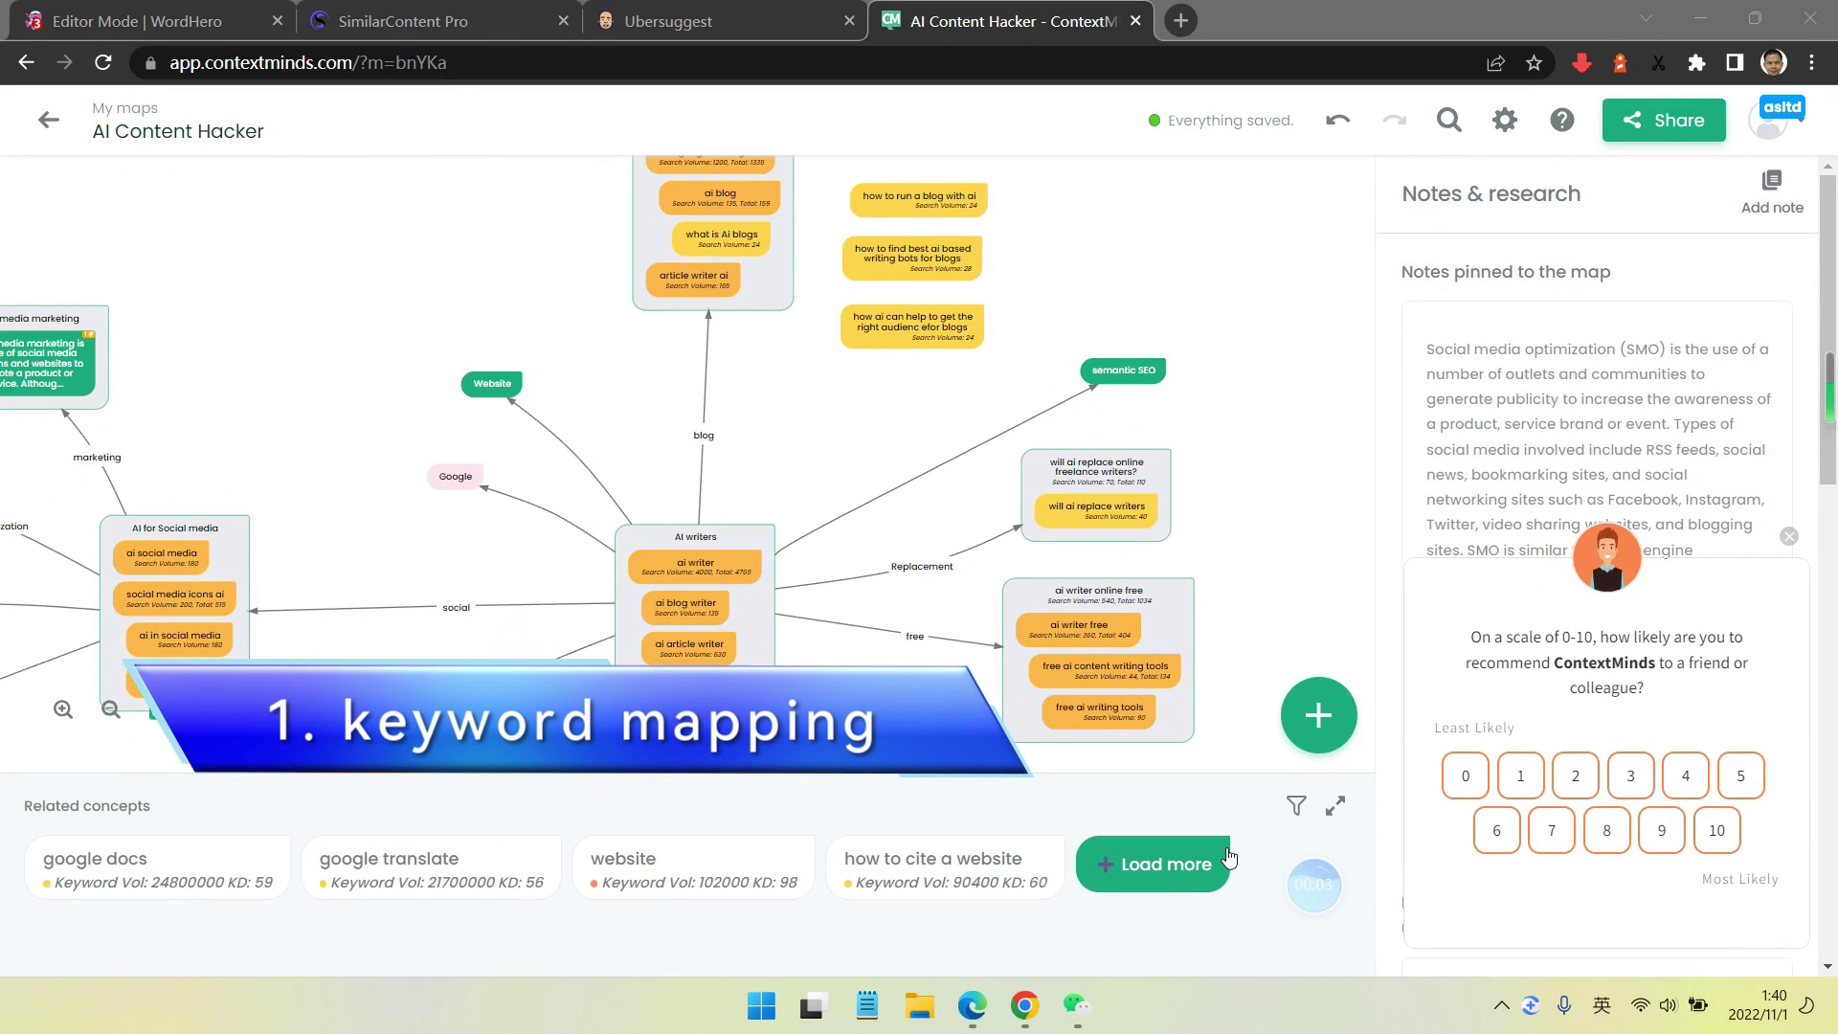
- Add the serpstation.com "AI Writers SEO Tools" and wpism.com "Best AI Writers" notes to the semantic SEO topic on the map
left_click(421, 126)
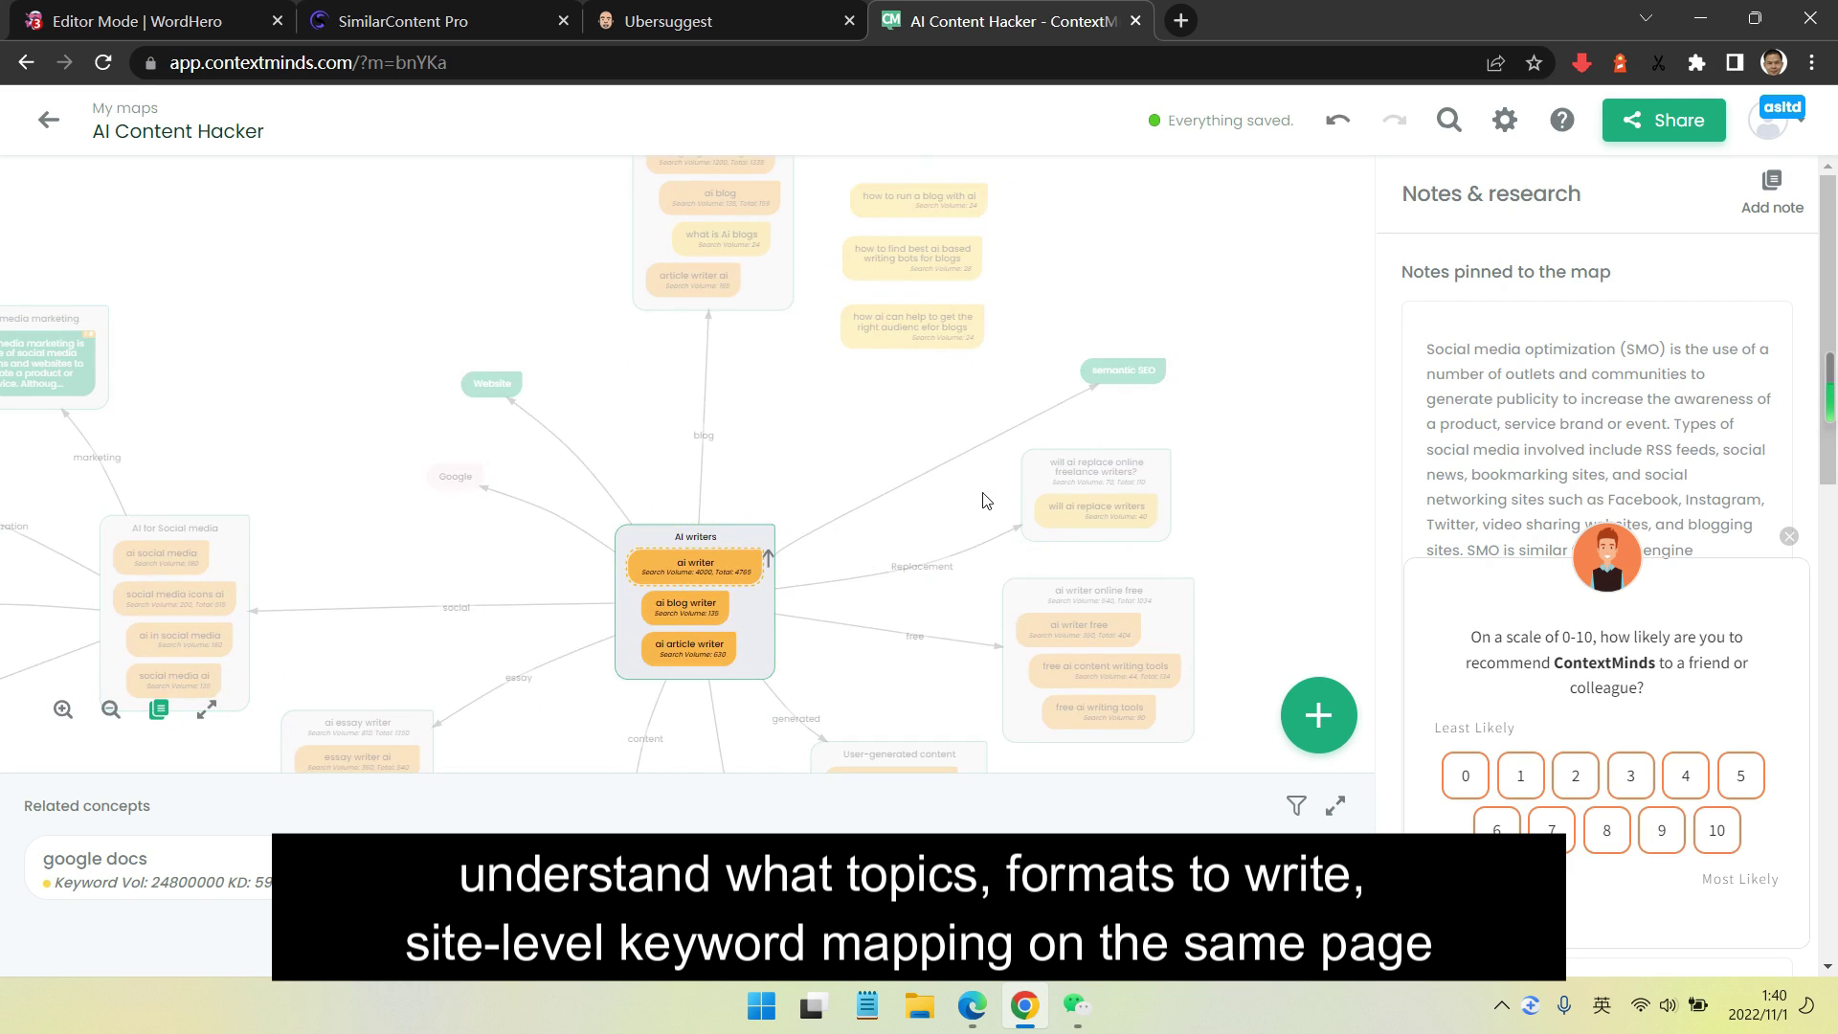
left_click(1096, 507)
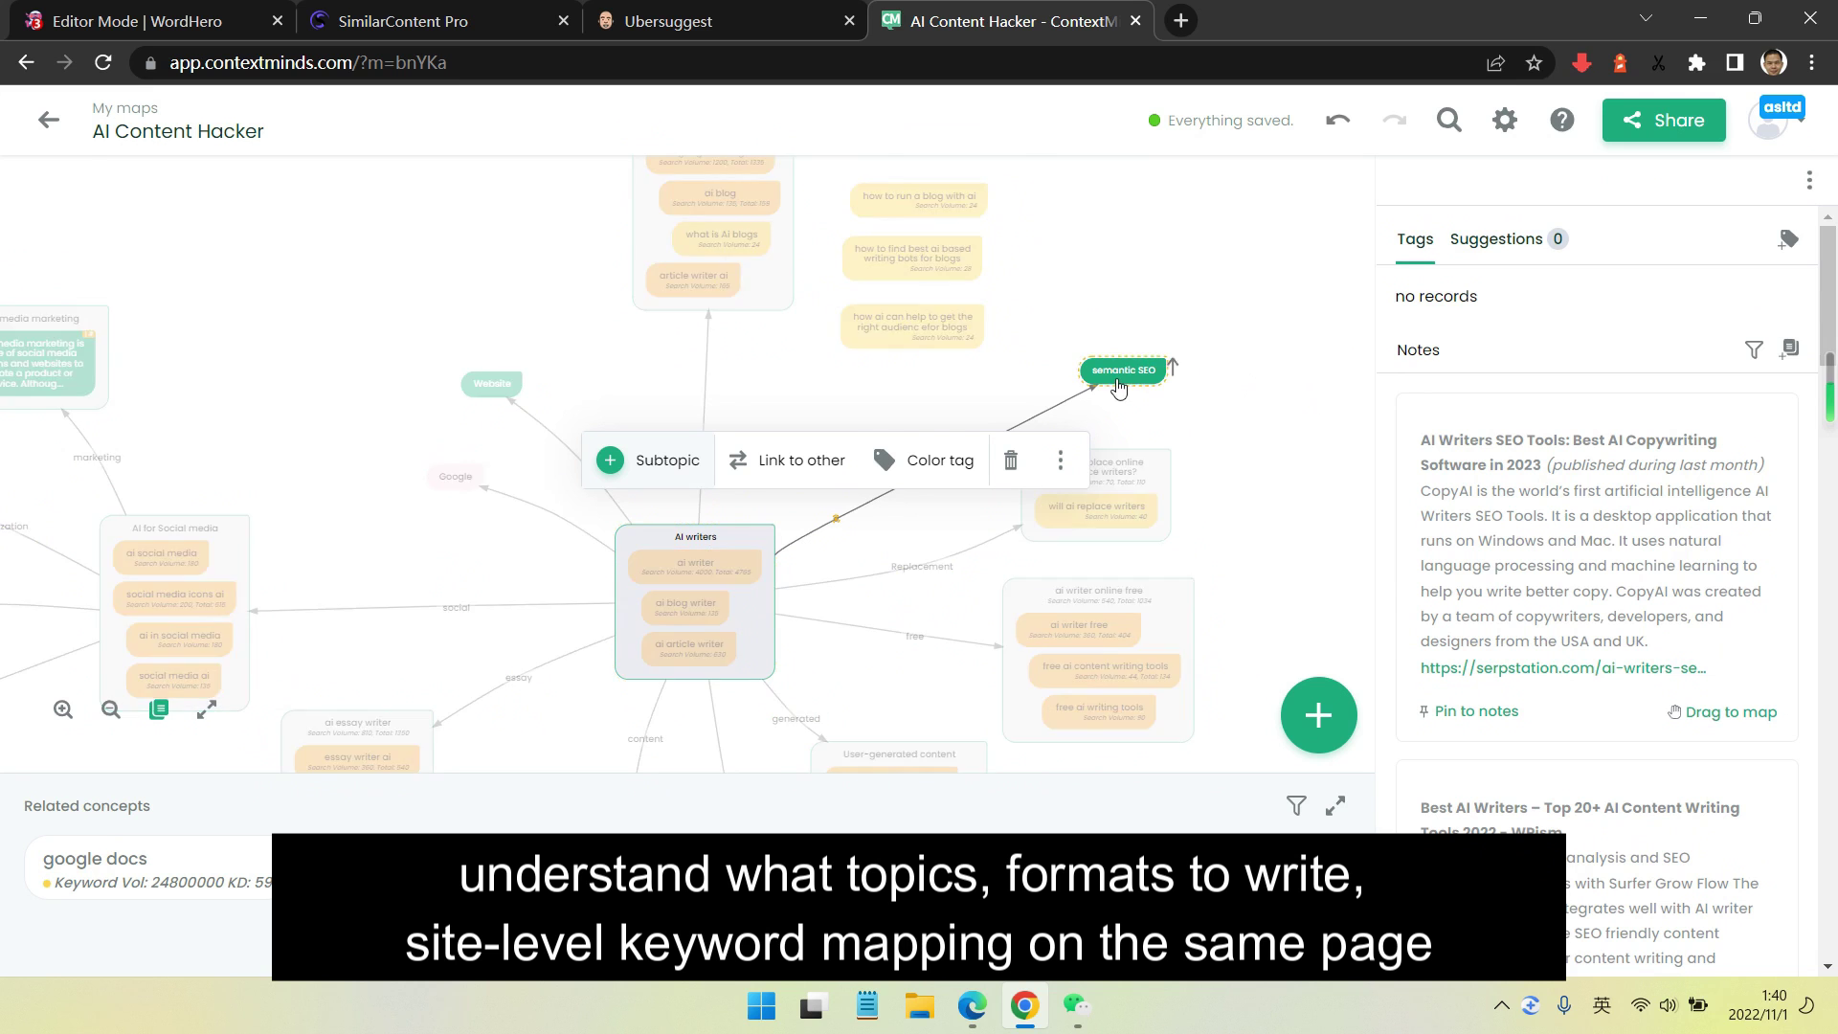
scroll(1464, 537, "down", 2)
left_click_drag(1723, 506, 1125, 373)
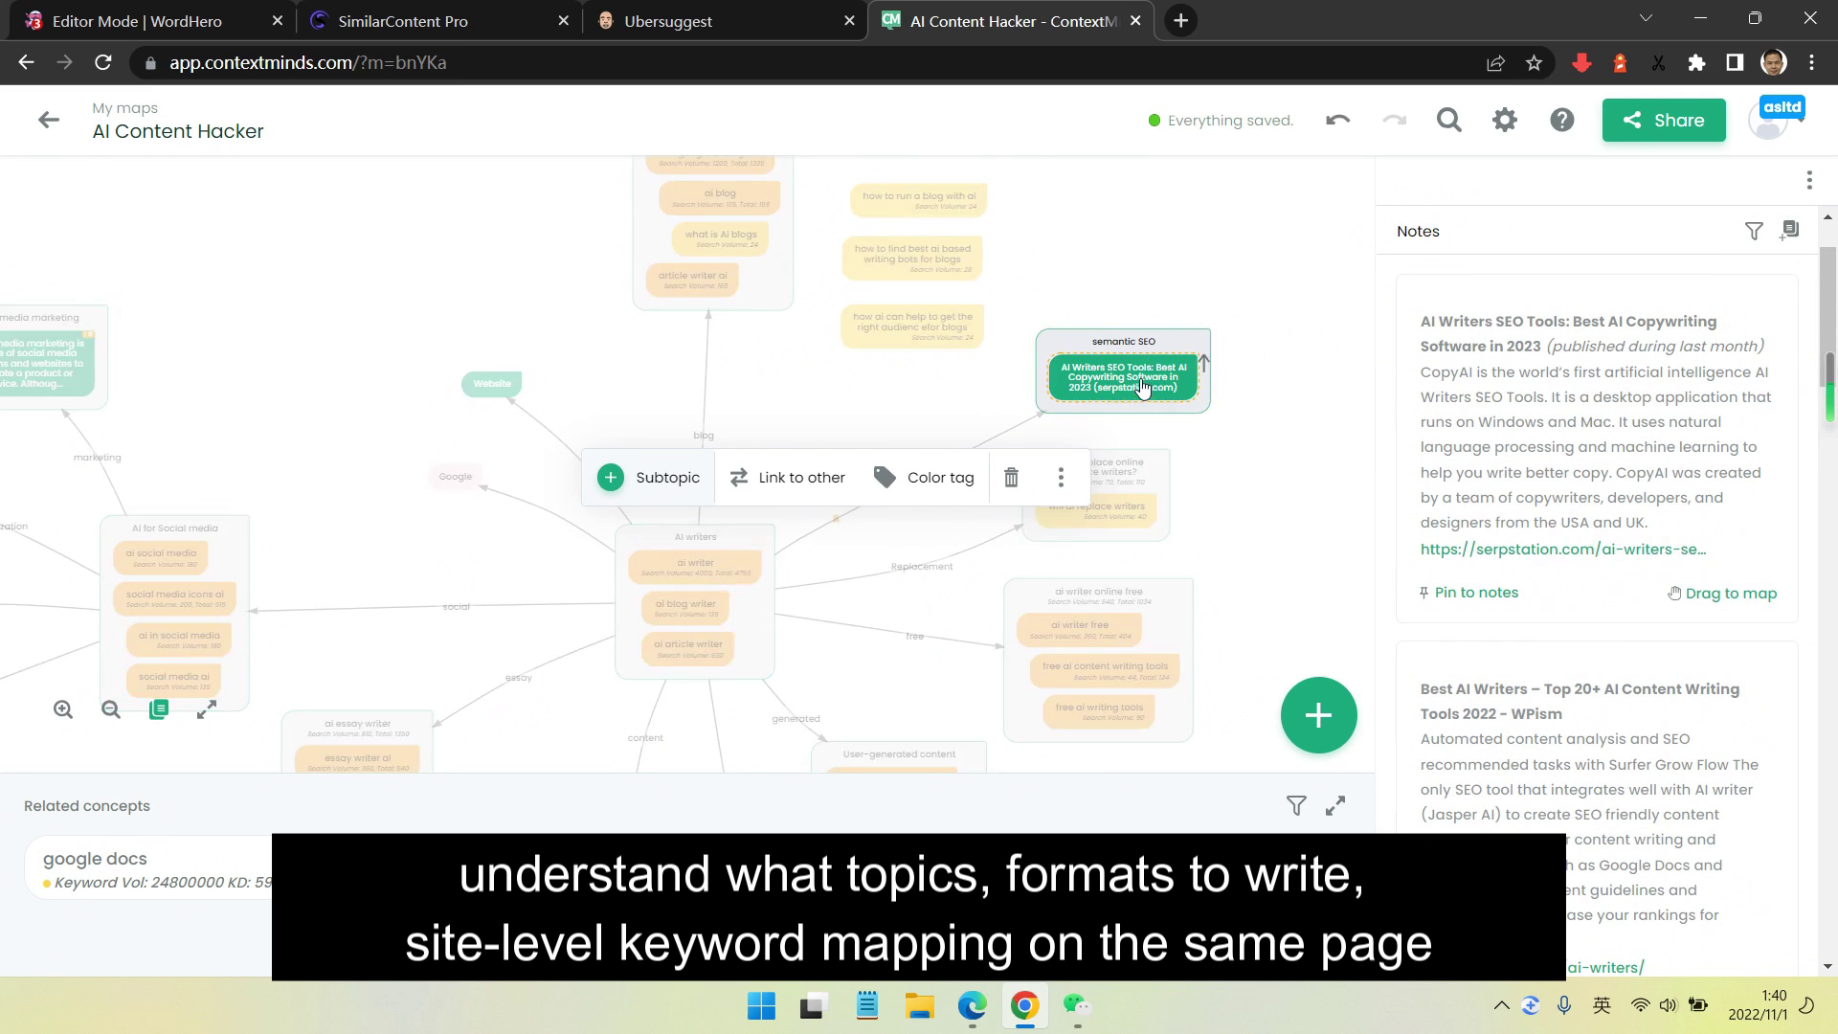
left_click_drag(1677, 647, 1139, 398)
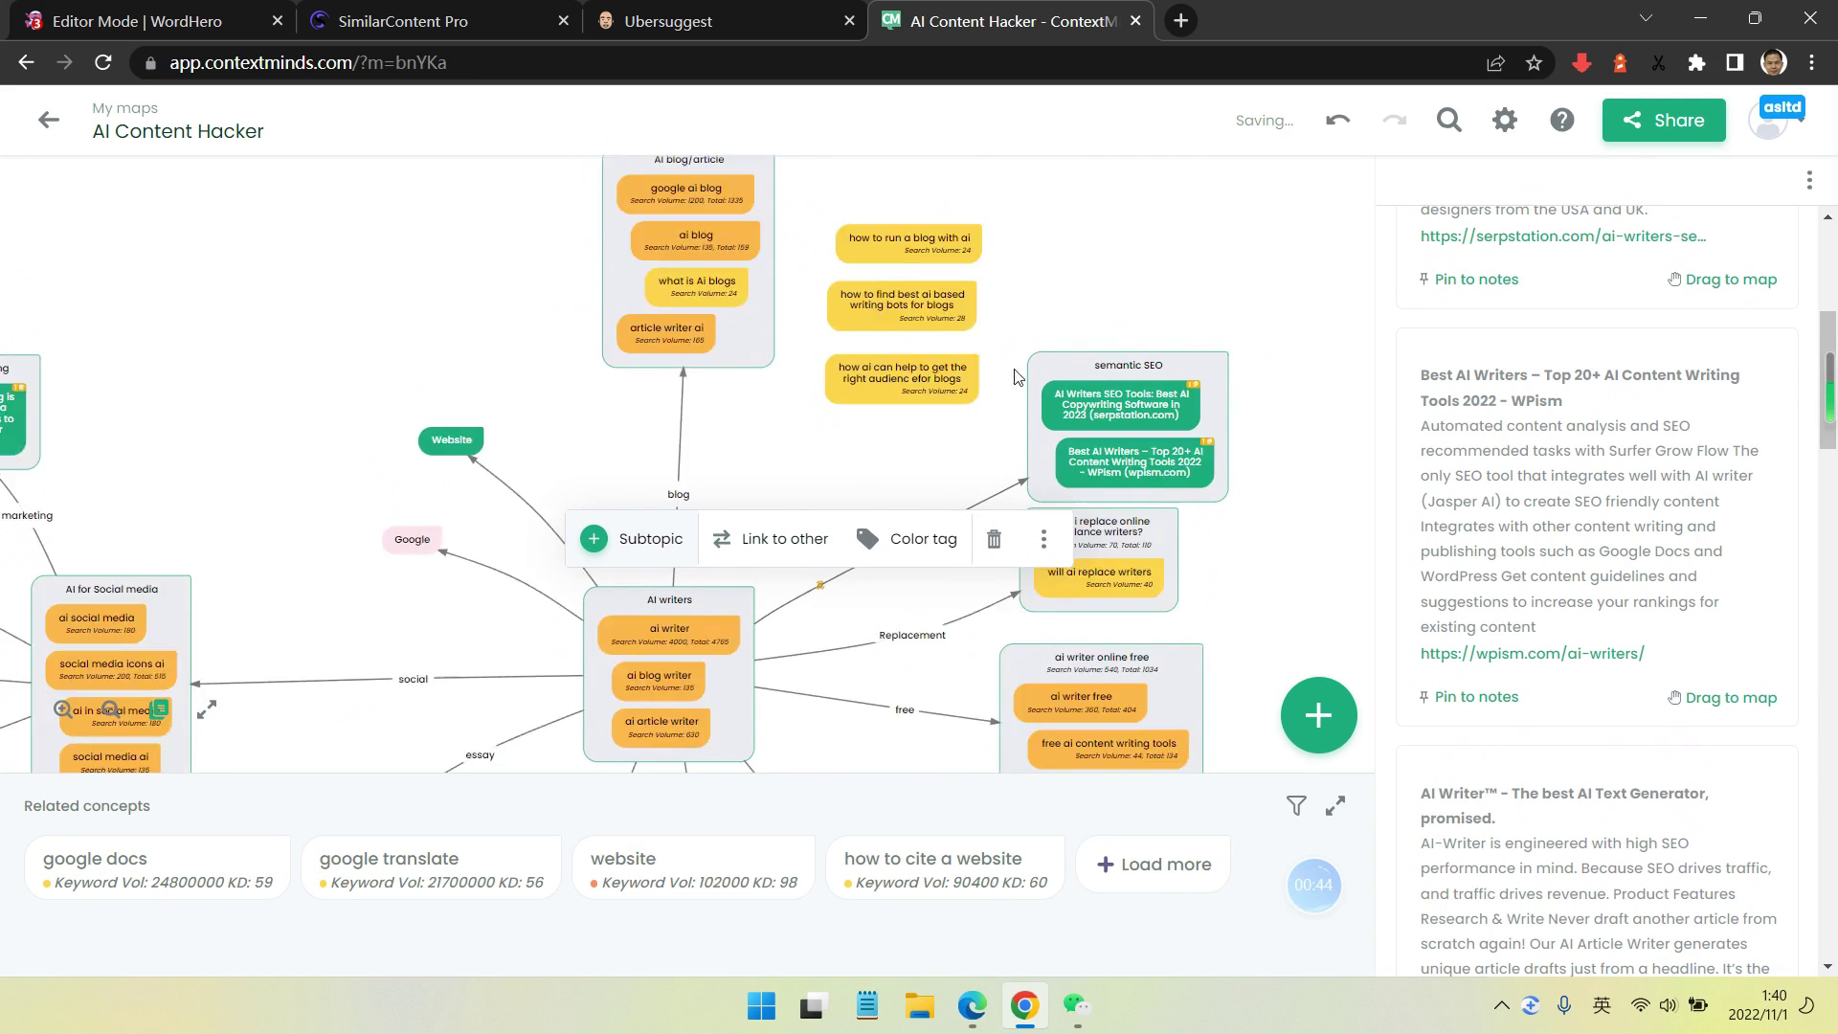
left_click(1122, 285)
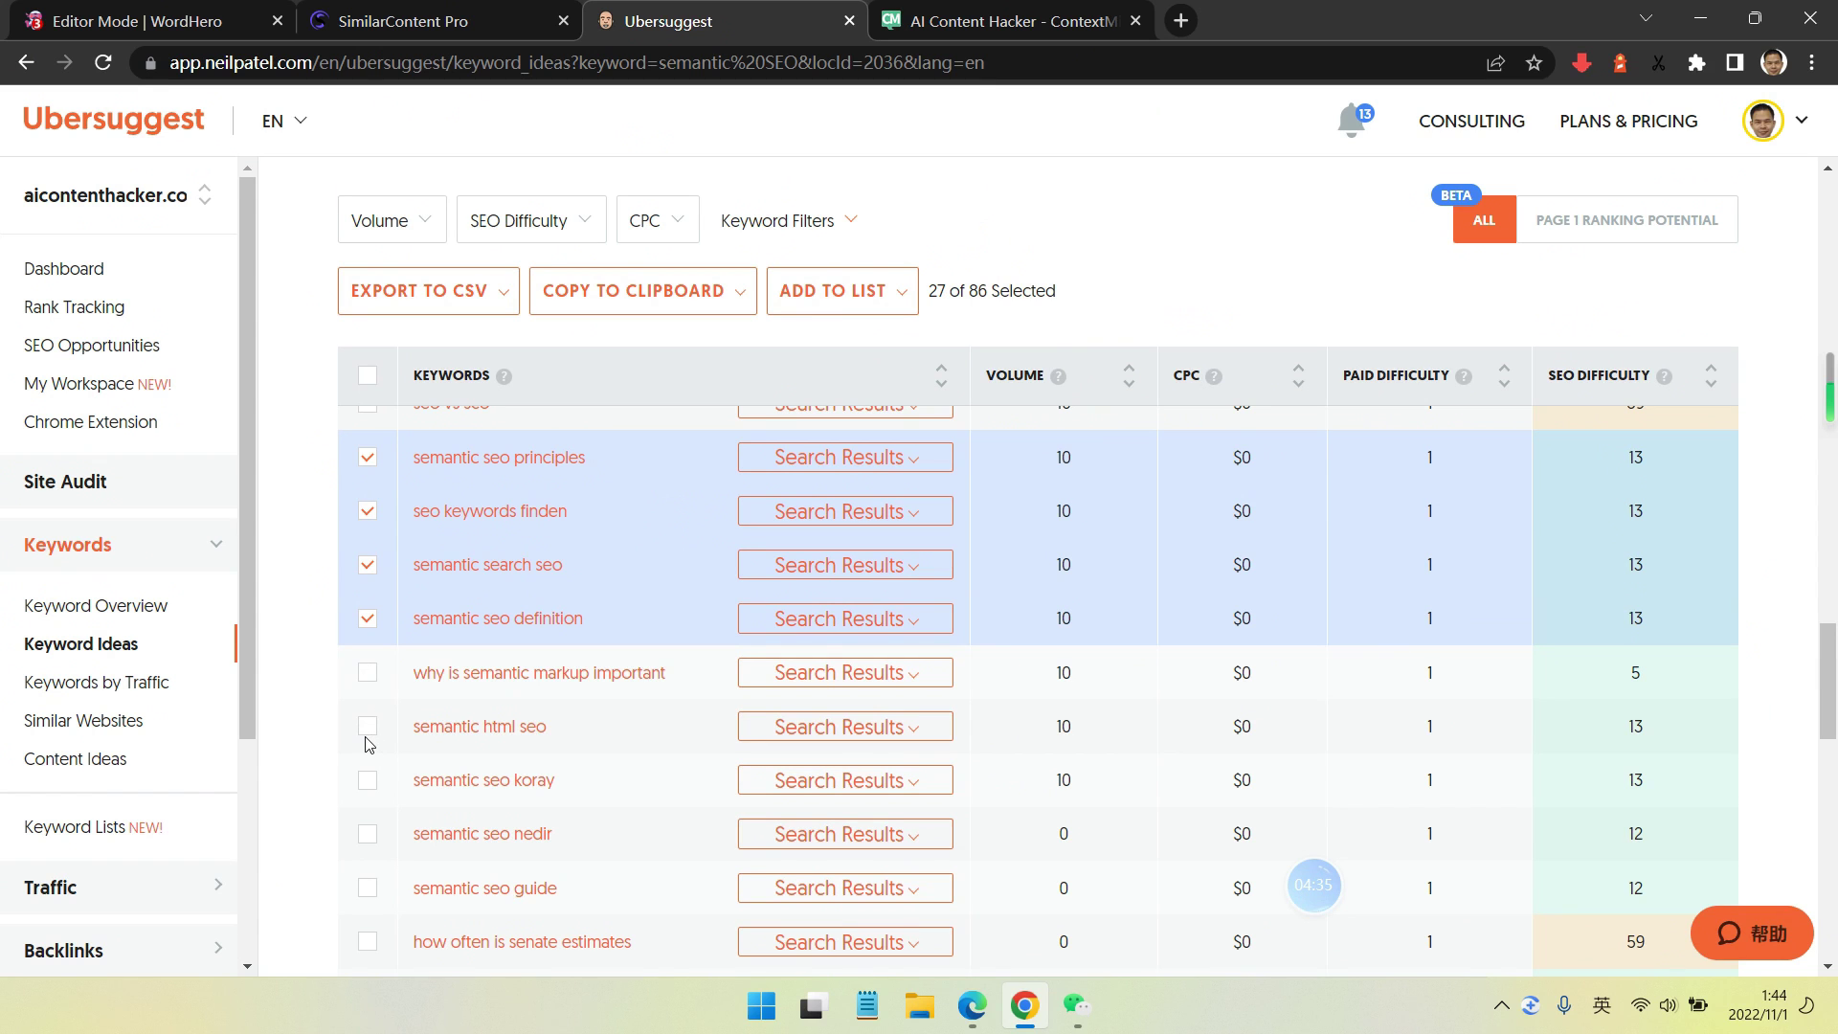
- In Ubersuggest, add "semantic html seo" and "semantic seo guide" to the selected keyword ideas and copy the selection to the clipboard
left_click(366, 728)
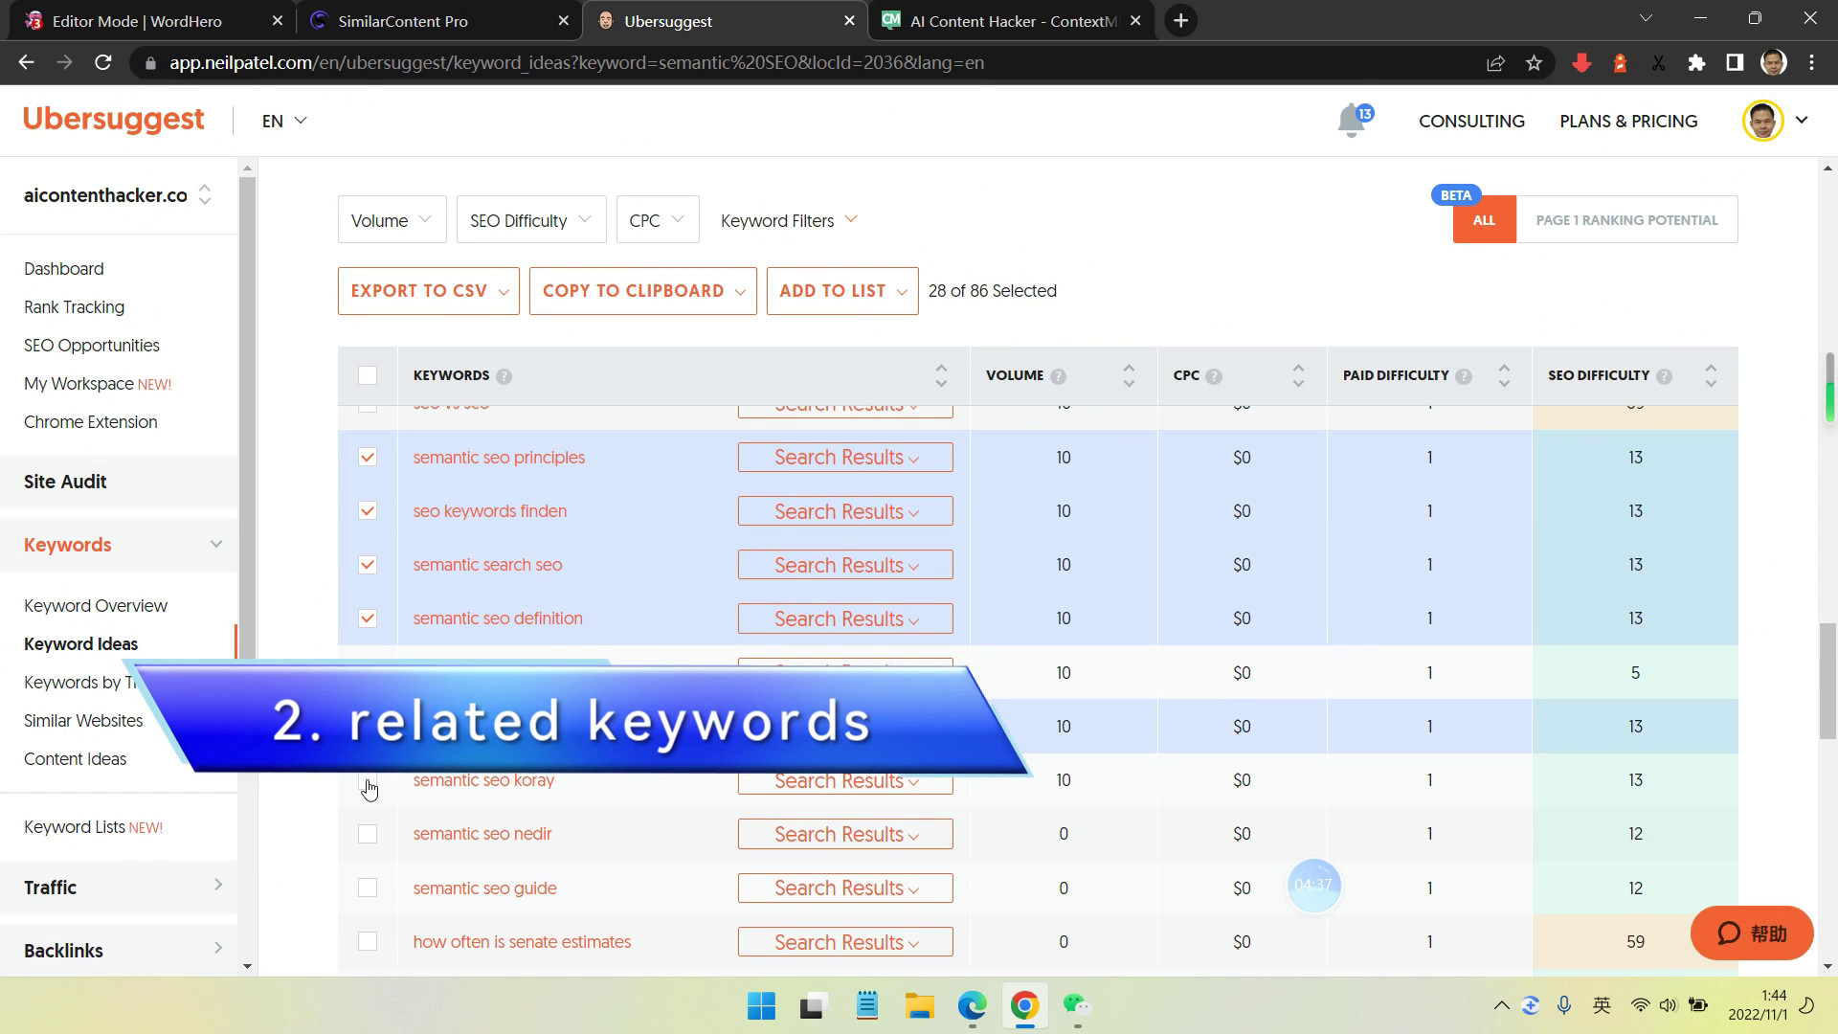
scroll(368, 728, "down", 1)
scroll(368, 728, "down", 1)
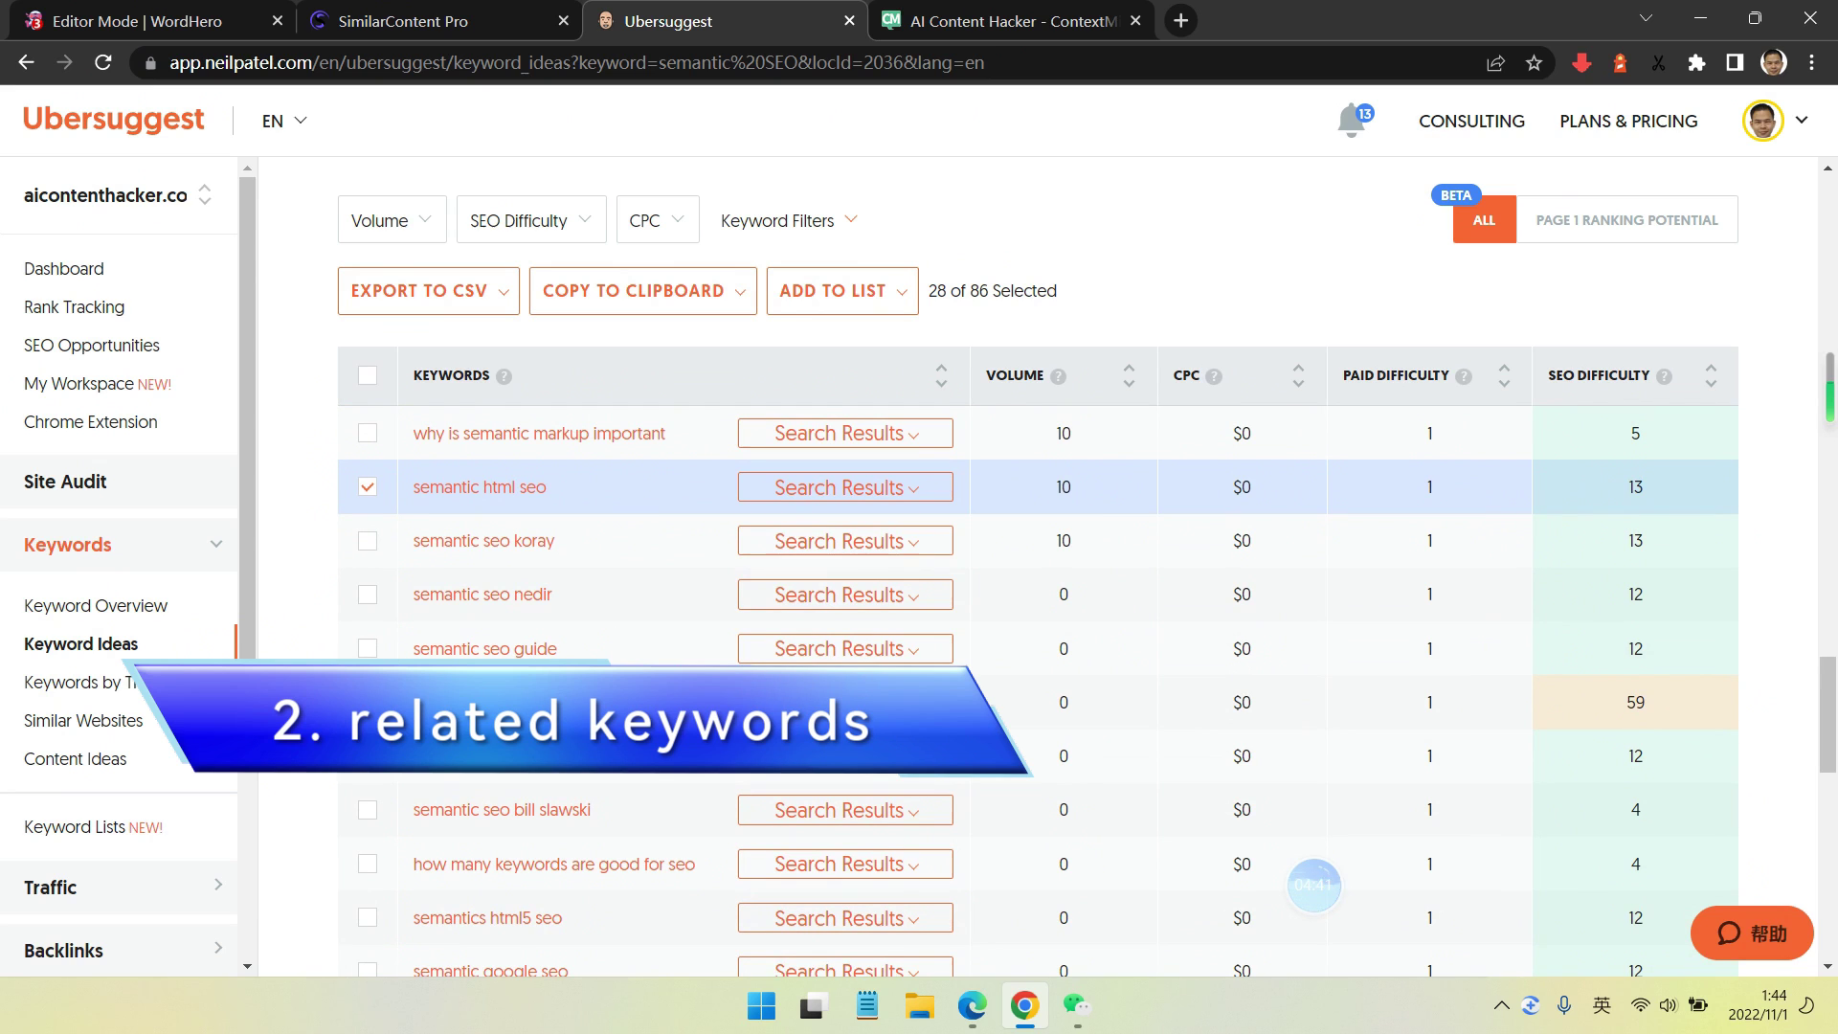
left_click(367, 649)
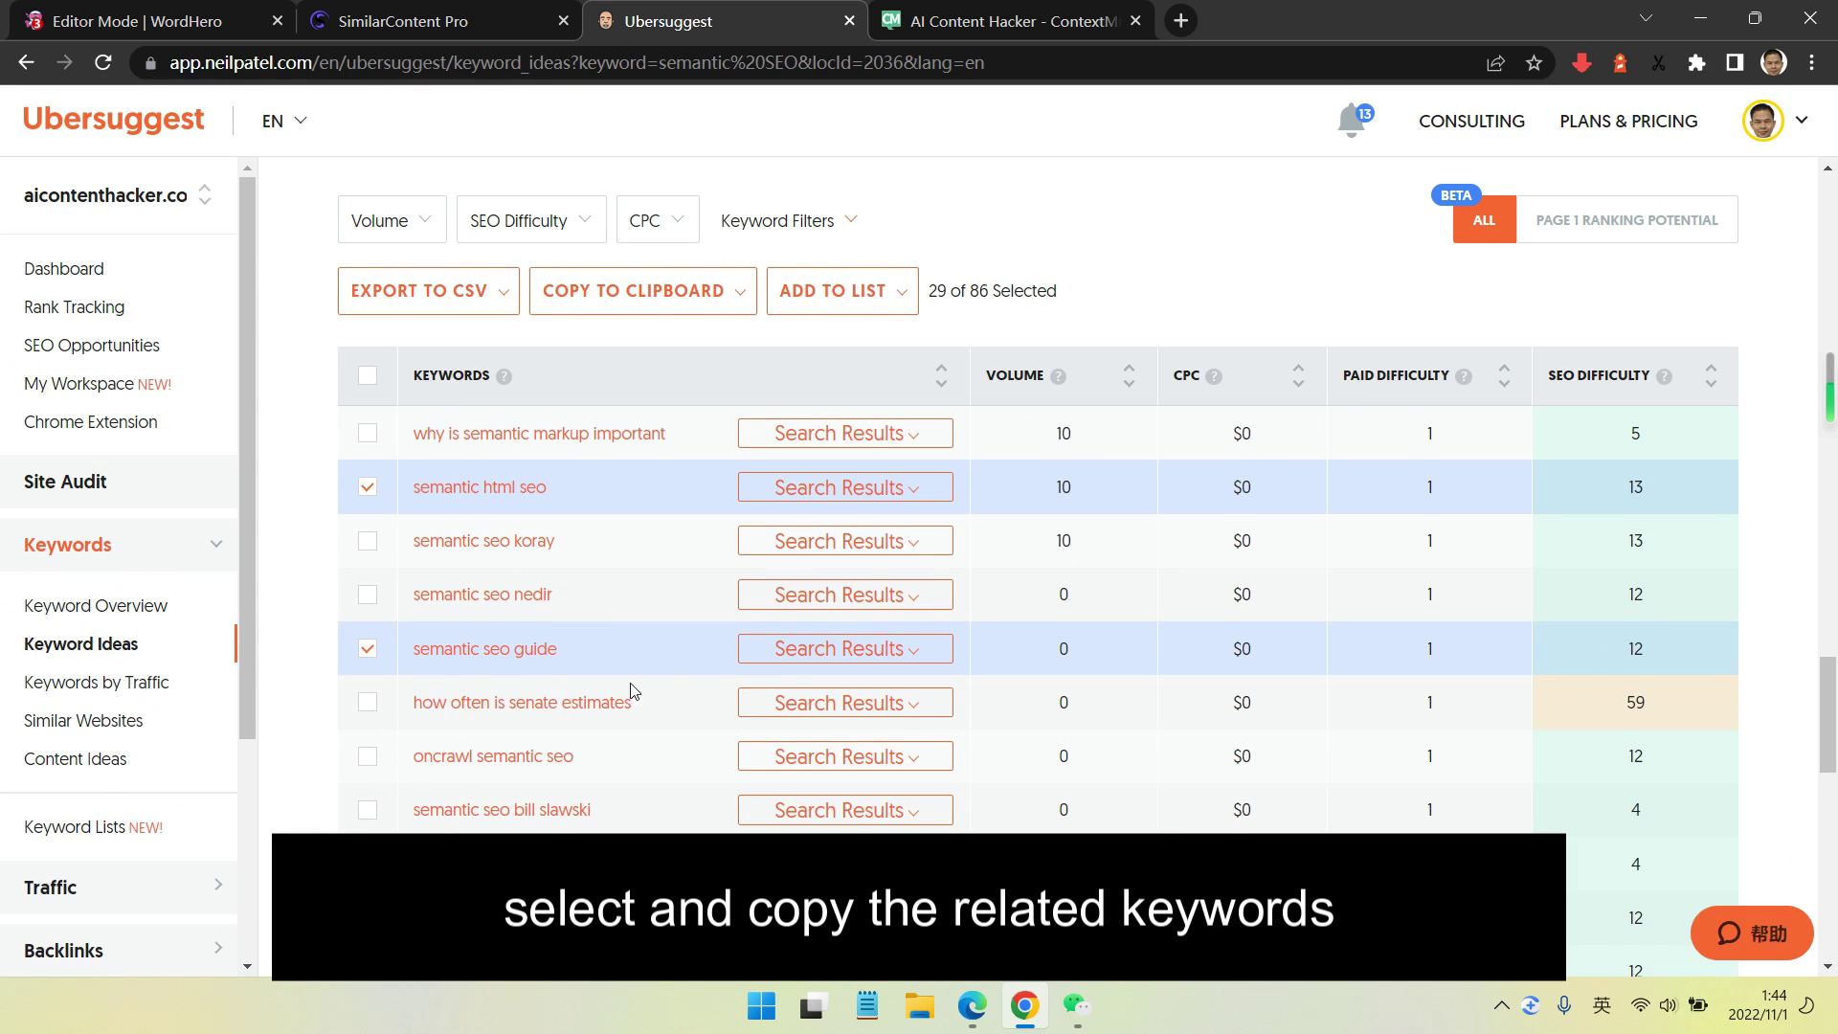
left_click(653, 302)
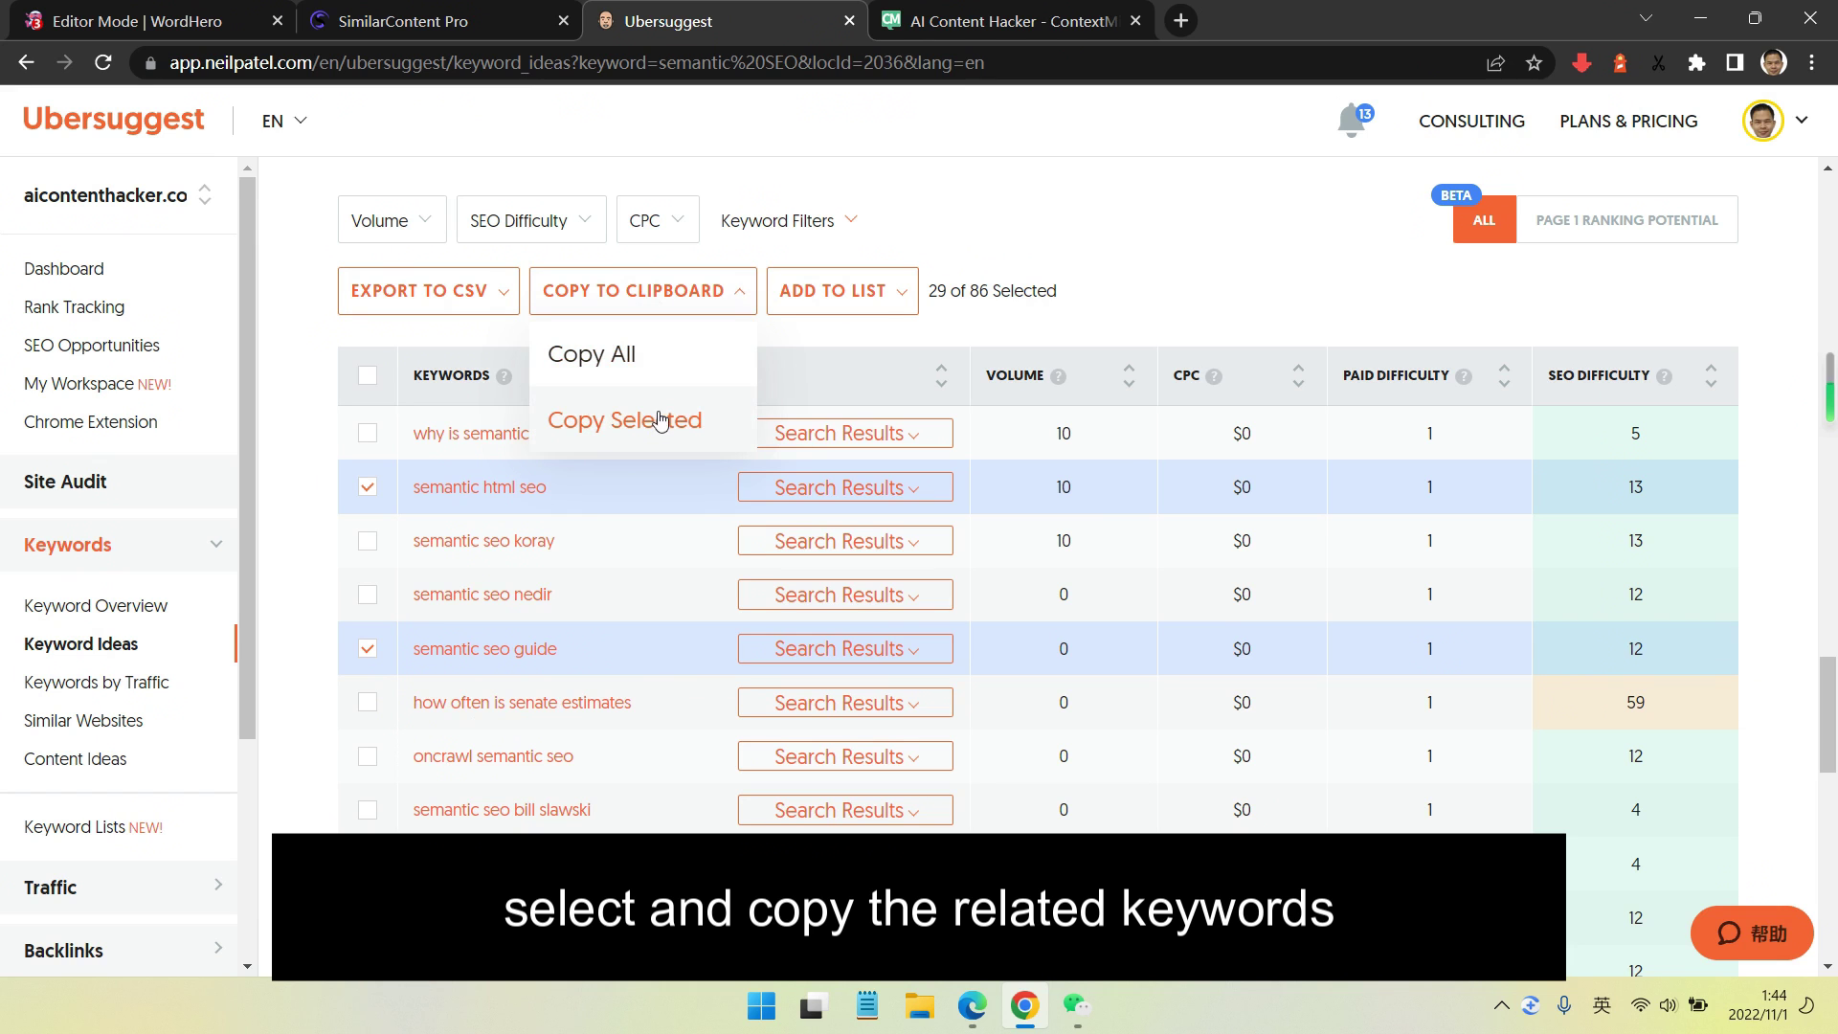
left_click(646, 422)
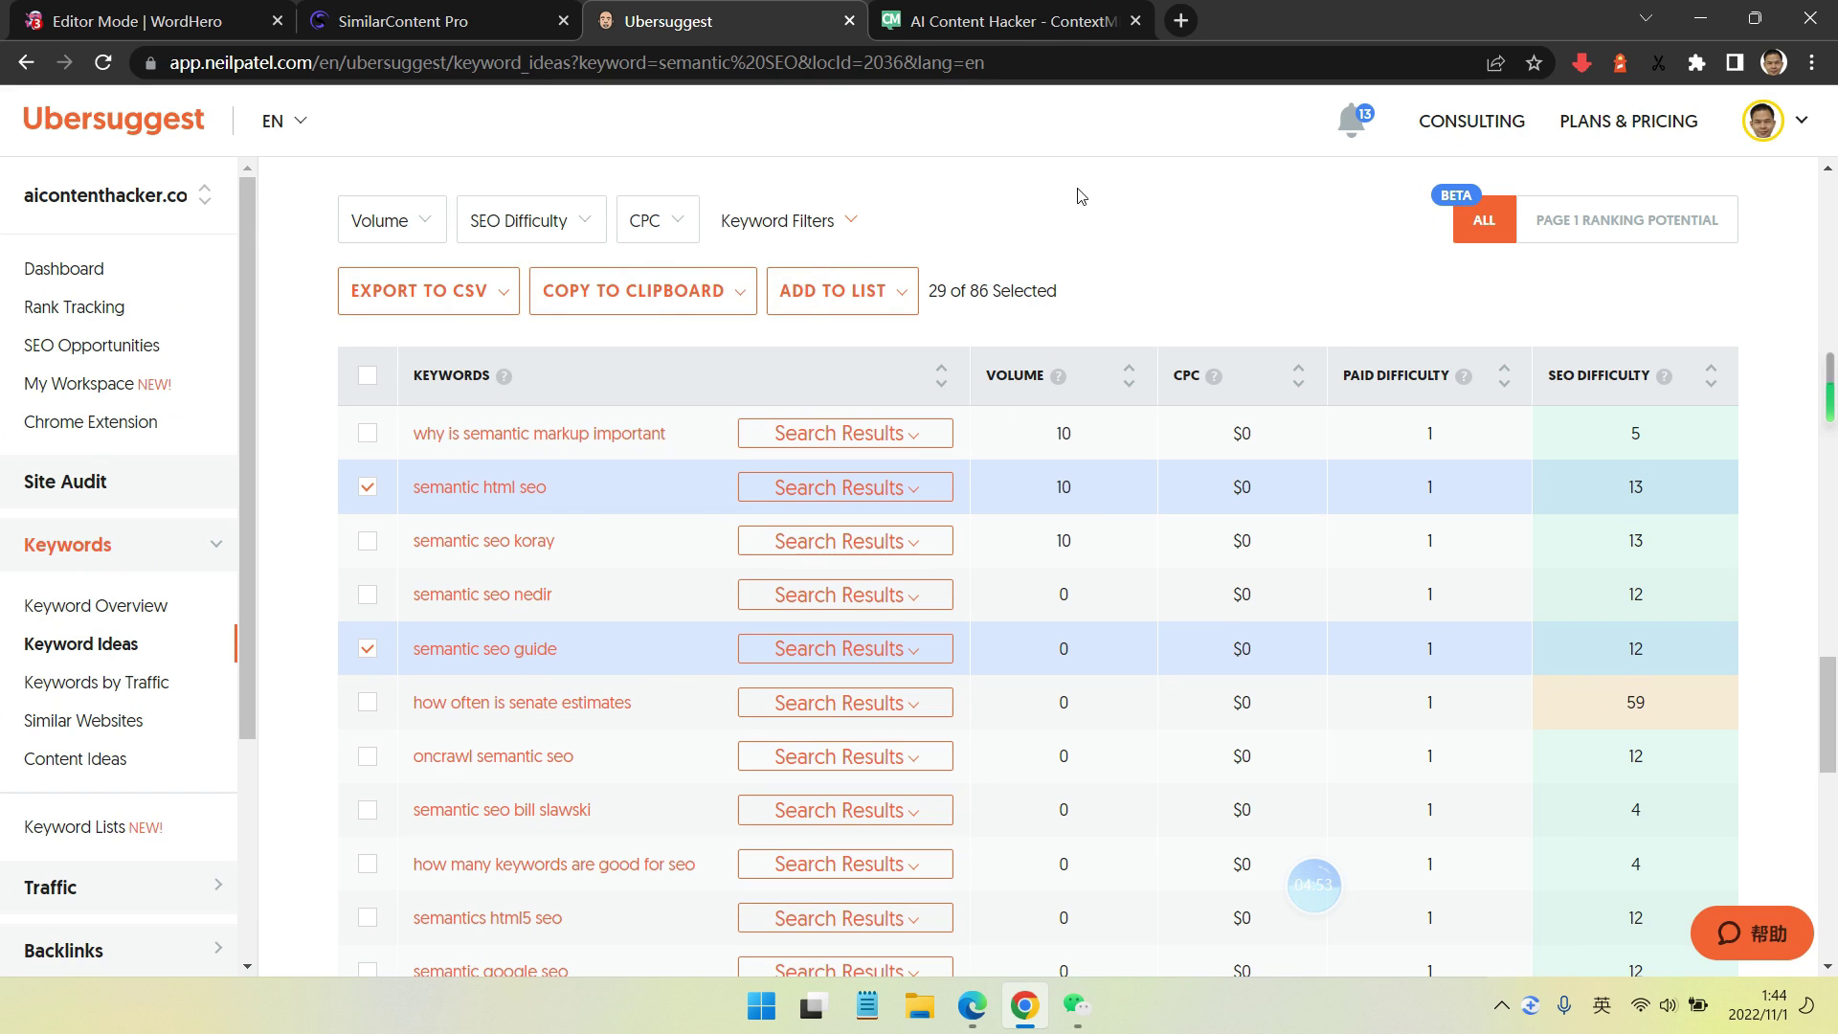
- Switch to the WordHero editor and add the copied semantic SEO keywords to the Keyword Assistant
left_click(135, 11)
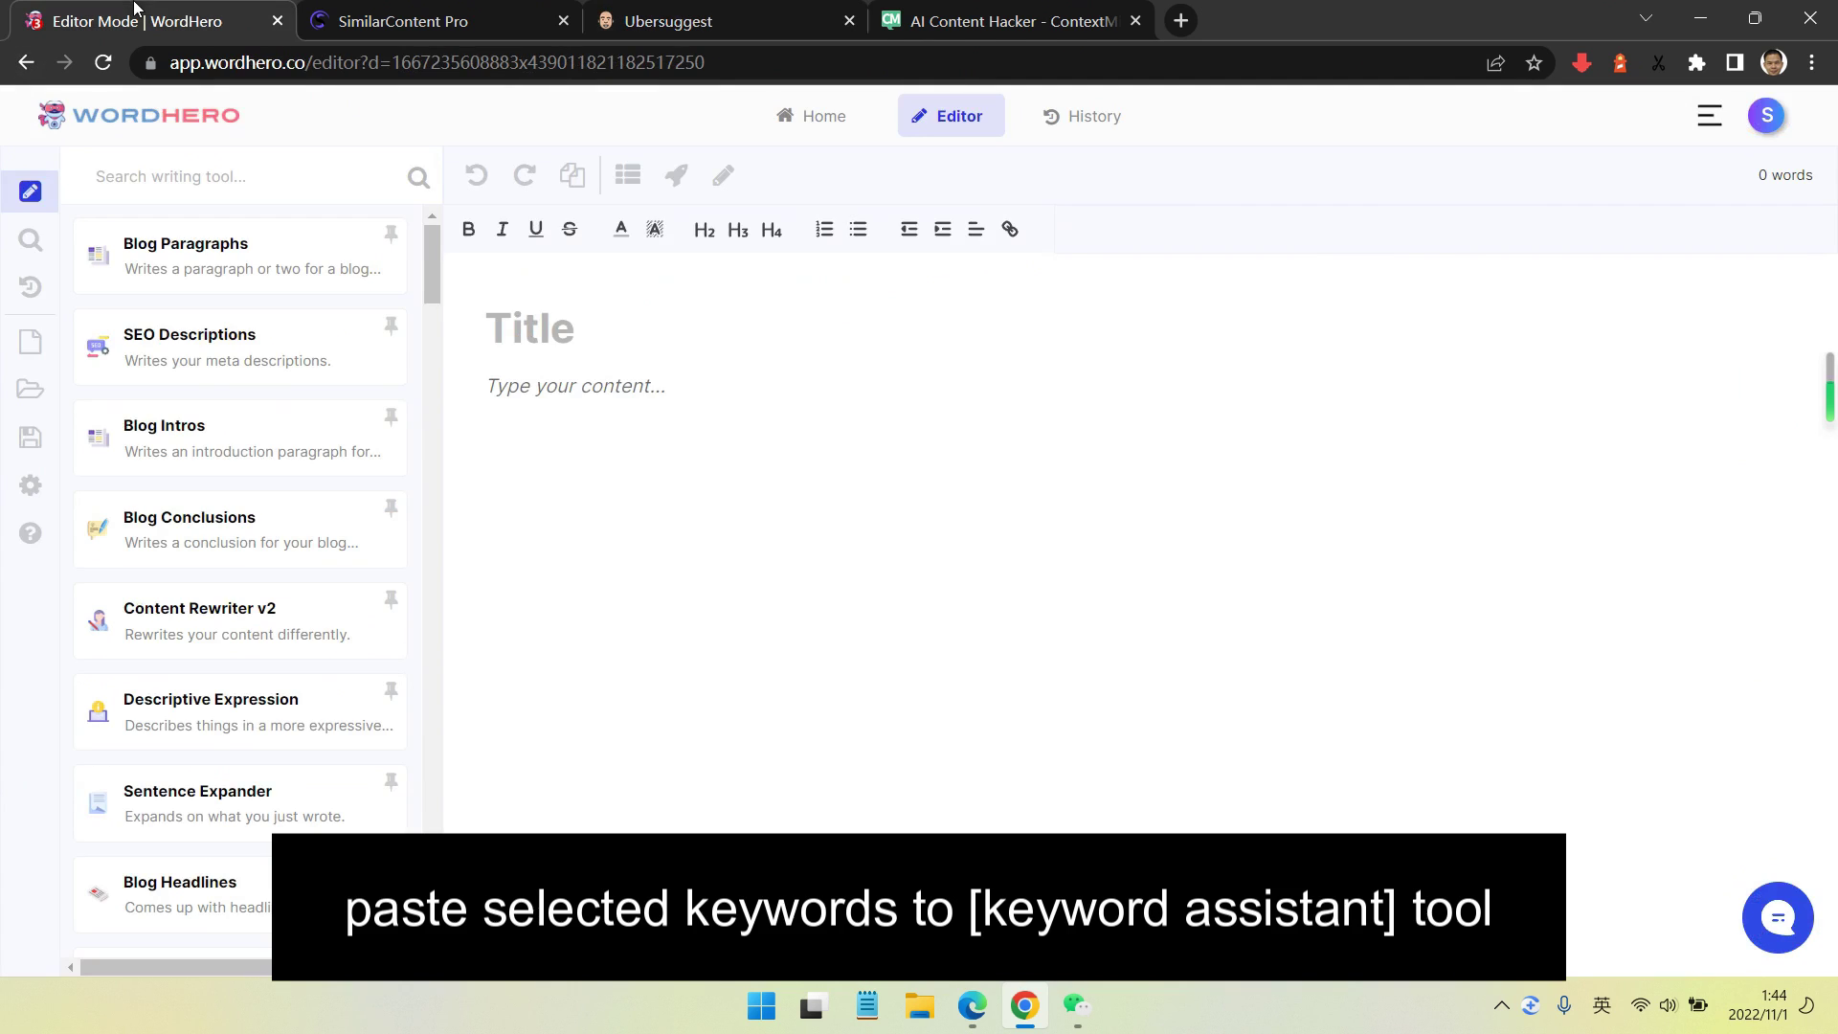
left_click(33, 243)
left_click(155, 245)
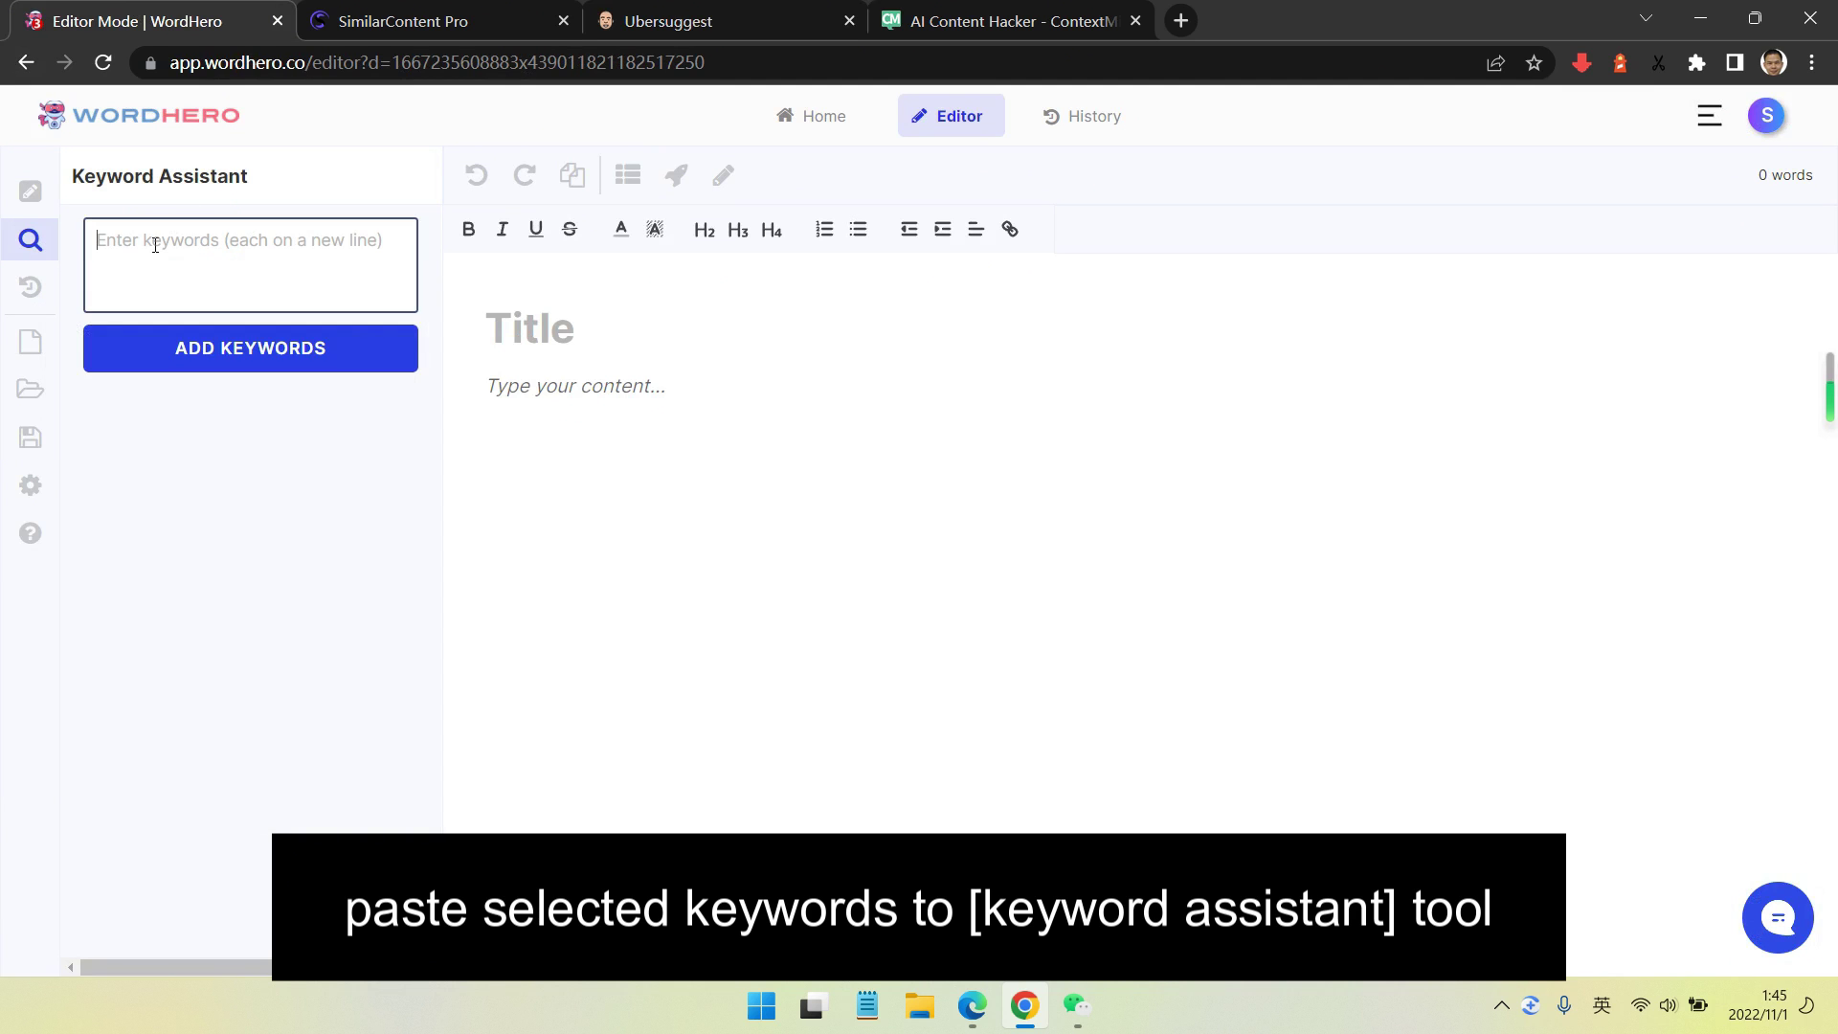
key("ctrl+v")
left_click(254, 357)
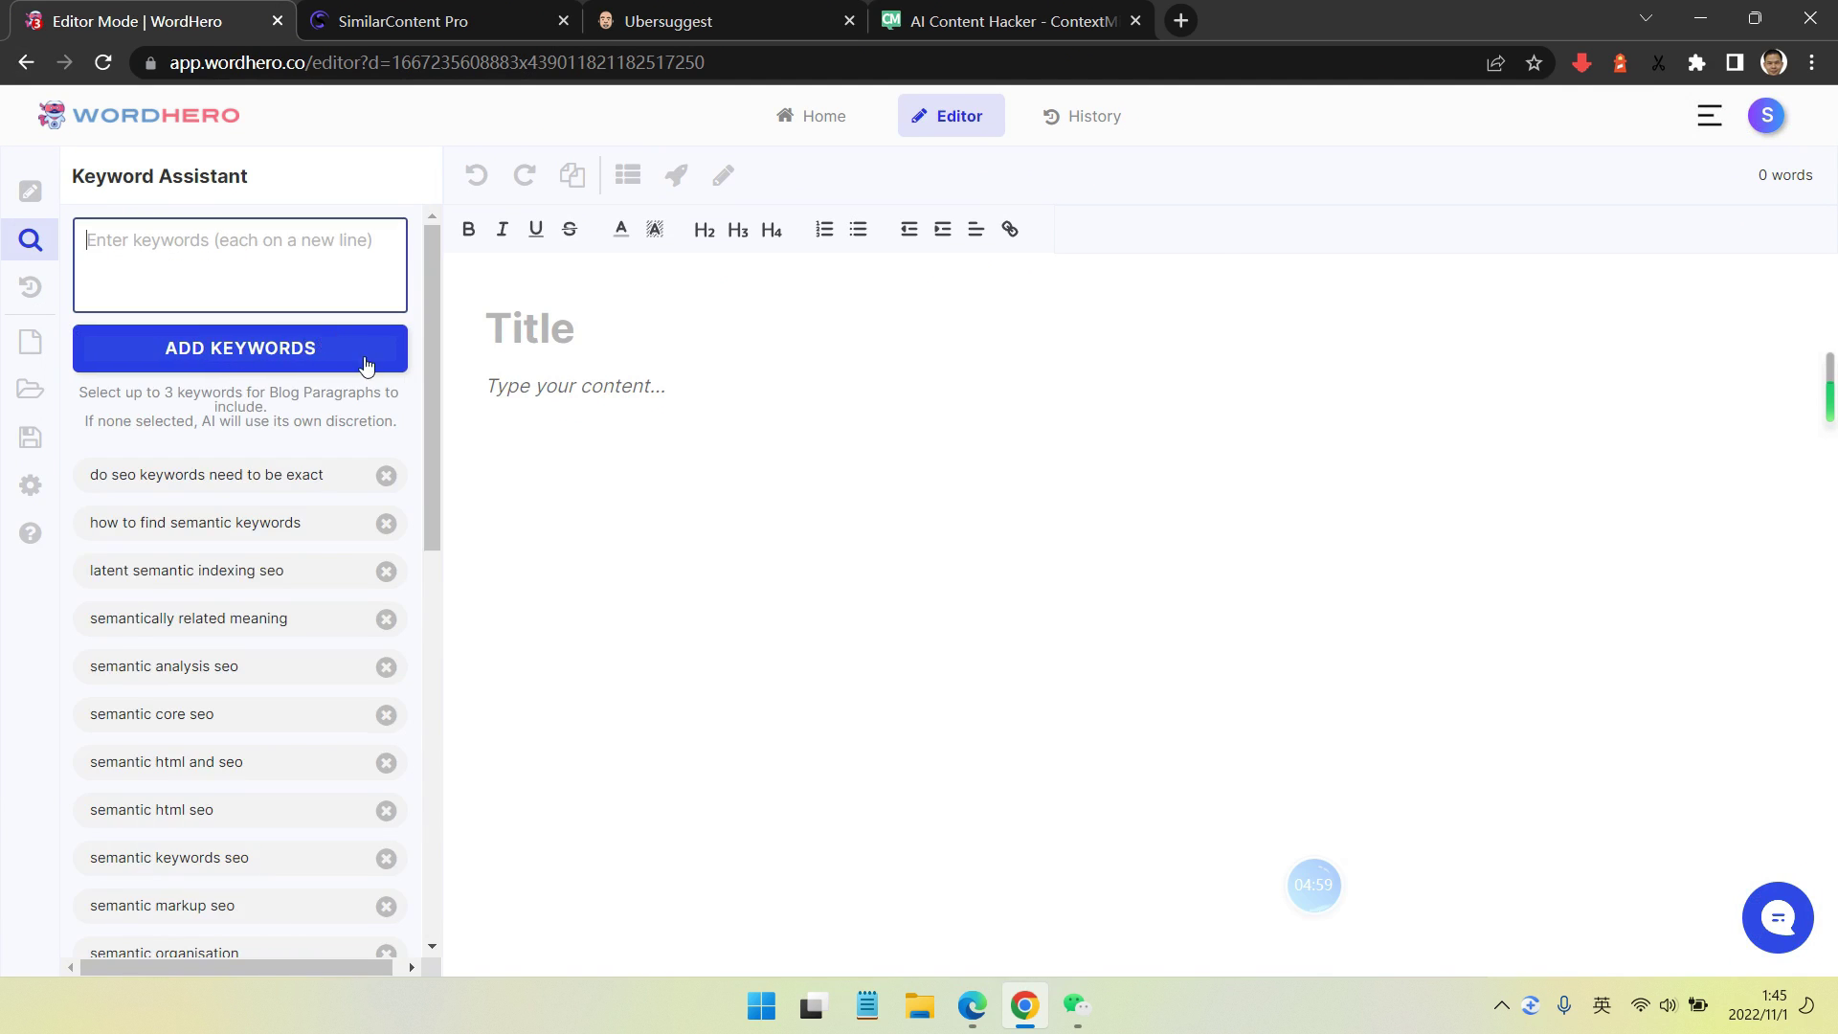
scroll(419, 507, "down", 3)
scroll(415, 497, "up", 3)
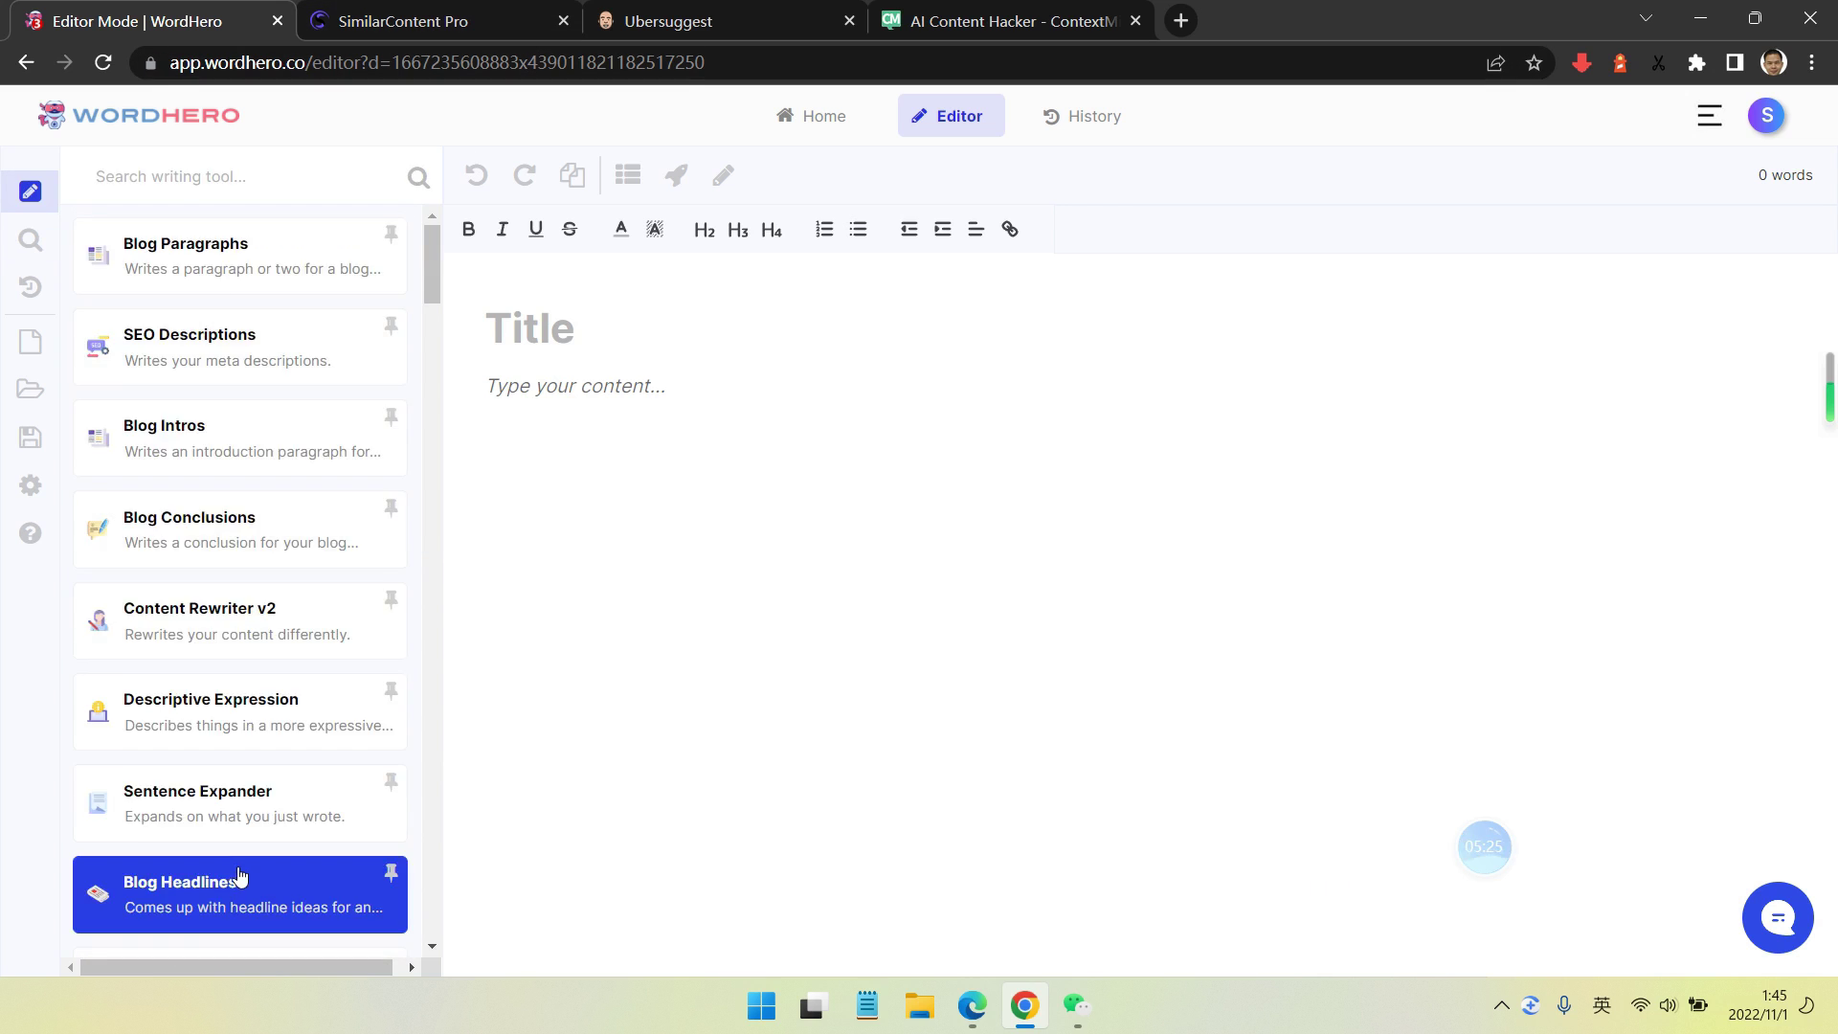
- Generate blog headlines for the topic "semantic seo, guide people to use Semantic keywords to do SEO purpose"
left_click(239, 876)
left_click(226, 339)
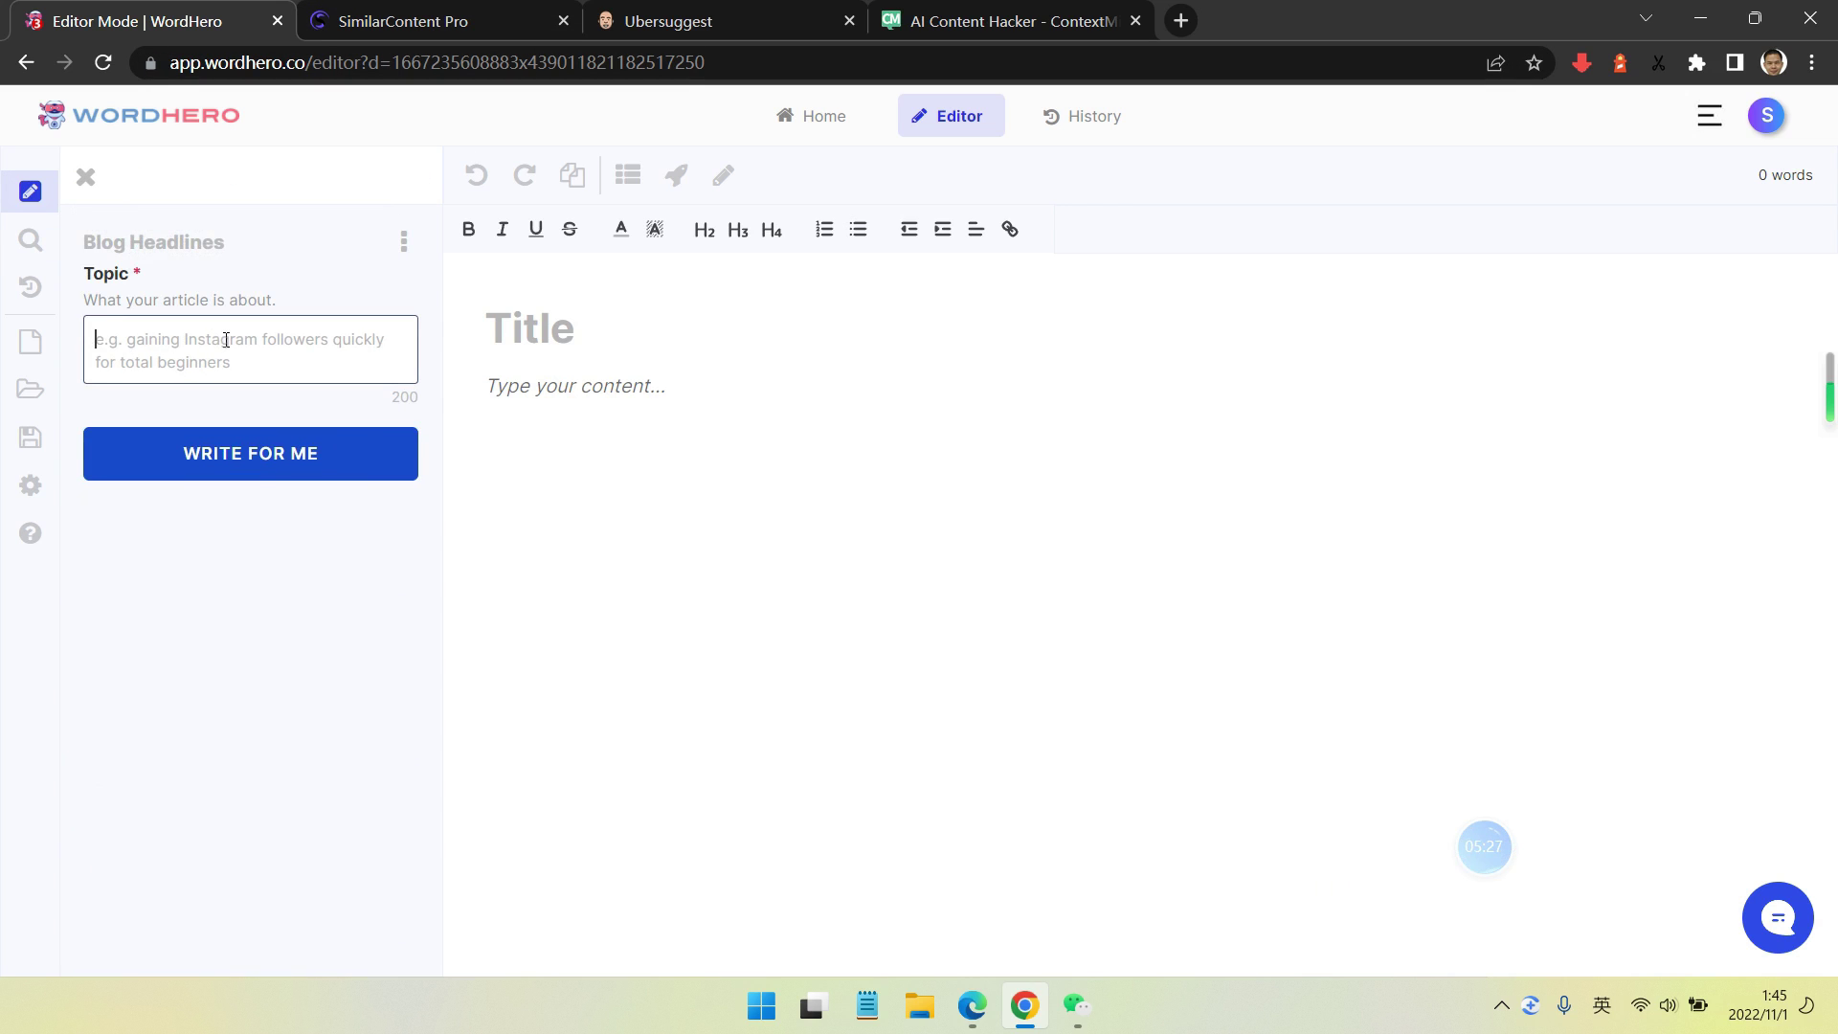
type("set")
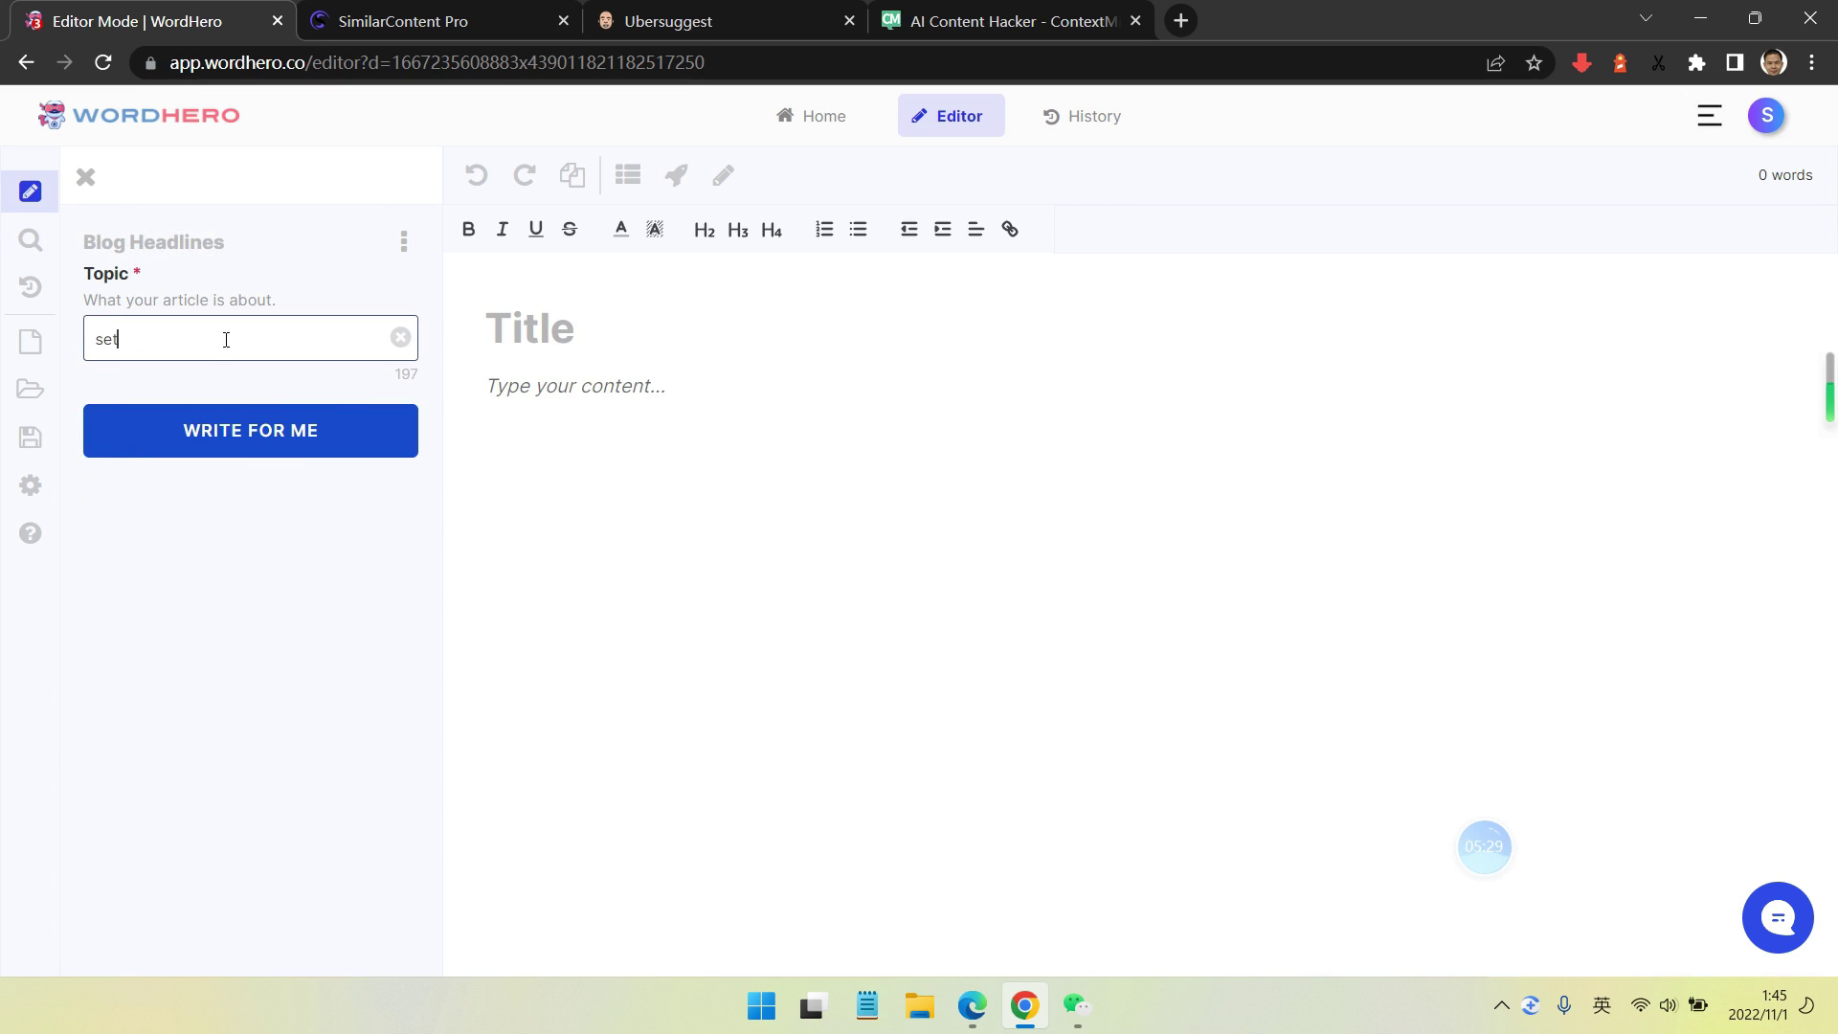
key("BackSpace")
type("mantic seo, guide pl")
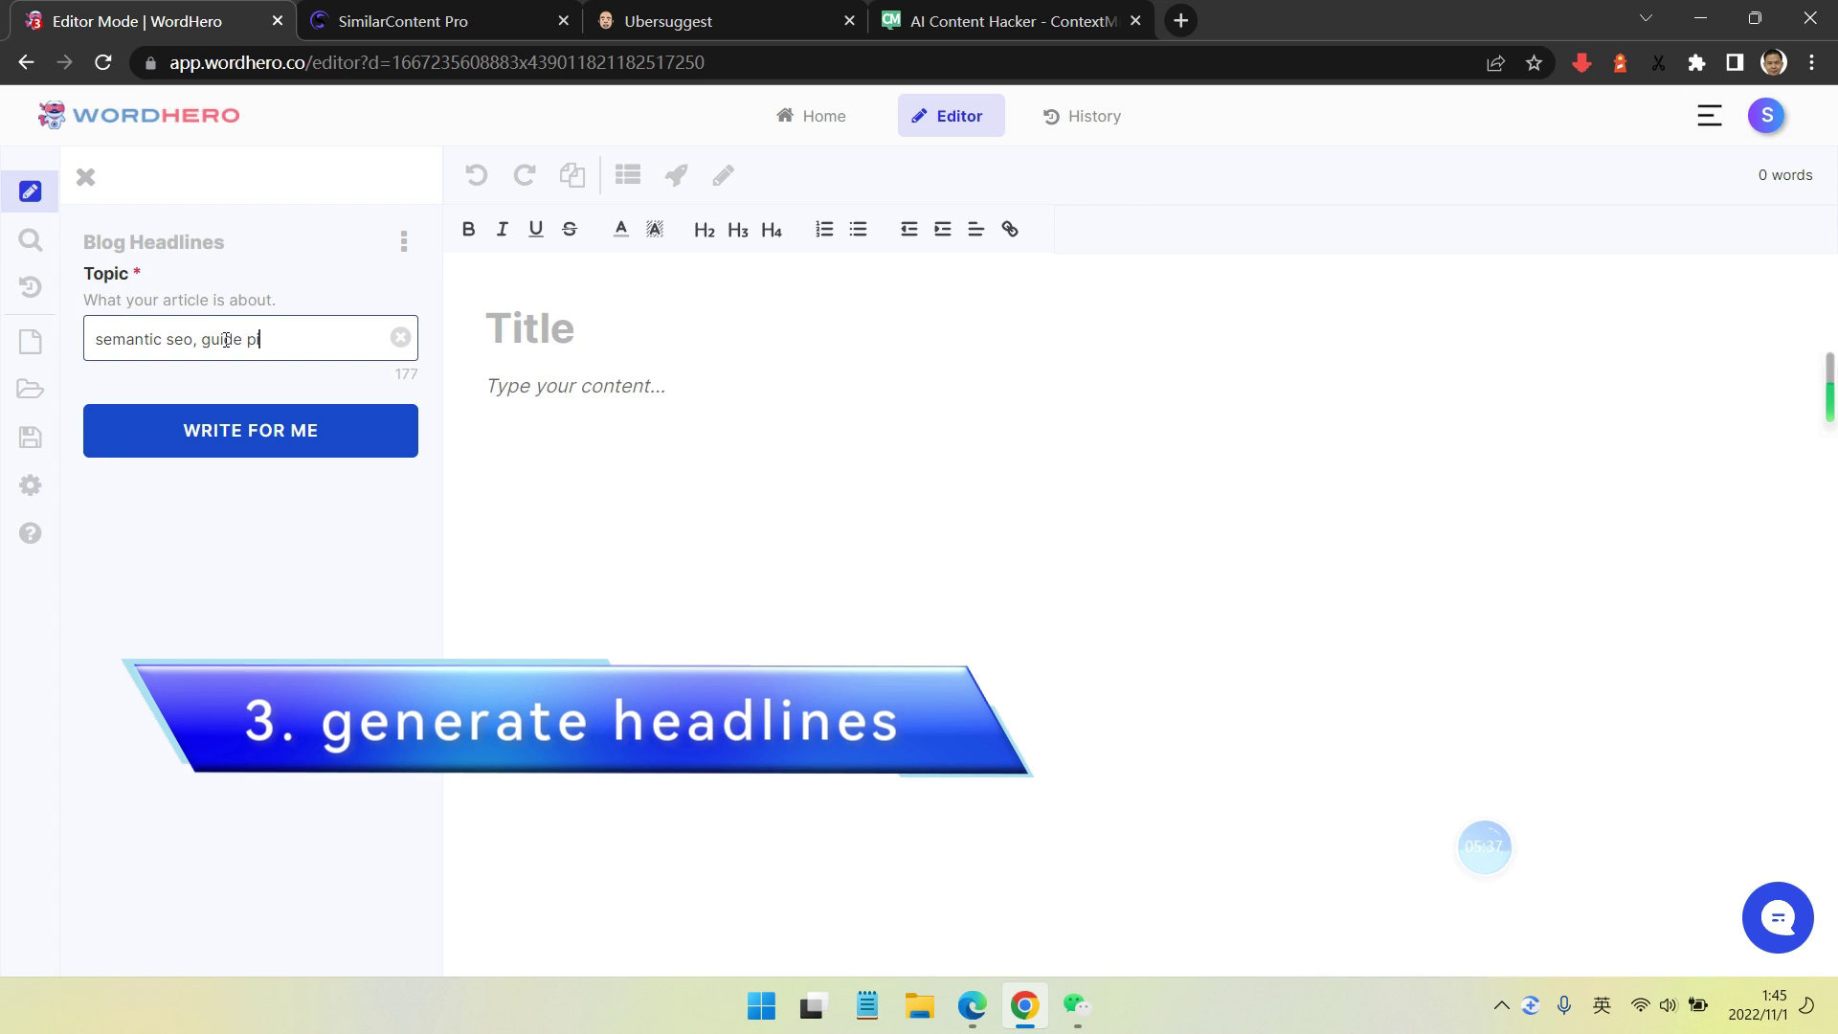
key("BackSpace")
type("o, guide people to use S")
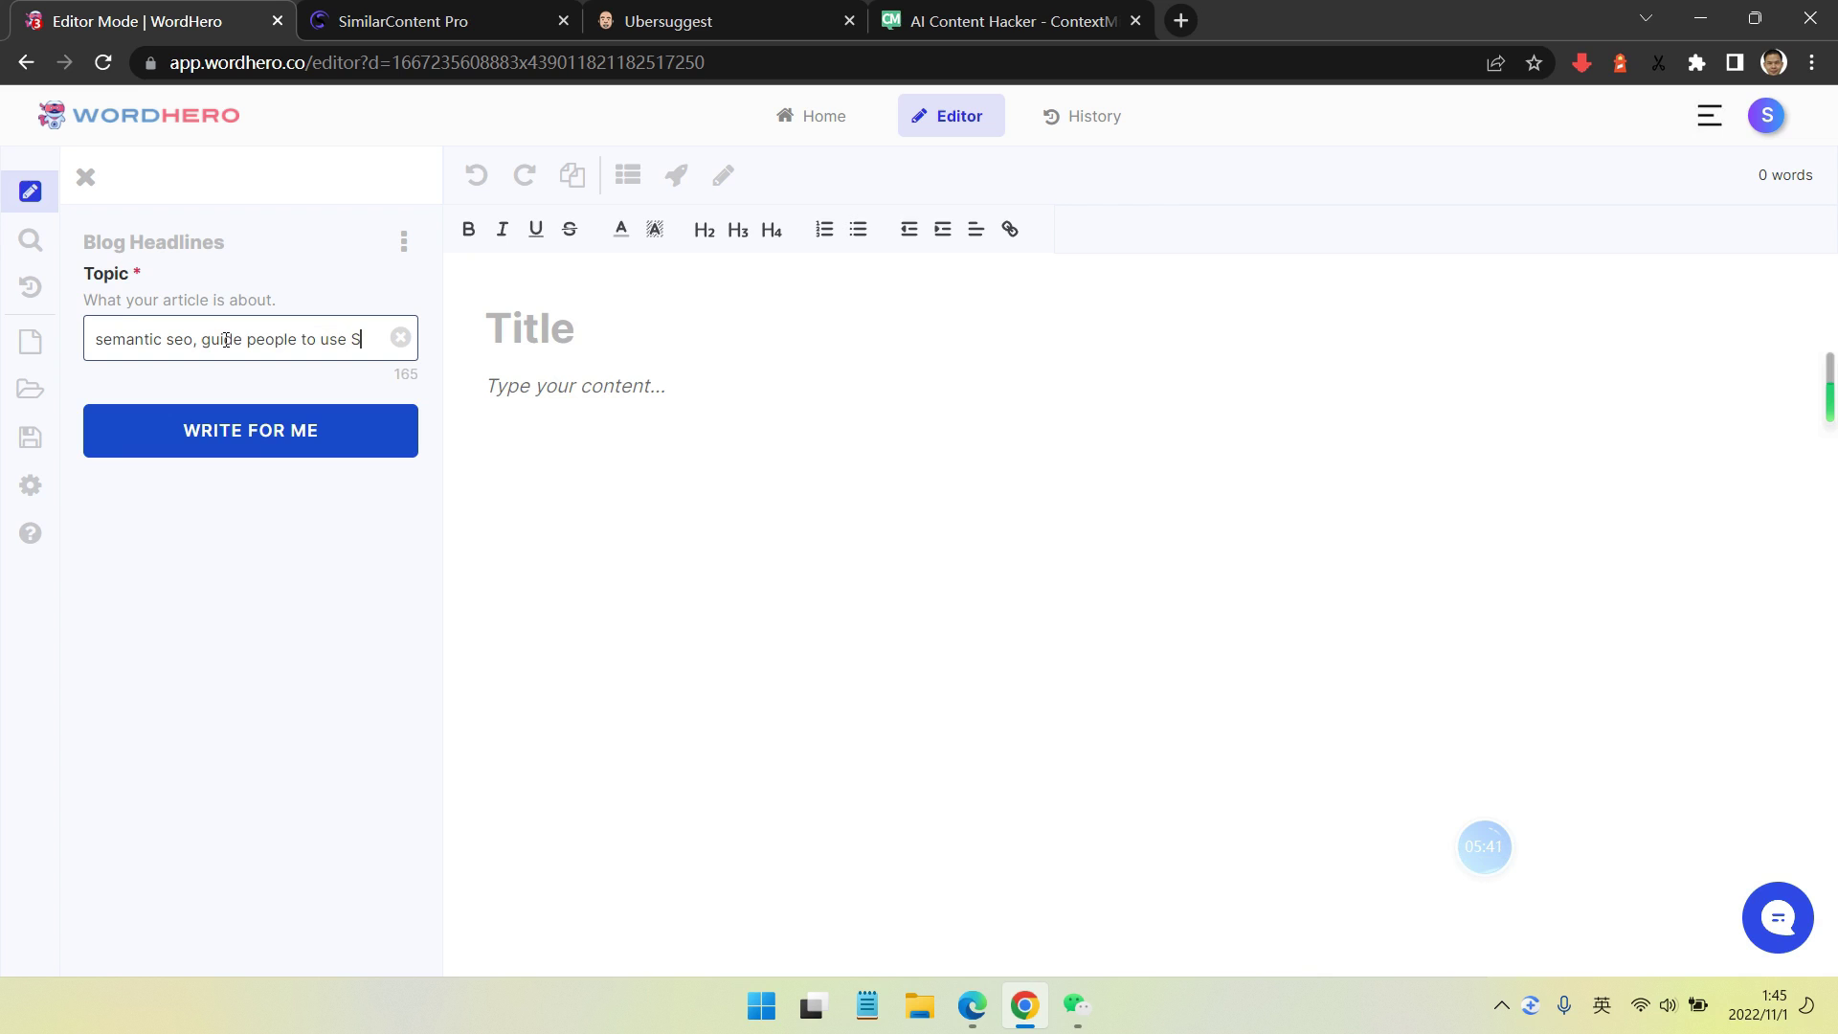
type("emantic ke")
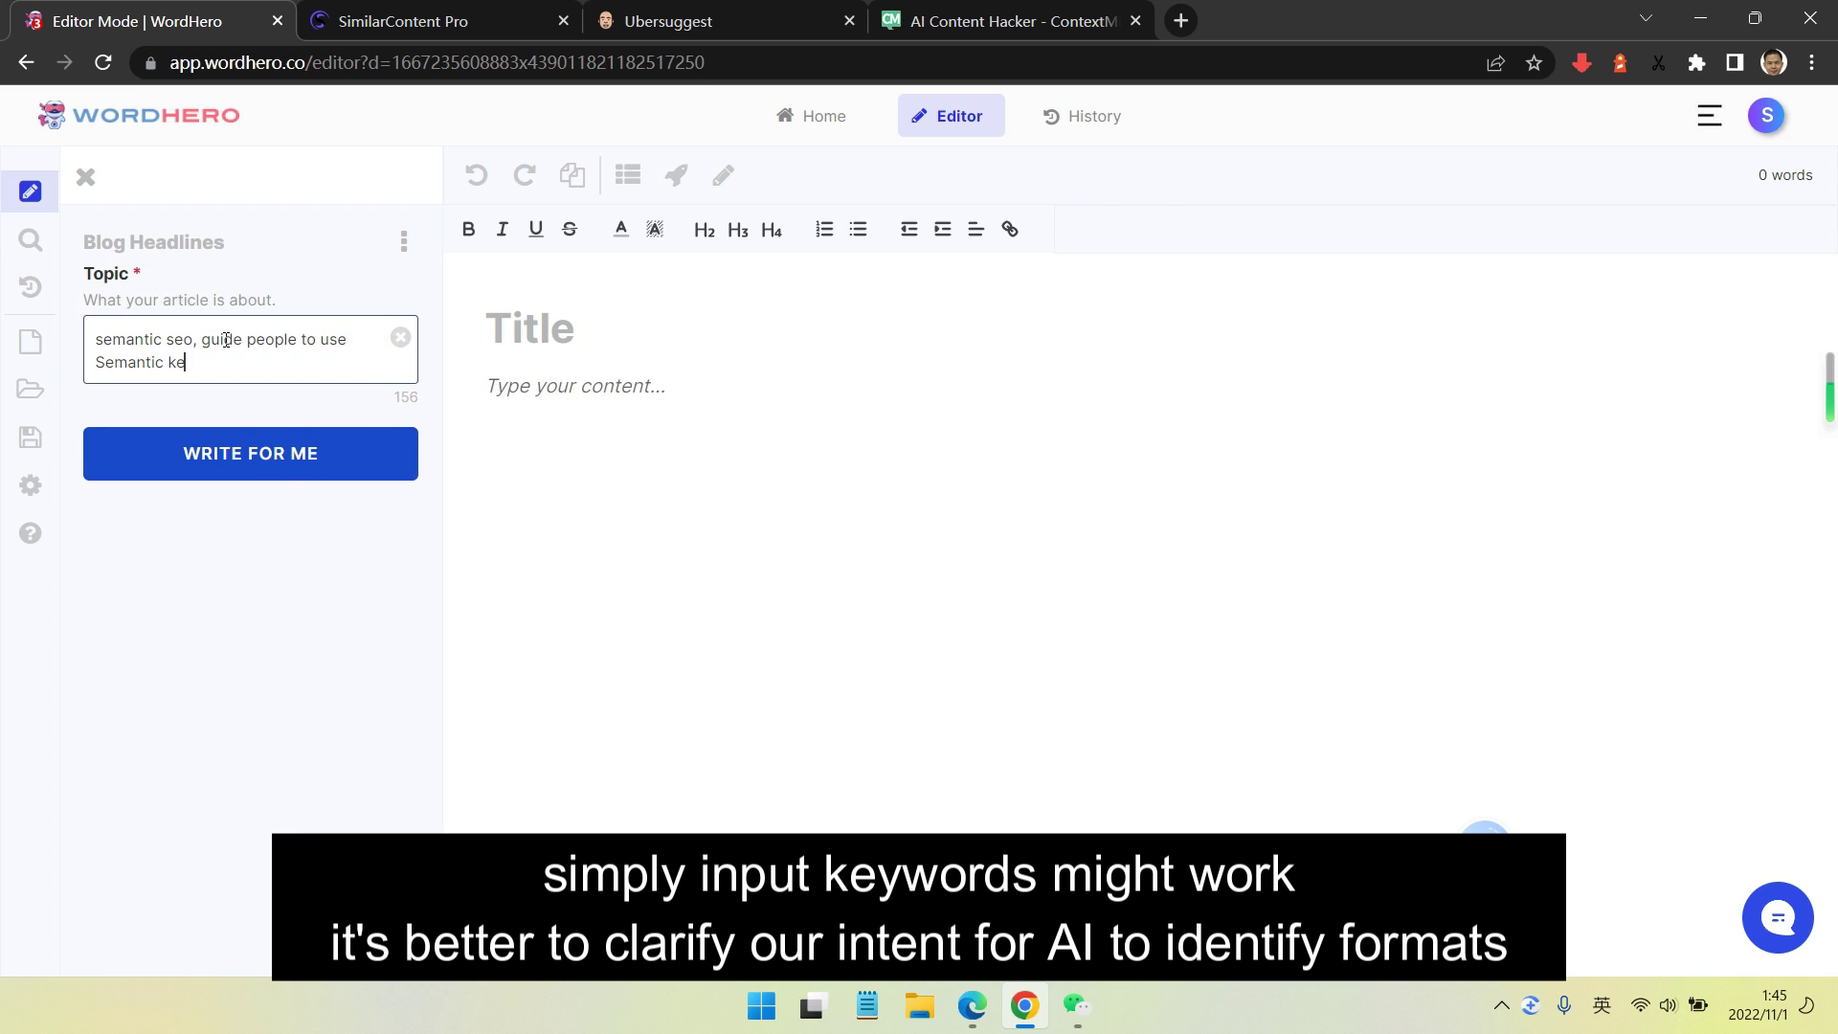
type("ywords to do SEO purpose")
left_click(260, 466)
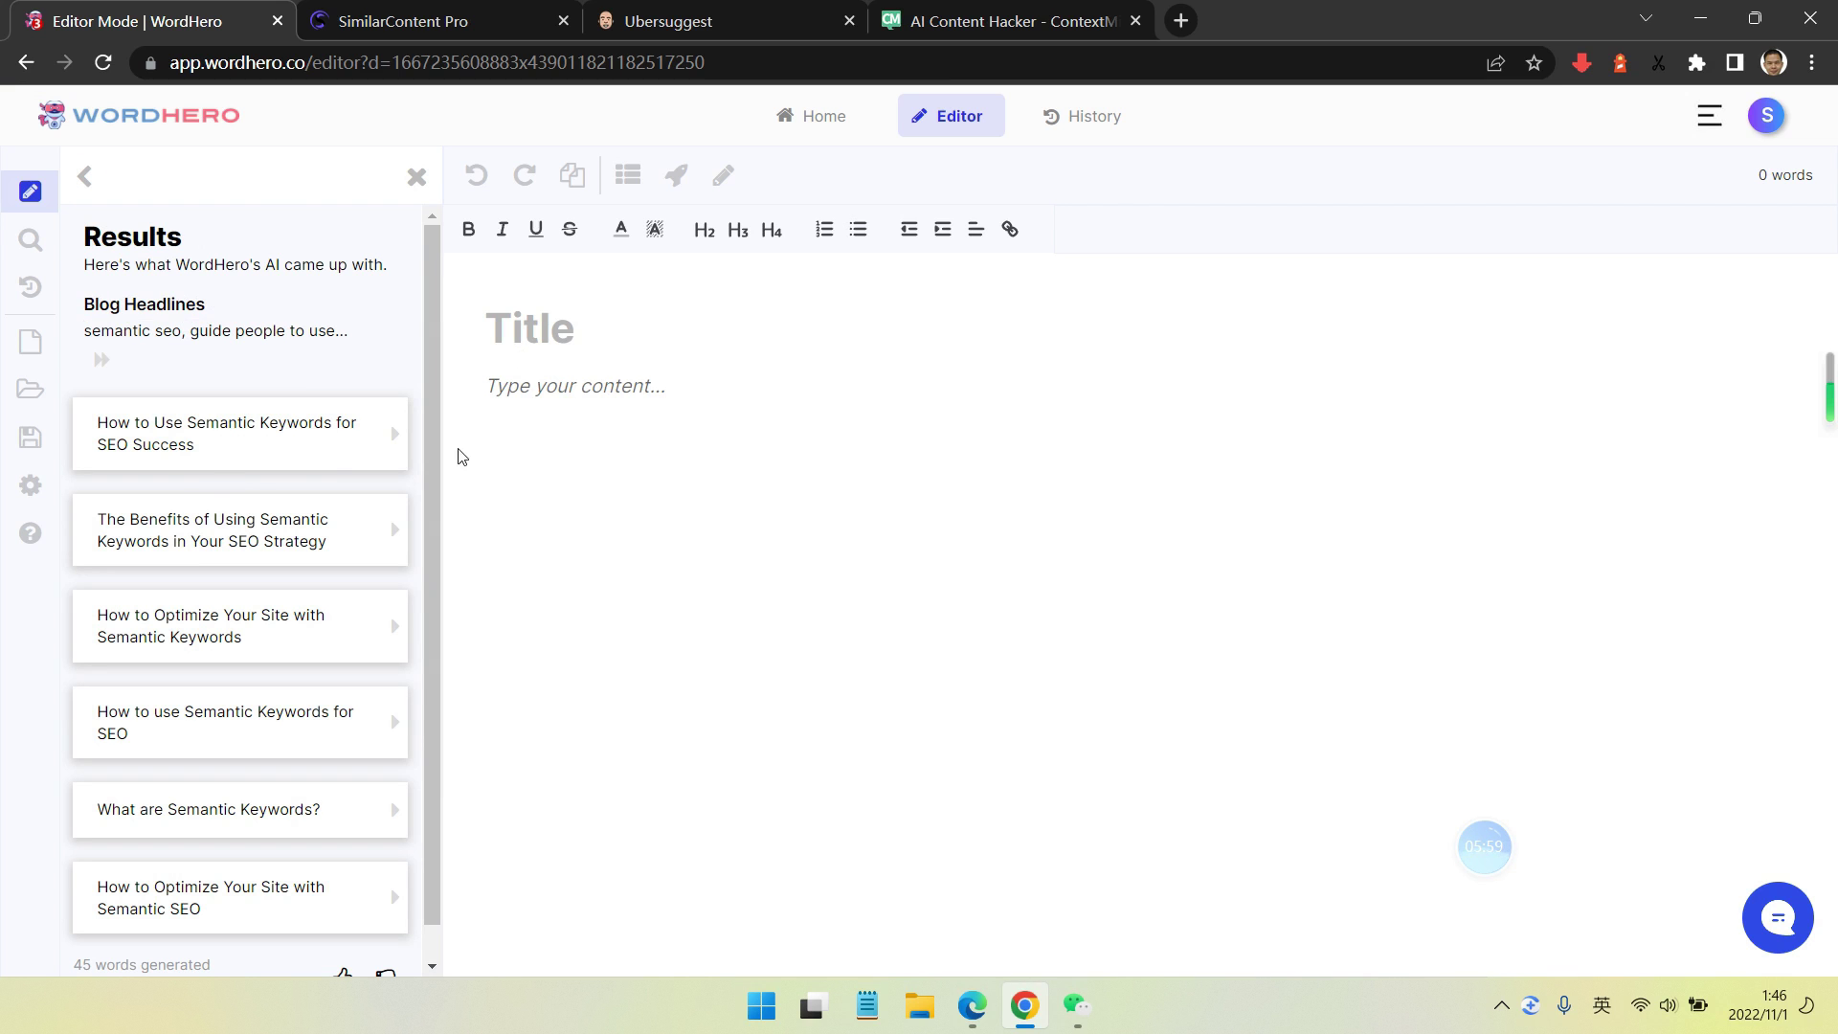
scroll(361, 487, "down", 2)
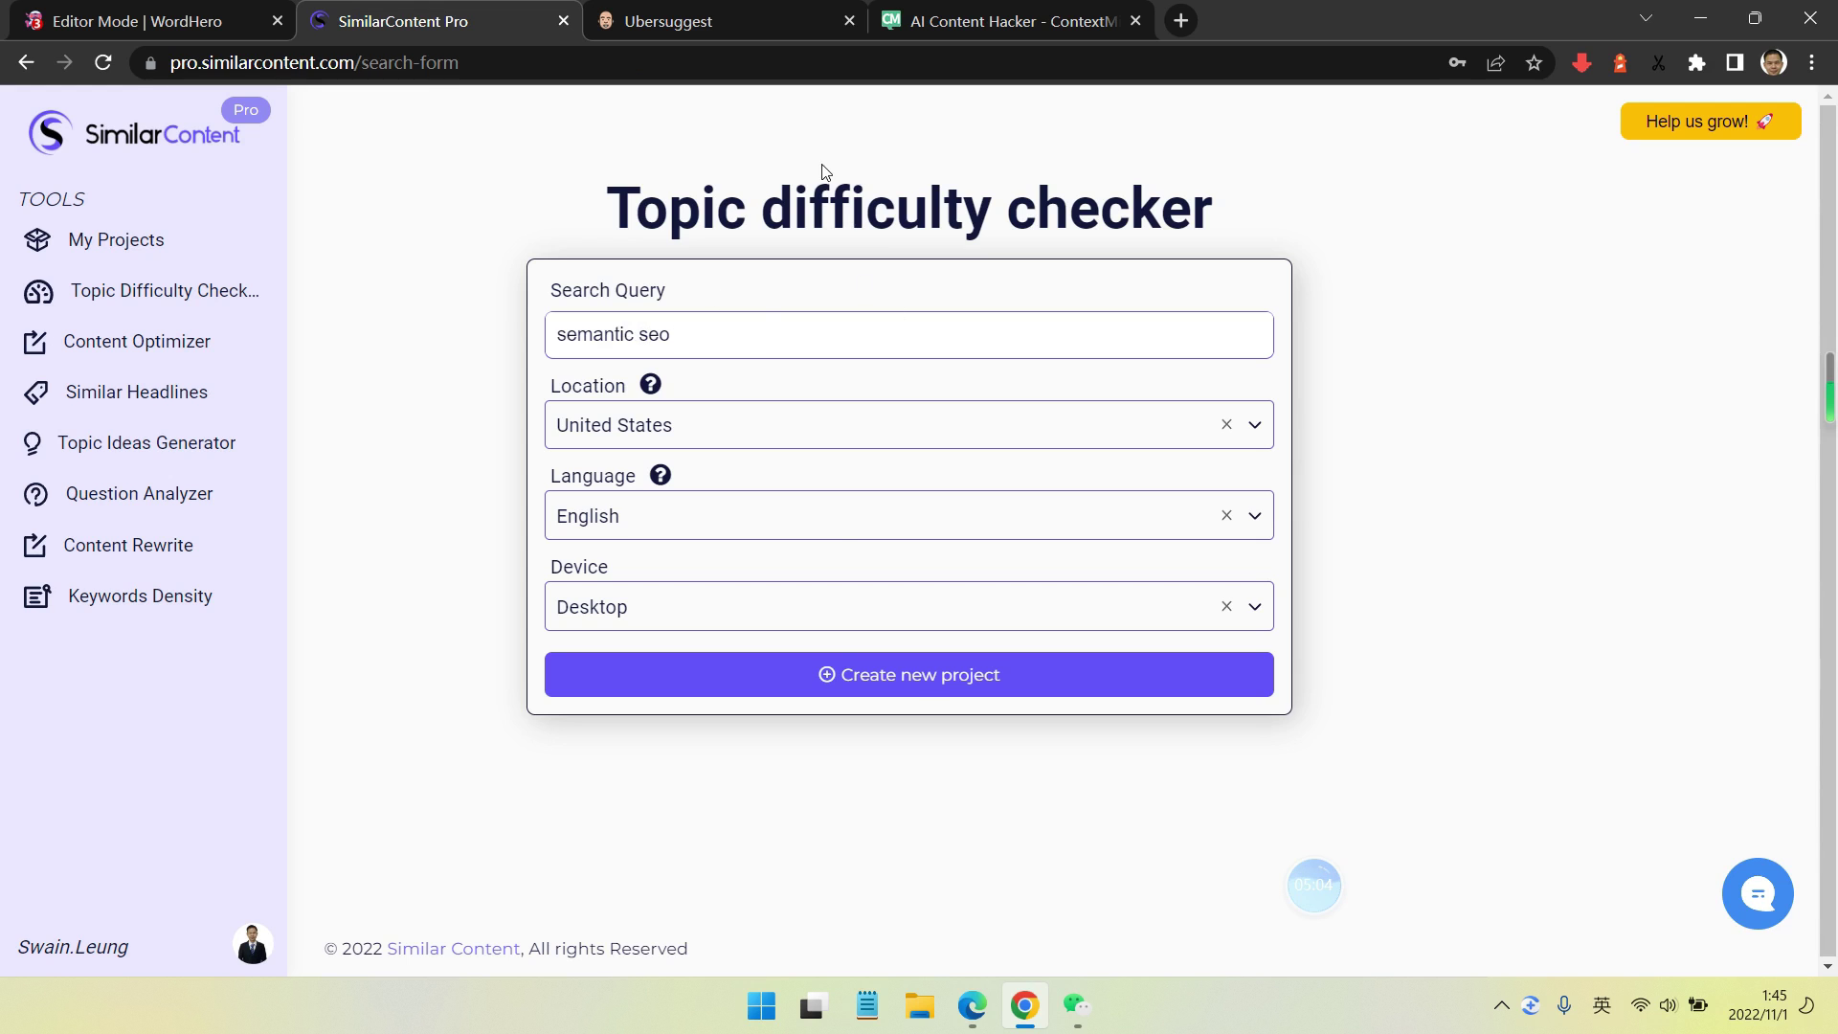
- In SimilarContent, create a topic difficulty project for "semantic seo" and review the one-word keyword table in its results
left_click(927, 687)
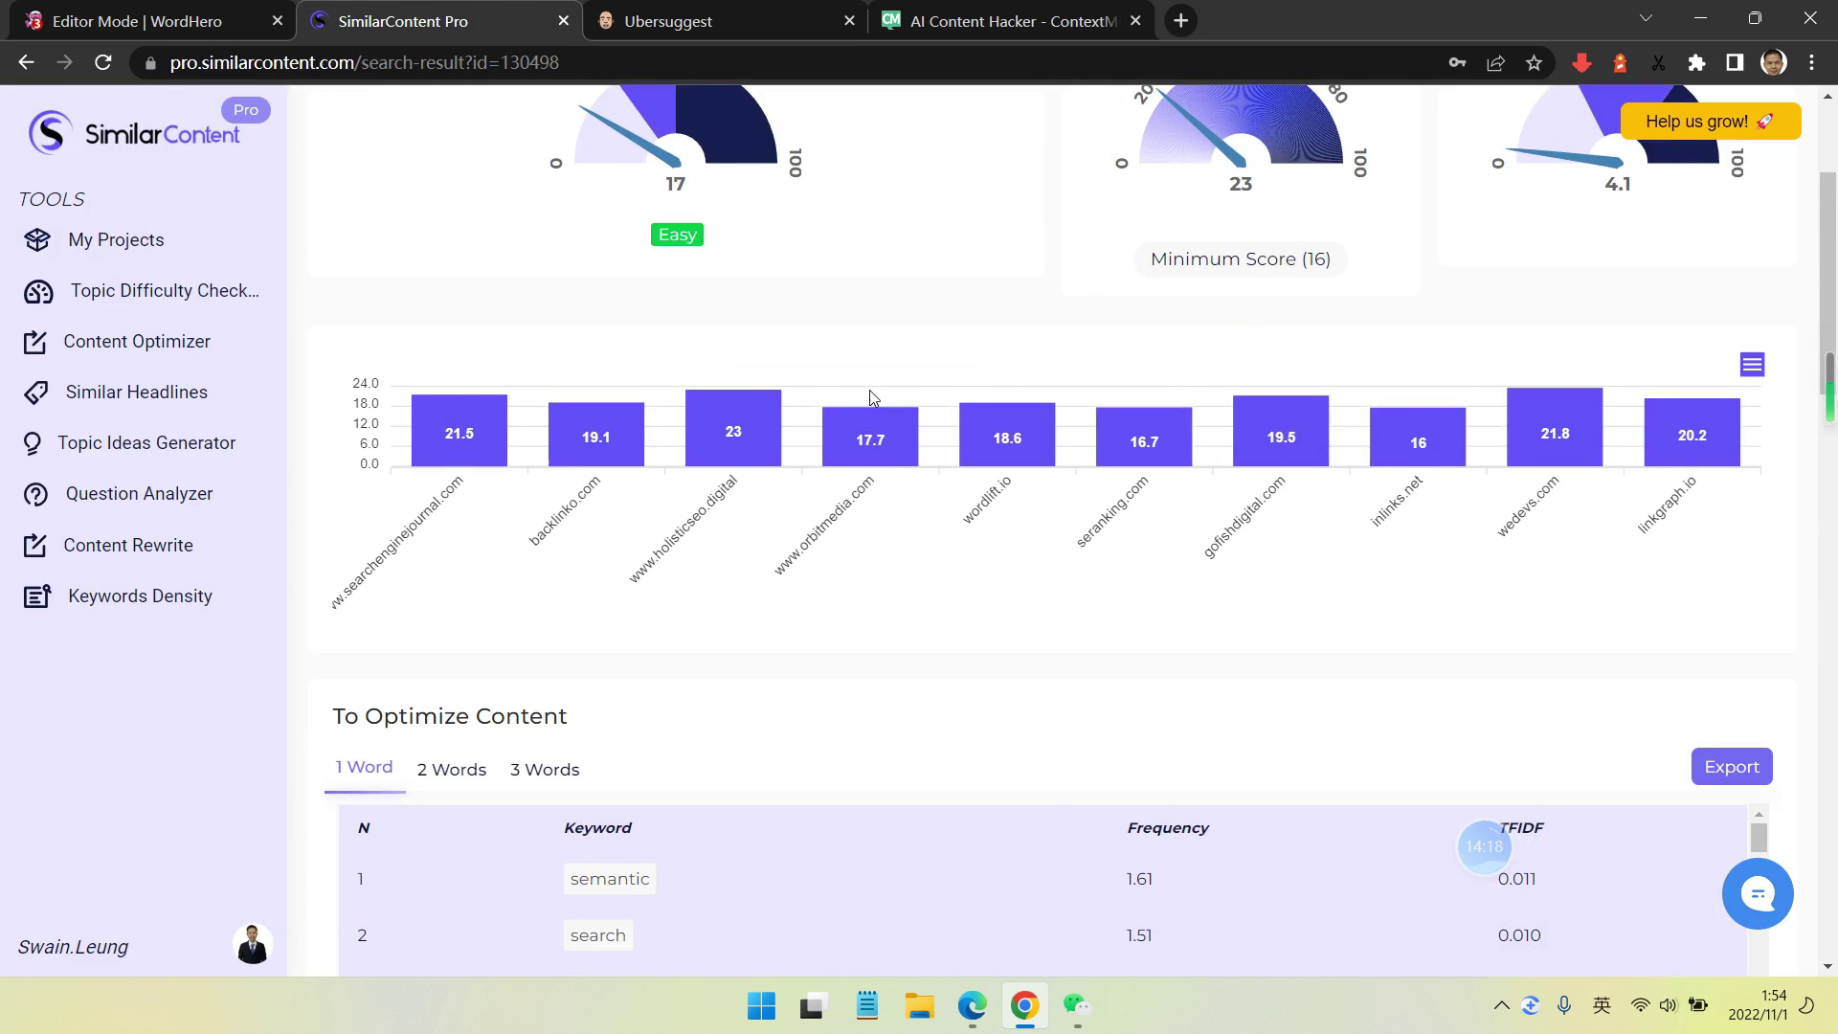
scroll(1055, 785, "down", 5)
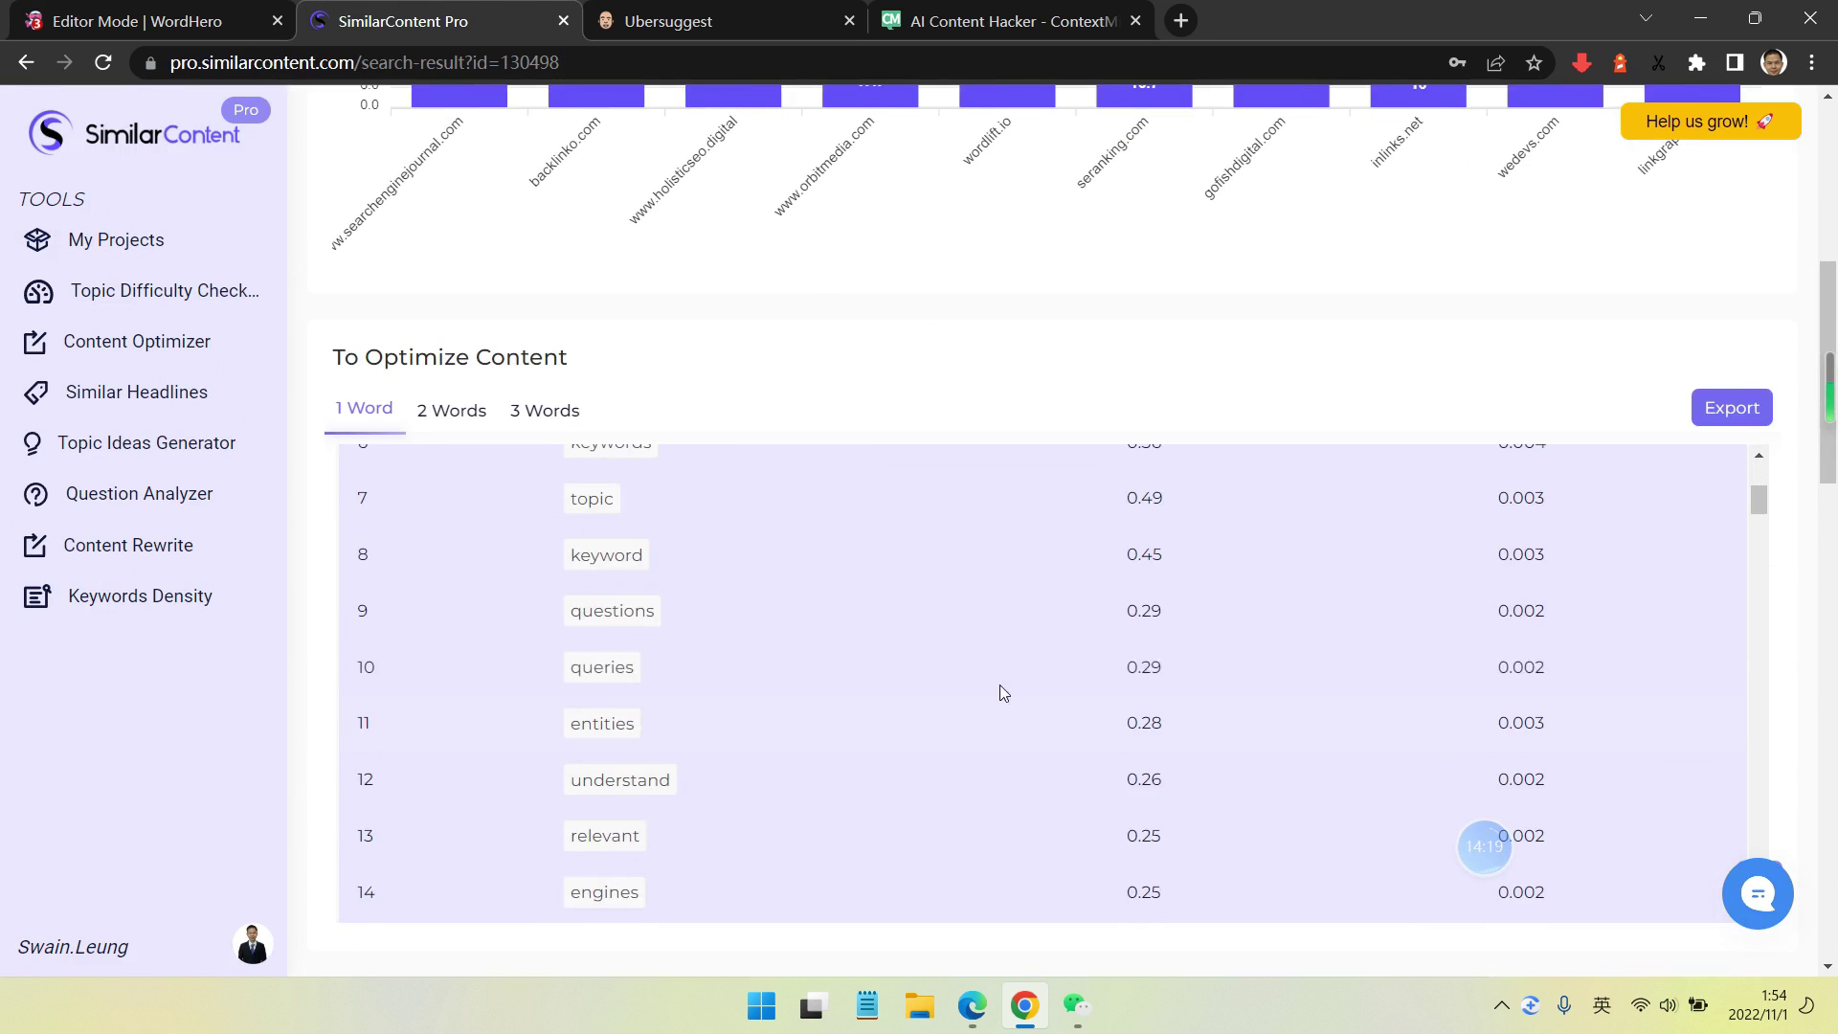
scroll(999, 689, "up", 4)
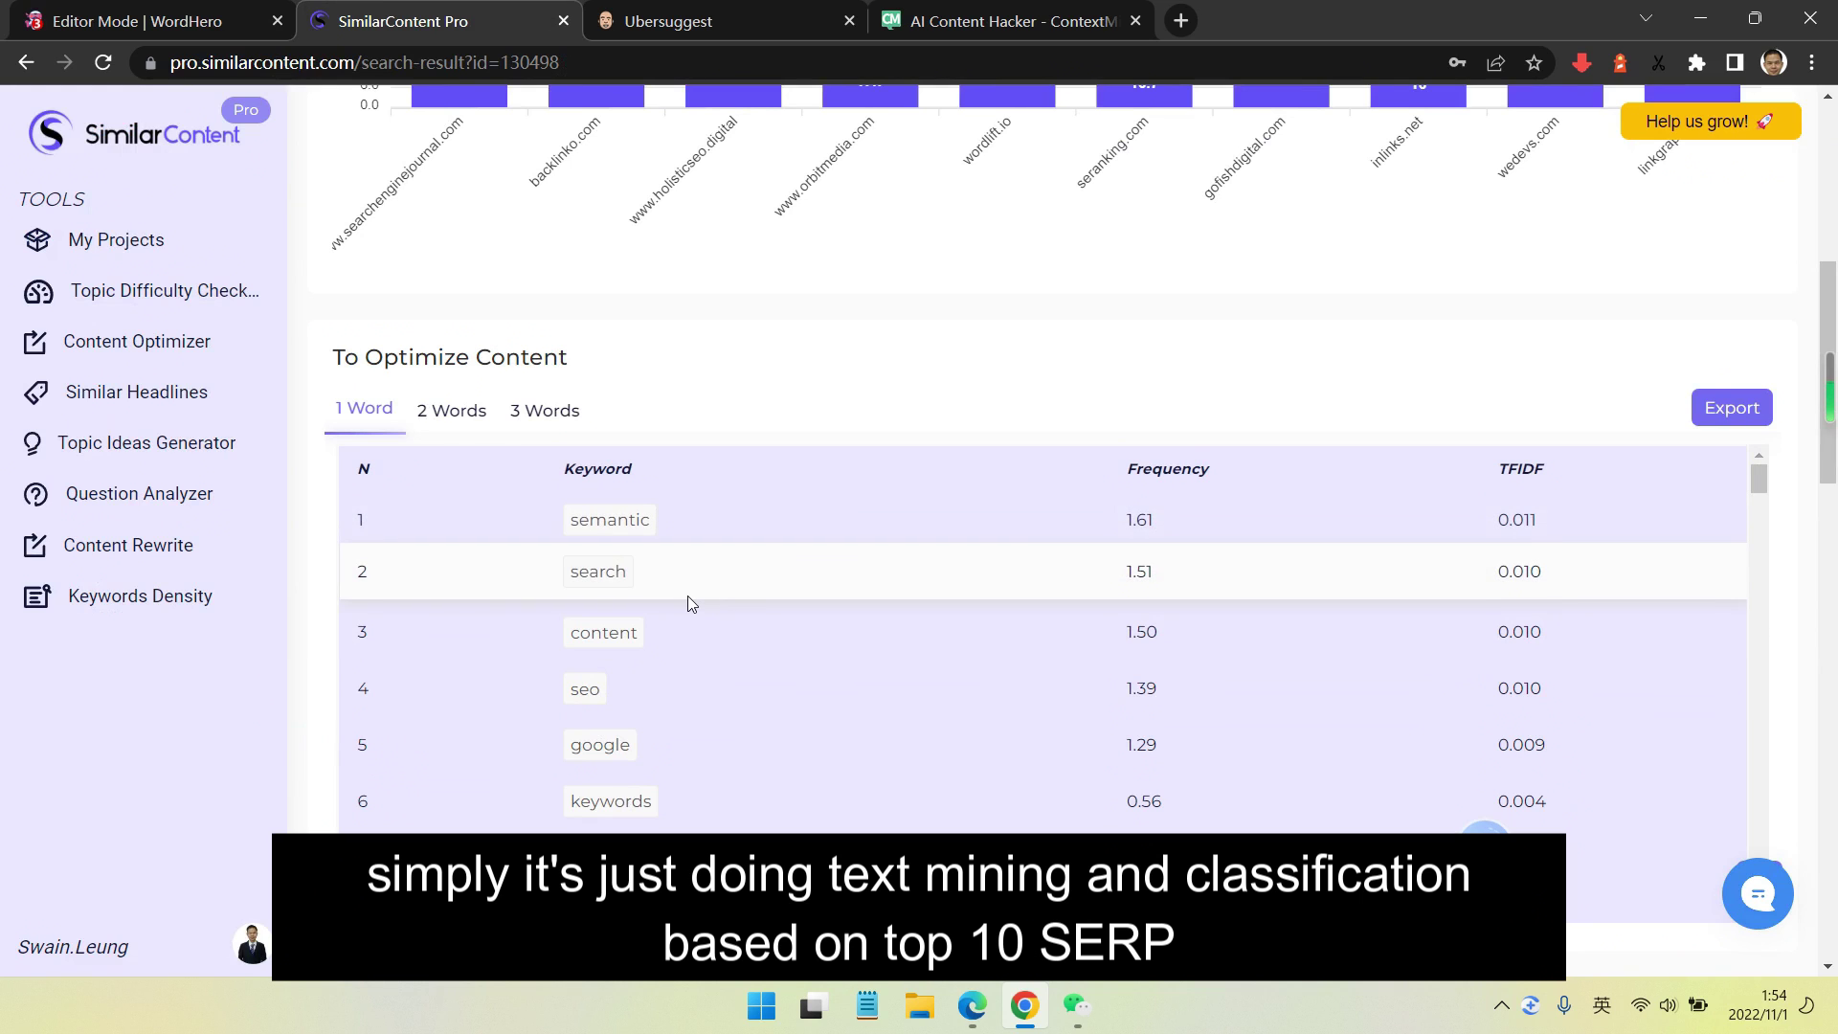
scroll(689, 605, "down", 2)
scroll(697, 626, "up", 2)
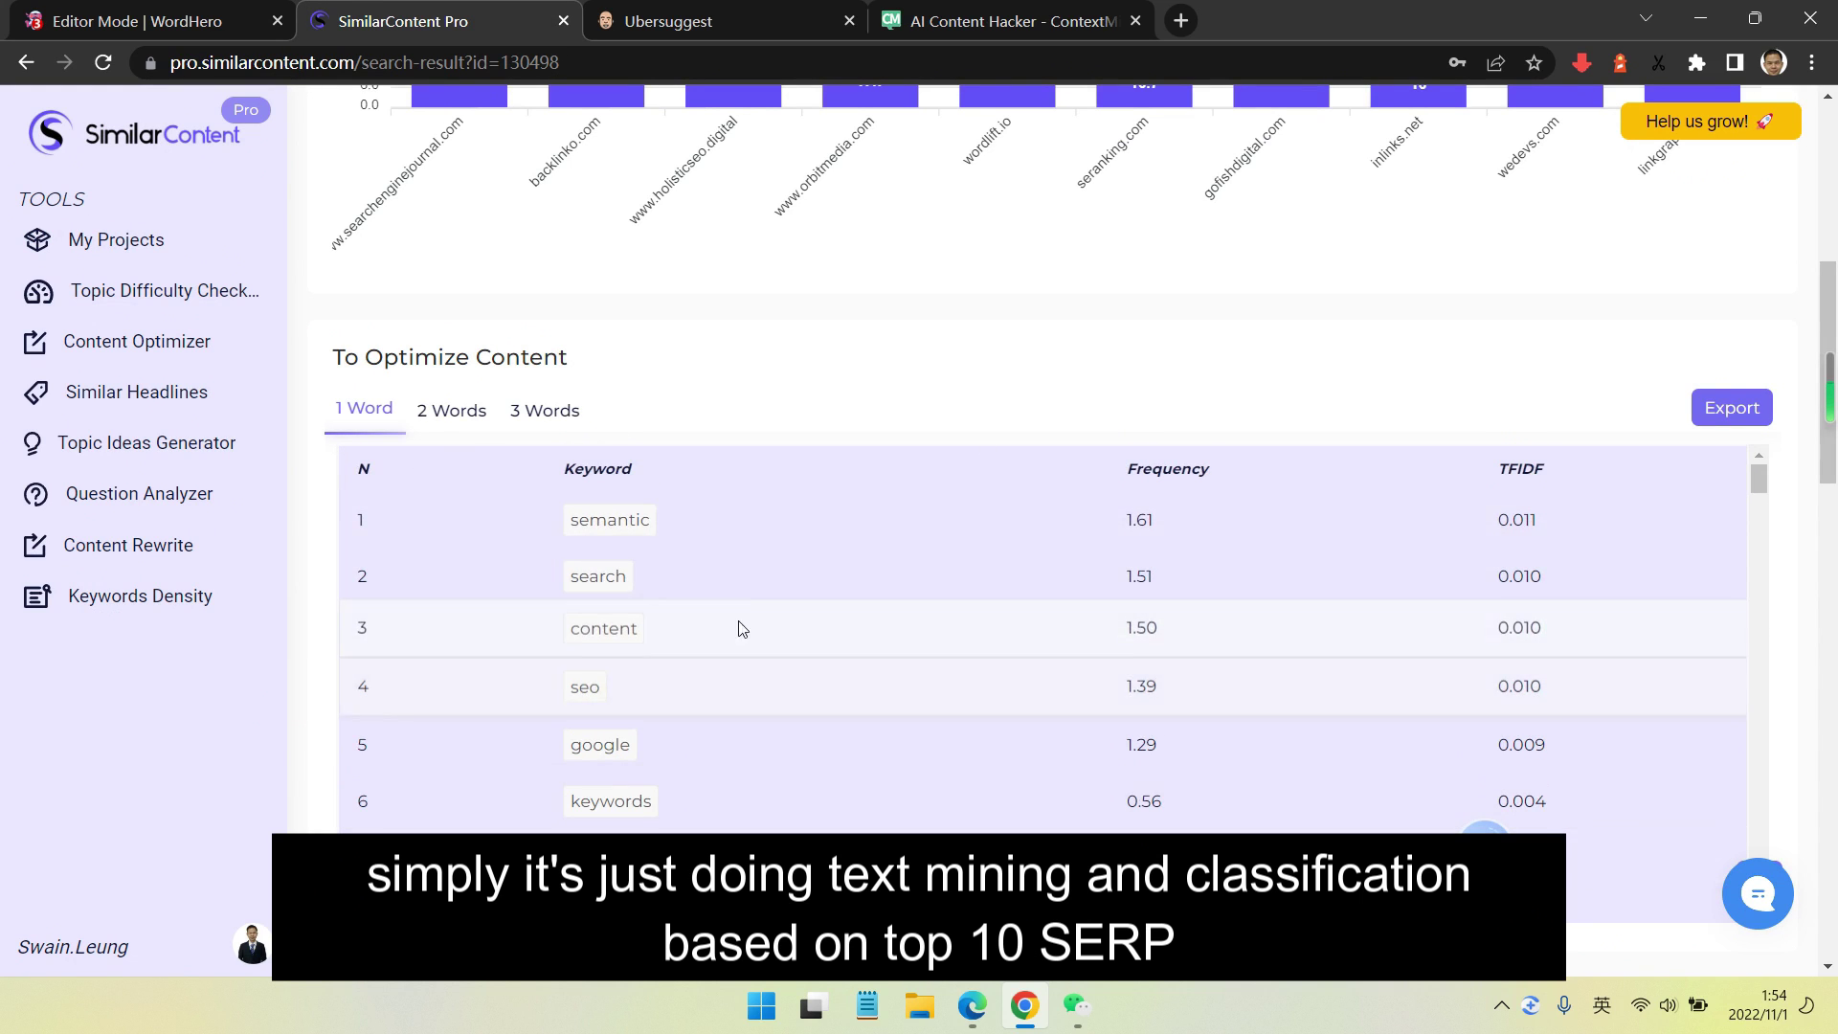
scroll(757, 603, "down", 3)
scroll(760, 592, "up", 2)
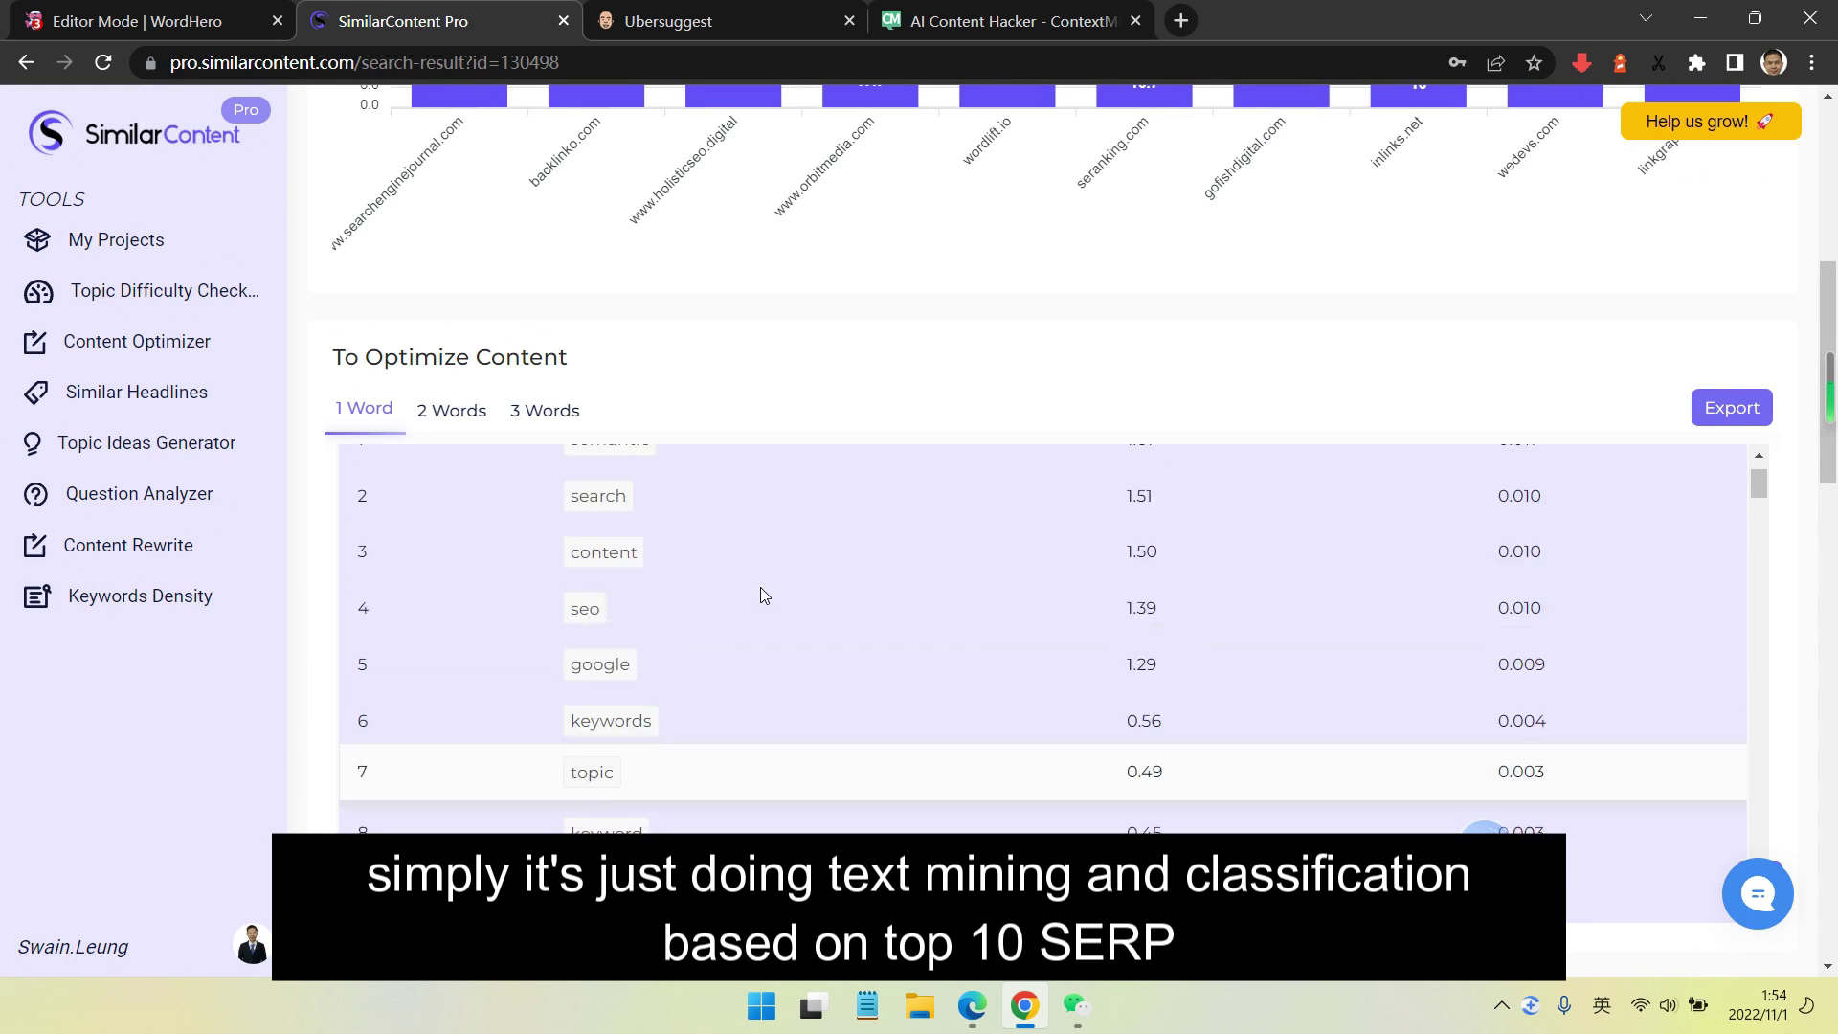
scroll(763, 595, "up", 1)
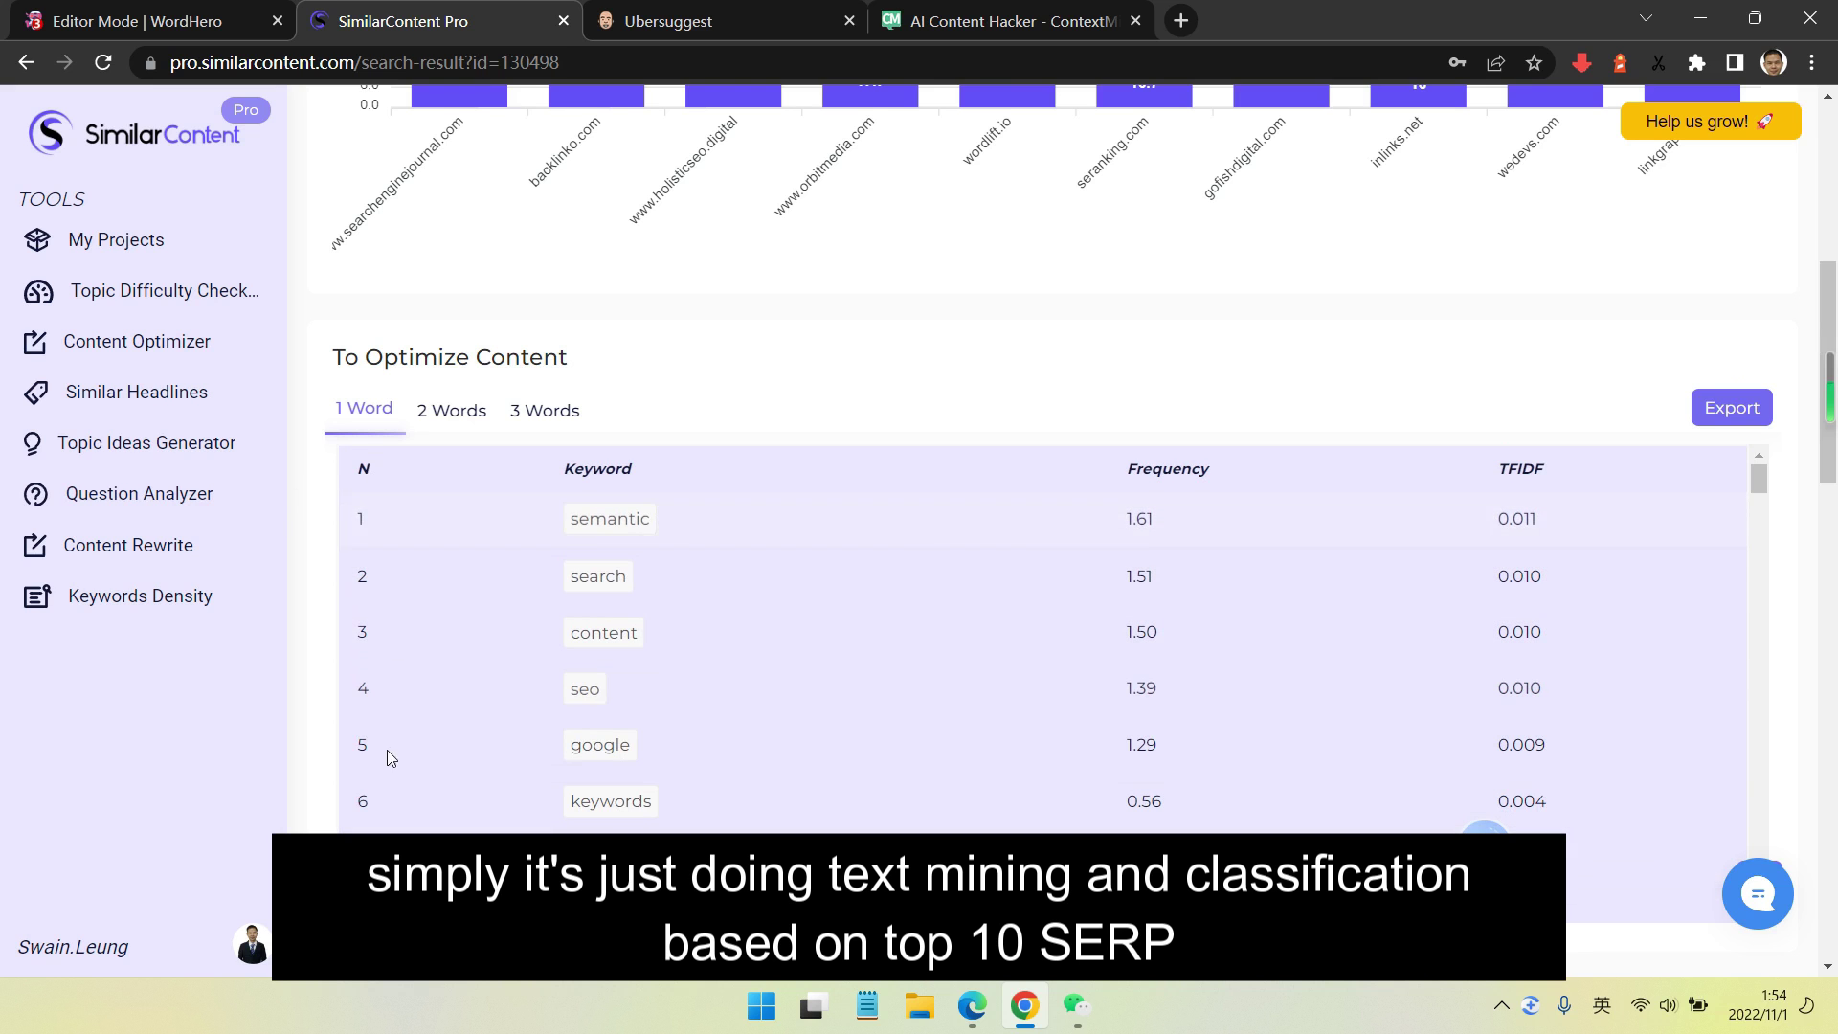
- Examine the frequency and TFIDF values of the one-word keywords alongside the scores of the ranking sites
scroll(400, 593, "down", 3)
scroll(421, 579, "up", 2)
scroll(478, 651, "down", 3)
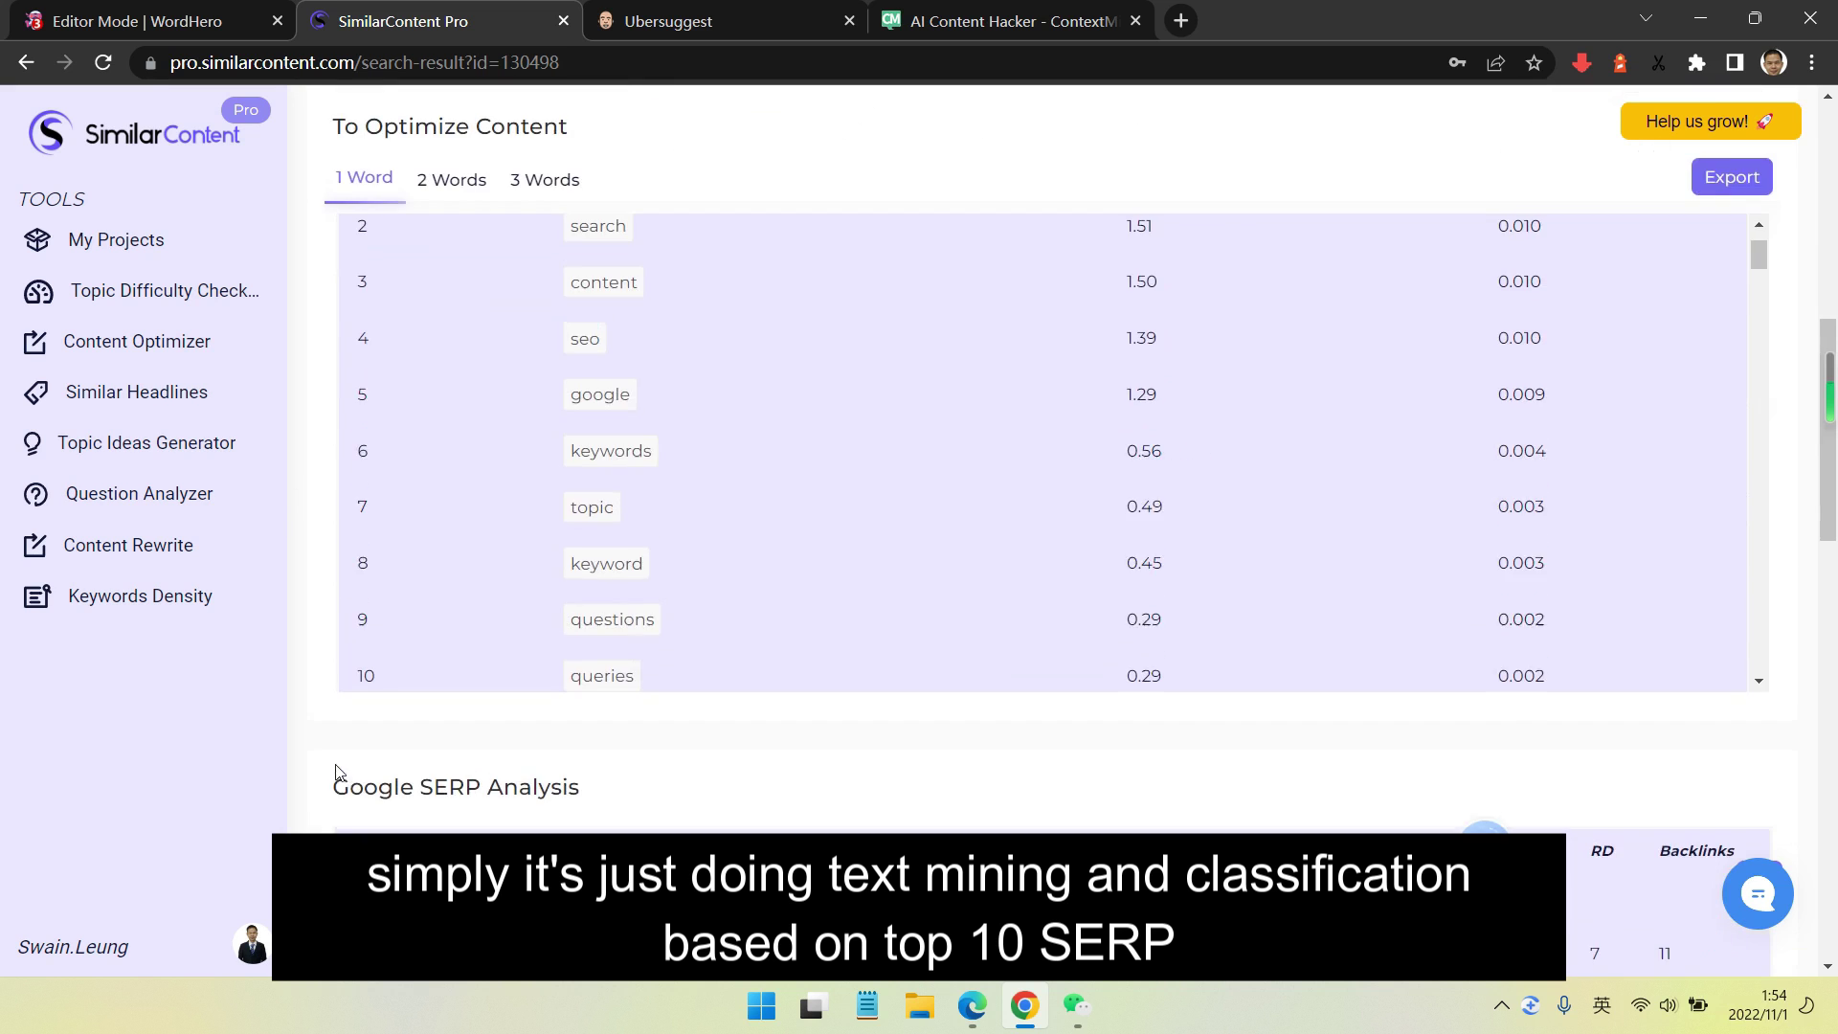
scroll(517, 727, "up", 4)
scroll(519, 724, "up", 2)
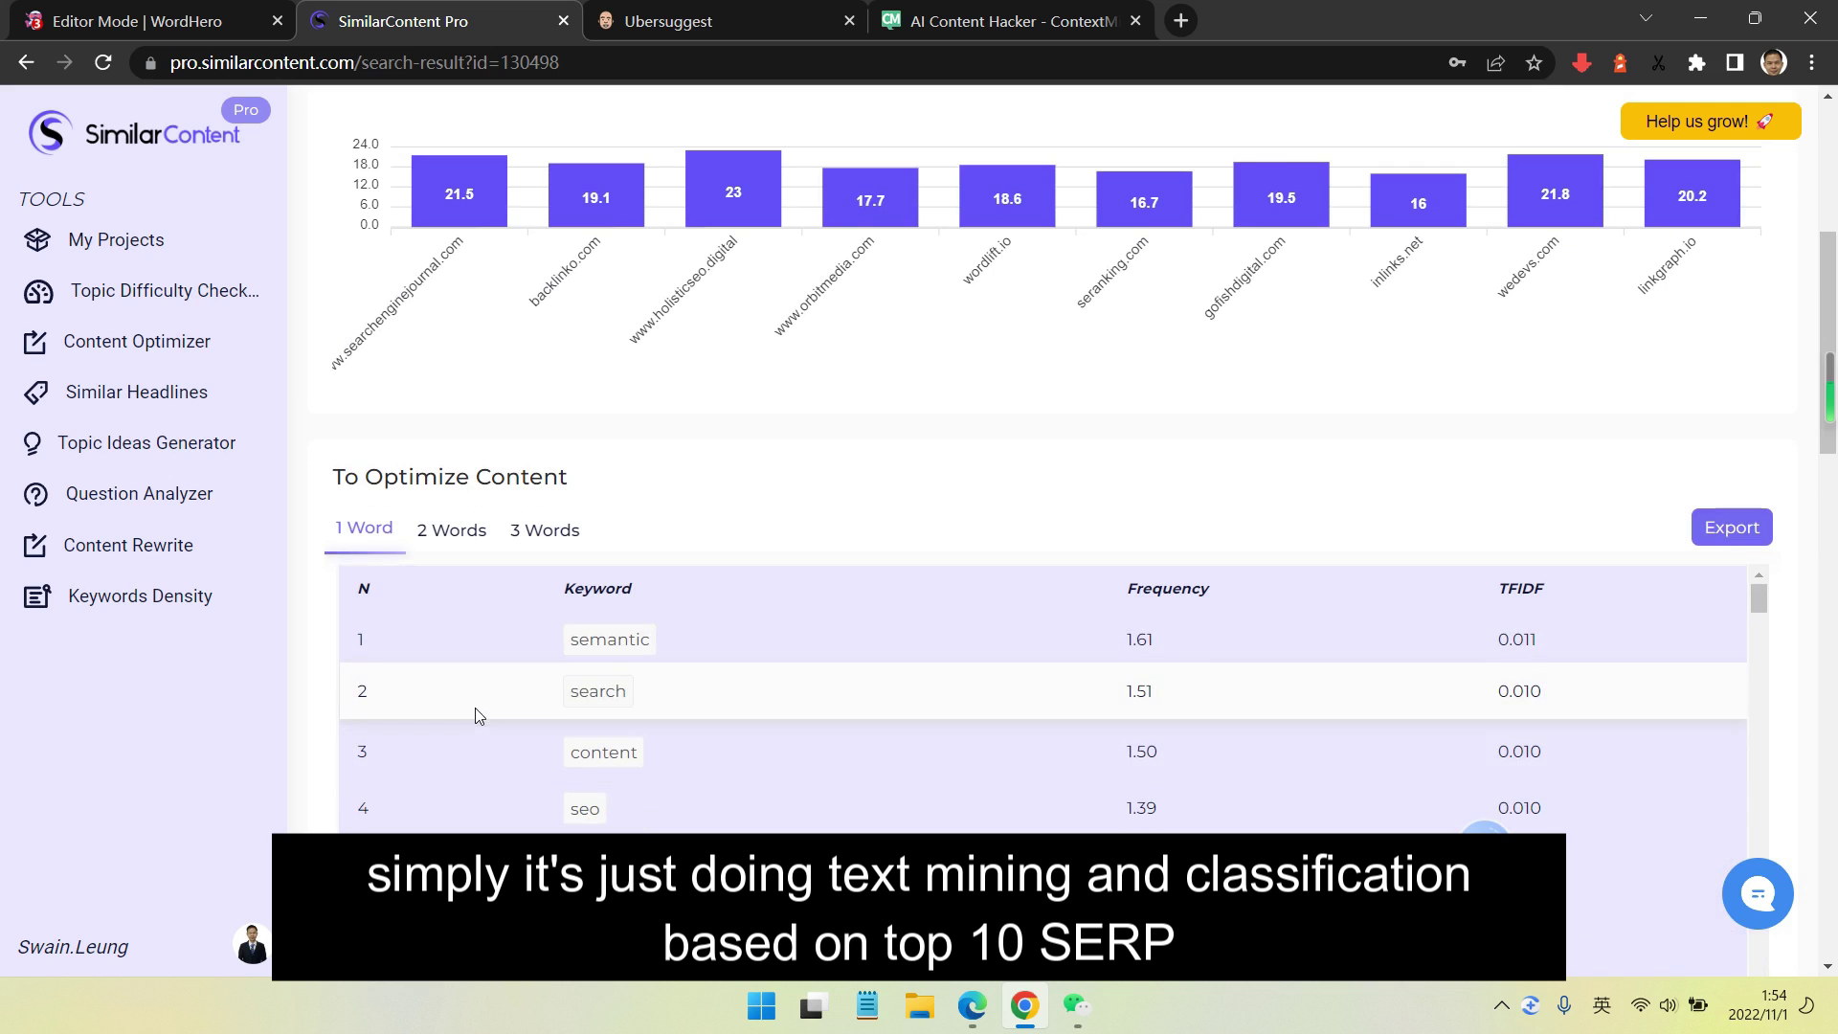
scroll(1163, 670, "down", 3)
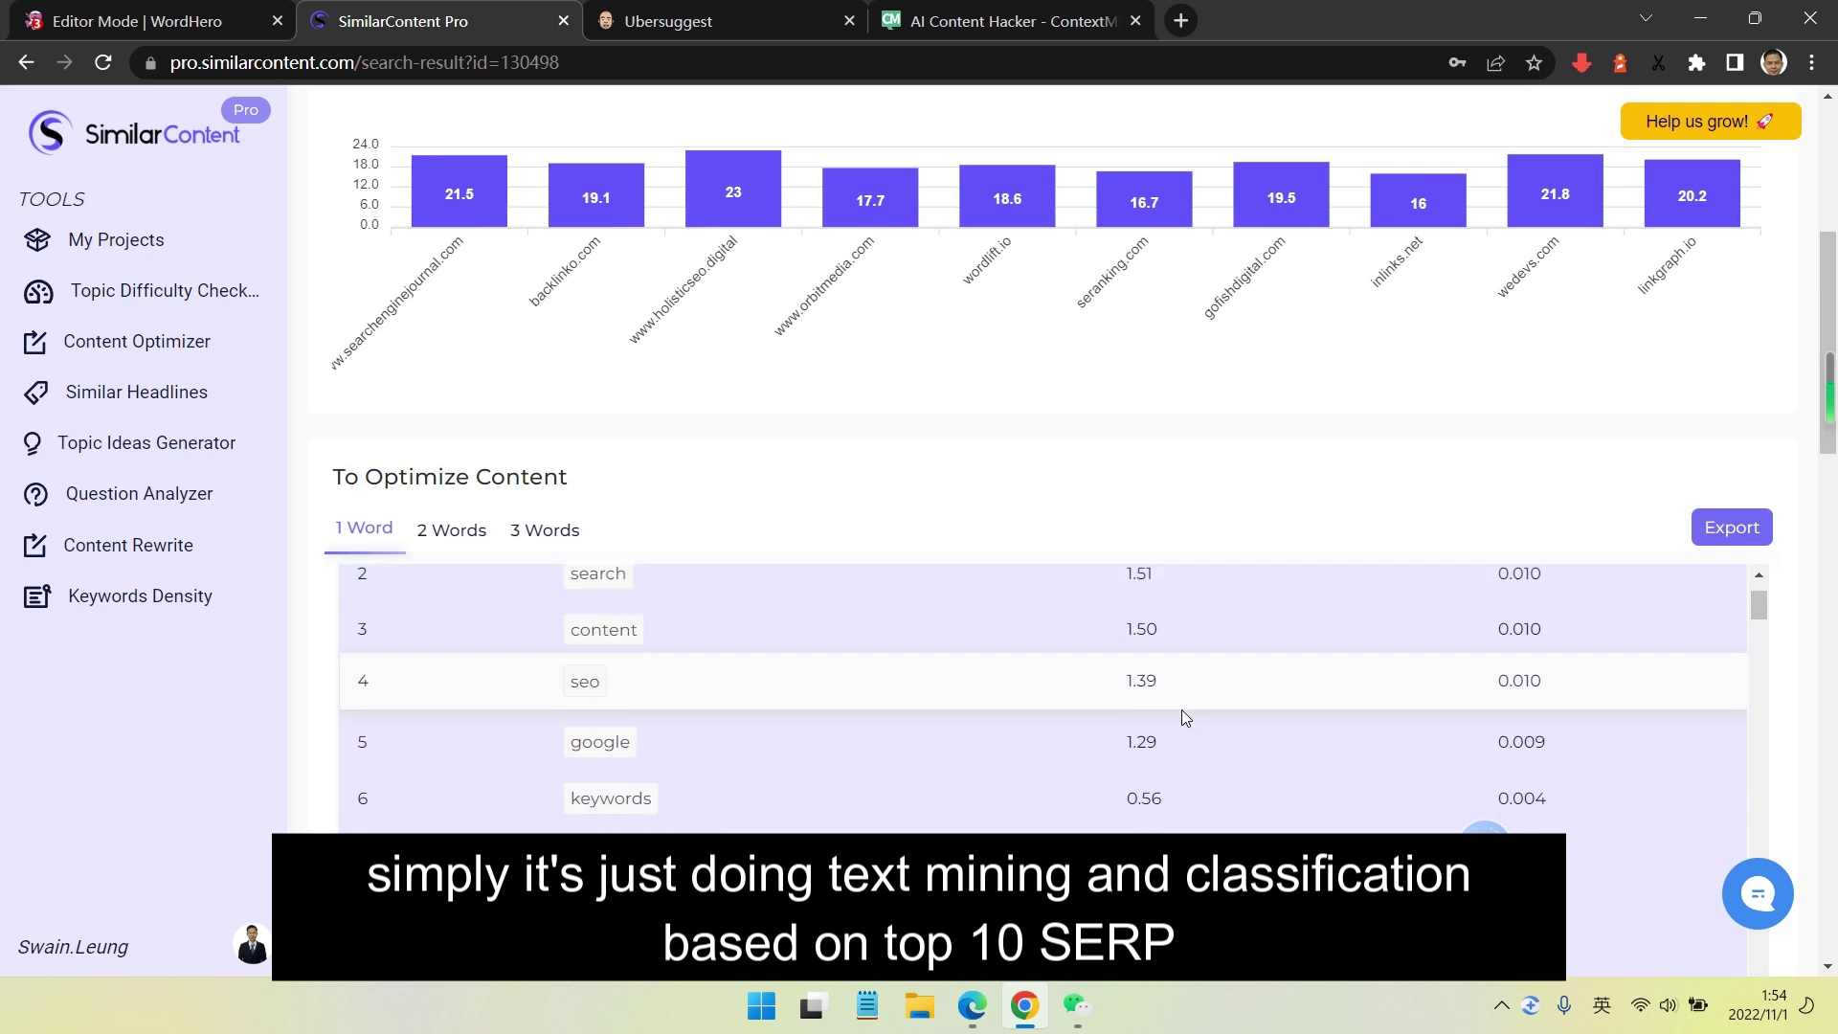
scroll(1190, 714, "up", 3)
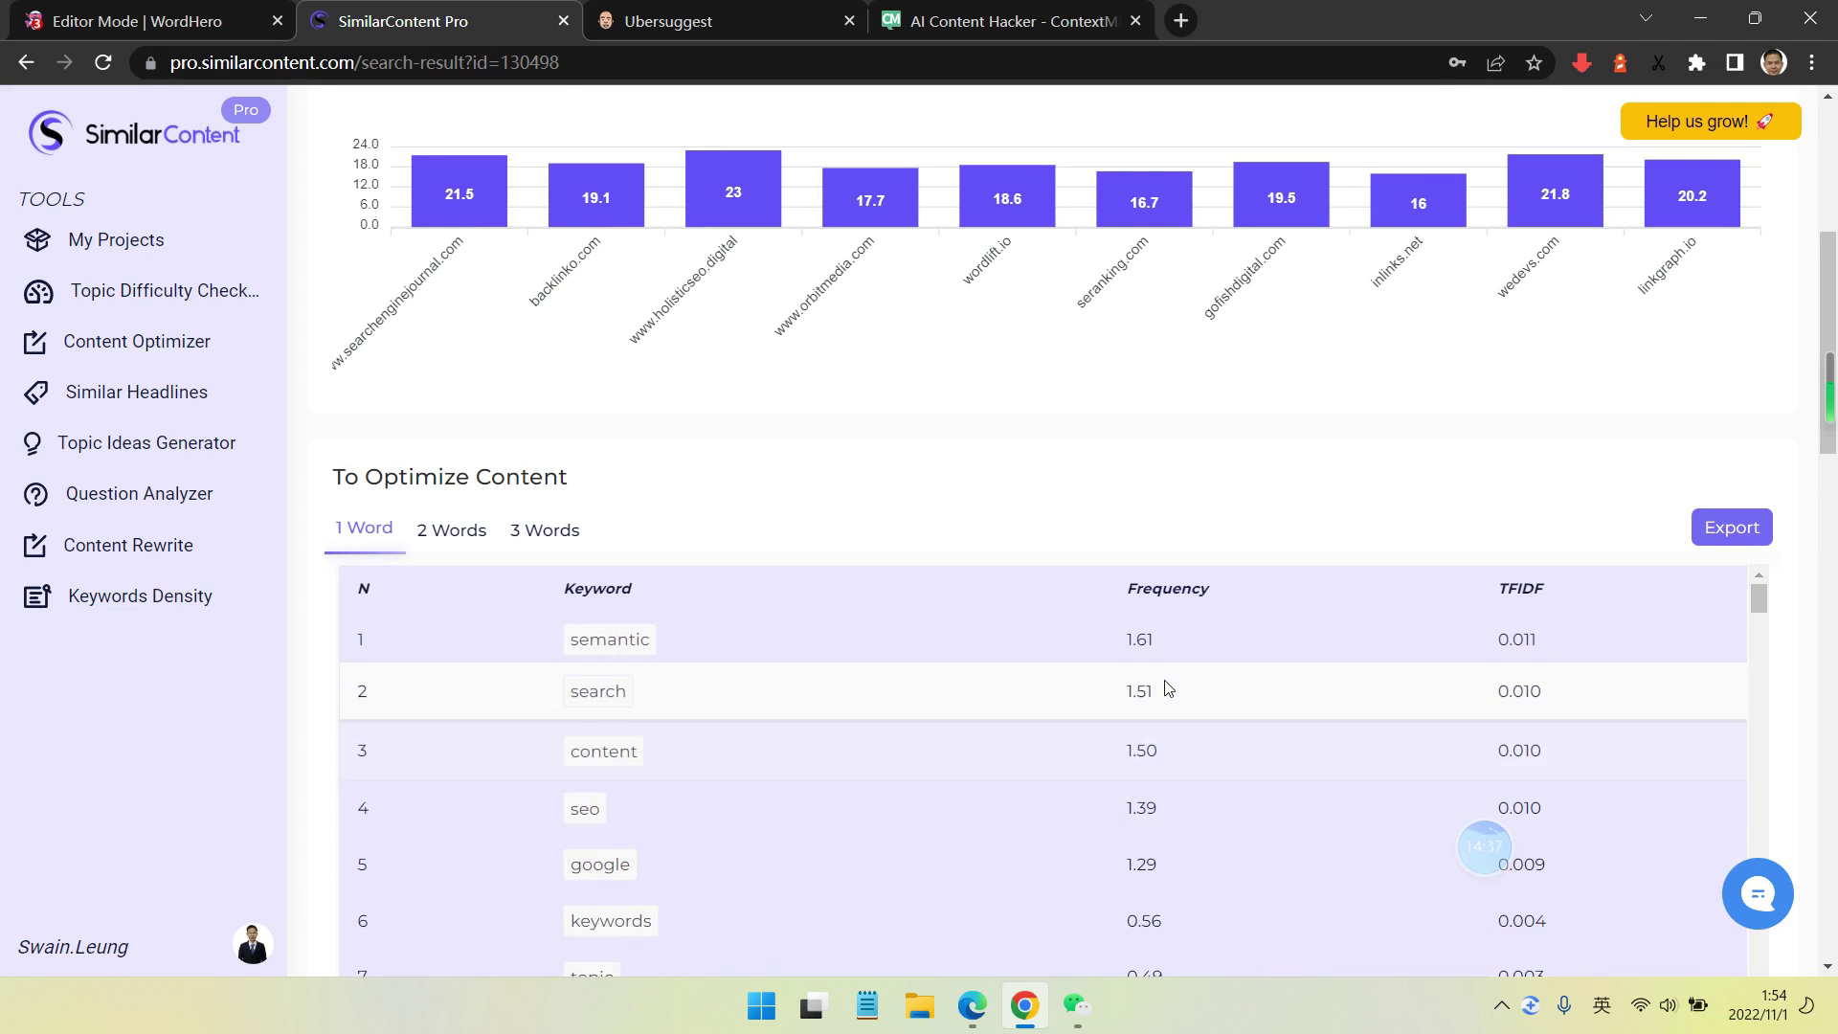
scroll(1103, 766, "down", 2)
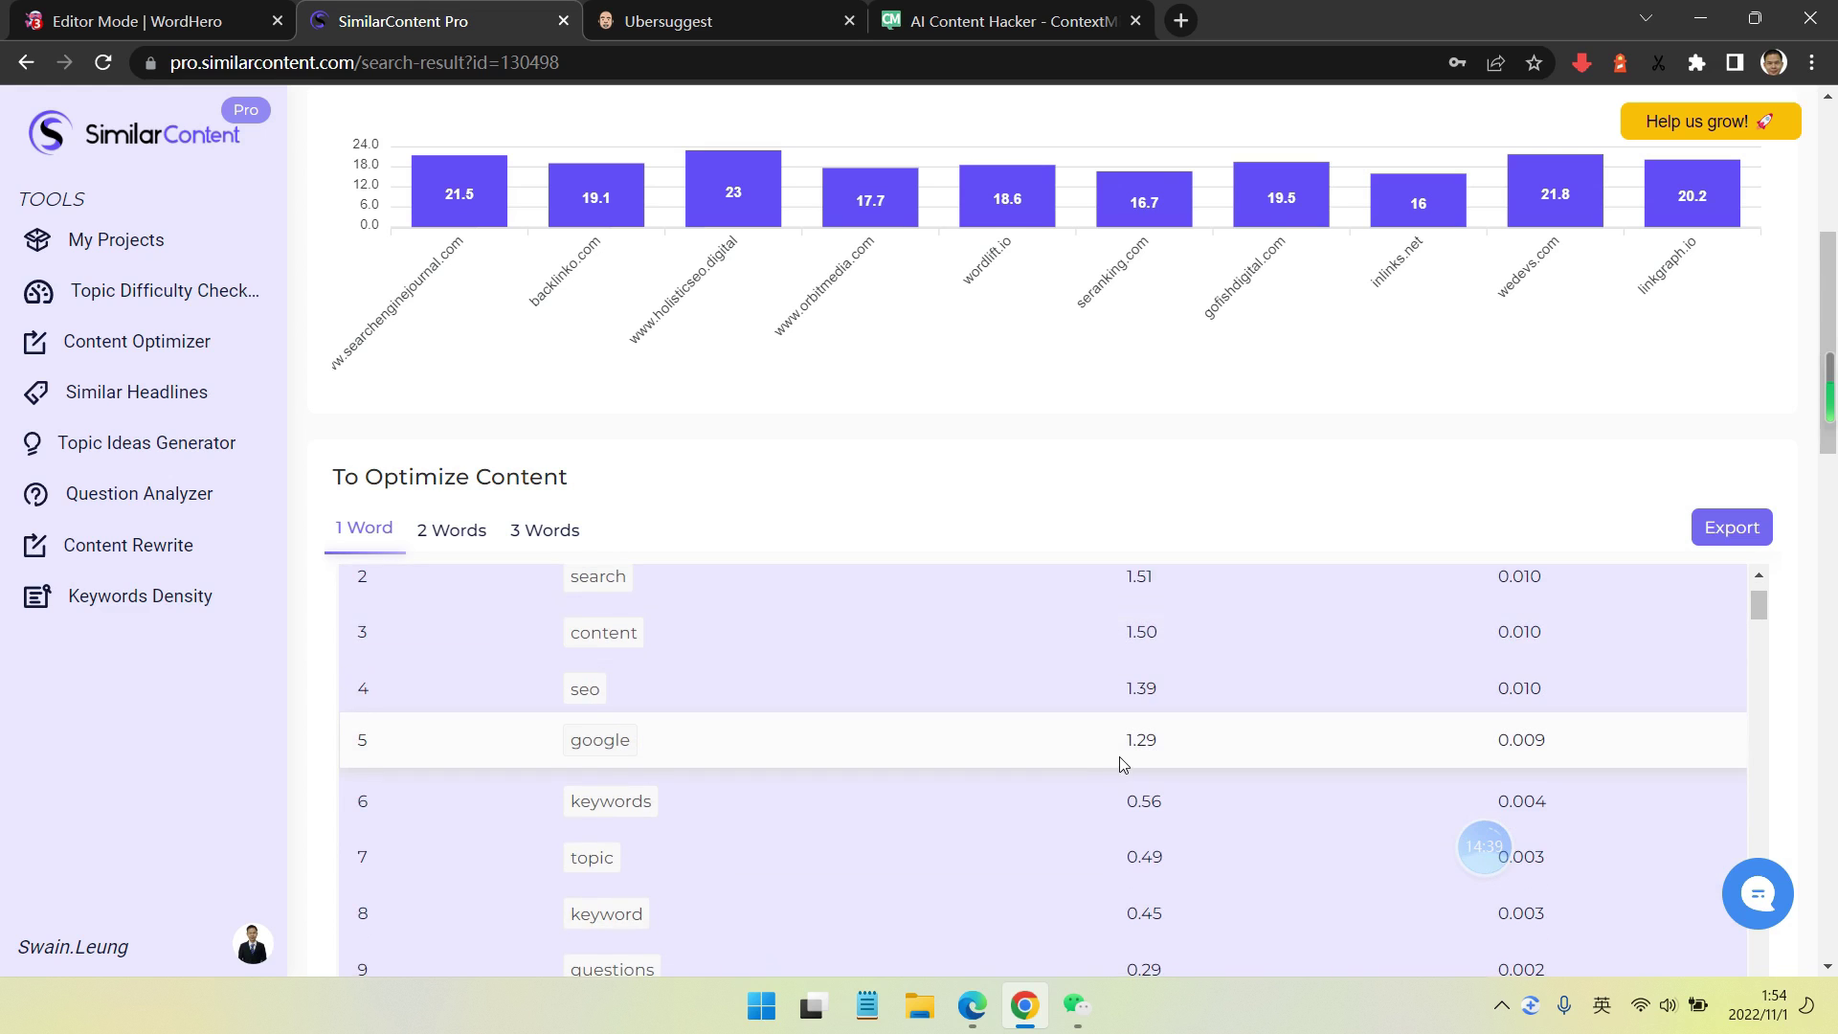
scroll(1107, 772, "down", 2)
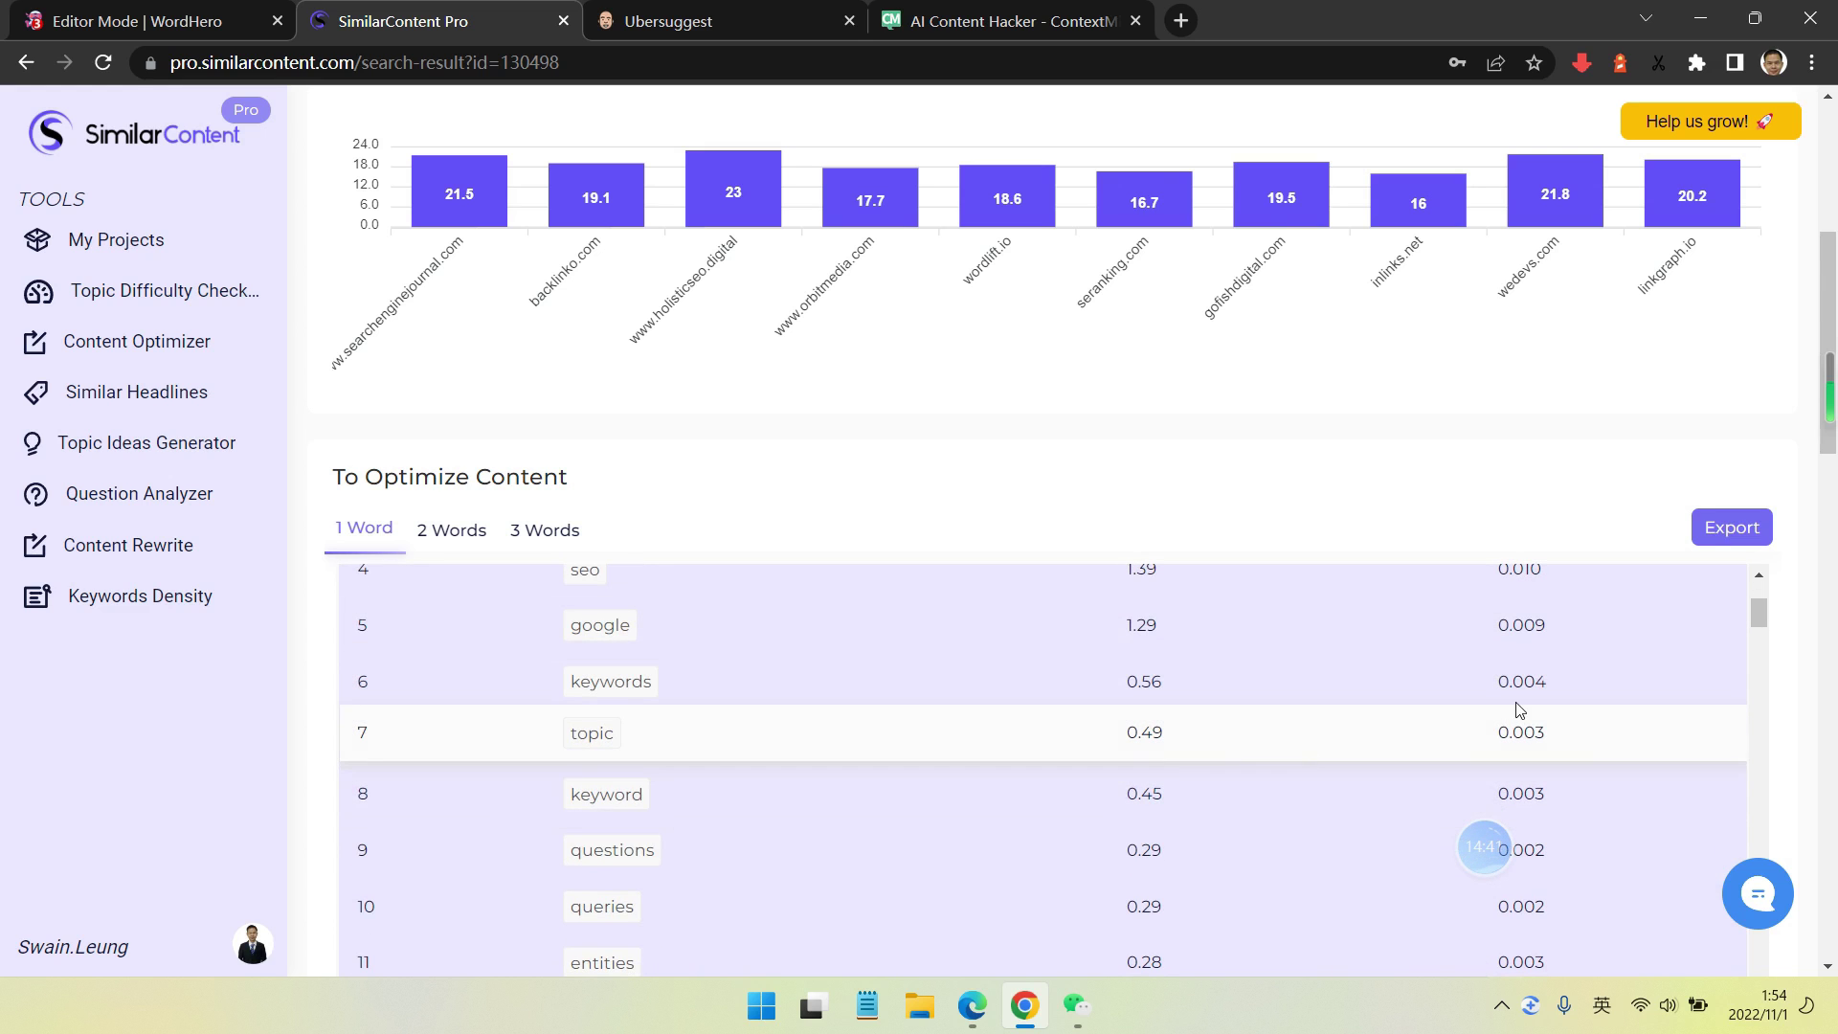
scroll(1530, 634, "up", 1)
scroll(1529, 629, "up", 2)
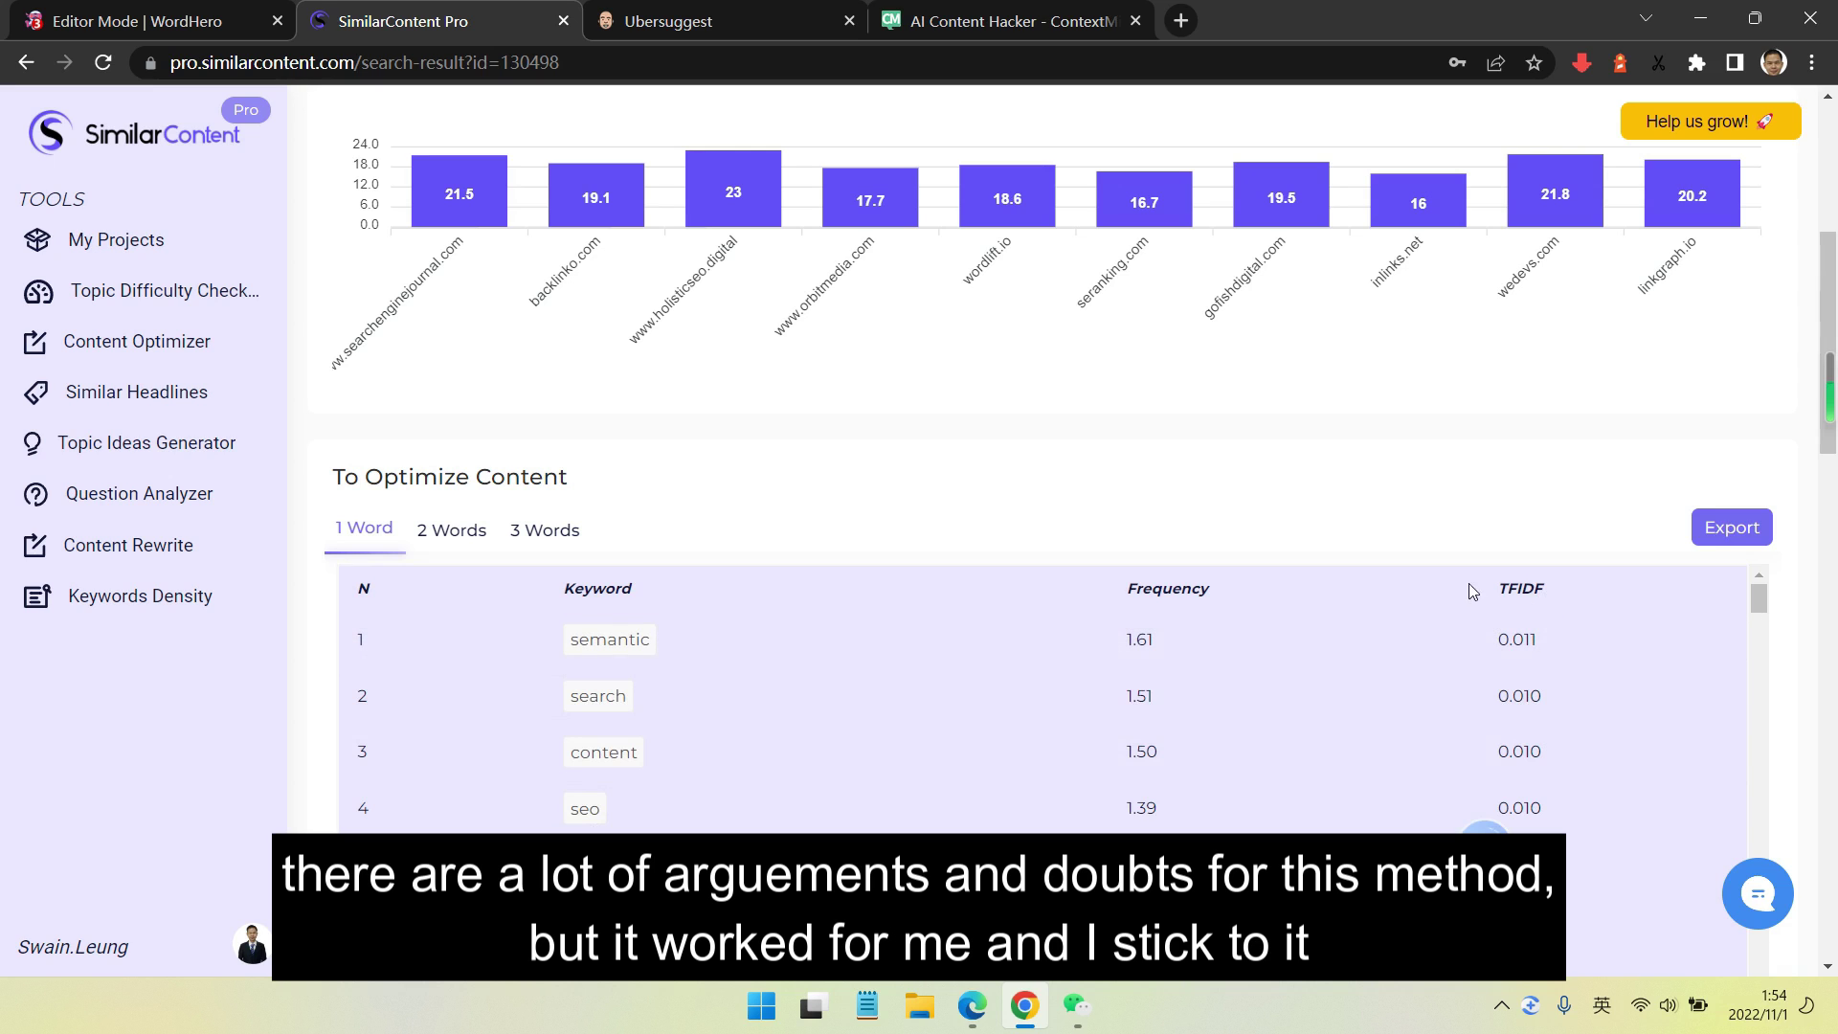
- Sort the one-word keyword table by TFIDF in ascending order and highlight that column heading
left_click_drag(1469, 586, 1573, 593)
left_click(1479, 553)
left_click_drag(1501, 593, 1568, 591)
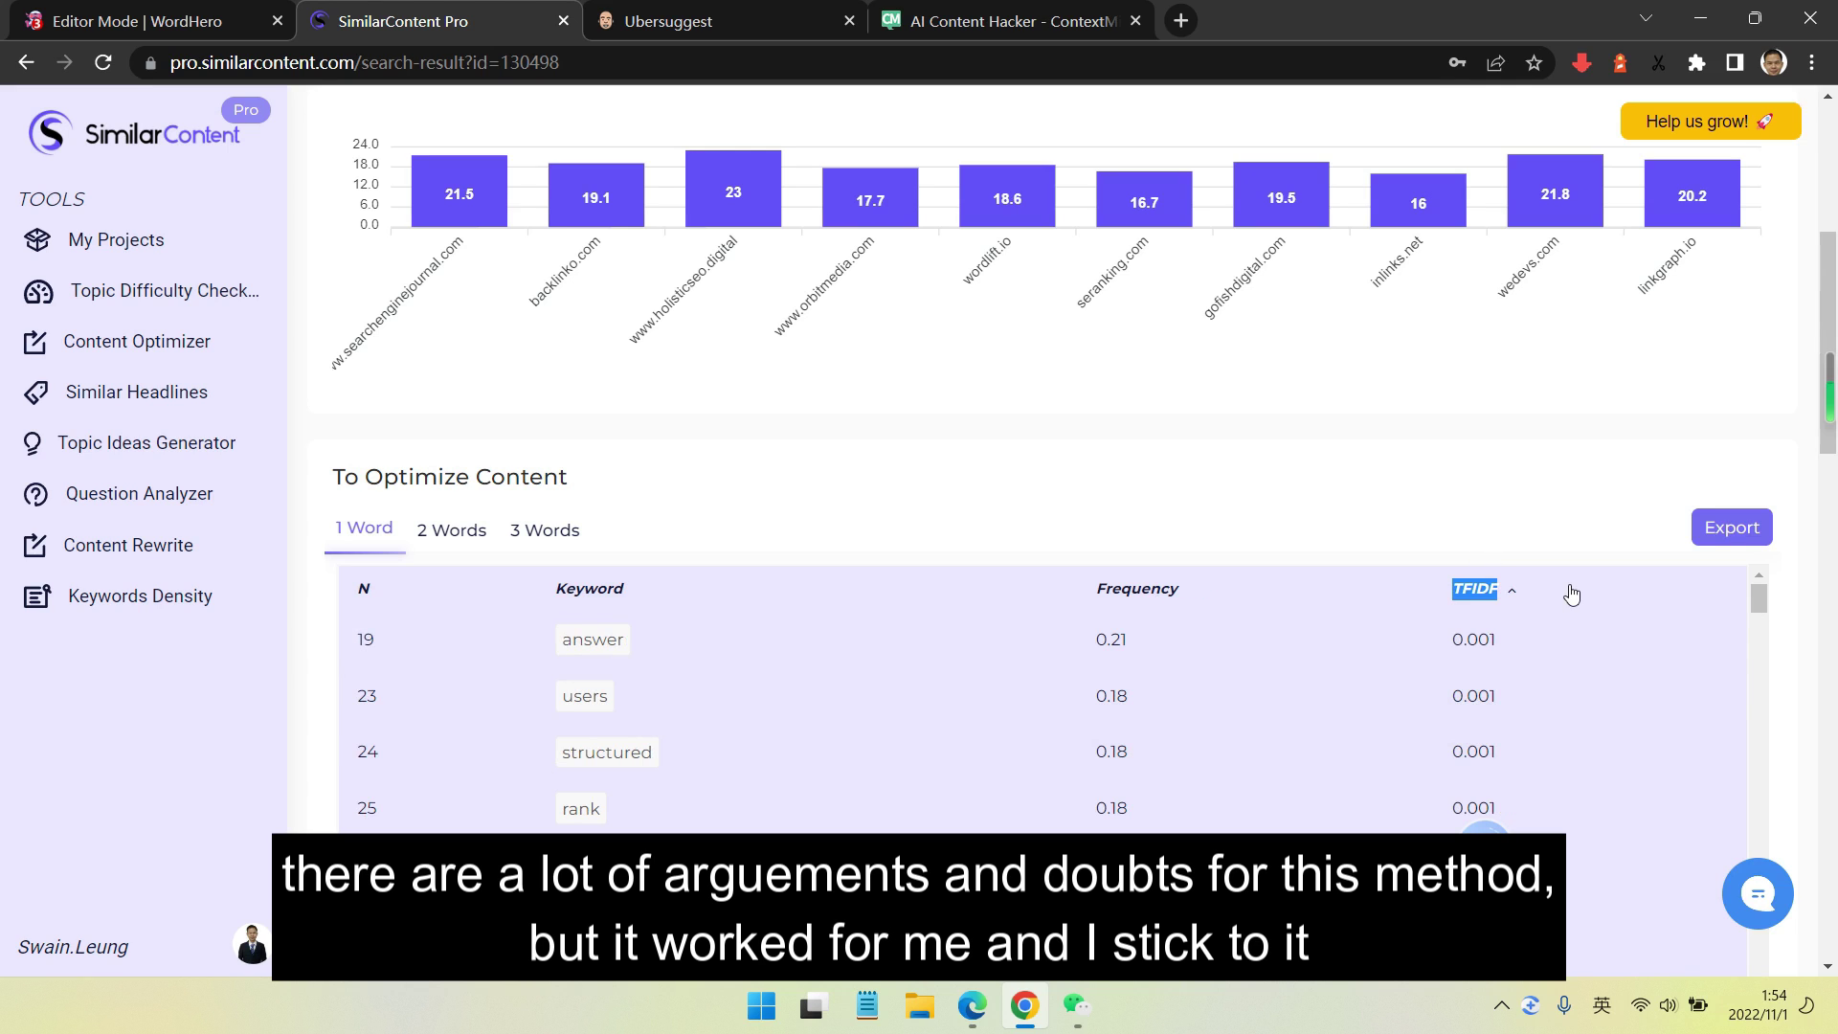
- Sort the one-word keyword table by TFIDF in descending order and review it alongside the ranking sites' score chart
left_click(1447, 590)
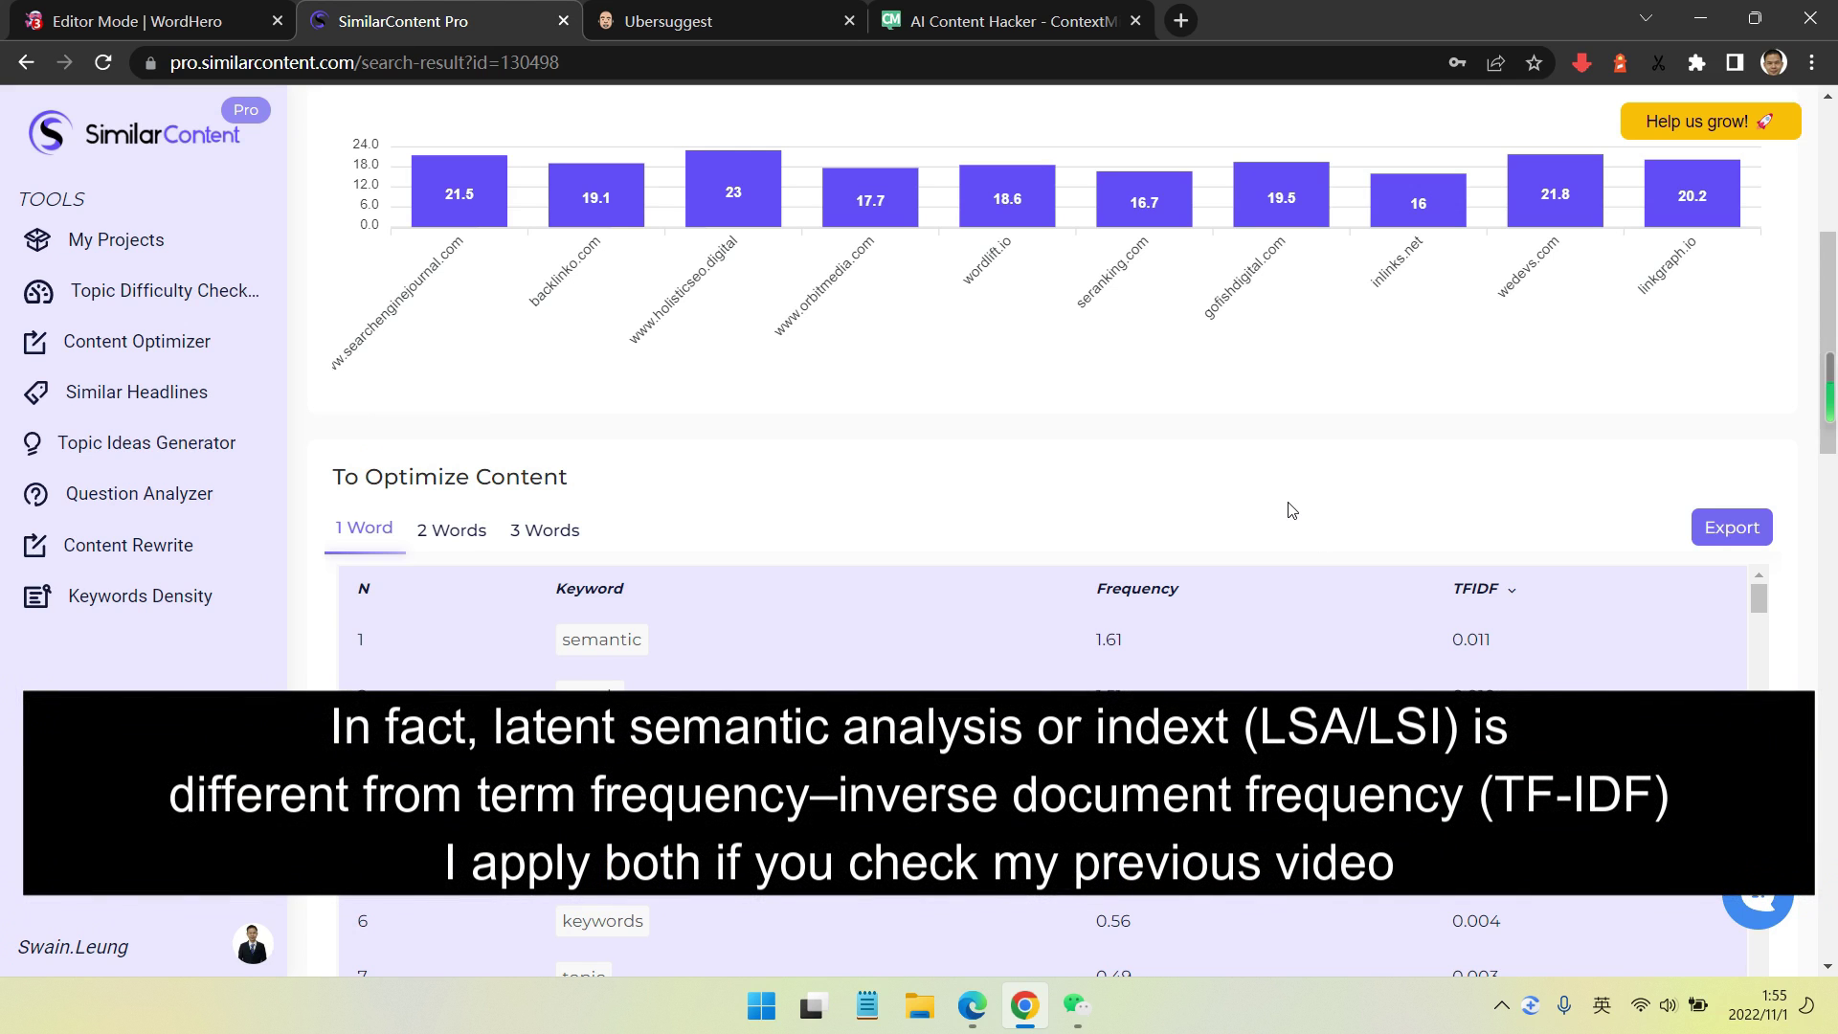
scroll(1291, 510, "up", 2)
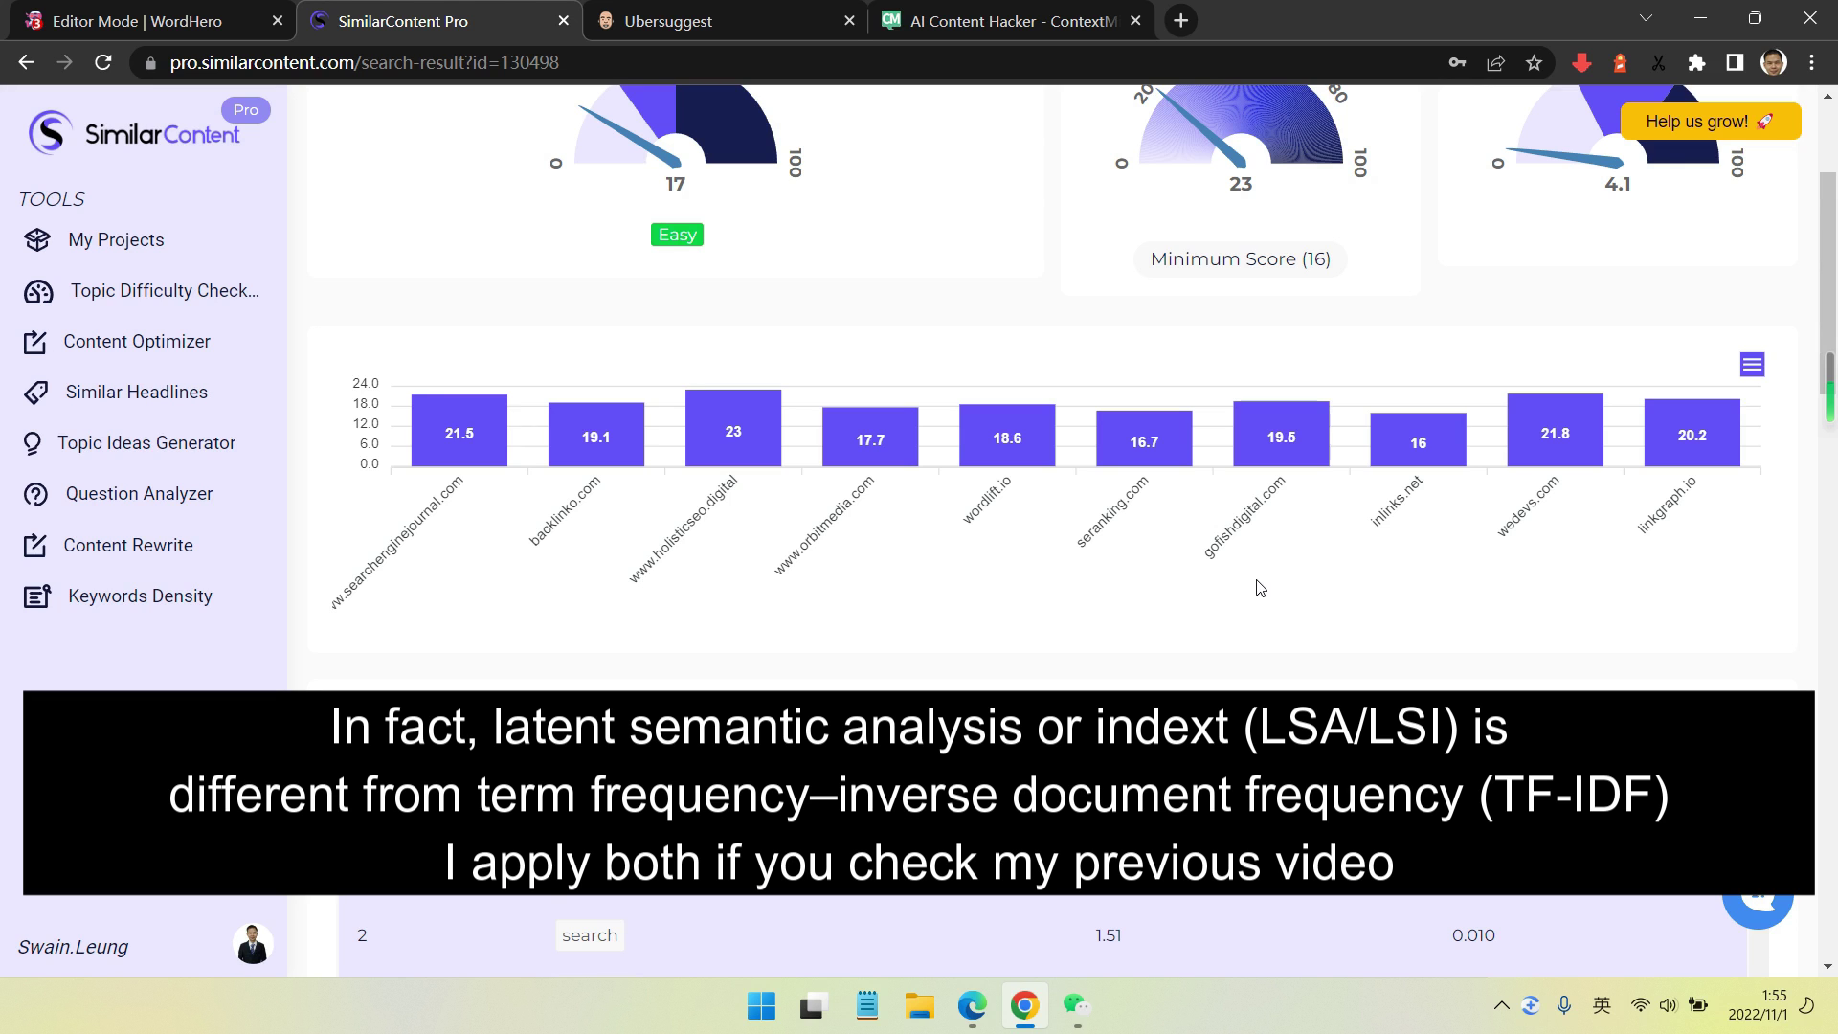
scroll(1231, 610, "down", 3)
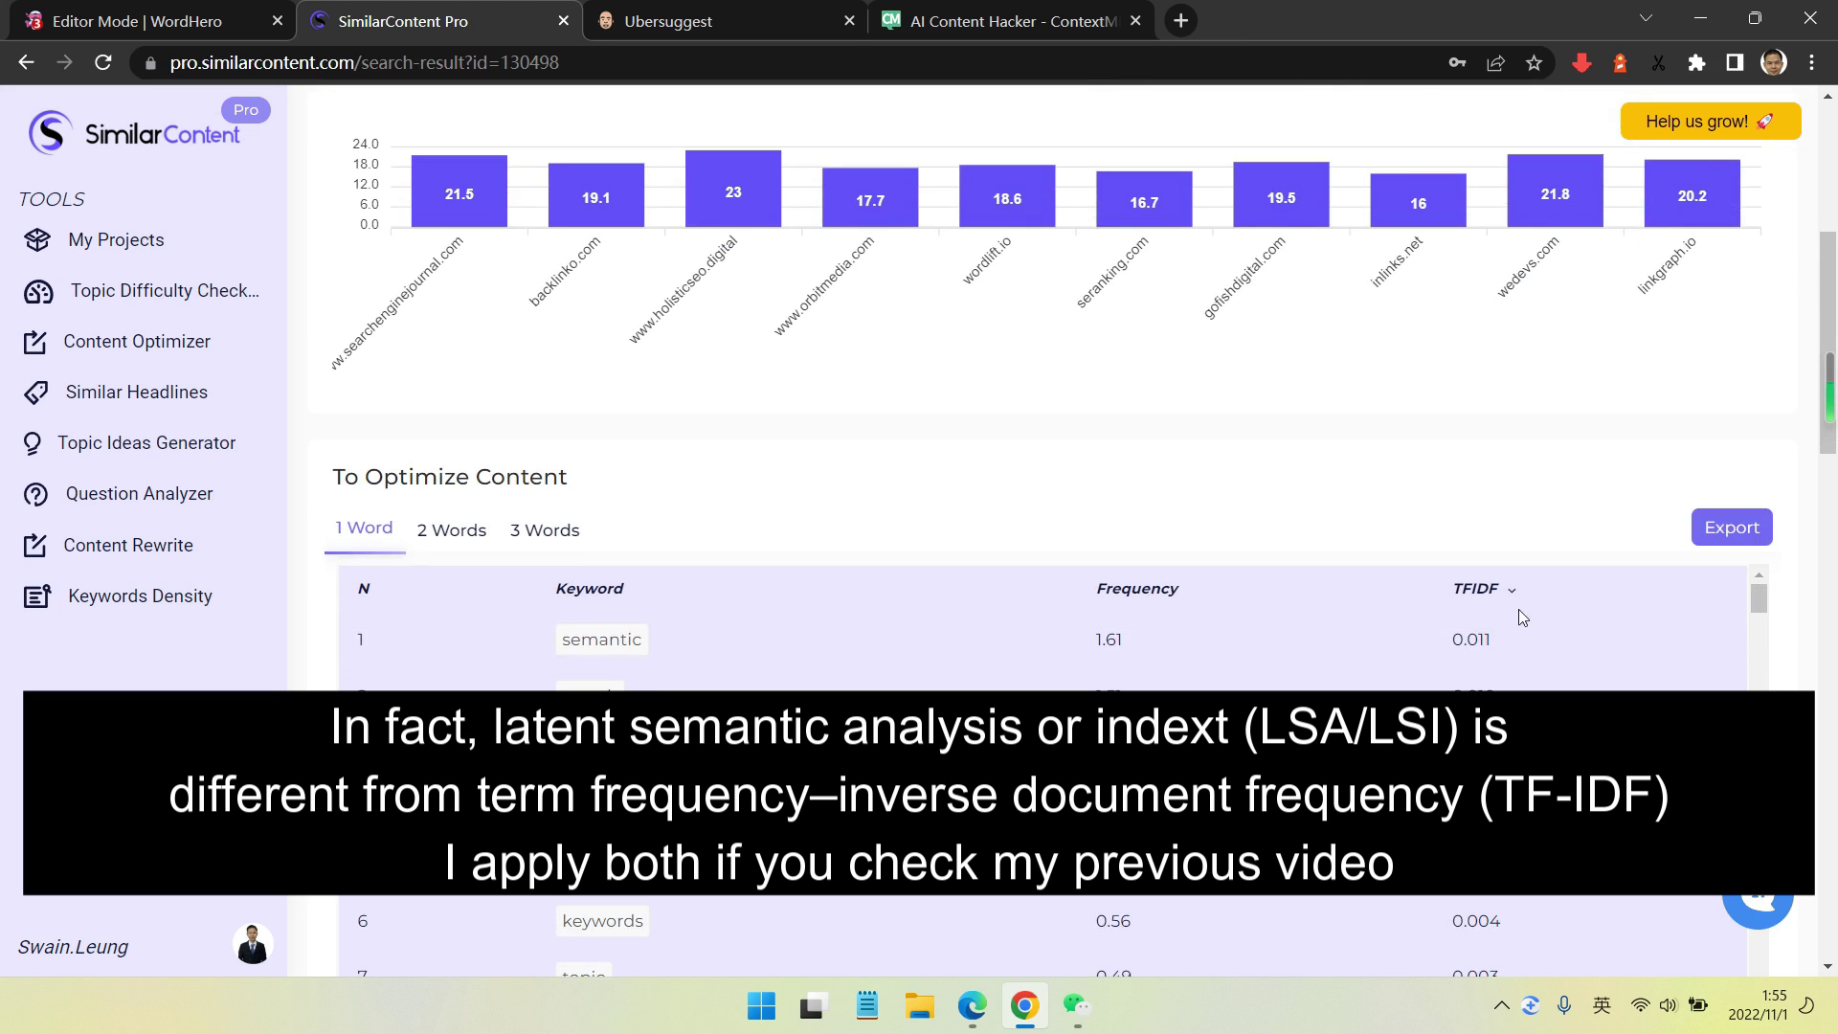
scroll(1501, 647, "up", 1)
scroll(1502, 646, "down", 1)
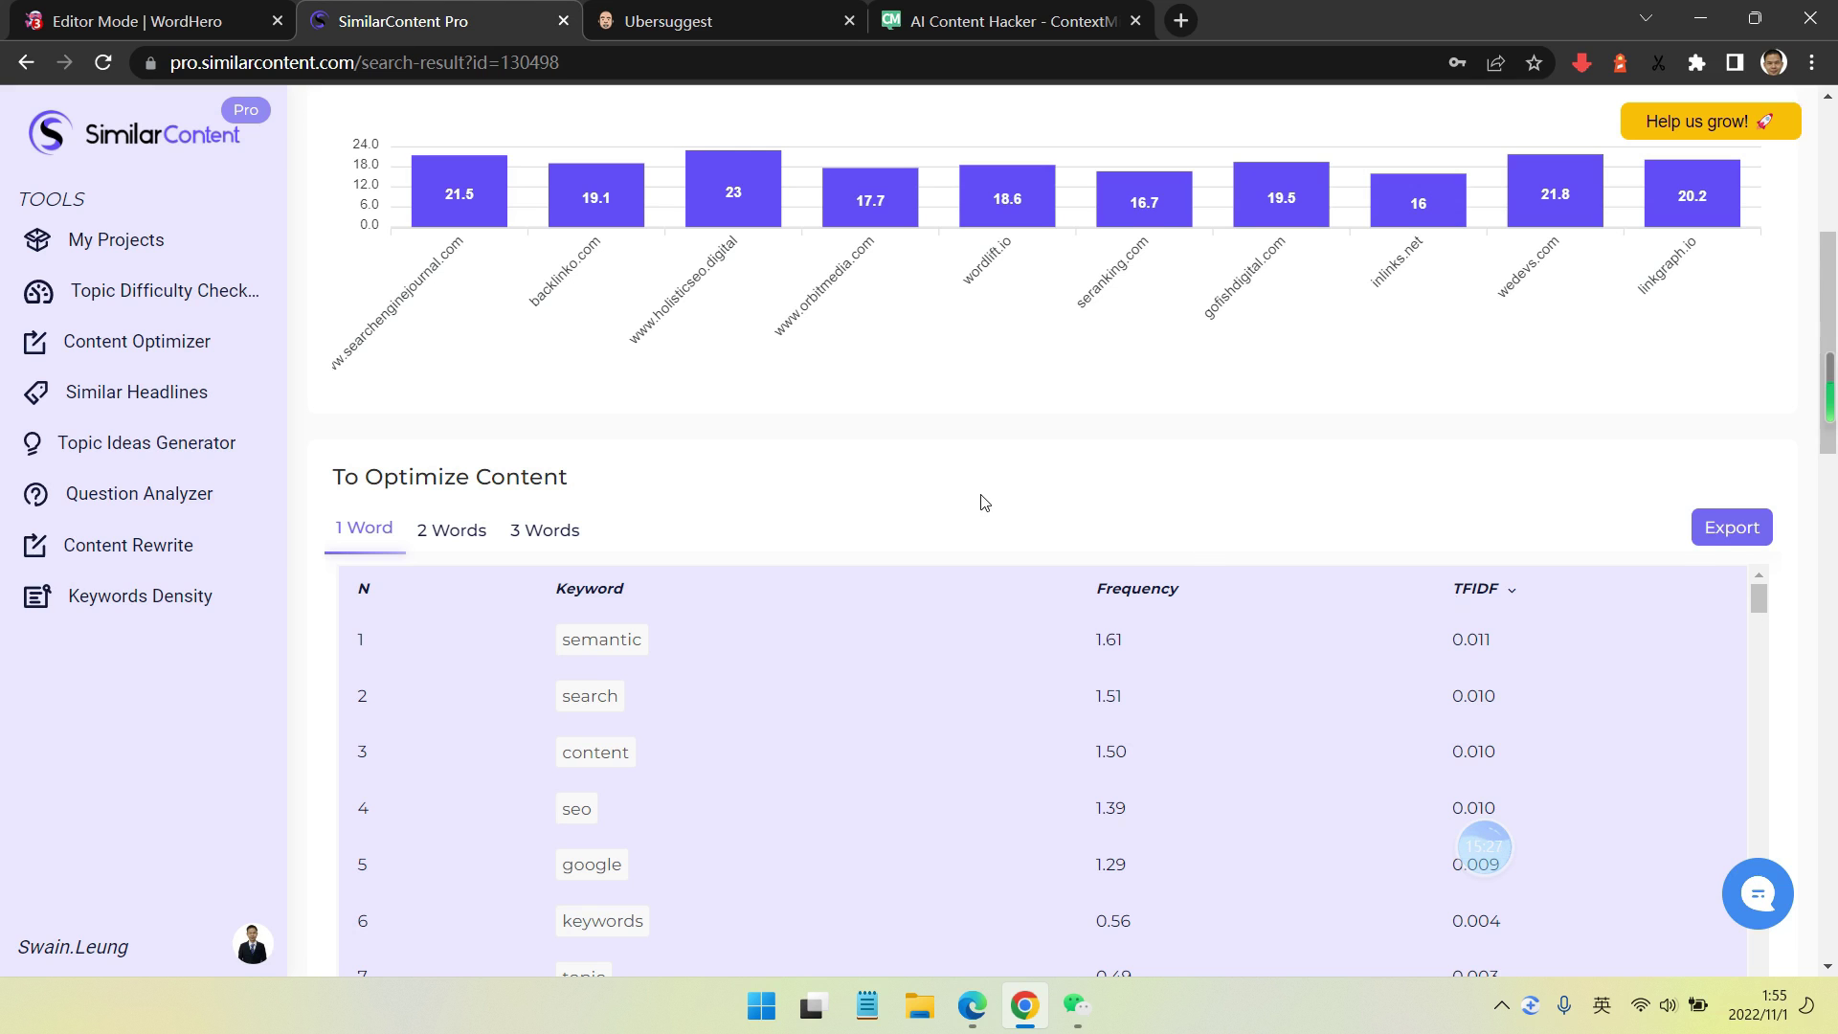
scroll(967, 493, "down", 1)
scroll(1053, 392, "up", 2)
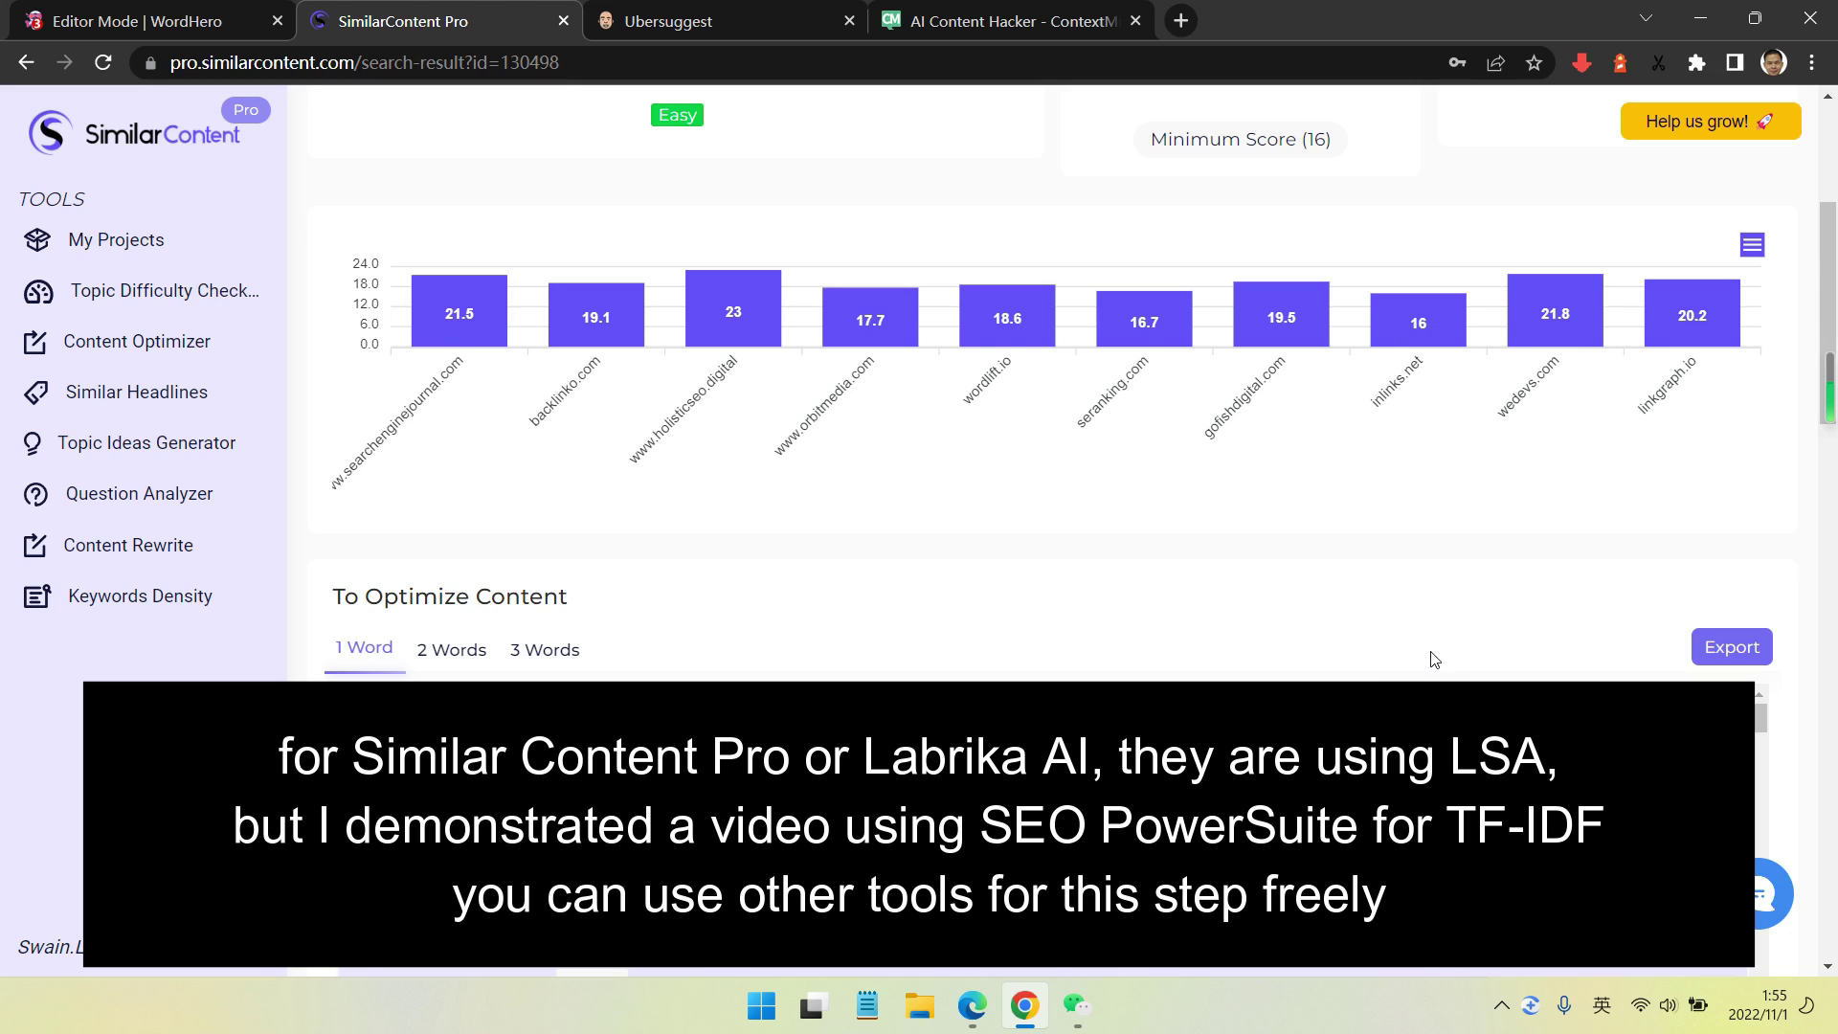
scroll(1275, 598, "down", 1)
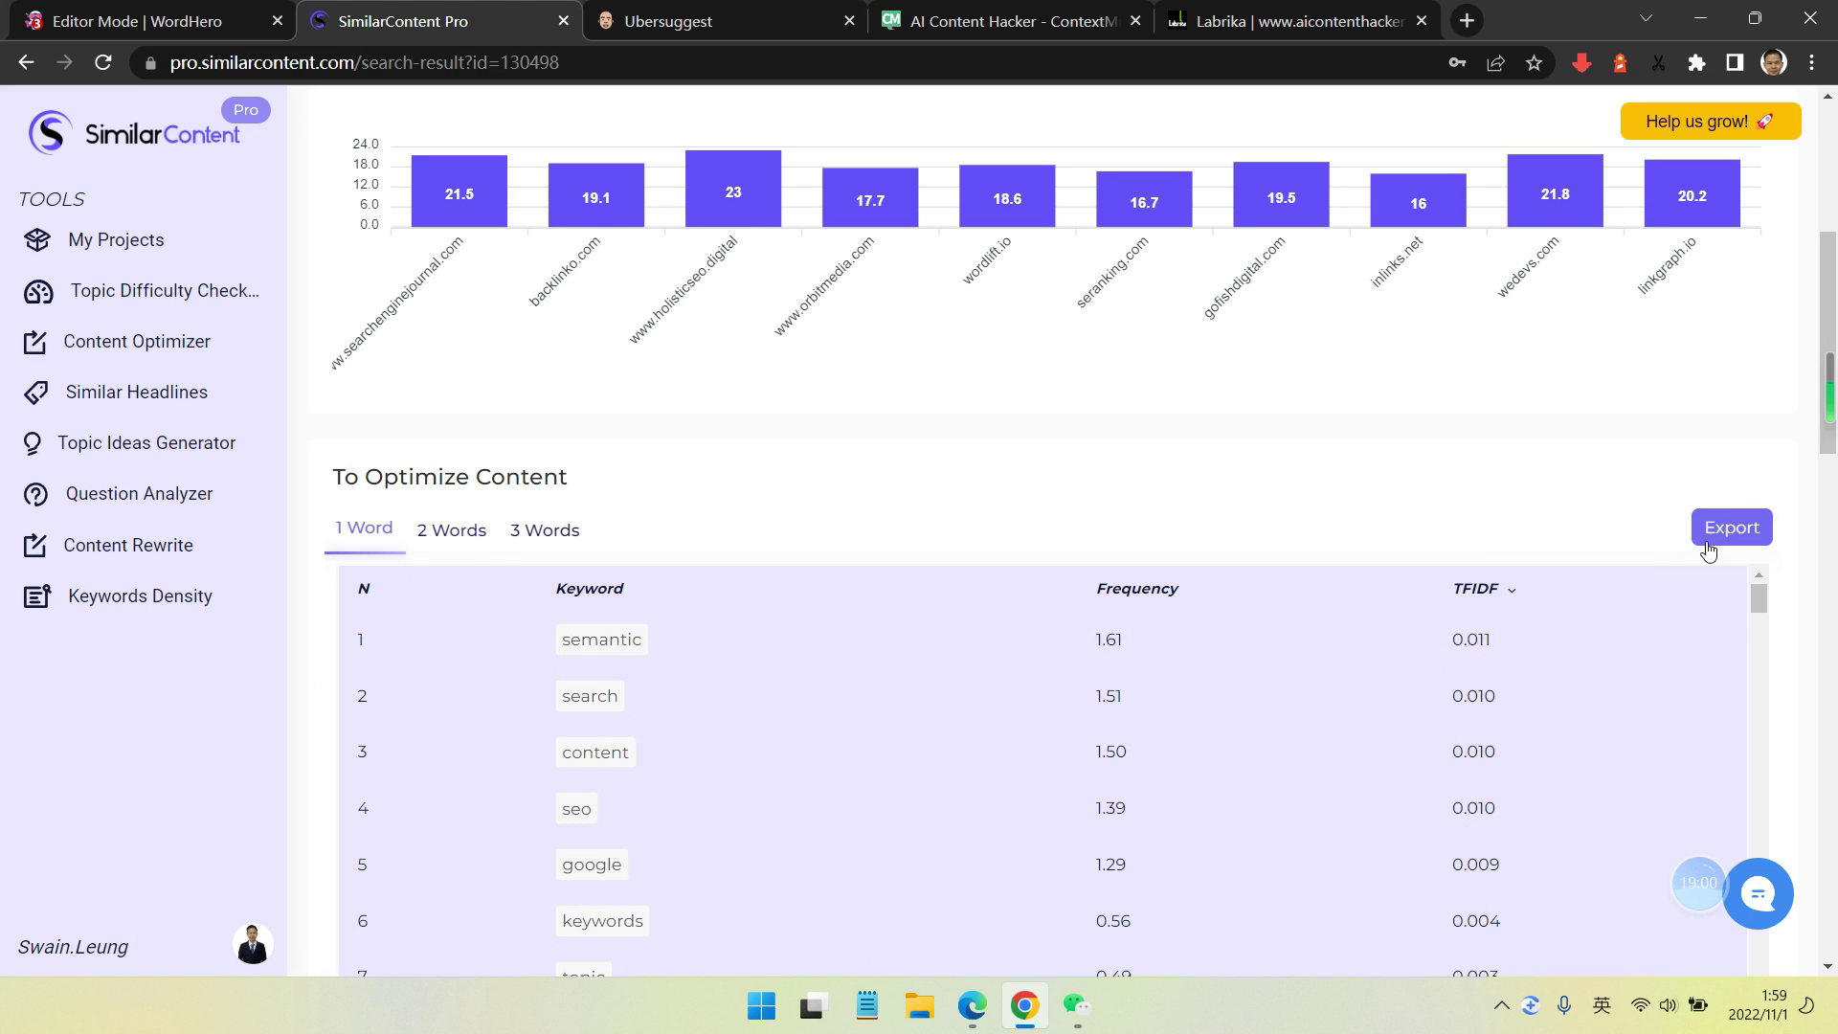
- Export the one-word keyword table to an Excel file named "semantic seo 1" and open it in a maximized spreadsheet window
left_click(1710, 528)
left_click(908, 505)
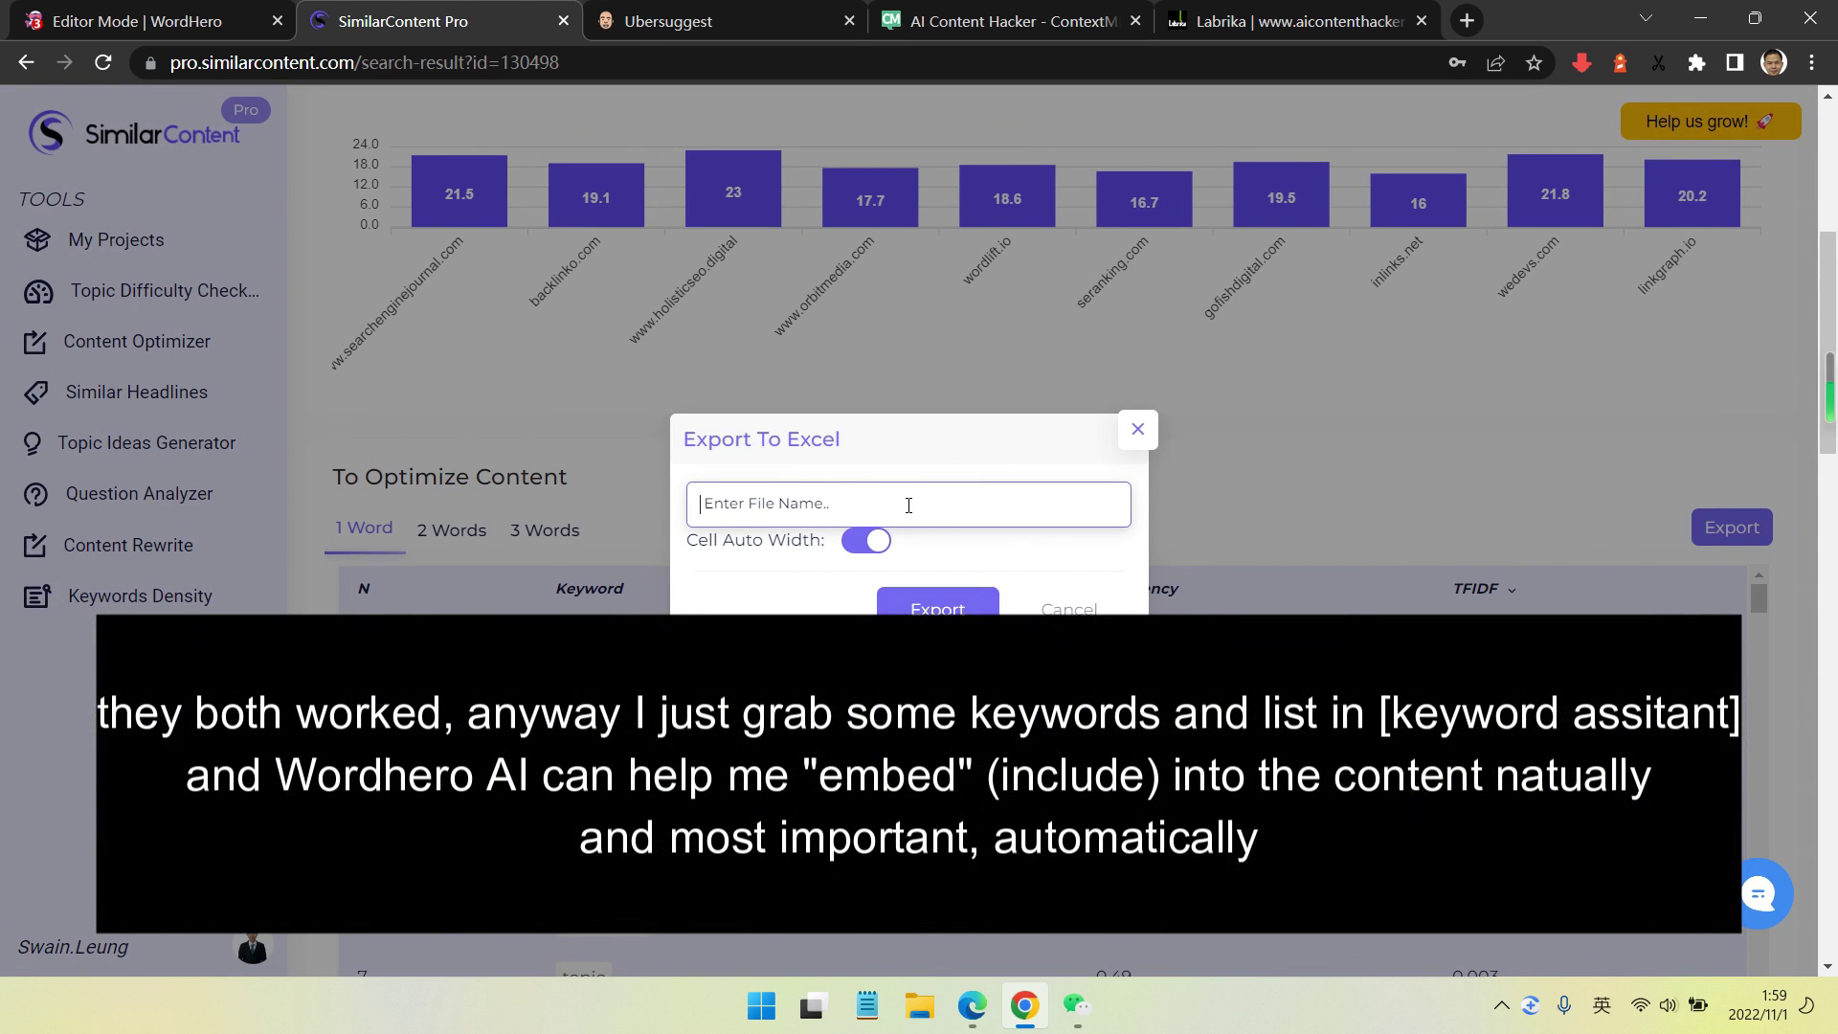
type("semantic seo 1")
left_click(943, 609)
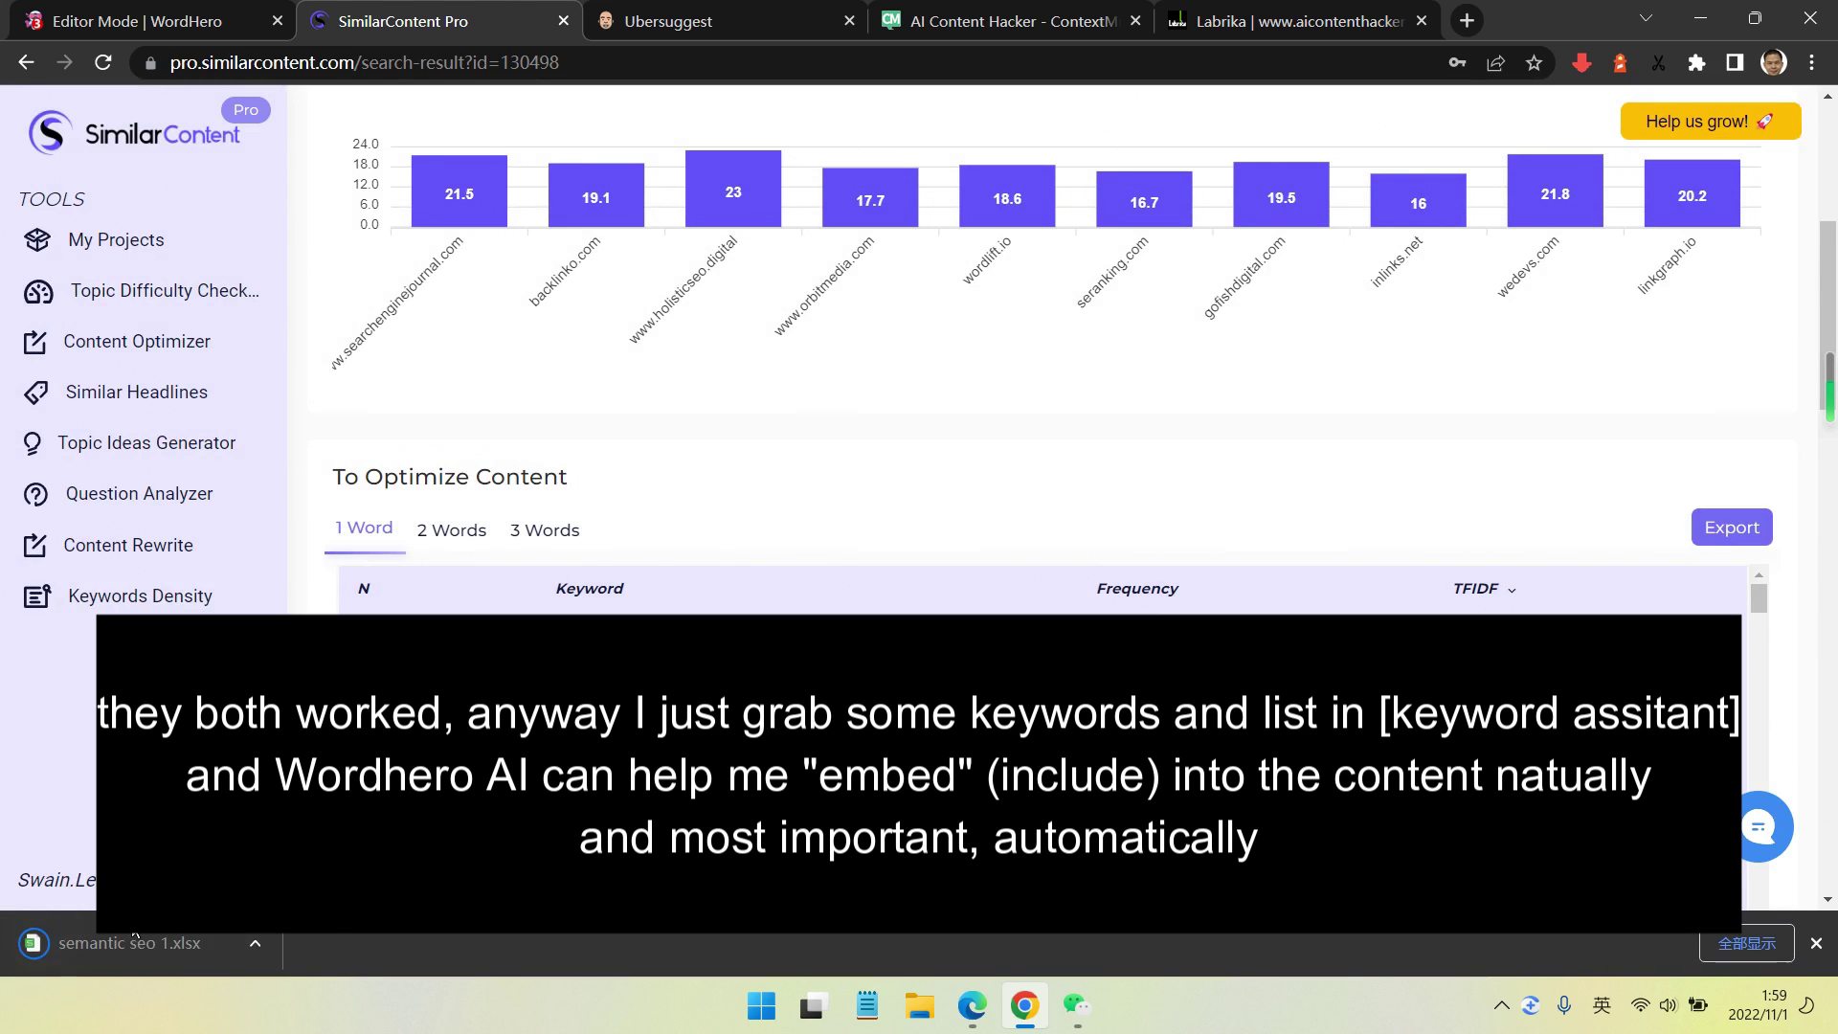
left_click(134, 936)
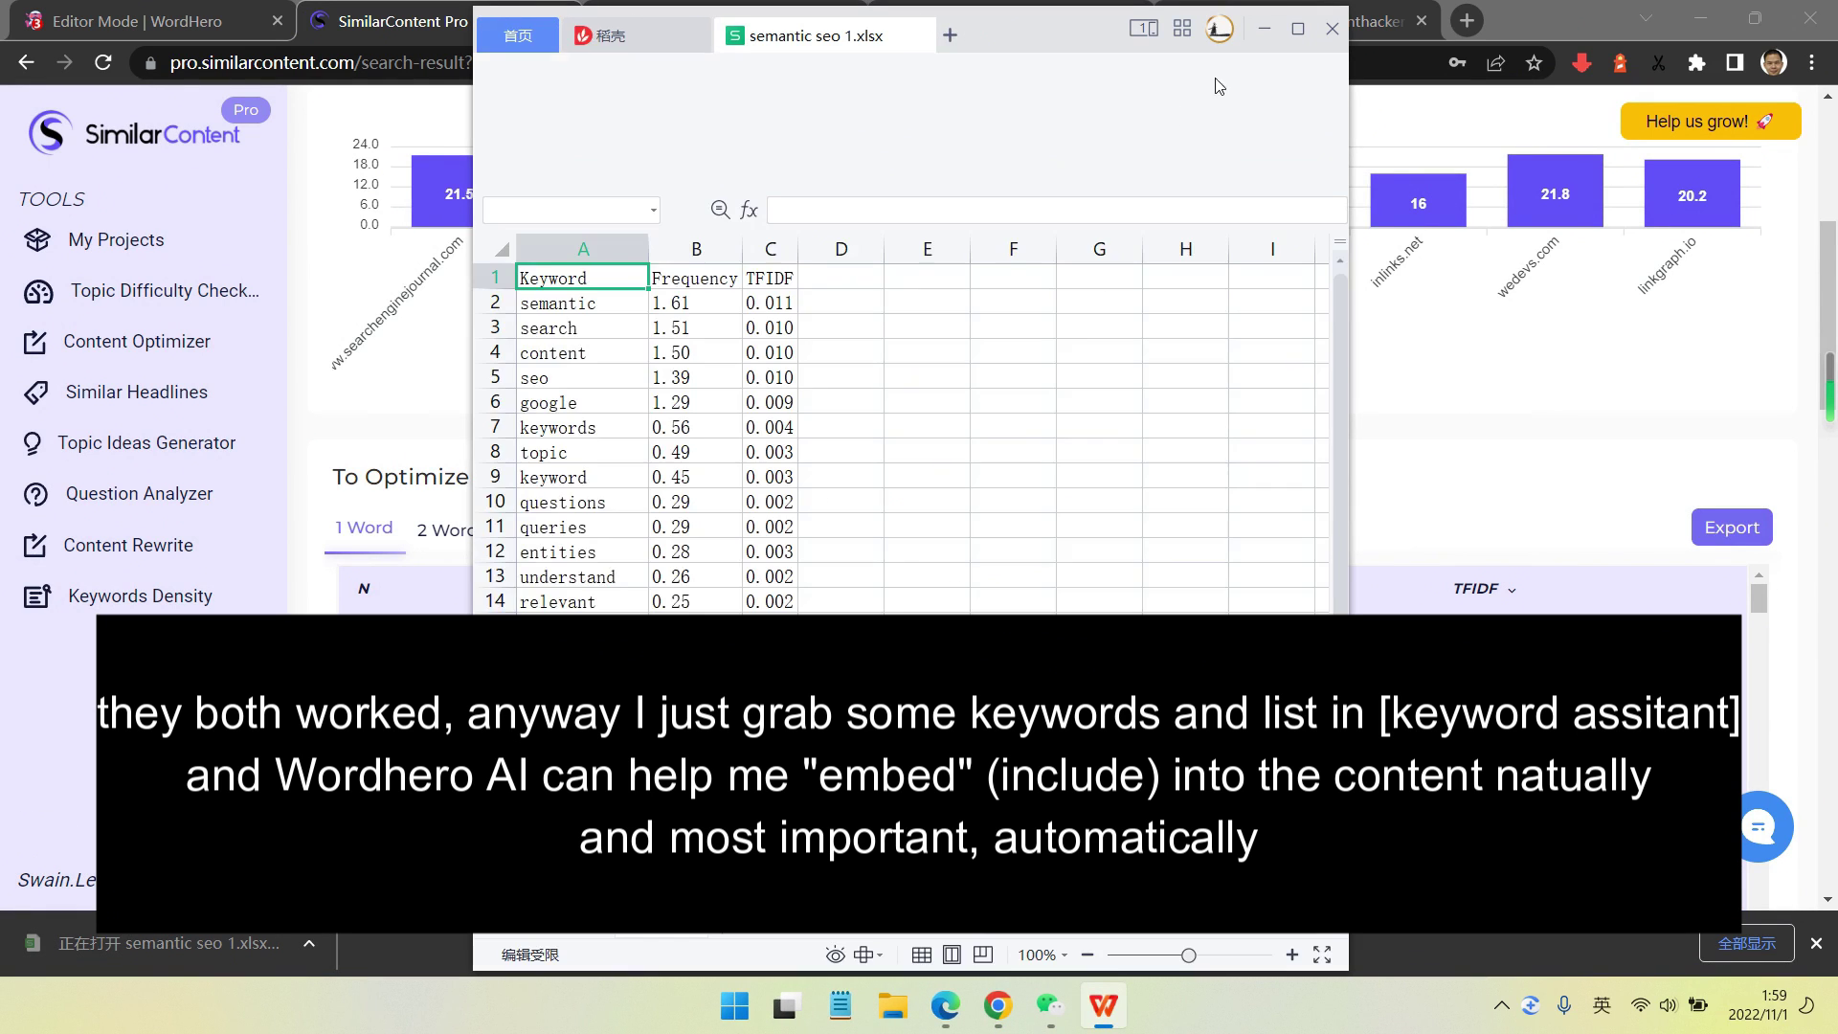
left_click(1298, 29)
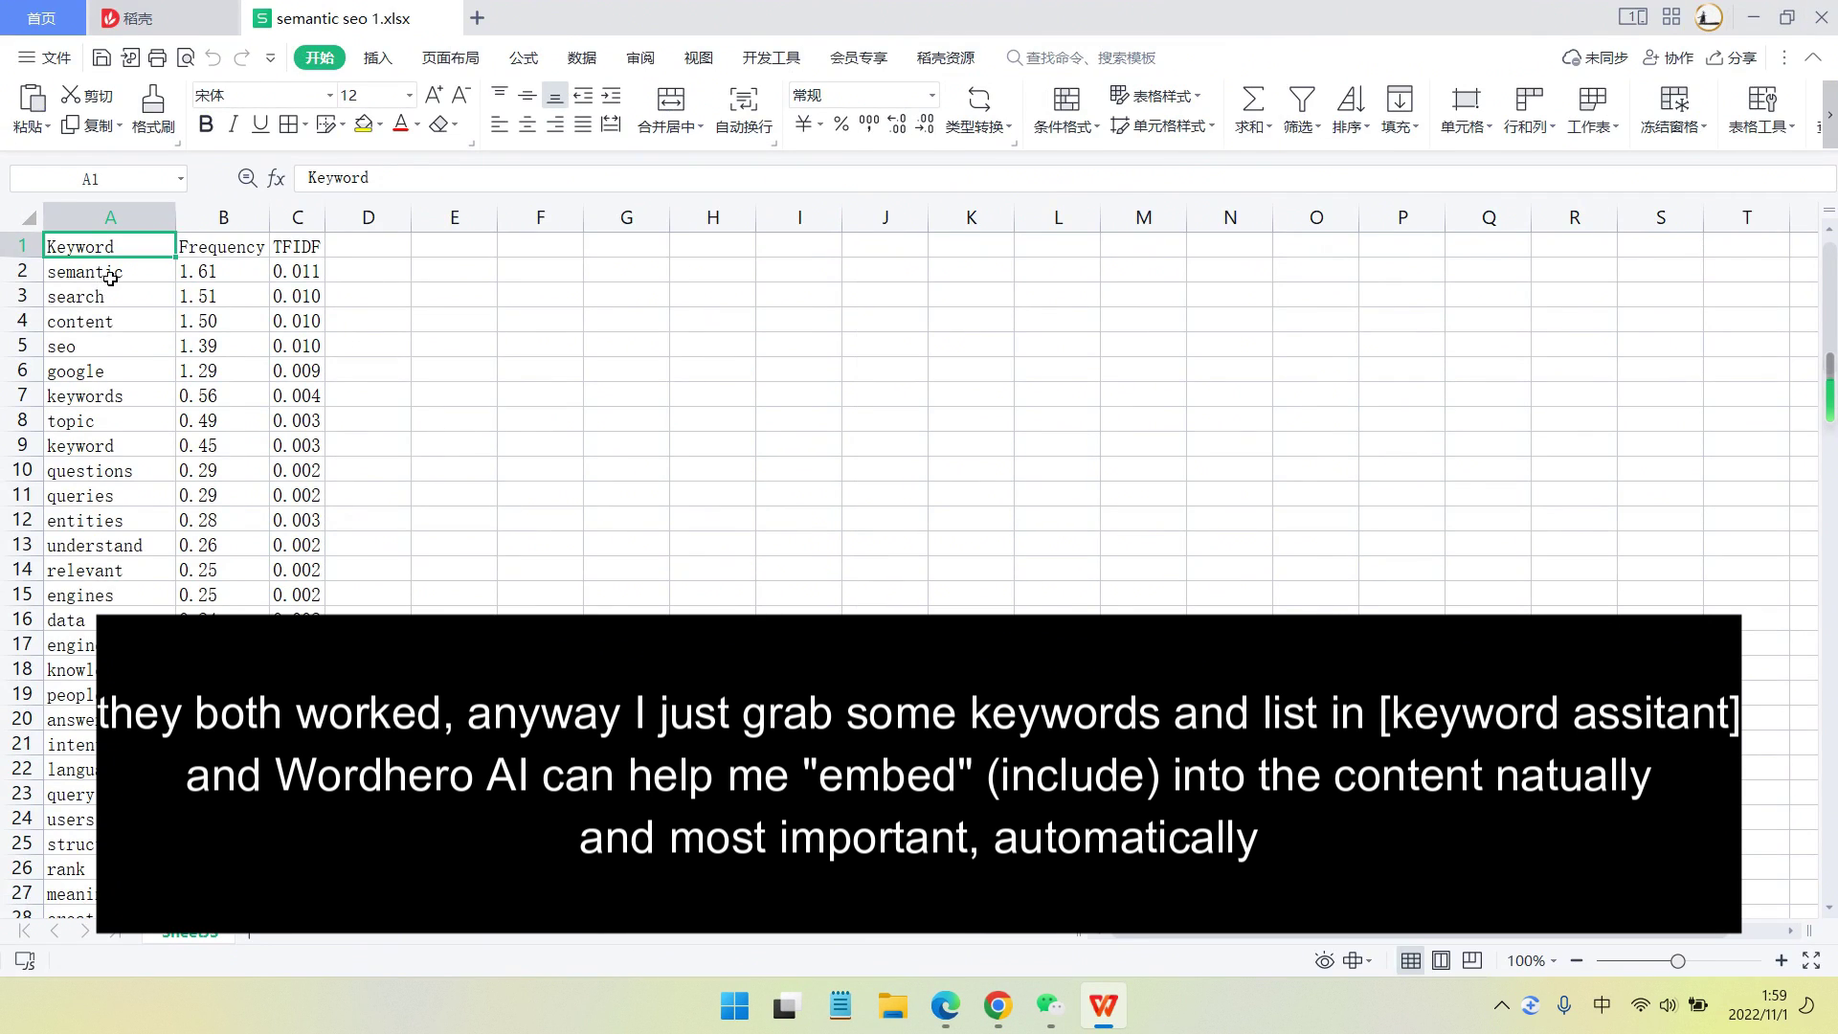
- Copy the keywords in cells A2 to A53 of the exported spreadsheet
left_click_drag(110, 278, 110, 868)
scroll(110, 868, "down", 6)
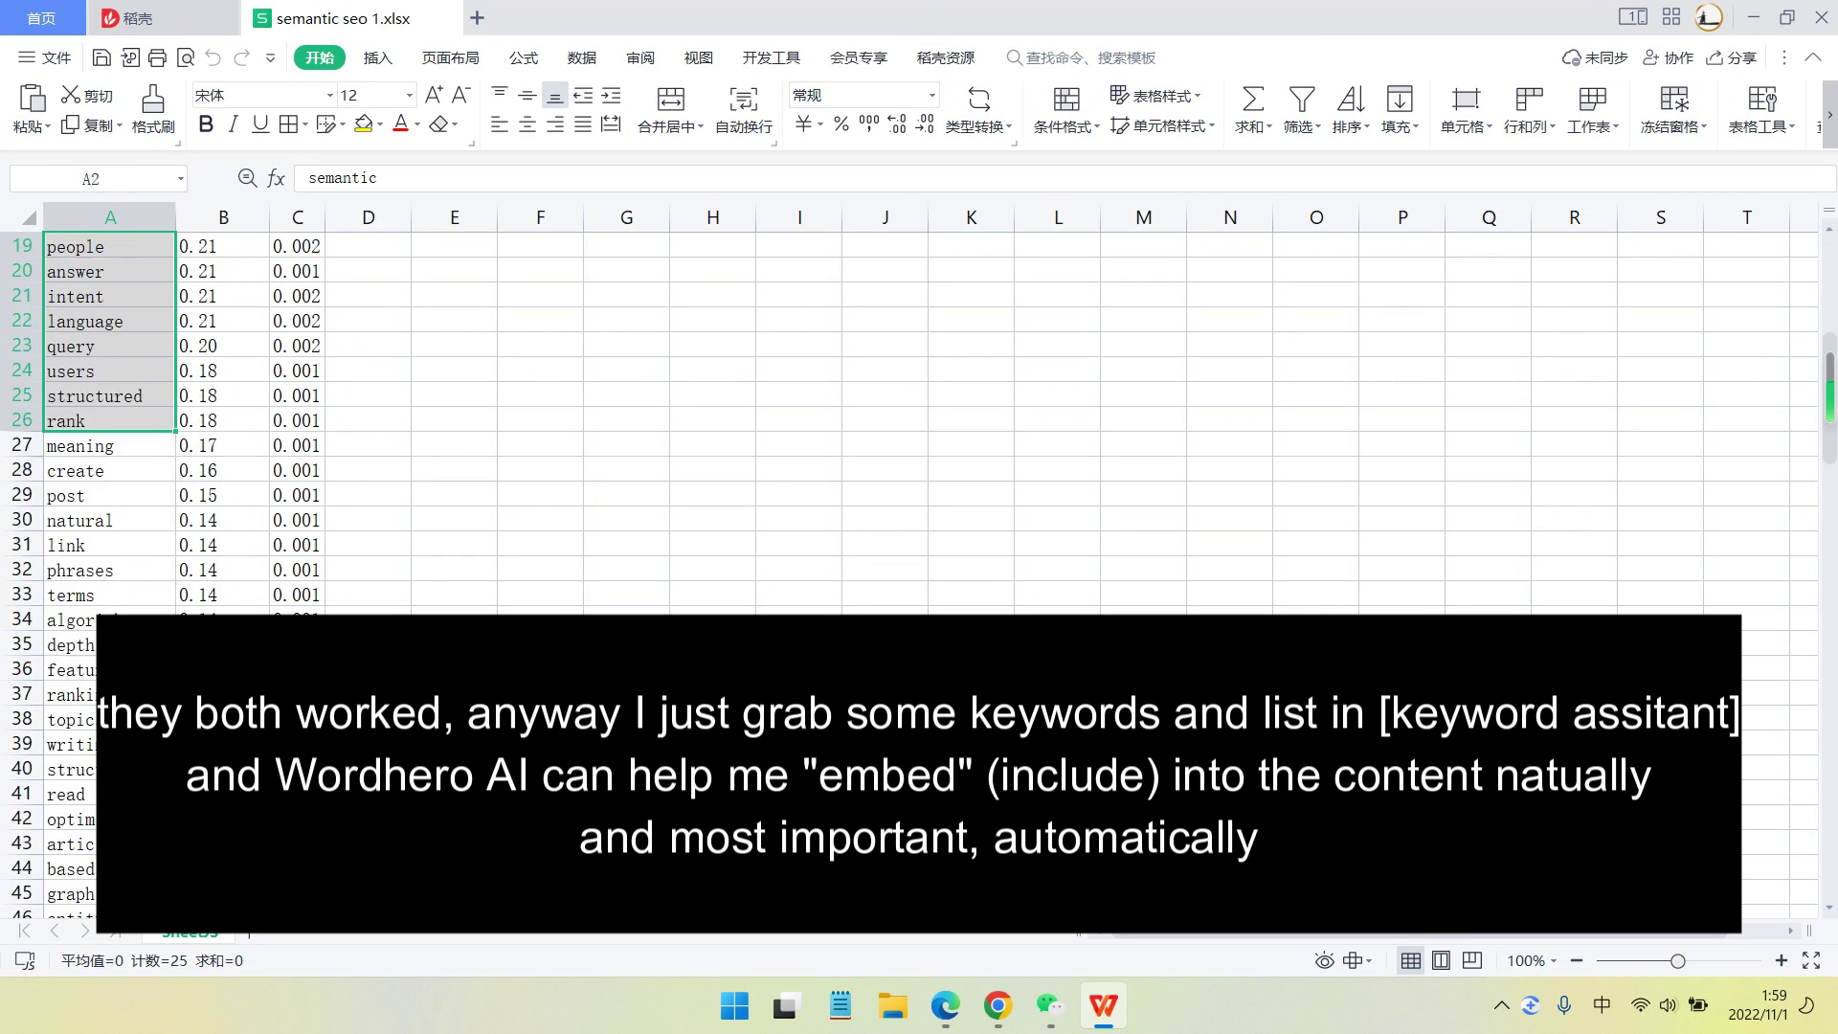
scroll(110, 431, "down", 5)
left_click(120, 718, "shift")
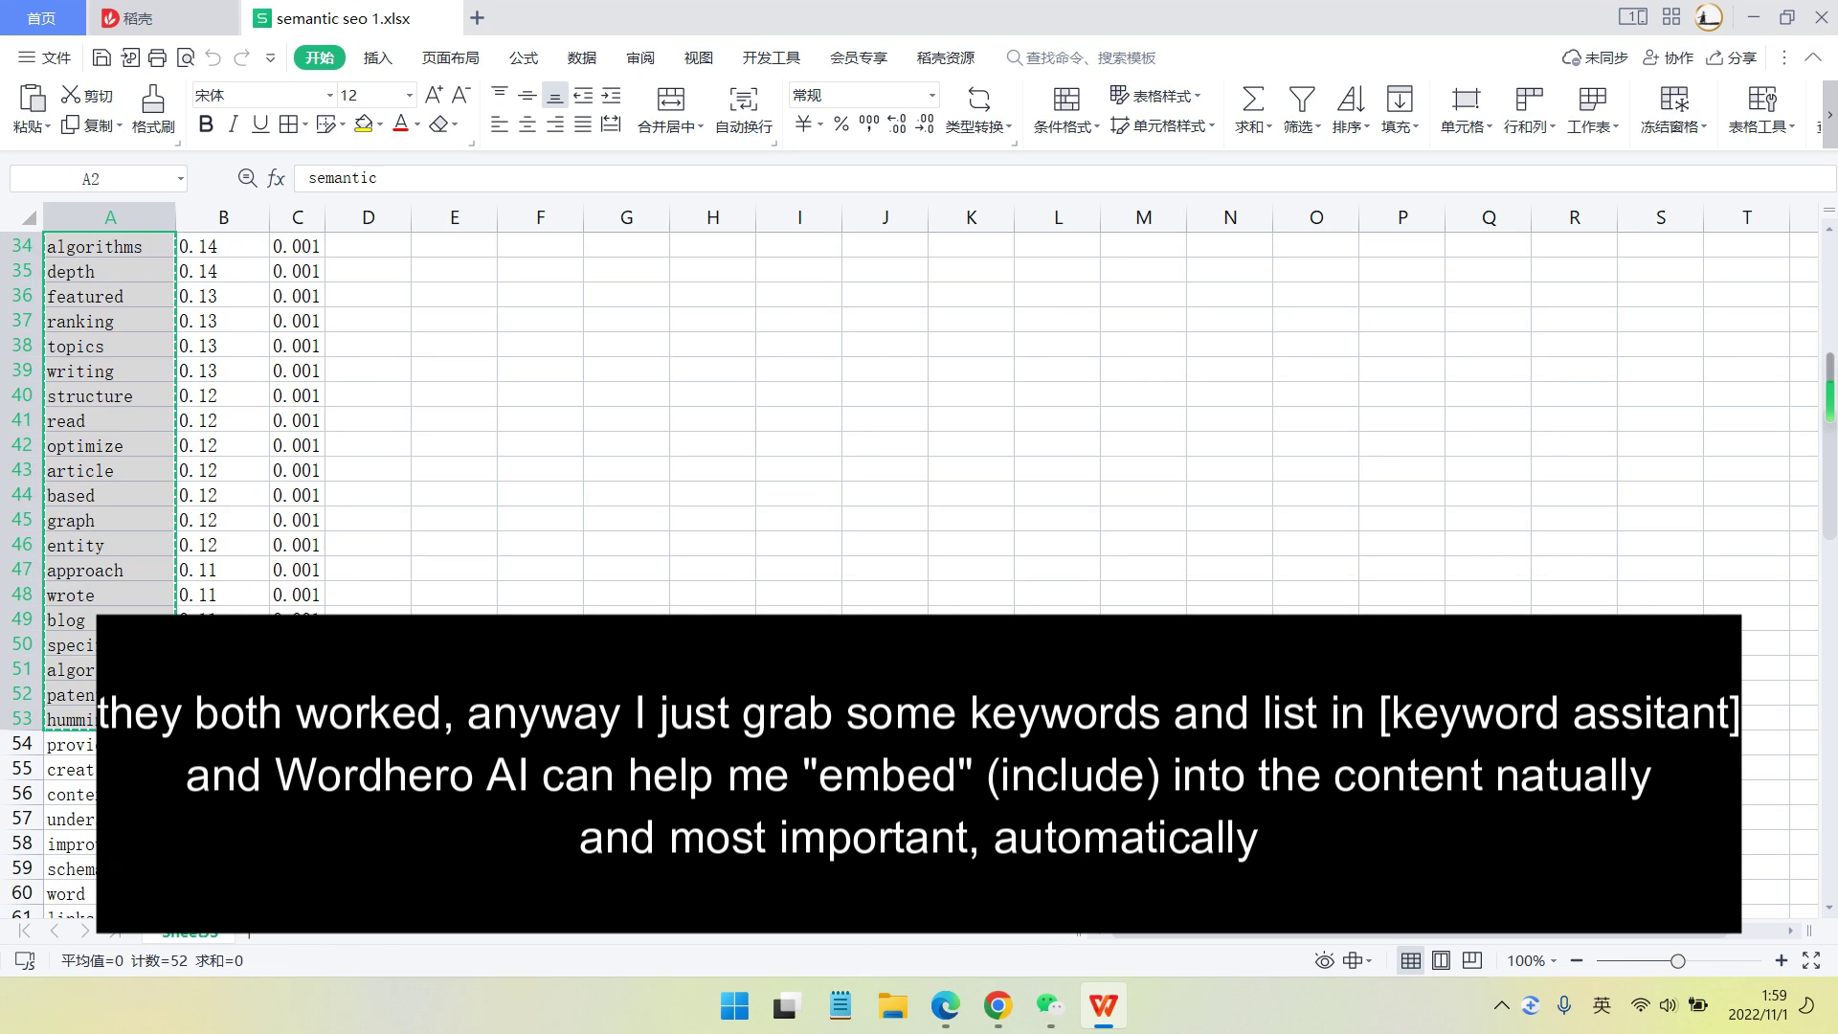
- Switch to WordHero in the browser and add the copied keywords to the Keyword Assistant
left_click(999, 1003)
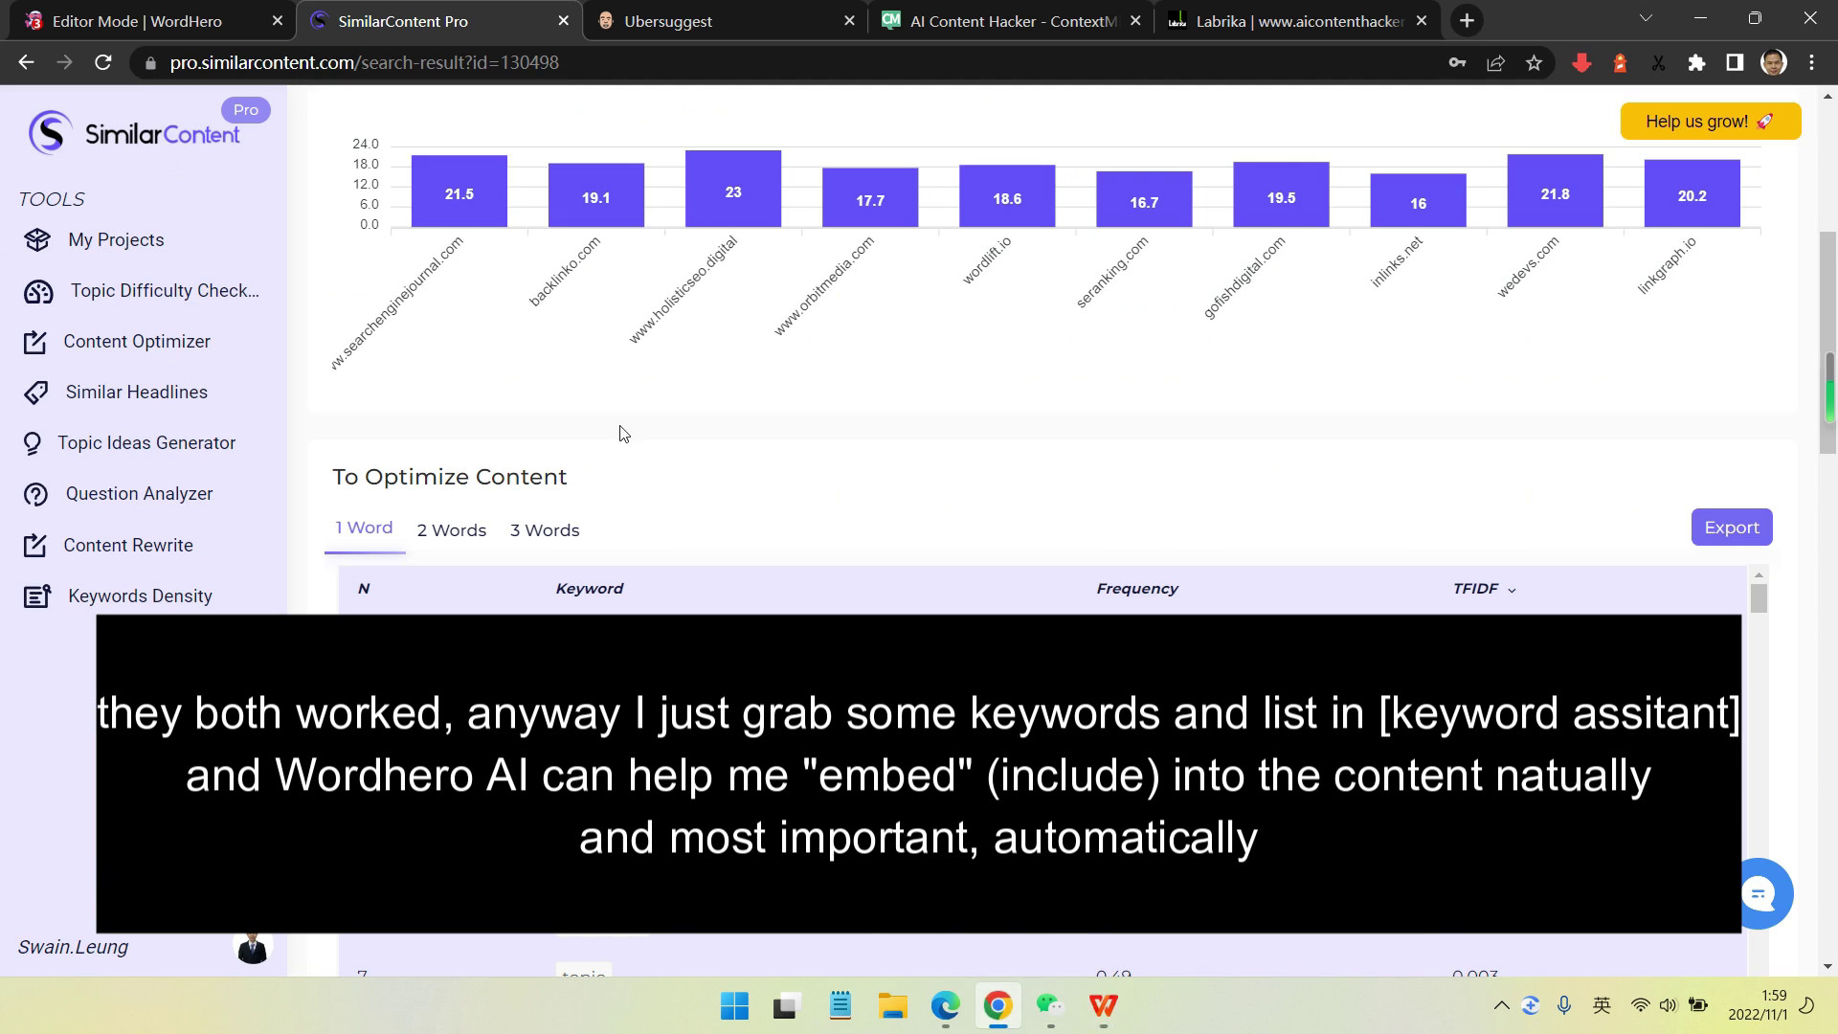
left_click(160, 10)
left_click(226, 258)
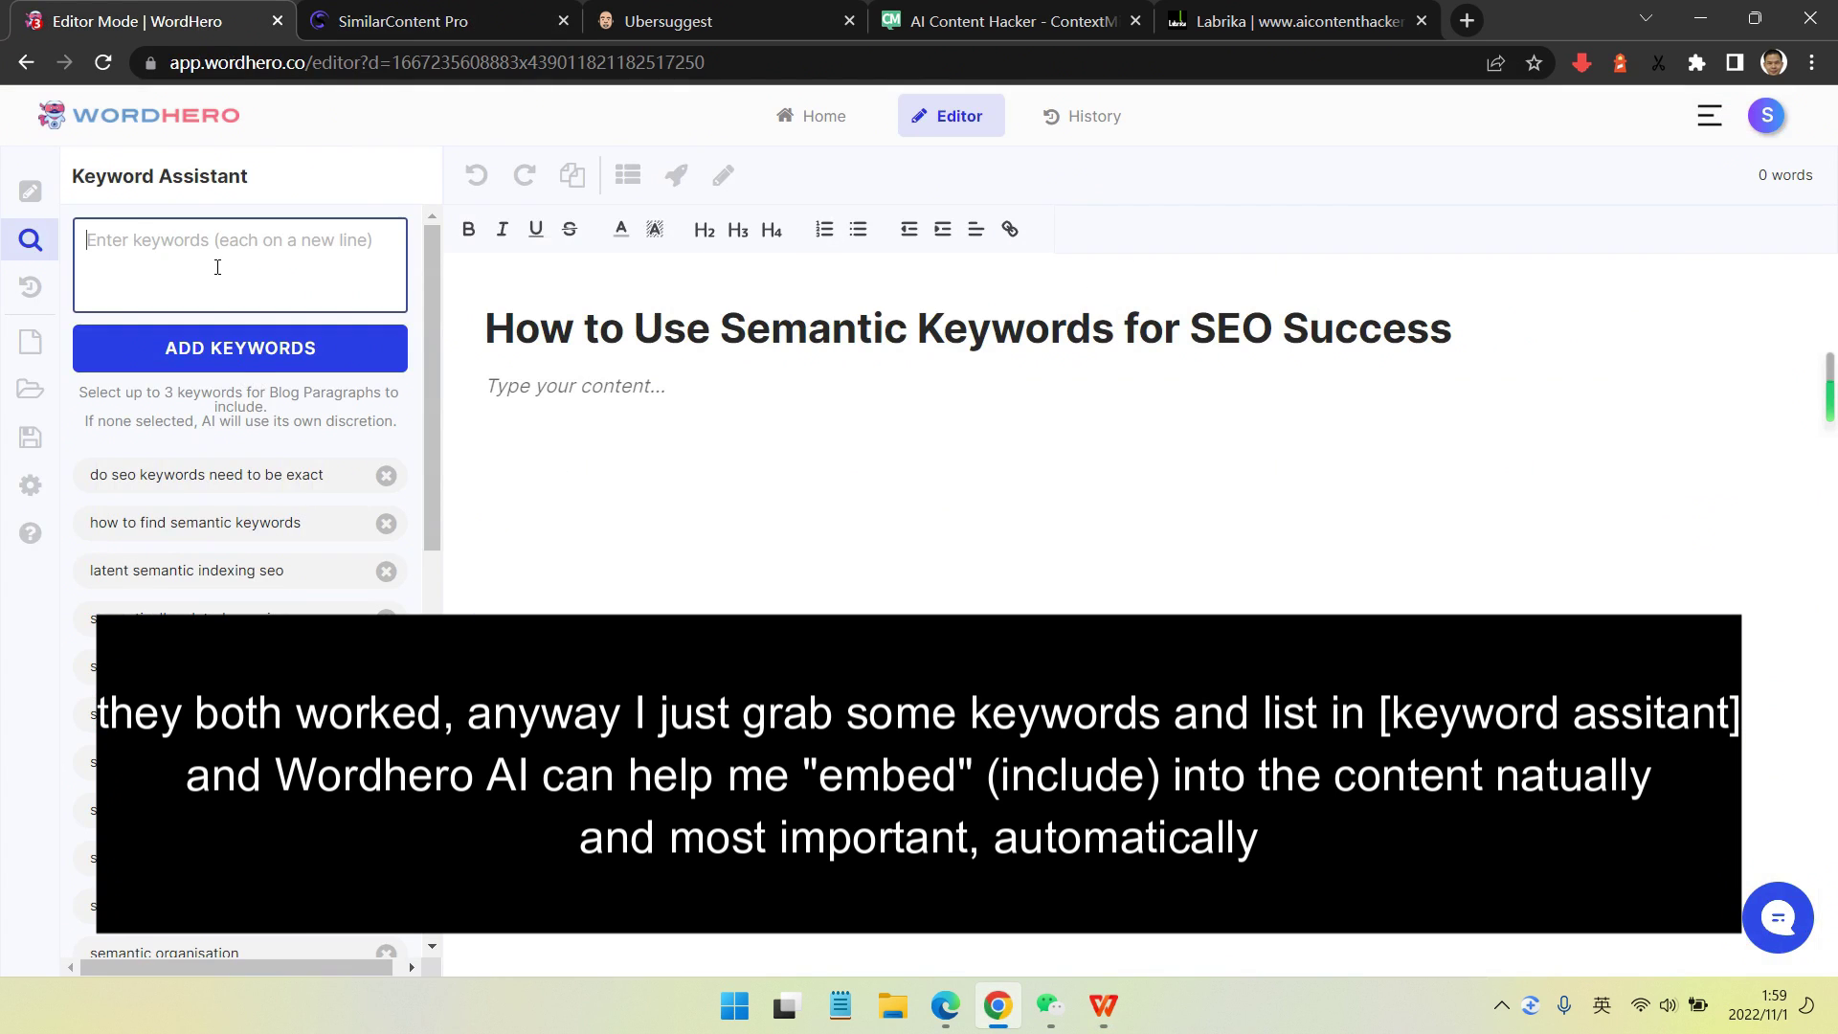
key("ctrl+v")
left_click(245, 349)
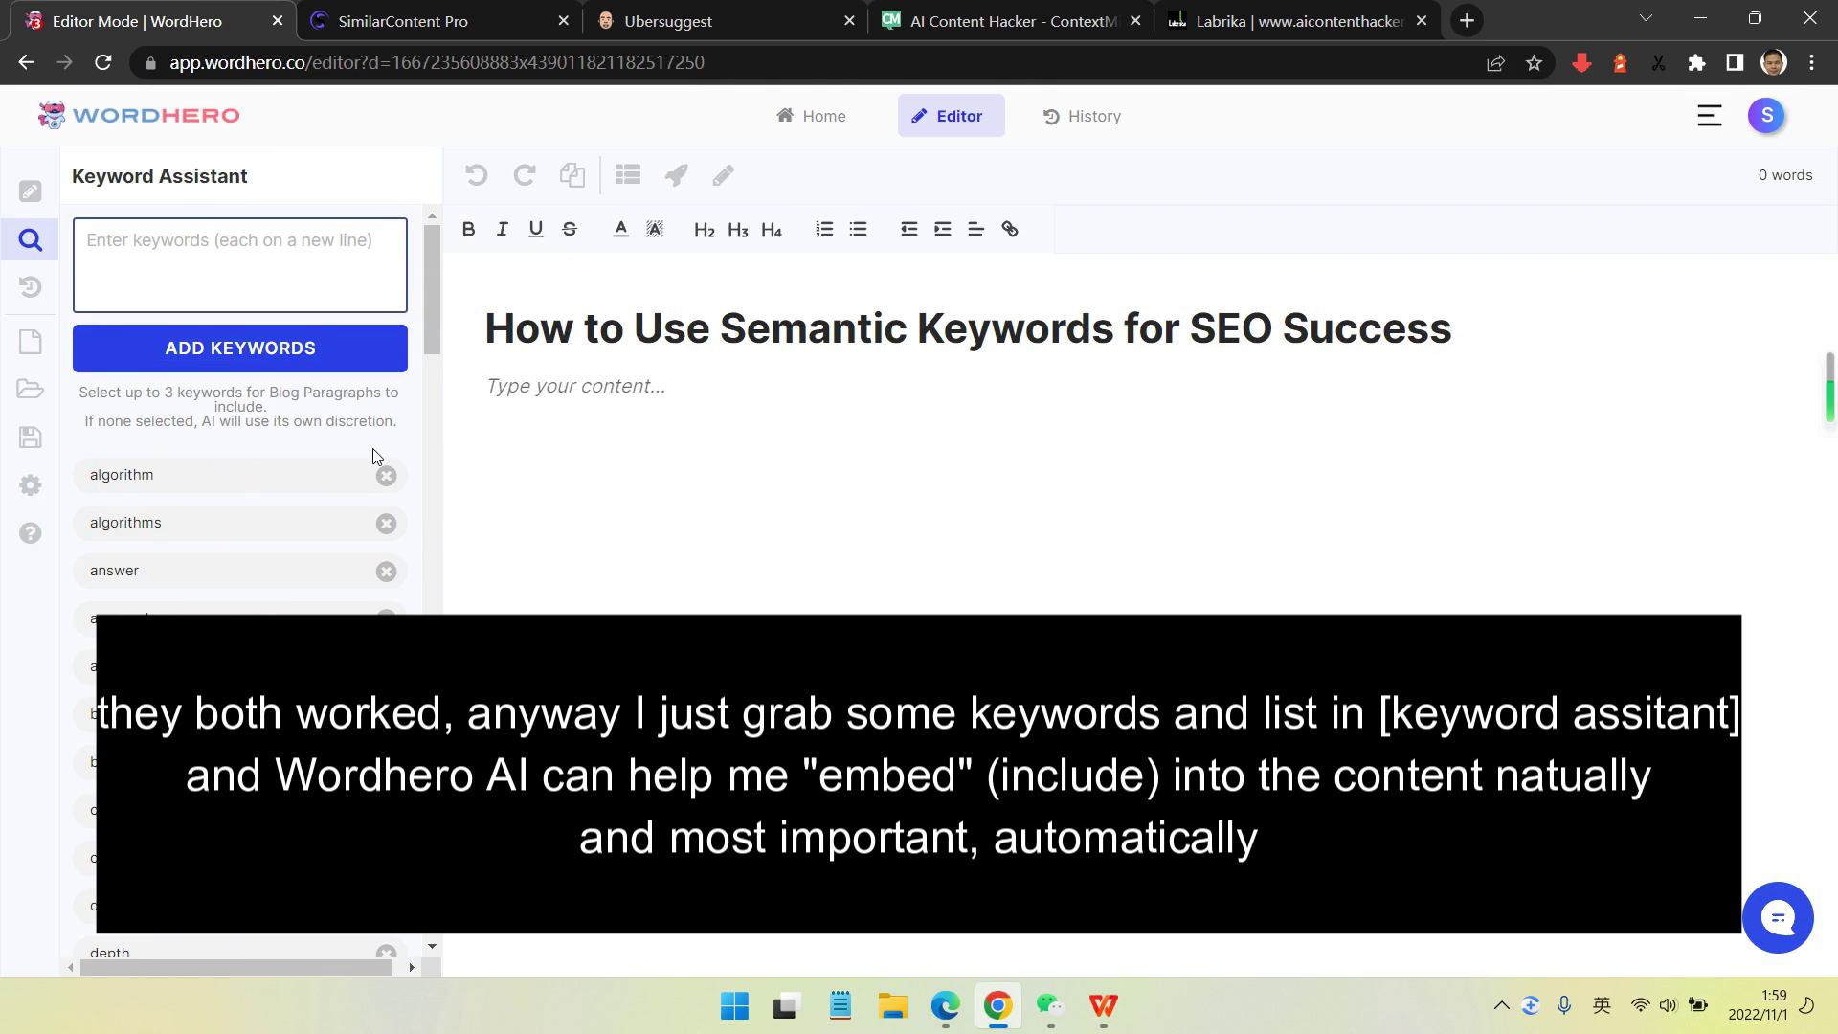
- Look through the full keyword list in the Keyword Assistant from beginning to end
scroll(378, 456, "down", 4)
left_click_drag(428, 335, 477, 227)
scroll(350, 431, "down", 20)
scroll(369, 455, "up", 13)
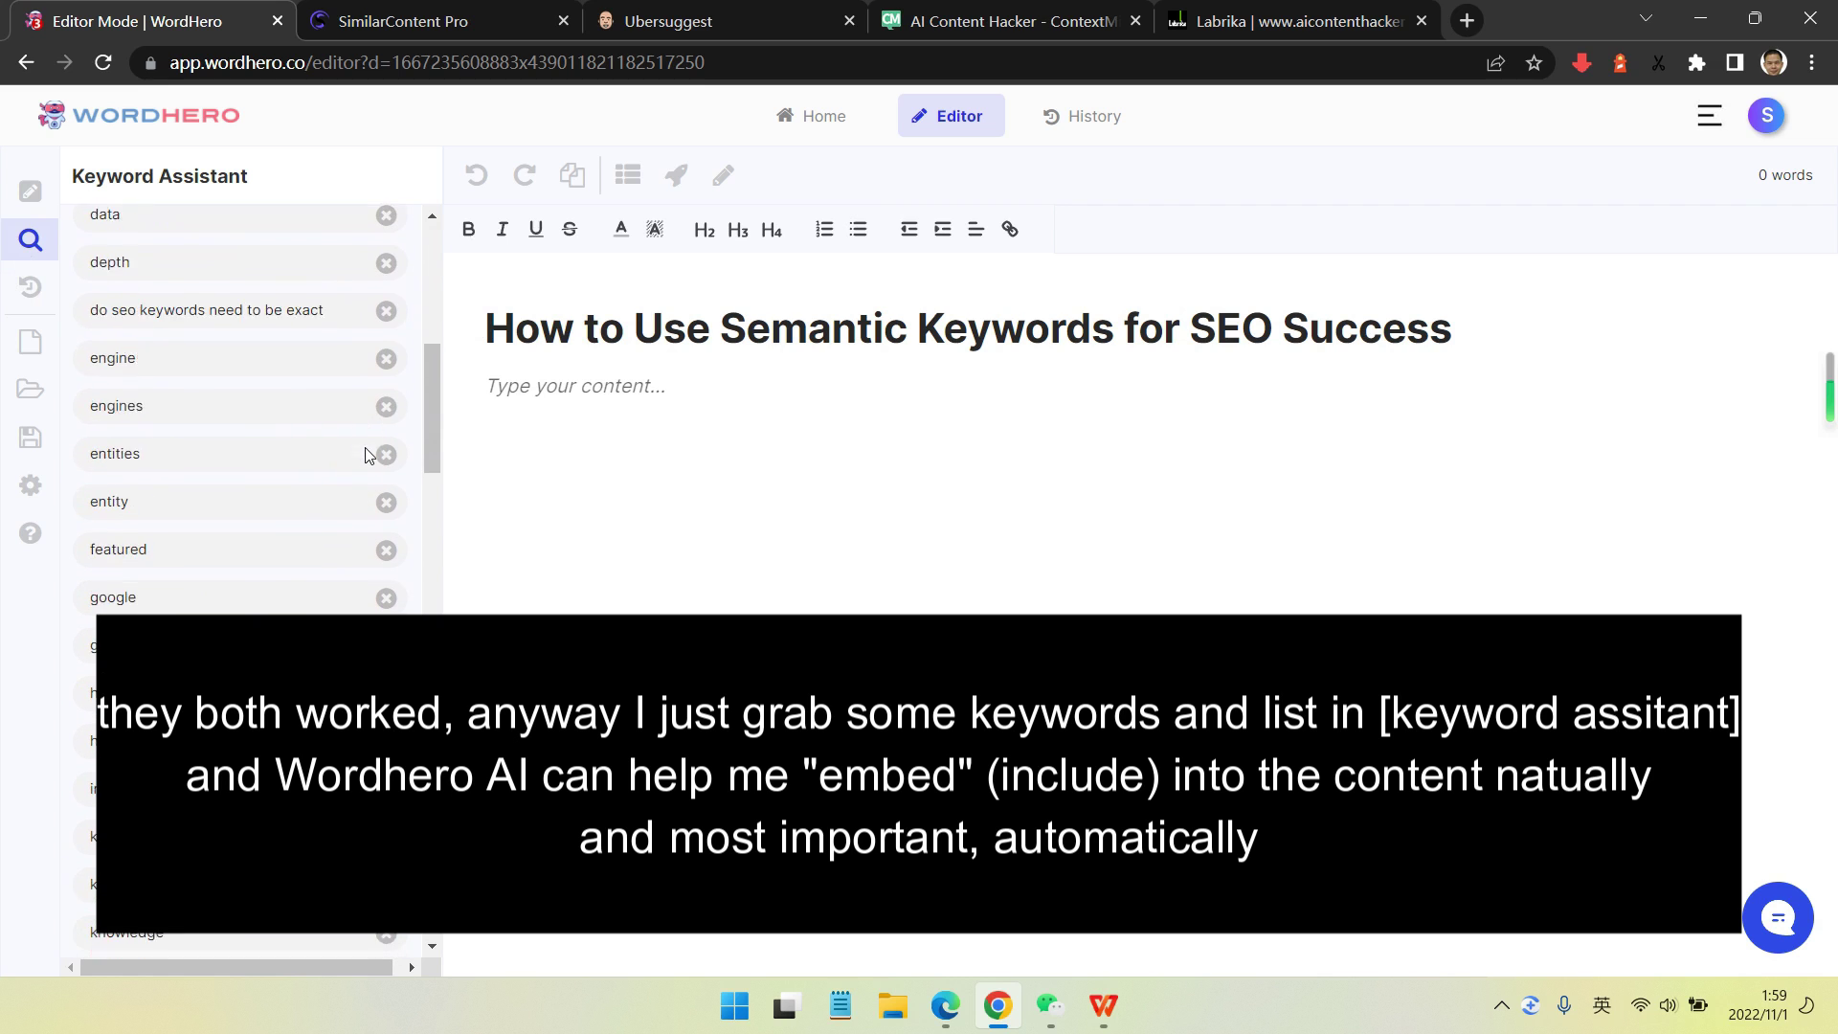
scroll(368, 454, "up", 7)
left_click(507, 401)
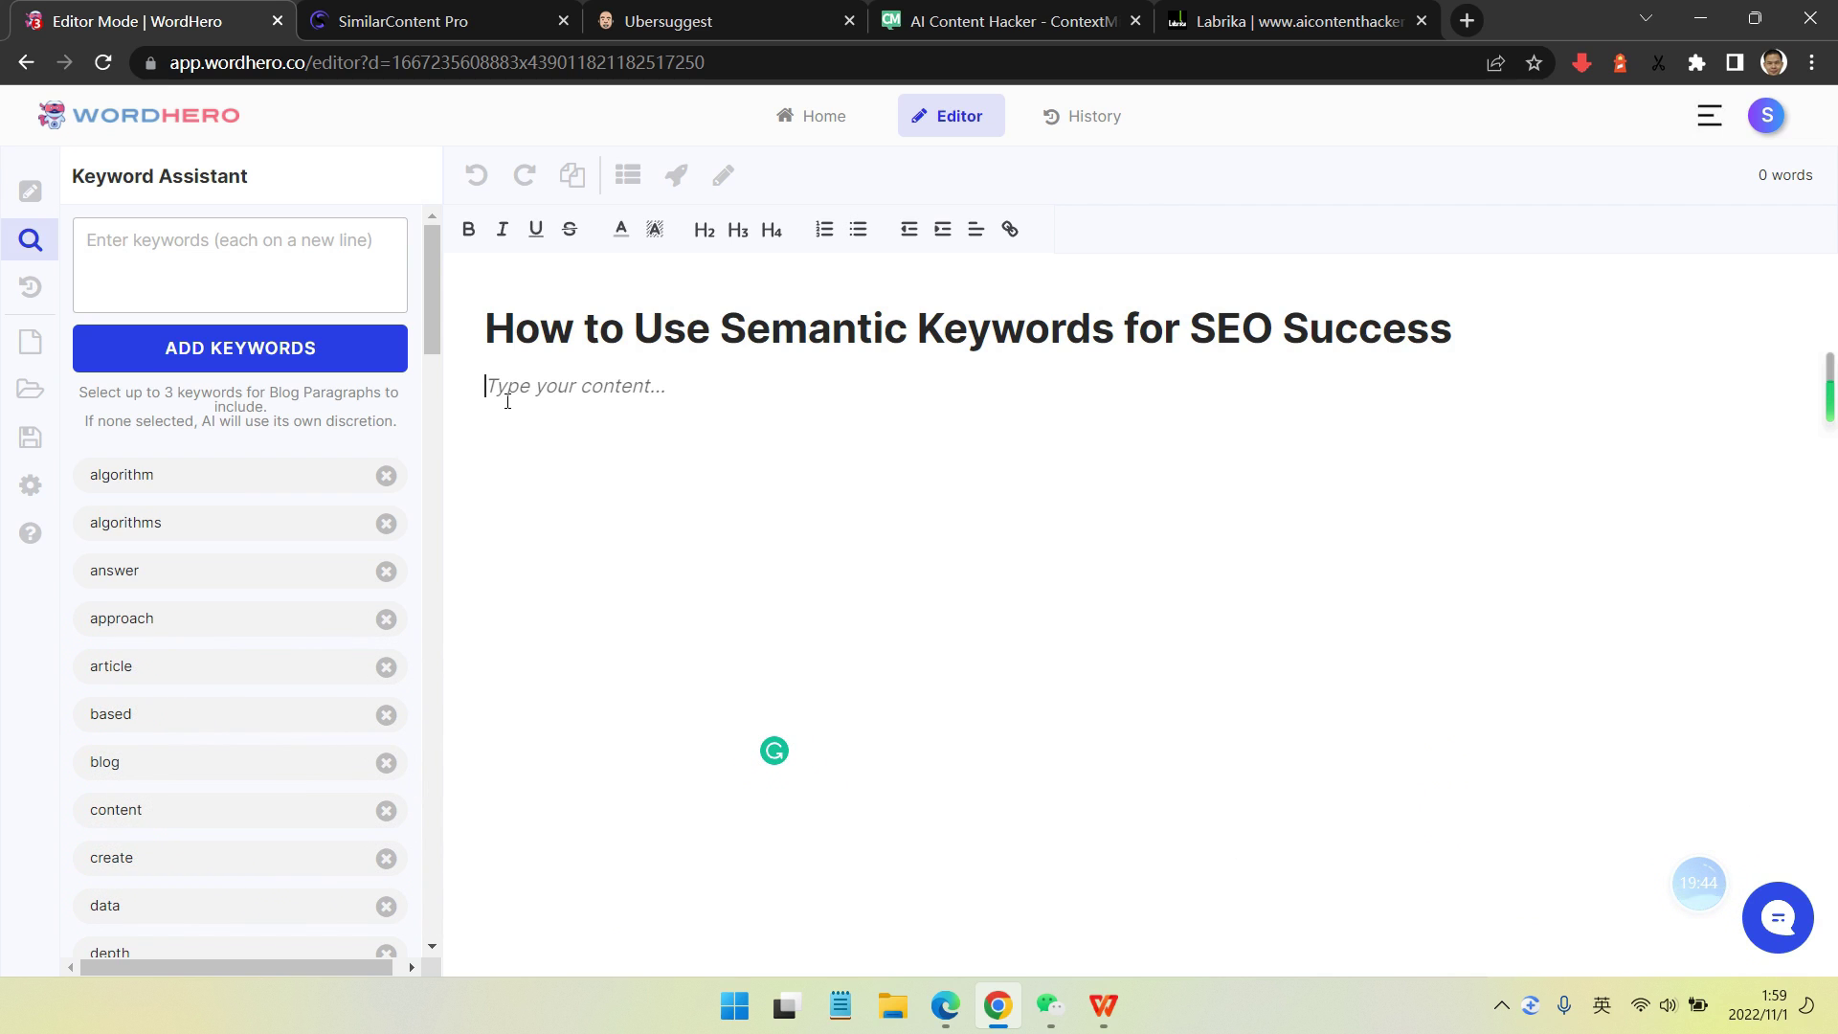
scroll(406, 476, "down", 4)
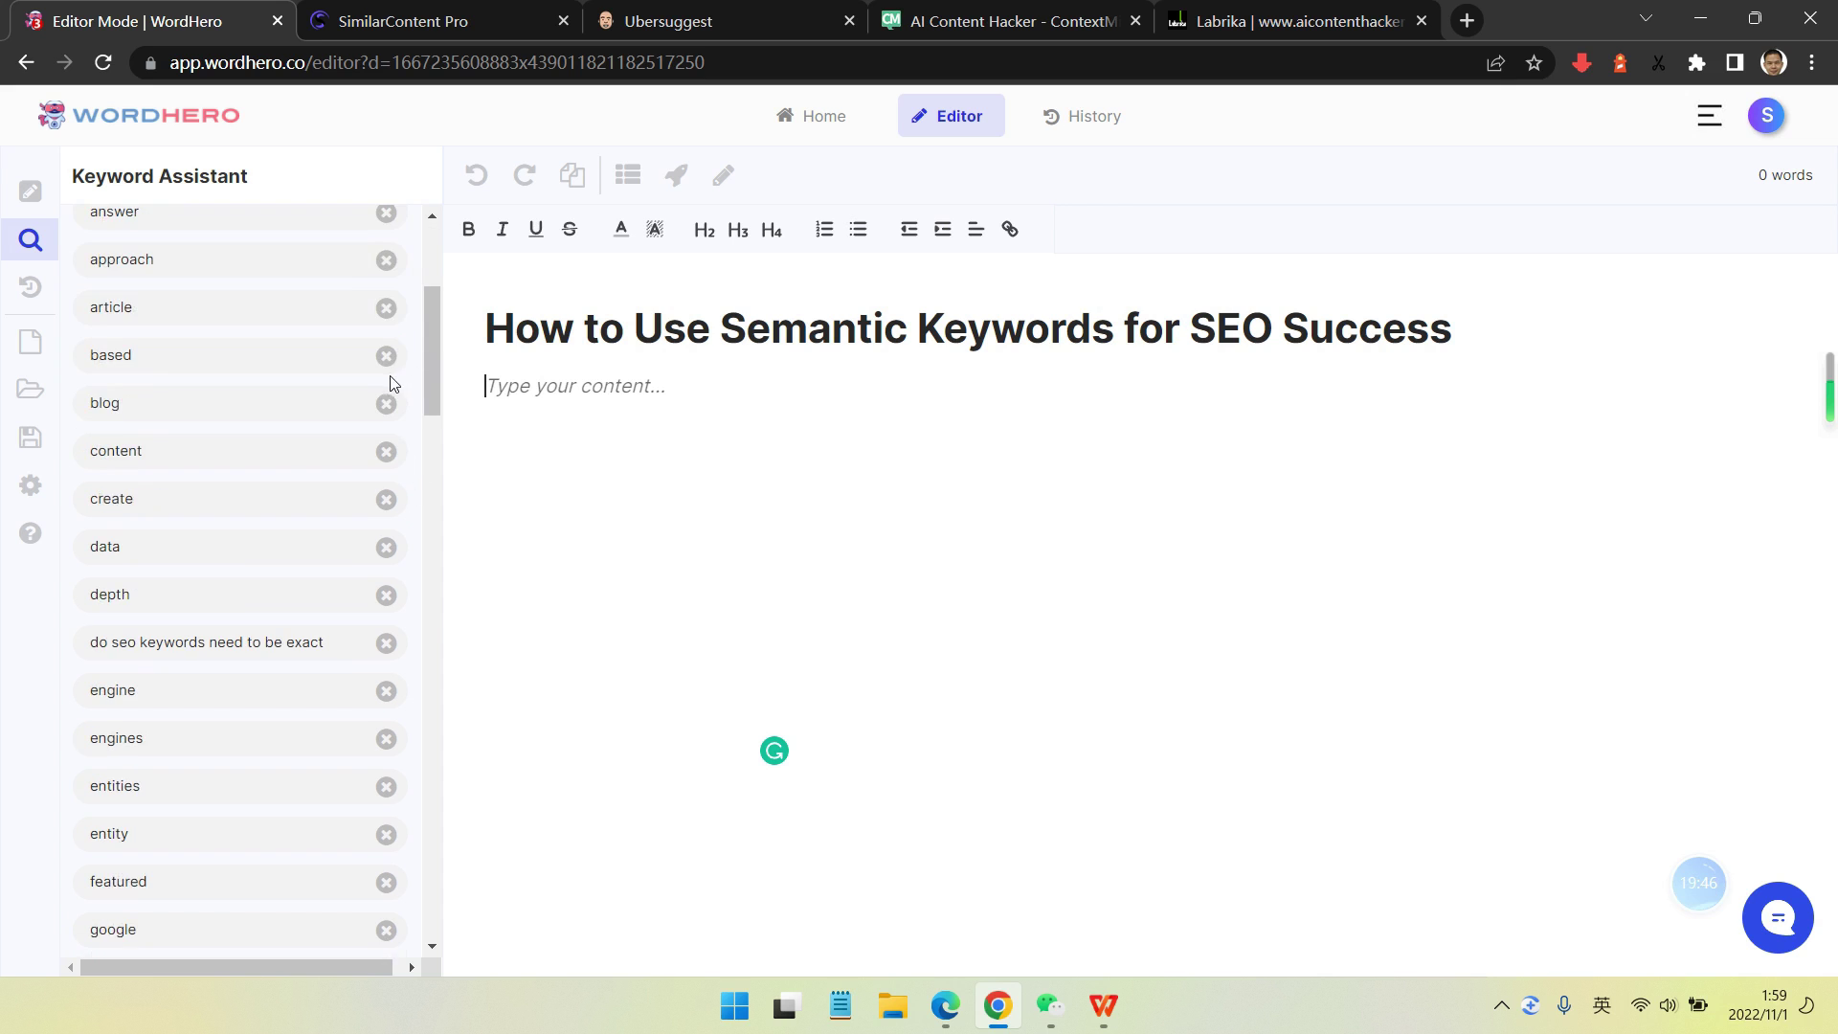
left_click_drag(432, 336, 451, 895)
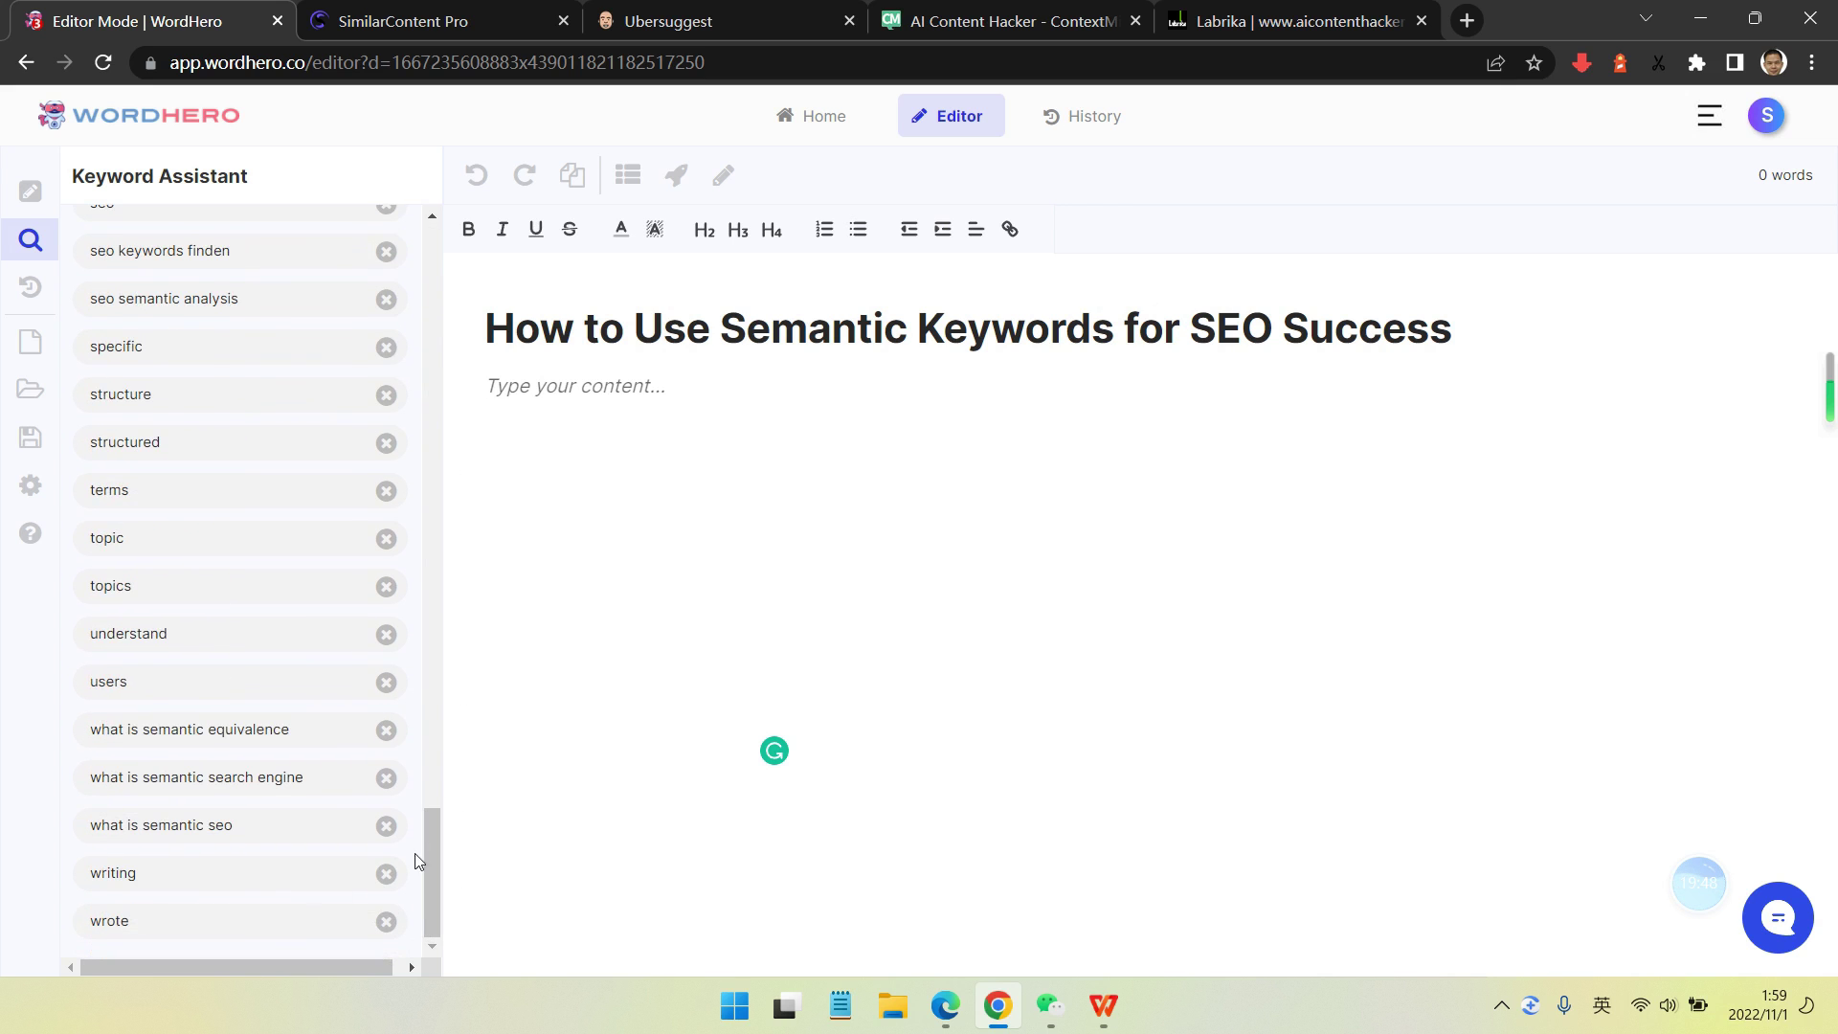
scroll(396, 571, "up", 10)
scroll(395, 570, "down", 10)
- Generate an outline for the article and check which keywords in the Keyword Assistant are marked as included
left_click(628, 176)
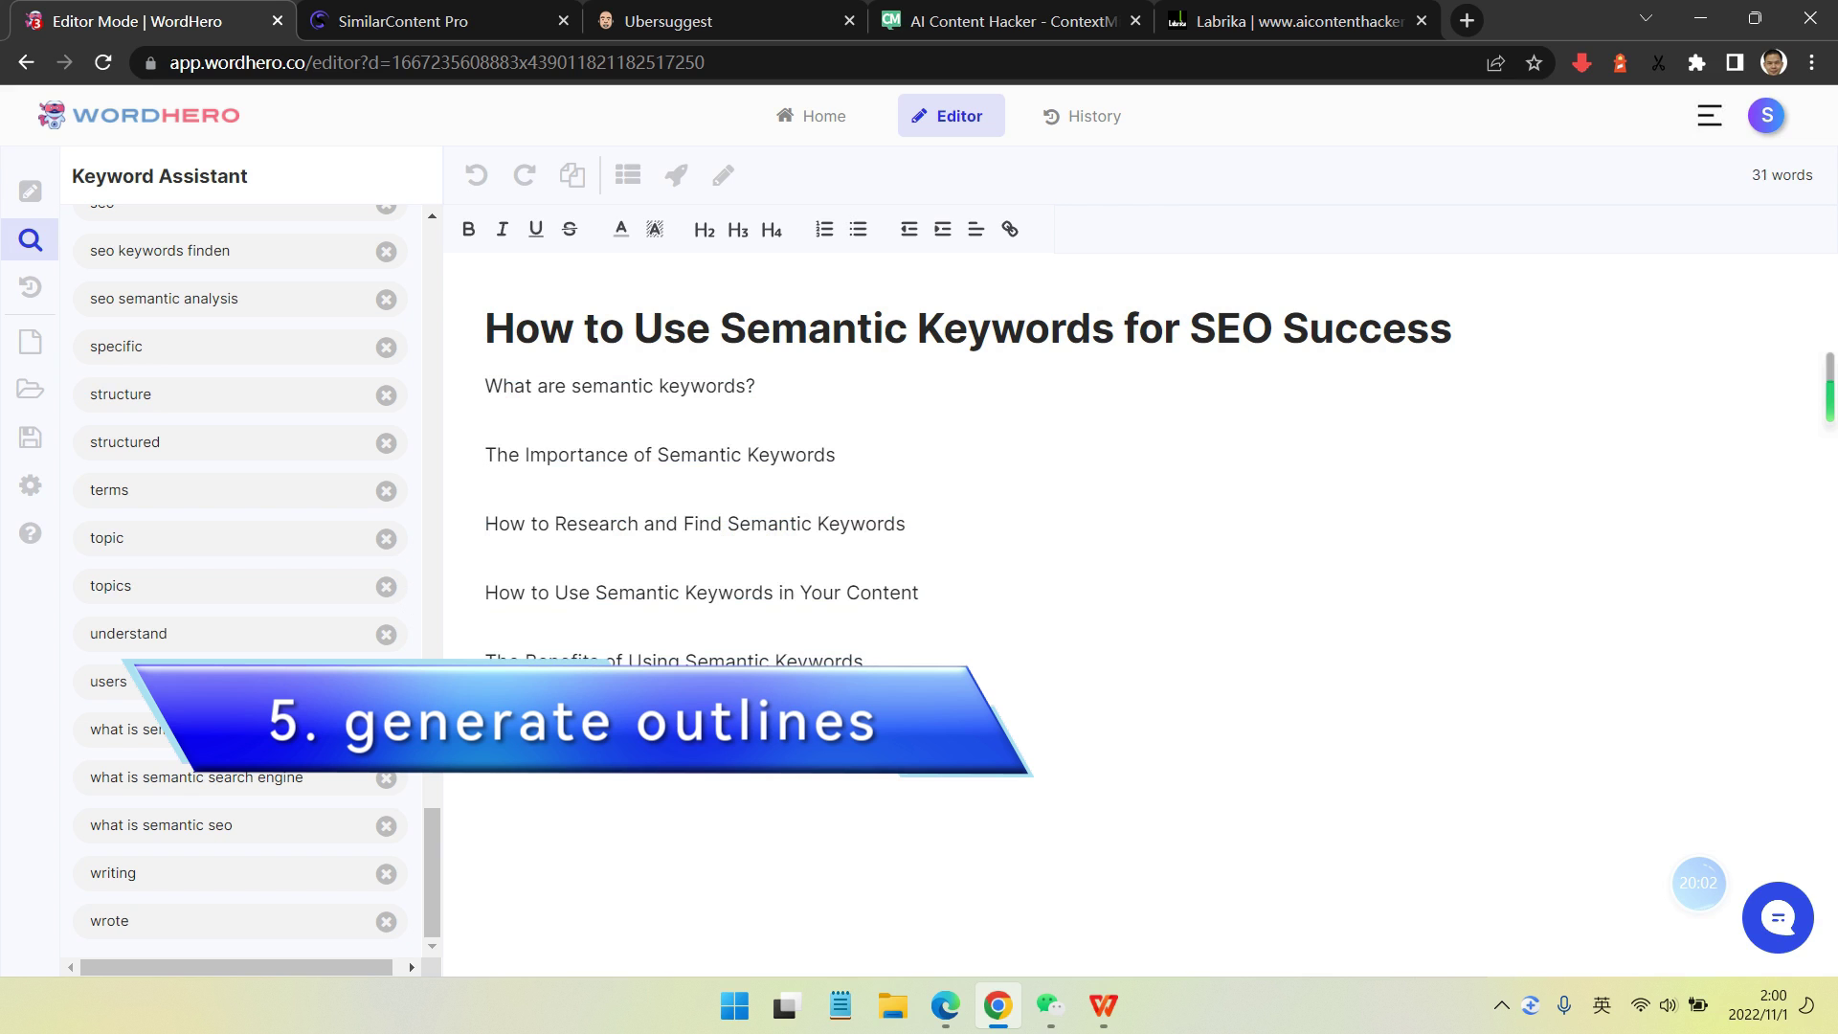
scroll(412, 815, "up", 1)
scroll(413, 816, "down", 2)
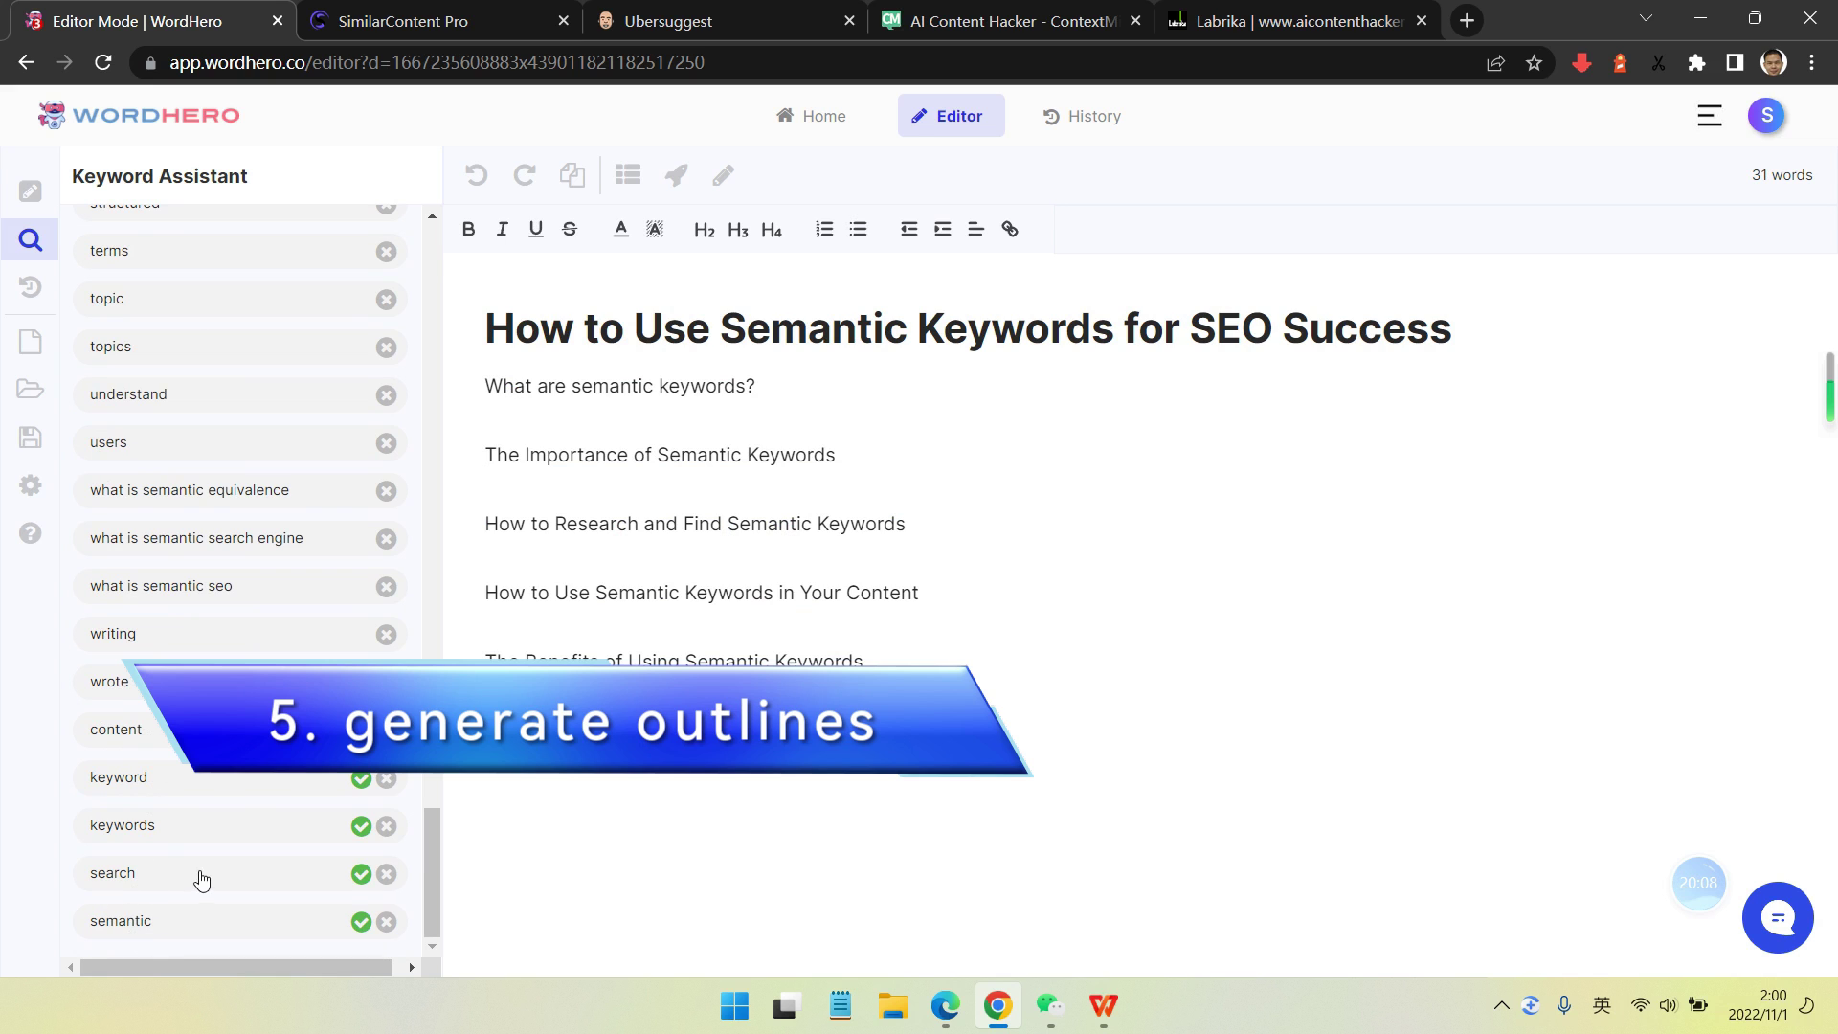
left_click(671, 517)
left_click(800, 432)
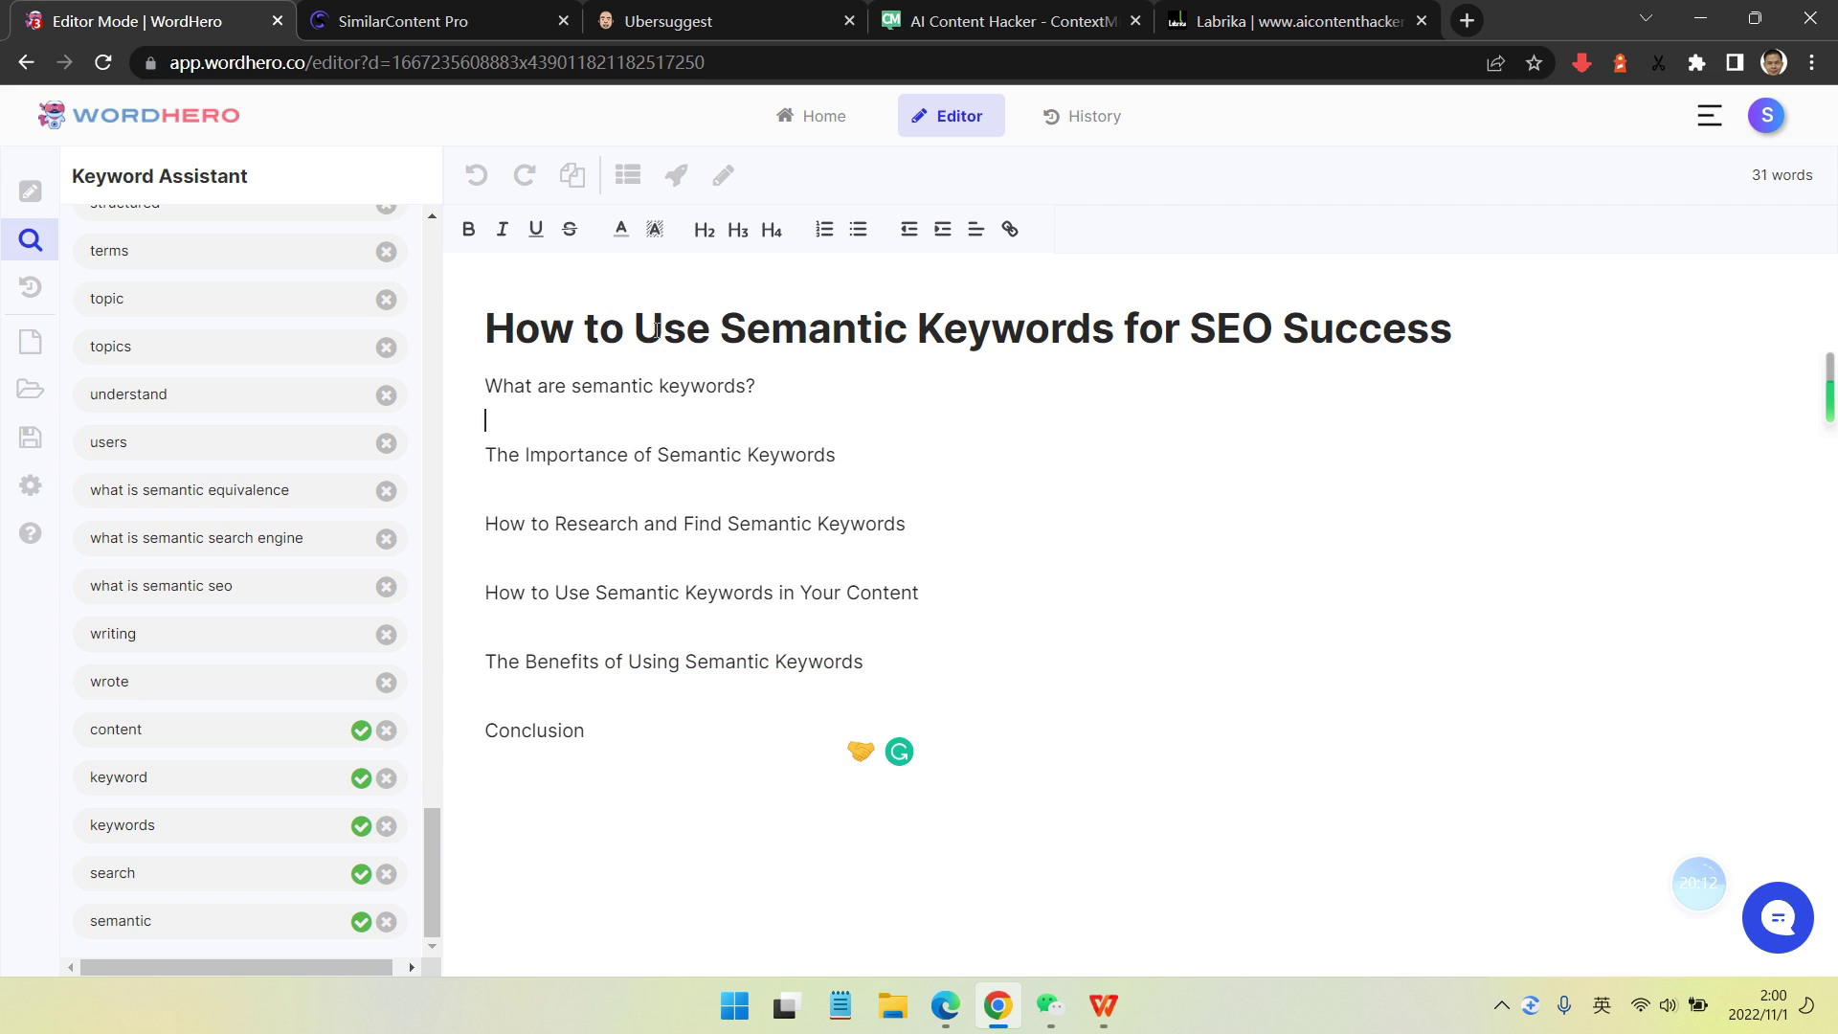
- Insert two blank lines between the article title and the outline heading "What are semantic keywords?"
left_click(496, 384)
key("Return")
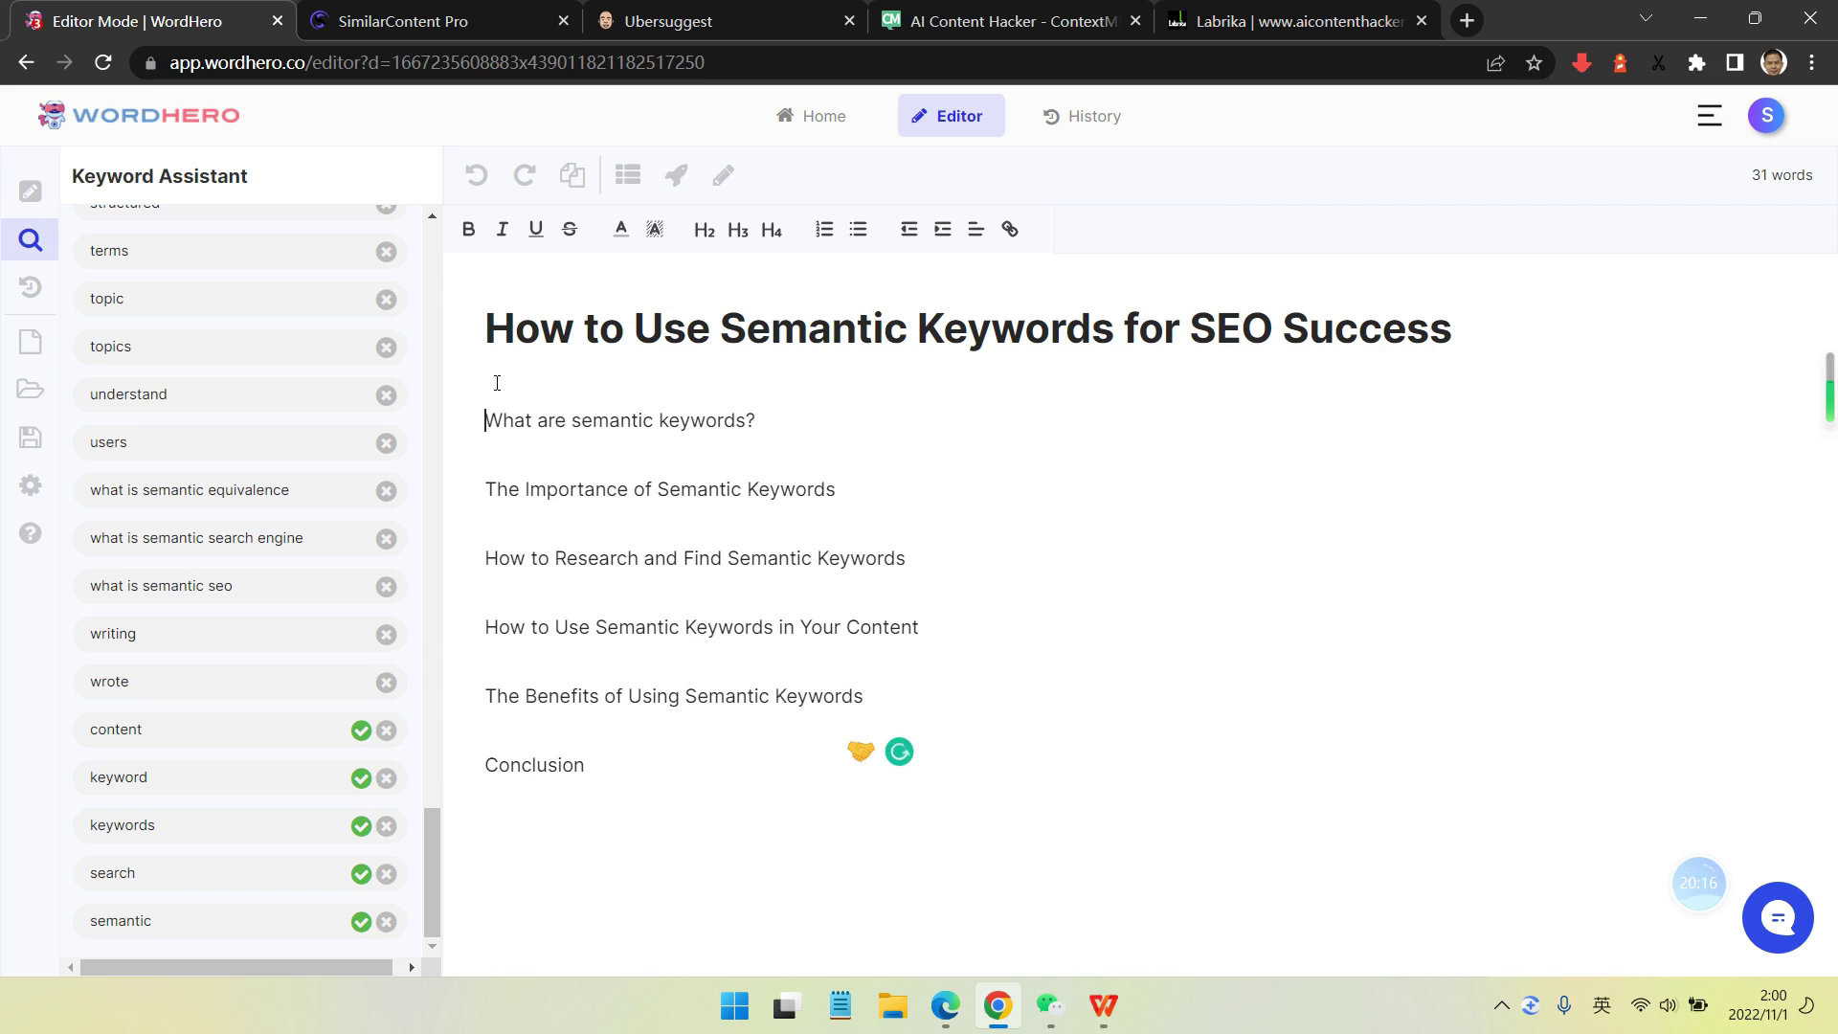
left_click(497, 383)
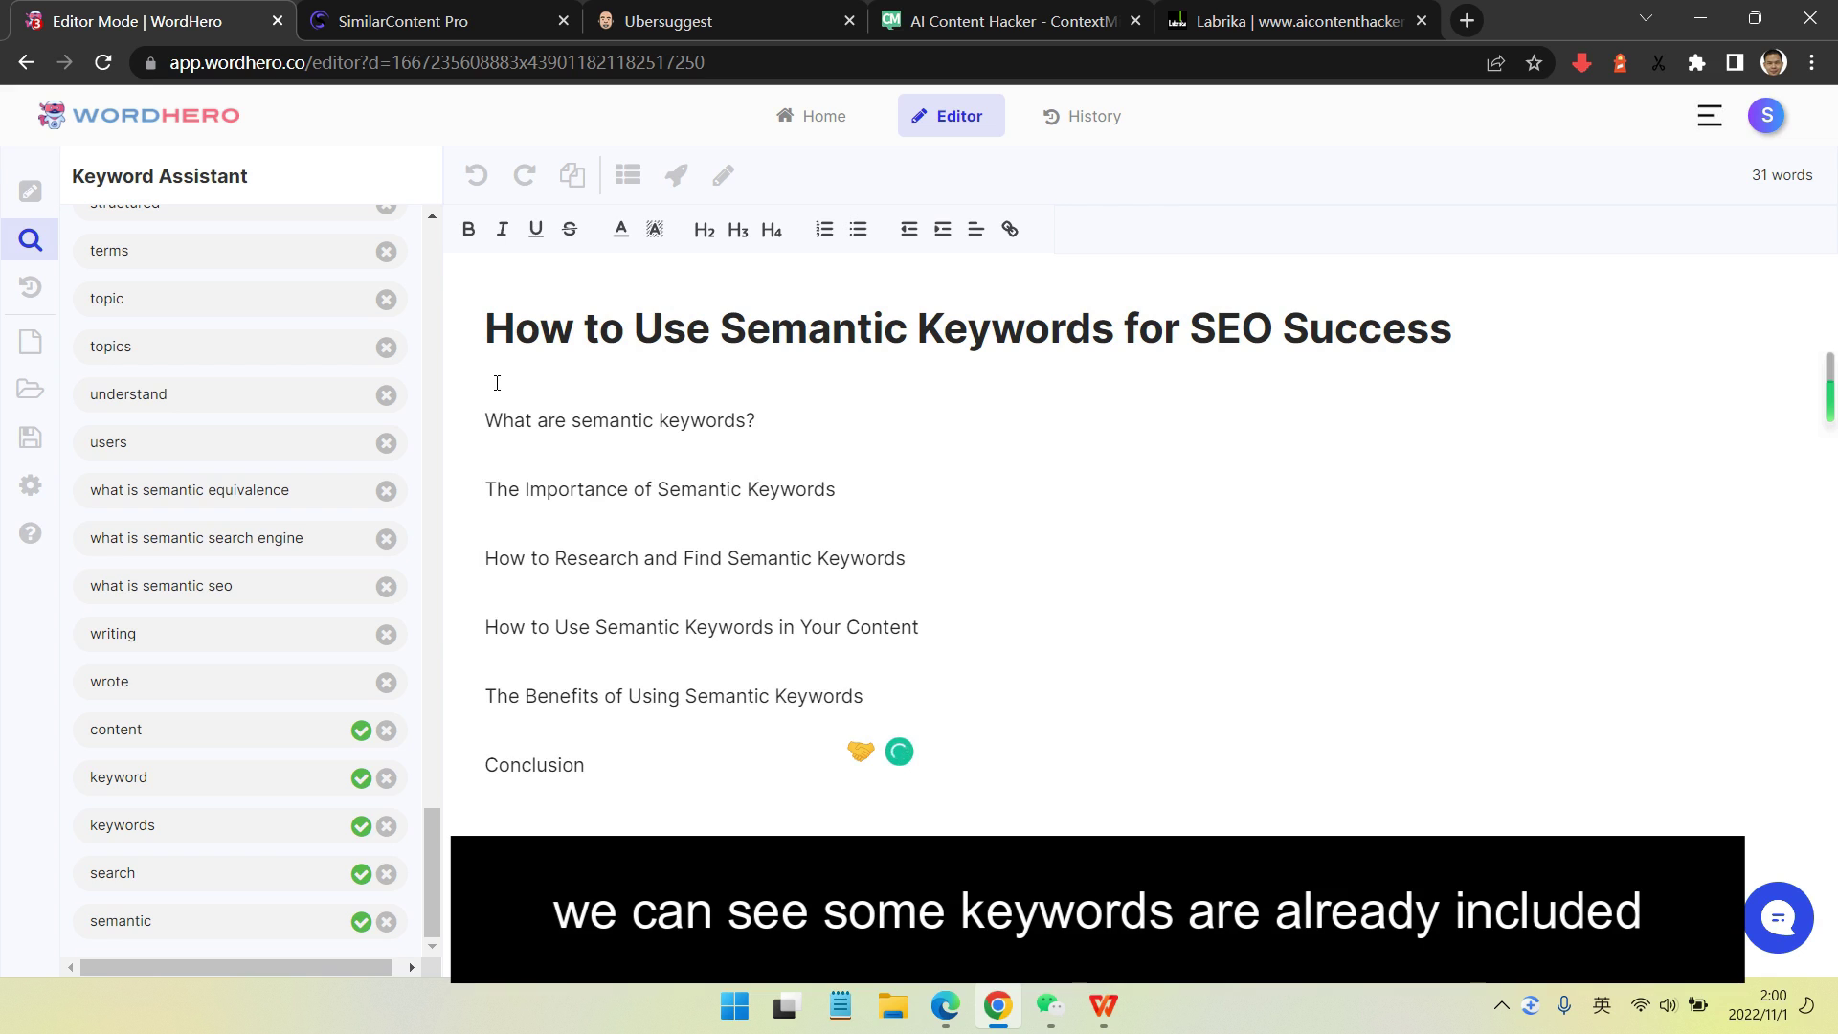
key("Return")
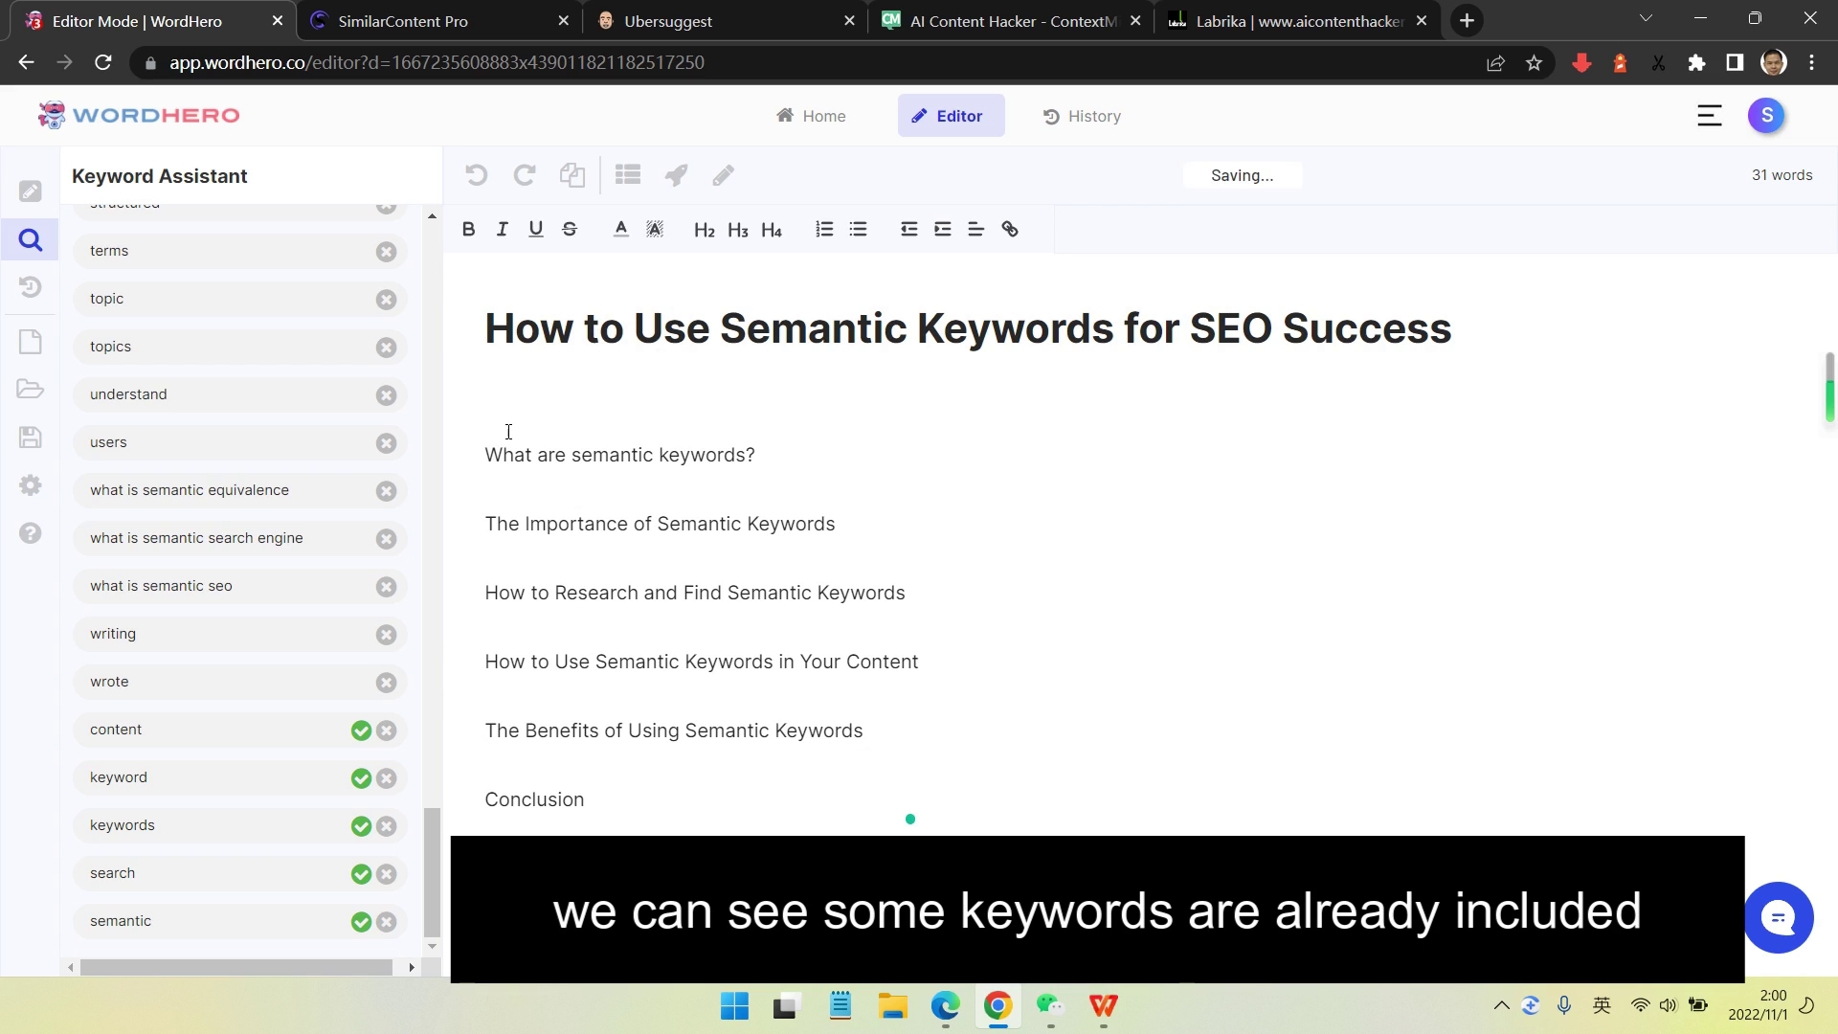
- Browse the keyword list for ideas and add the outline heading "What tool is for semantic keywords" below "The Importance of Semantic Keywords"
scroll(419, 816, "up", 3)
left_click_drag(427, 816, 427, 287)
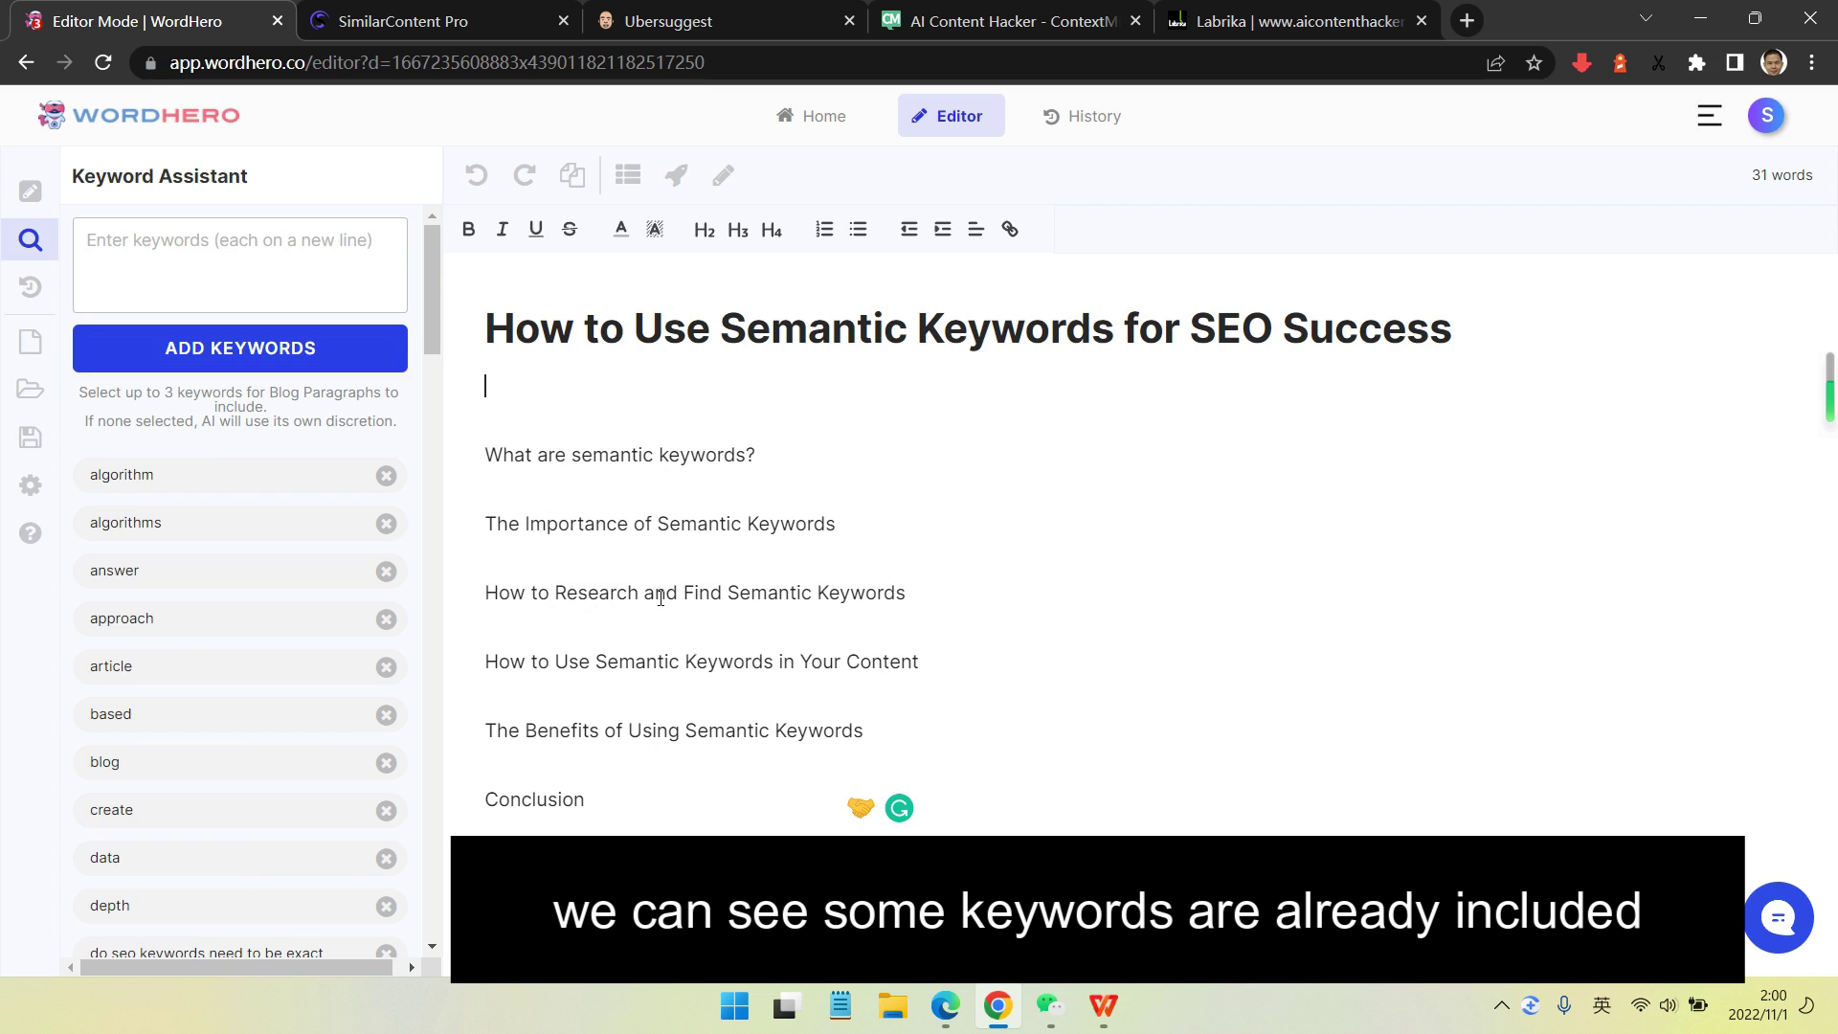
scroll(67, 617, "down", 5)
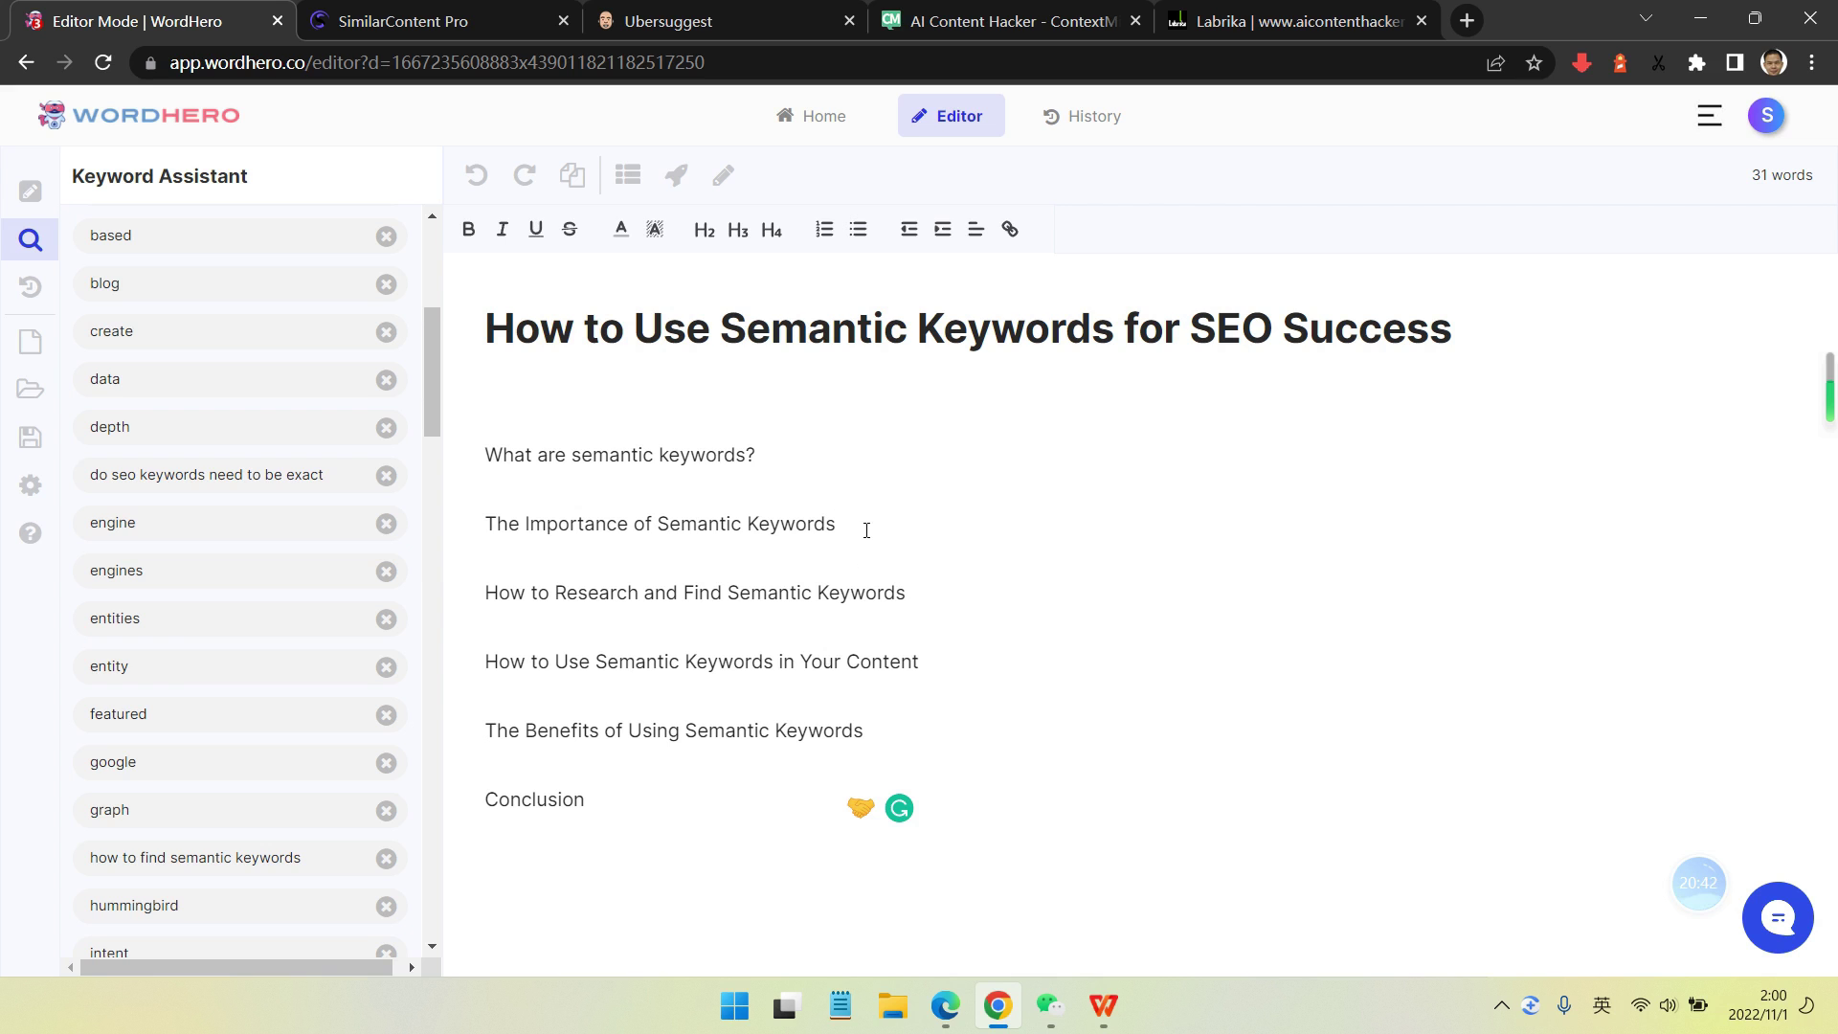
key("Return")
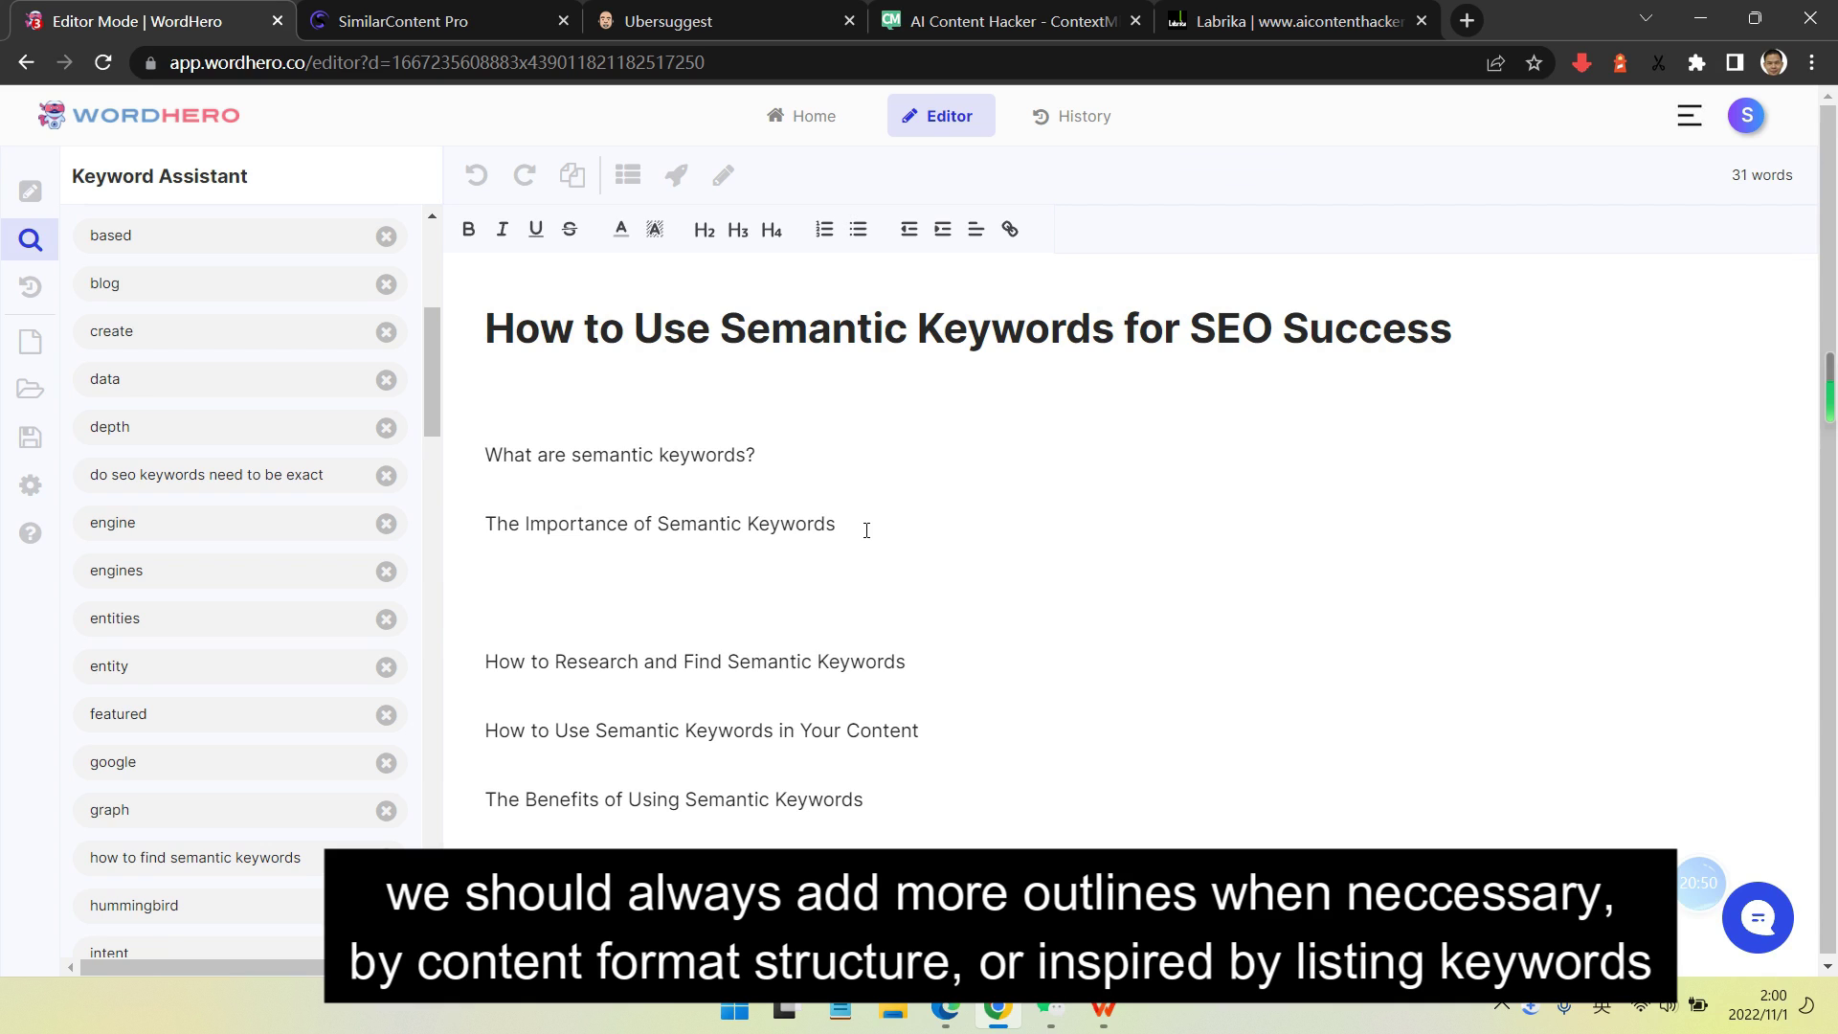
type("What tool can we find")
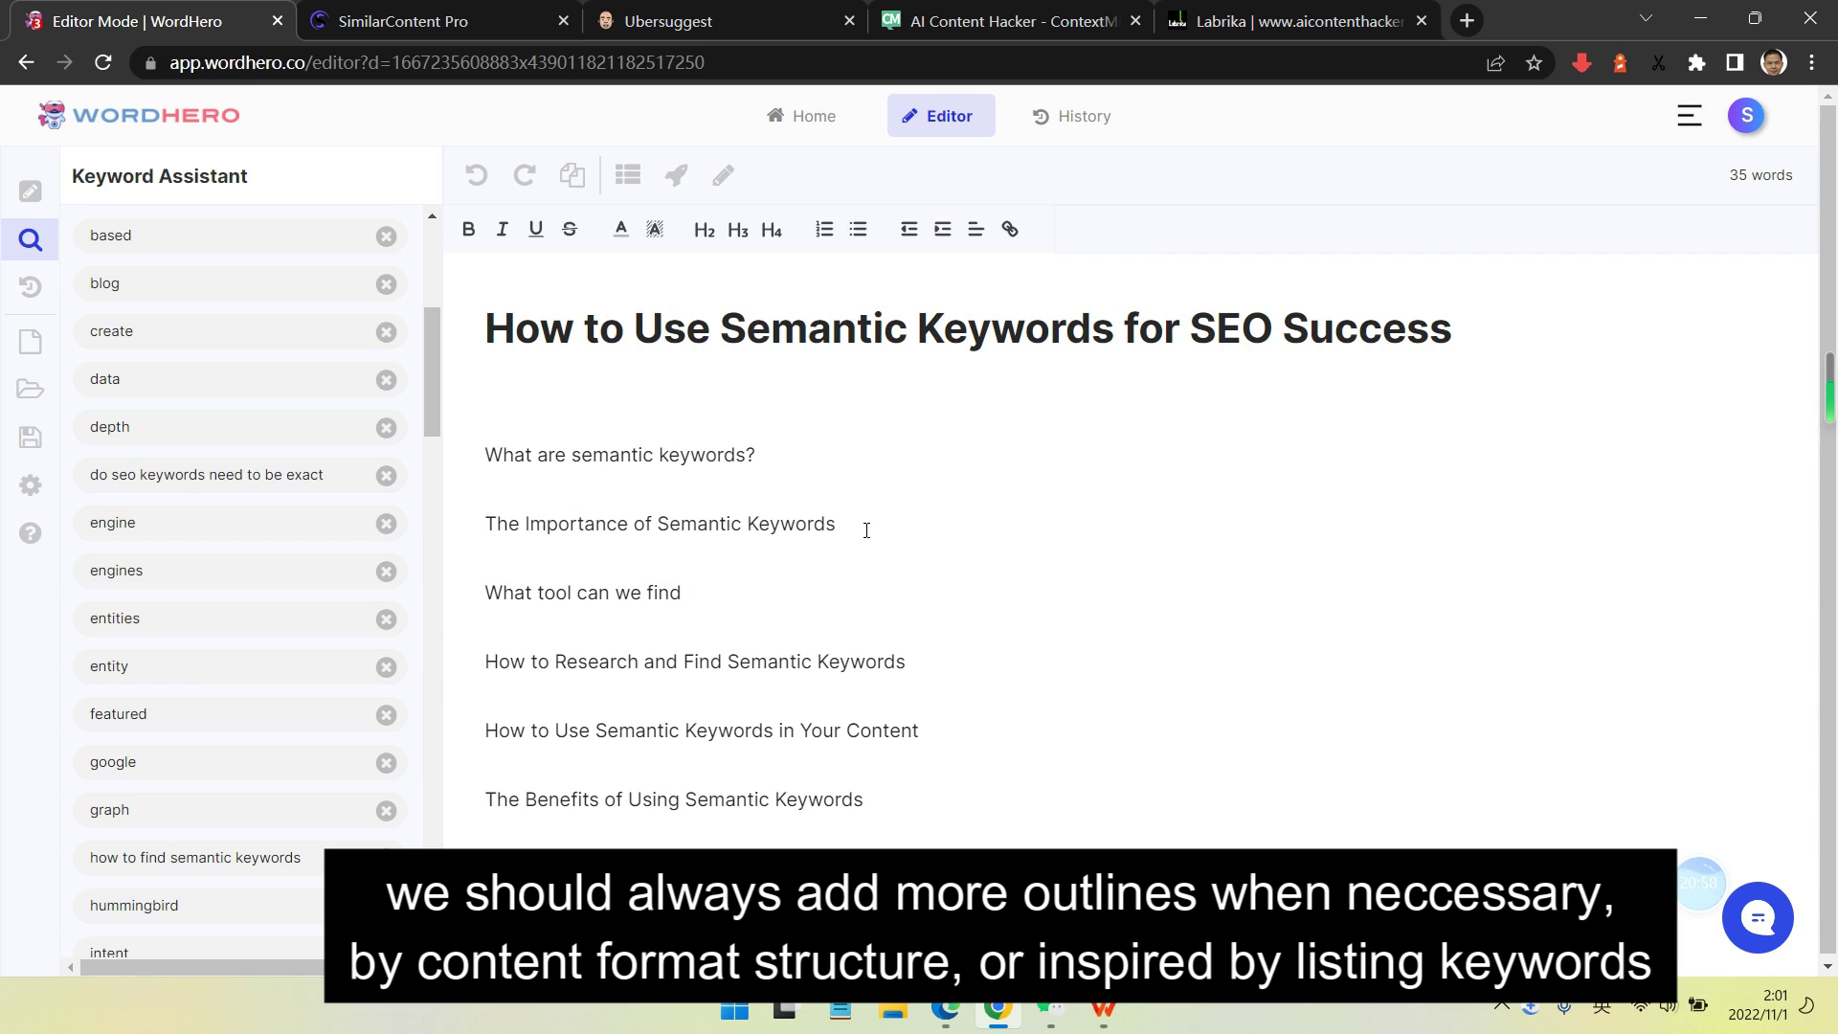
key("BackSpace")
key("BackSpace")
key("BackSpace")
key("BackSpace")
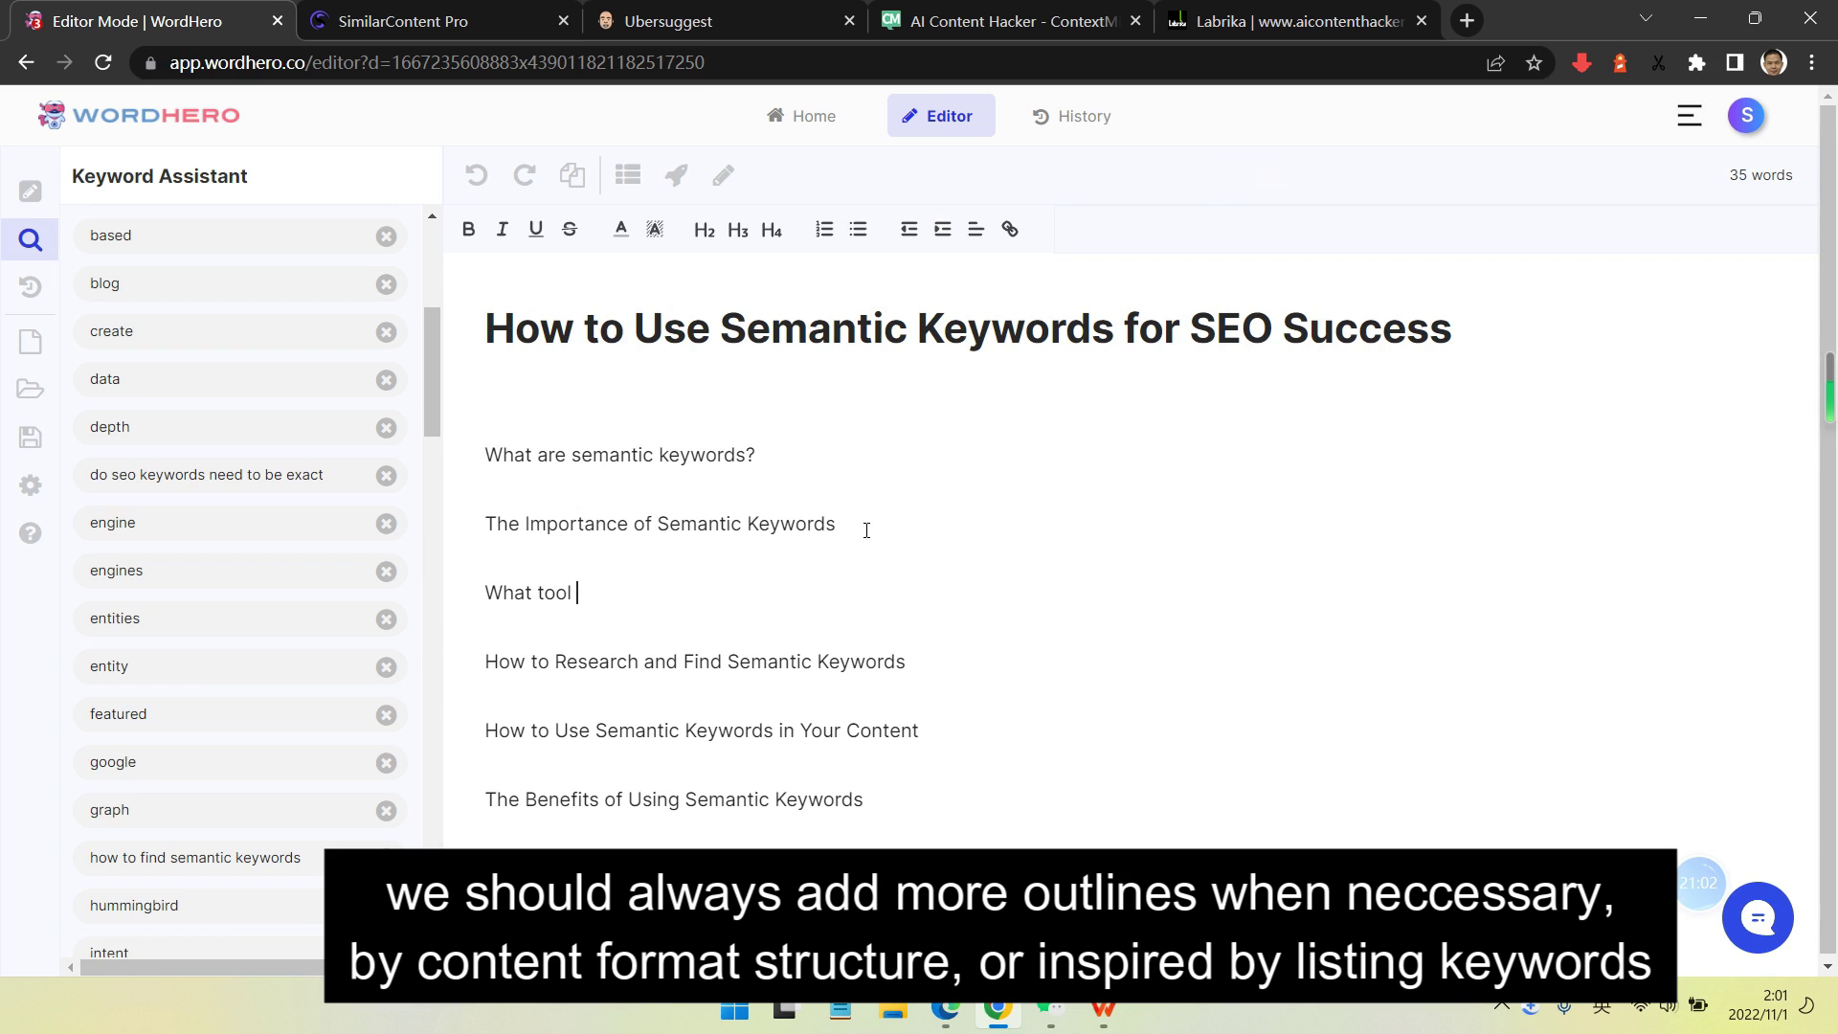
type("is for semantic keywords")
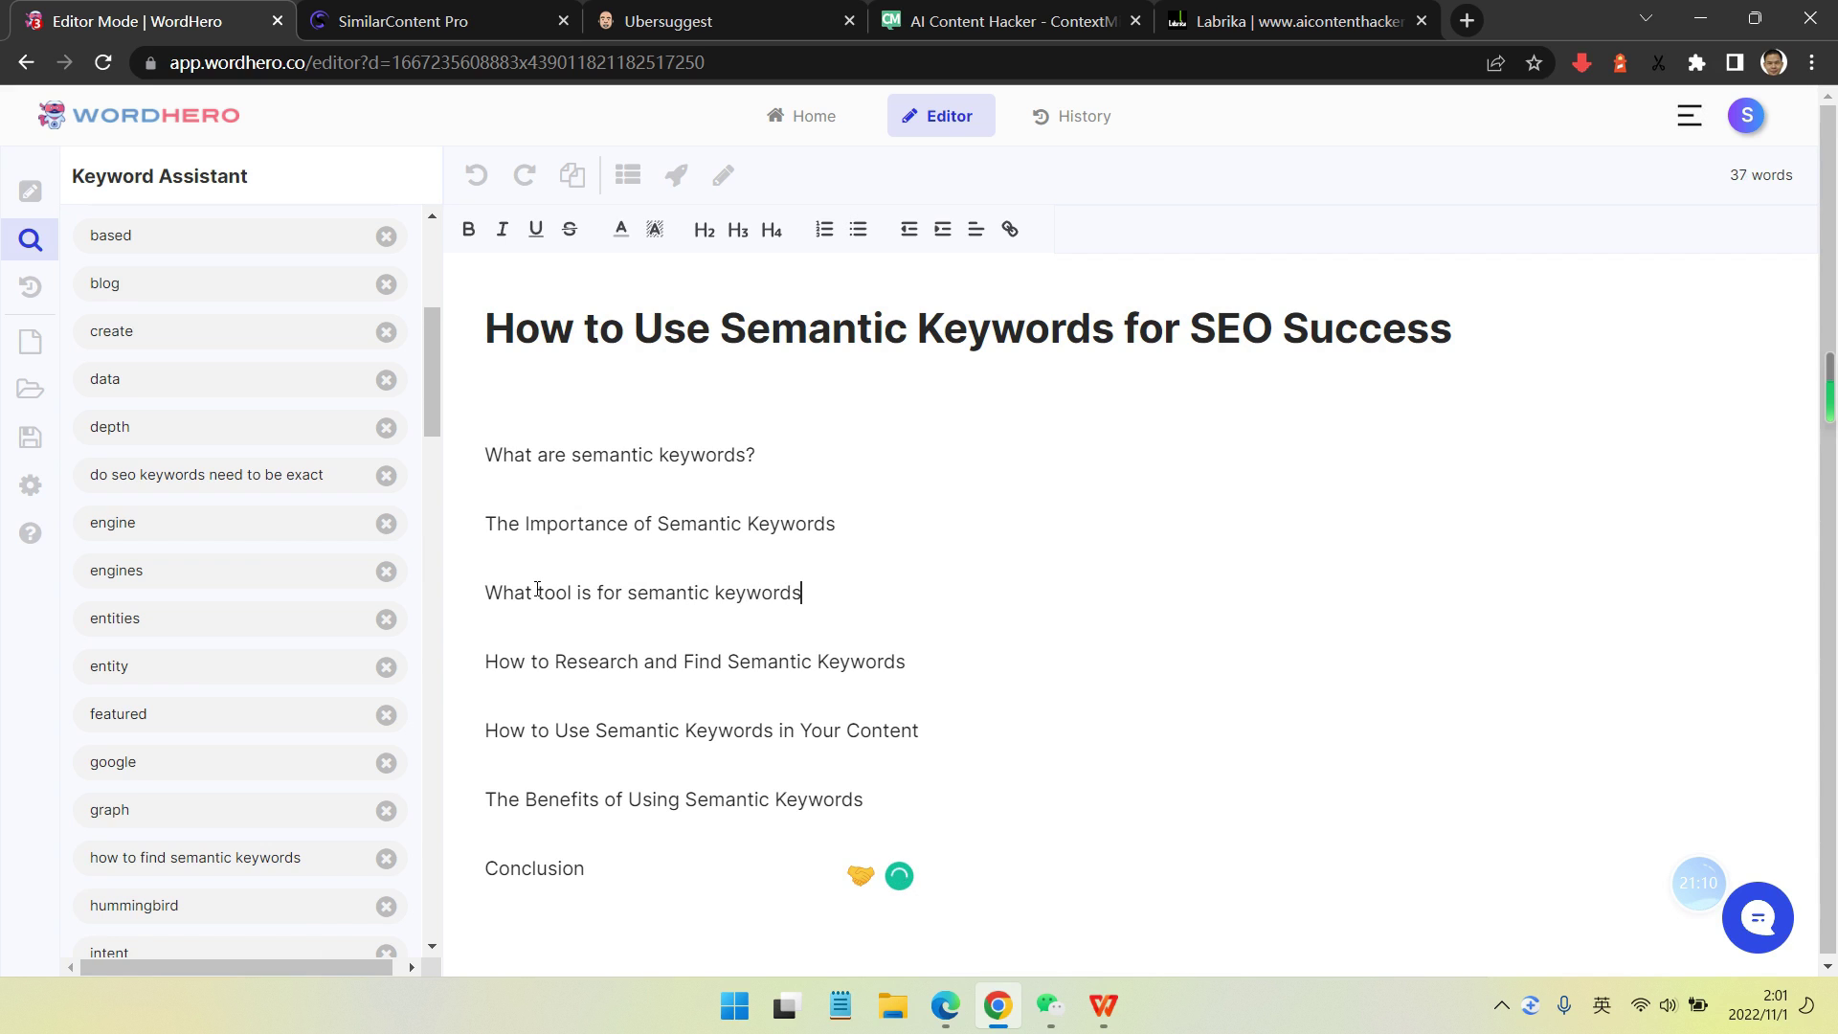
- Reword the new outline heading to the plural form "What tools are for semantic keywords"
left_click(573, 593)
type("s")
double_click(589, 593)
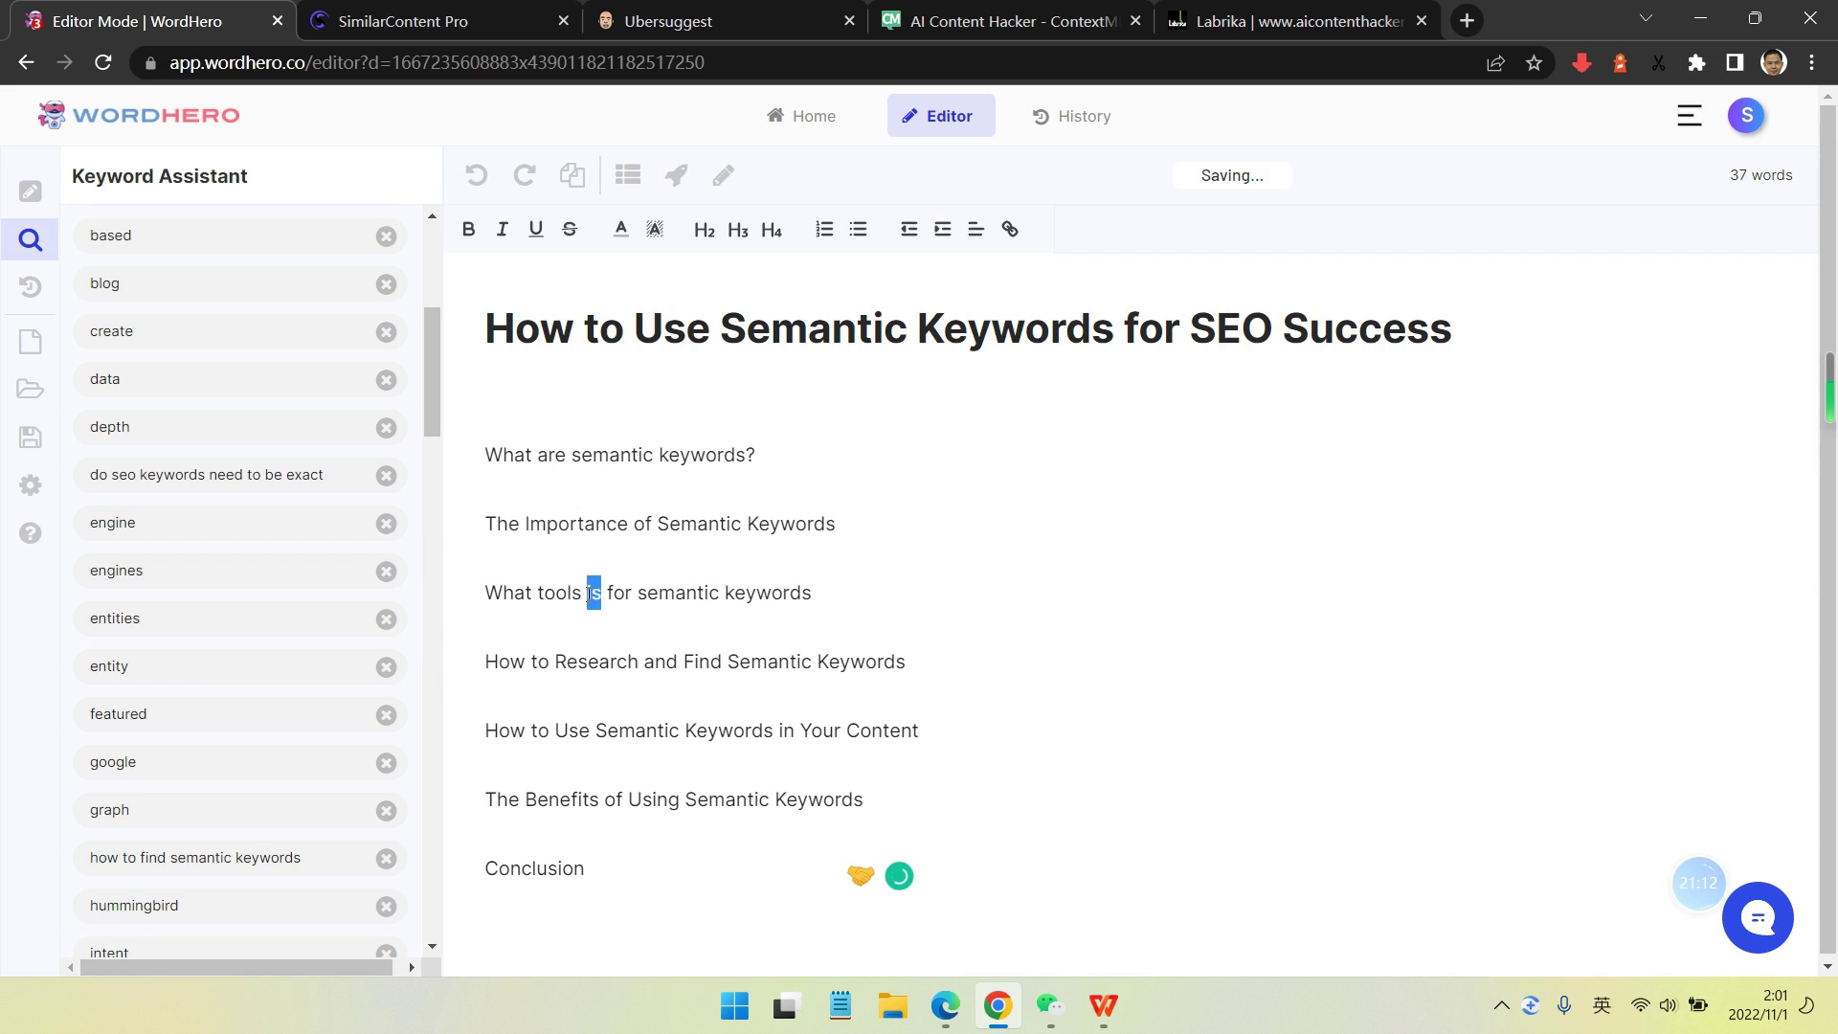
type("are")
left_click(907, 607)
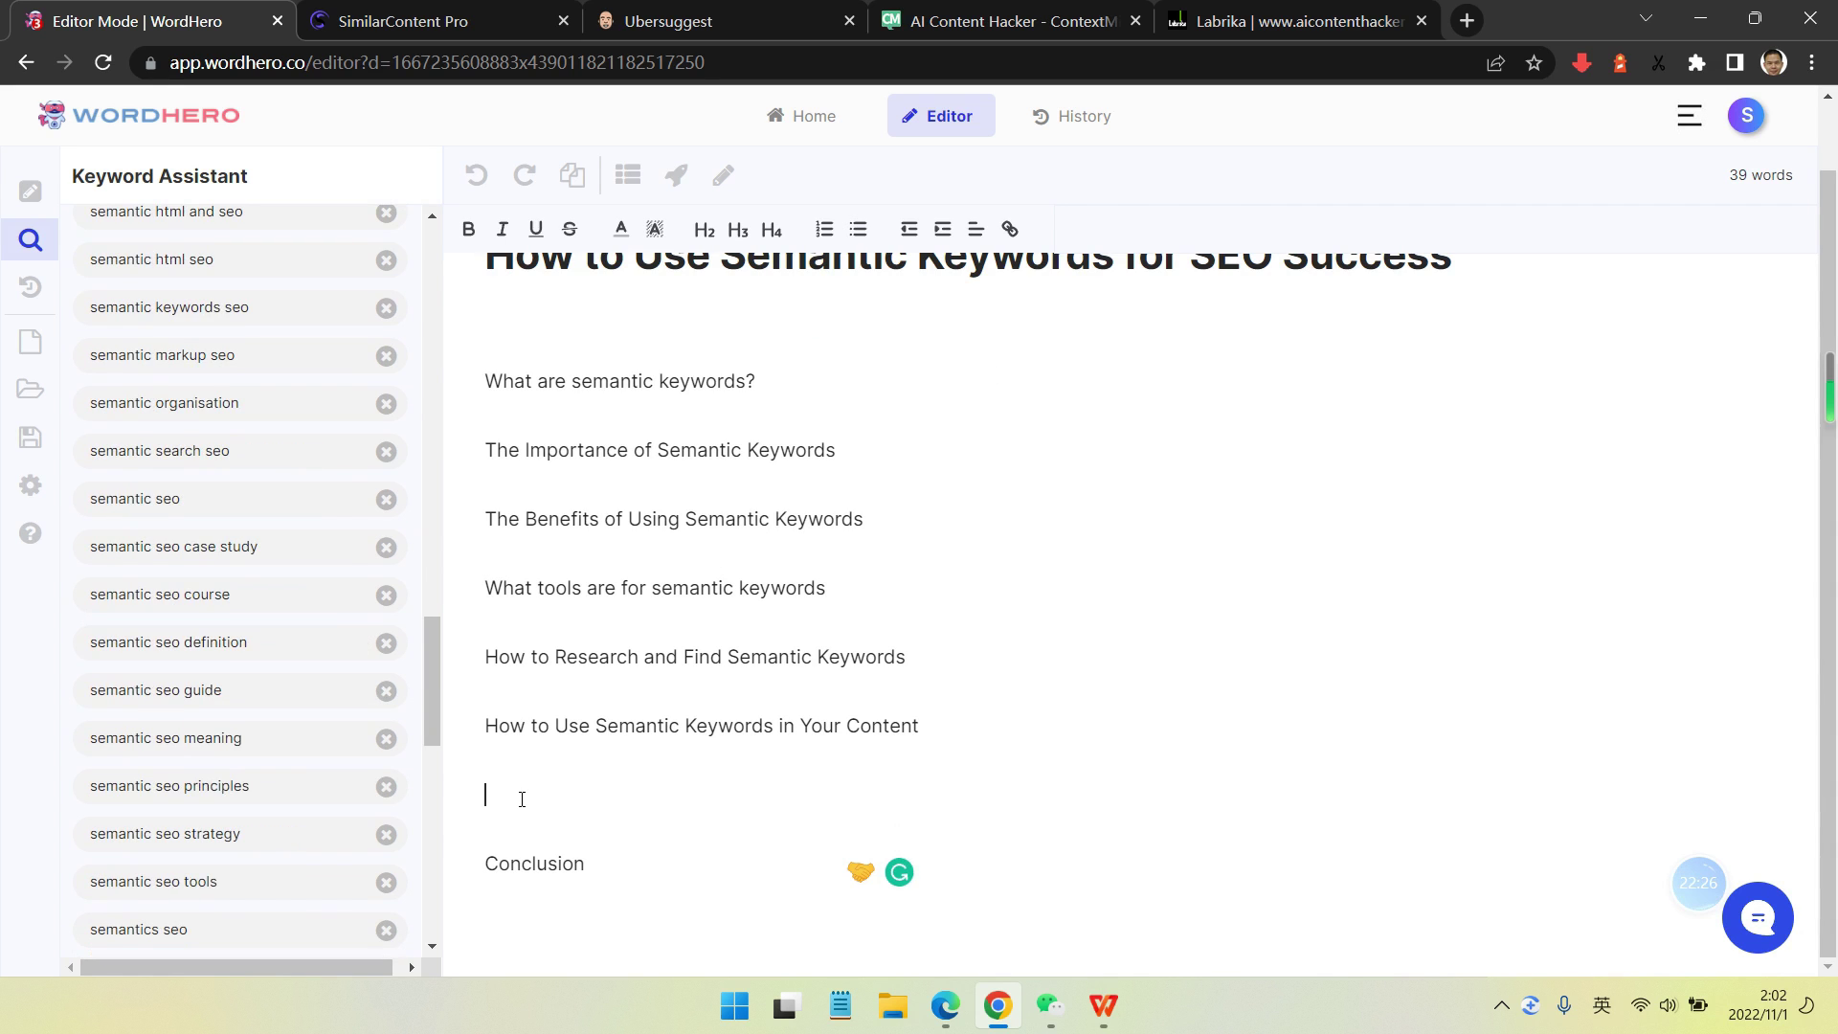
- Add the outline headings "Semantic SEO strategy" and "Semantic SEO tools" between "How to Use Semantic Keywords in Your Content" and the conclusion
type("SEm")
key("BackSpace")
key("BackSpace")
type("em")
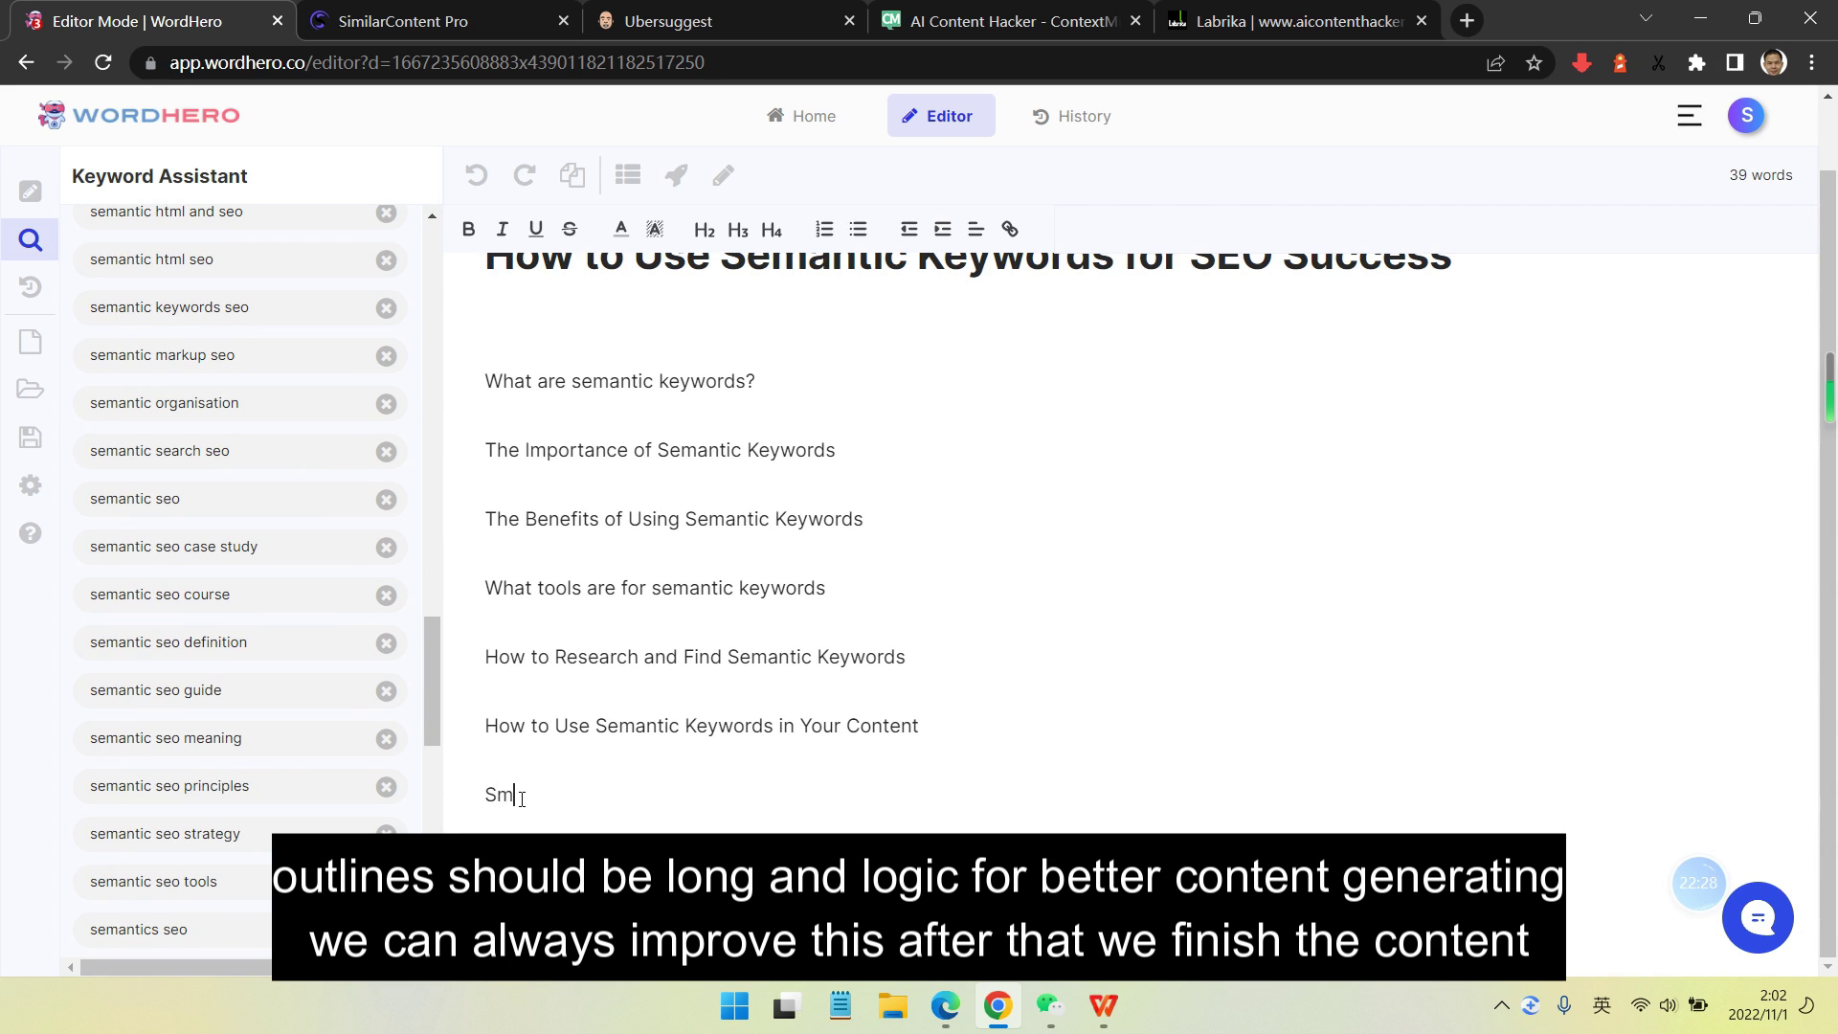
type("antic SEO p")
key("BackSpace")
type("stratege")
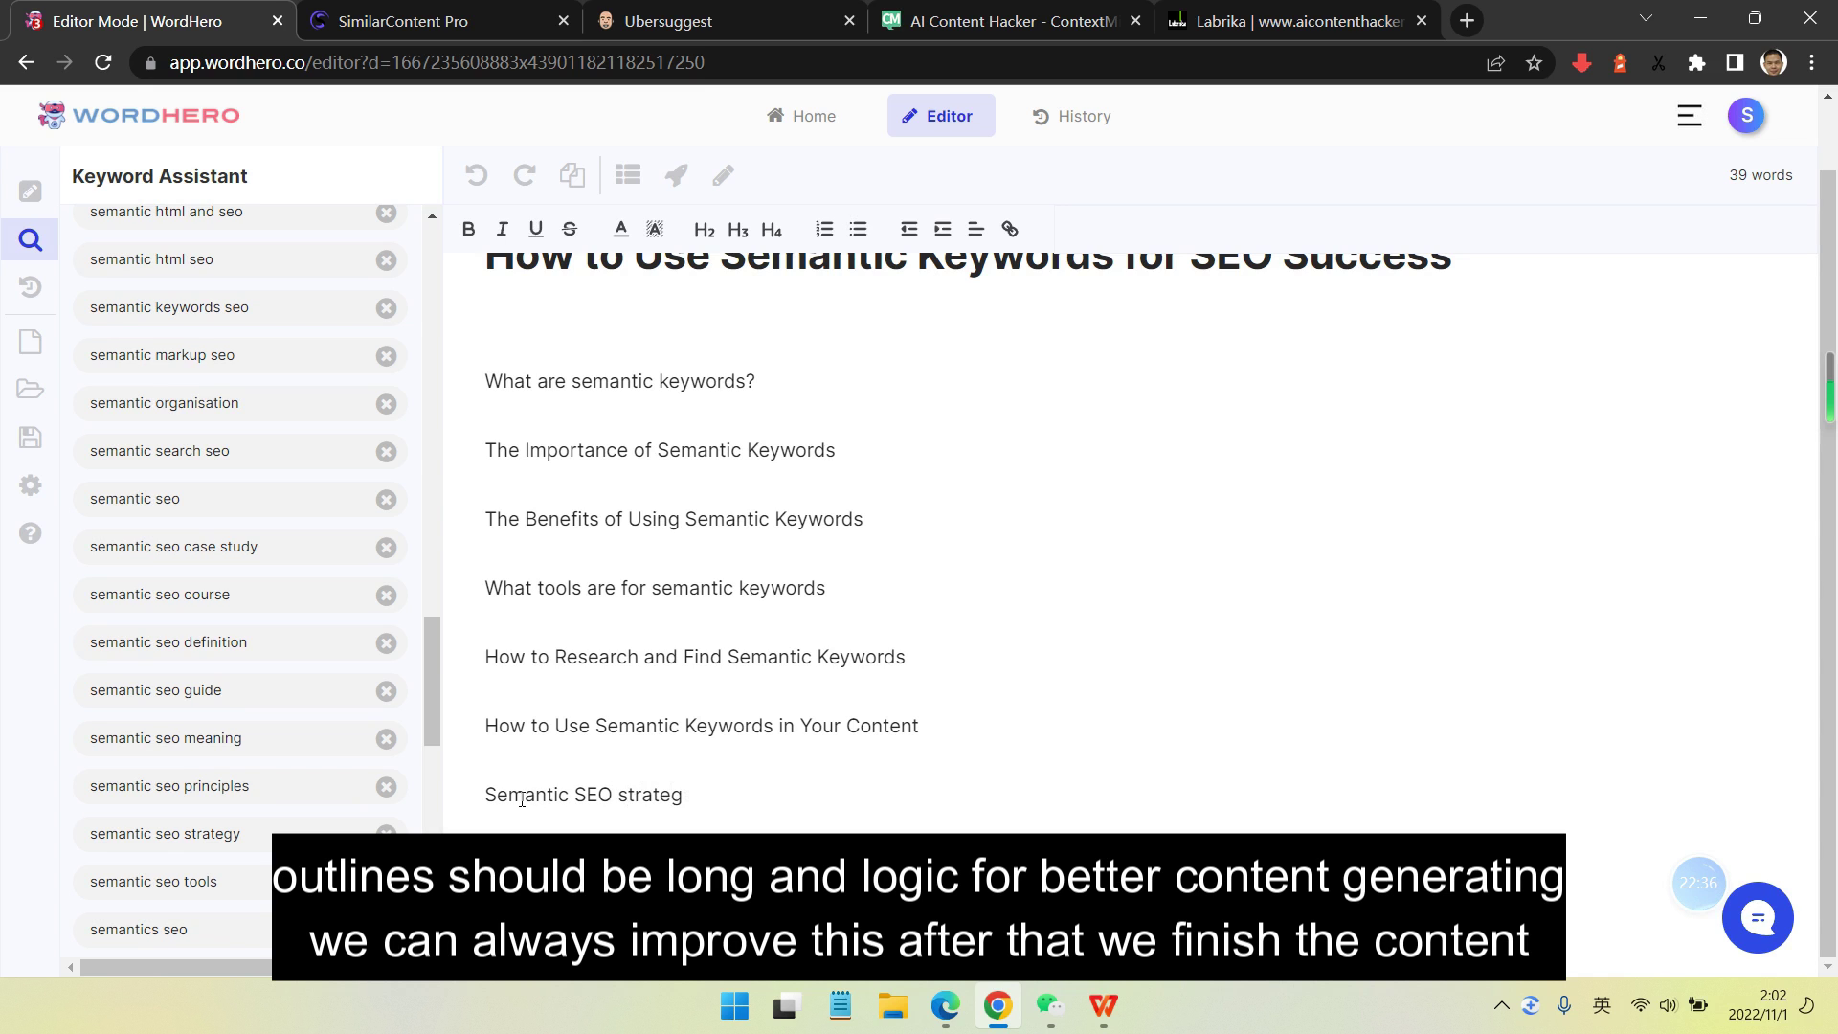
scroll(691, 681, "up", 1)
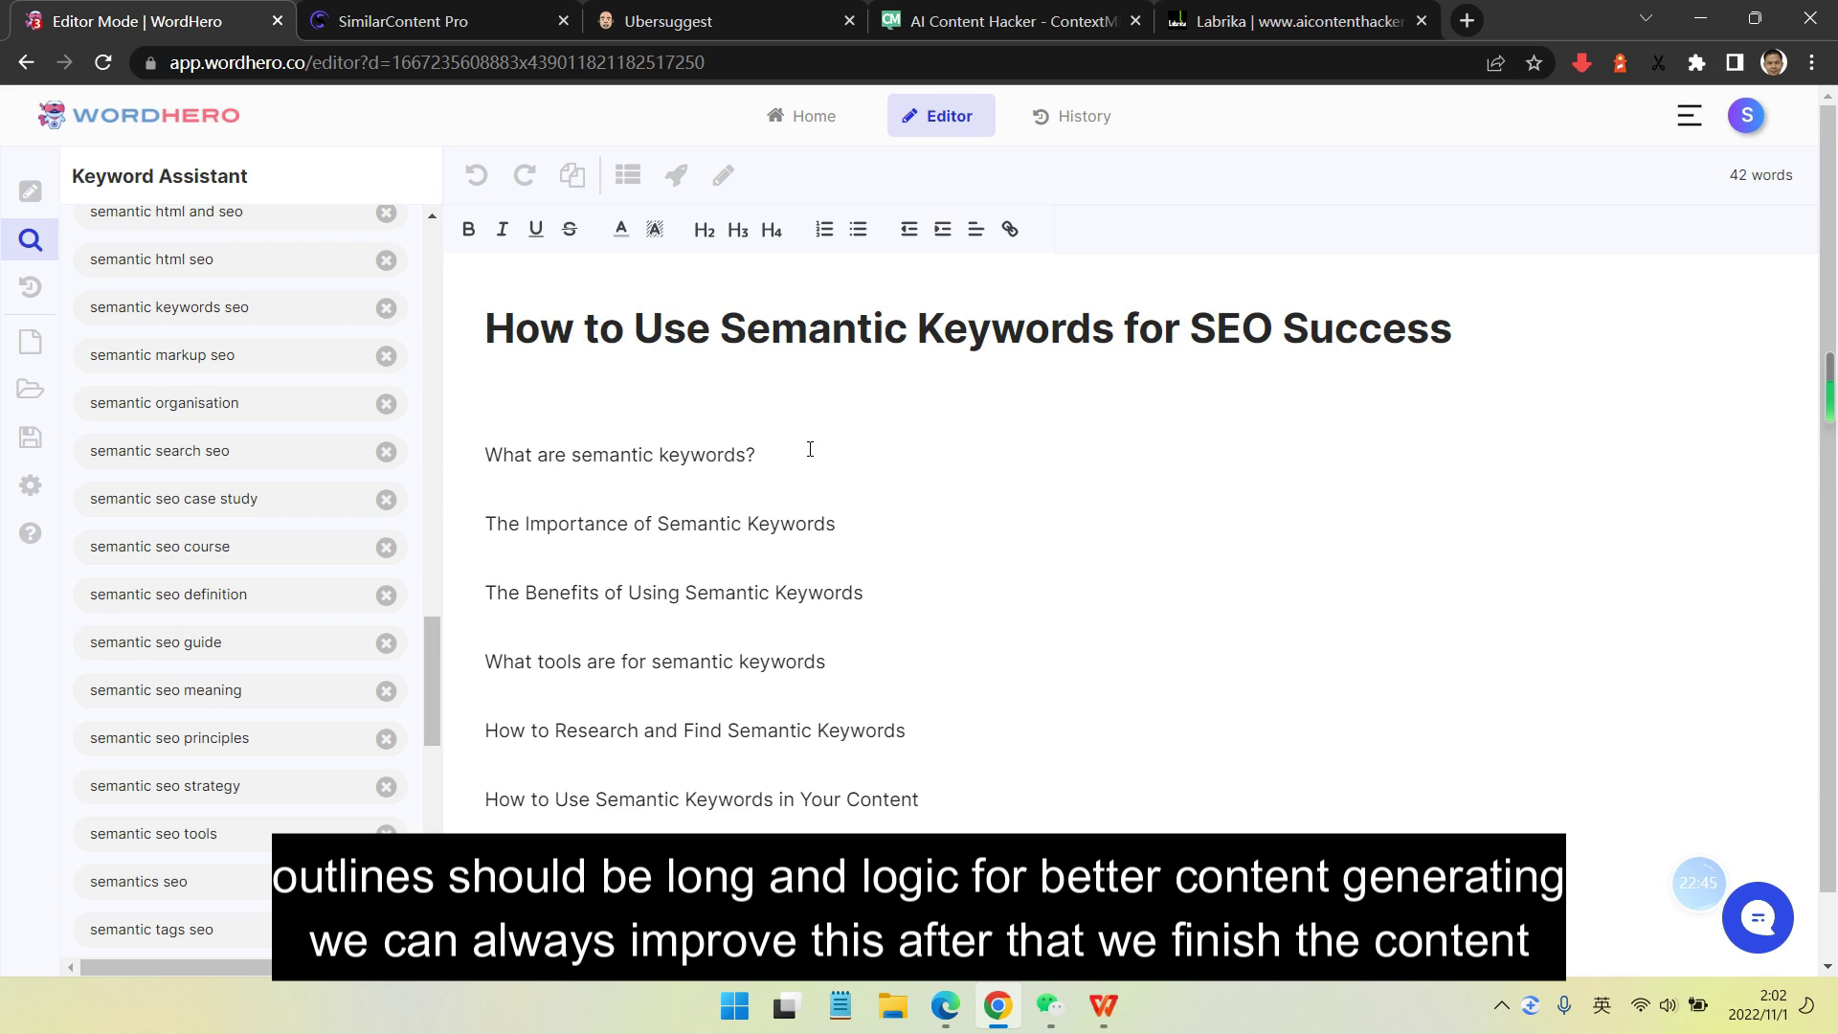
scroll(813, 468, "down", 1)
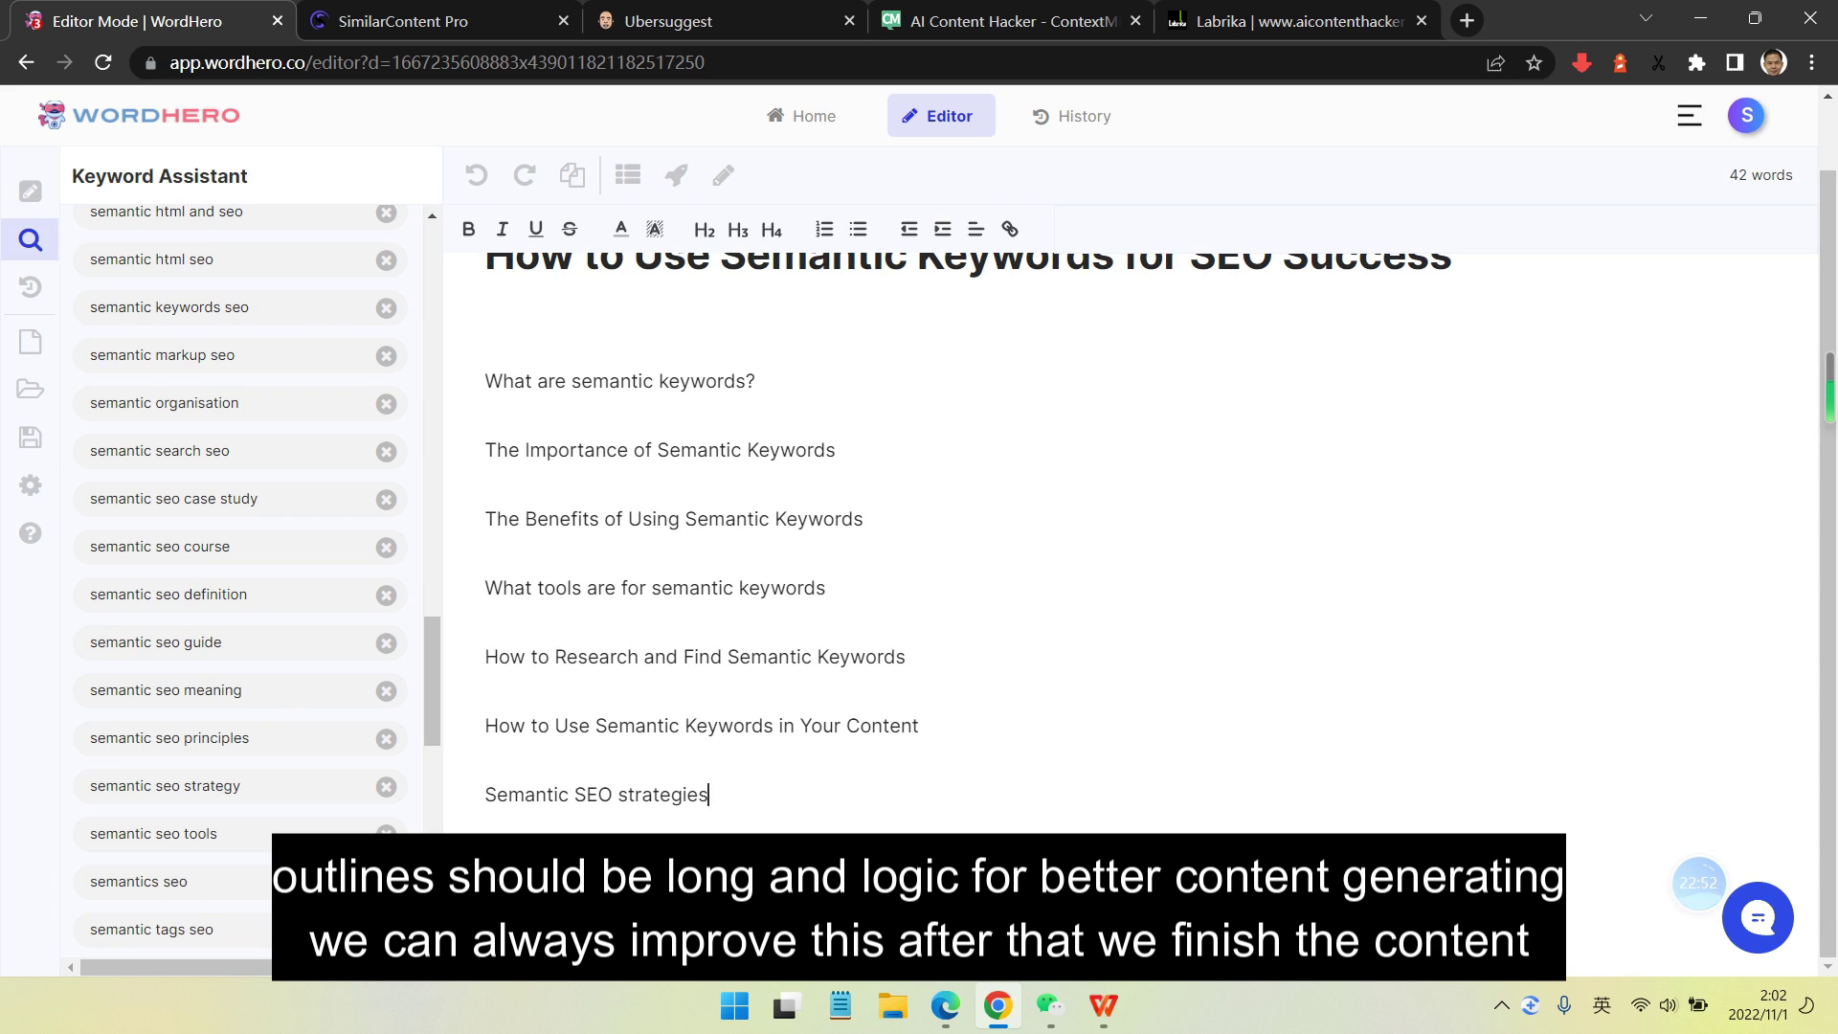
left_click(551, 801)
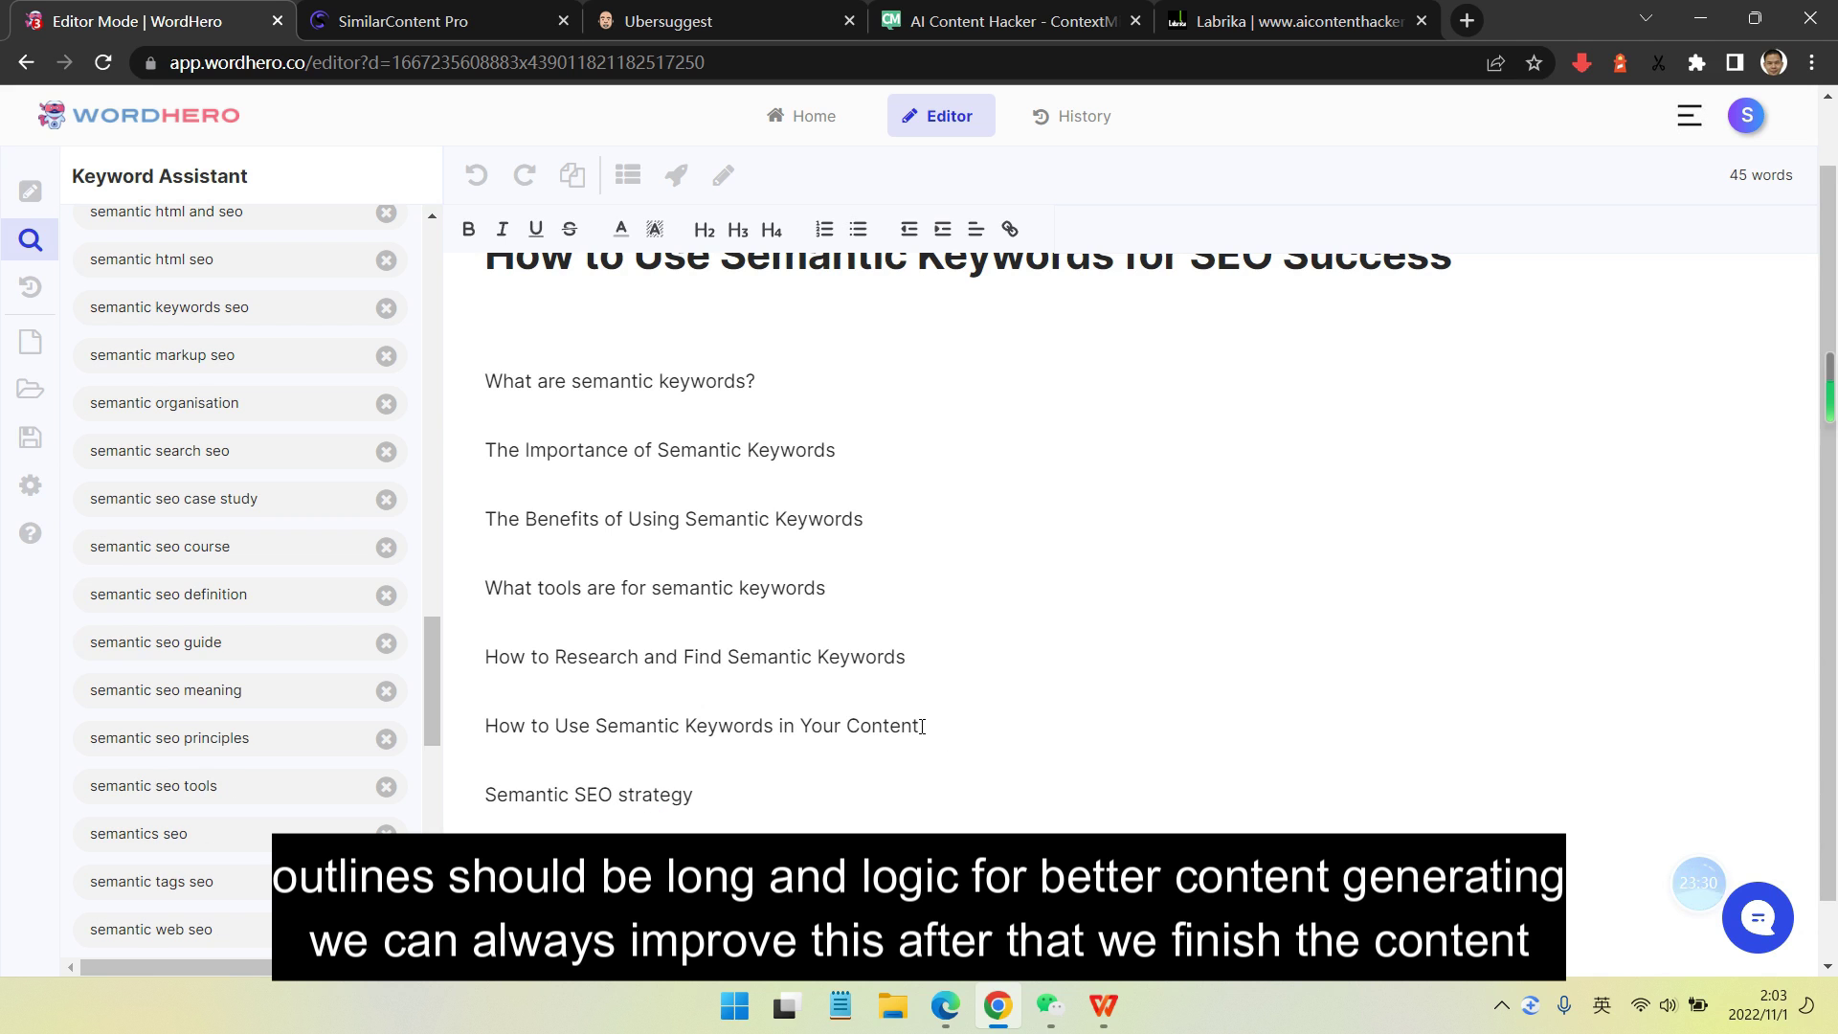
- Review the extended outline from "What are semantic keywords?" down to "Semantic SEO tools"
left_click_drag(487, 377, 754, 770)
left_click(755, 772)
left_click(489, 793)
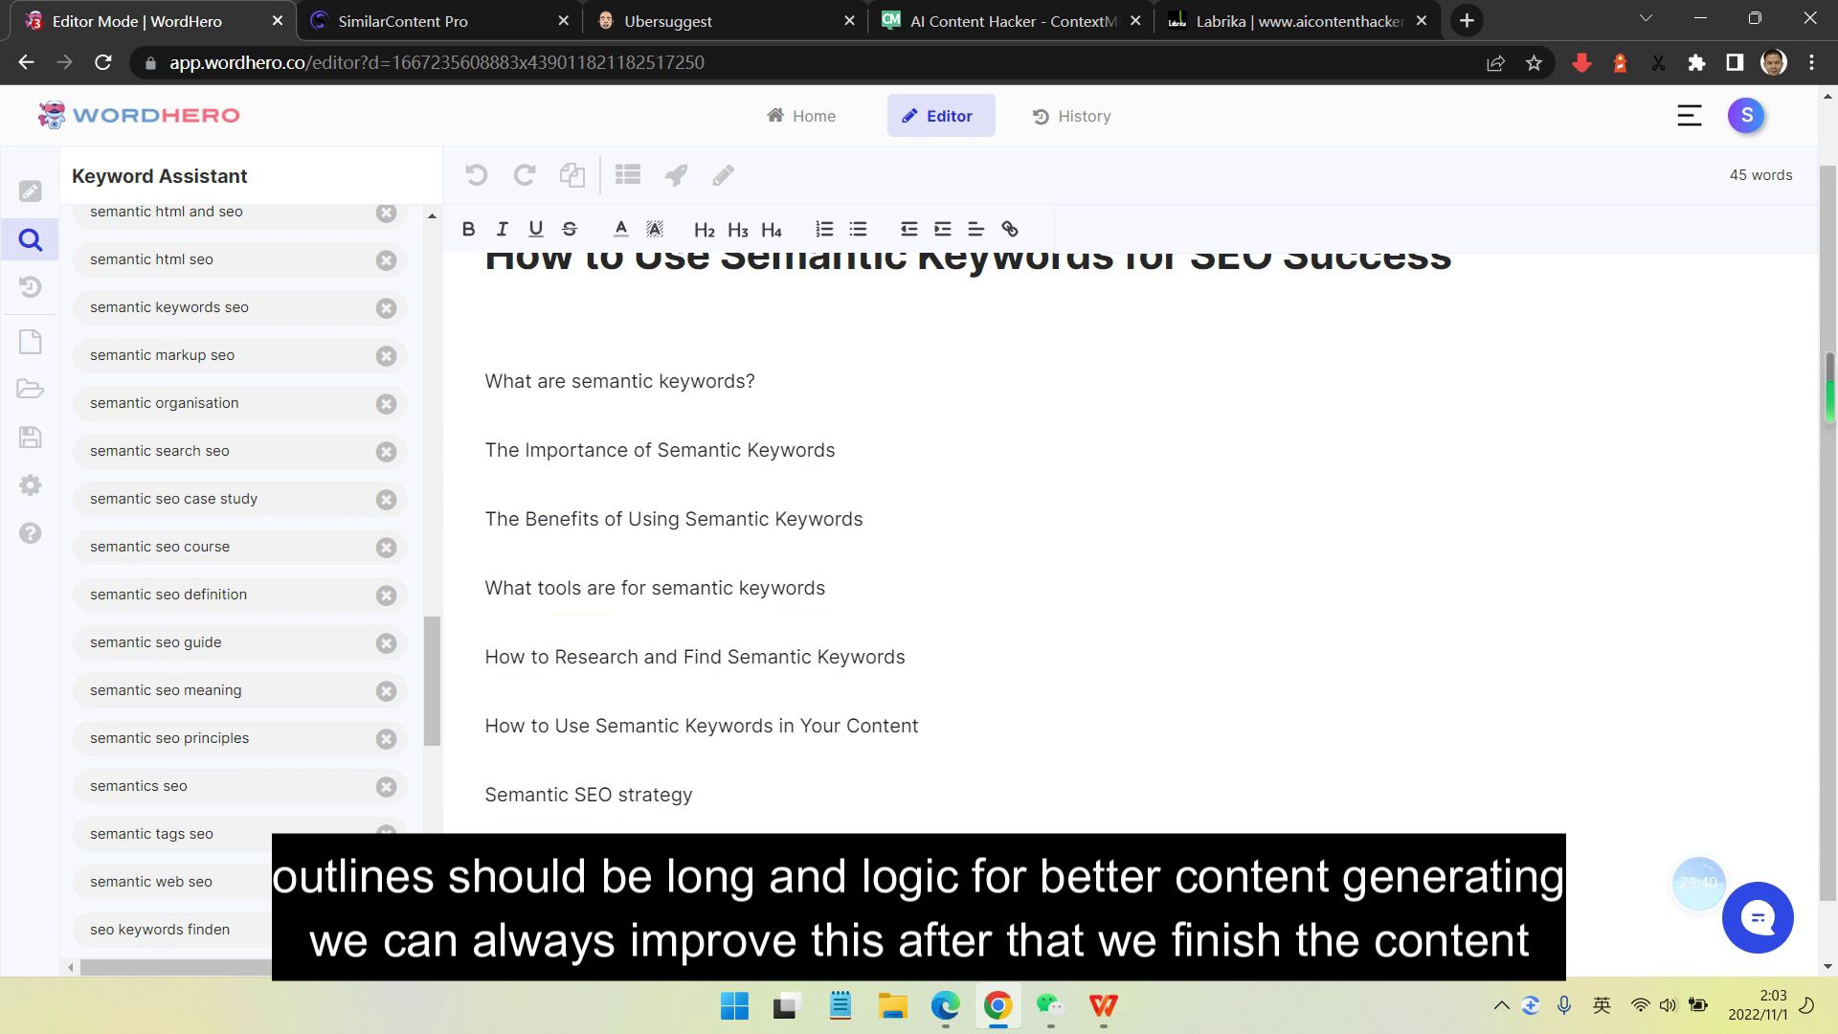
scroll(662, 786, "up", 1)
scroll(662, 791, "down", 2)
left_click_drag(664, 795, 460, 796)
left_click(662, 794)
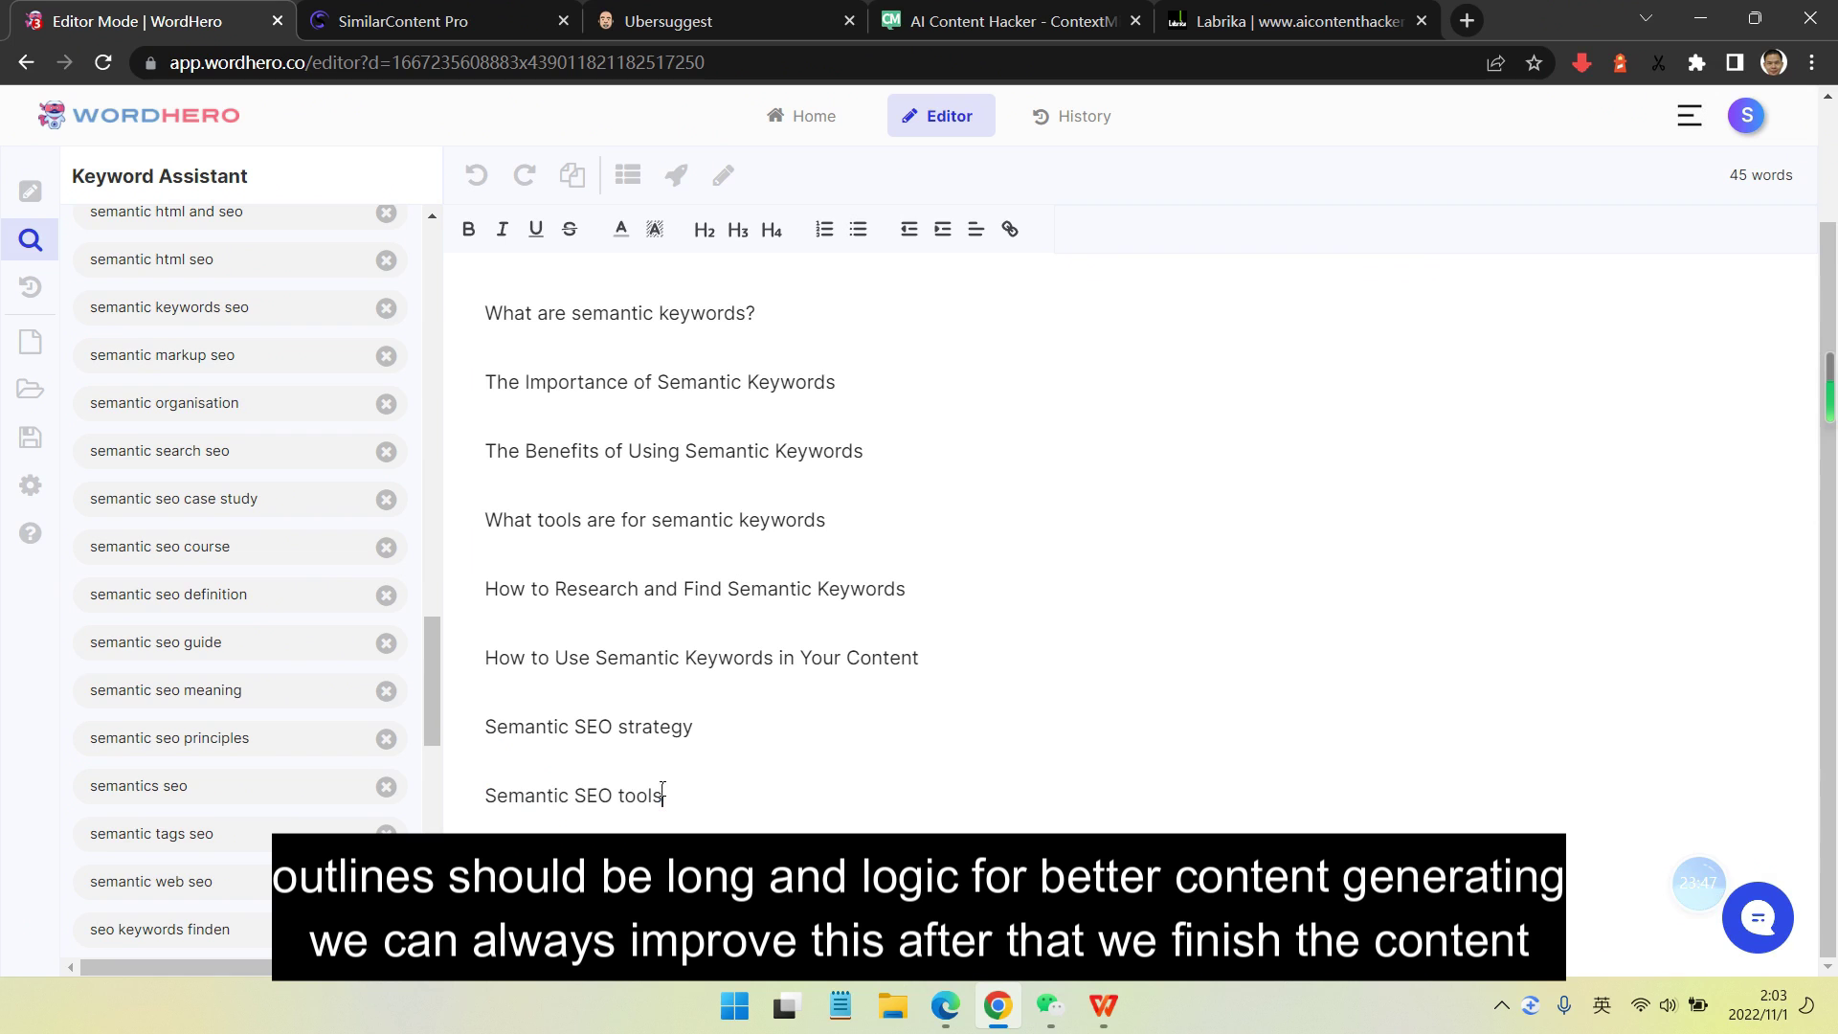
scroll(687, 787, "up", 2)
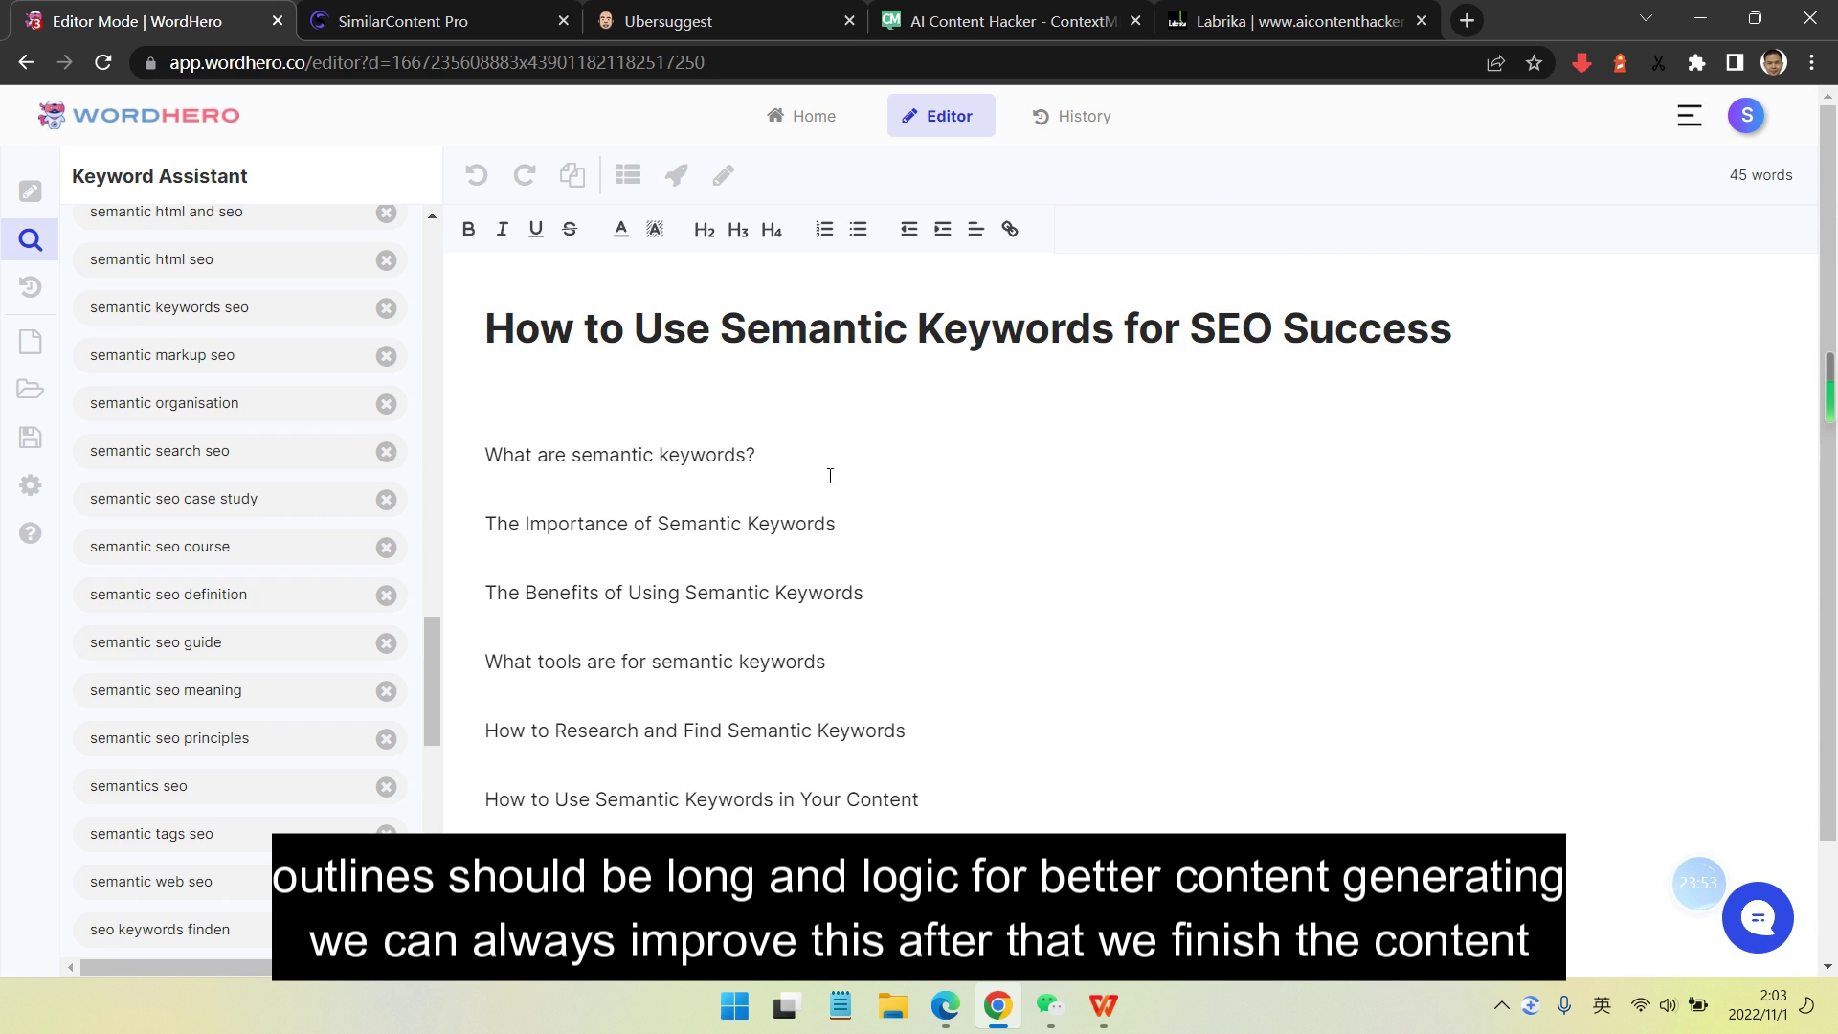
scroll(739, 555, "down", 2)
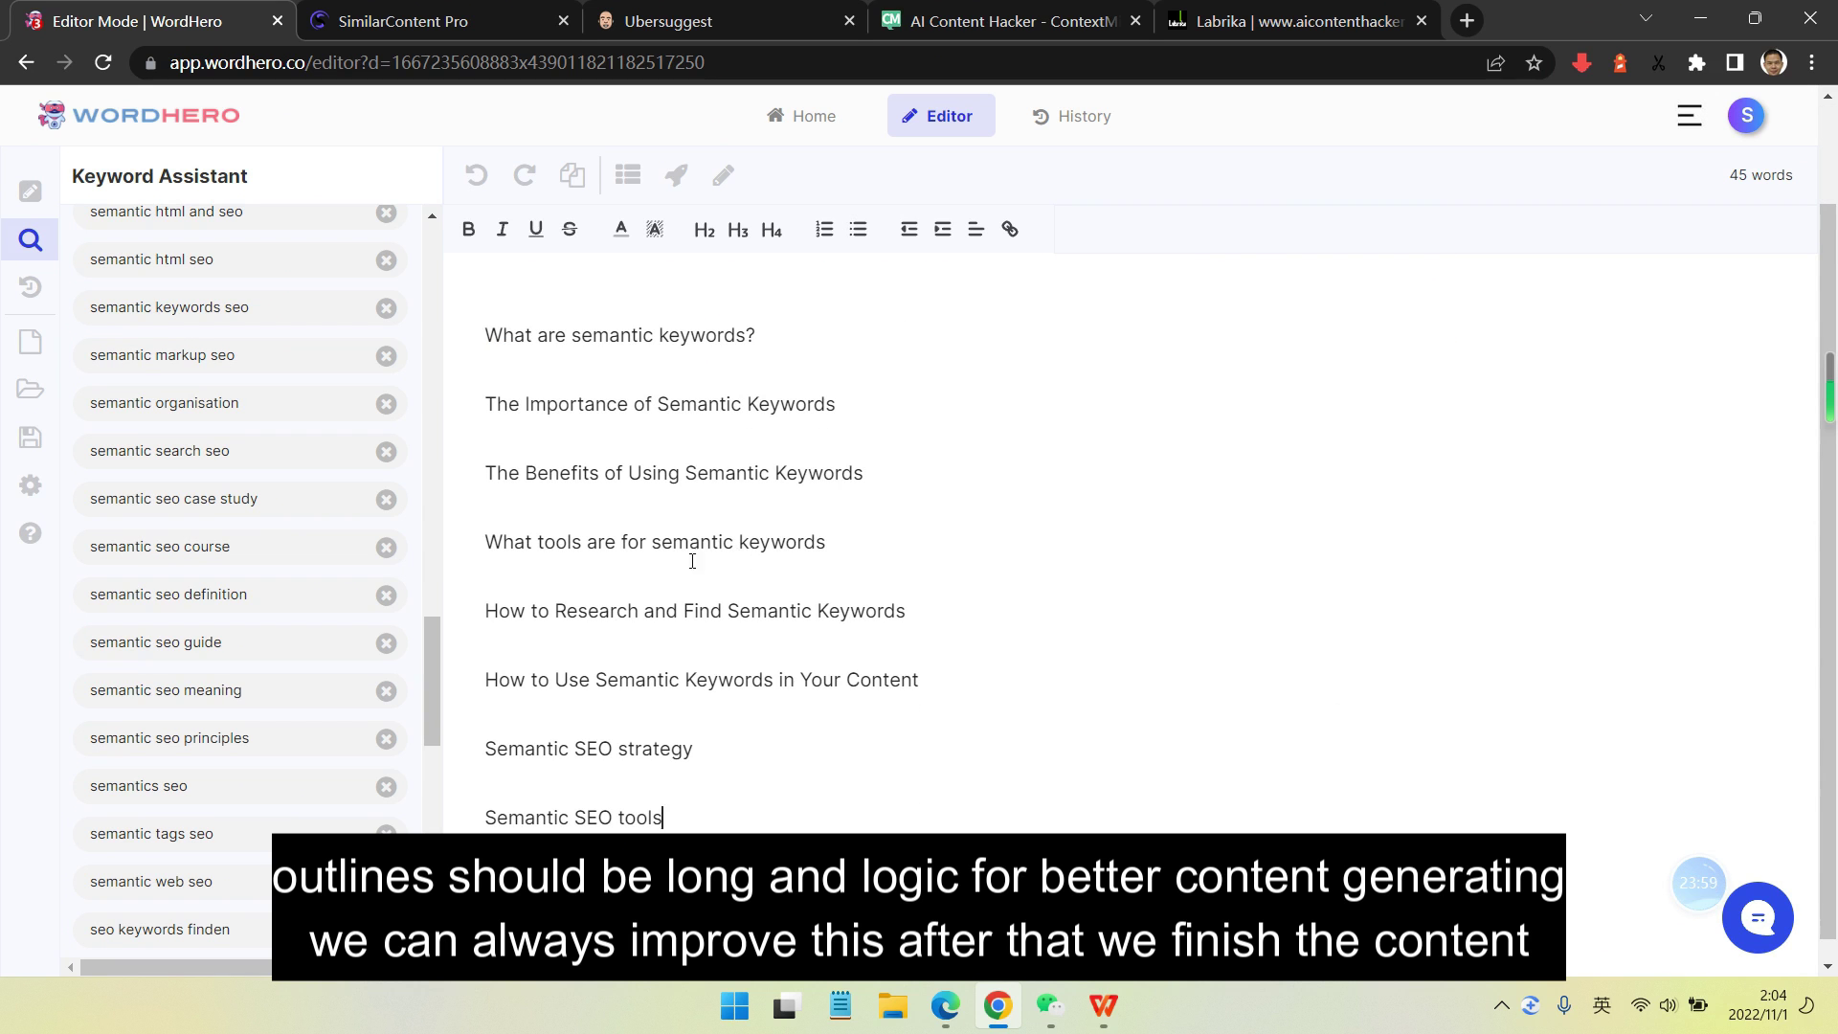
- Generate blog paragraphs for the heading "What are semantic keywords?" and look through the keyword list meanwhile
scroll(692, 560, "up", 2)
left_click_drag(769, 473, 376, 469)
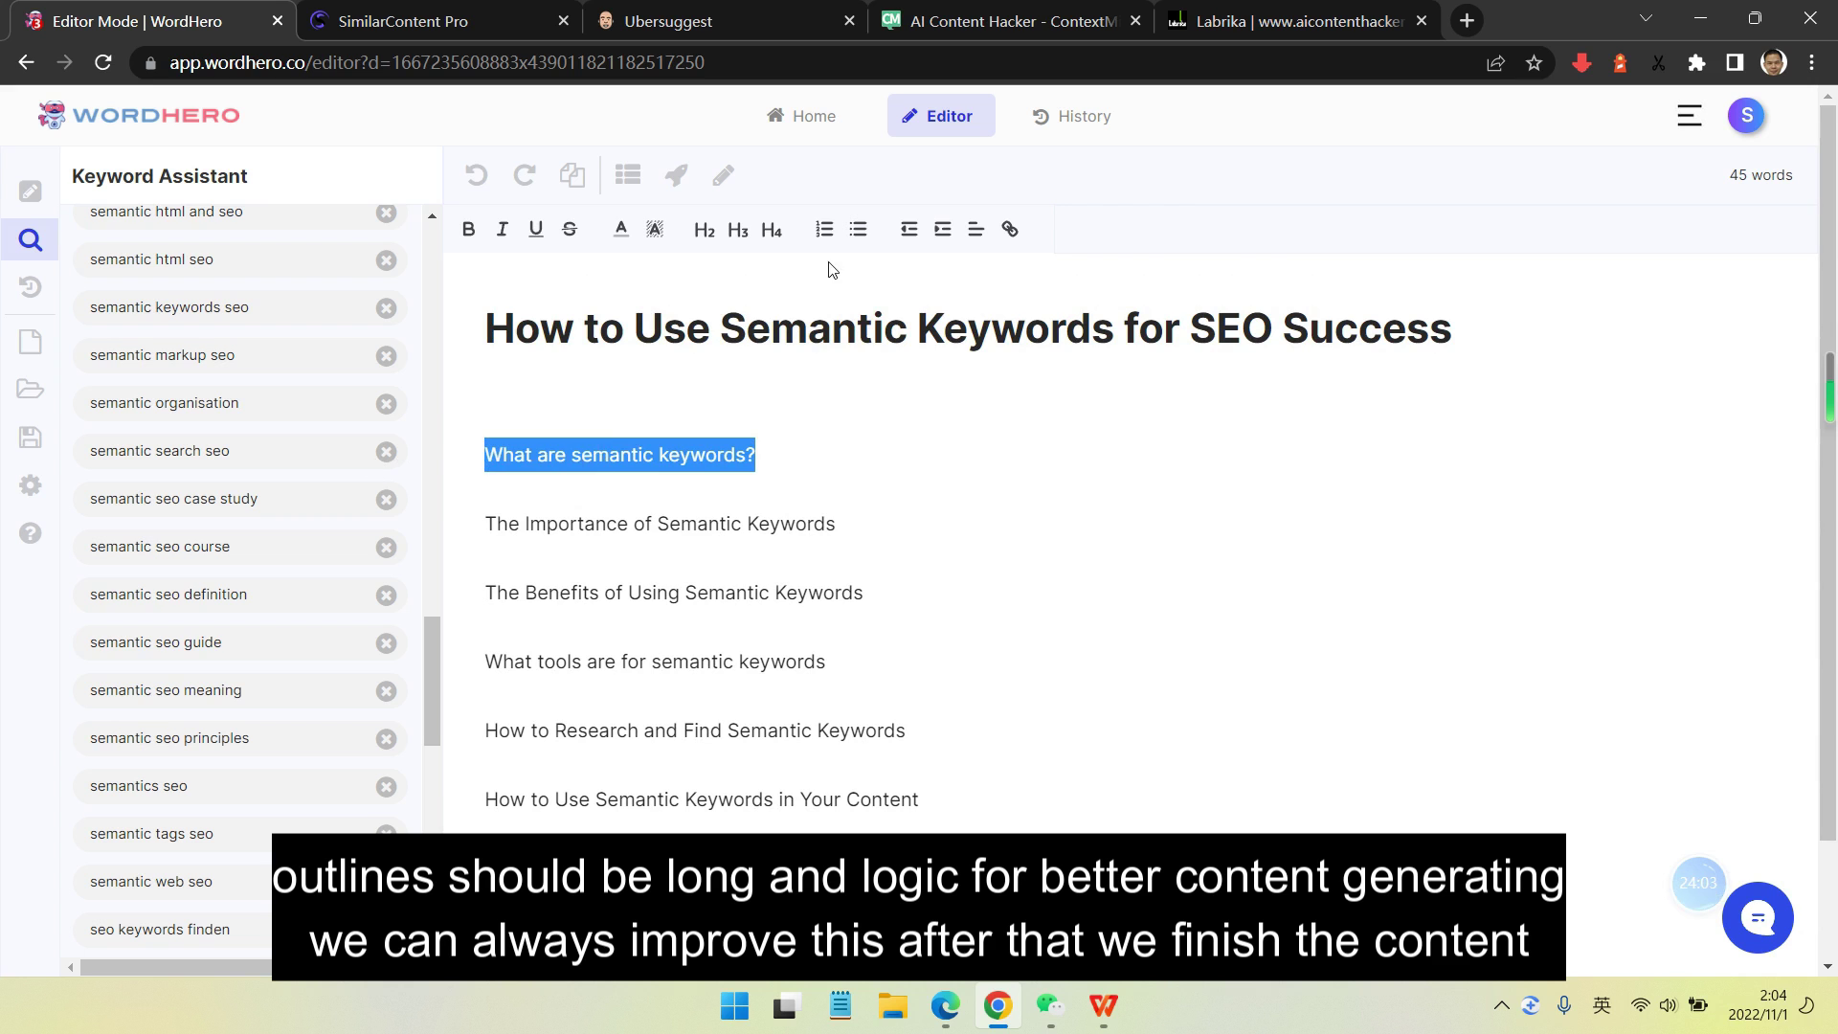
left_click(681, 179)
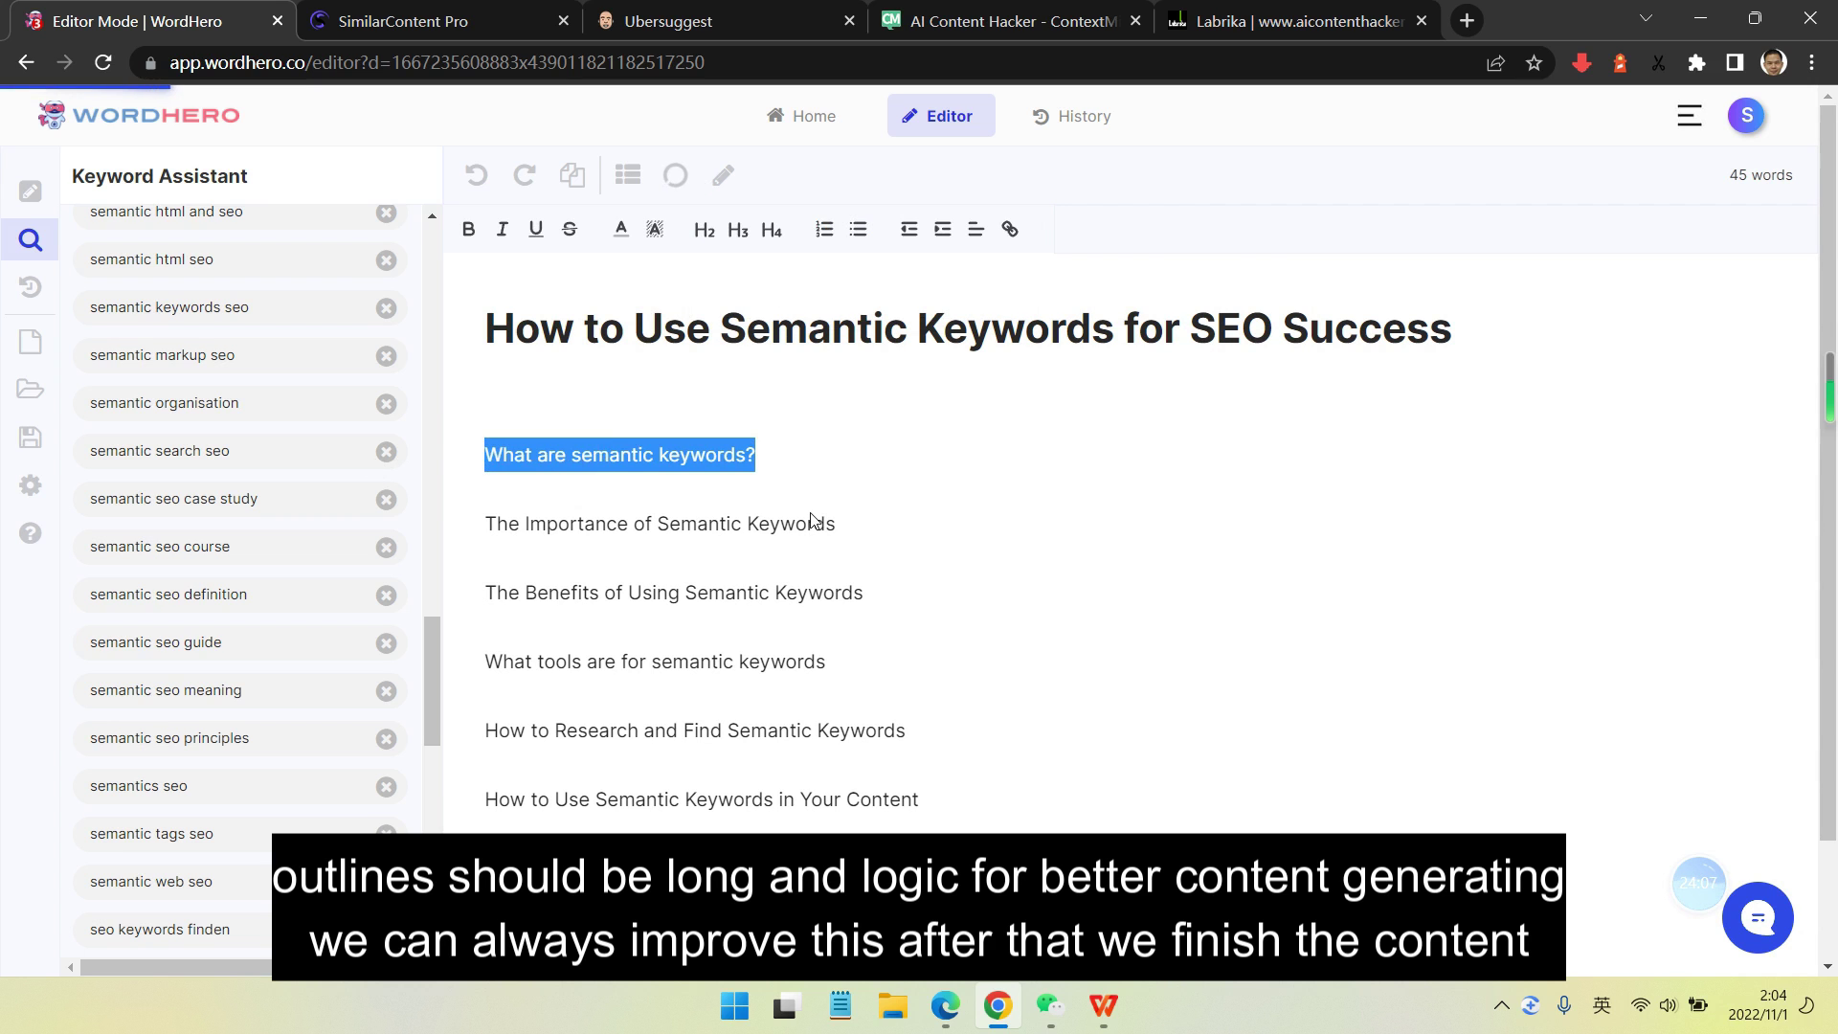
scroll(414, 577, "down", 4)
scroll(415, 577, "down", 6)
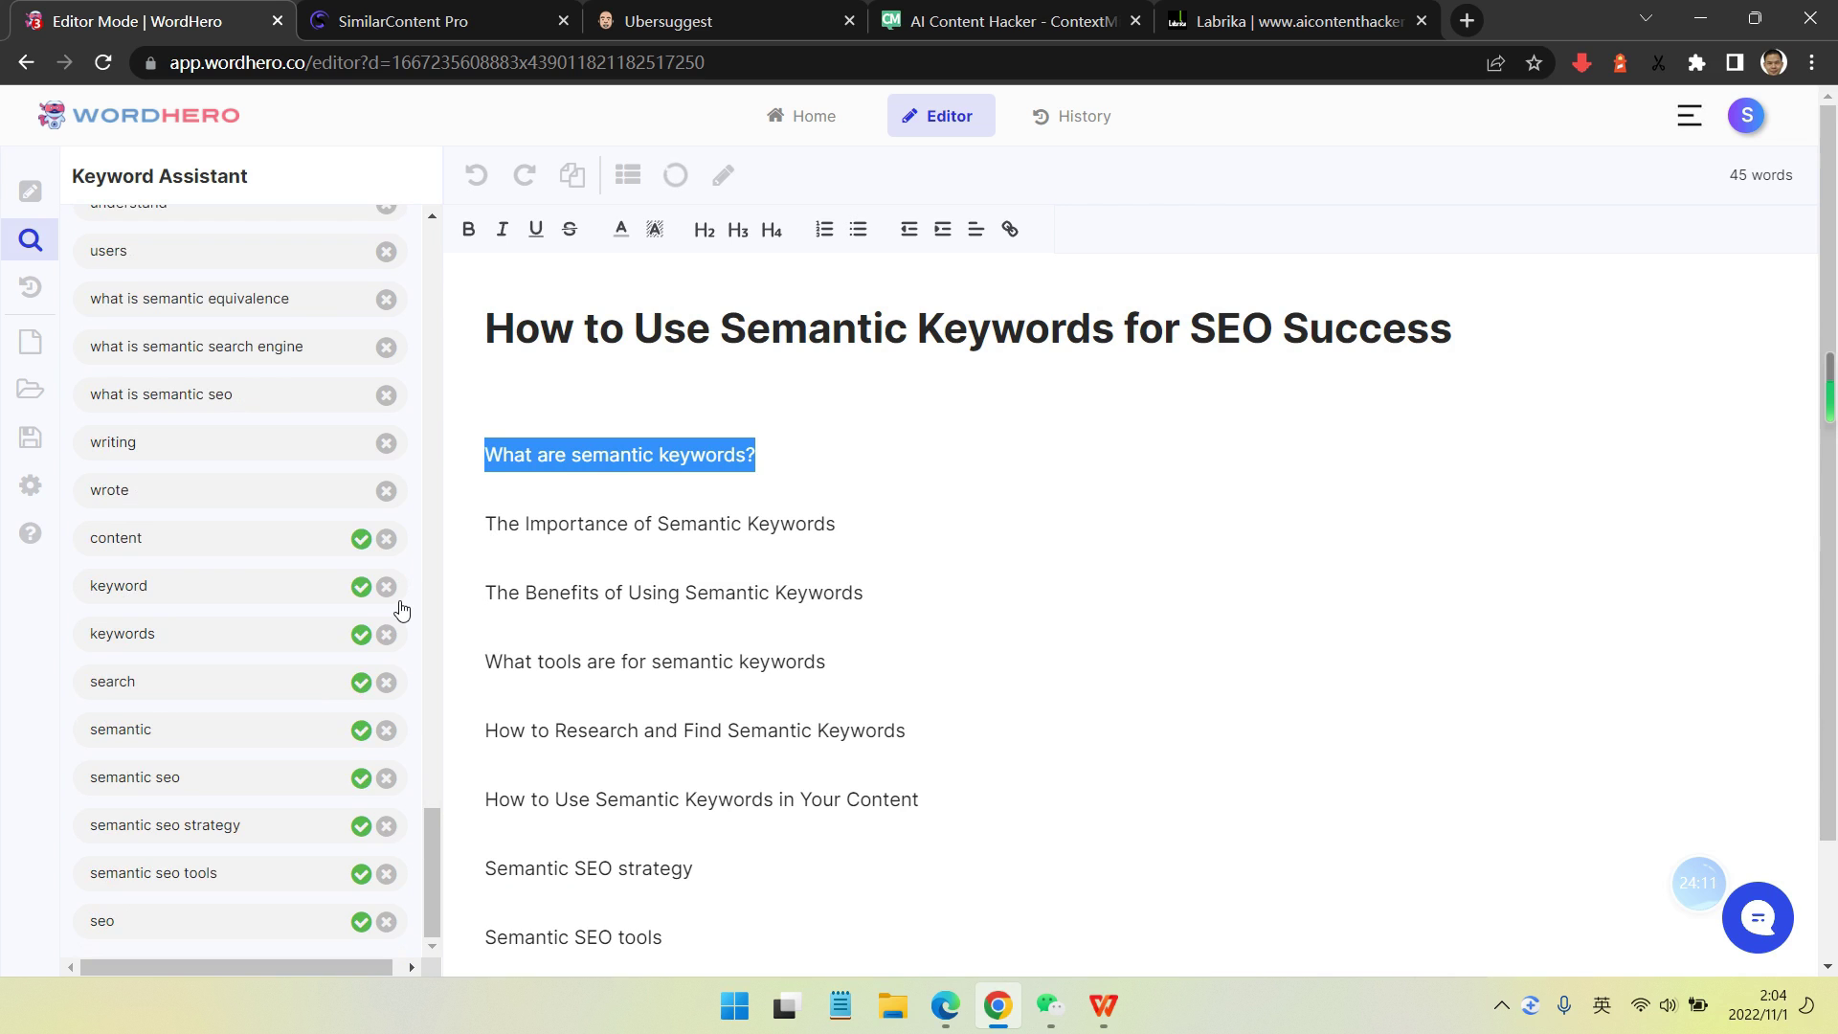
scroll(401, 610, "up", 2)
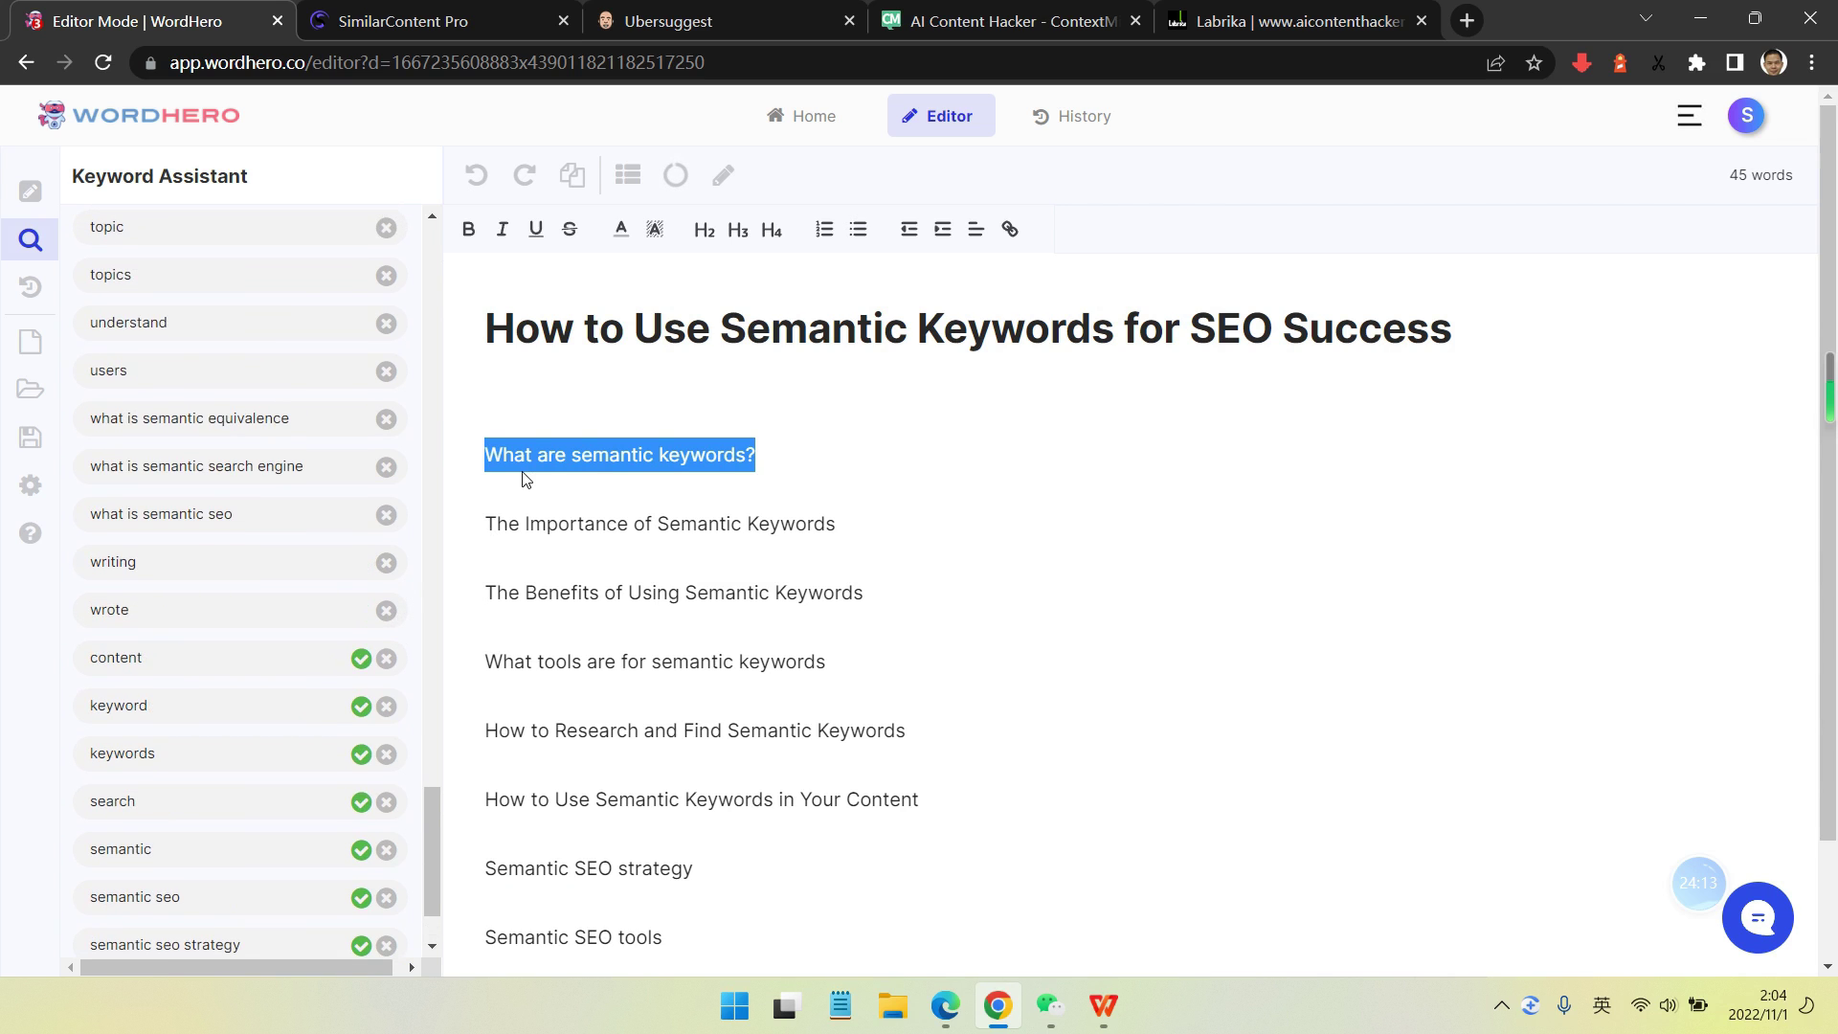
key("ctrl+Return")
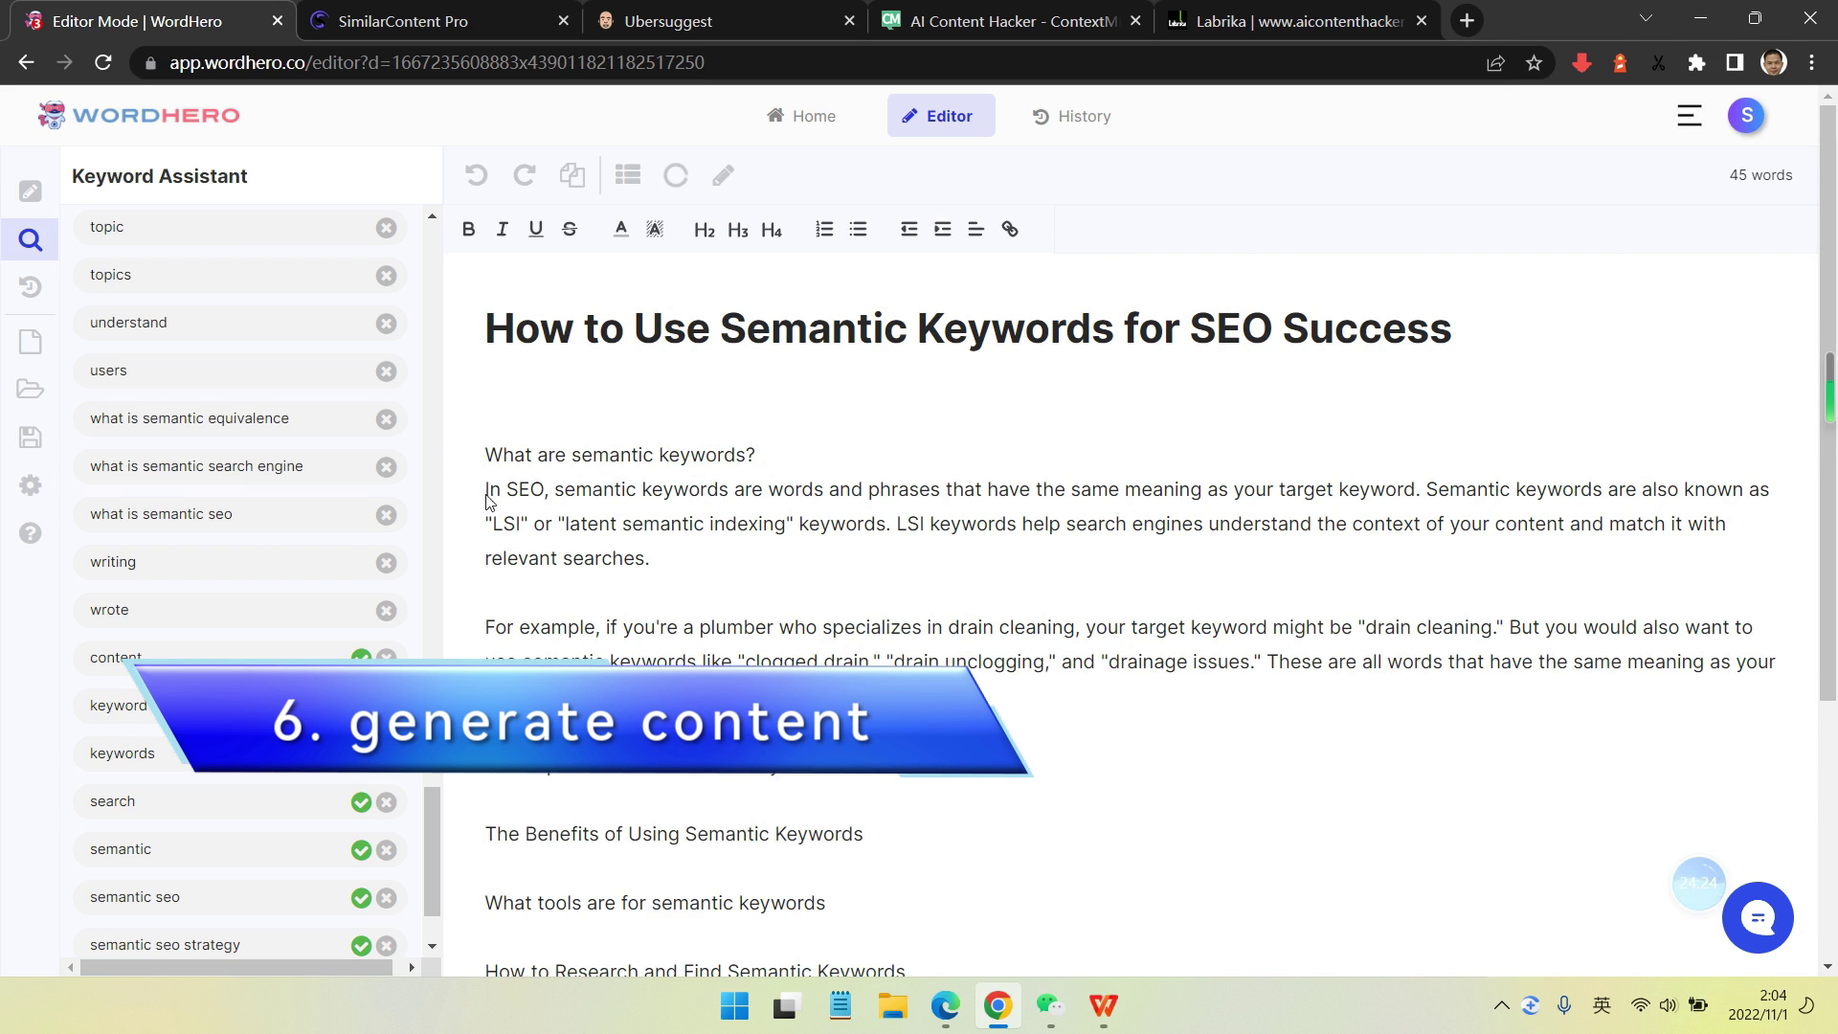
- Format "What are semantic keywords?" as an H2 heading, insert a blank line below it, and check the included keywords
left_click(765, 489)
triple_click(784, 453)
left_click(705, 230)
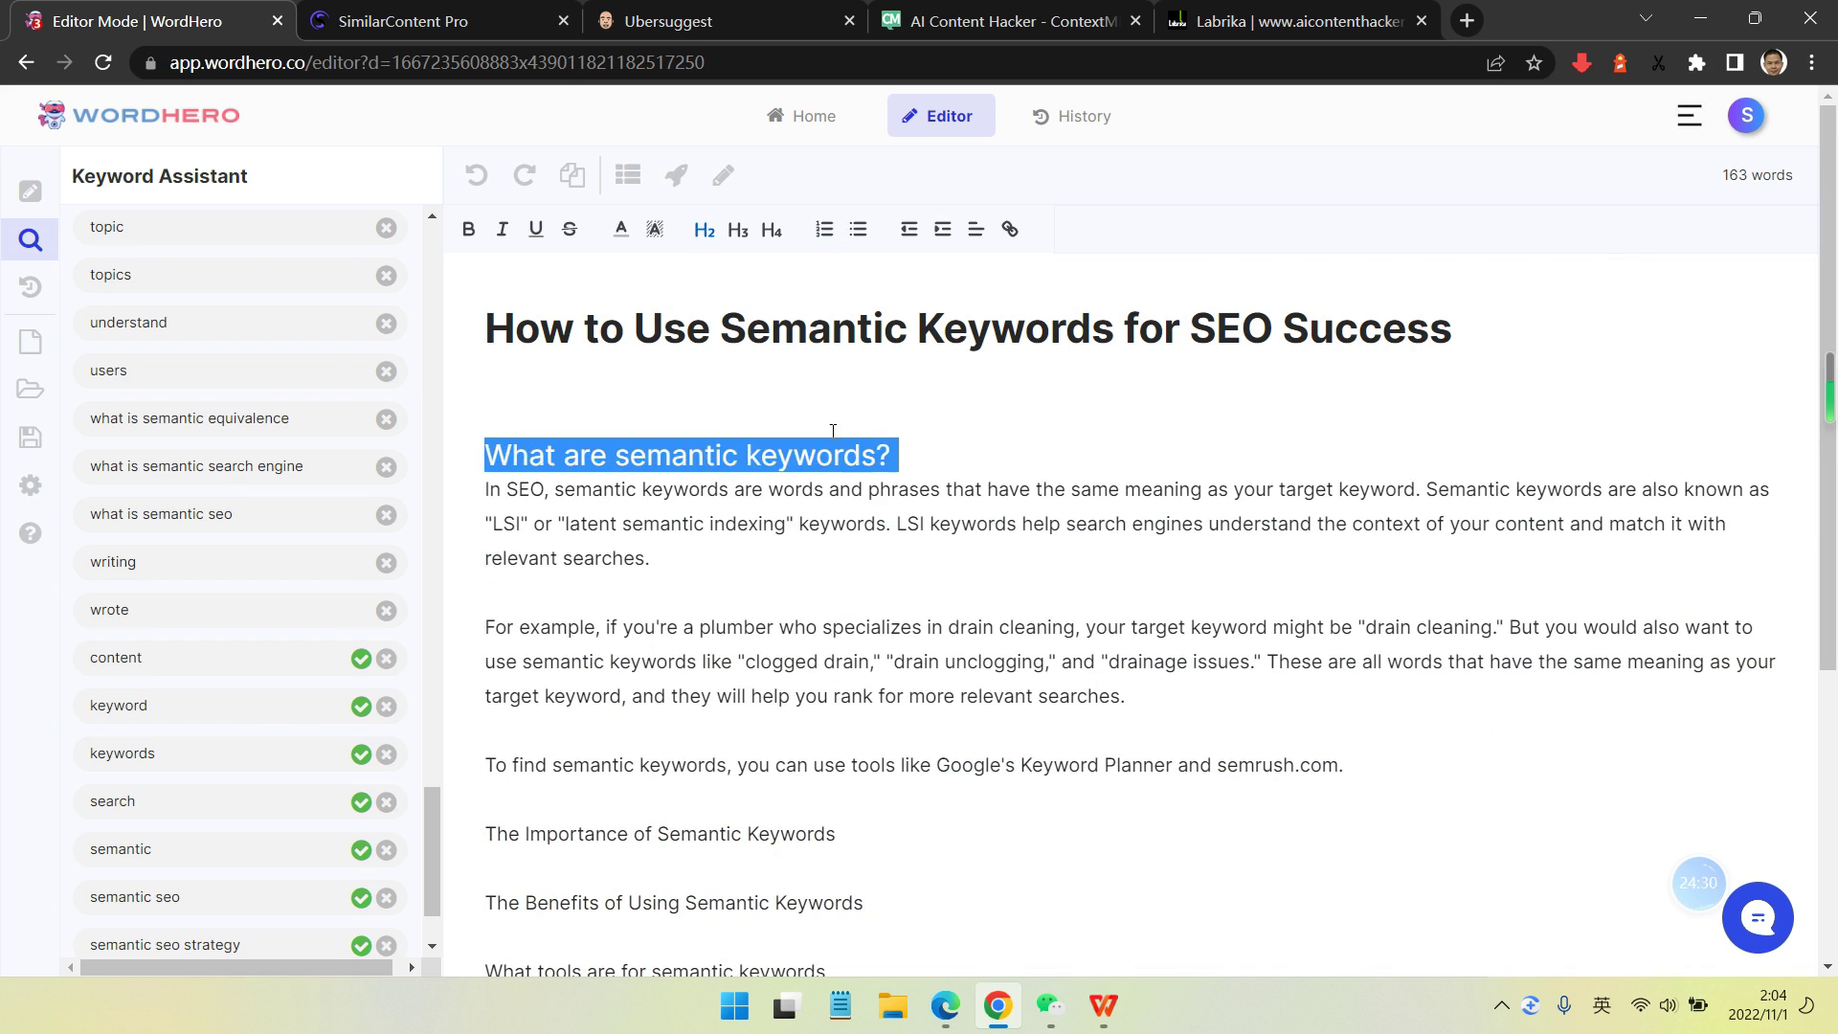
left_click(924, 451)
scroll(369, 520, "up", 4)
scroll(288, 632, "down", 1)
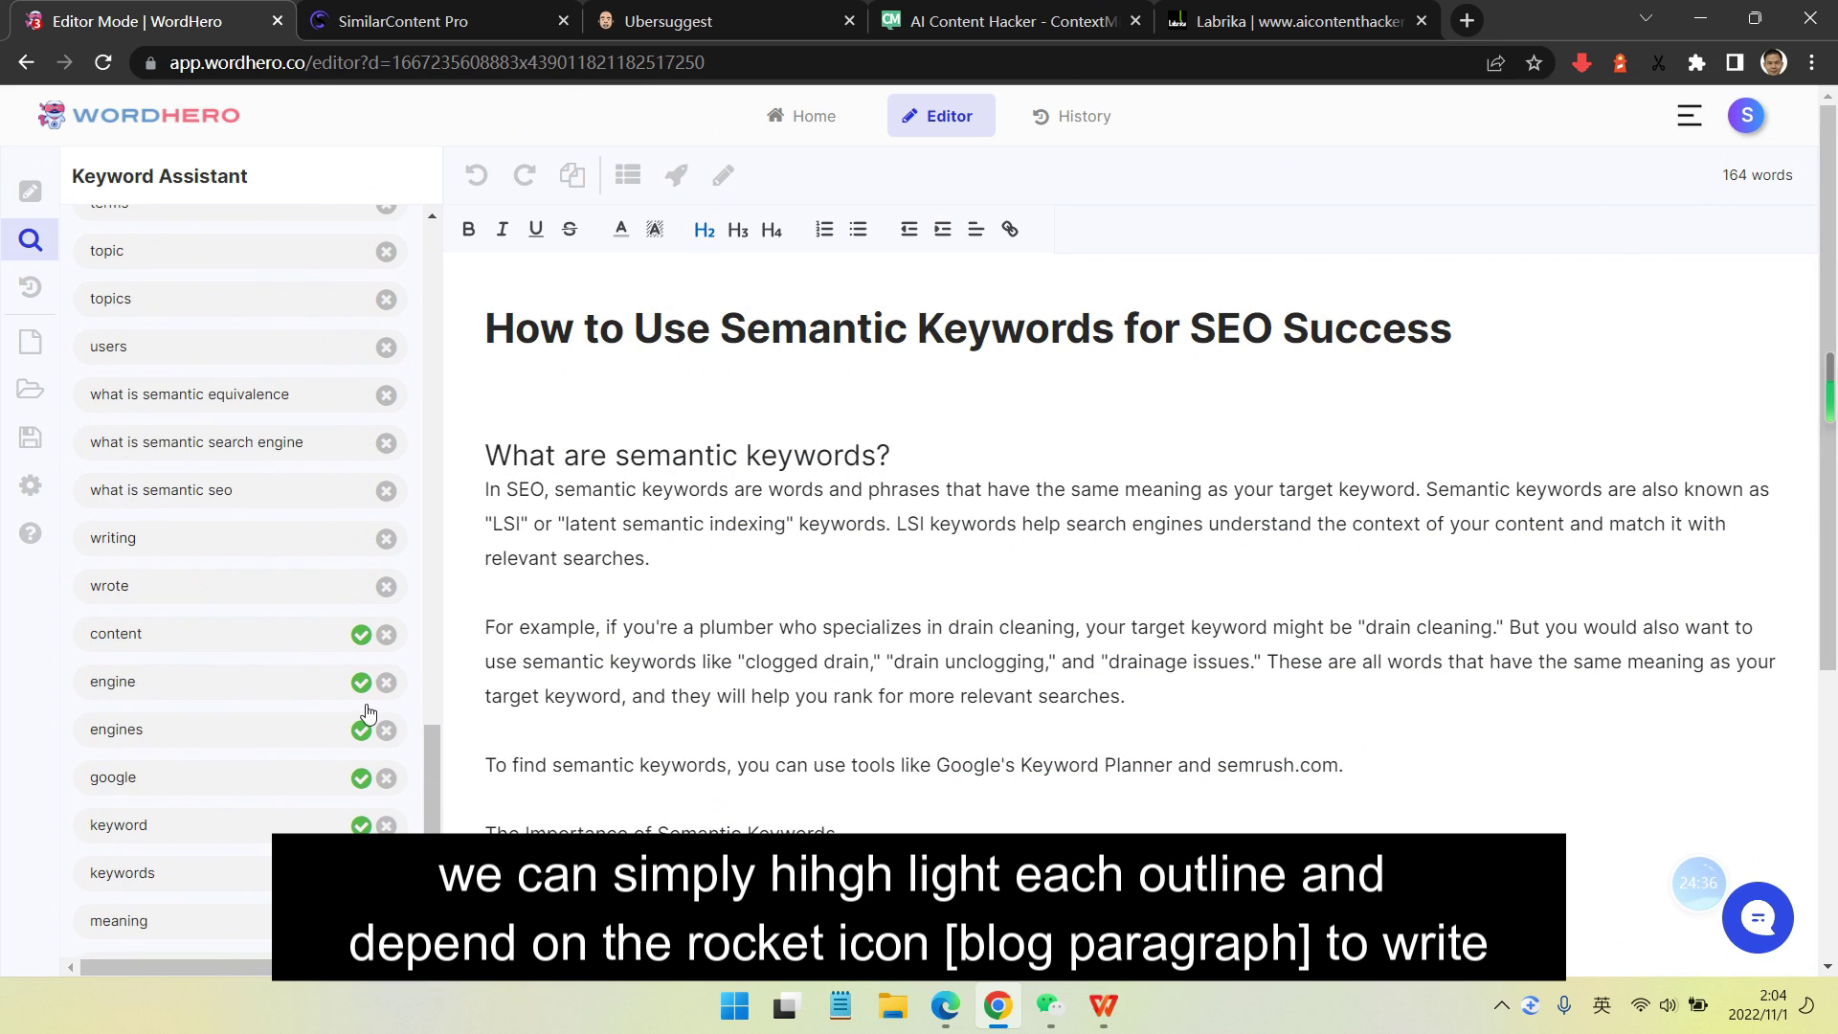
scroll(919, 575, "down", 3)
left_click(898, 510)
- Strike through "Google's Keyword Planner and semrush.com" in the last sentence of the first section
scroll(898, 510, "up", 2)
left_click_drag(937, 682, 1338, 682)
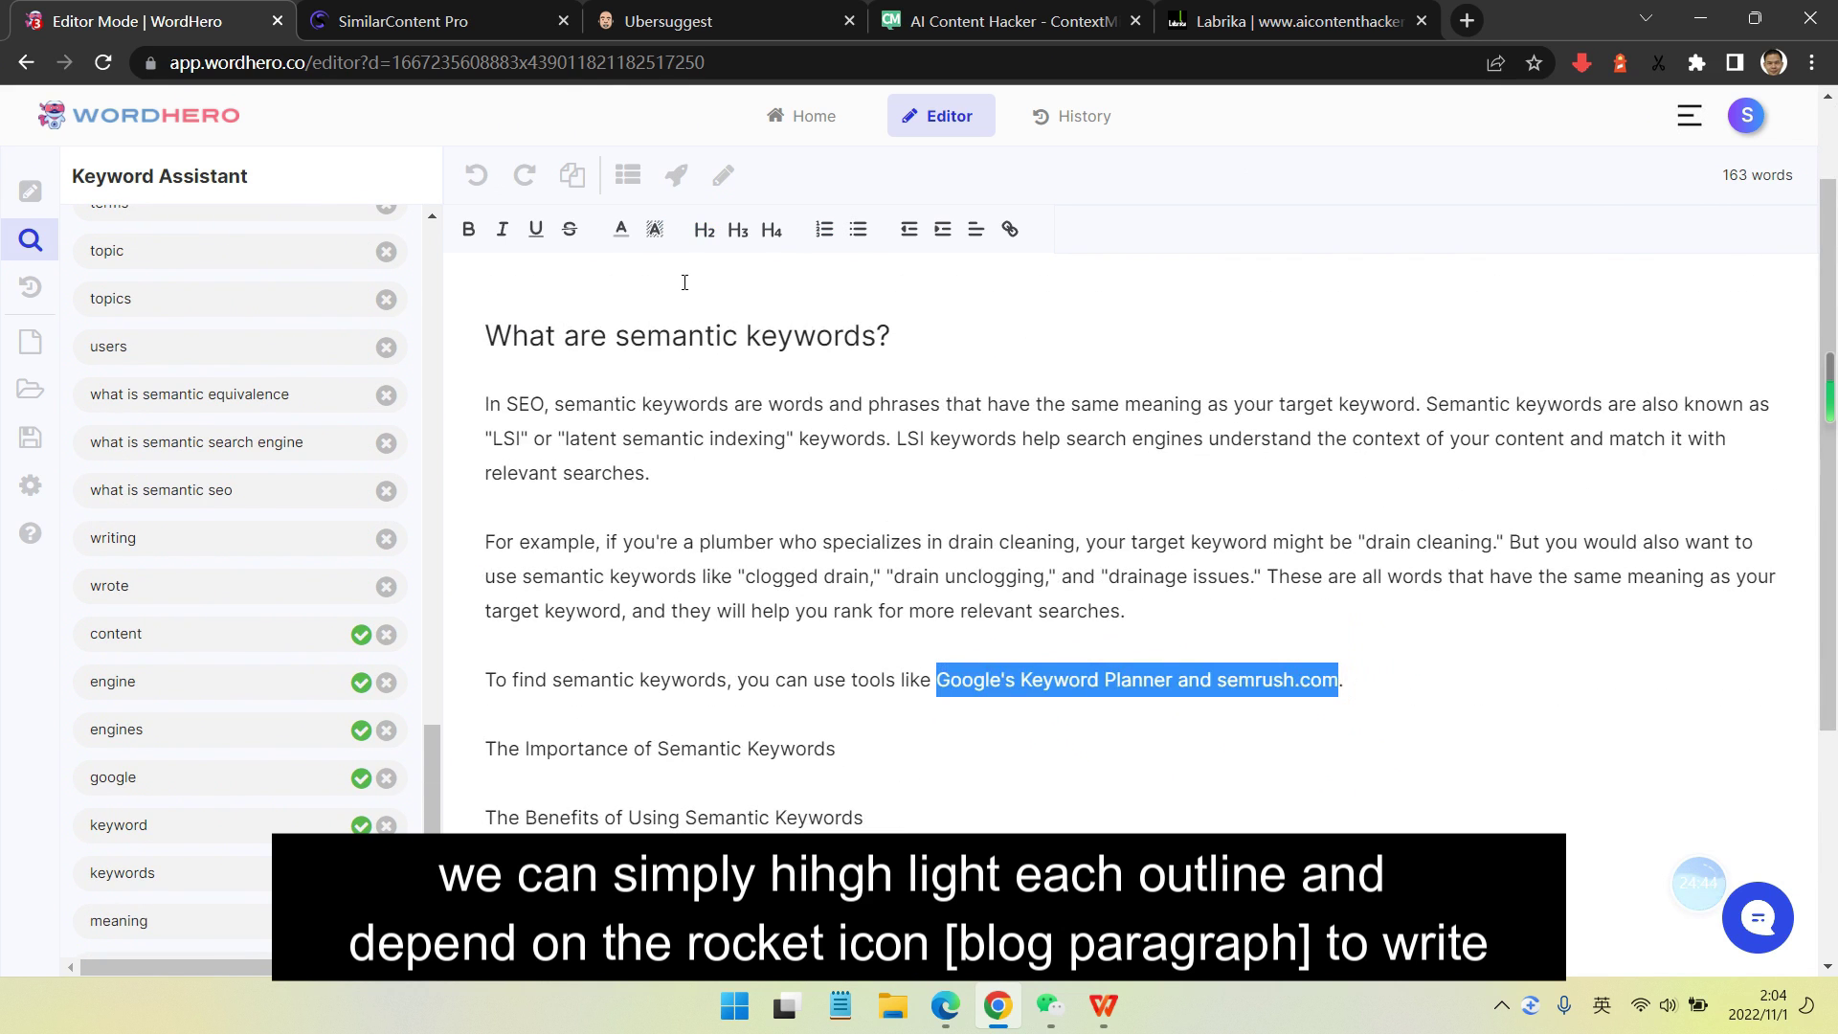
left_click(569, 230)
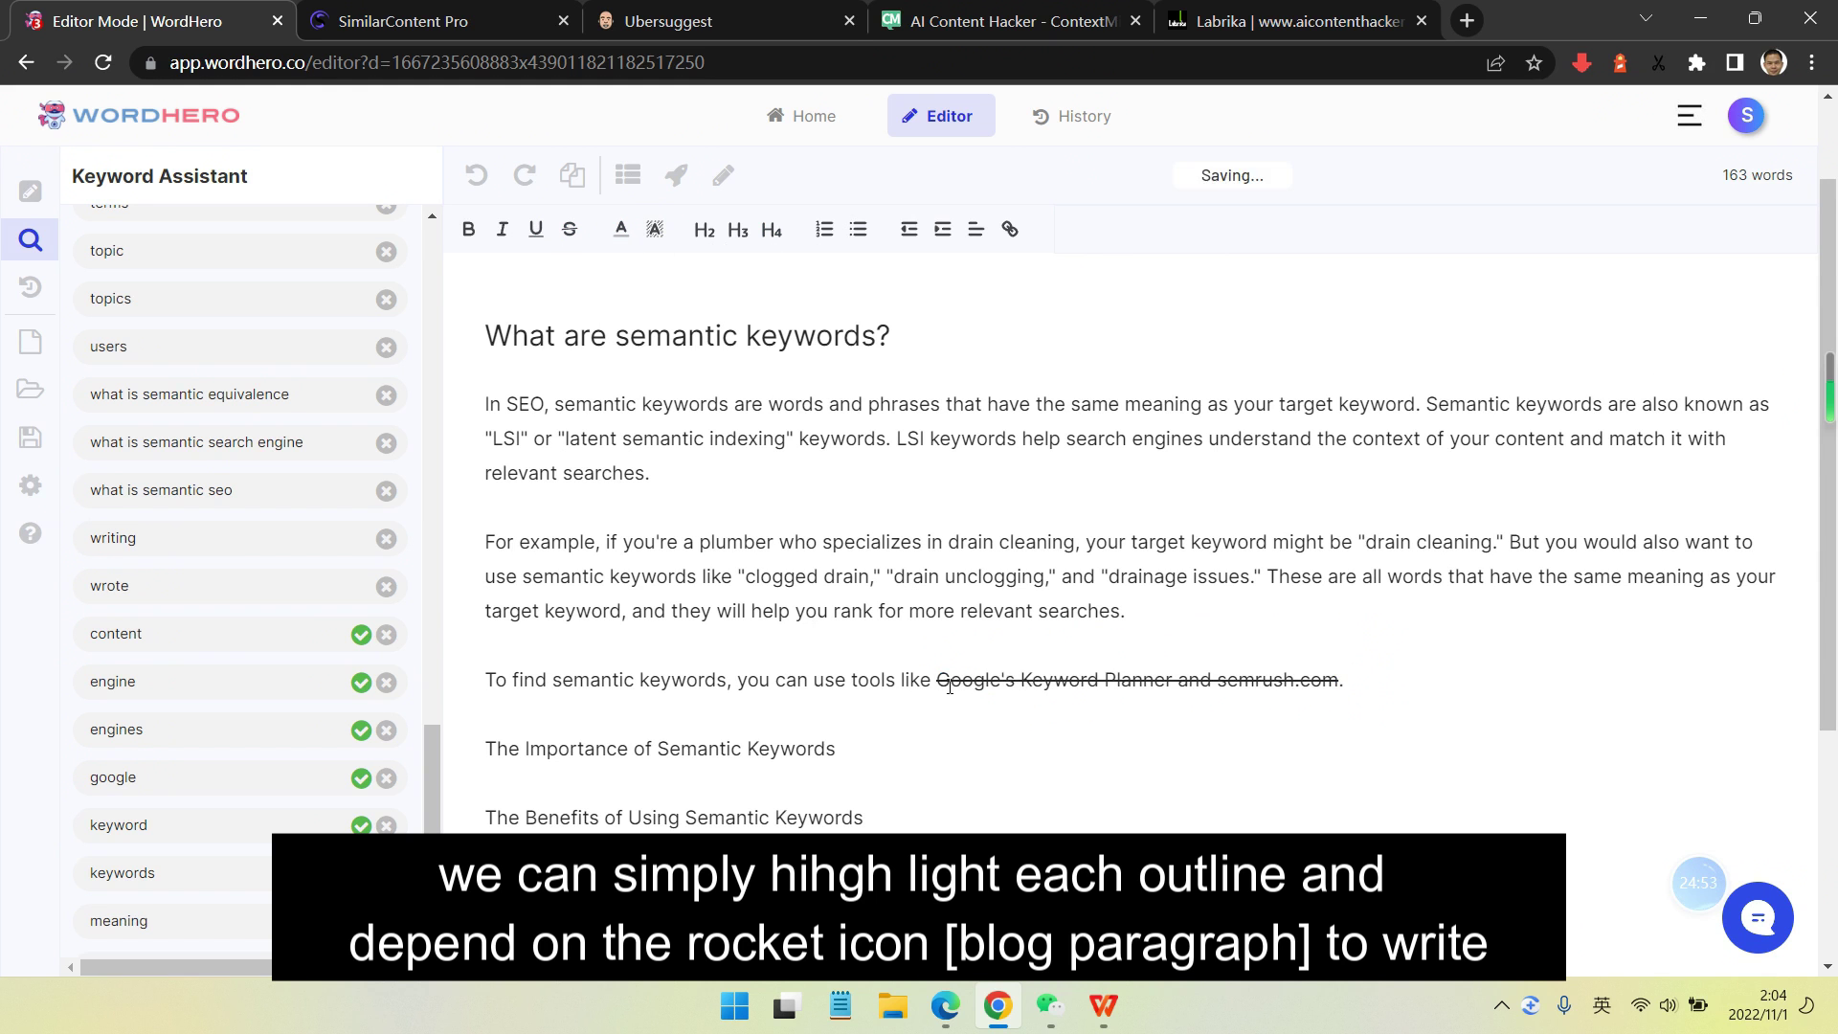
- Generate blog paragraphs for the heading "The Importance of Semantic Keywords", browsing the keyword list meanwhile
left_click_drag(836, 749, 503, 752)
left_click(675, 176)
scroll(431, 739, "up", 14)
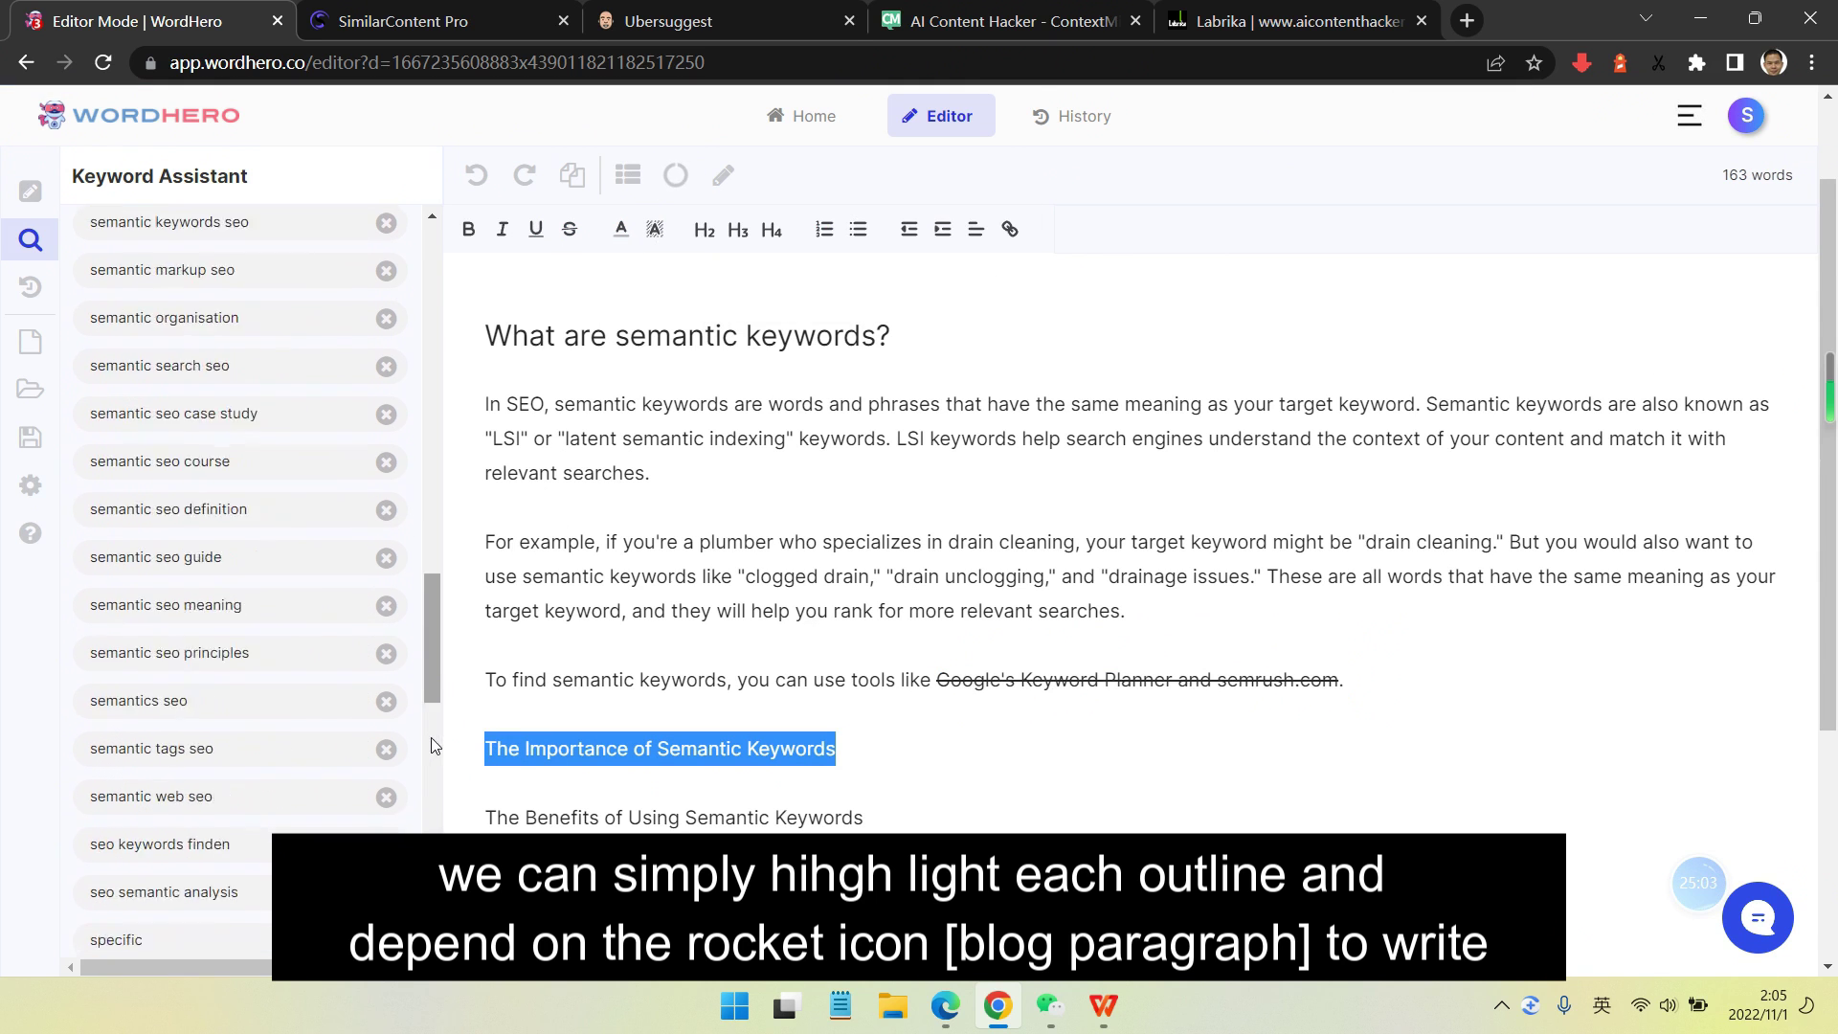
scroll(431, 739, "down", 2)
scroll(714, 741, "down", 2)
scroll(721, 729, "up", 1)
scroll(723, 734, "up", 2)
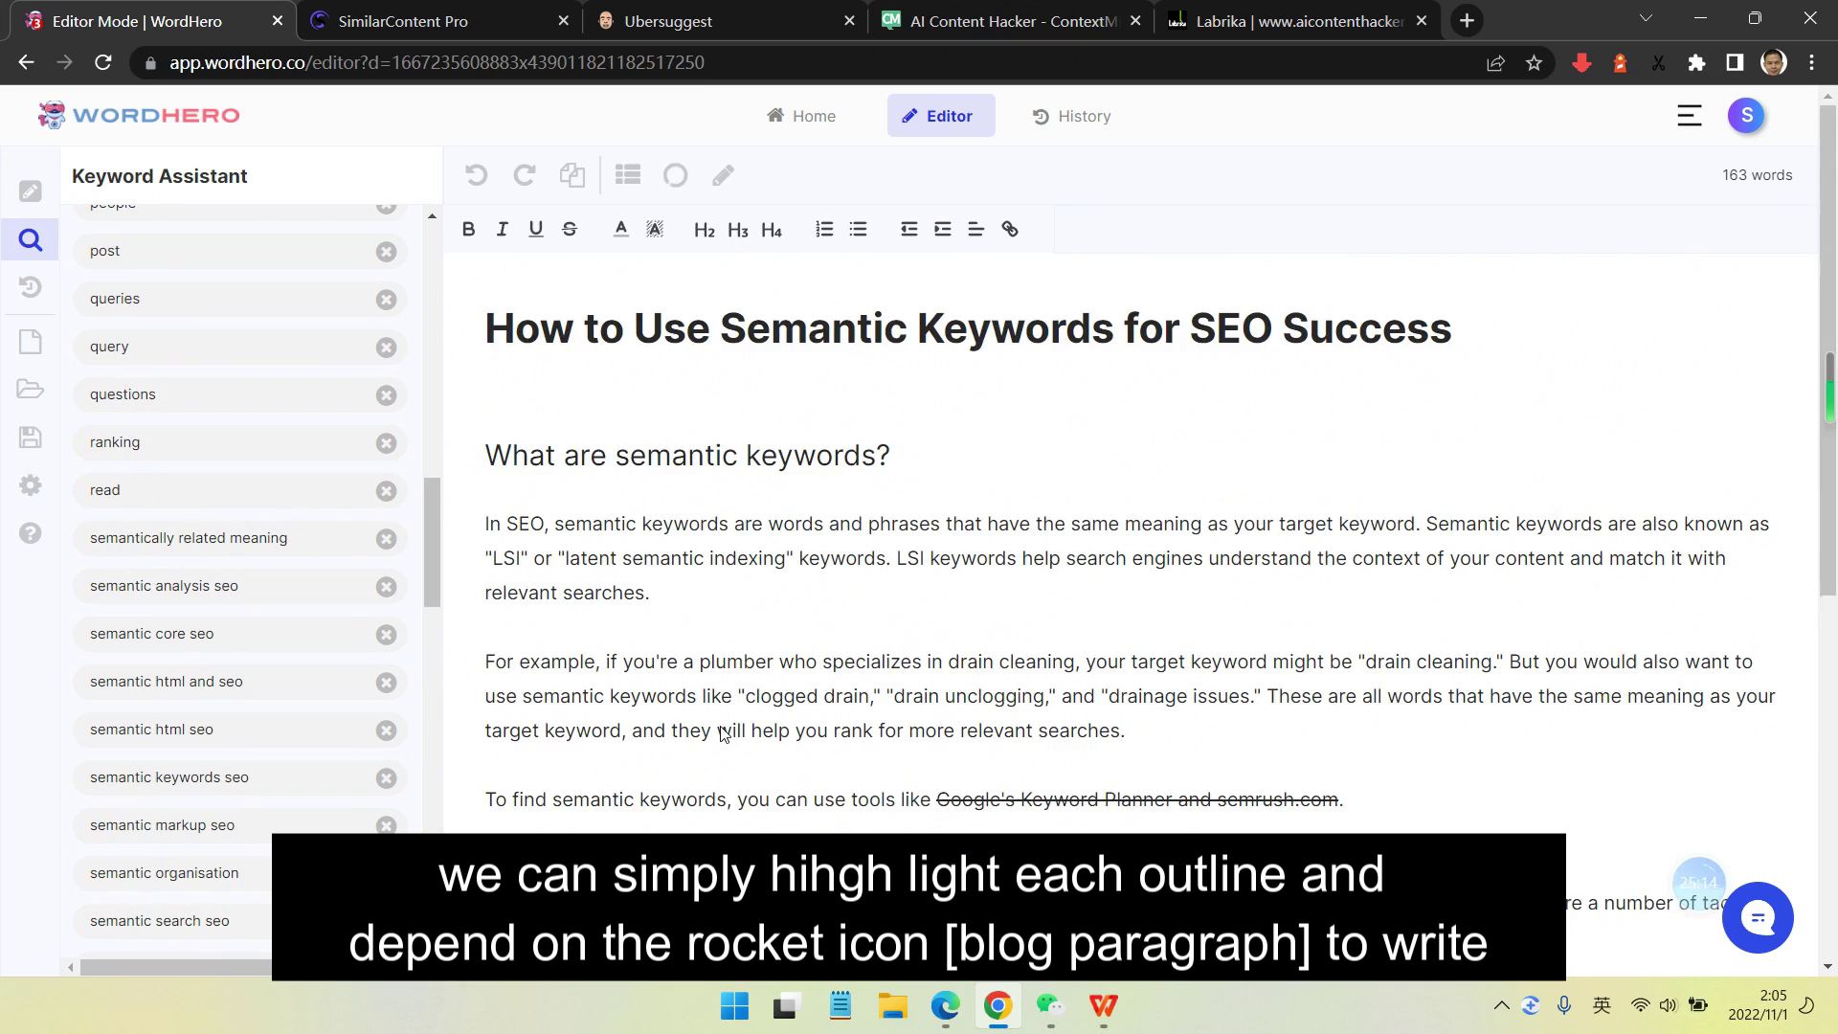
- Format "The Importance of Semantic Keywords" as an H2 heading and insert a blank line below it
scroll(787, 676, "down", 3)
scroll(883, 576, "up", 3)
scroll(884, 575, "down", 3)
left_click_drag(842, 510, 488, 511)
left_click(704, 229)
left_click(1046, 513)
key("Return")
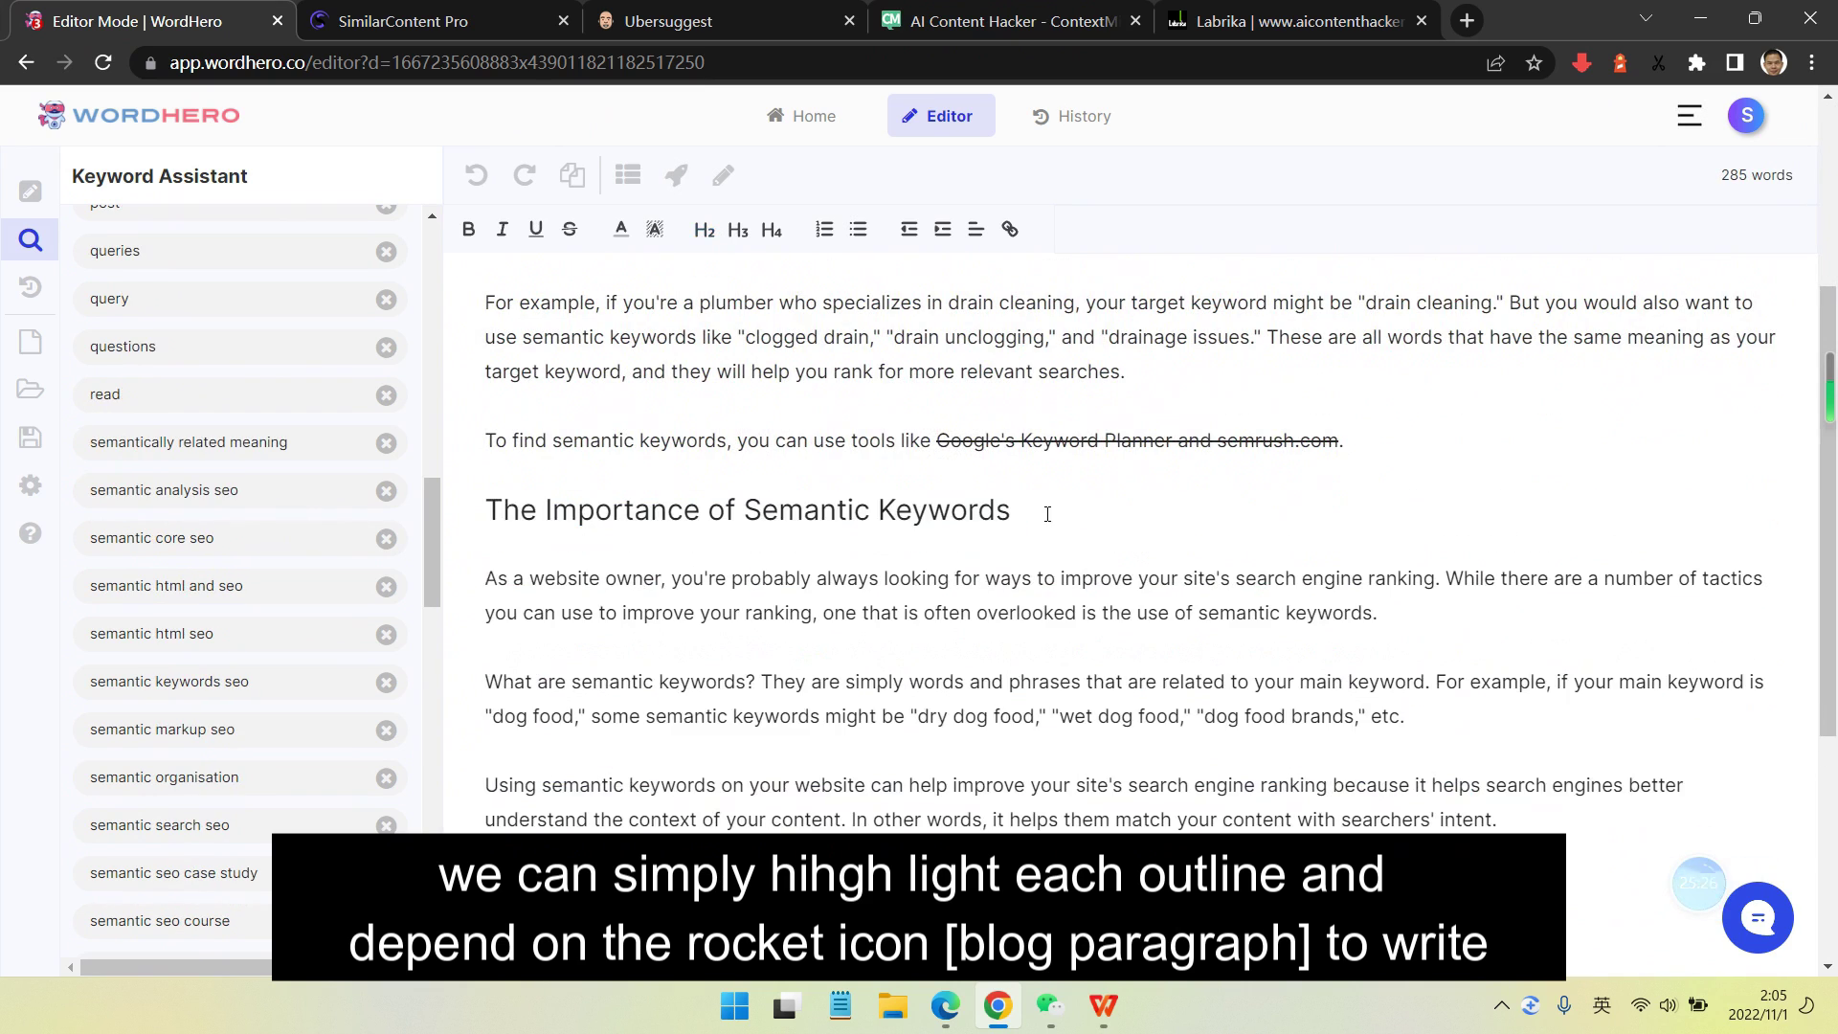
- Generate blog paragraphs for the heading "The Benefits of Using Semantic Keywords"
scroll(1029, 618, "down", 1)
scroll(1025, 624, "down", 1)
left_click_drag(865, 650, 490, 650)
left_click(675, 175)
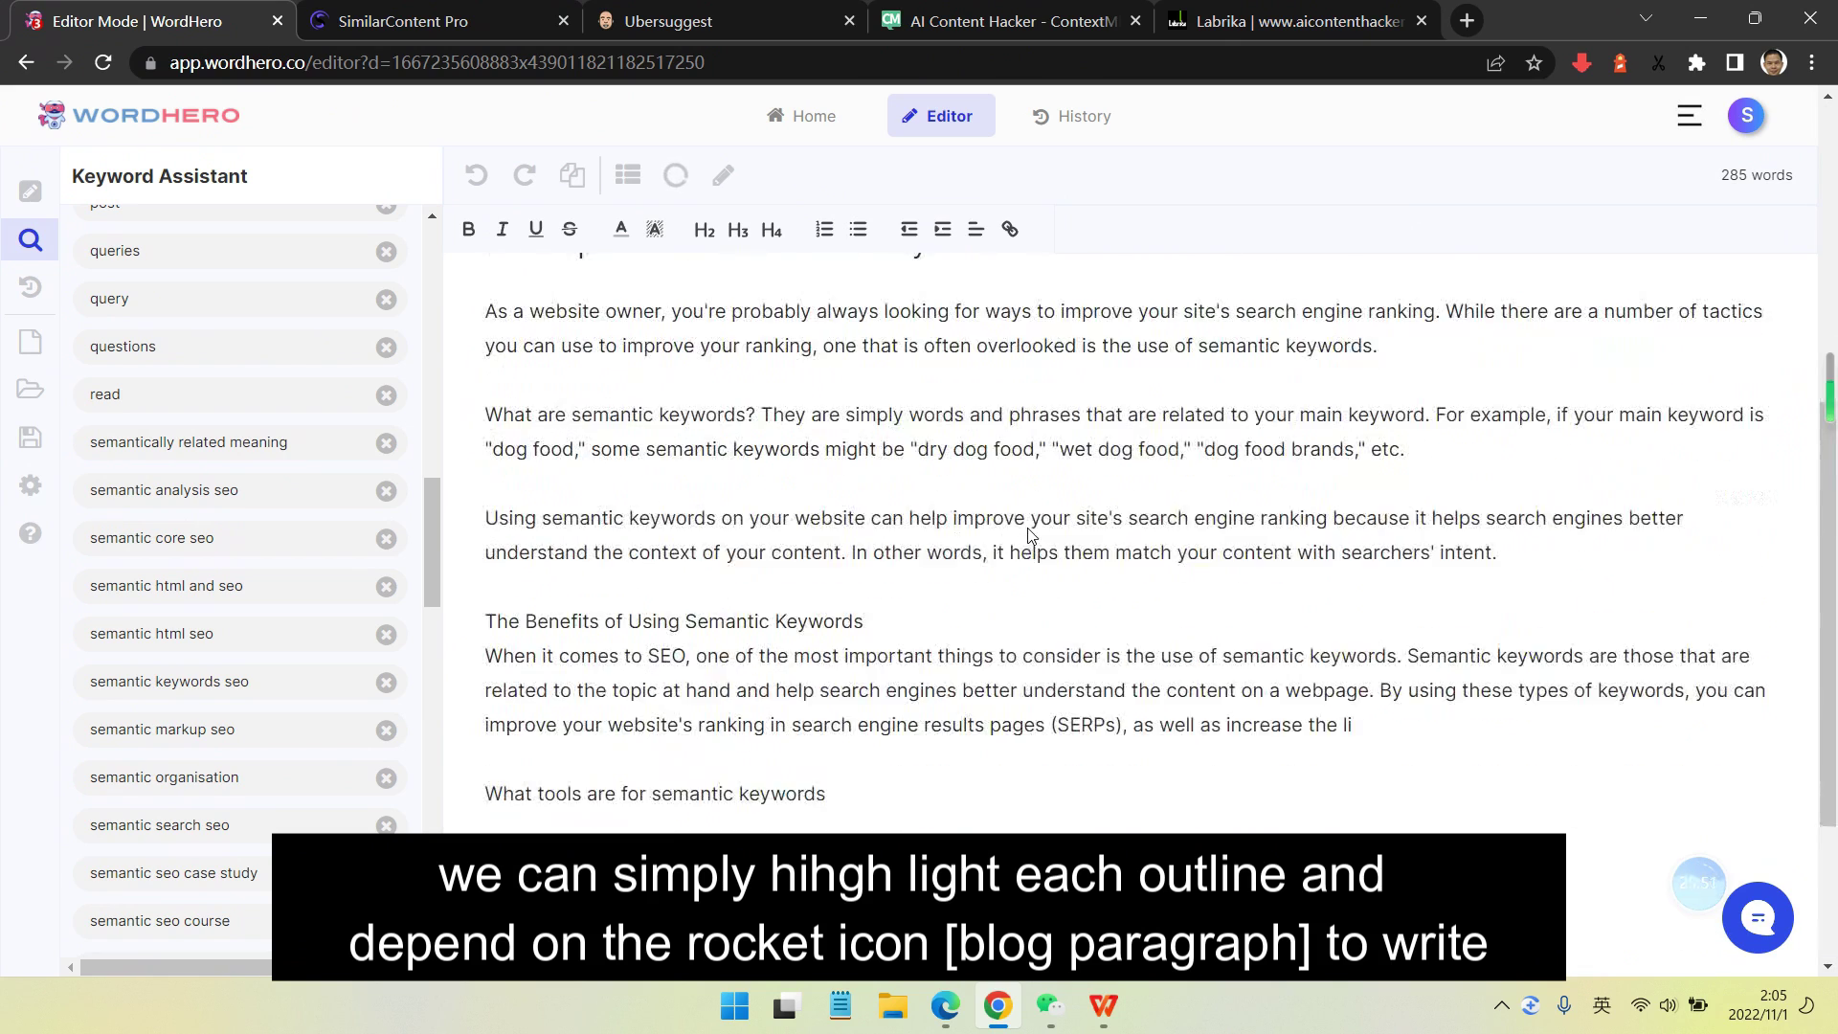
scroll(900, 527, "down", 7)
- Format "The Benefits of Using Semantic Keywords" as an H2 heading and insert a blank line below it
left_click_drag(869, 529, 488, 528)
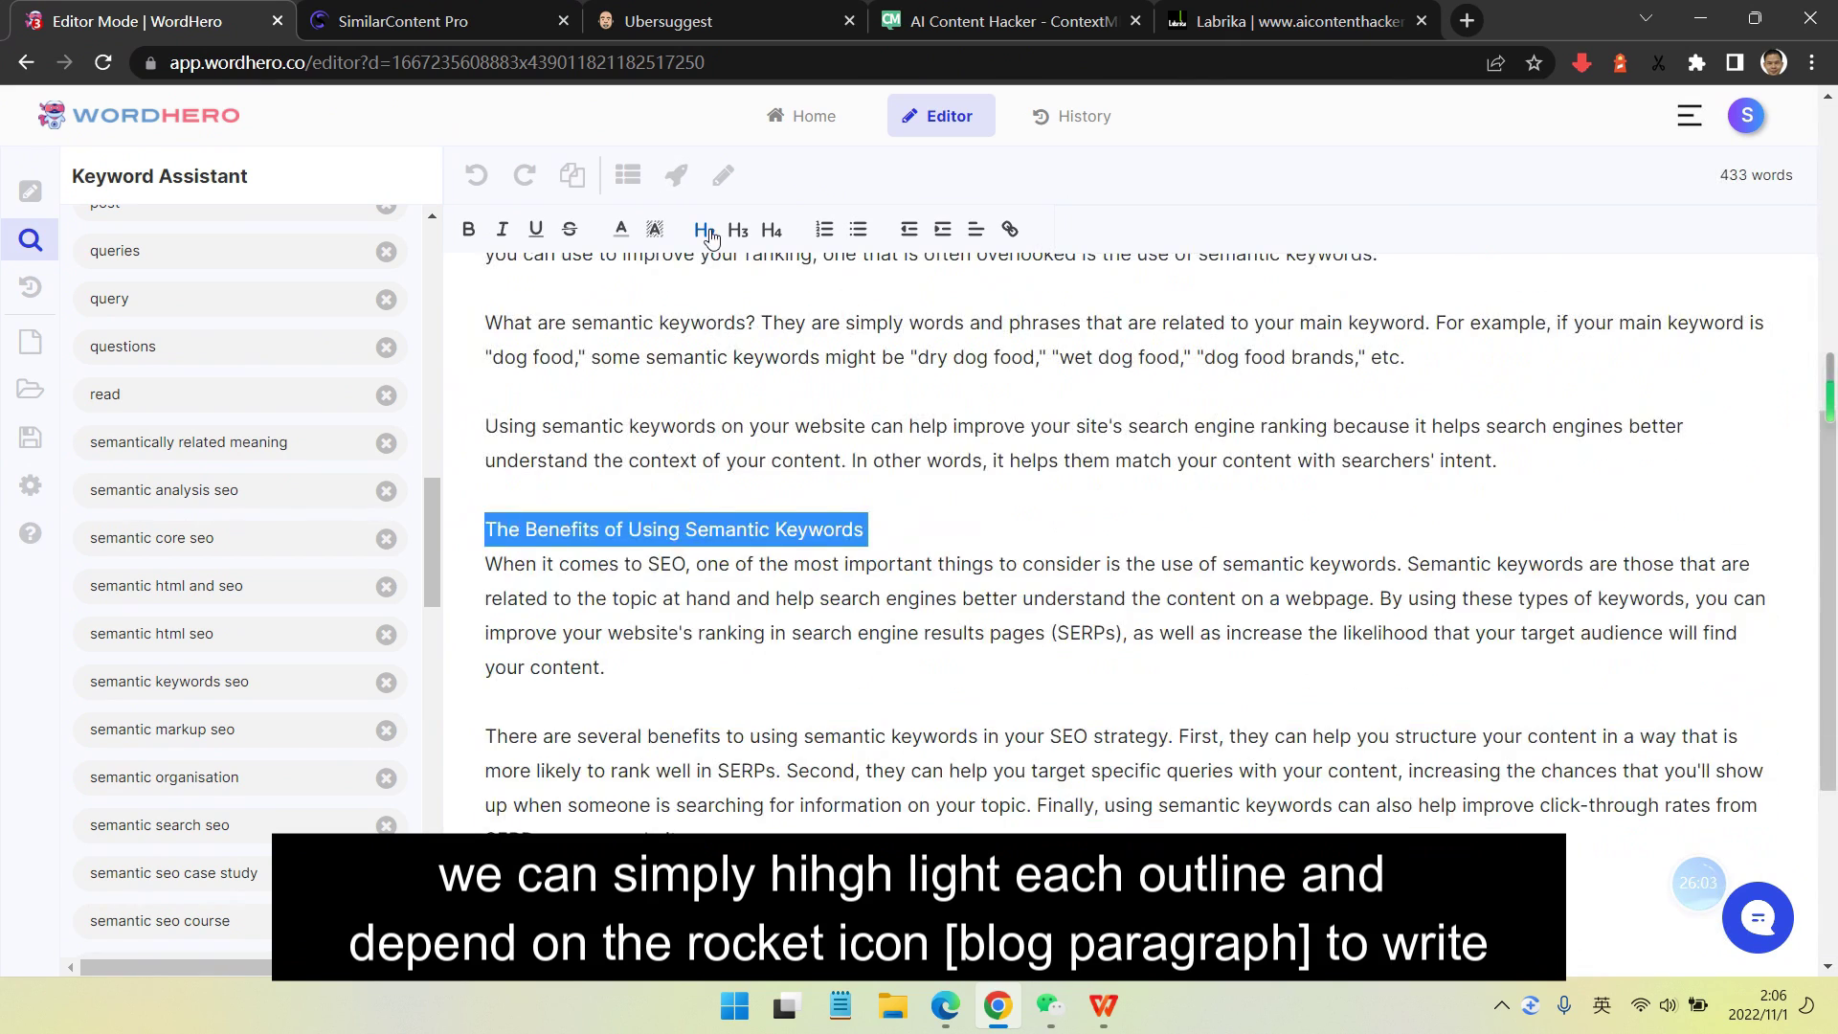
left_click(704, 230)
left_click(1015, 529)
scroll(957, 574, "down", 5)
- Check the keyword list for included terms and generate blog paragraphs for the heading "What tools are for semantic keywords"
left_click_drag(431, 586, 438, 775)
scroll(729, 706, "up", 10)
scroll(729, 706, "down", 9)
scroll(727, 622, "up", 1)
left_click_drag(829, 703, 485, 702)
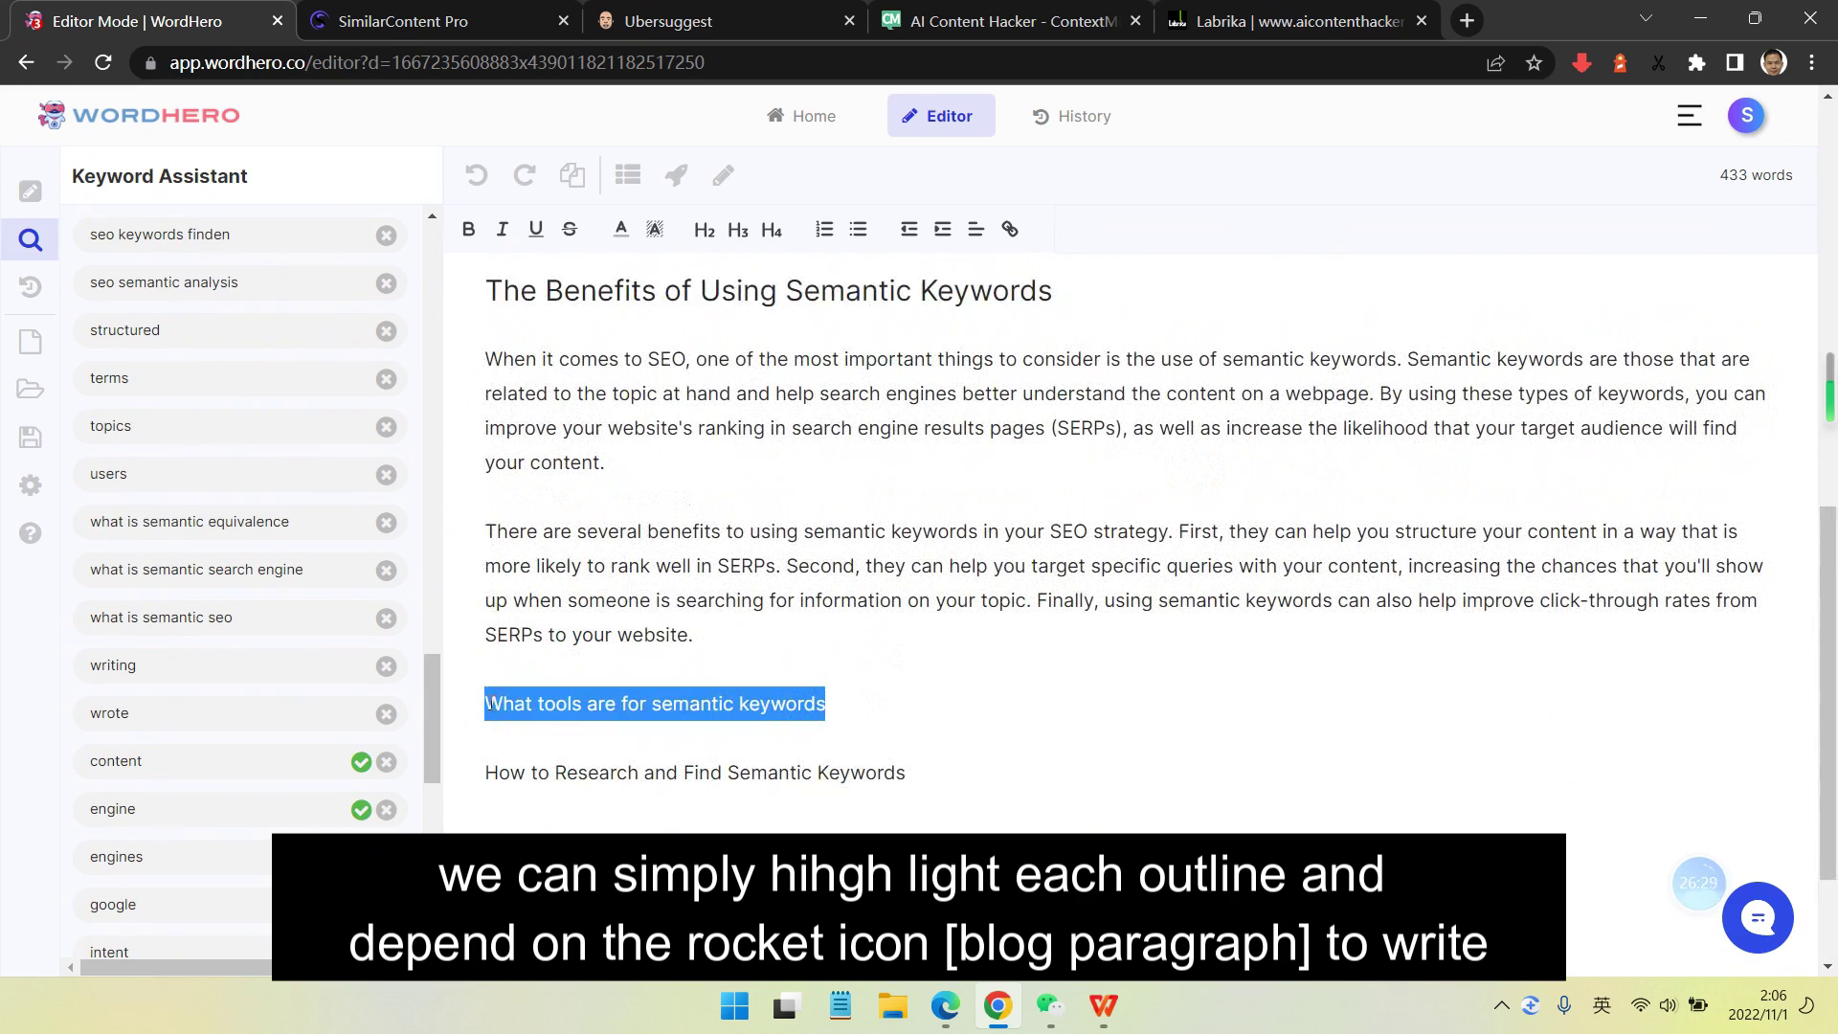
left_click(675, 176)
left_click(761, 230)
scroll(697, 680, "down", 2)
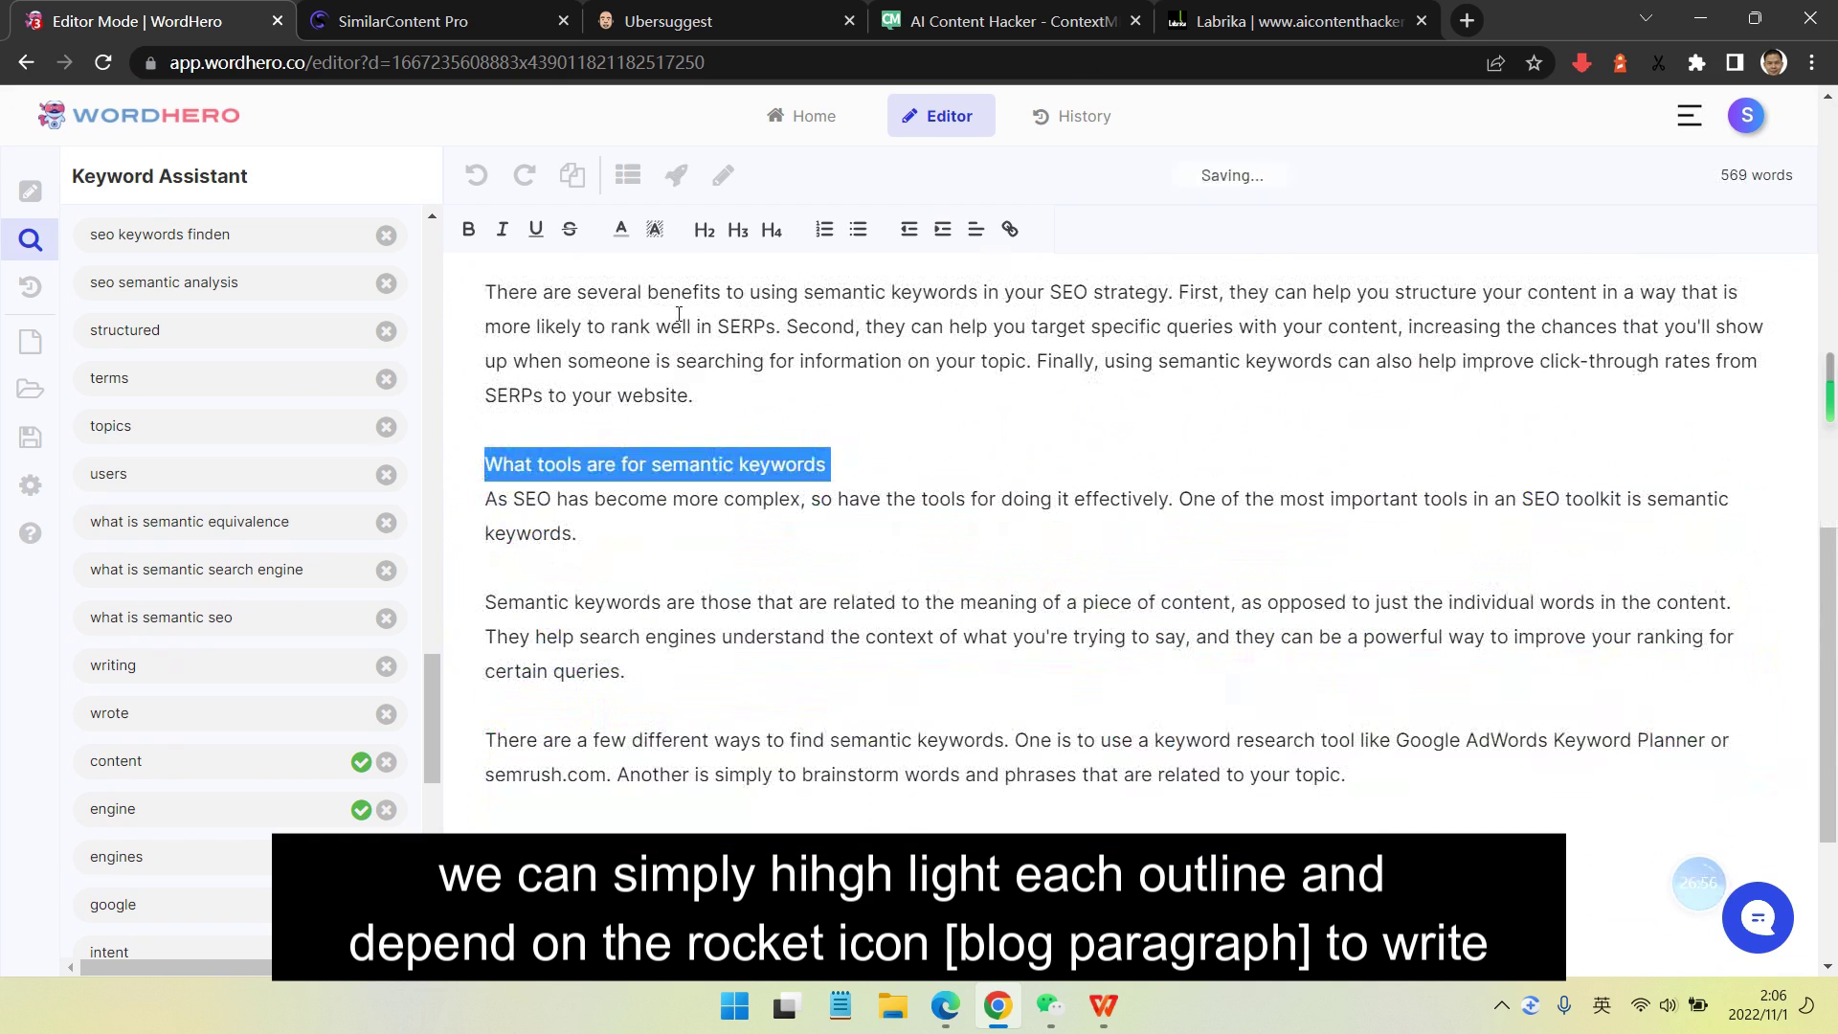
- Generate blog paragraphs for "How to Research and Find Semantic Keywords" and format it as an H2 heading
scroll(1053, 574, "down", 3)
left_click_drag(906, 708, 510, 705)
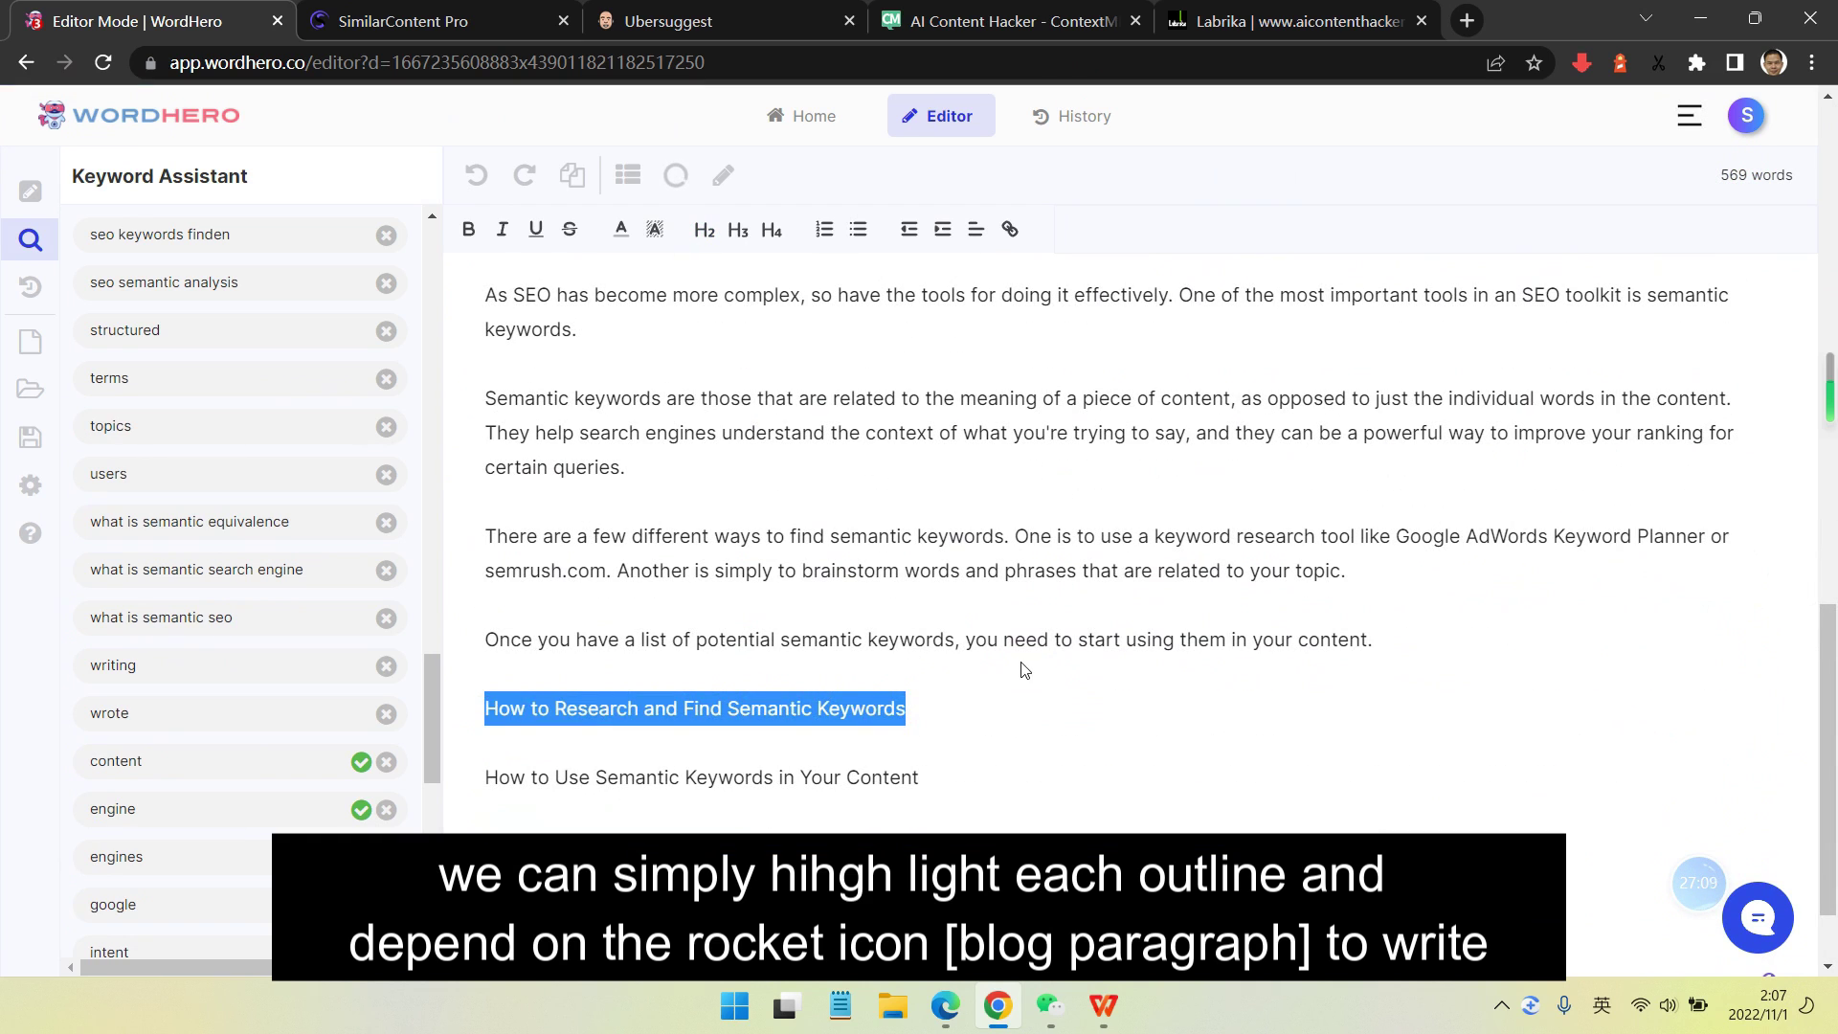
scroll(1025, 671, "down", 2)
scroll(1026, 672, "down", 2)
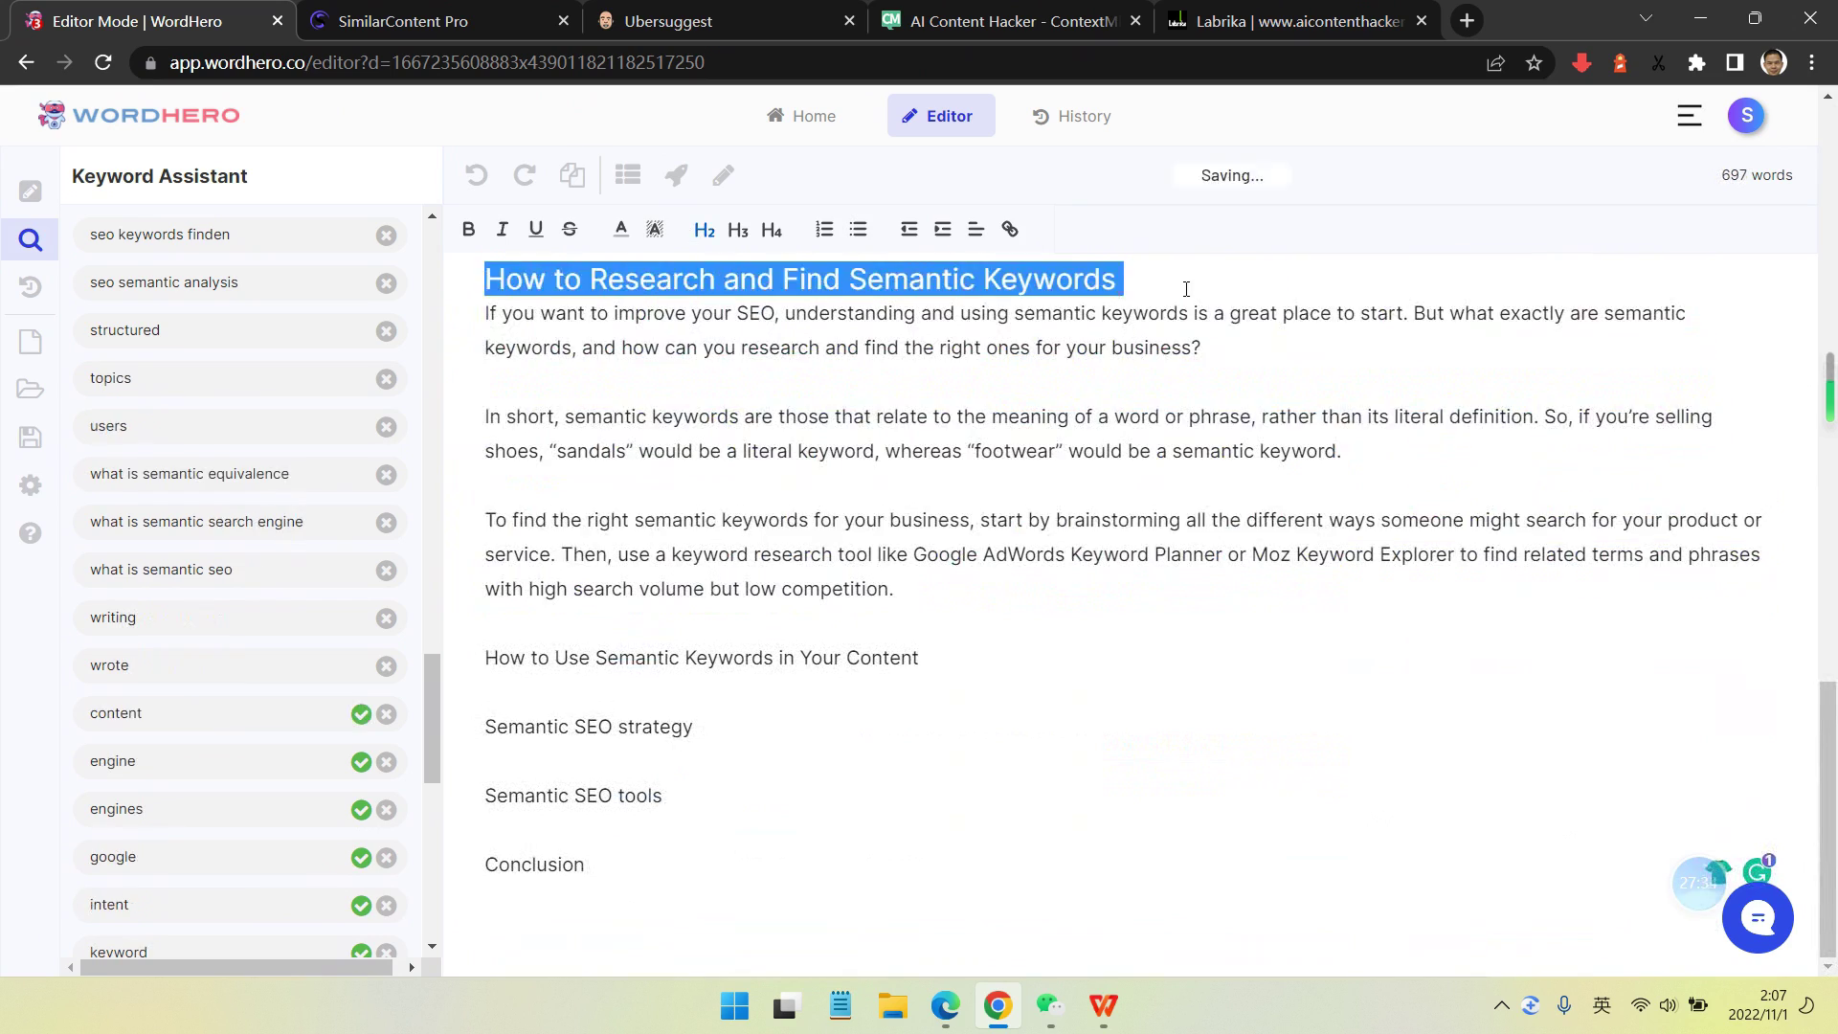
- Generate blog paragraphs for "How to Use Semantic Keywords in Your Content" and format it as an H2 heading
left_click_drag(921, 694, 486, 706)
left_click(676, 175)
scroll(416, 746, "up", 16)
scroll(385, 737, "down", 15)
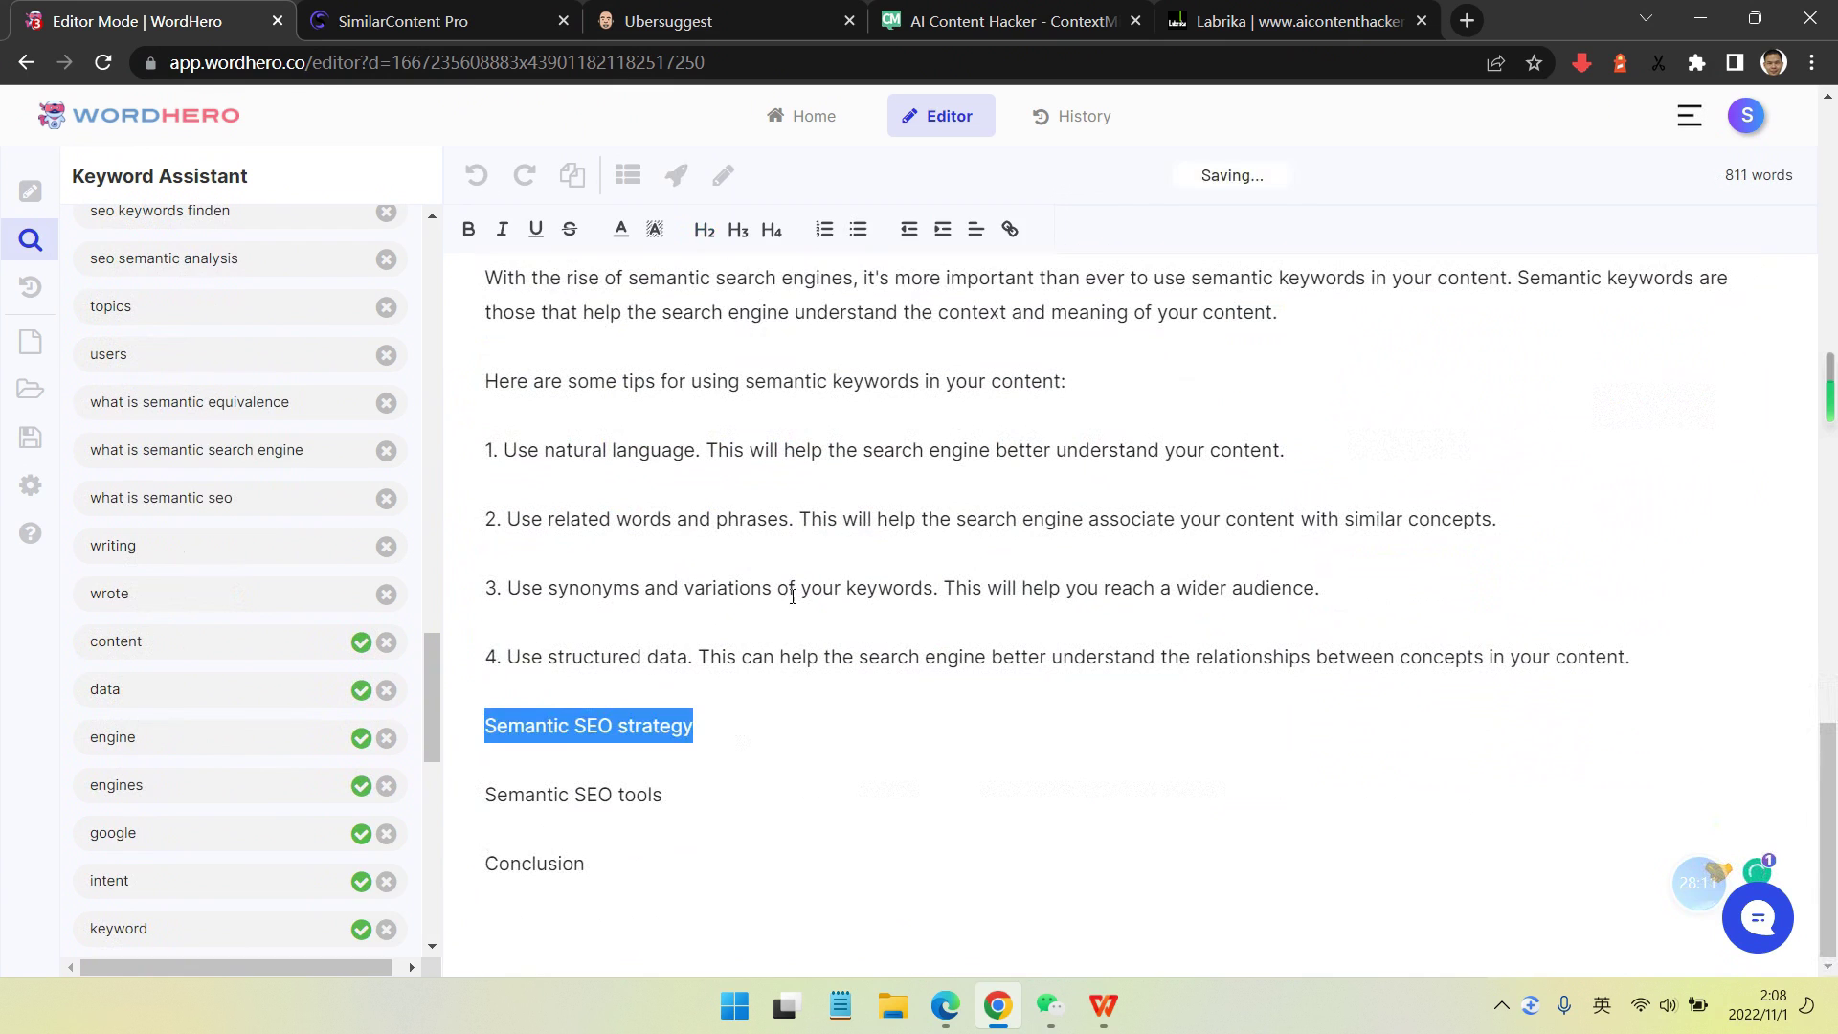
- Extend the last two section headings to "Semantic SEO strategy: writing content, google algorithm" and "Semantic SEO tools: writing, optimizing, and tracking"
left_click(735, 721)
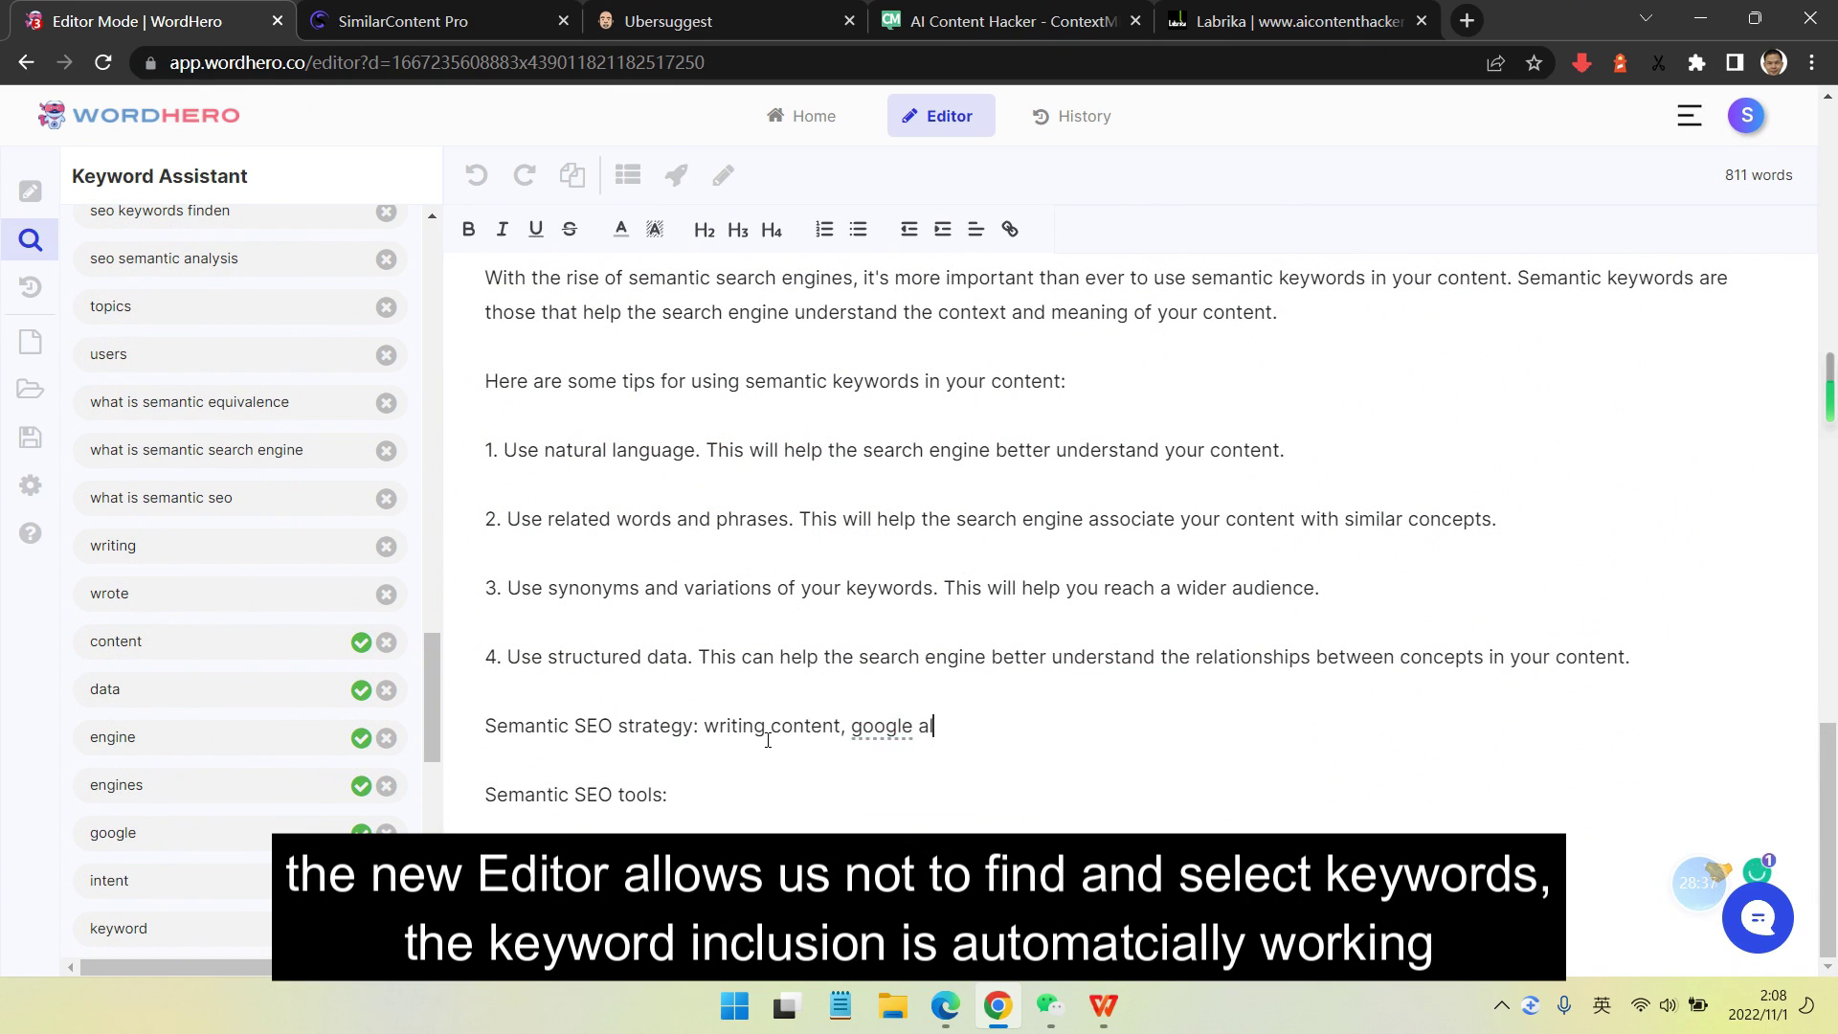
scroll(305, 716, "up", 15)
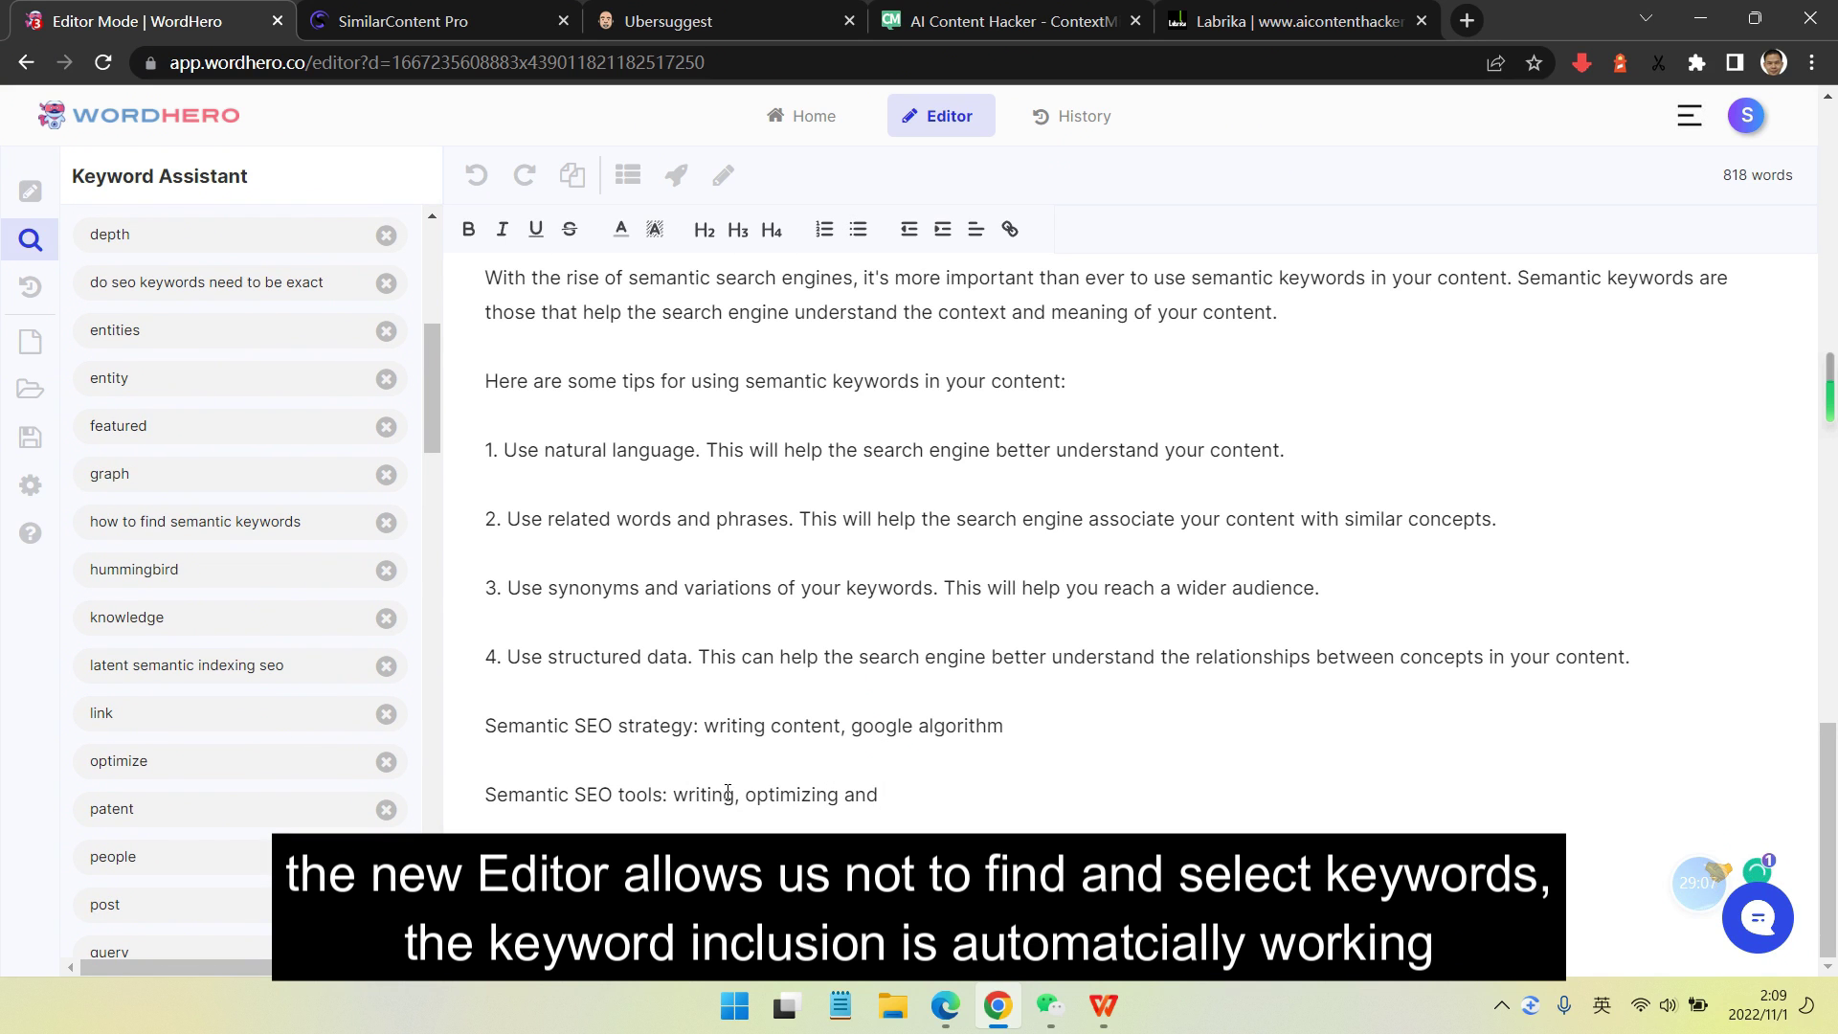
double_click(924, 794)
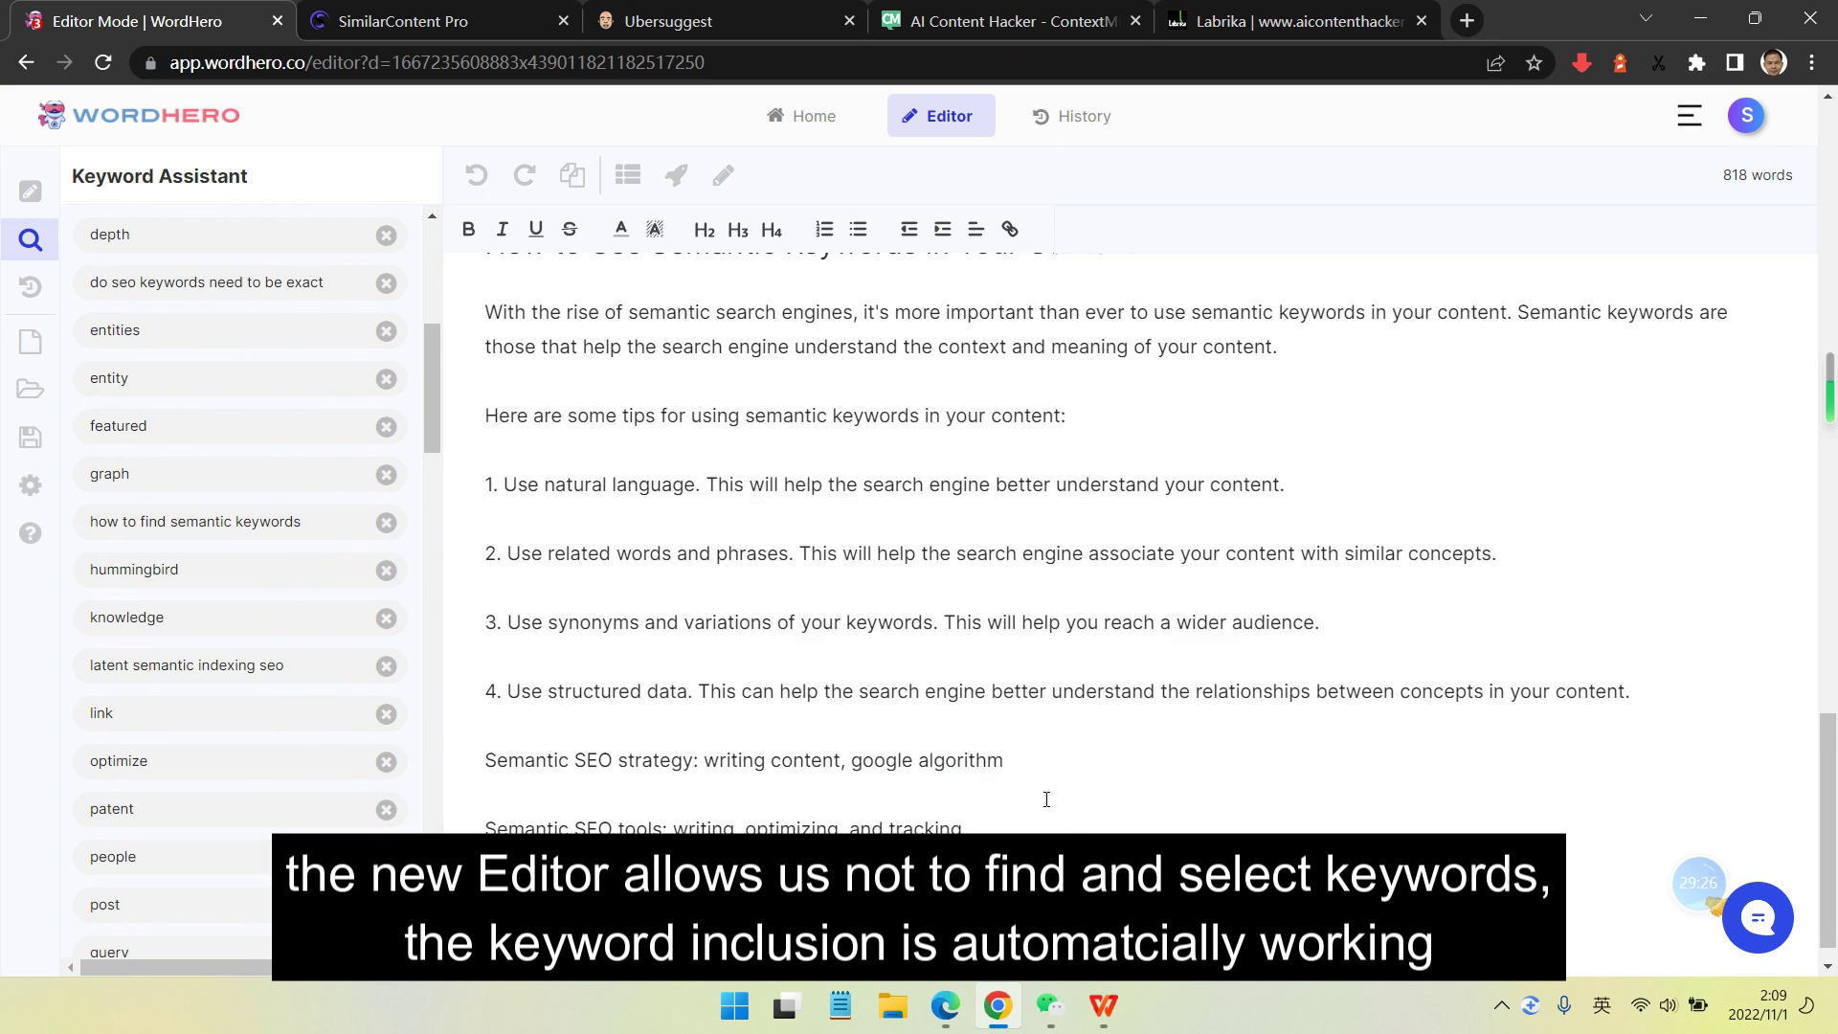
- Generate blog paragraphs for the heading "Semantic SEO strategy: writing content, google algorithm"
left_click_drag(484, 725, 1003, 725)
left_click(676, 175)
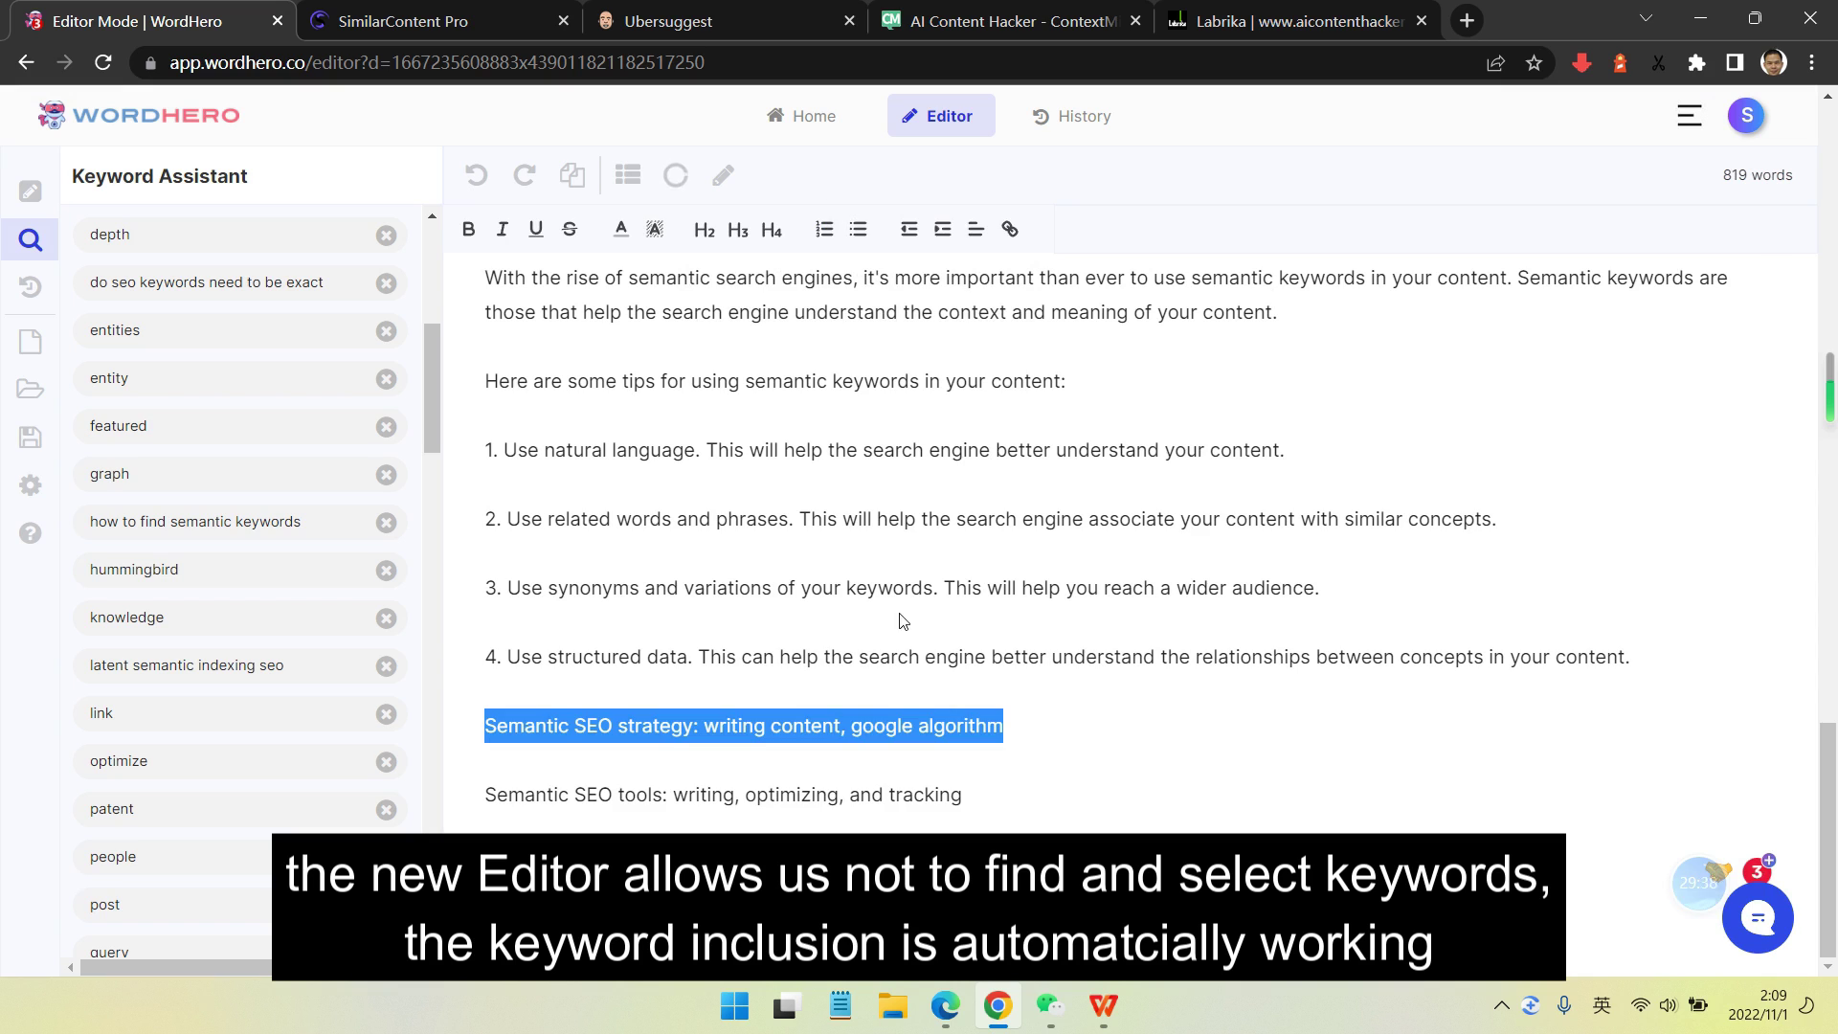
scroll(123, 578, "down", 2)
scroll(938, 698, "down", 3)
scroll(163, 465, "up", 1)
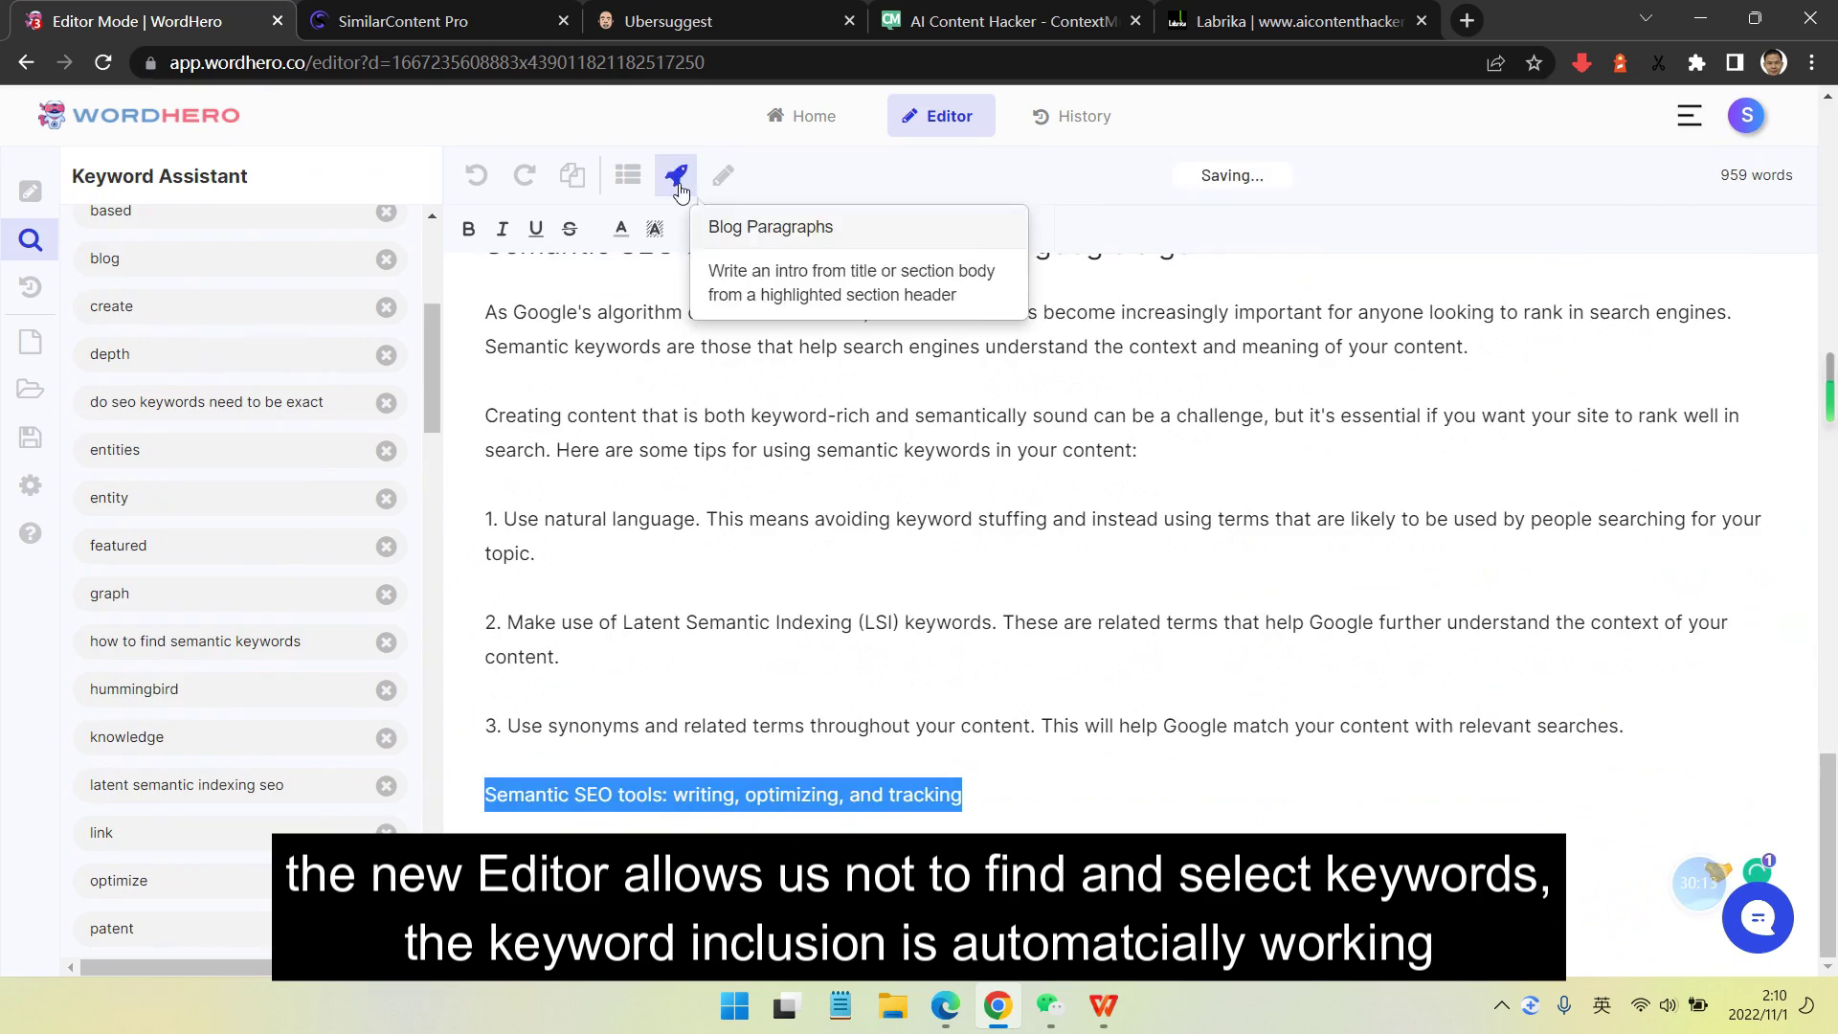
- Generate blog paragraphs for the heading "Semantic SEO tools: writing, optimizing, and tracking", browsing the keyword list meanwhile
left_click(675, 176)
scroll(1053, 536, "up", 5)
scroll(267, 644, "down", 5)
scroll(870, 720, "down", 8)
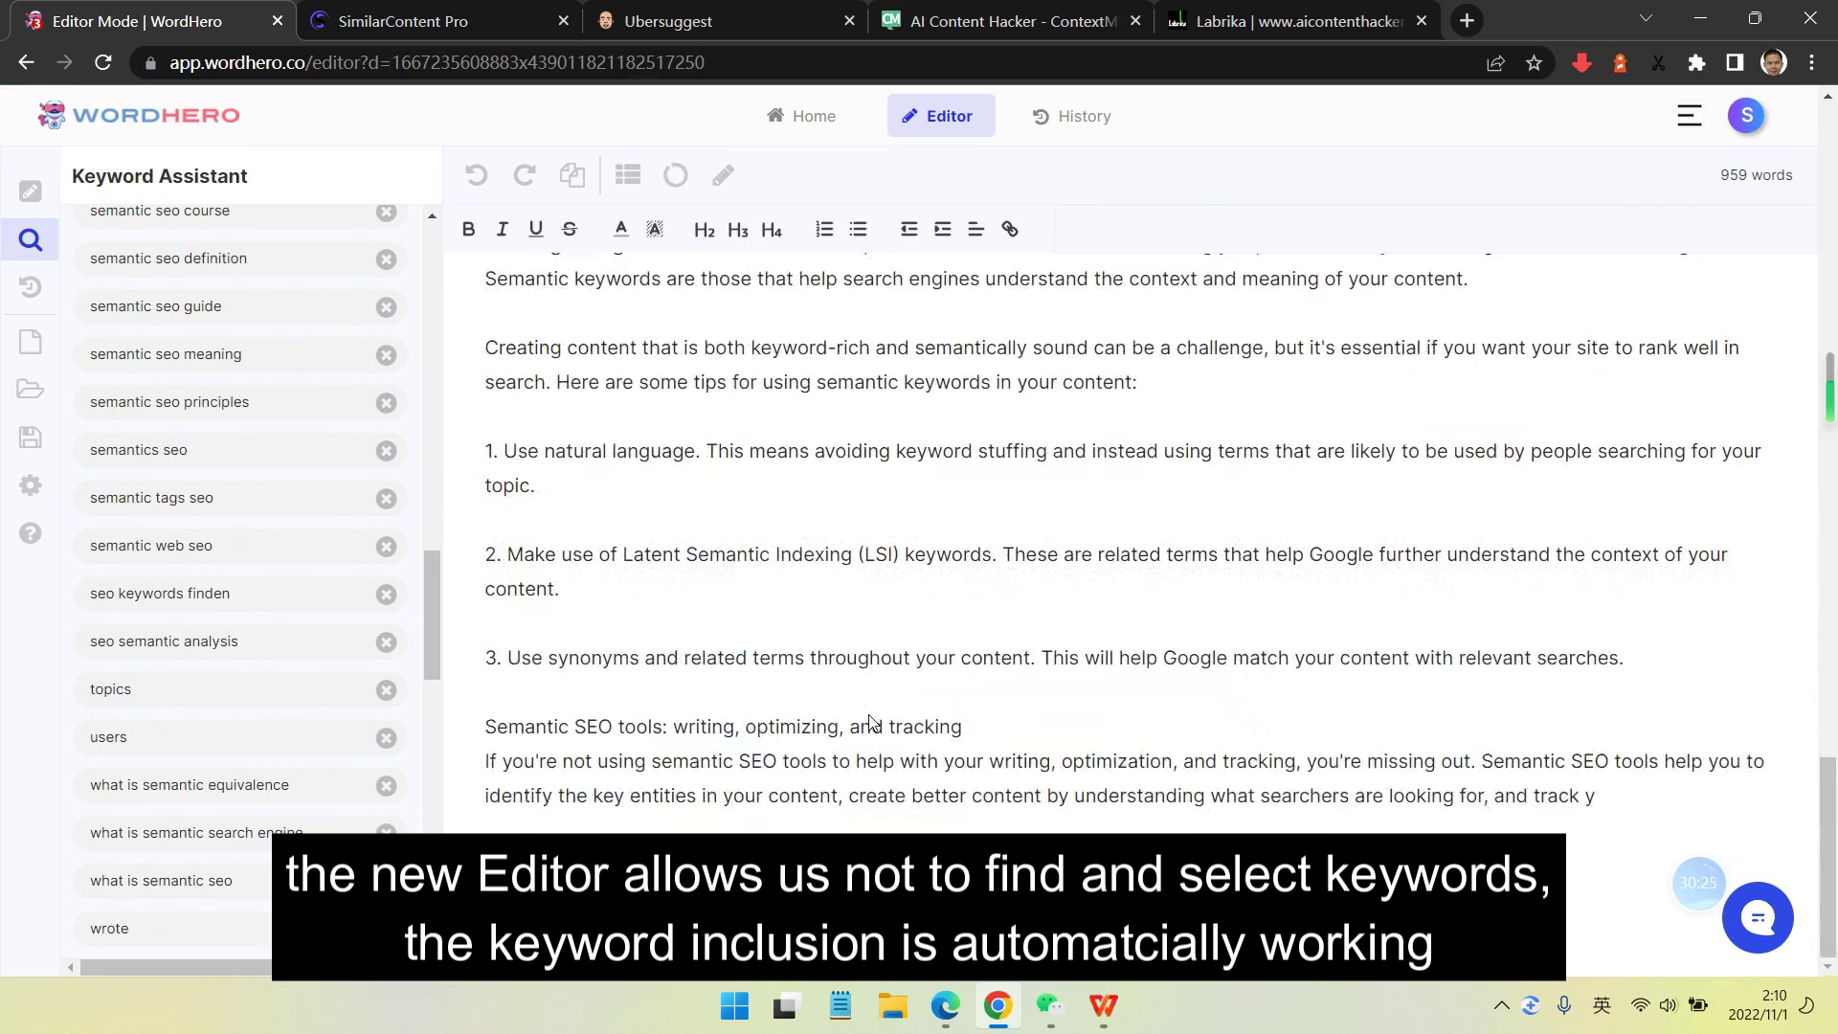
scroll(869, 723, "down", 1)
scroll(329, 730, "down", 5)
scroll(993, 439, "up", 20)
scroll(1207, 543, "down", 7)
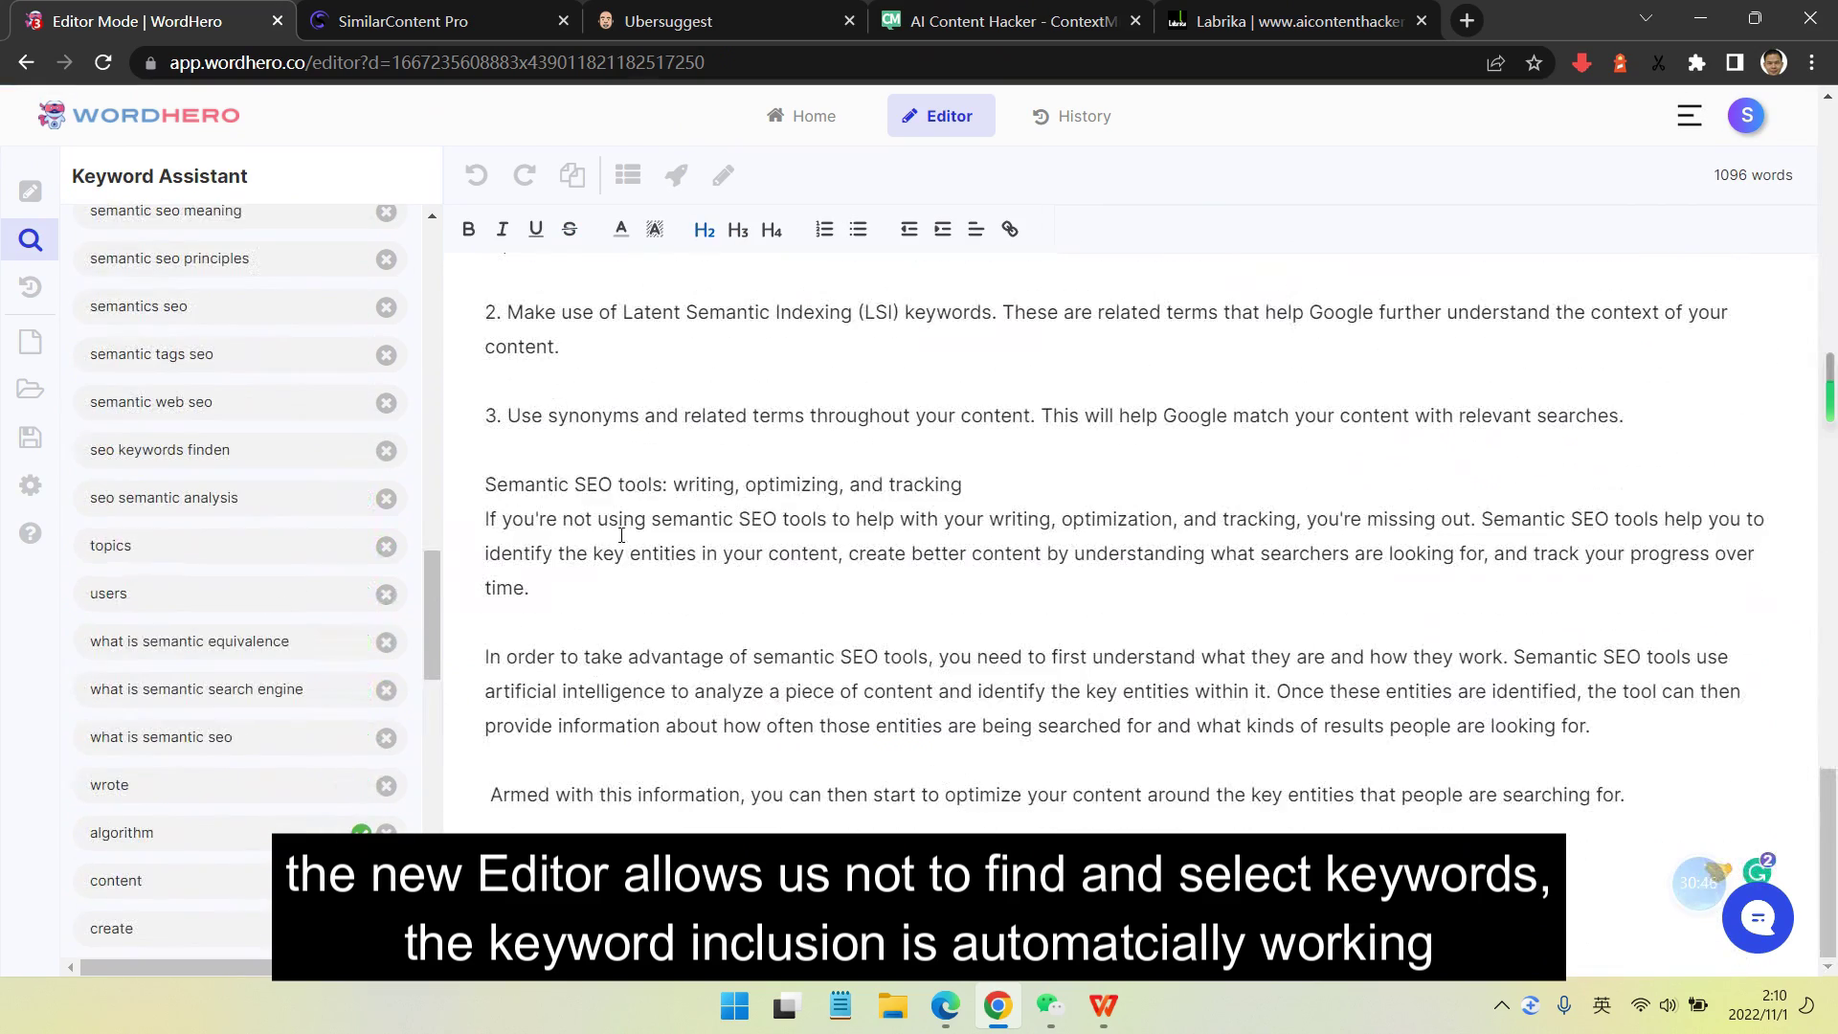
- Format "Semantic SEO tools: writing, optimizing, and tracking" as an H2 heading and generate blog paragraphs for "Conclusion"
triple_click(727, 485)
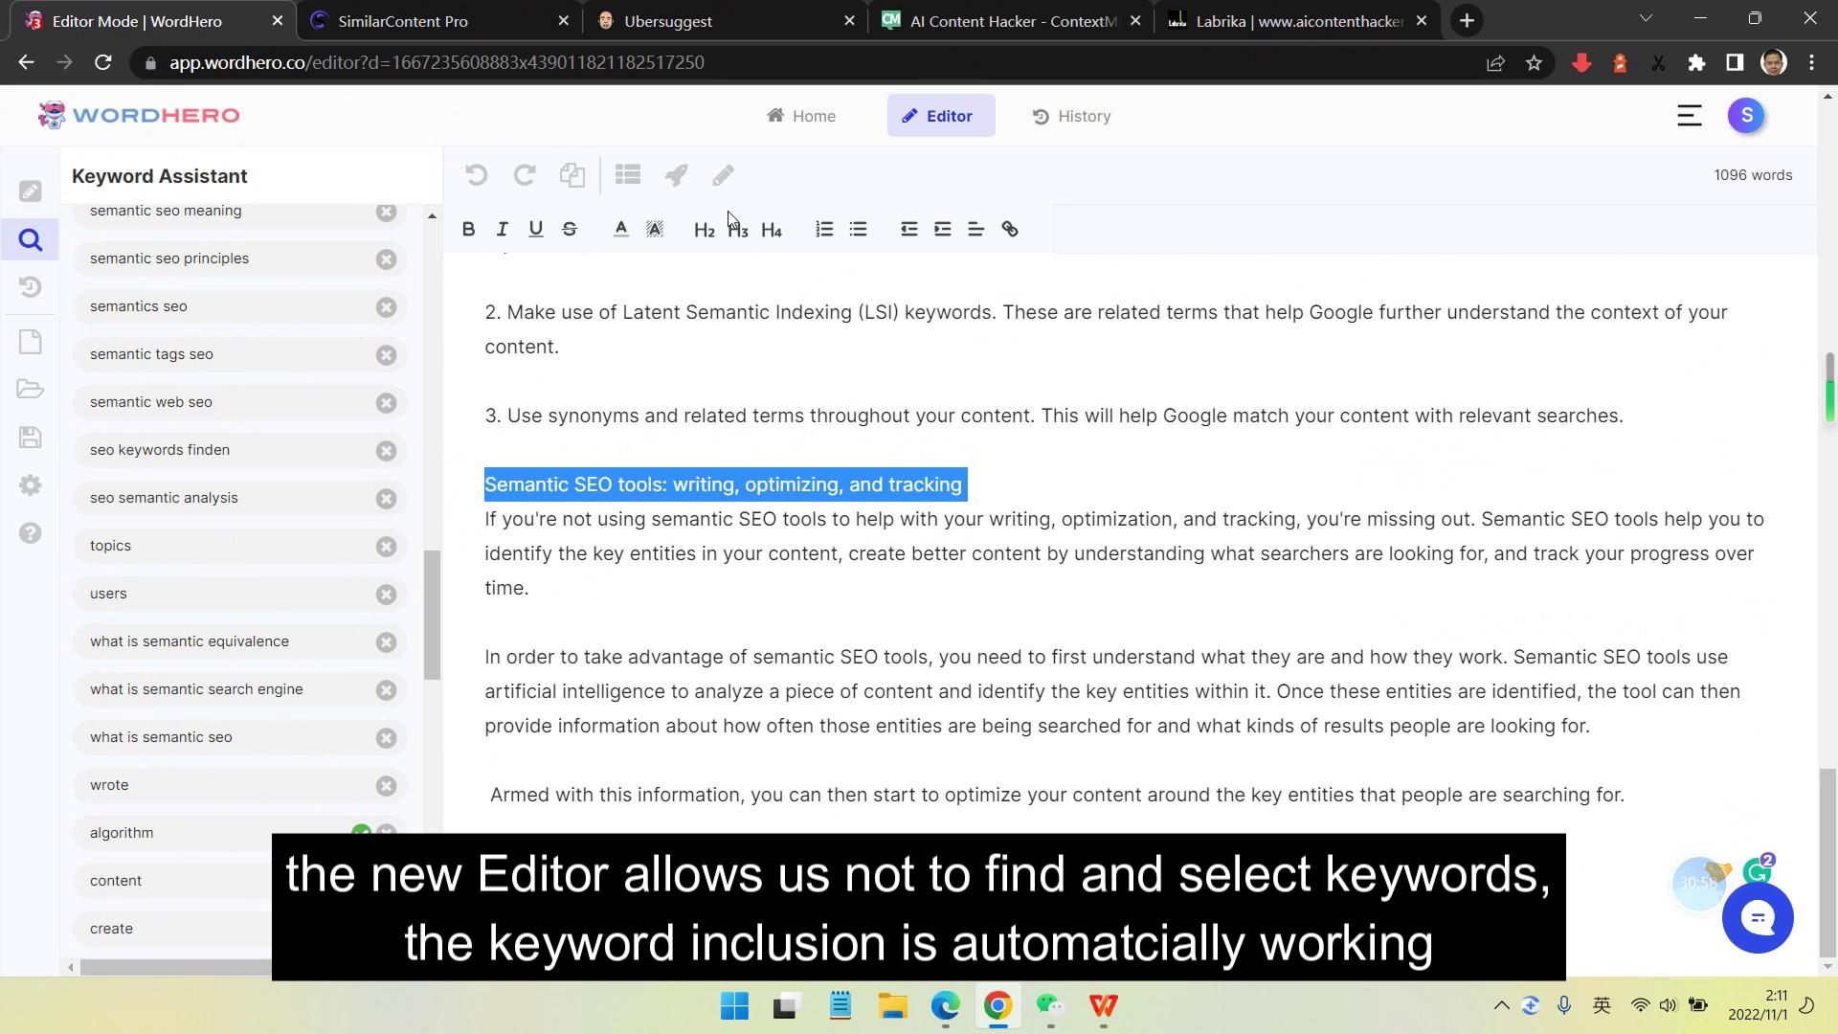
left_click(704, 230)
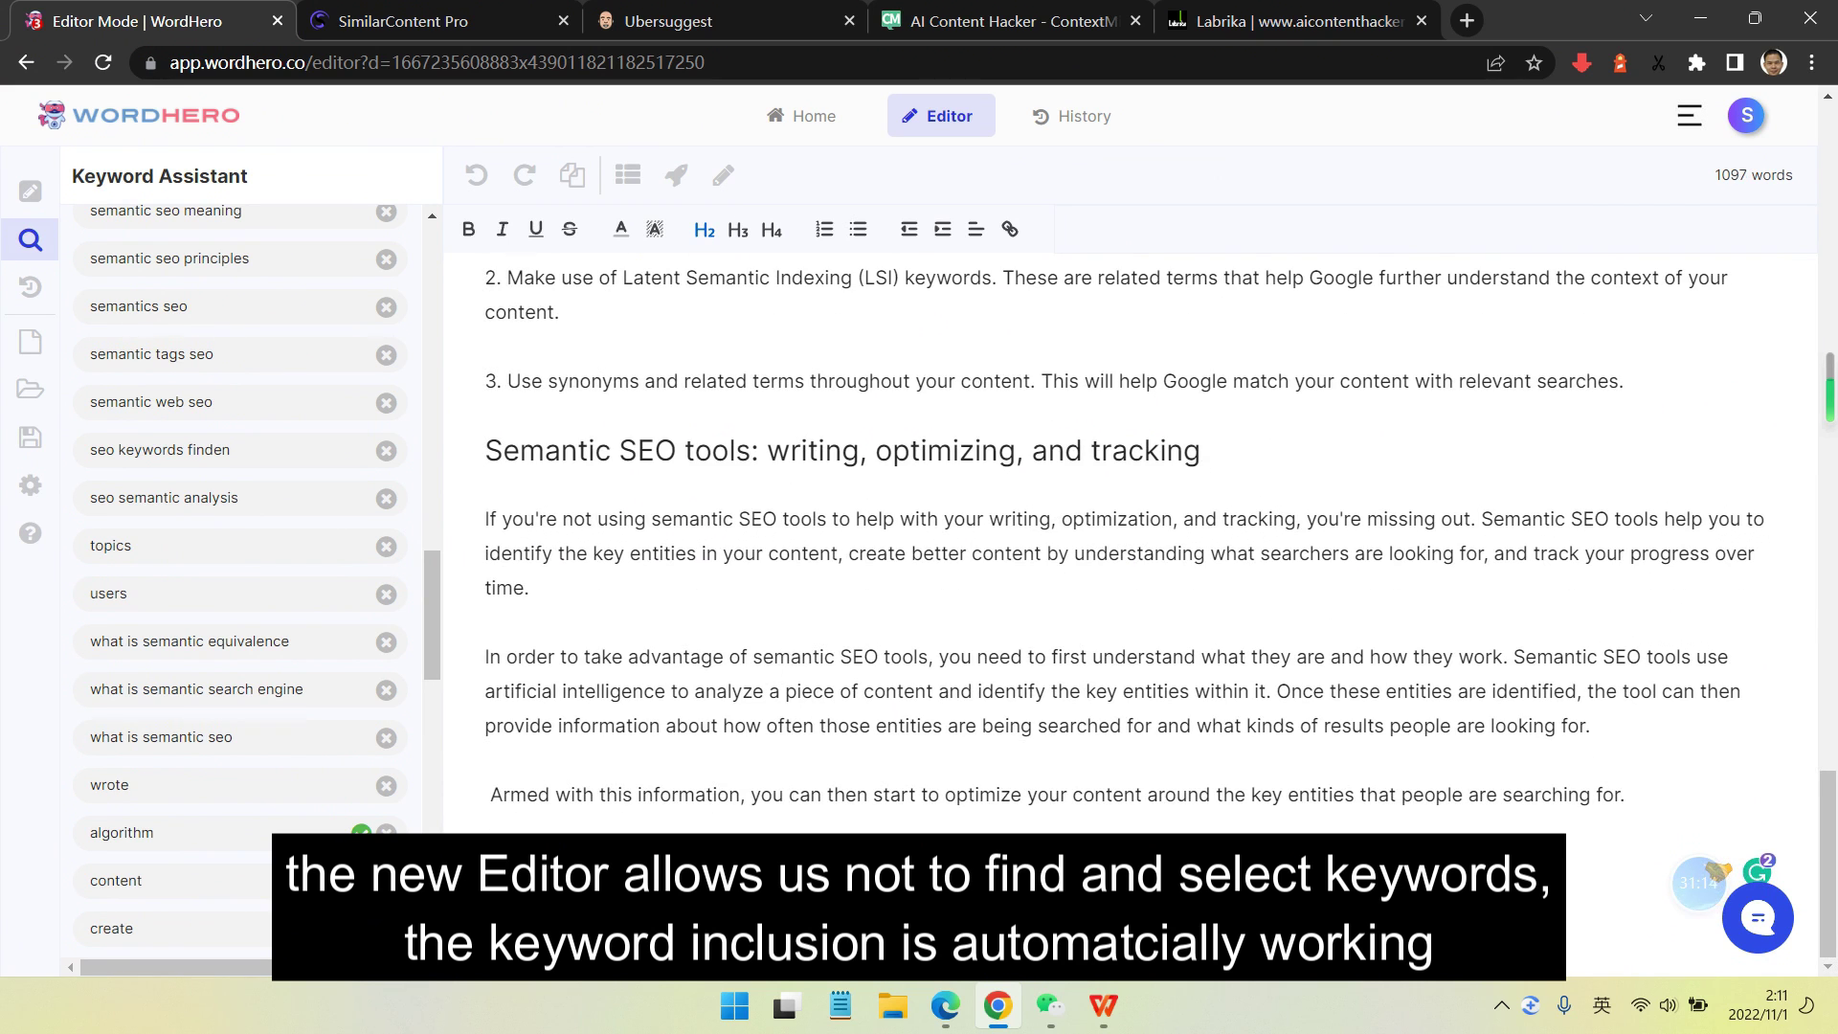
left_click(676, 175)
scroll(947, 757, "down", 3)
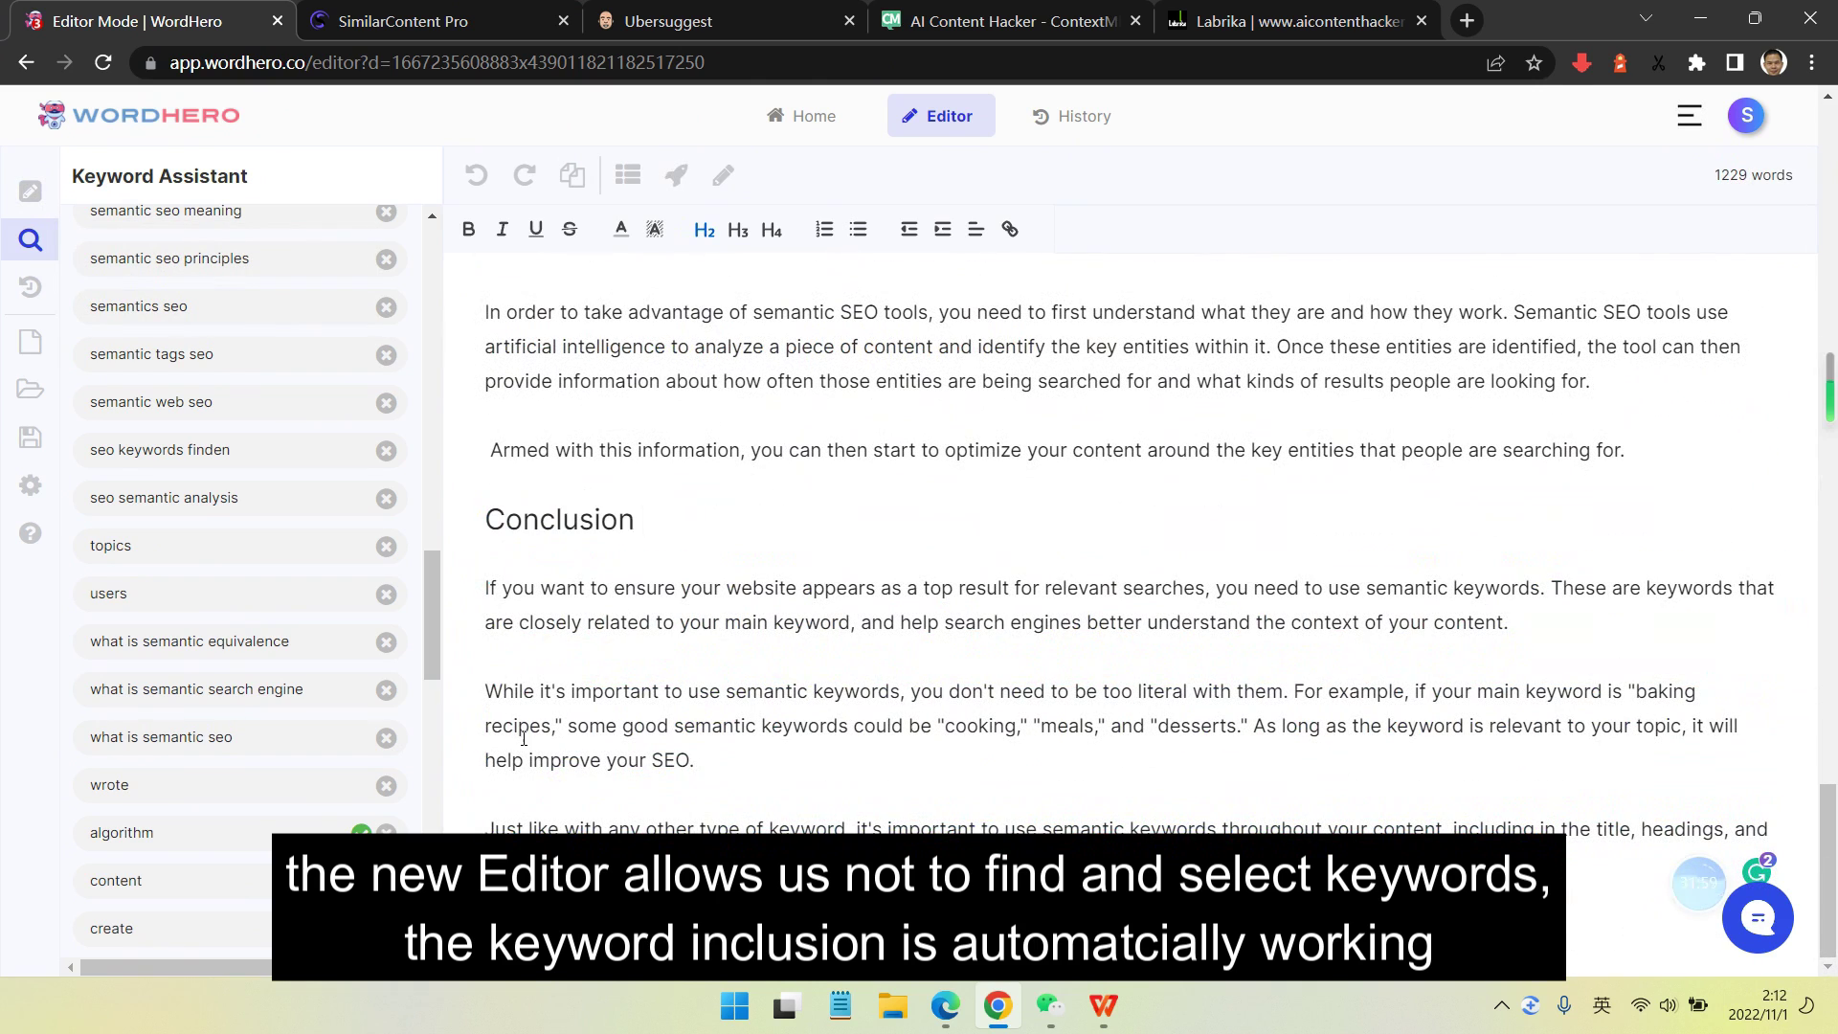
- Move the generated conclusion paragraphs to the empty line under the article title so they serve as the introduction
scroll(296, 582, "up", 15)
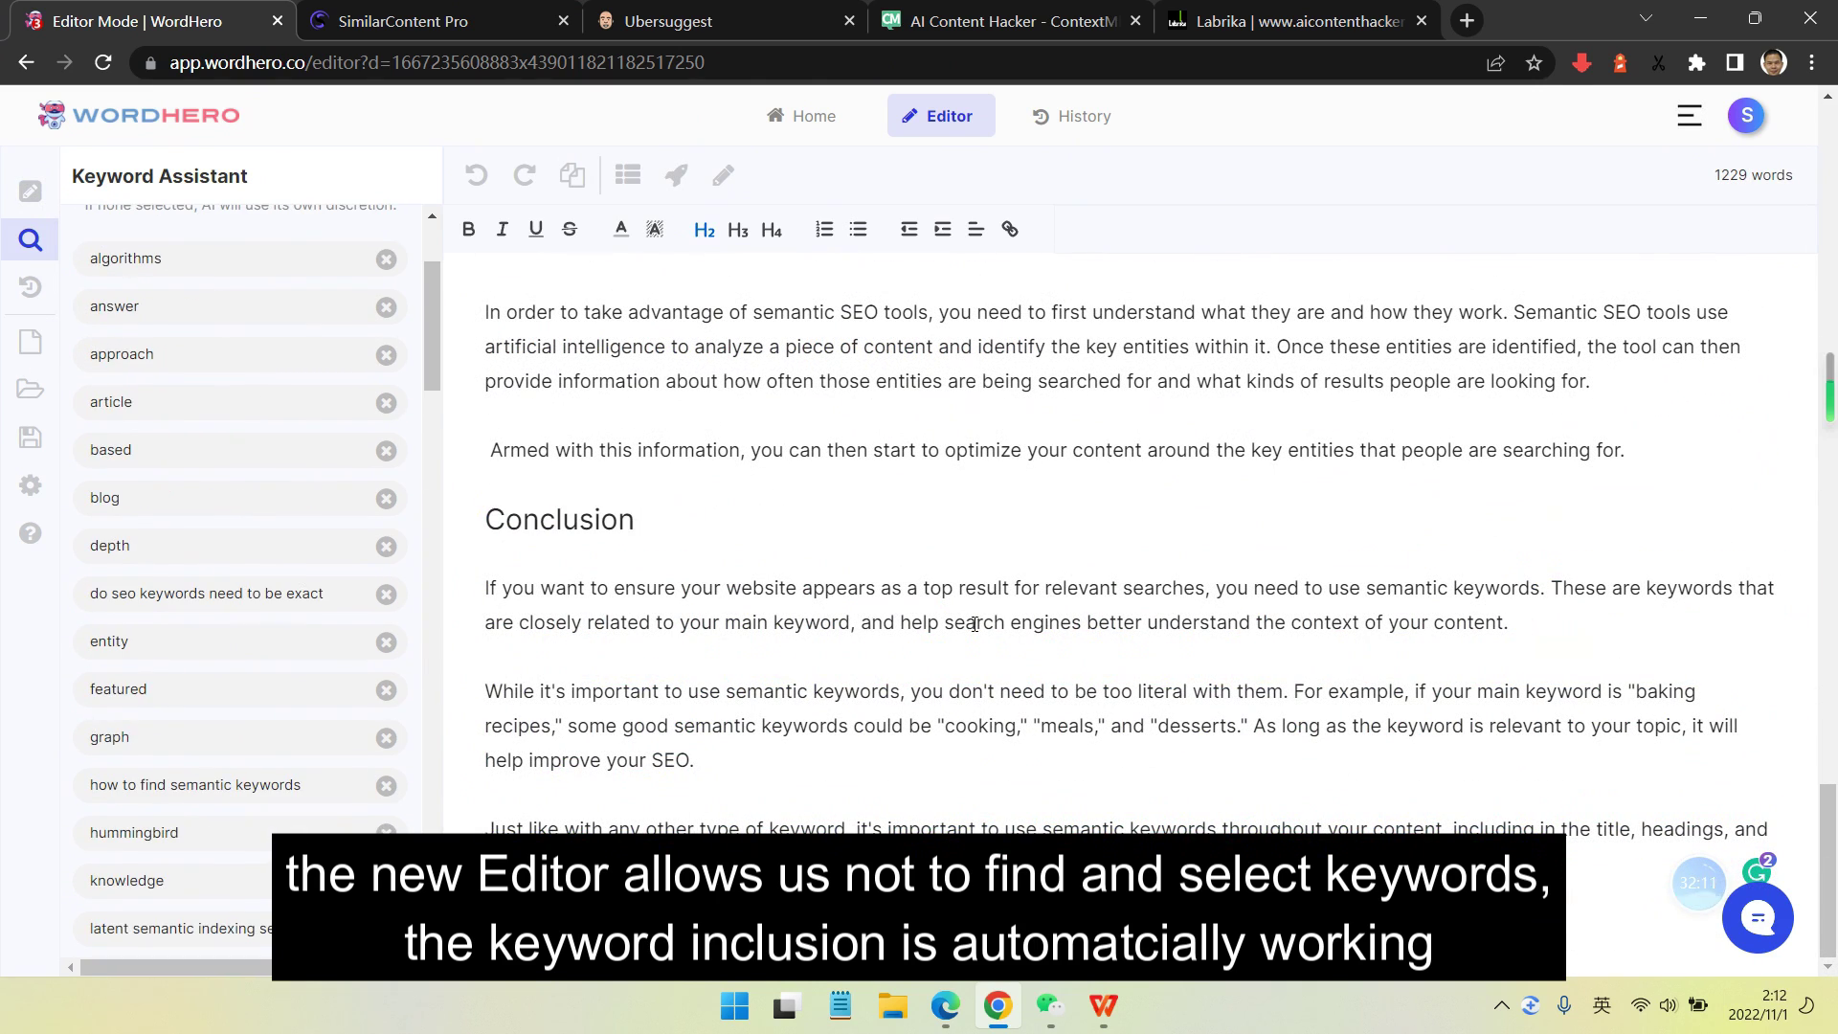
left_click_drag(484, 587, 1388, 865)
key("ctrl+x")
scroll(1168, 759, "up", 20)
left_click(601, 390)
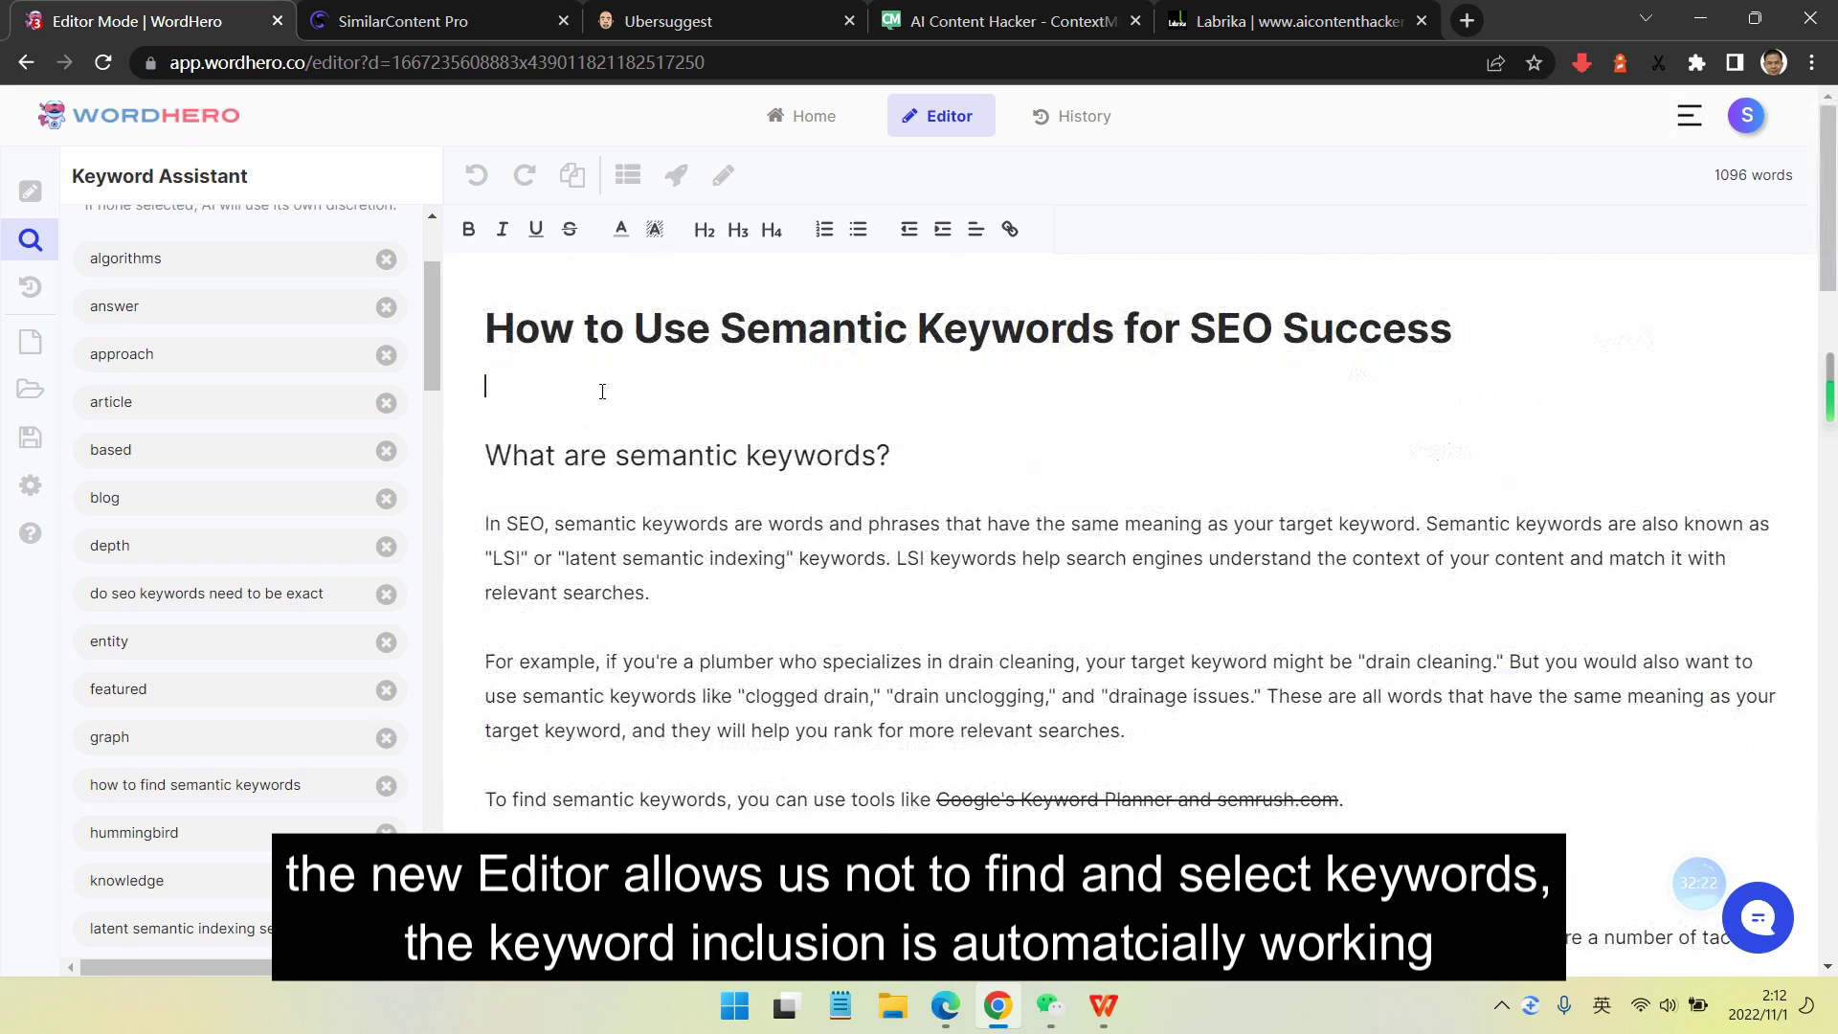
key("ctrl+v")
scroll(889, 557, "down", 3)
scroll(465, 500, "up", 3)
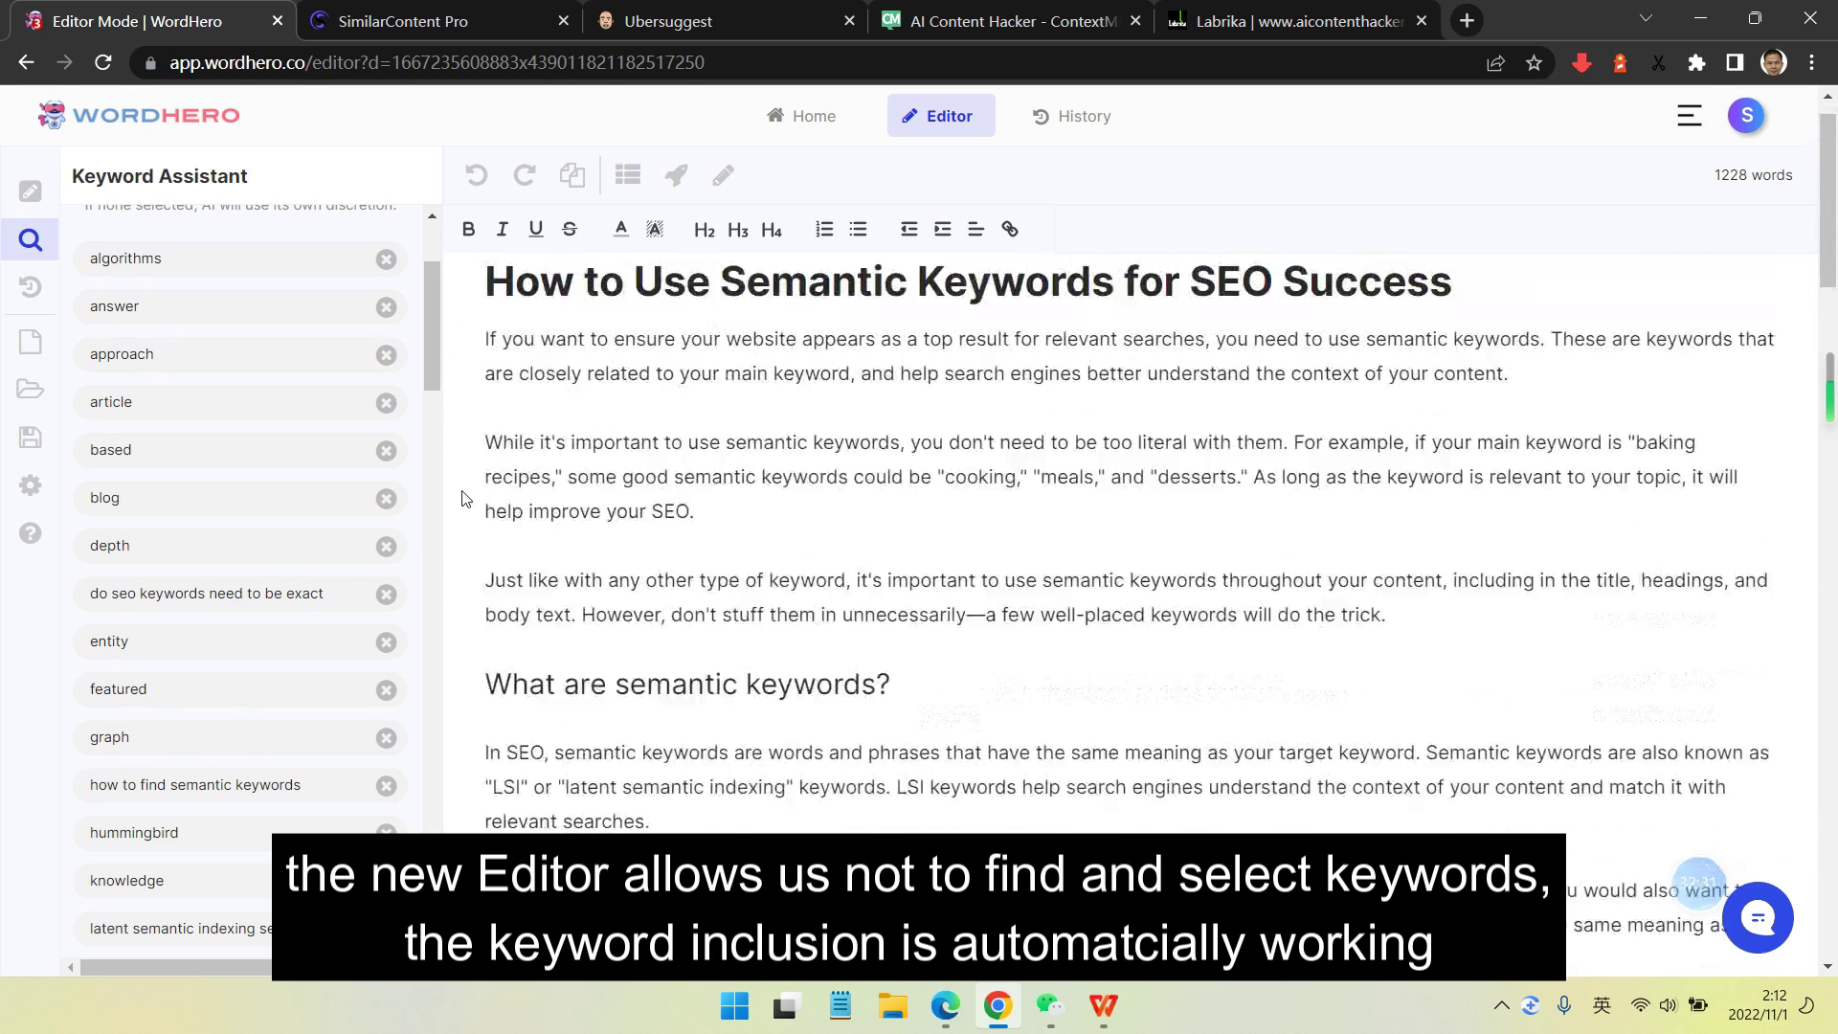
scroll(978, 521, "down", 1)
scroll(979, 521, "up", 1)
- Review the article and check in the keyword list which collected keywords it already covers
scroll(328, 615, "down", 10)
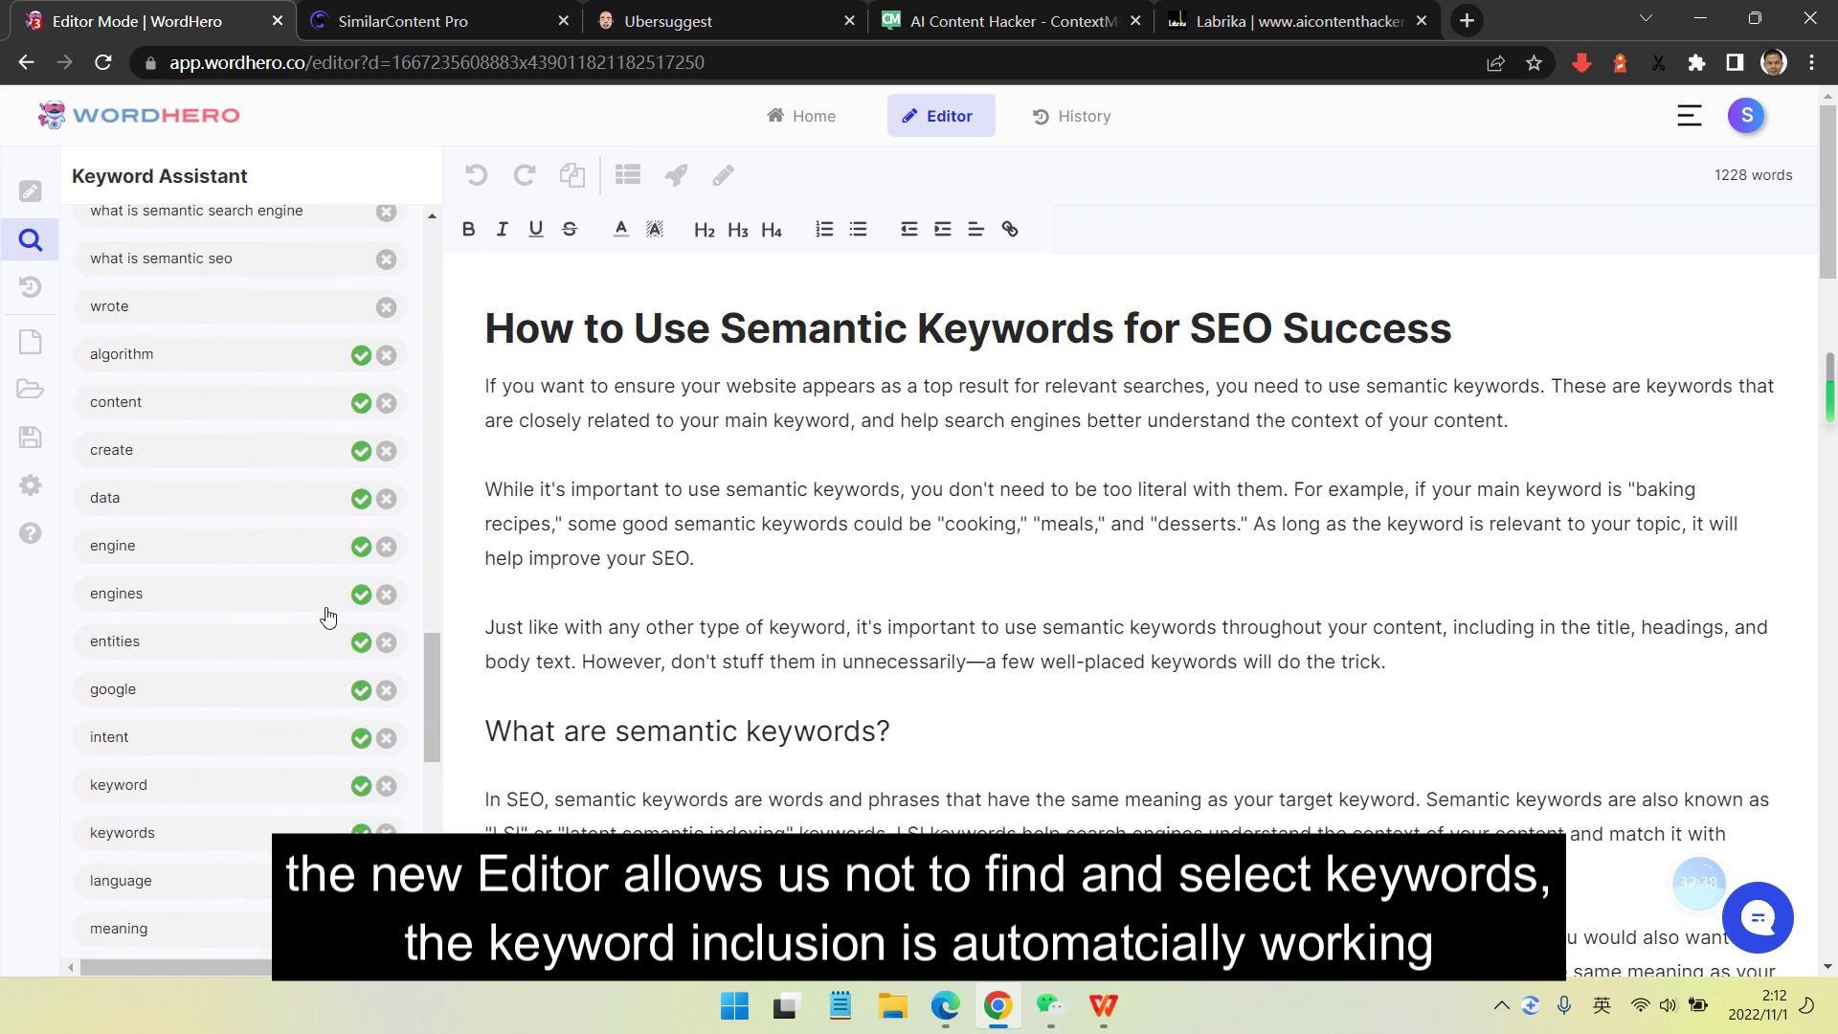
scroll(300, 526, "up", 12)
scroll(229, 536, "down", 15)
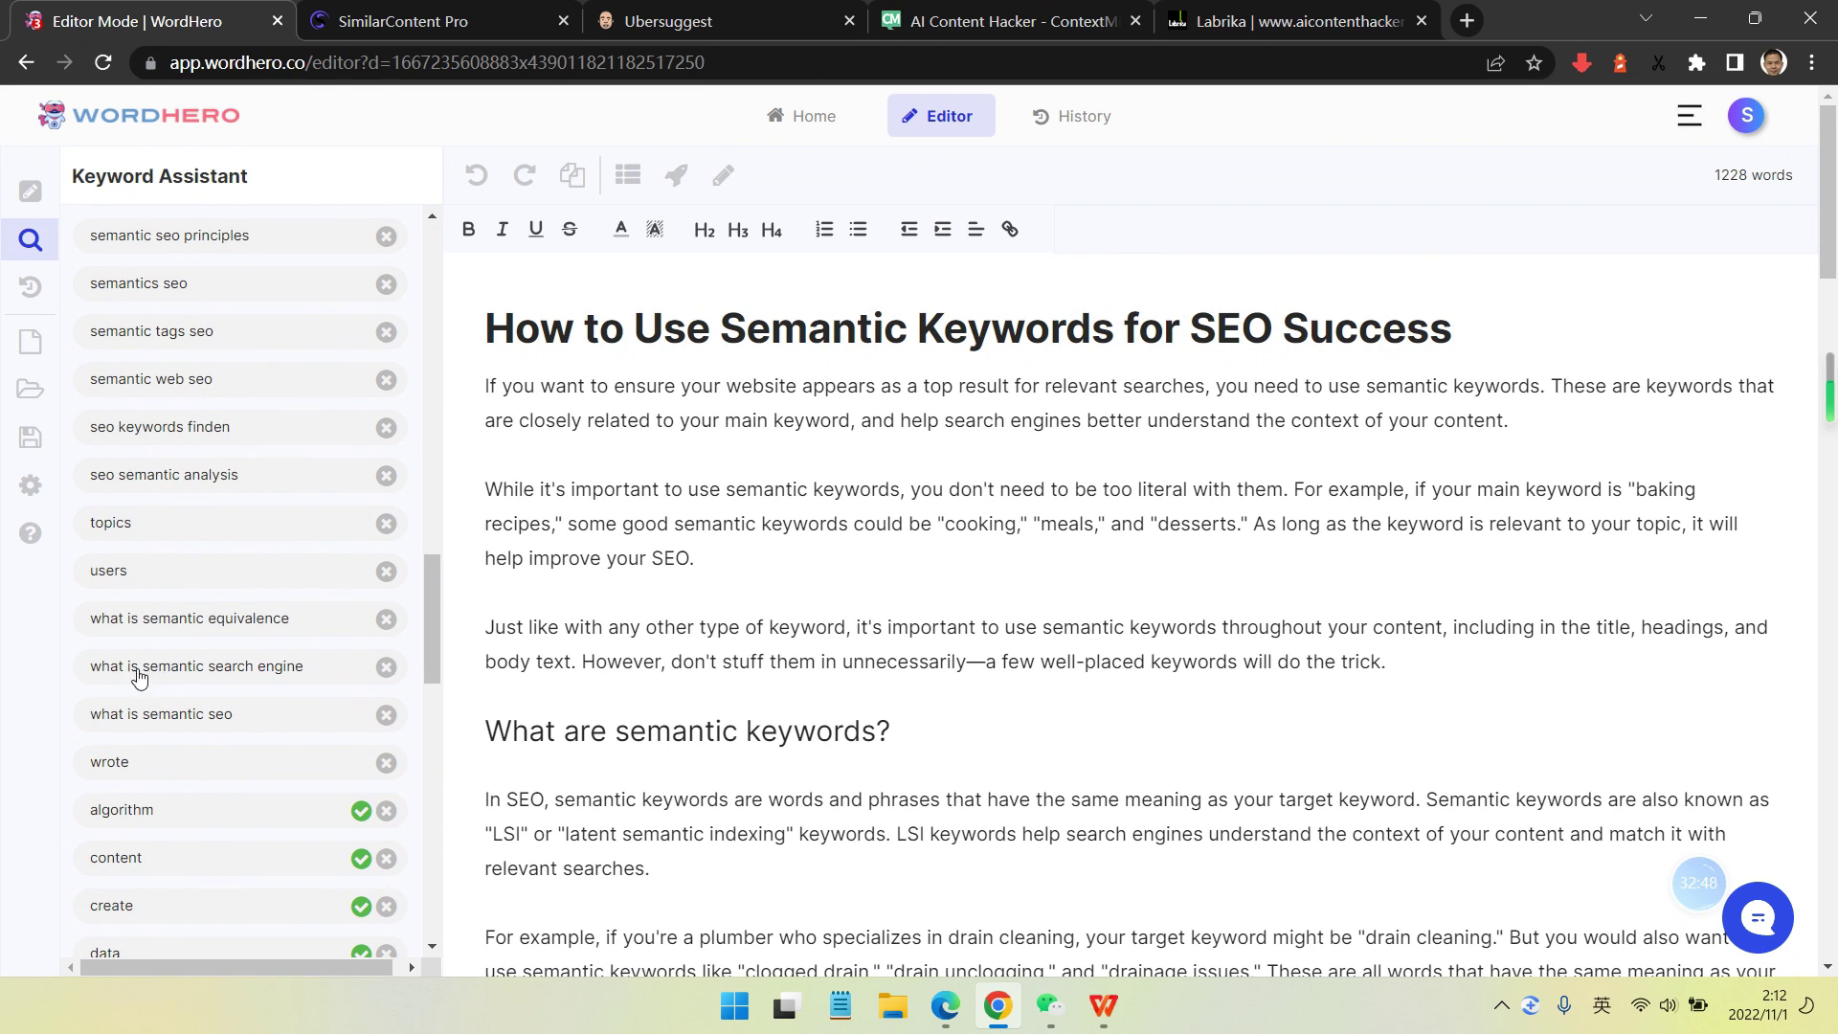
scroll(536, 584, "down", 3)
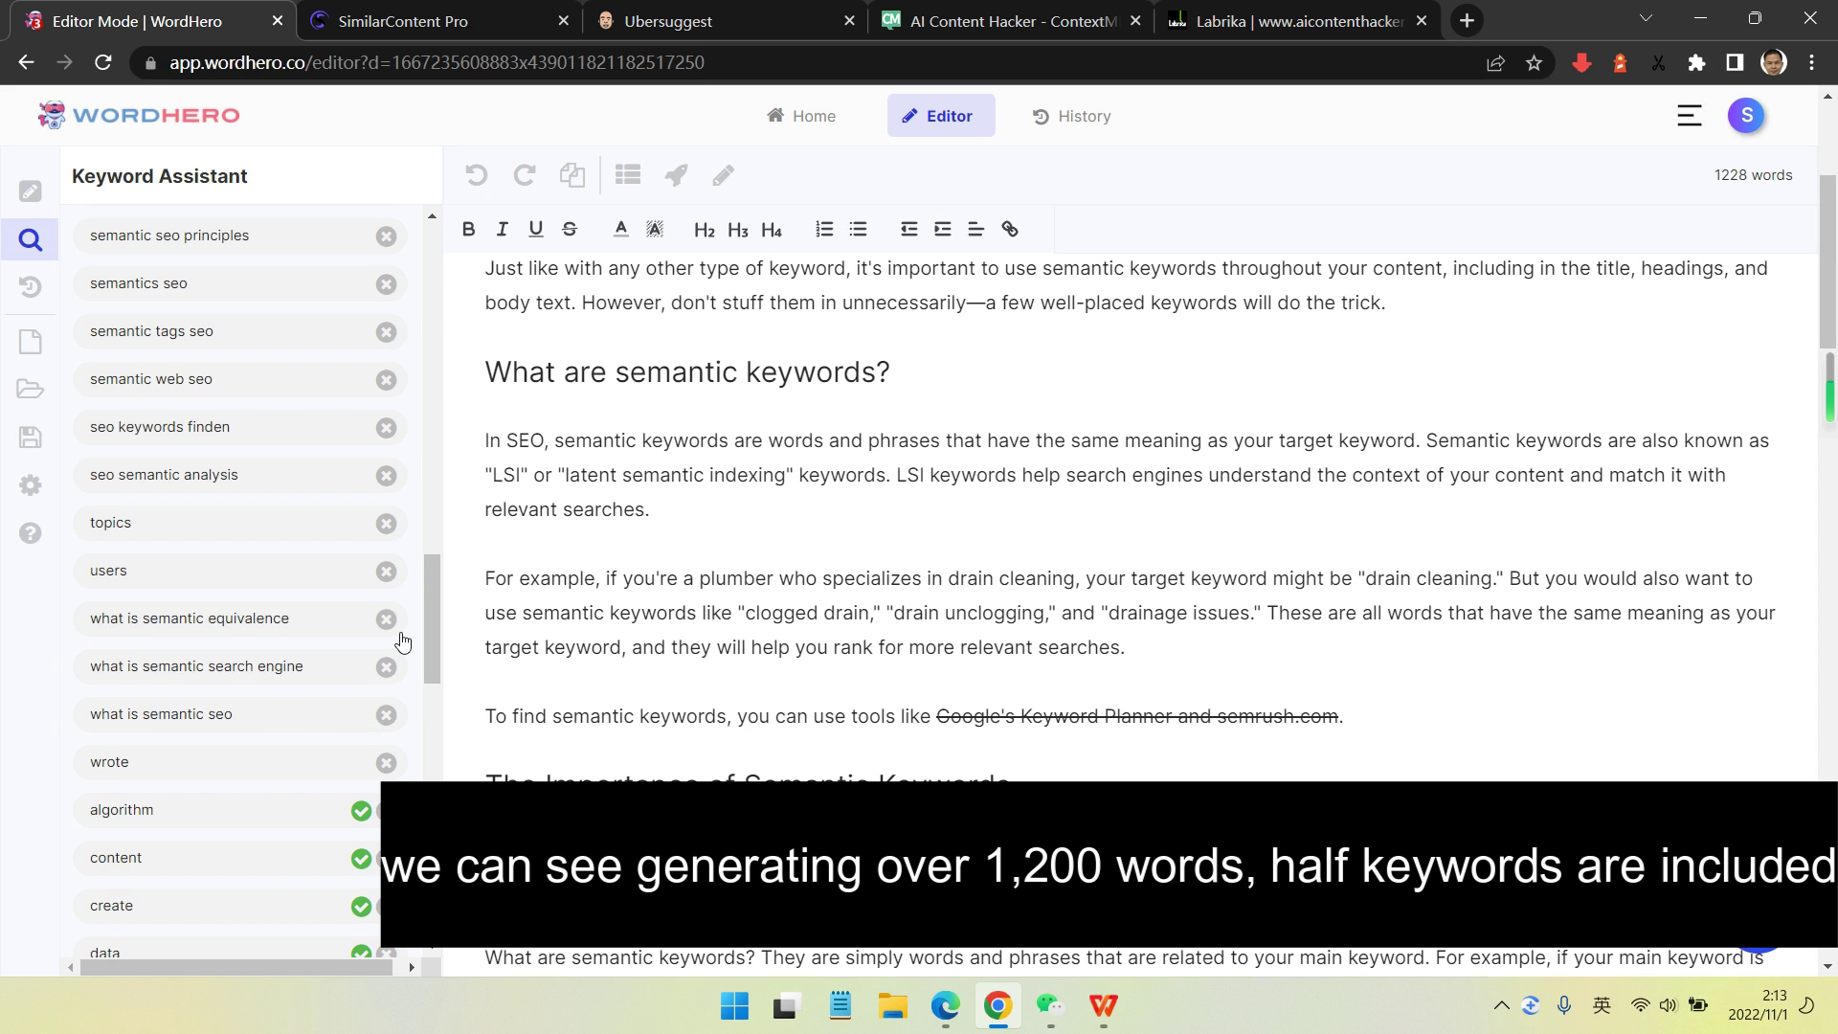
scroll(684, 624, "down", 2)
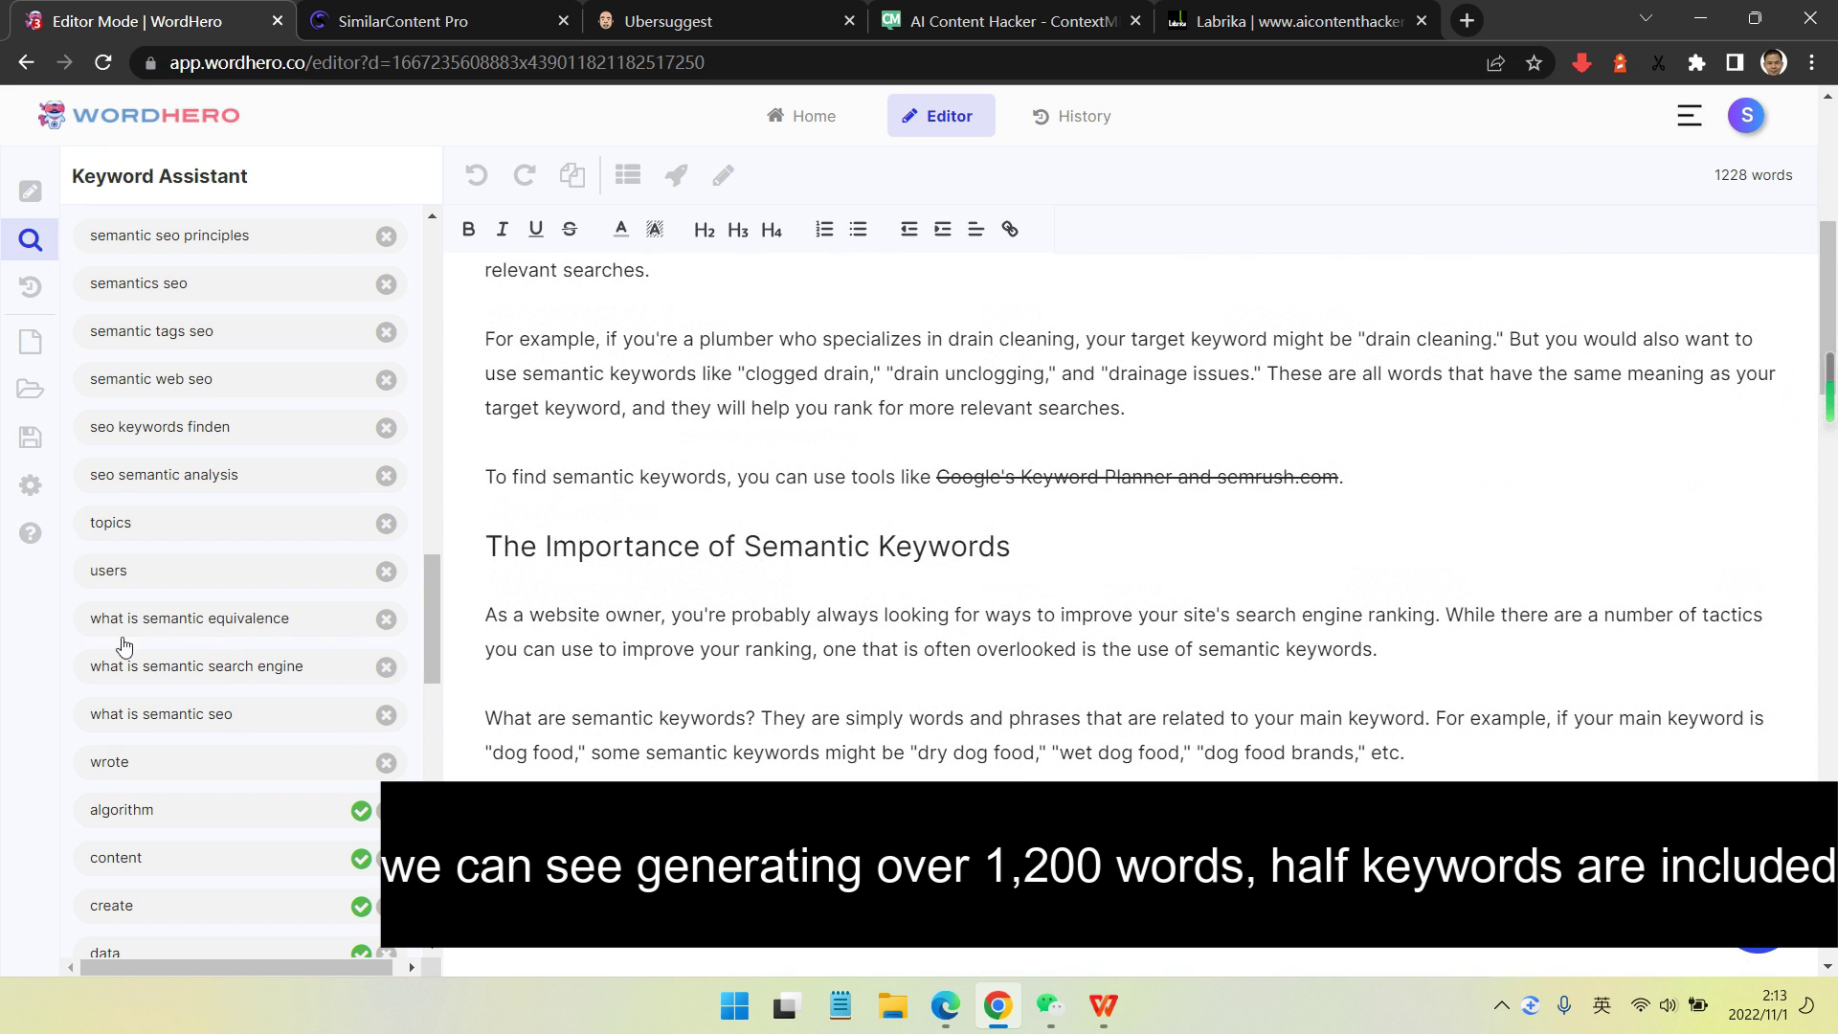
scroll(821, 629, "down", 3)
scroll(784, 567, "up", 3)
scroll(123, 730, "up", 1)
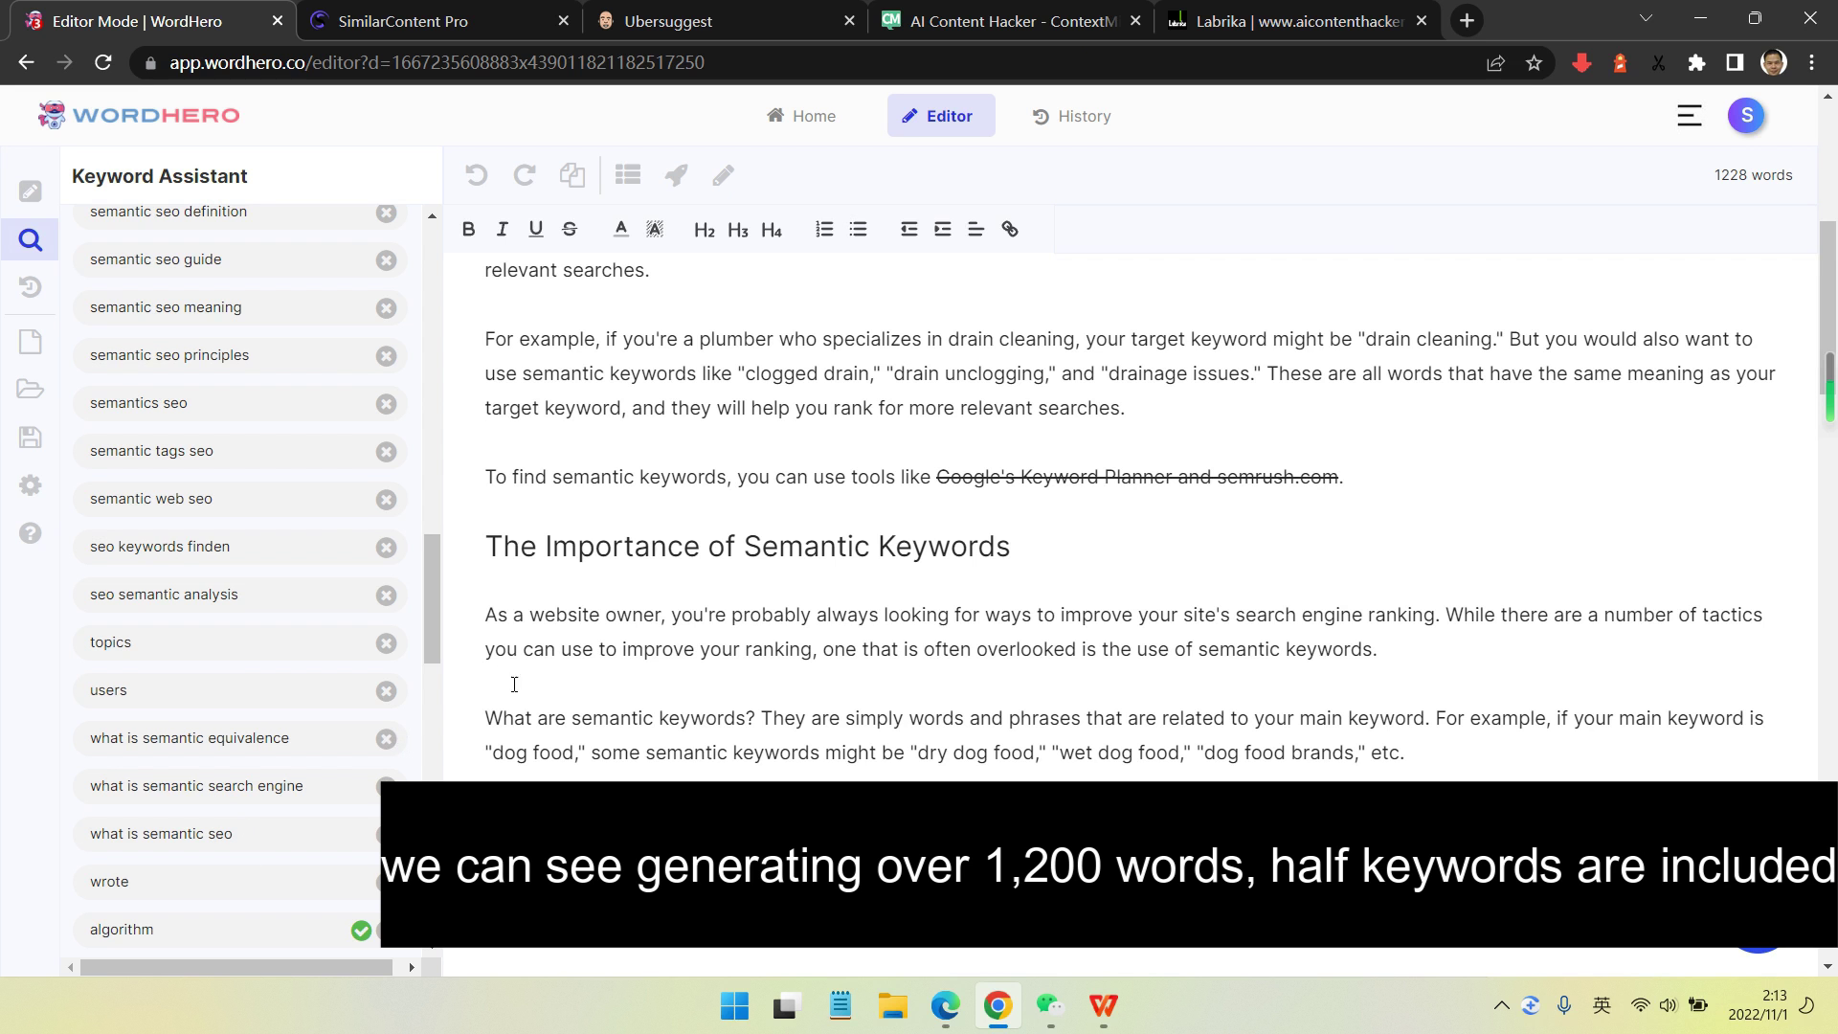
scroll(434, 639, "up", 1)
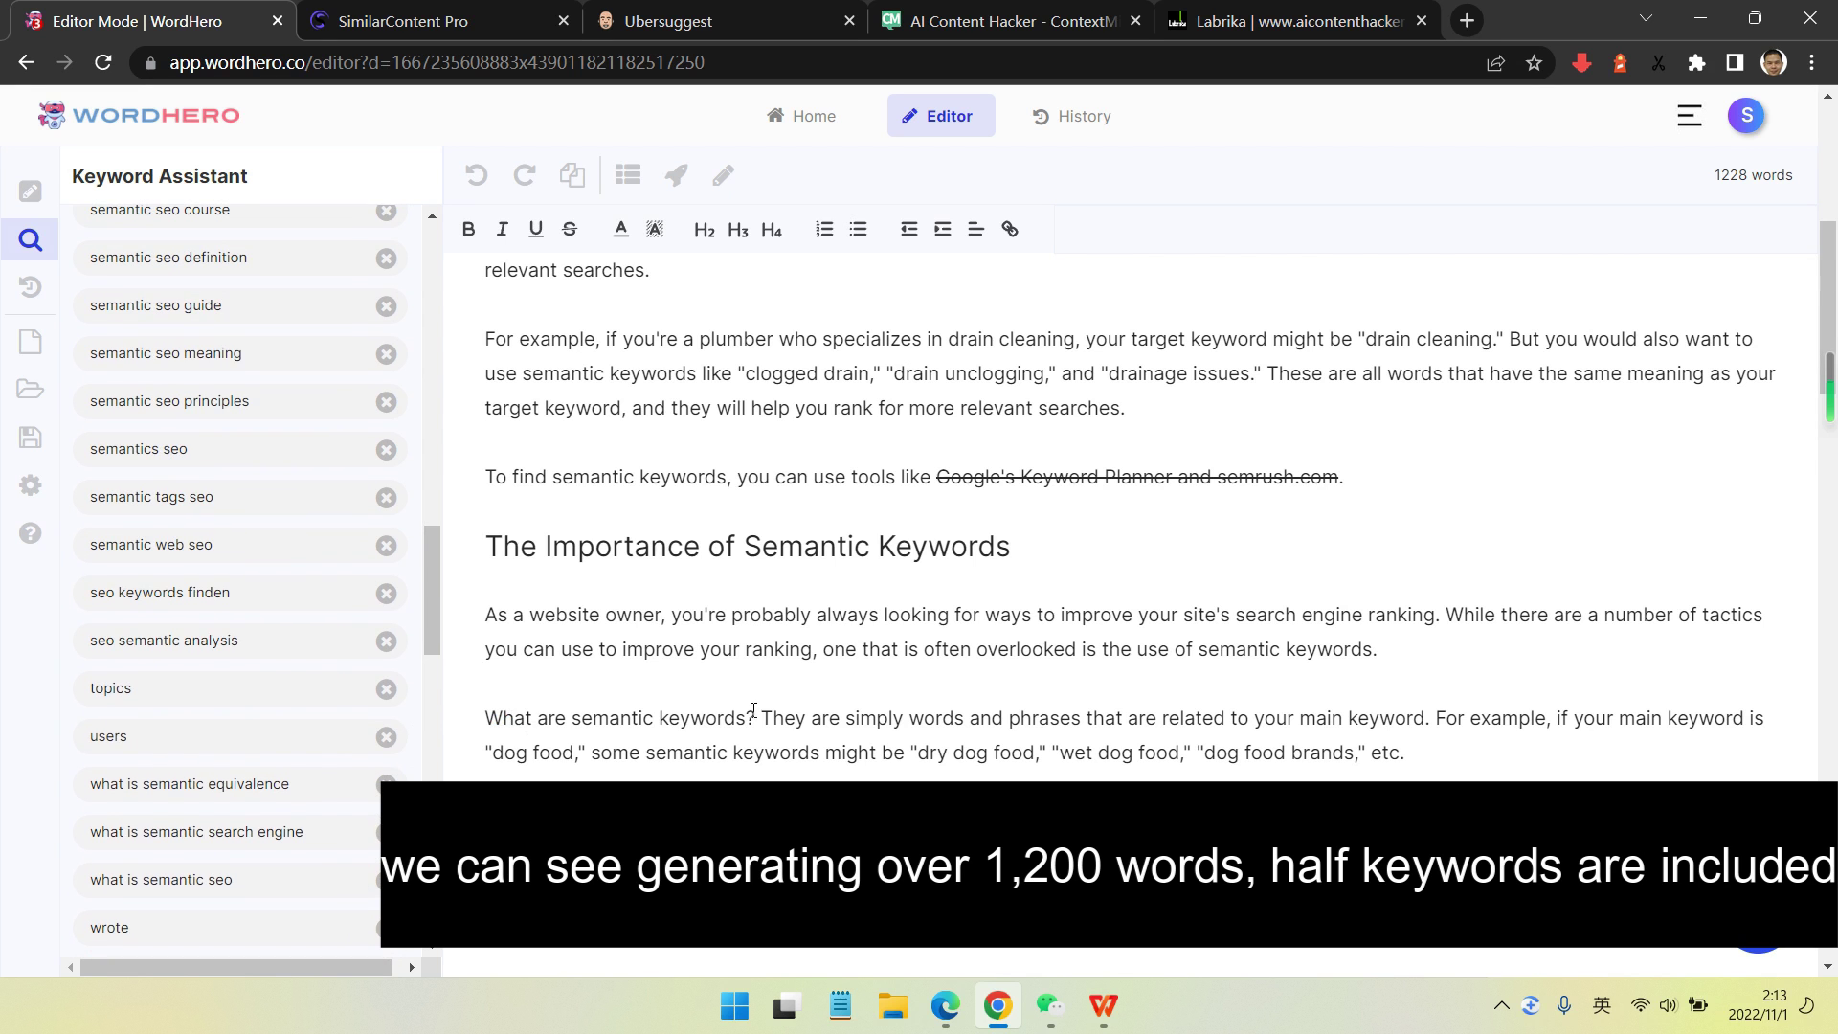
scroll(821, 667, "down", 6)
scroll(852, 594, "up", 11)
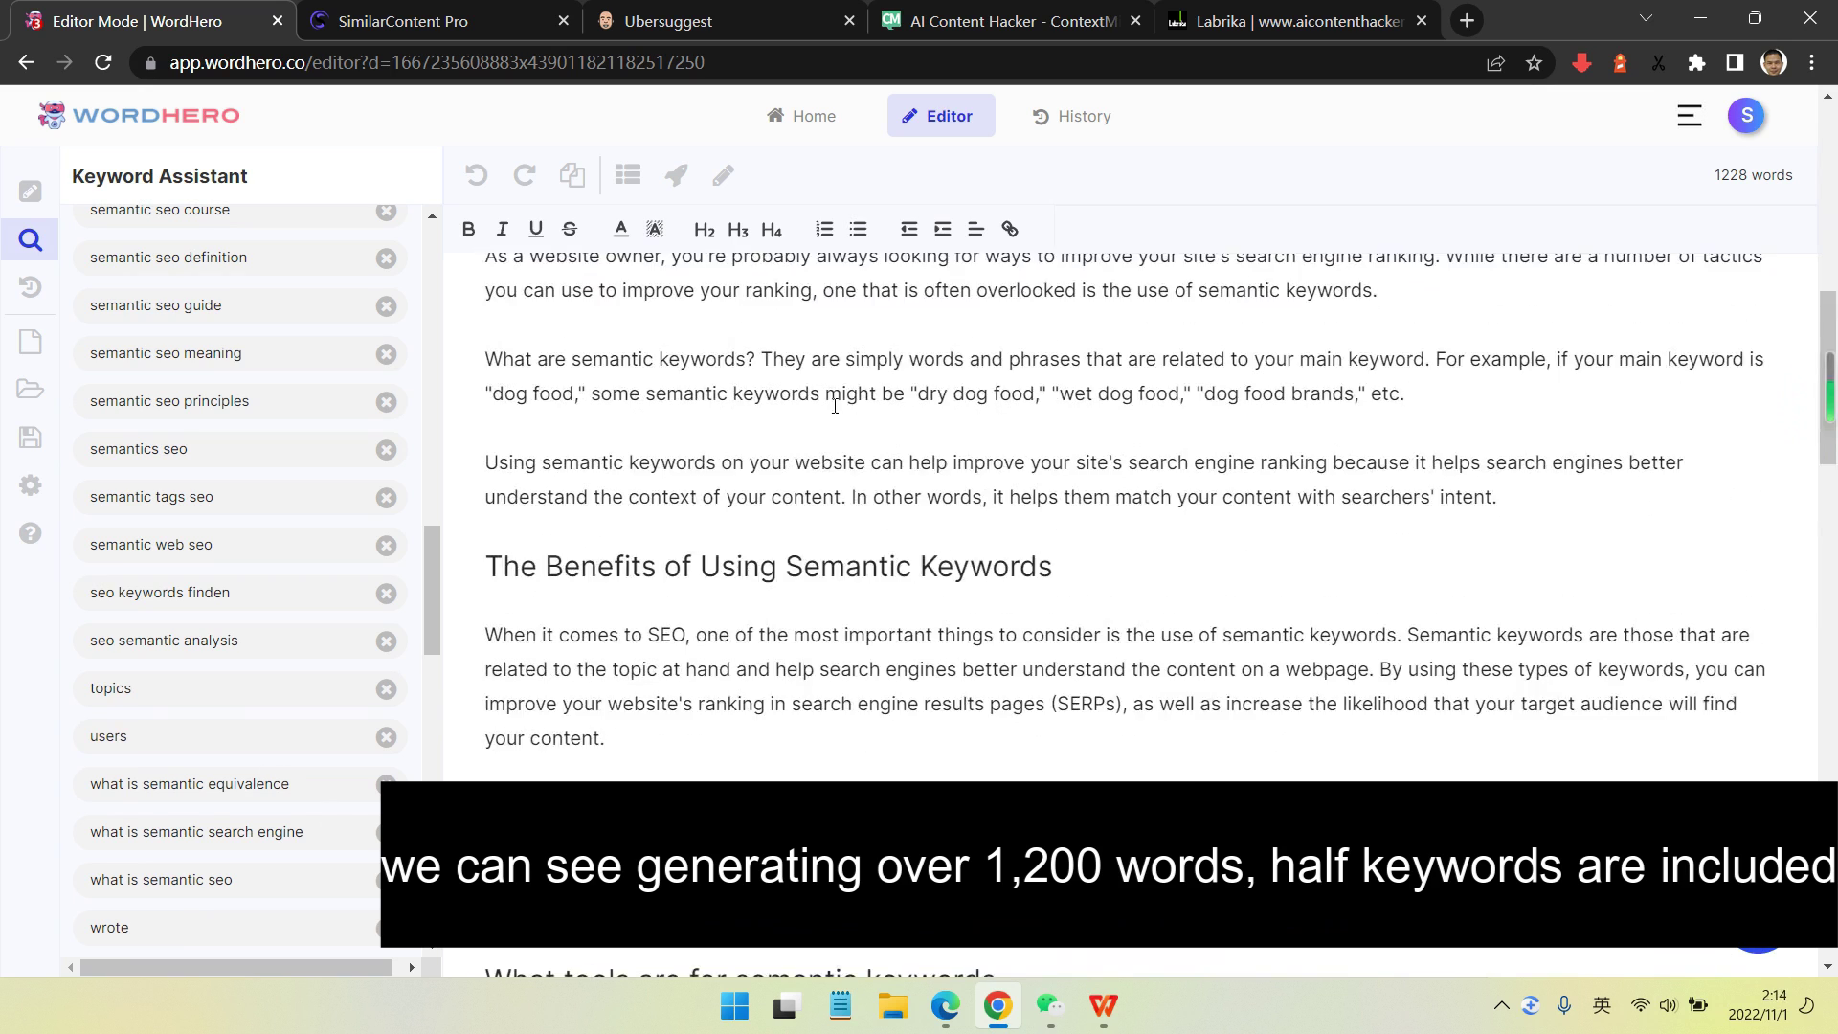
scroll(379, 672, "down", 2)
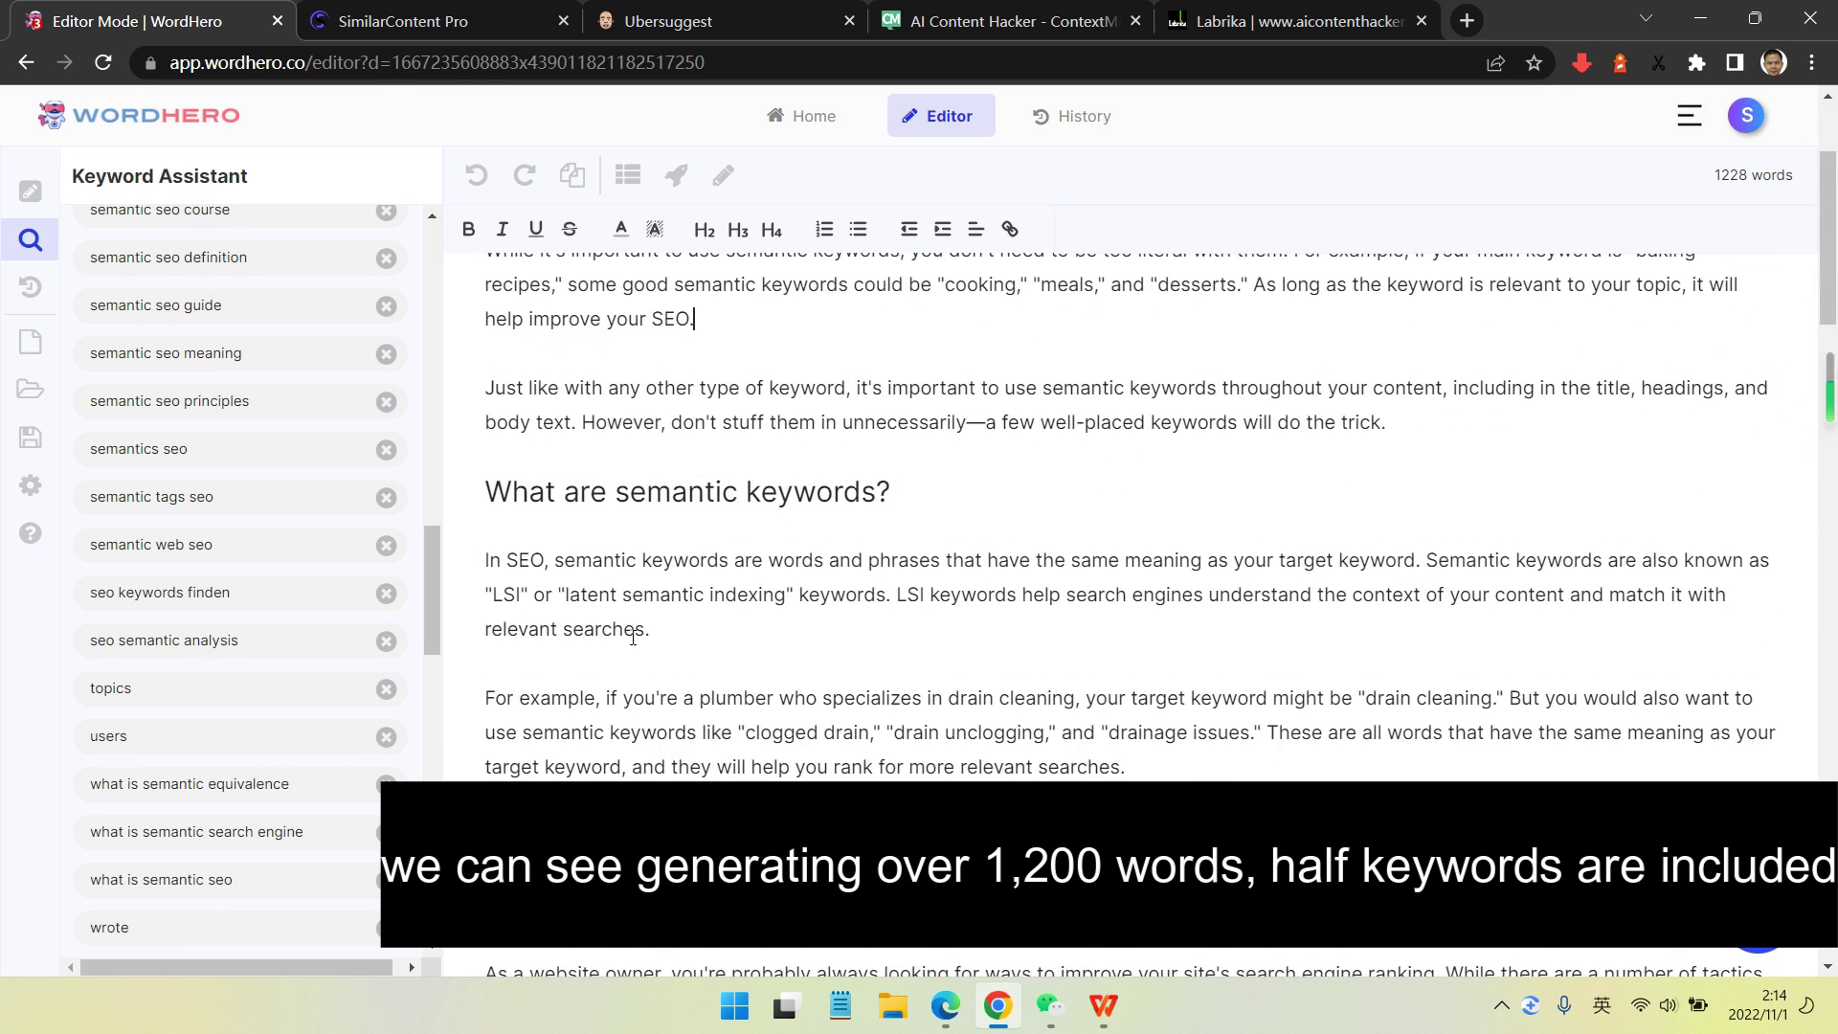
scroll(633, 638, "up", 1)
left_click(916, 605)
scroll(205, 623, "up", 1)
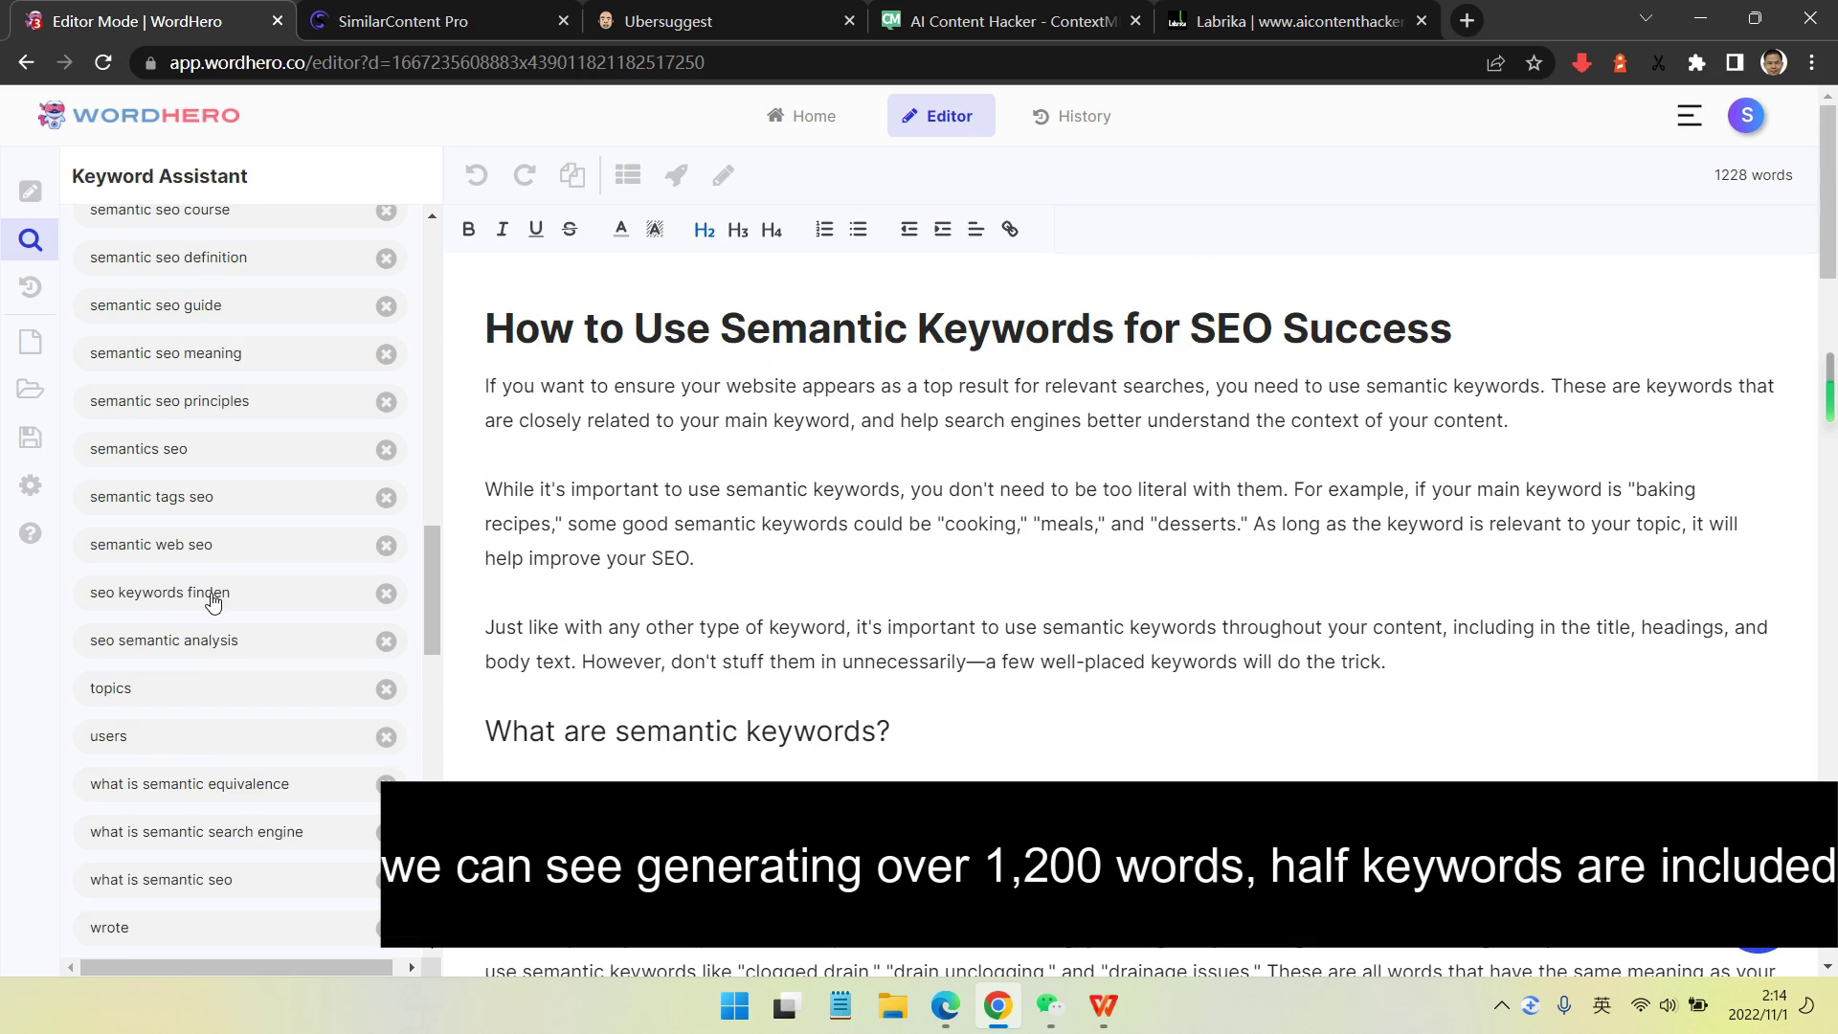
scroll(212, 600, "up", 1)
scroll(204, 734, "up", 2)
scroll(1256, 667, "down", 10)
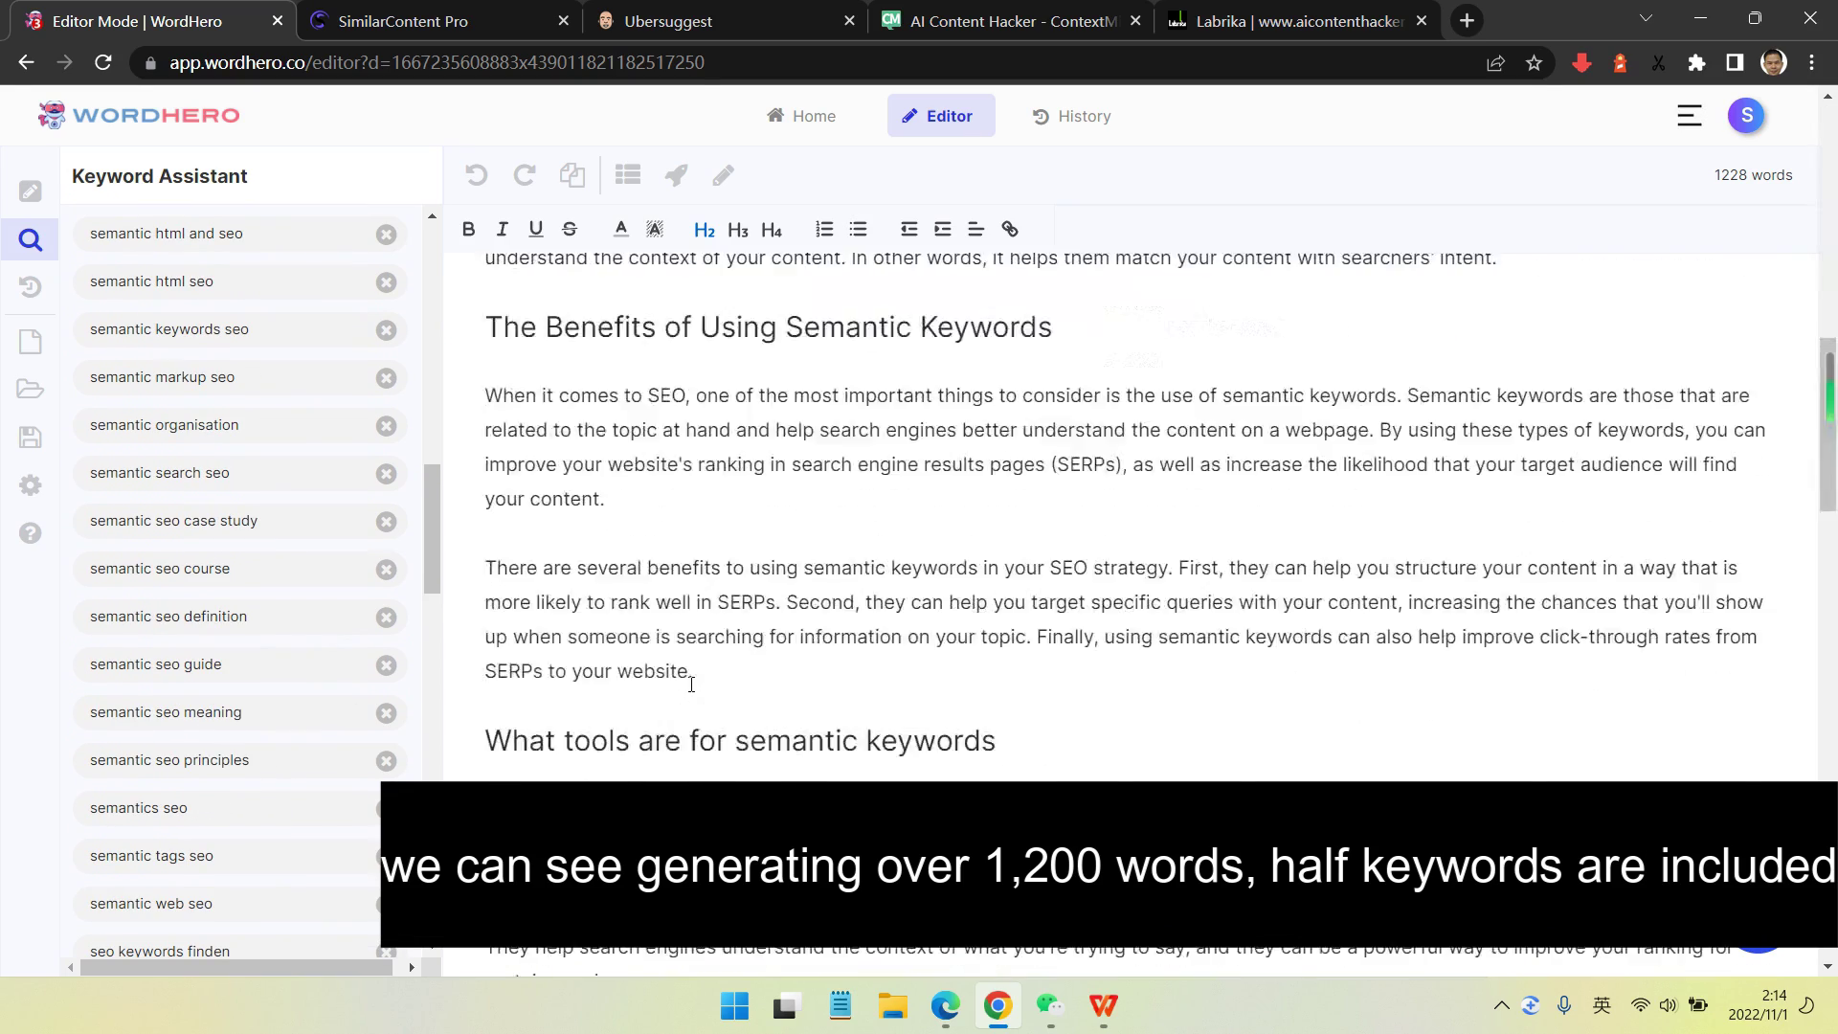
- Generate more paragraphs for "Semantic SEO strategy: writing content, google algorithm" using the keywords "semantic seo course", "semantic seo guide" and "semantic seo principles"
left_click(1257, 667)
key("Return")
scroll(1257, 667, "down", 2)
scroll(560, 597, "up", 6)
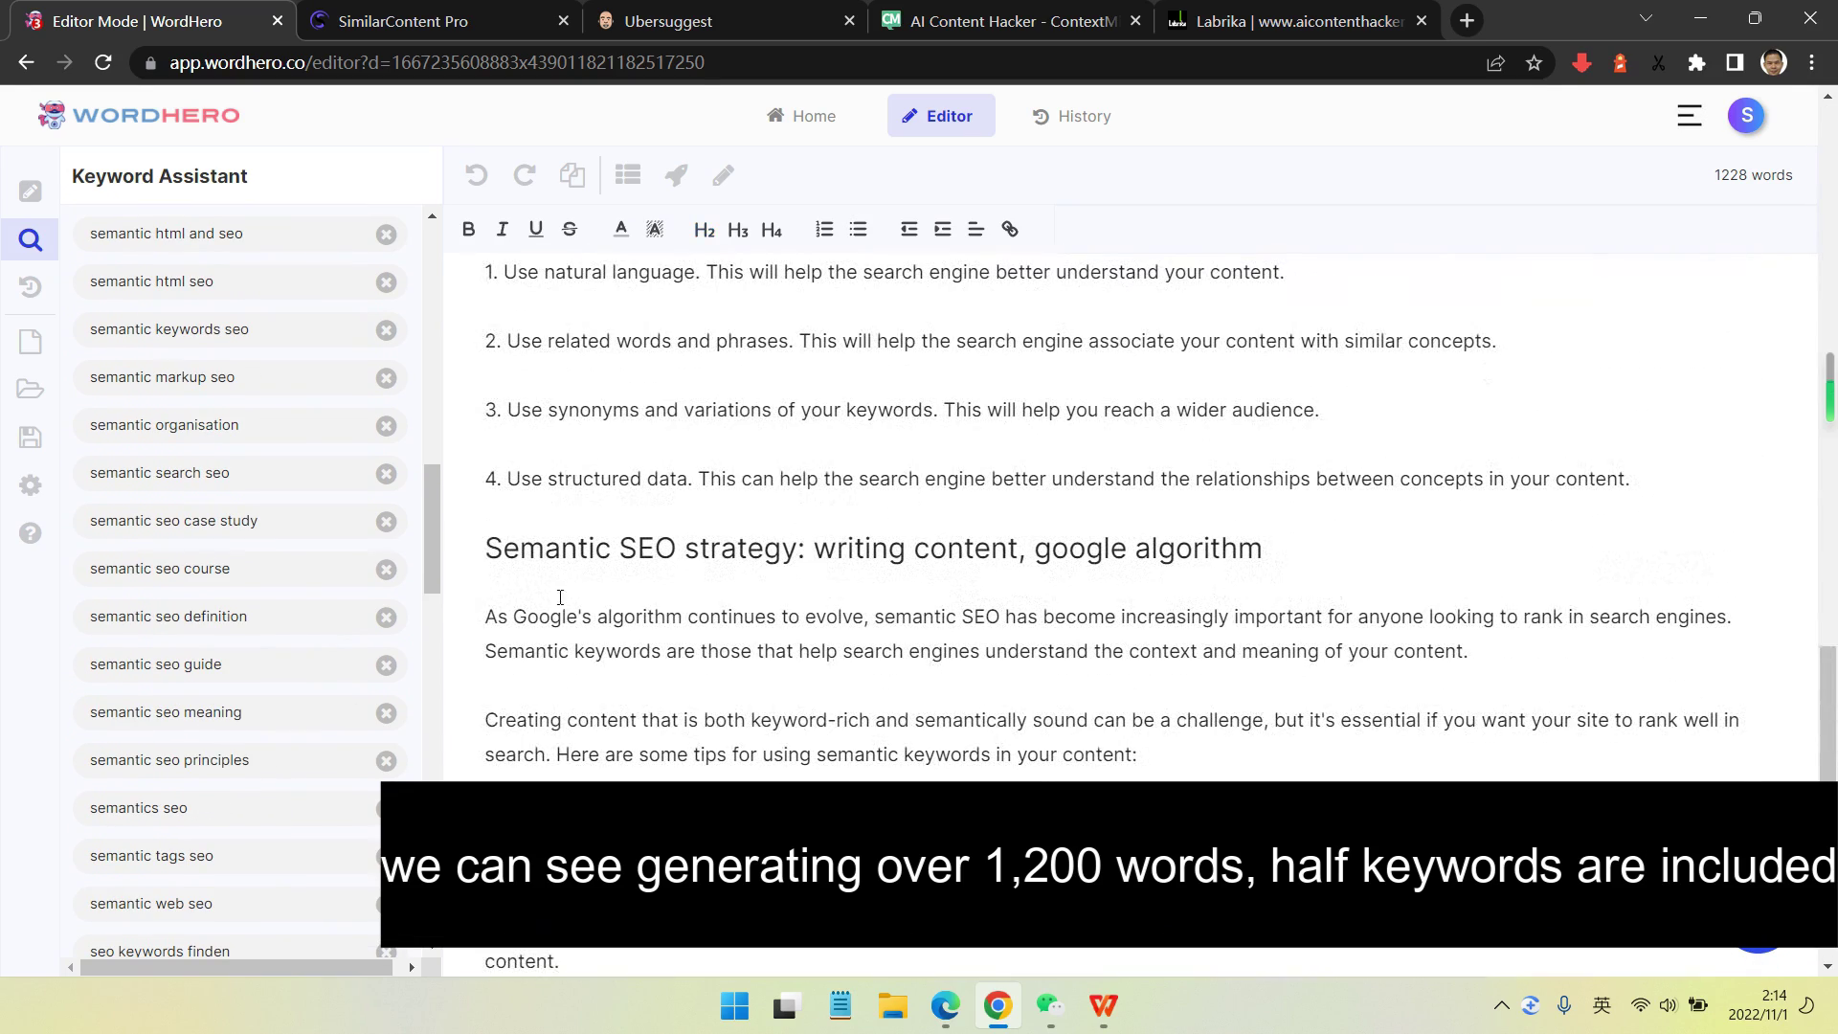
left_click(324, 756)
scroll(873, 673, "down", 1)
scroll(873, 673, "up", 1)
left_click_drag(1263, 549, 485, 549)
left_click(677, 178)
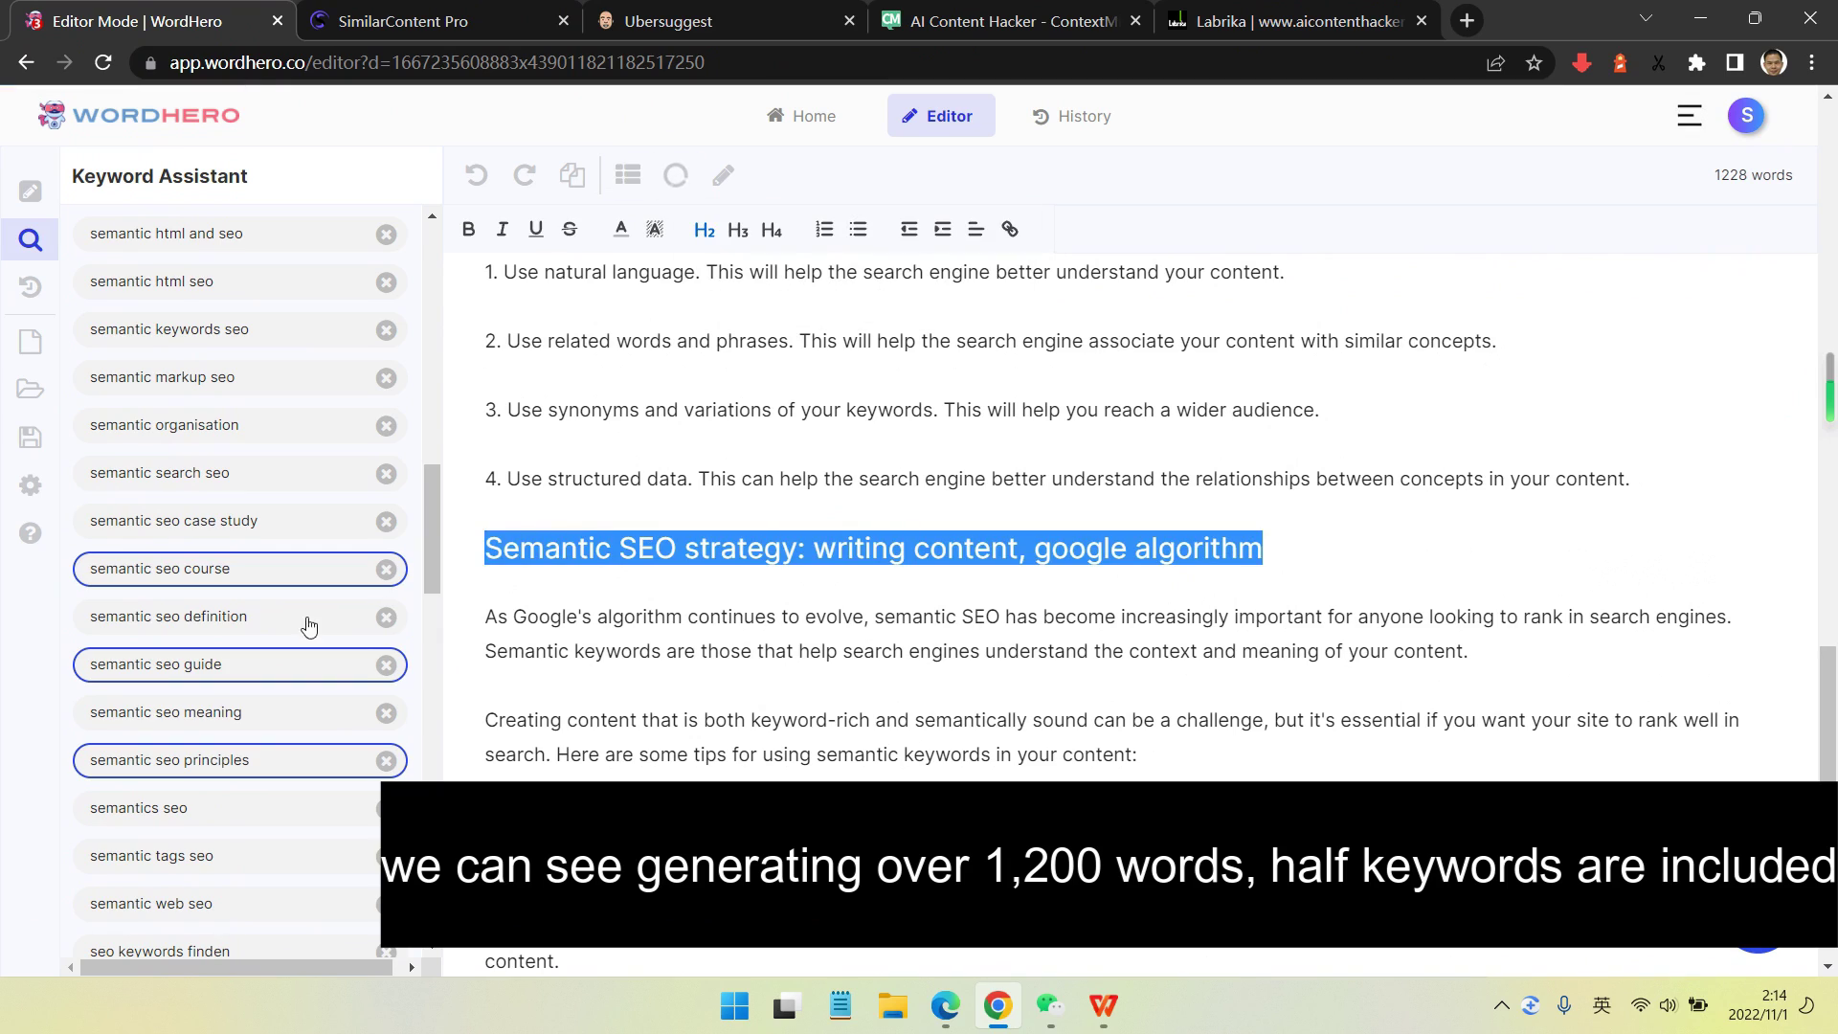
- Insert a line break between the newly generated strategy paragraphs and the older paragraph beginning "As Google's algorithm continues to evolve"
scroll(311, 579, "down", 5)
scroll(195, 713, "up", 1)
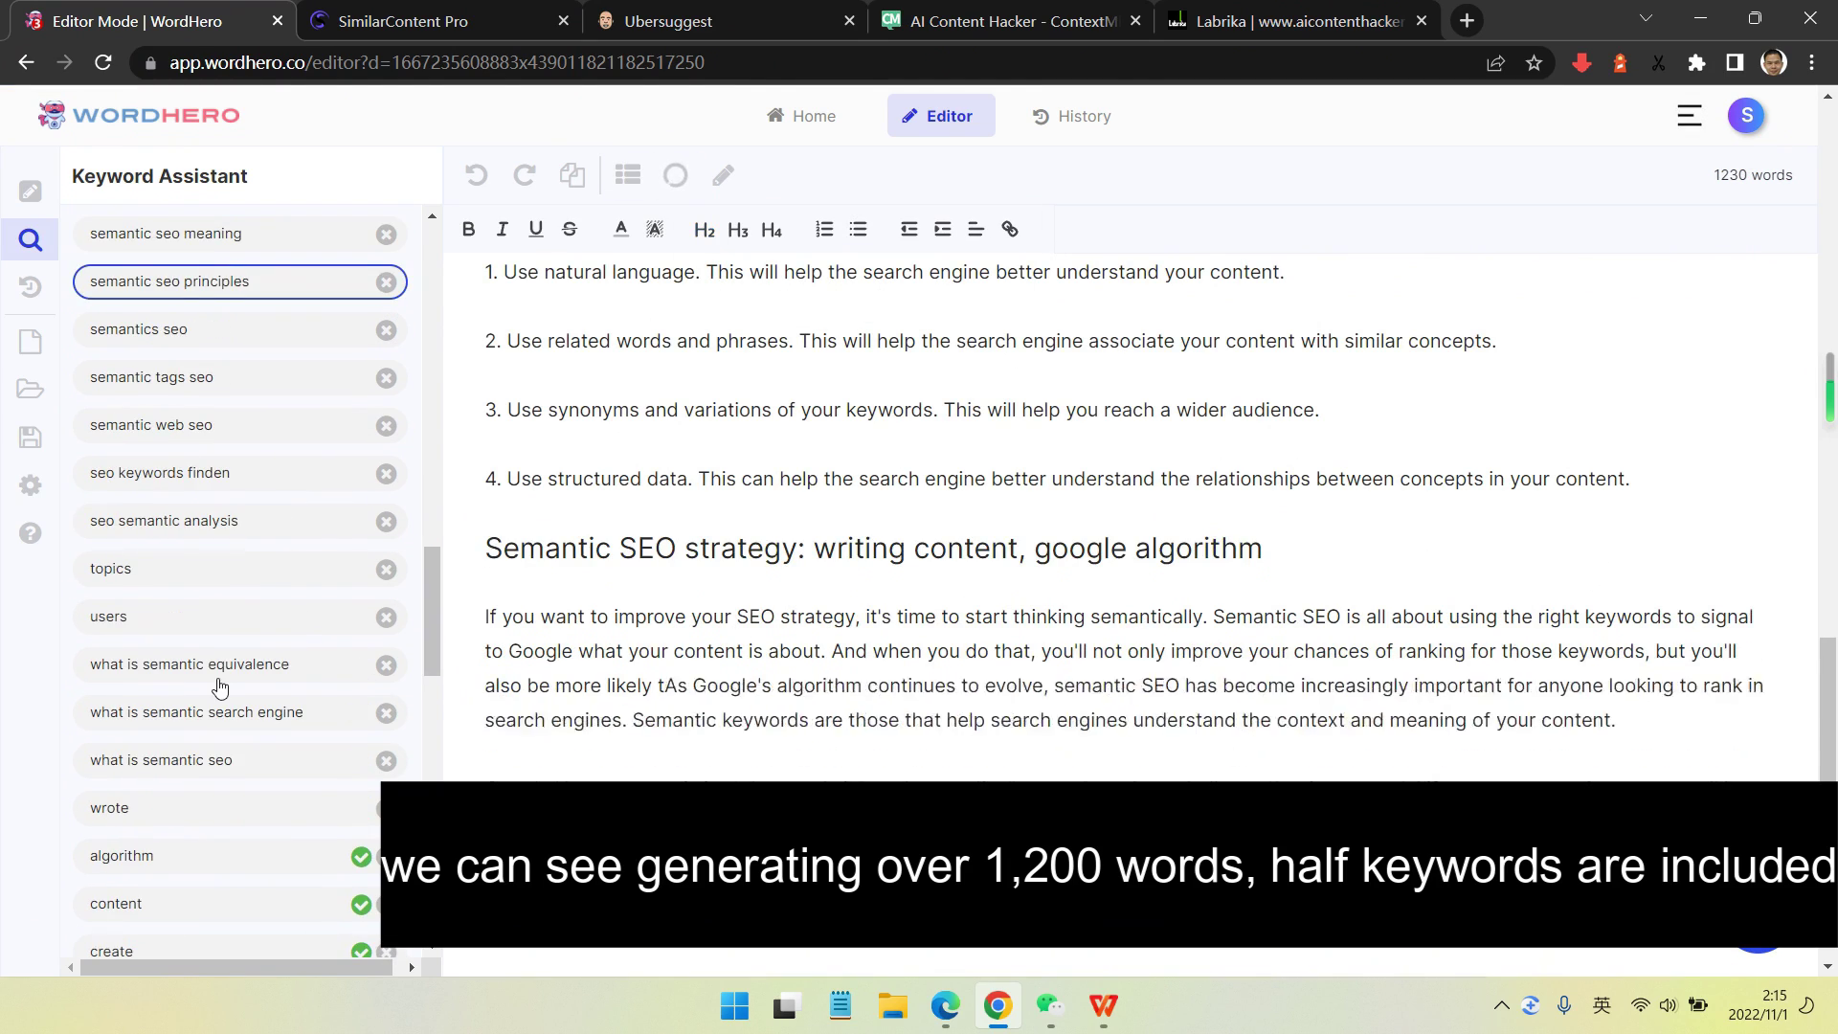
scroll(376, 682, "up", 1)
scroll(722, 402, "up", 9)
scroll(722, 402, "down", 5)
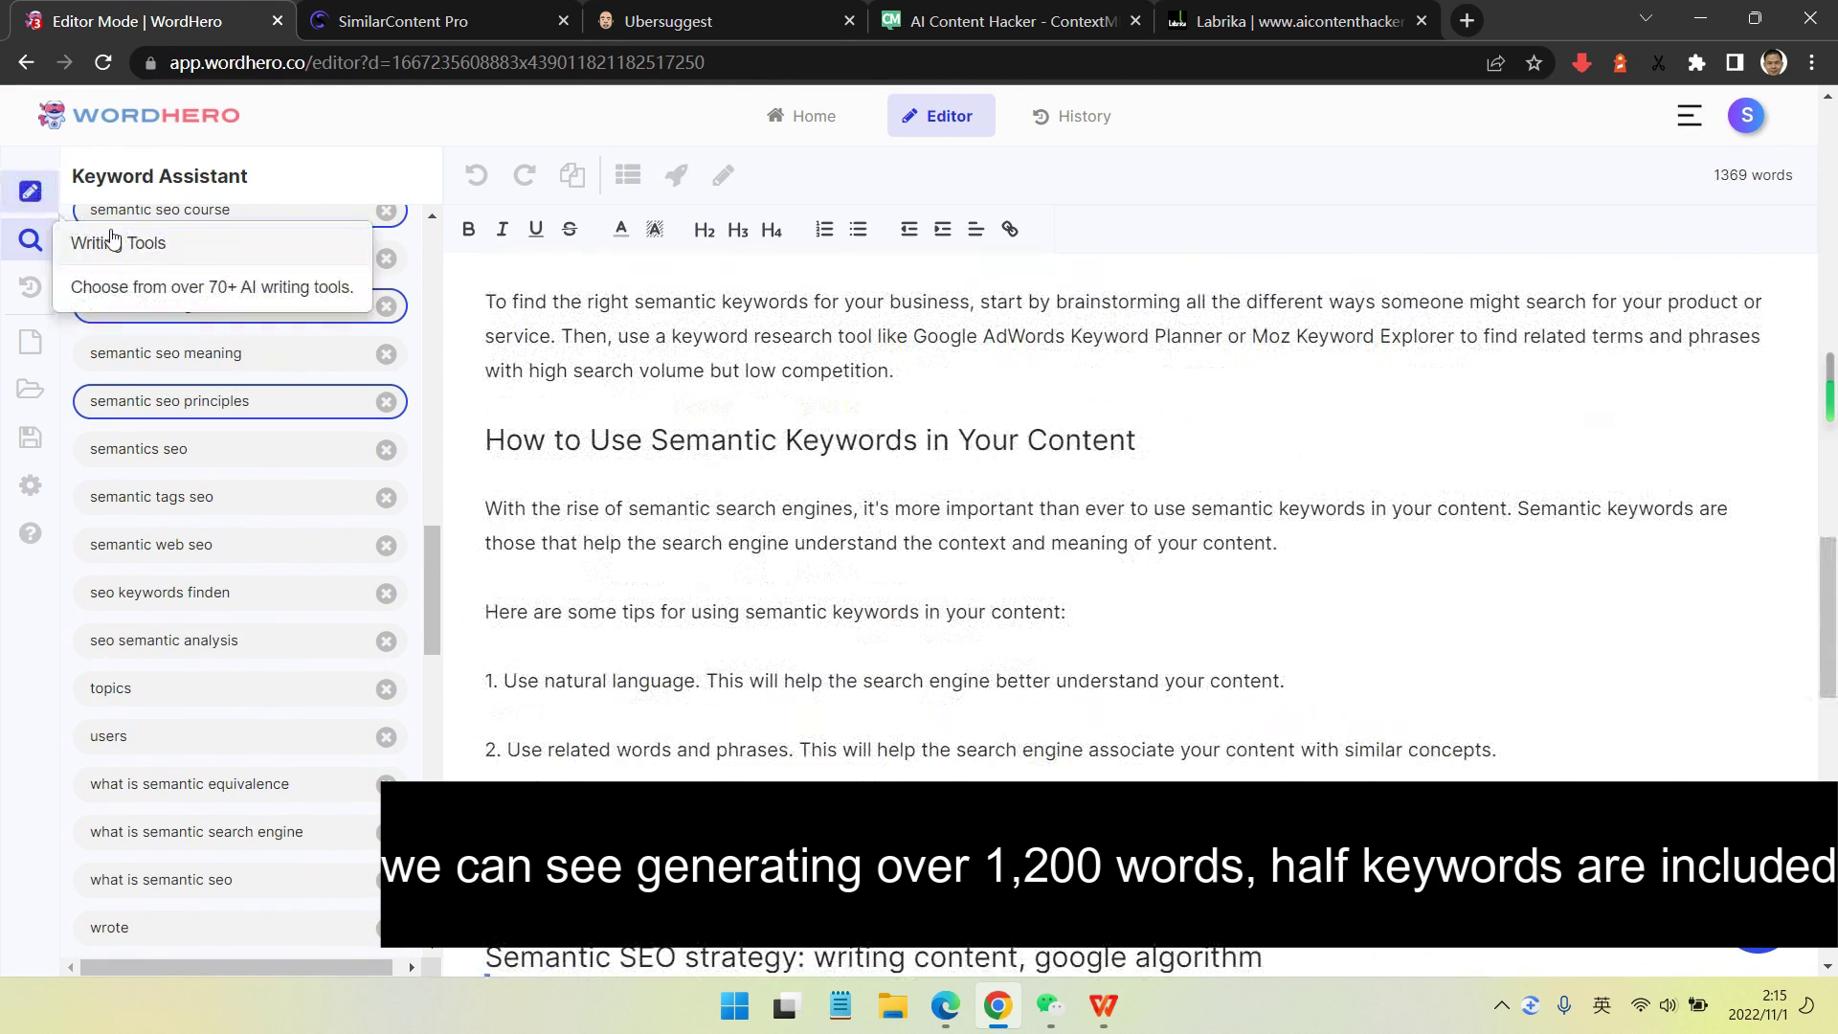
scroll(747, 615, "down", 6)
left_click(737, 617)
key("Return")
- Read through the expanded article and compare it with the uncovered keywords in the list
scroll(329, 716, "down", 3)
scroll(402, 674, "down", 11)
scroll(714, 649, "up", 15)
left_click_drag(430, 814, 438, 699)
scroll(709, 648, "down", 18)
scroll(714, 649, "up", 8)
scroll(714, 649, "down", 2)
scroll(804, 702, "up", 1)
- Try deleting the newly generated paragraphs under the semantic SEO strategy heading, and undo the deletion
left_click_drag(486, 509, 739, 819)
key("BackSpace")
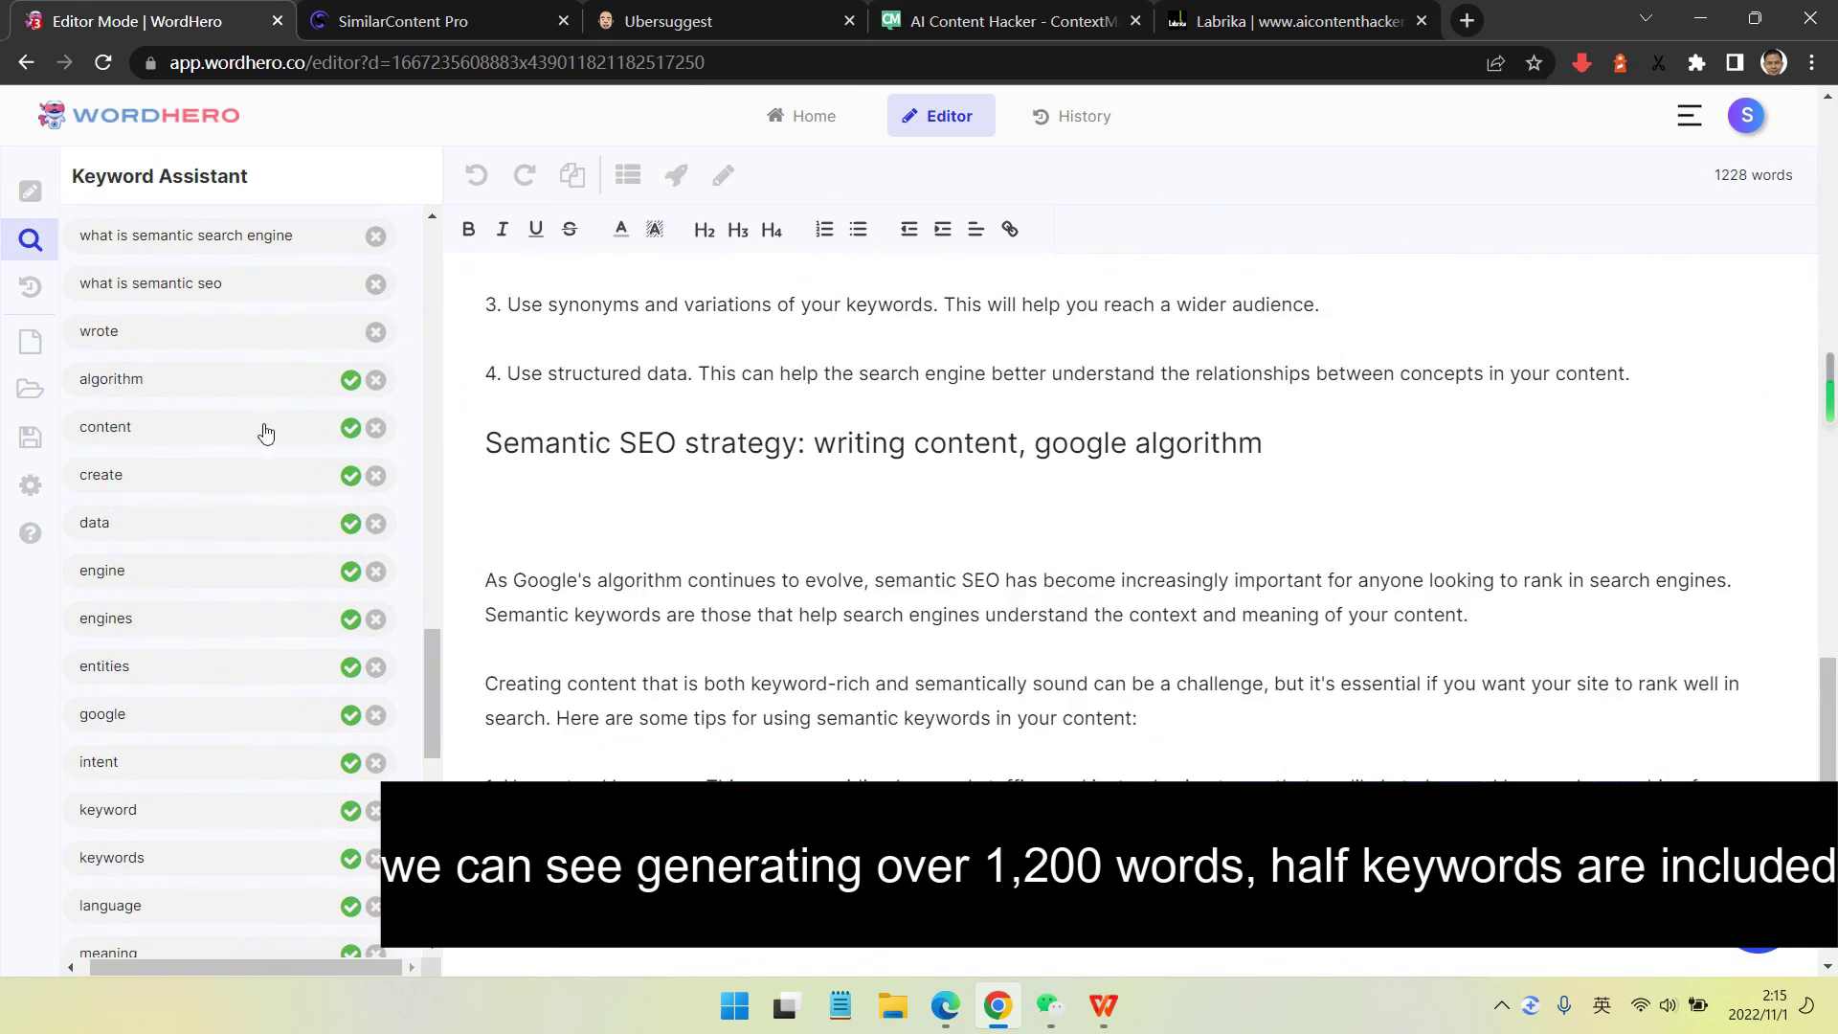
scroll(267, 433, "down", 3)
key("ctrl+z")
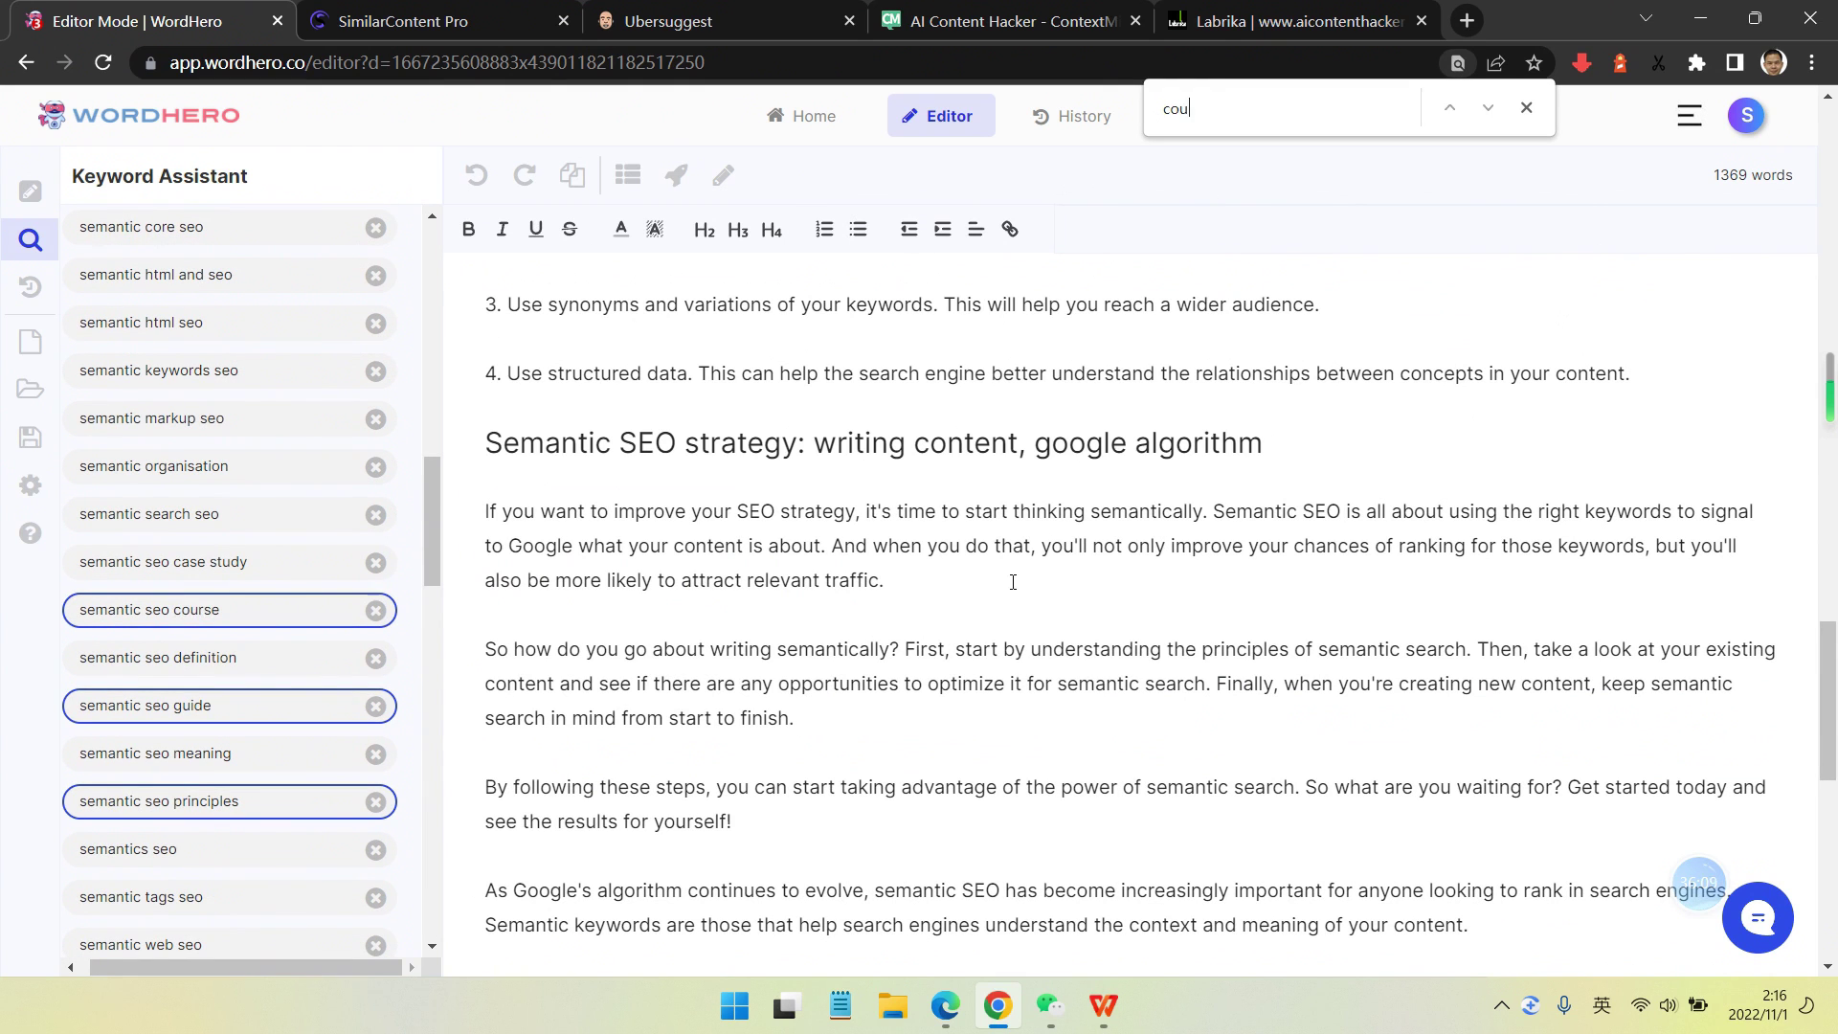
- Search the page for the selected keywords' terms, entering "cou", "guide" and "prinp", and close the search
key("ctrl+a")
type("guide")
scroll(1280, 289, "down", 1)
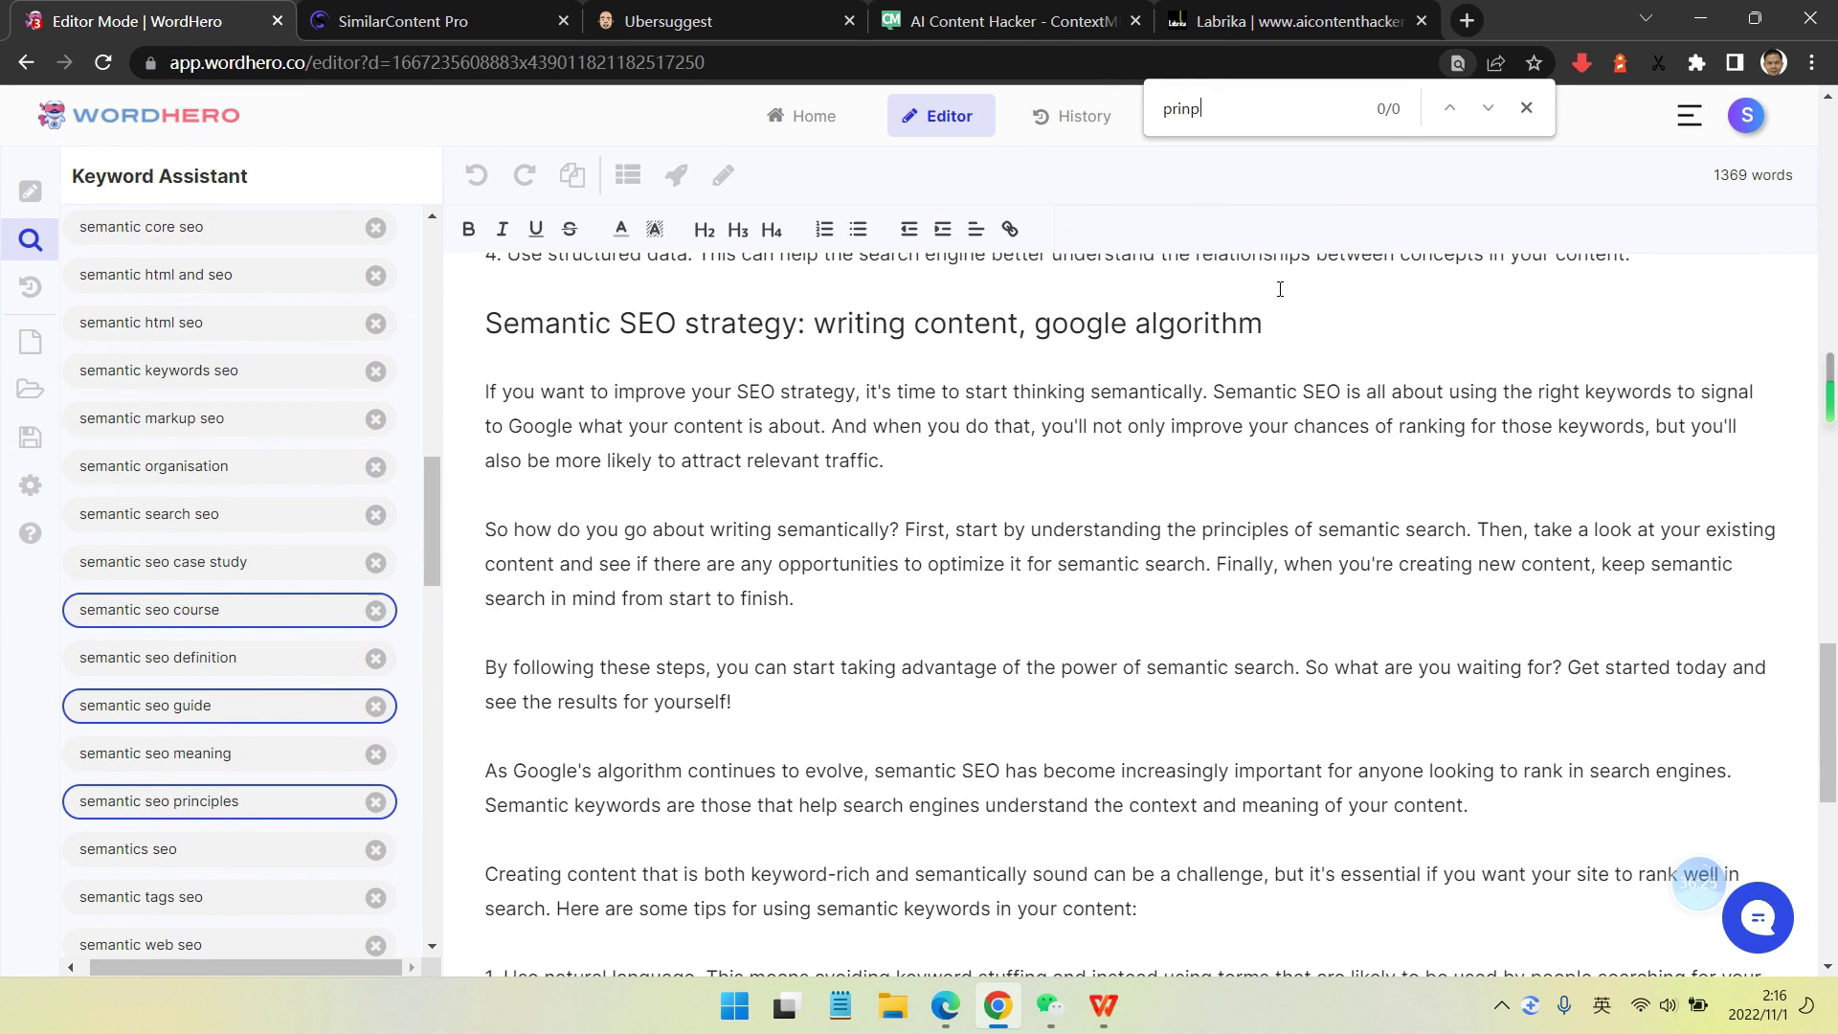
scroll(756, 583, "up", 1)
left_click(1527, 108)
left_click(927, 545)
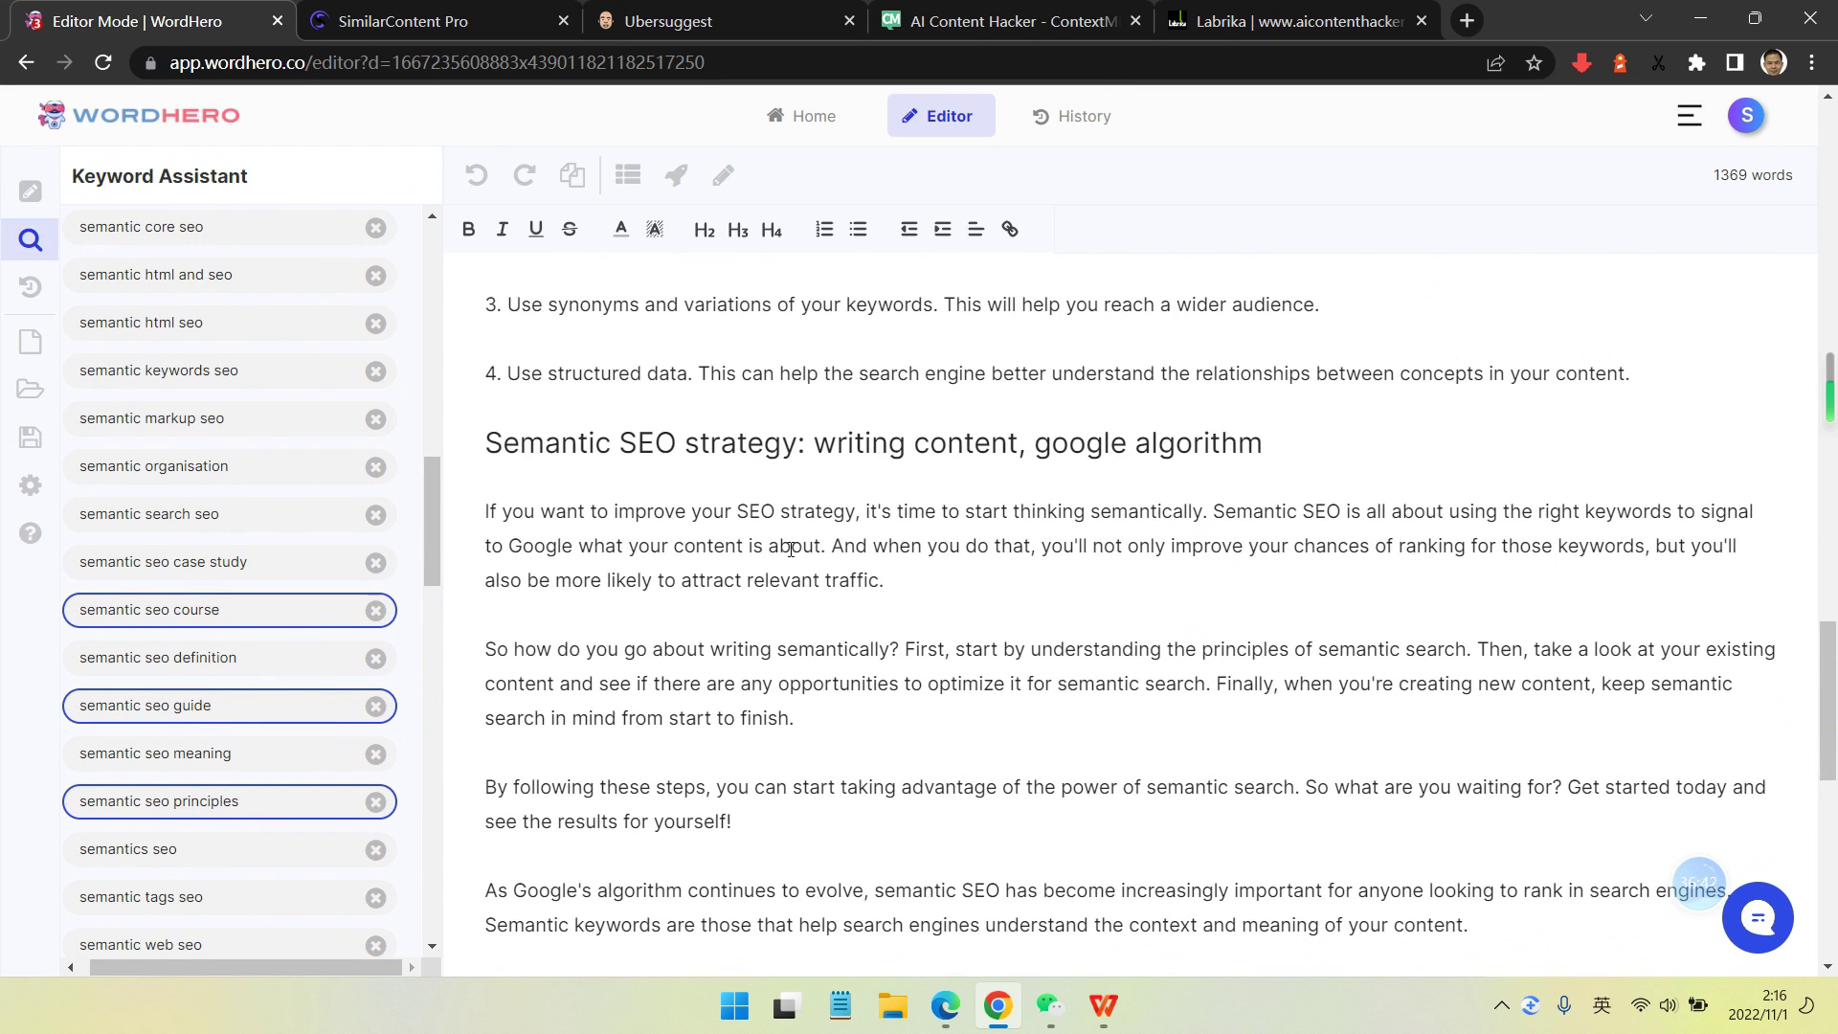
- Remove "semantic seo meaning" from the keyword list while checking the strategy and tools sections
scroll(928, 546, "down", 2)
scroll(295, 607, "down", 7)
scroll(927, 546, "up", 6)
scroll(215, 491, "up", 12)
scroll(215, 490, "down", 4)
left_click(220, 731)
left_click(228, 706)
left_click(227, 801)
scroll(927, 413, "down", 5)
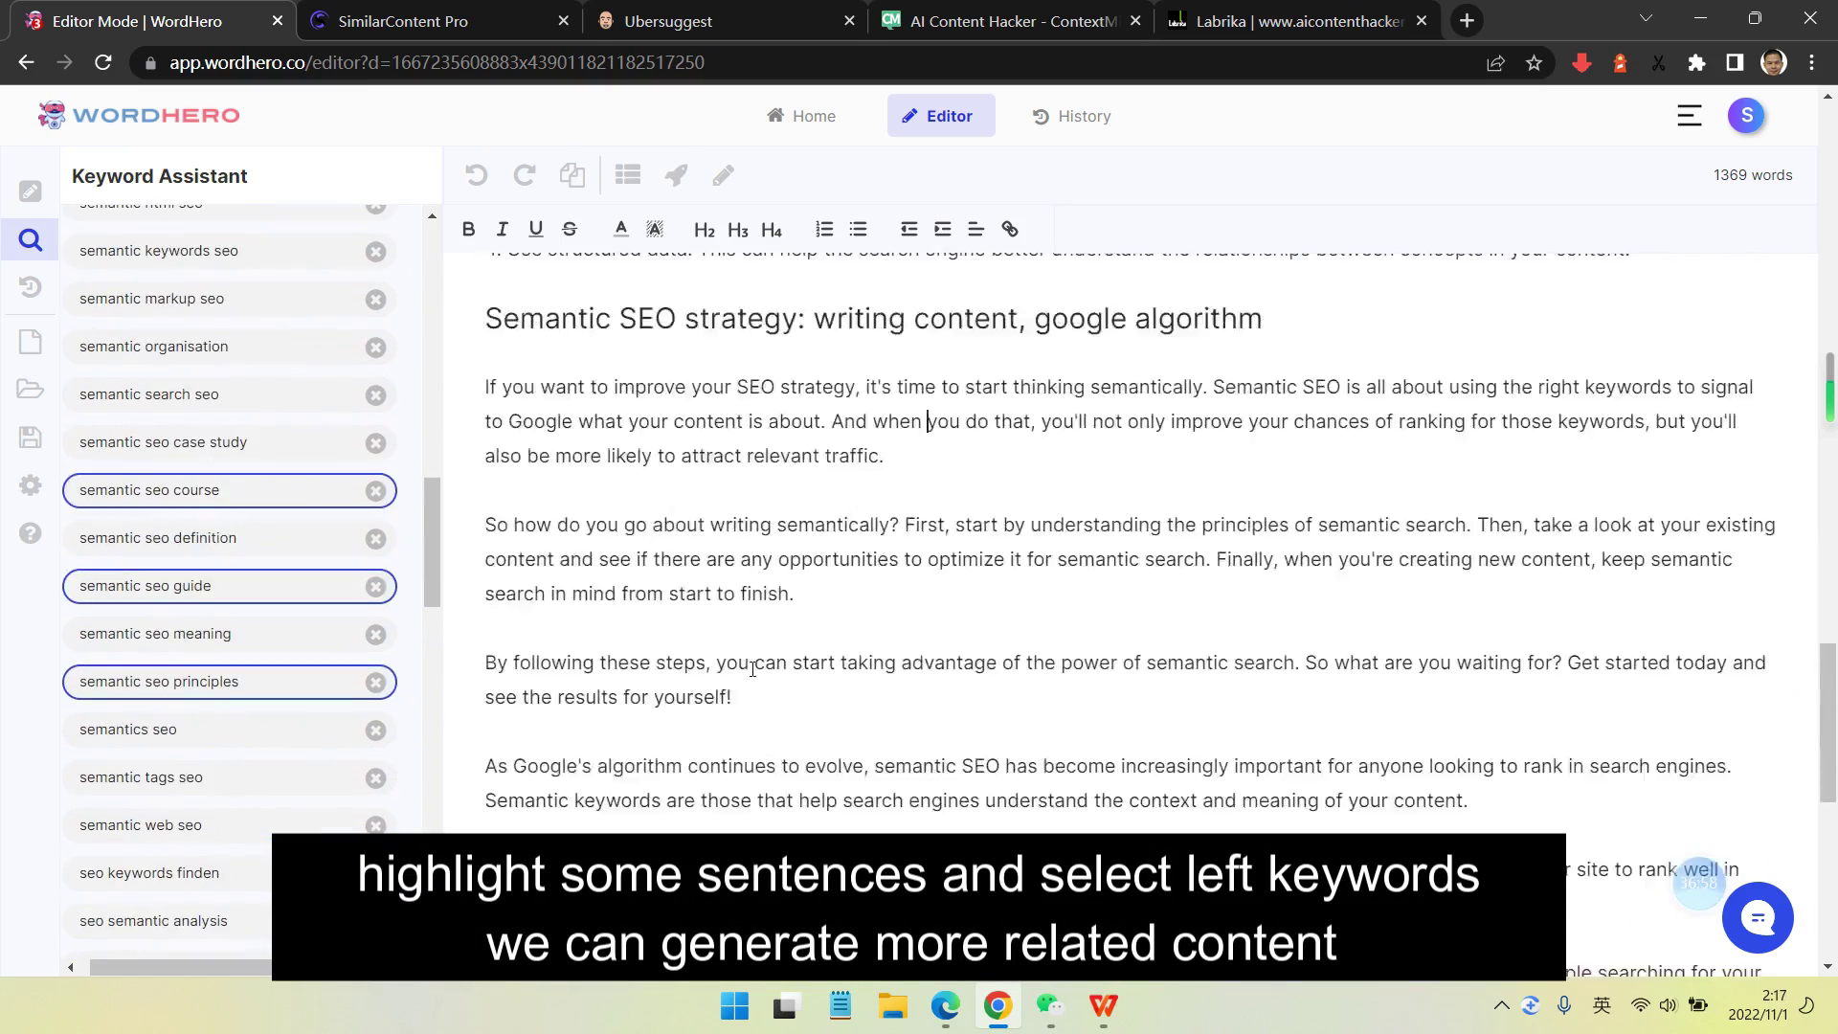
scroll(882, 379, "down", 7)
left_click_drag(485, 379, 1203, 381)
scroll(881, 478, "up", 3)
scroll(330, 475, "up", 3)
scroll(927, 737, "up", 15)
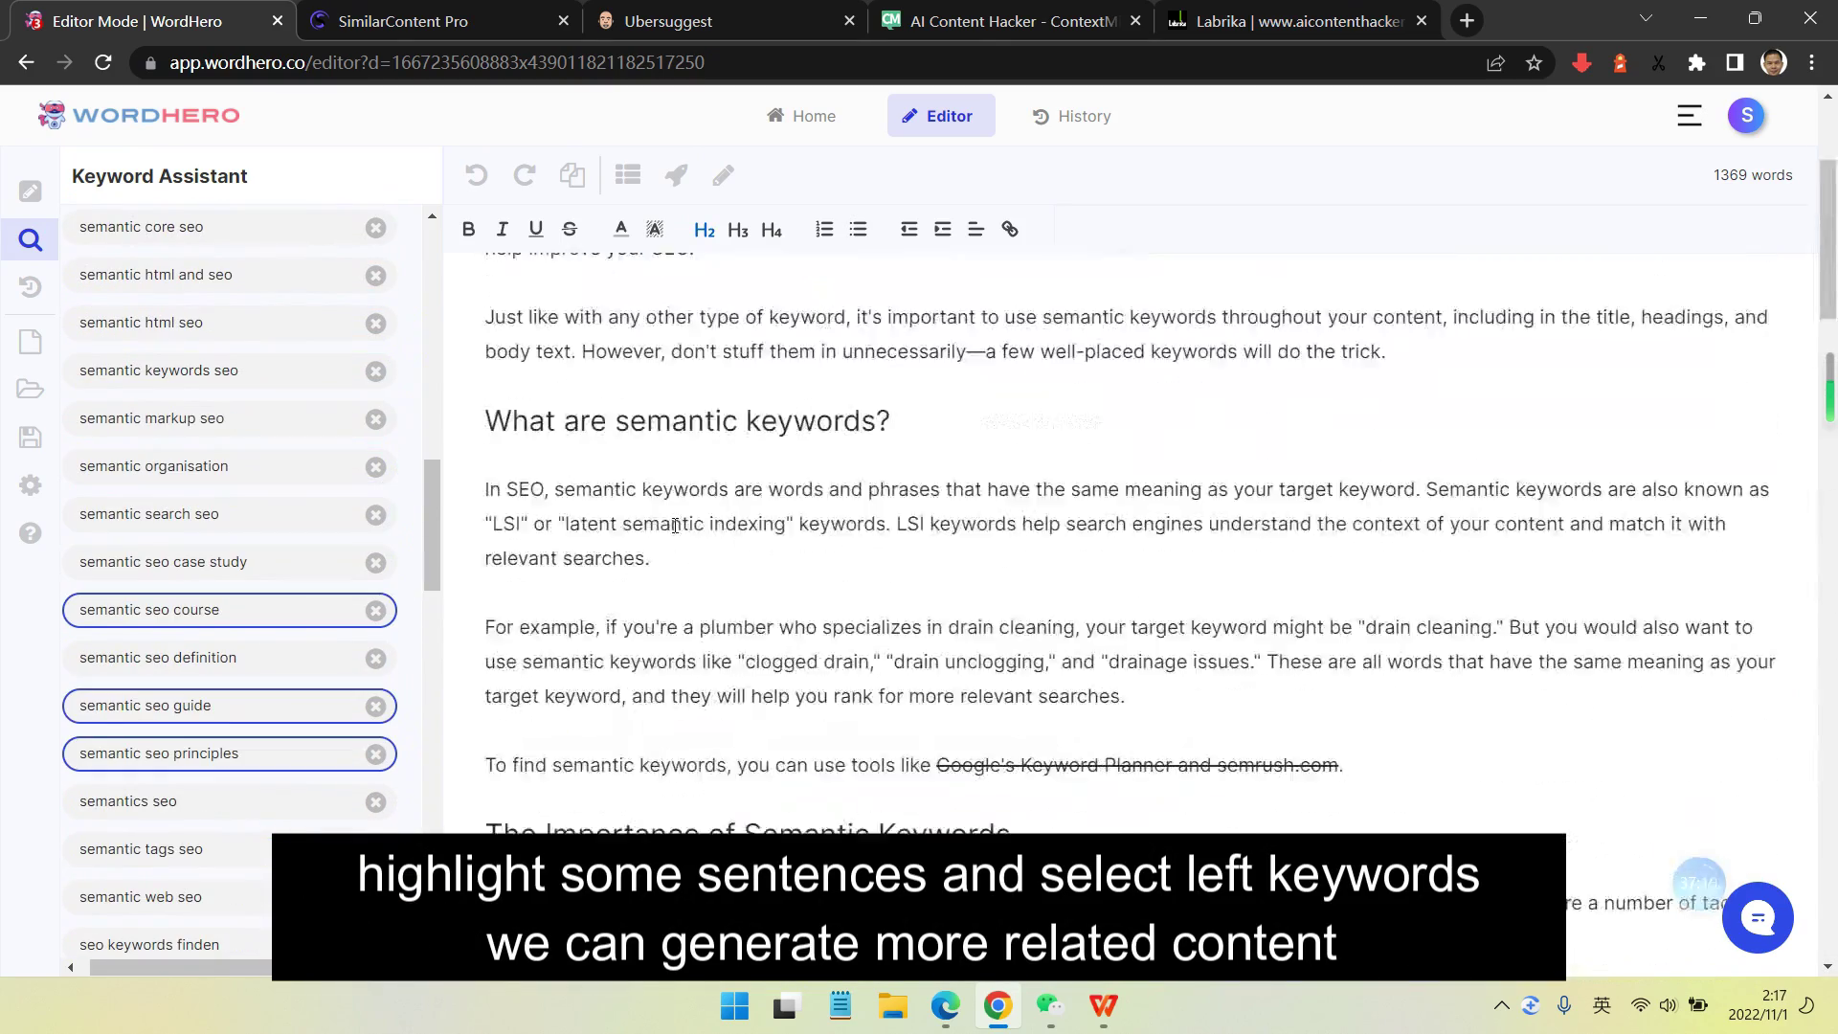
- Recheck the article from the title down to the semantic SEO strategy section against the keyword list
scroll(279, 596, "up", 12)
scroll(220, 498, "down", 4)
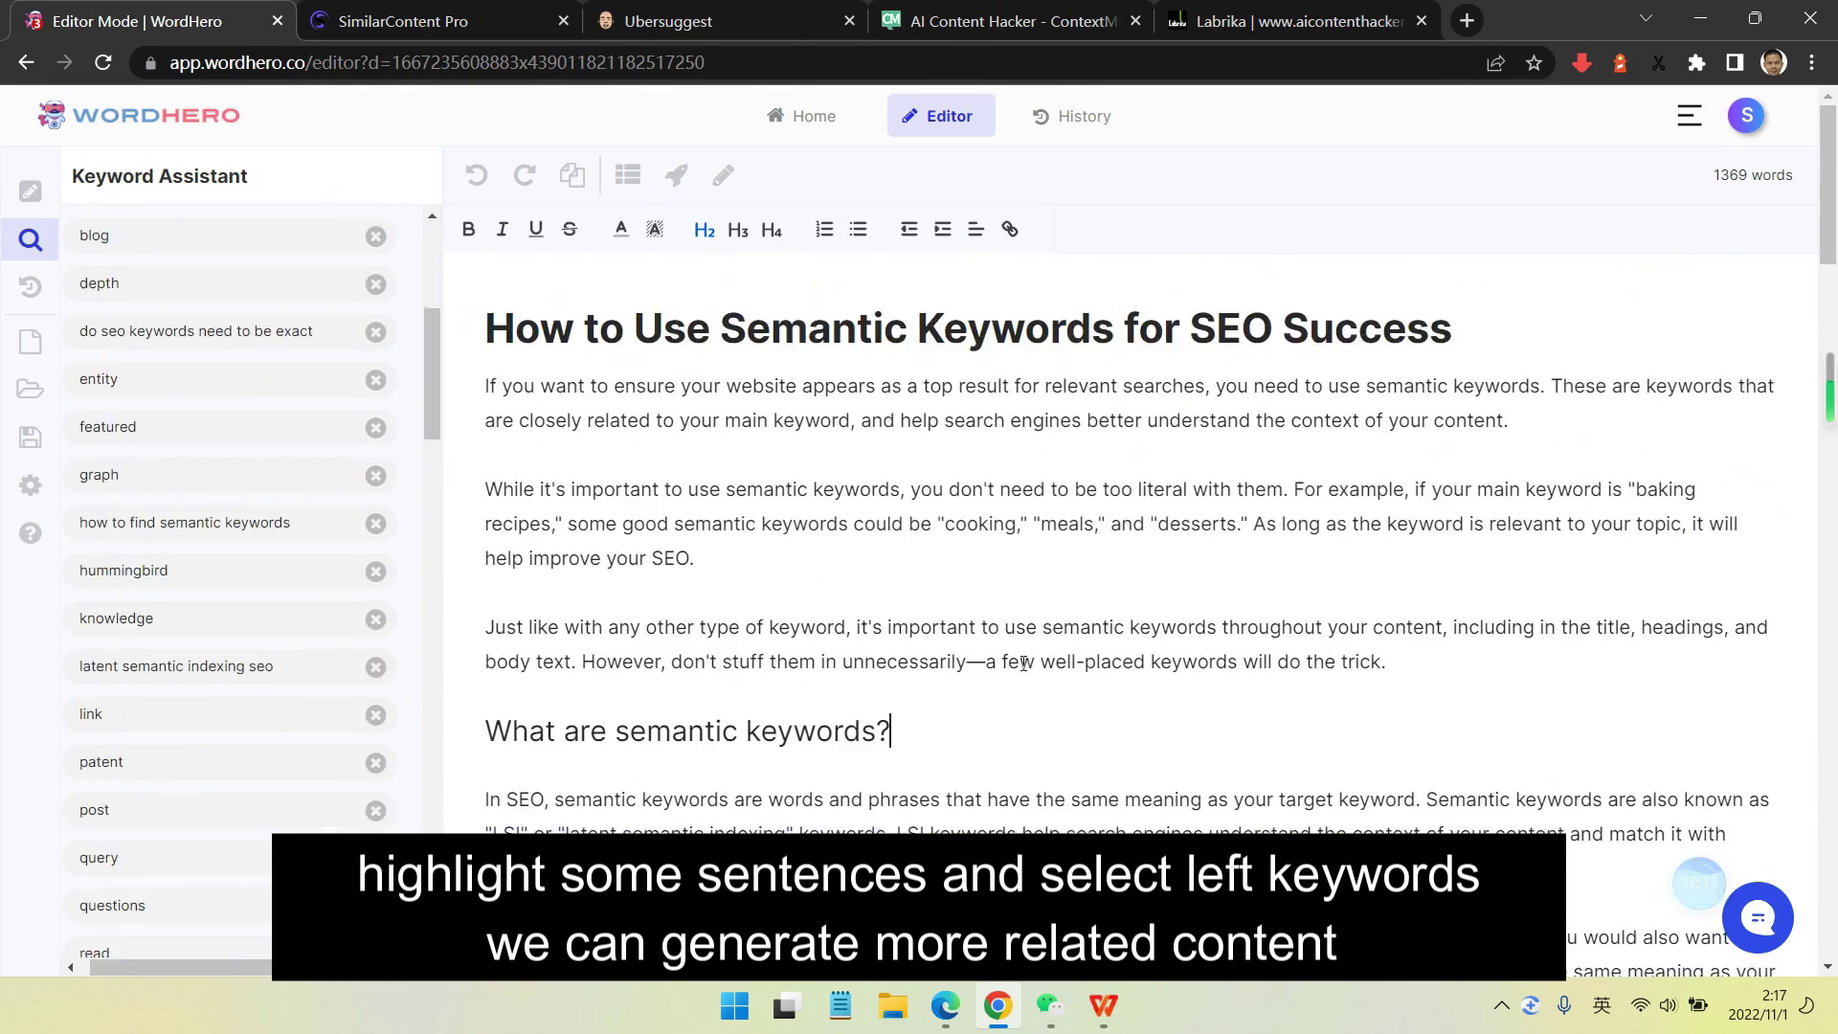
scroll(892, 730, "down", 8)
scroll(164, 566, "down", 8)
scroll(267, 627, "up", 1)
scroll(196, 663, "up", 1)
scroll(537, 689, "down", 14)
scroll(153, 656, "down", 1)
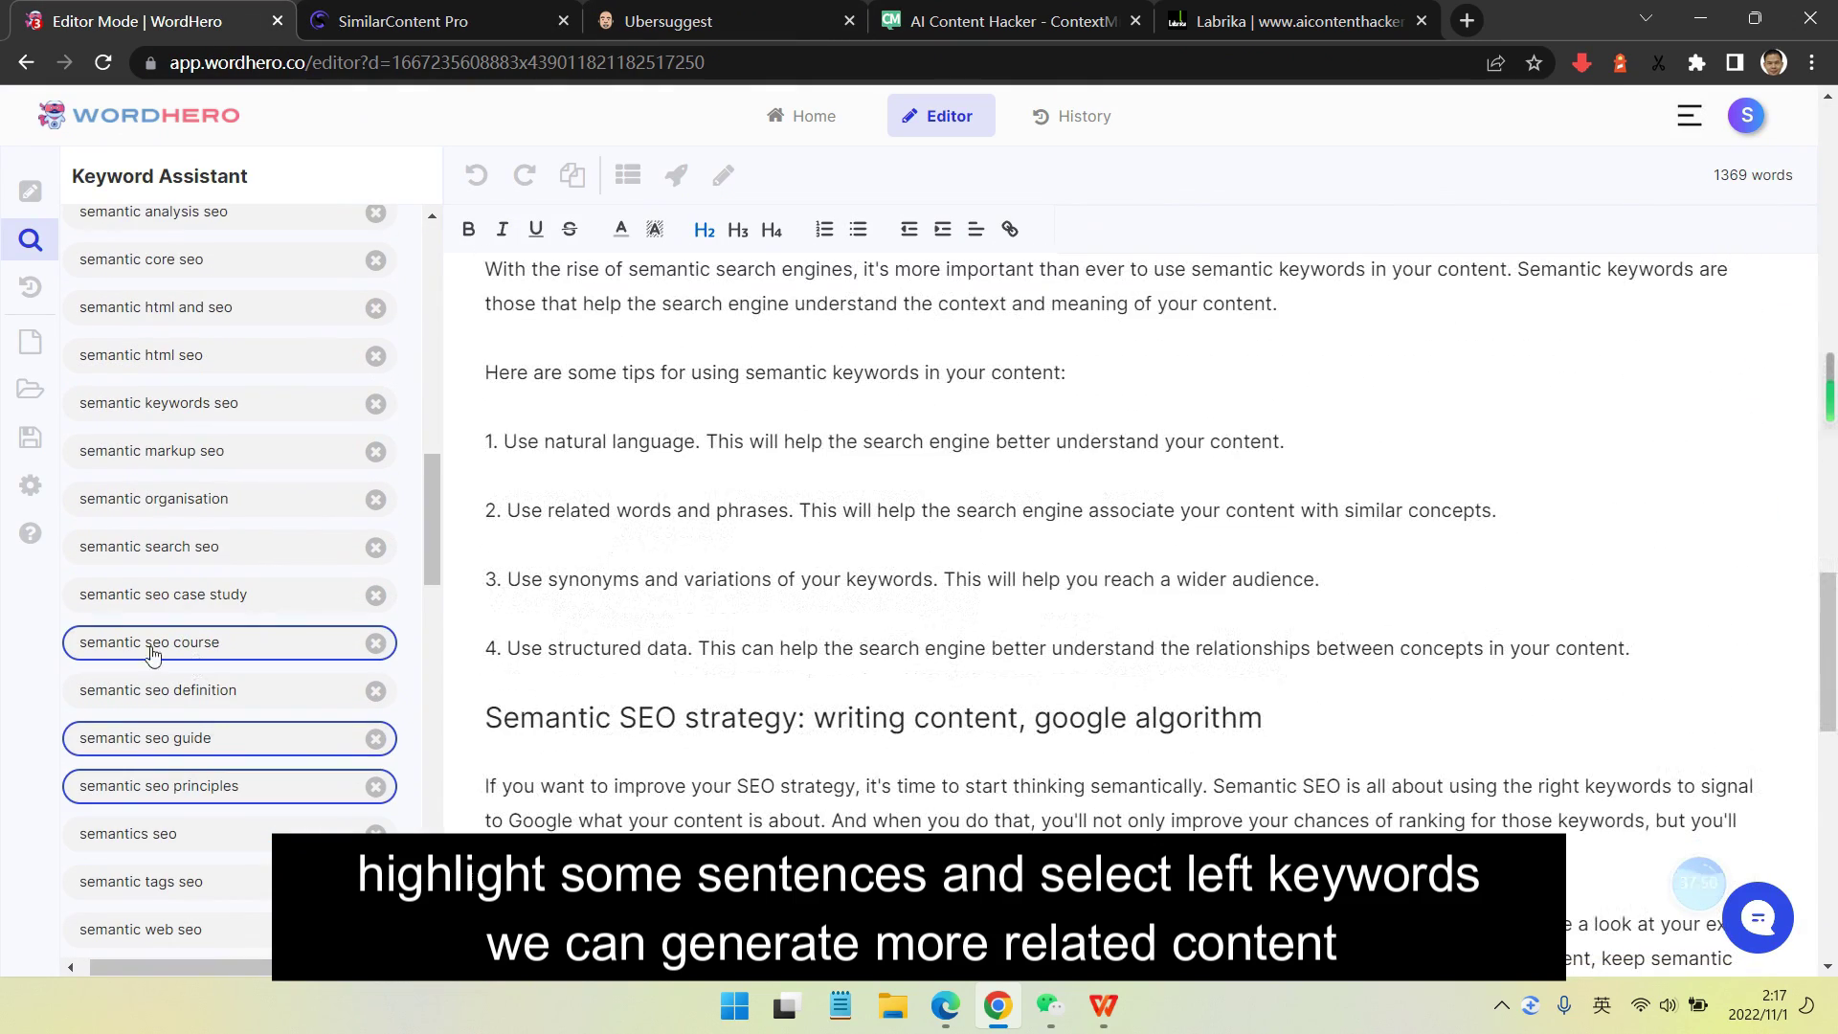
scroll(191, 670, "up", 5)
scroll(194, 799, "down", 2)
- Remove "semantic seo principles" from the keyword list and leave only "semantic seo course" selected for generation
left_click(556, 627)
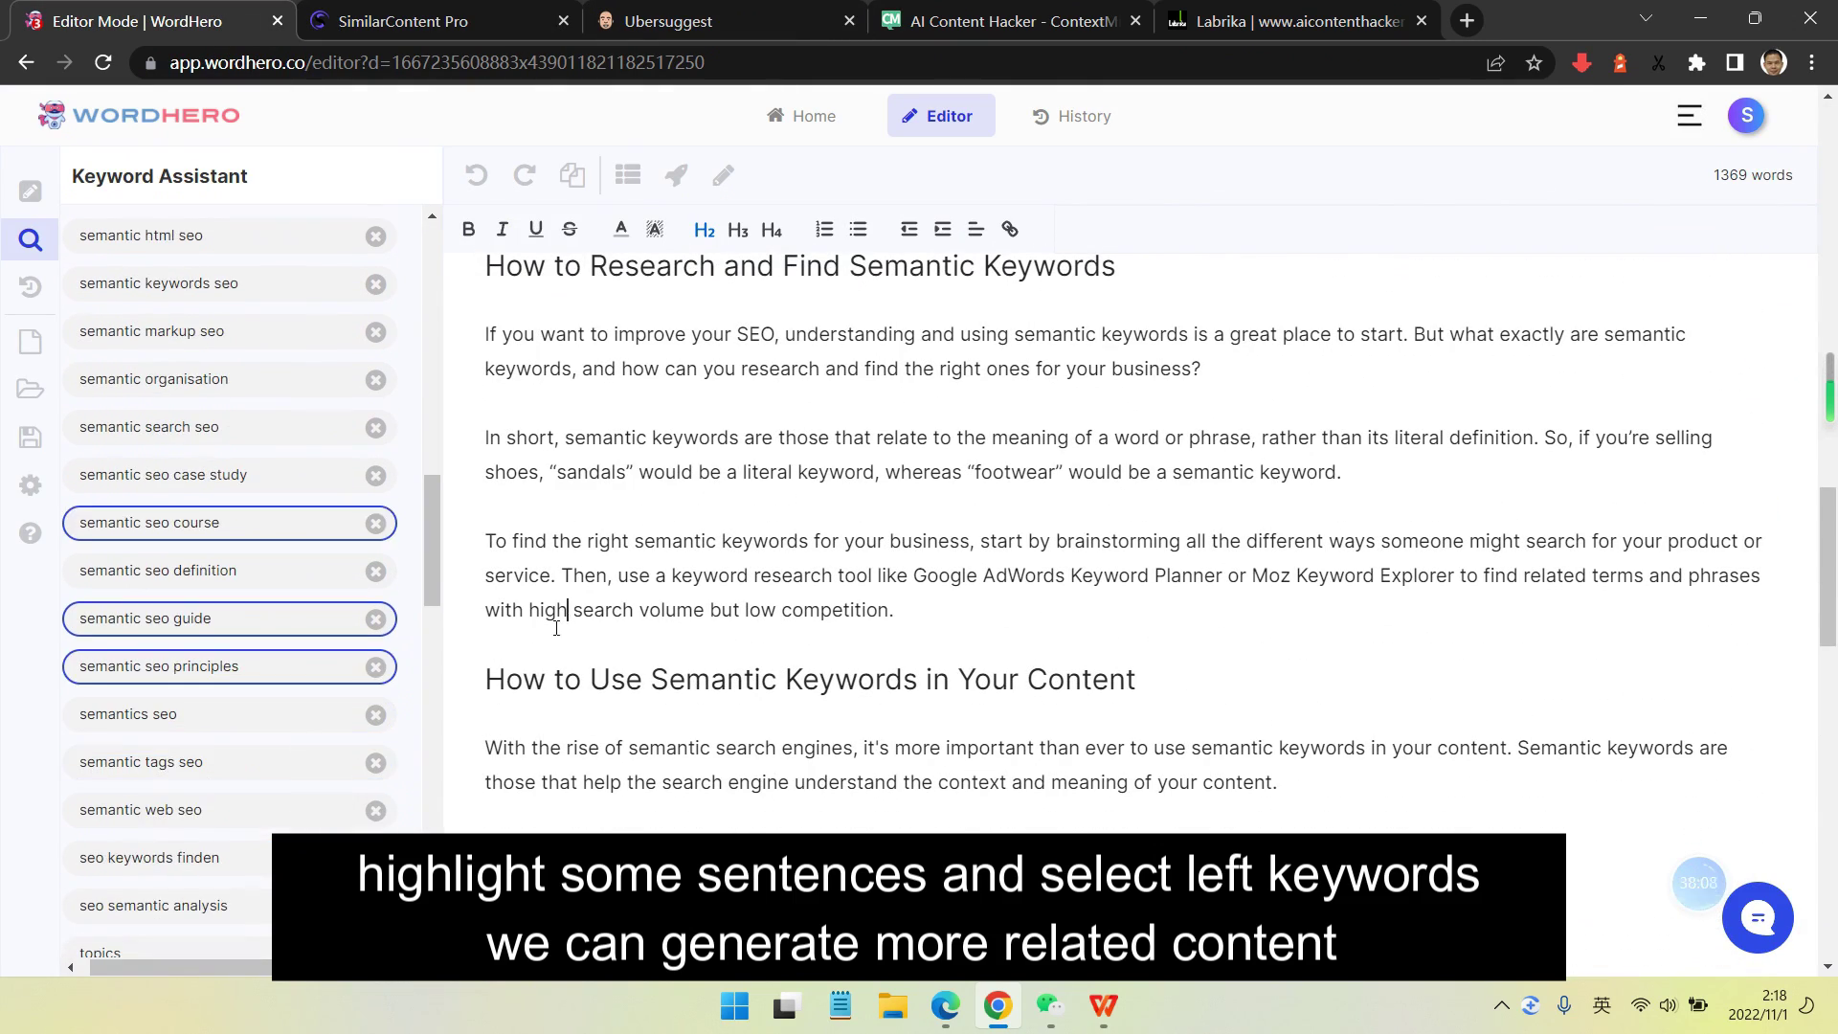
left_click(376, 667)
left_click(220, 523)
- Add the line "What semantic SEO courses we can learn from" after the tools section and generate blog paragraphs for it
scroll(812, 705, "down", 17)
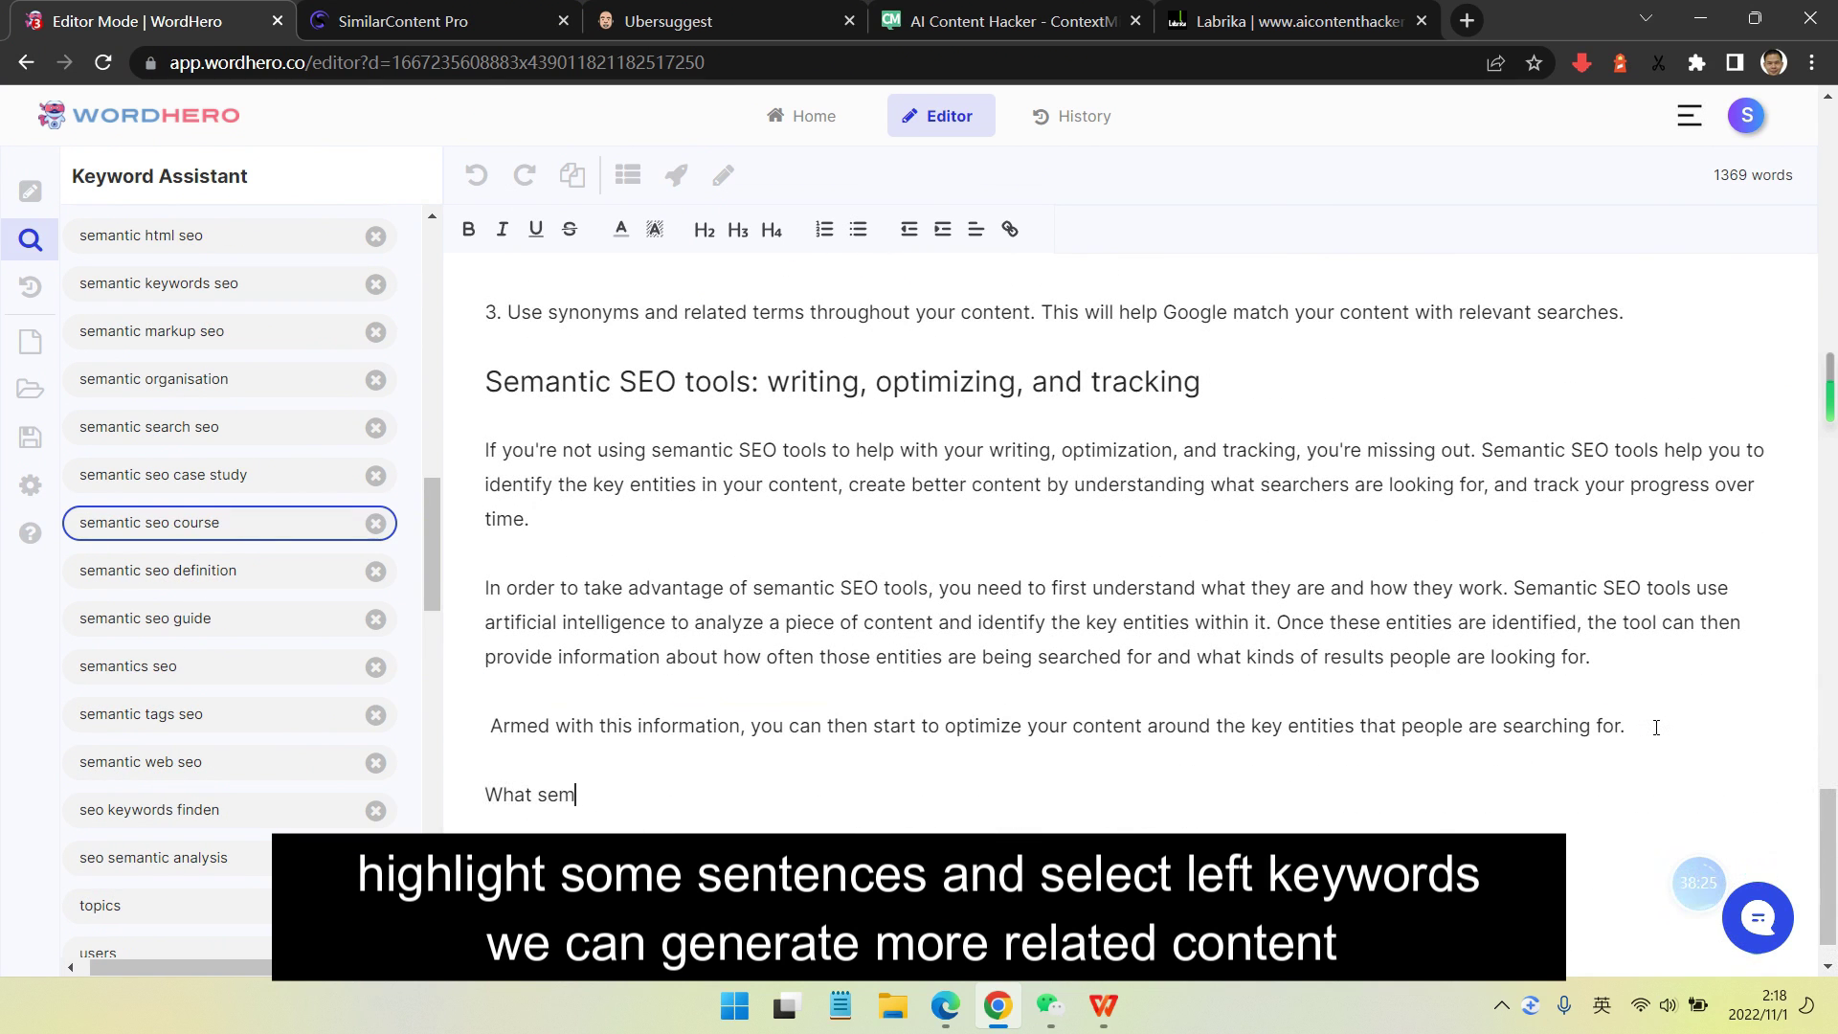
left_click(673, 174)
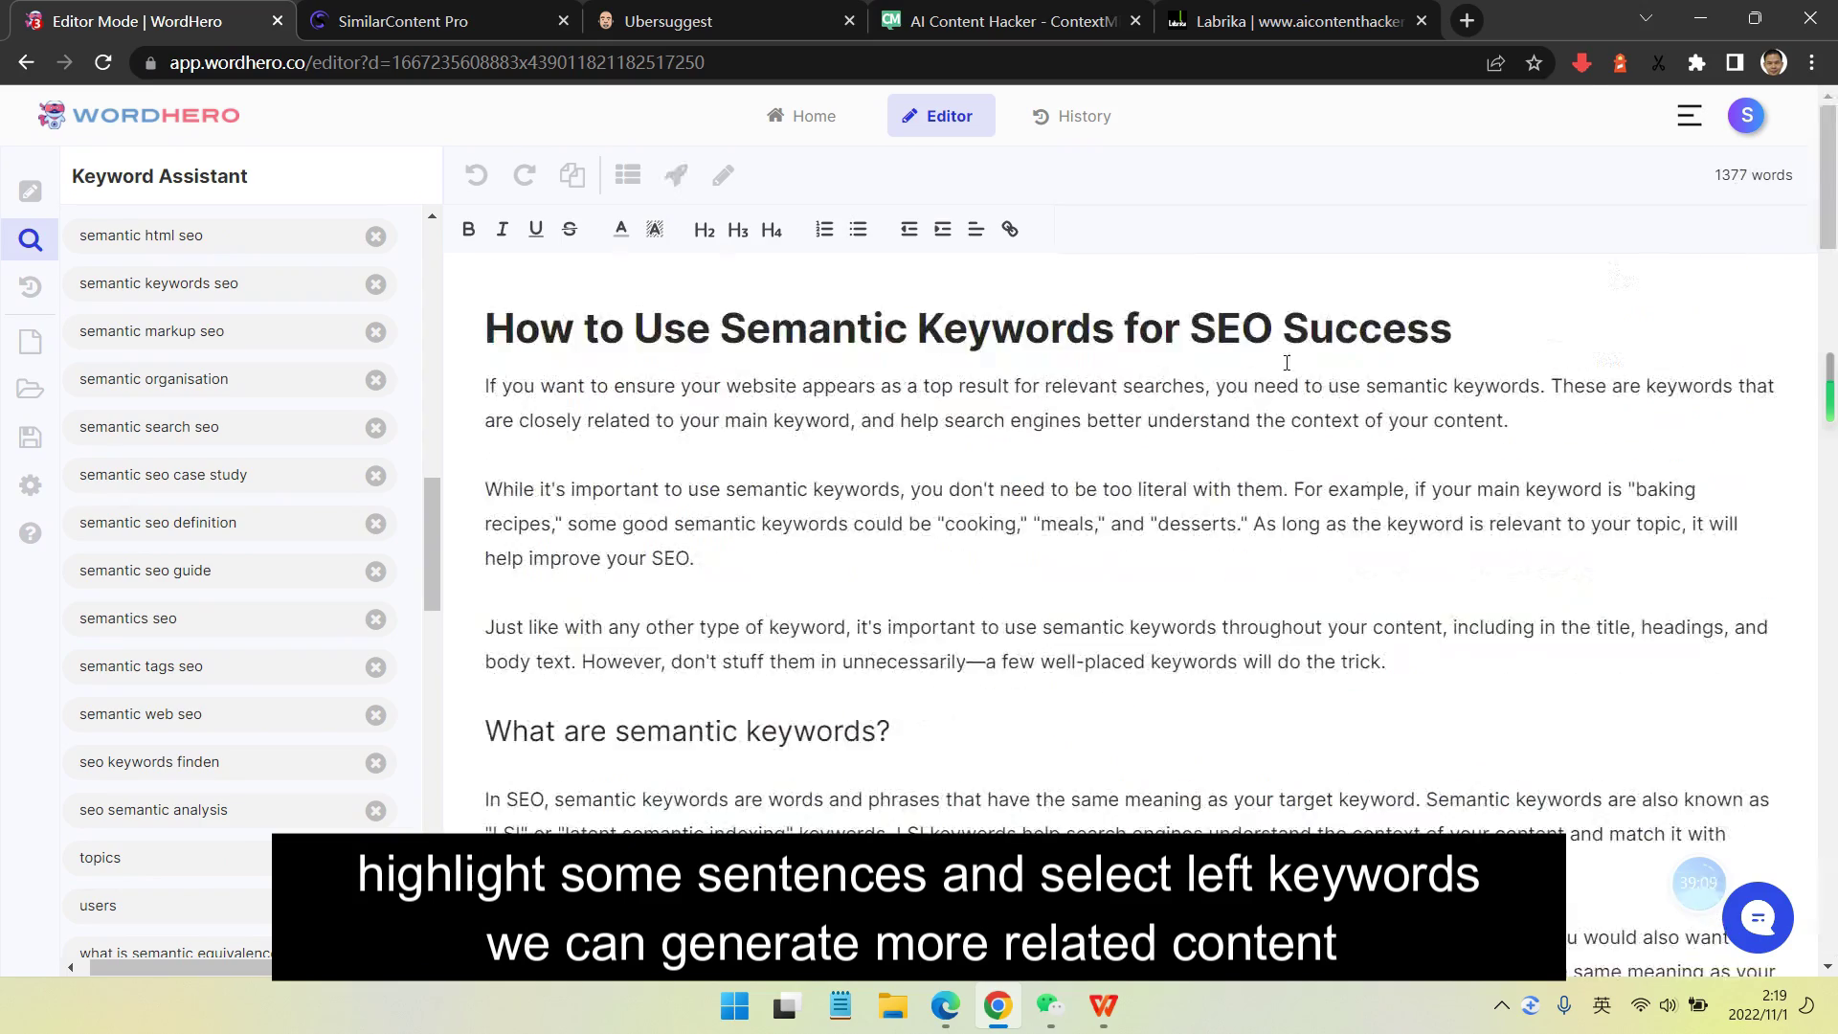
scroll(915, 599, "down", 20)
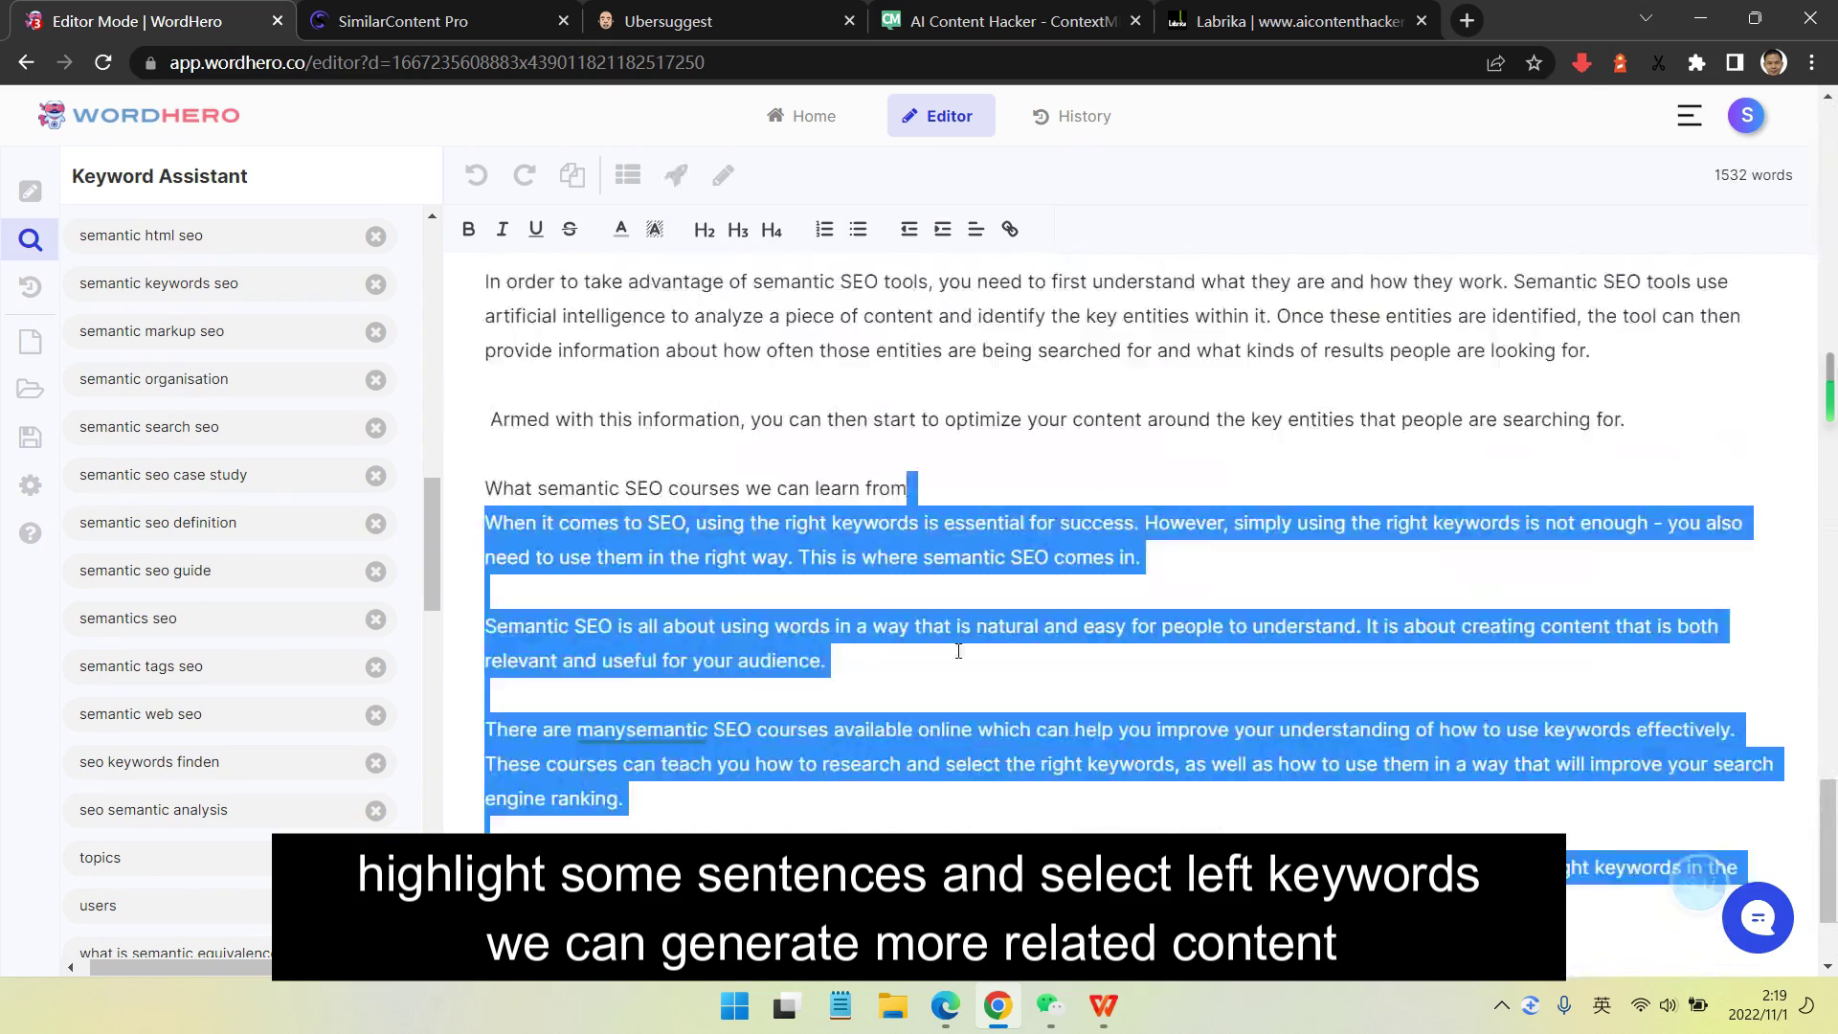
- Format "What semantic SEO courses we can learn from" as an H2 heading, set apart from its generated paragraphs
scroll(960, 640, "up", 1)
left_click_drag(914, 628, 485, 628)
left_click(704, 230)
left_click(1137, 627)
key("Return")
- Look over the keyword list and the later article sections, highlighting "strategy:" in the semantic SEO strategy heading
scroll(273, 543, "up", 7)
scroll(273, 542, "down", 10)
scroll(213, 411, "up", 4)
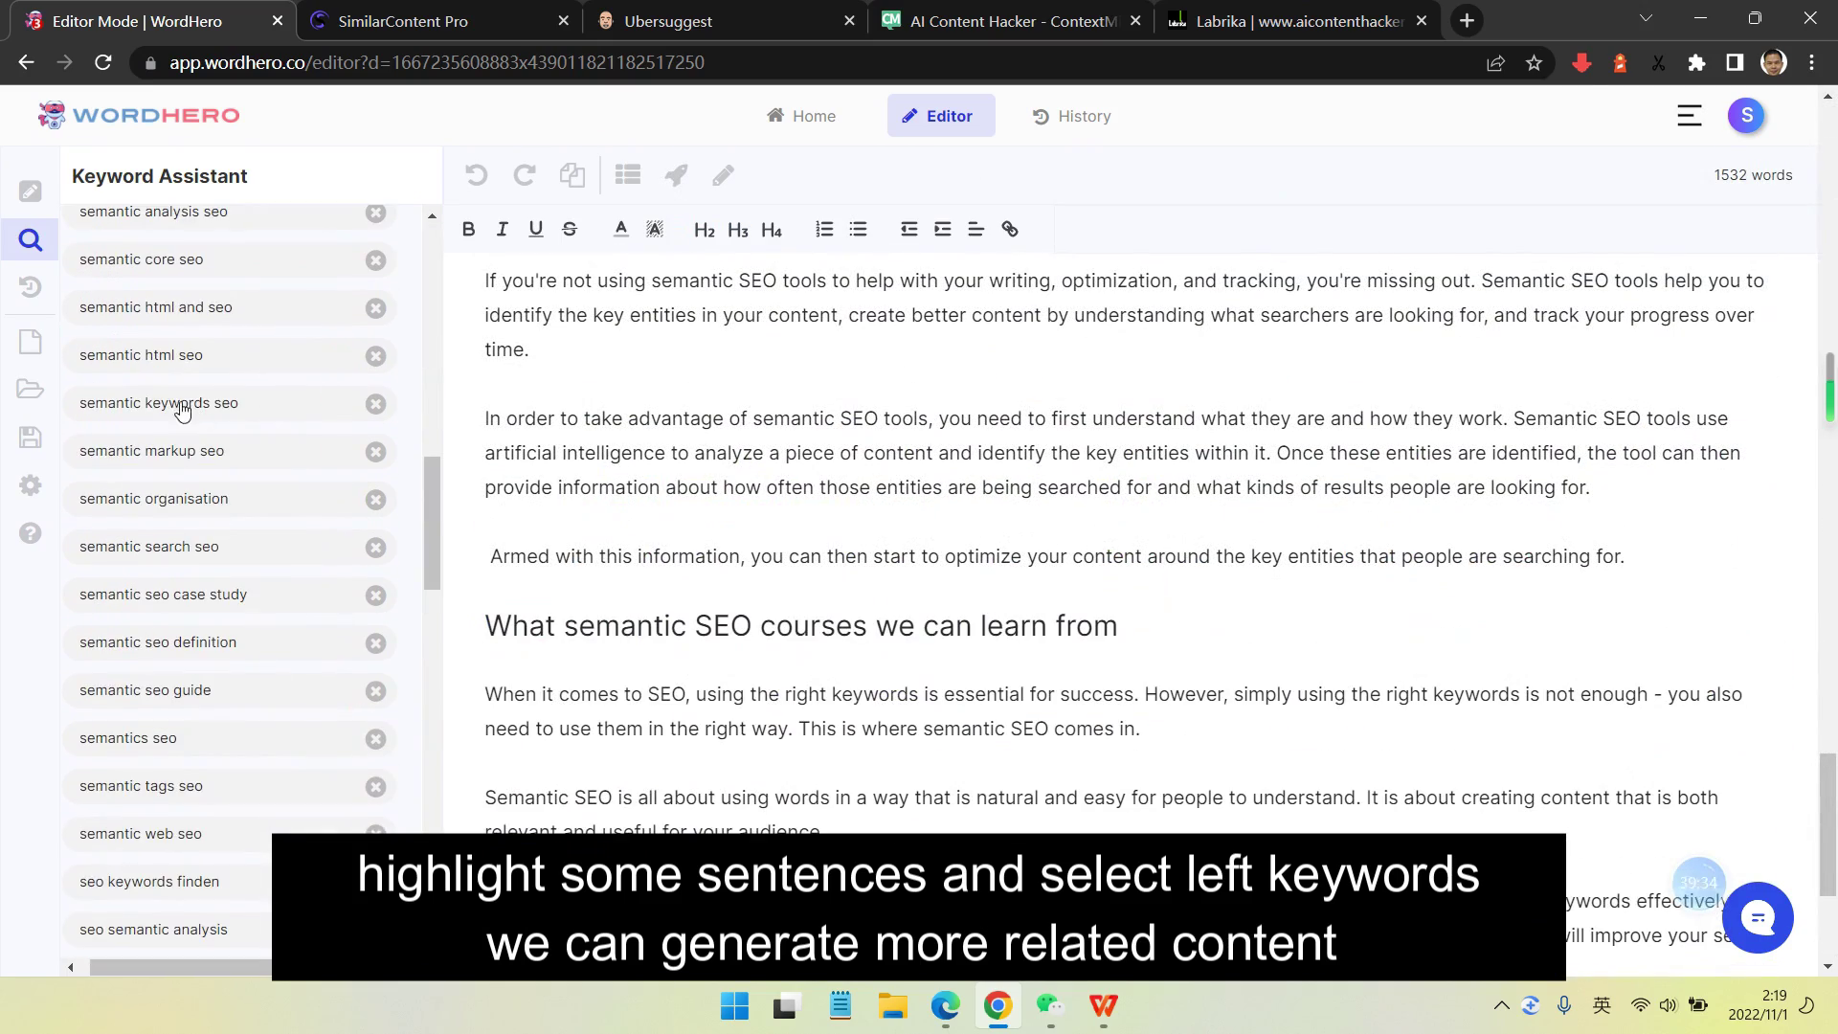
left_click(213, 403)
left_click(213, 451)
scroll(230, 459, "down", 1)
scroll(727, 657, "down", 20)
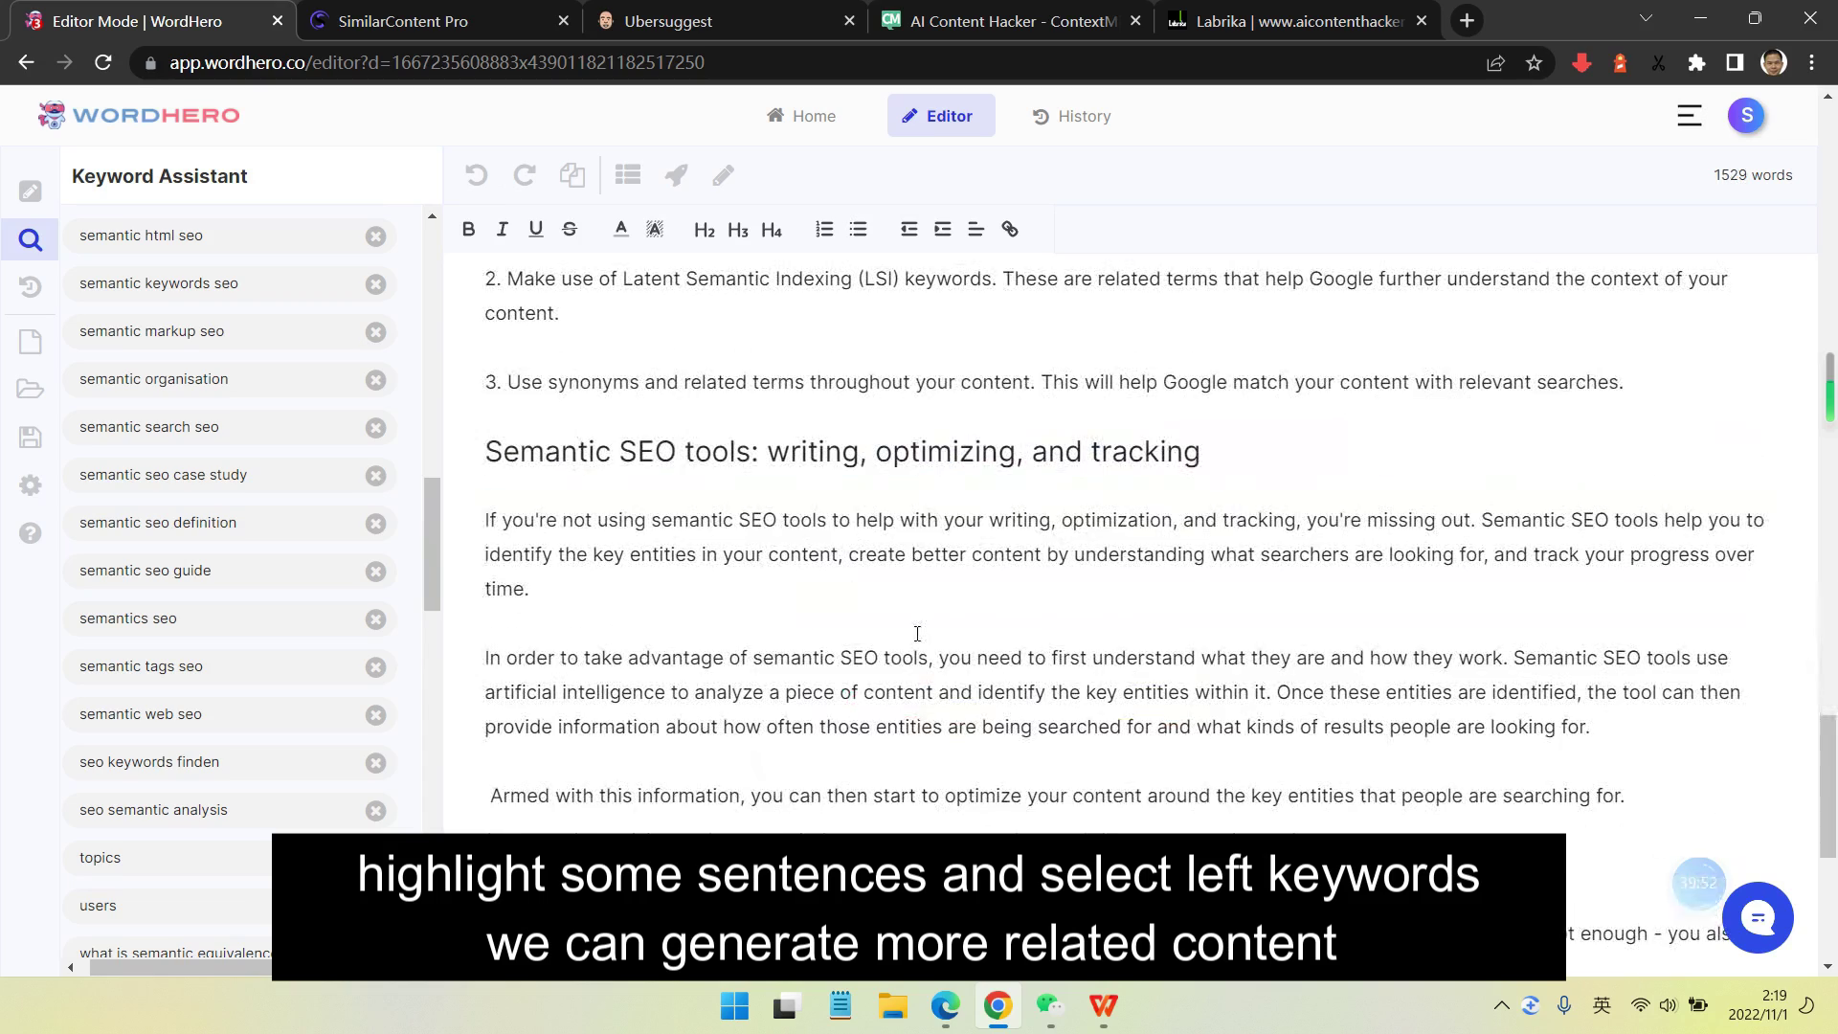
scroll(917, 634, "down", 2)
left_click_drag(1122, 629, 512, 630)
scroll(644, 689, "up", 12)
left_click_drag(678, 716, 806, 716)
scroll(811, 695, "up", 1)
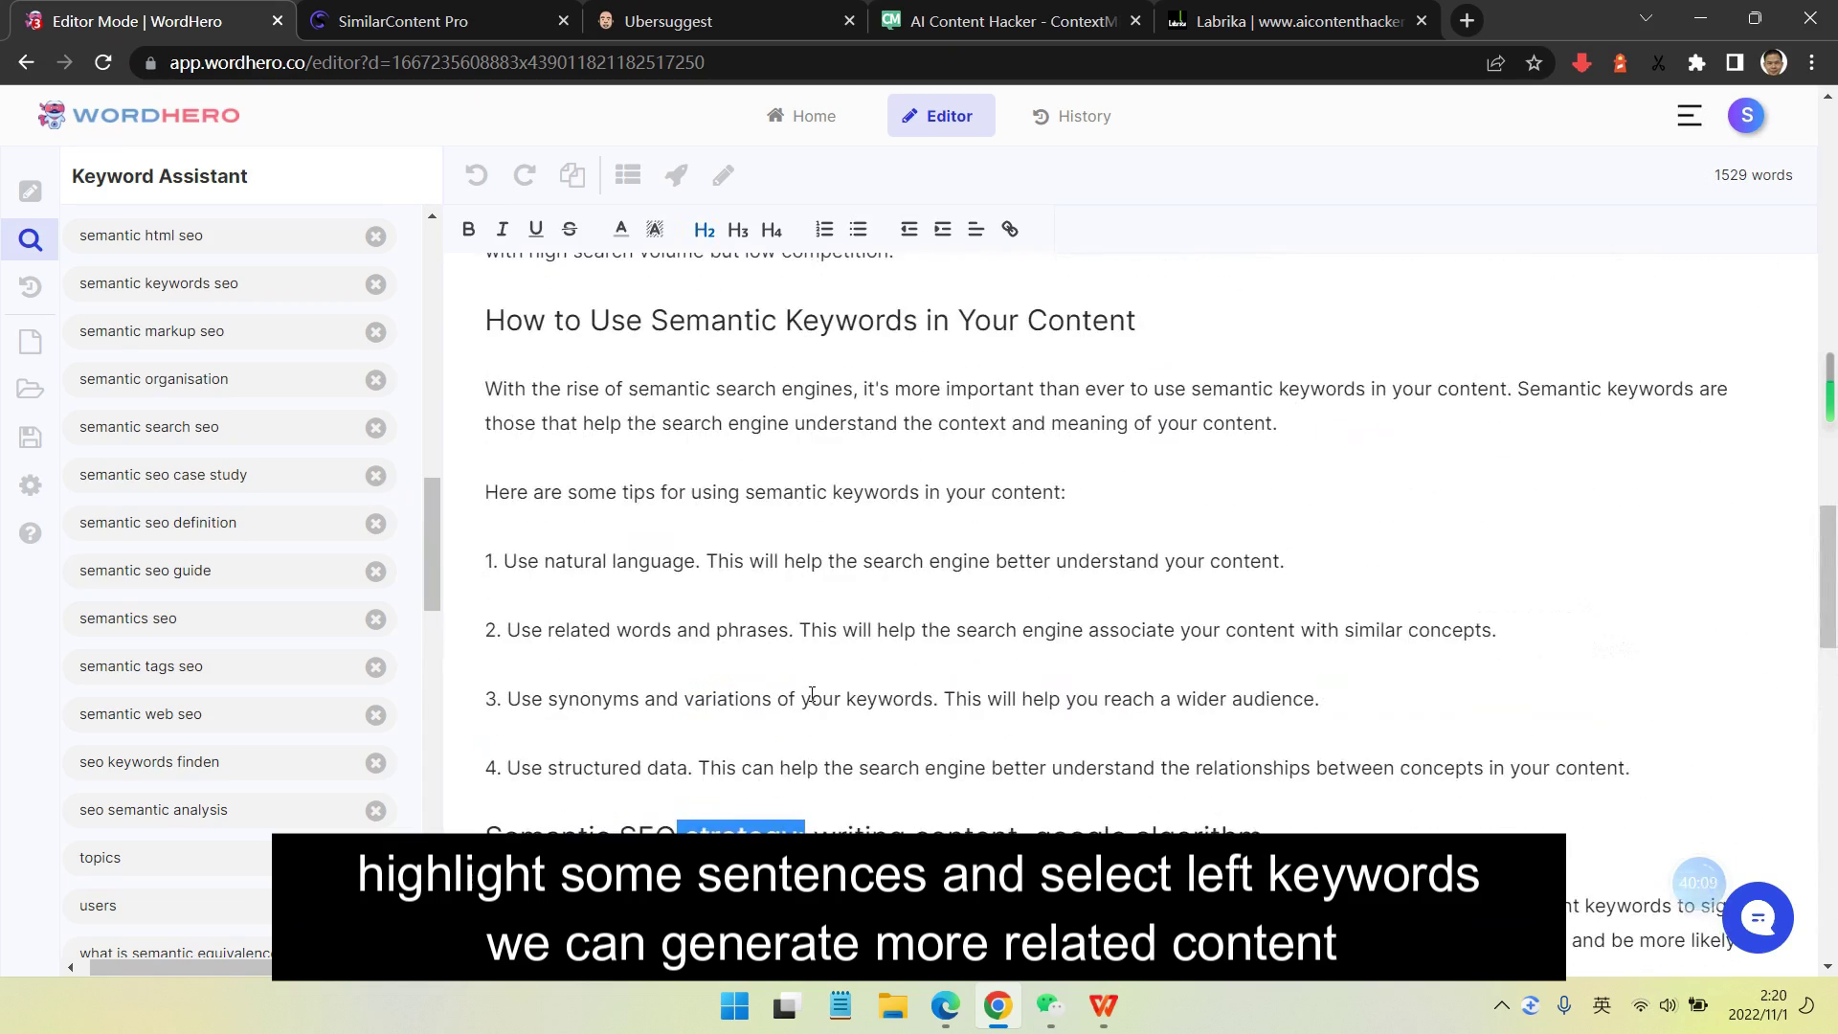
- Copy the keyword "semantic seo case study" from the keyword list and place the text cursor in a later section of the article
scroll(246, 477, "down", 1)
left_click_drag(262, 356, 81, 356)
right_click(213, 359)
left_click(237, 380)
scroll(803, 660, "down", 16)
left_click(803, 701)
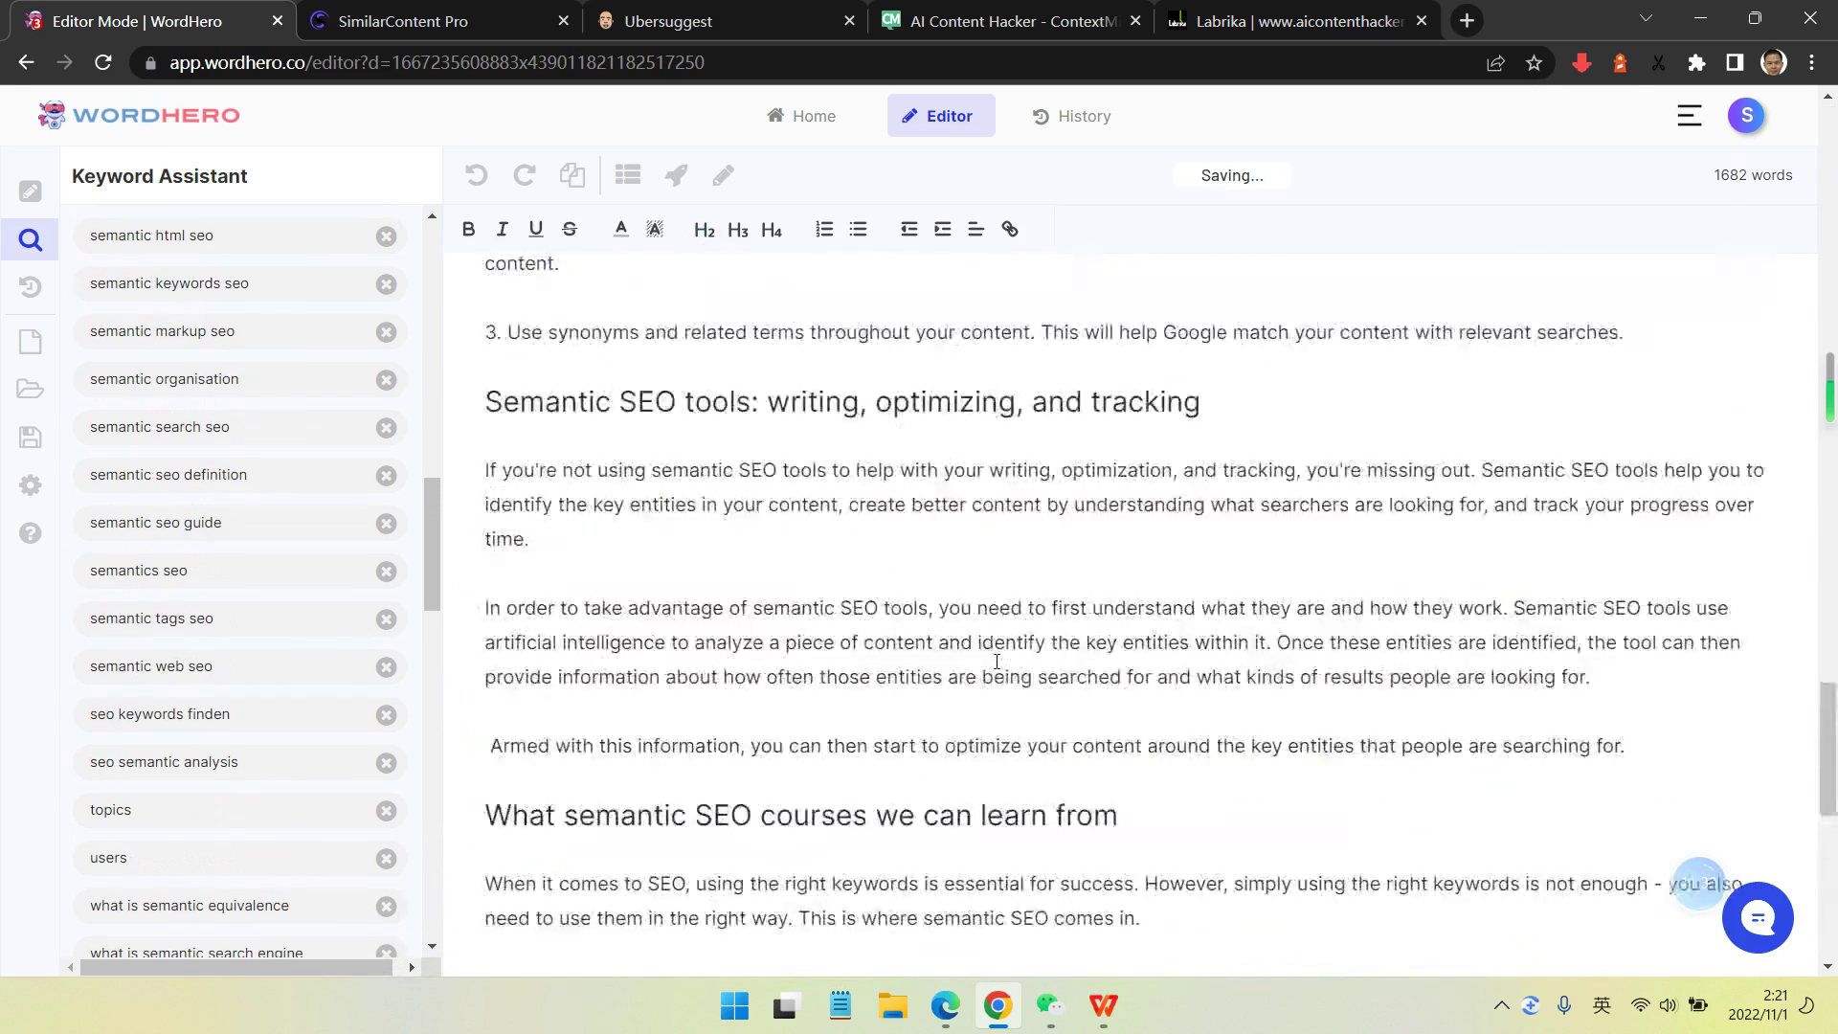
- Add the subheading "SEO semantic analysis" before the tips in "How to Use Semantic Keywords in Your Content" and generate blog paragraphs for it
scroll(996, 661, "up", 20)
scroll(713, 368, "down", 14)
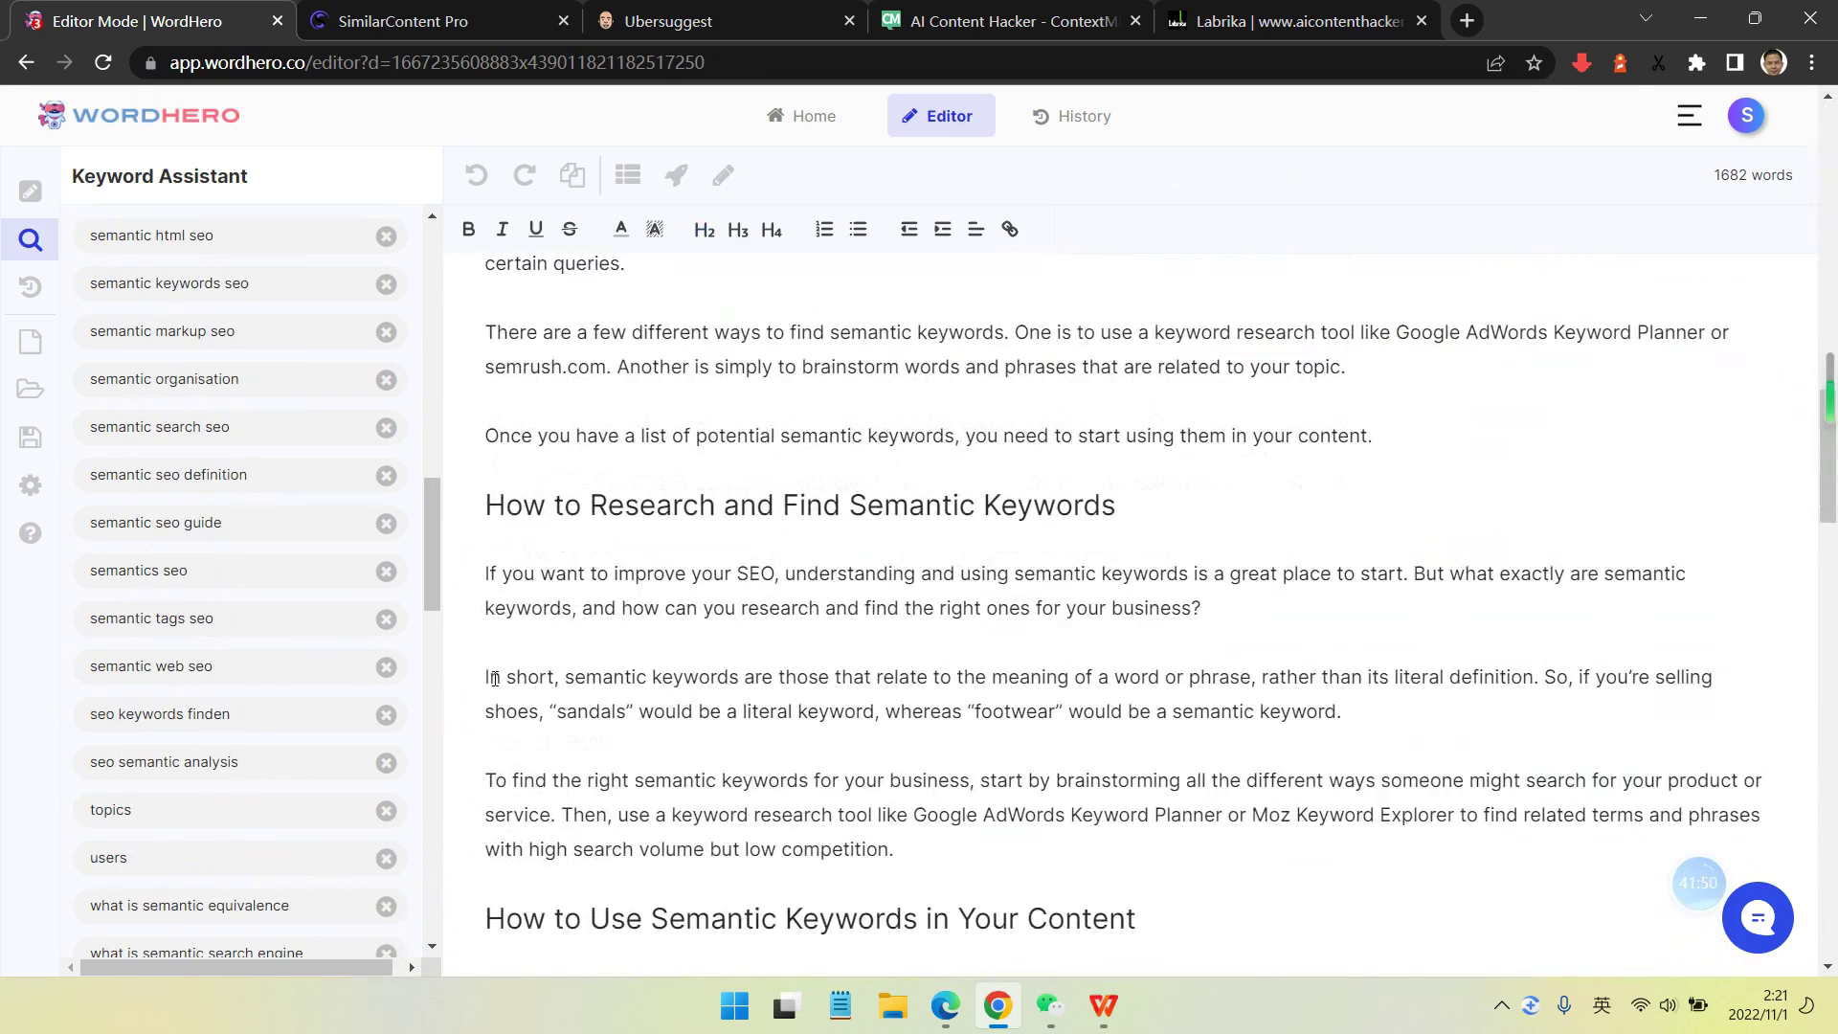
scroll(495, 679, "down", 5)
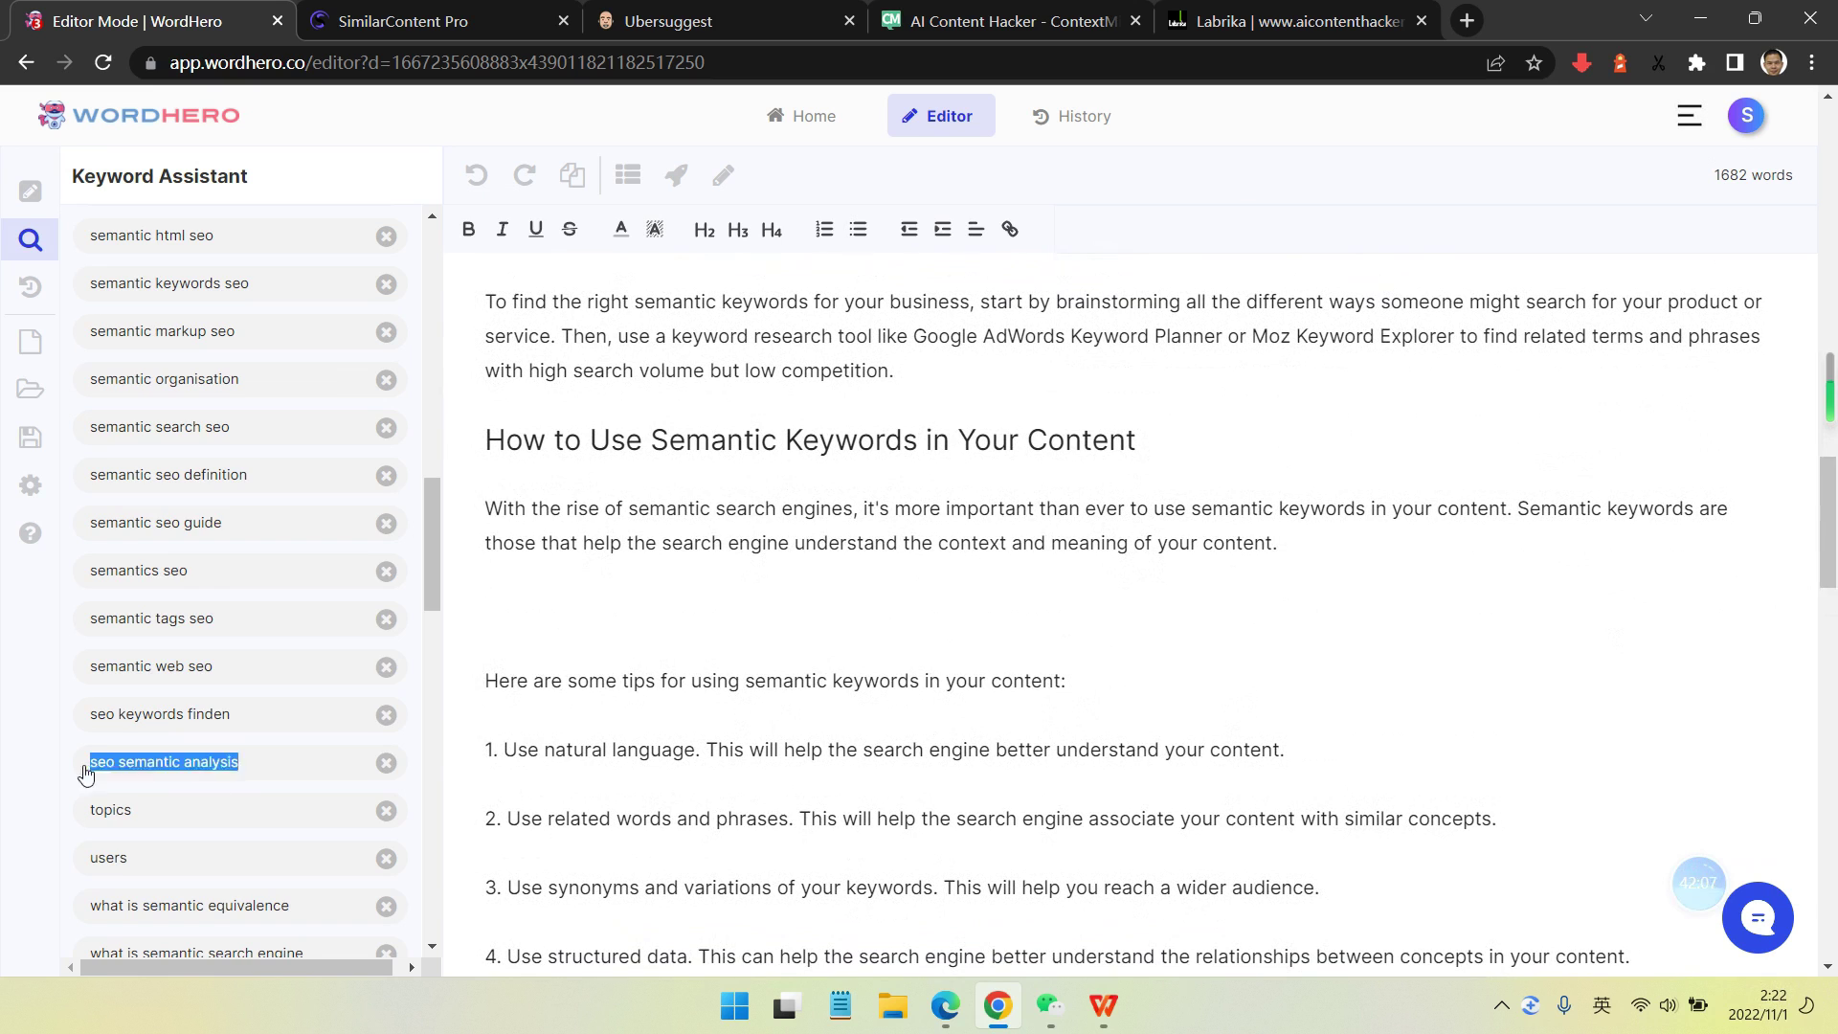
left_click(501, 613)
left_click(386, 763)
left_click_drag(689, 613, 485, 612)
scroll(308, 628, "down", 1)
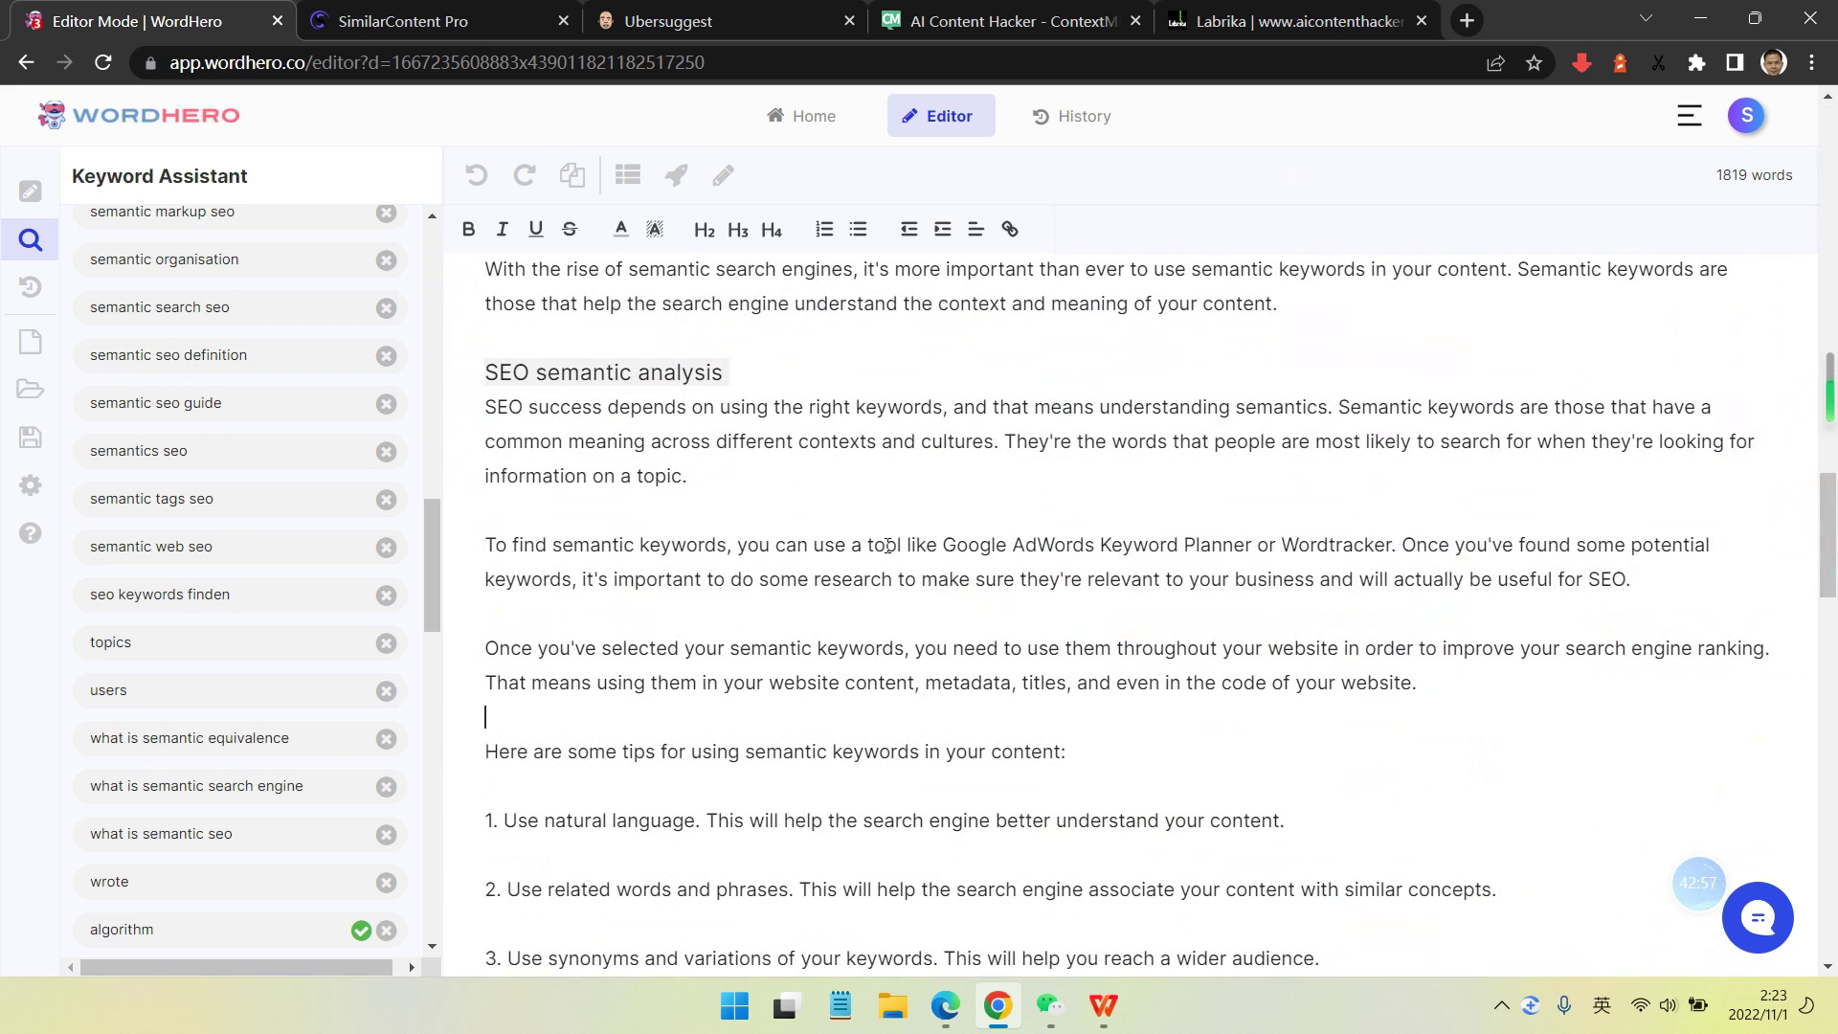
- Strike through the Google AdWords Keyword Planner sentence and the "Once you've selected your semantic keywords" paragraph in the SEO semantic analysis section
left_click_drag(485, 544, 1632, 588)
left_click_drag(1743, 577, 1397, 546)
left_click(570, 229)
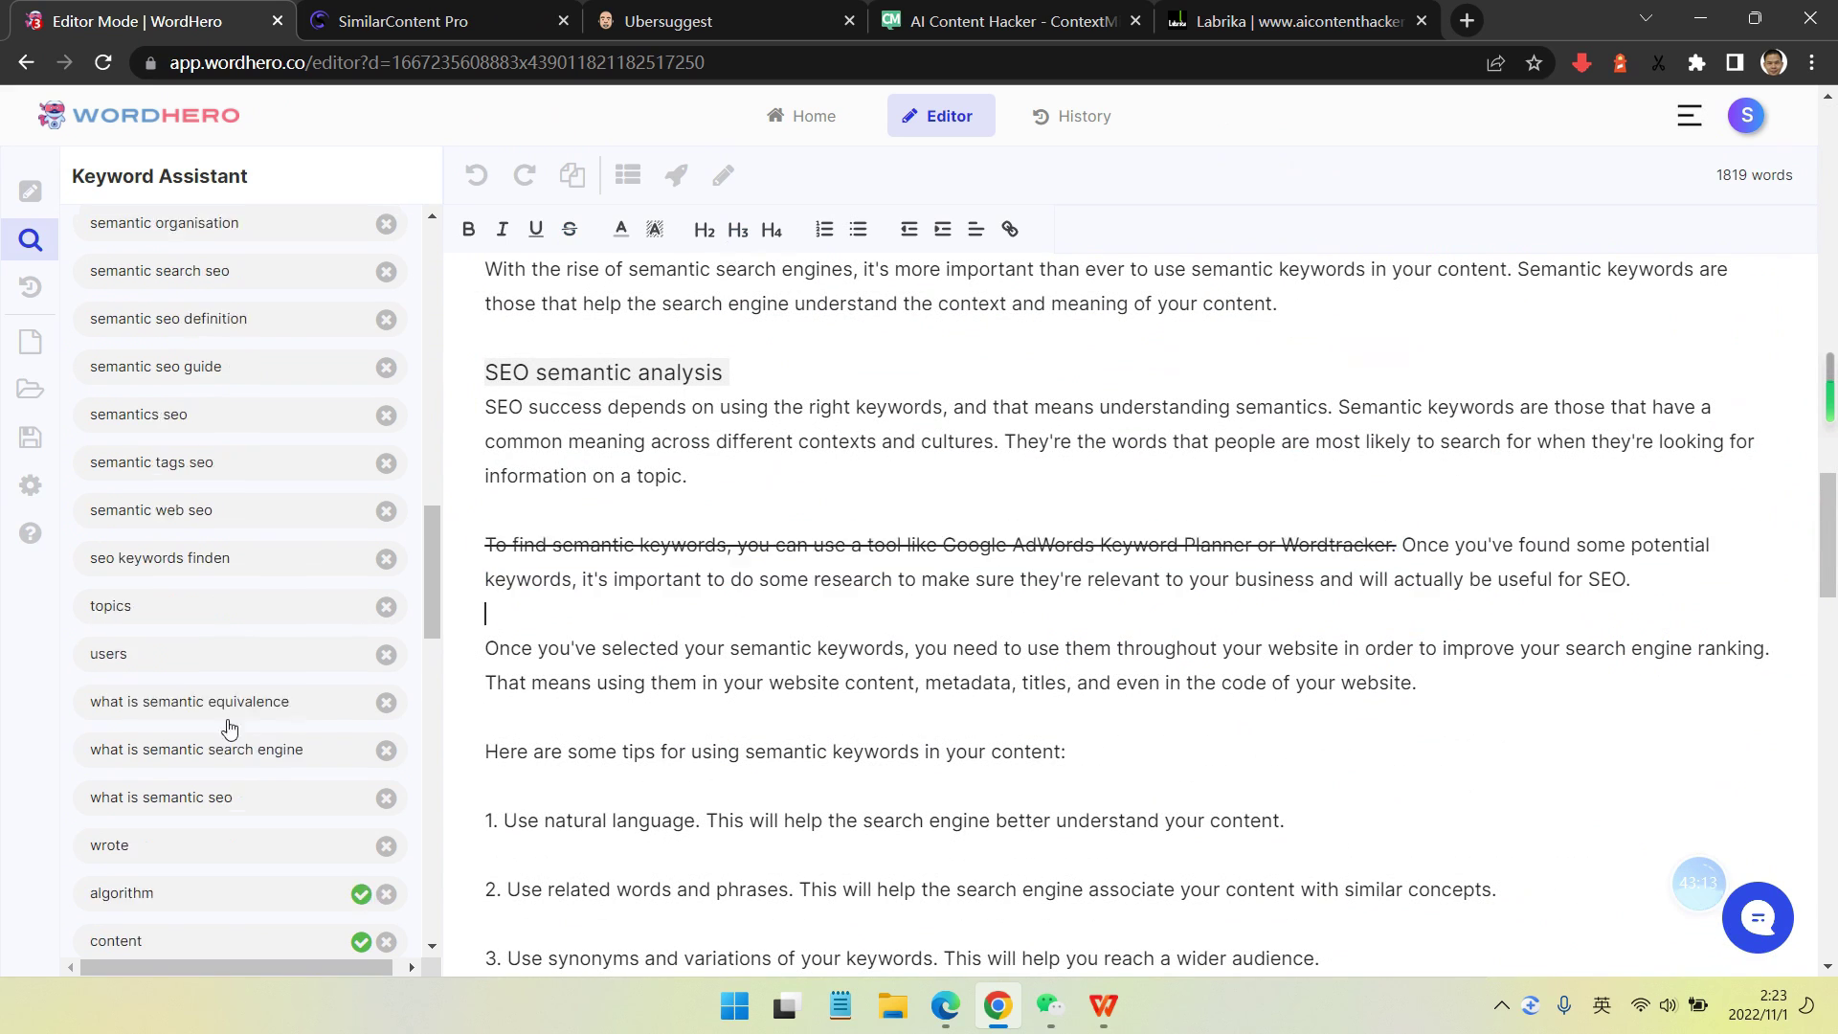
scroll(1459, 555, "down", 1)
left_click_drag(502, 531, 1419, 565)
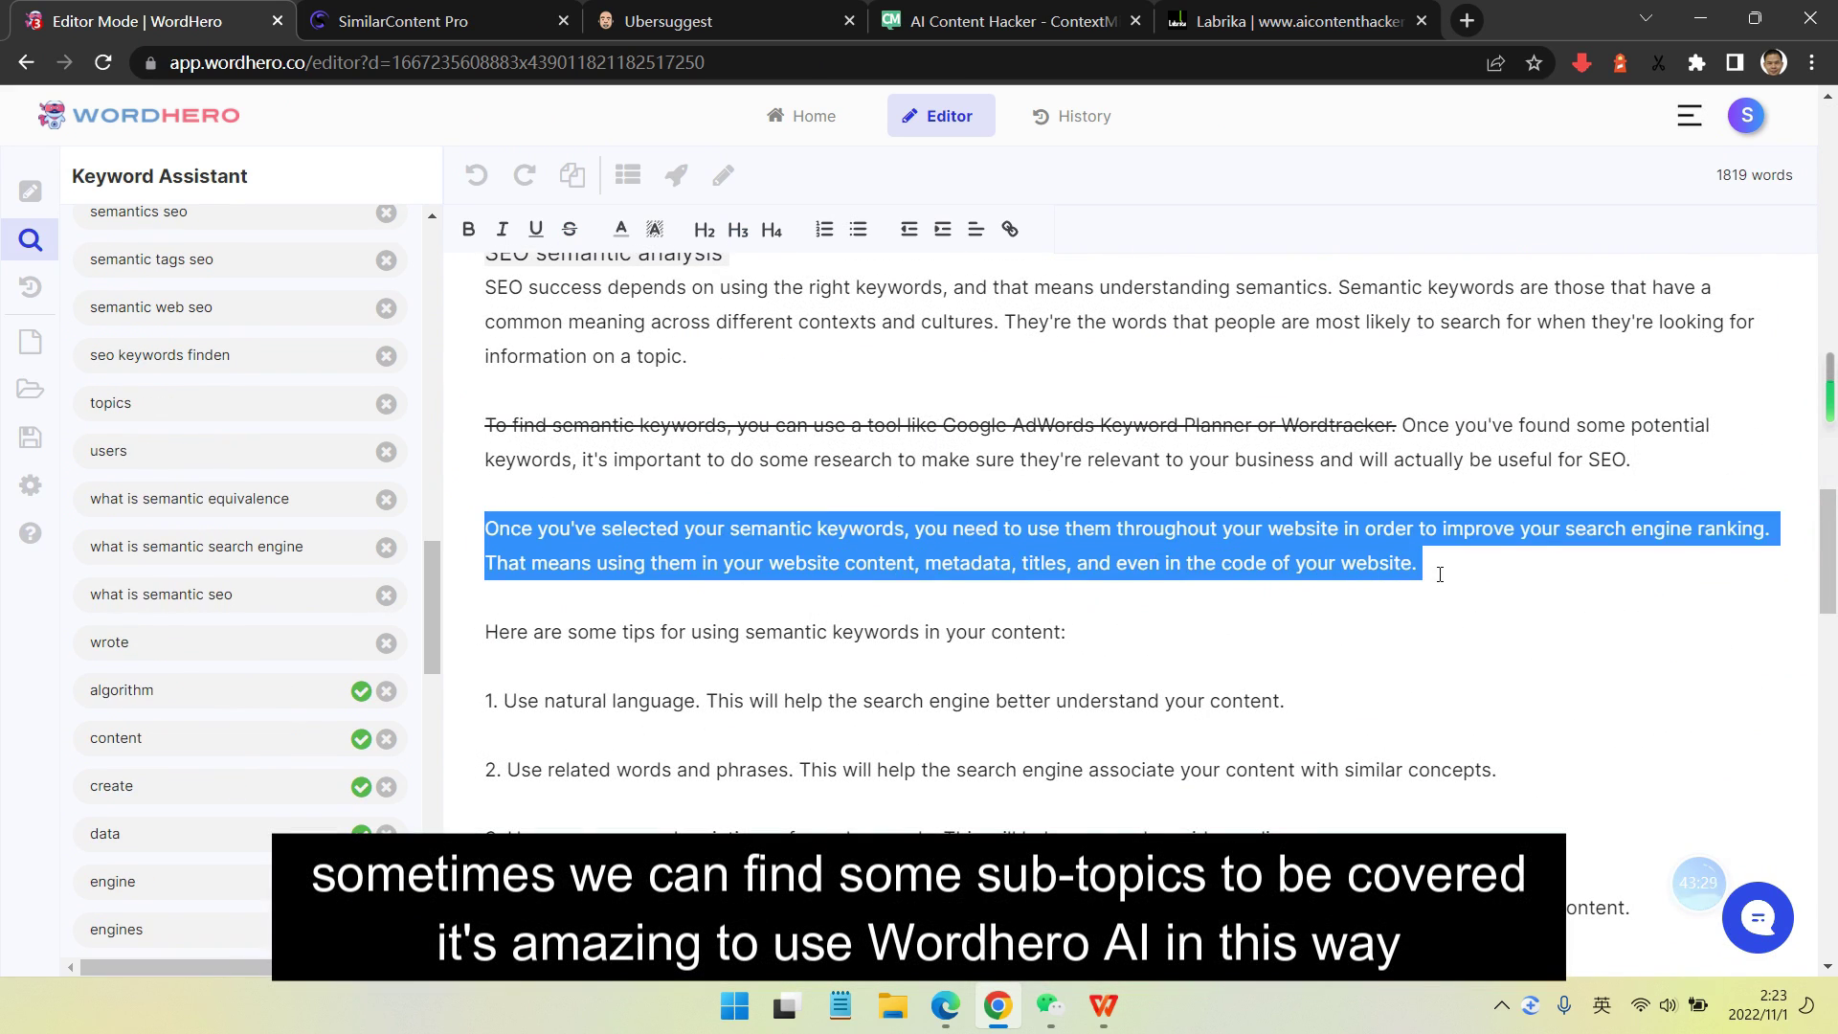
left_click(570, 229)
- Add the line "Grouping keywords: semantic organization" below the fourth tip, before the semantic SEO strategy heading
scroll(347, 639, "up", 1)
scroll(346, 640, "up", 13)
scroll(878, 662, "down", 2)
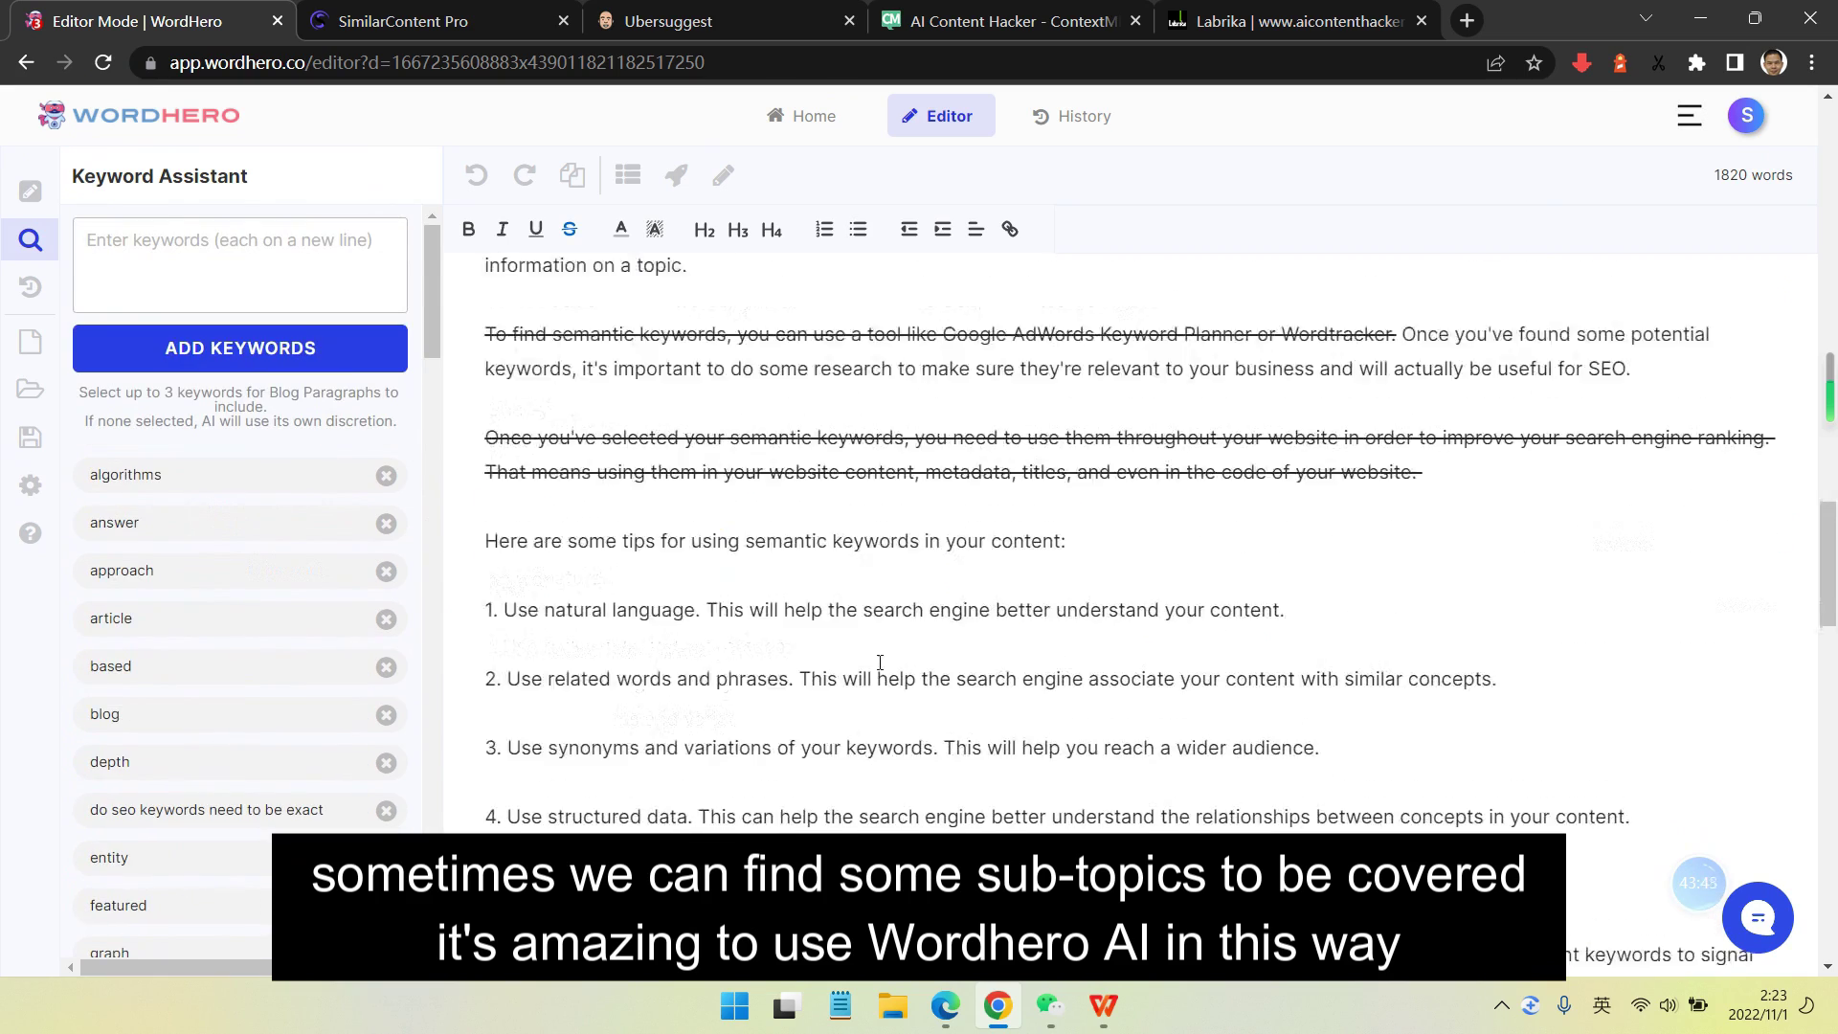
scroll(693, 600, "up", 2)
scroll(697, 600, "down", 4)
scroll(749, 594, "up", 6)
scroll(1649, 669, "down", 5)
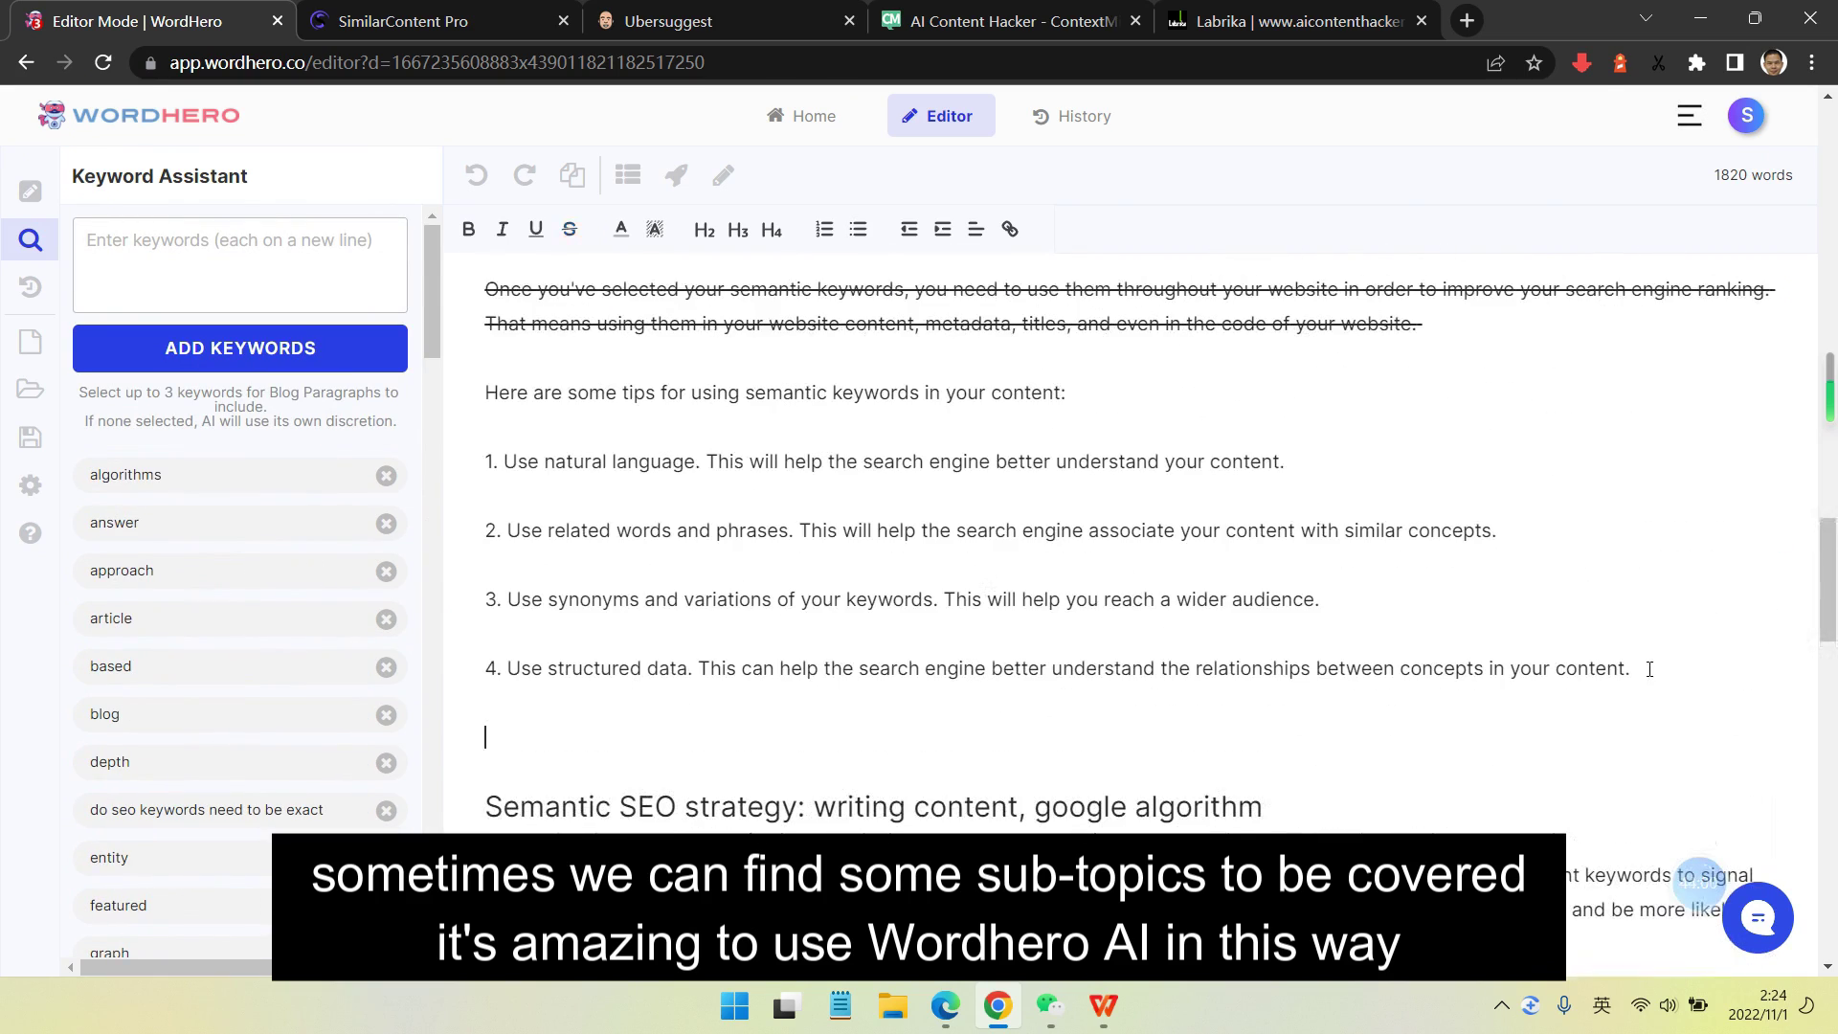
key("BackSpace")
key("BackSpace")
key("BackSpace")
type("rouping")
scroll(730, 722, "down", 3)
scroll(246, 738, "down", 6)
scroll(677, 603, "up", 1)
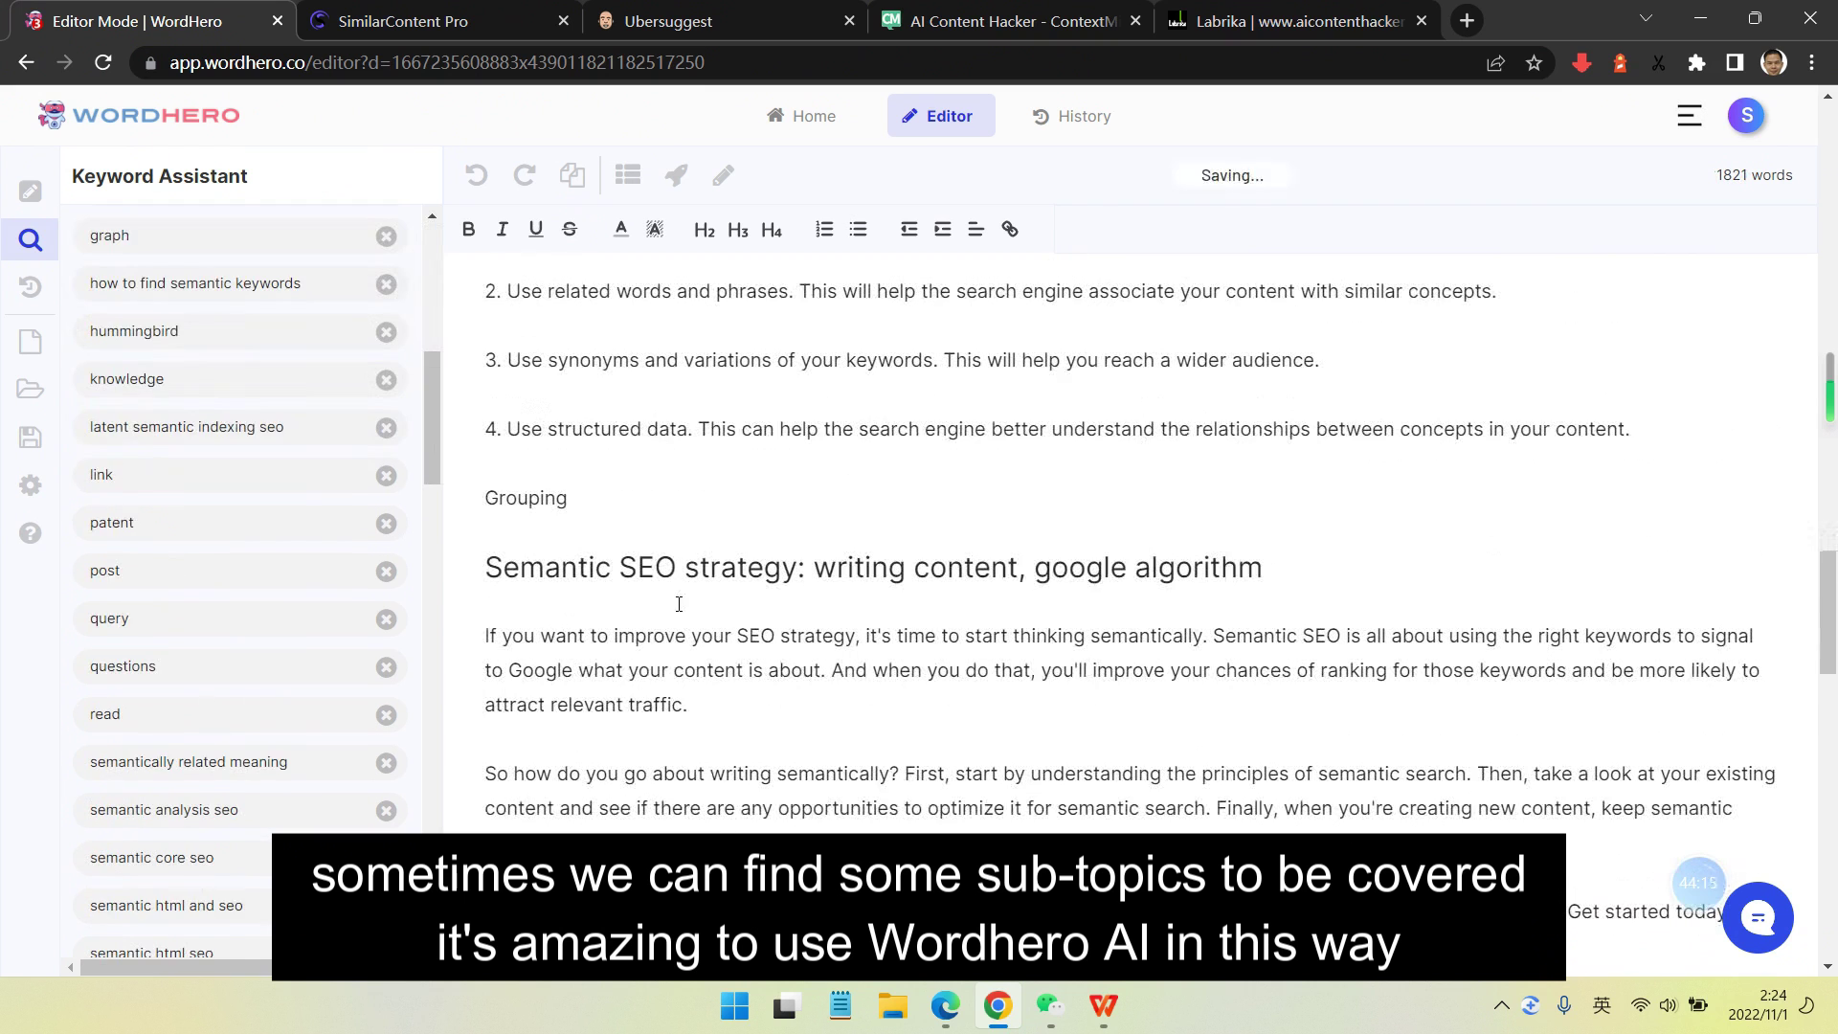
scroll(246, 738, "down", 3)
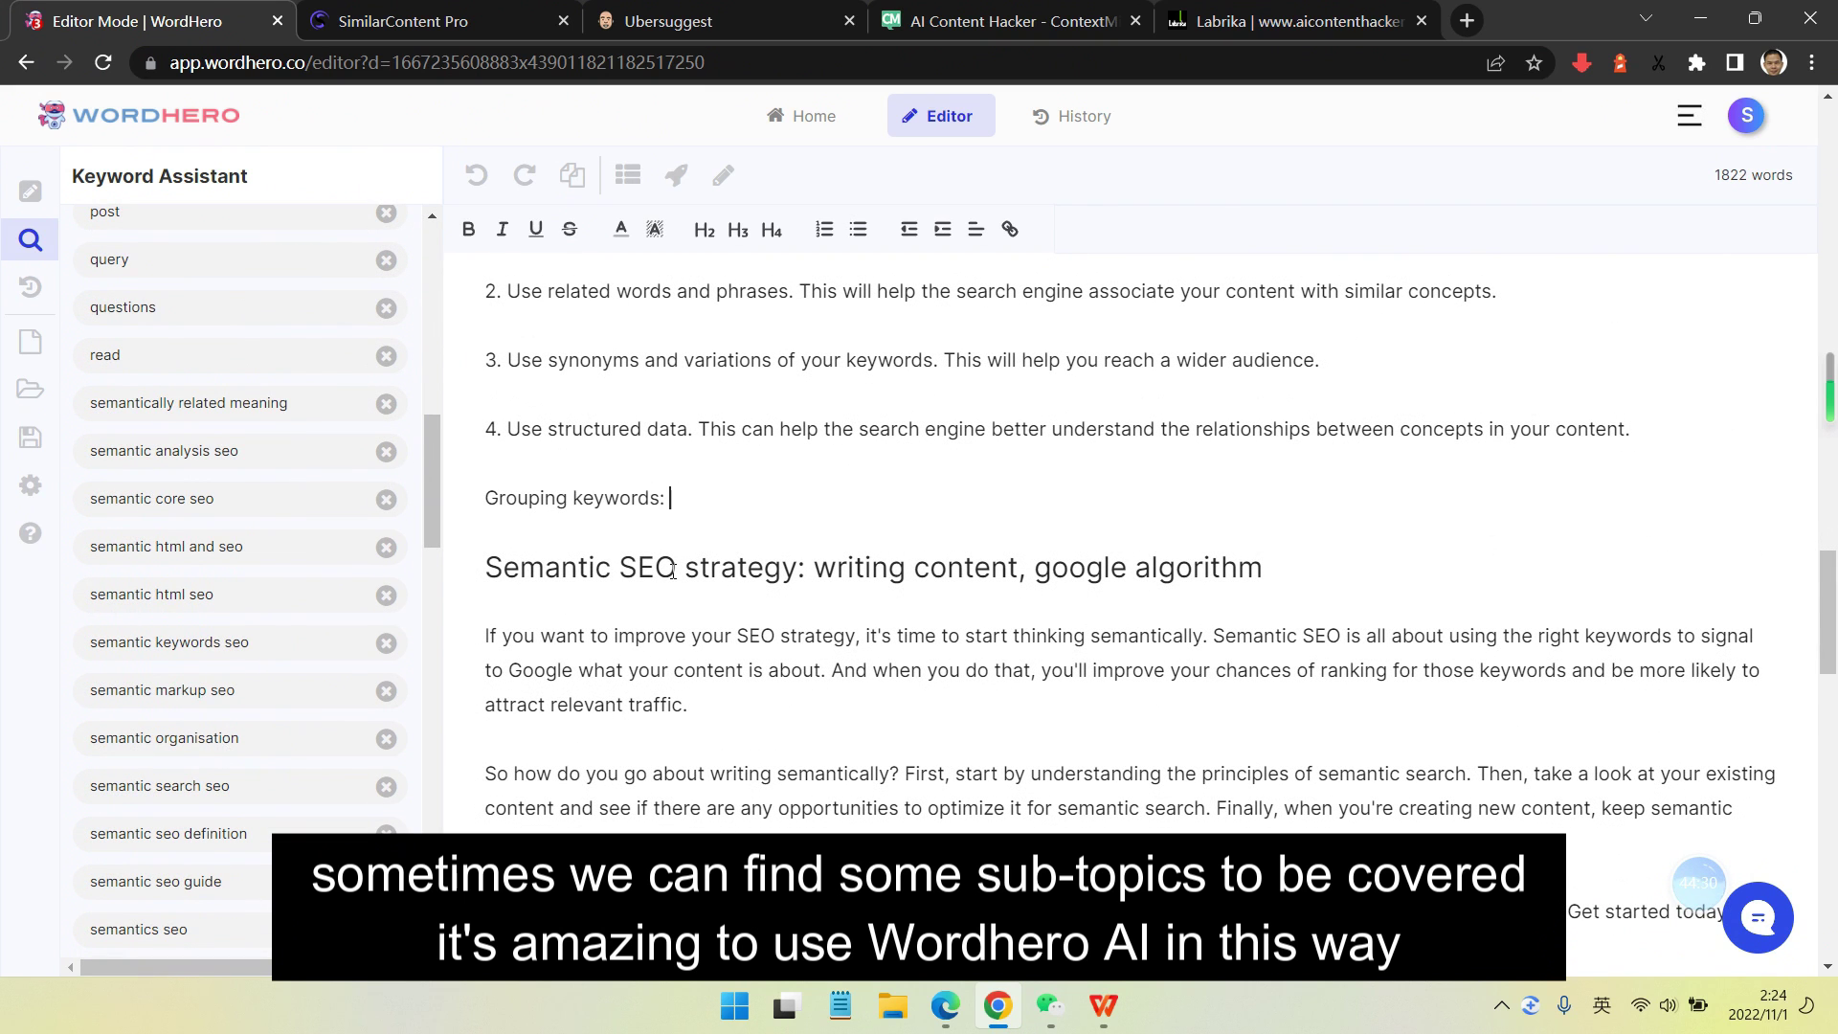
type("nization")
- Format "Grouping keywords: semantic organization" as an H2 heading and generate blog paragraphs beneath it
key("shift+Home")
left_click(705, 230)
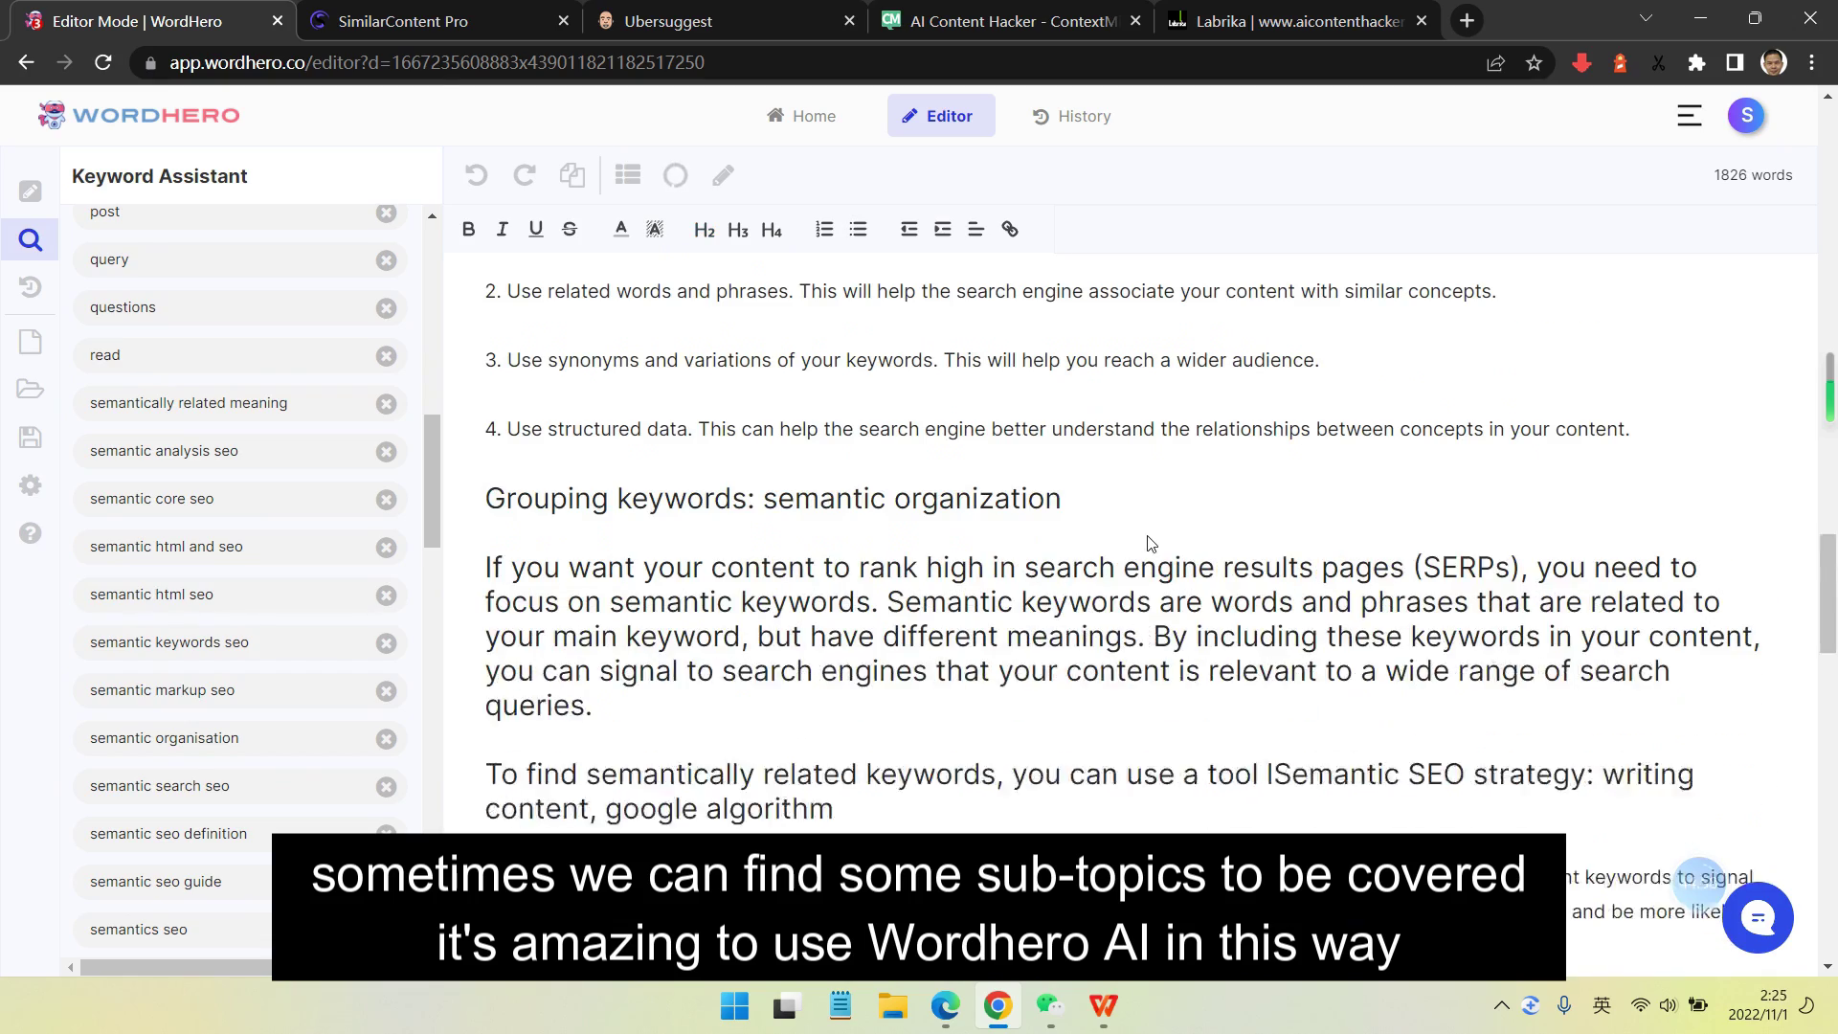
scroll(938, 531, "down", 2)
scroll(939, 522, "down", 20)
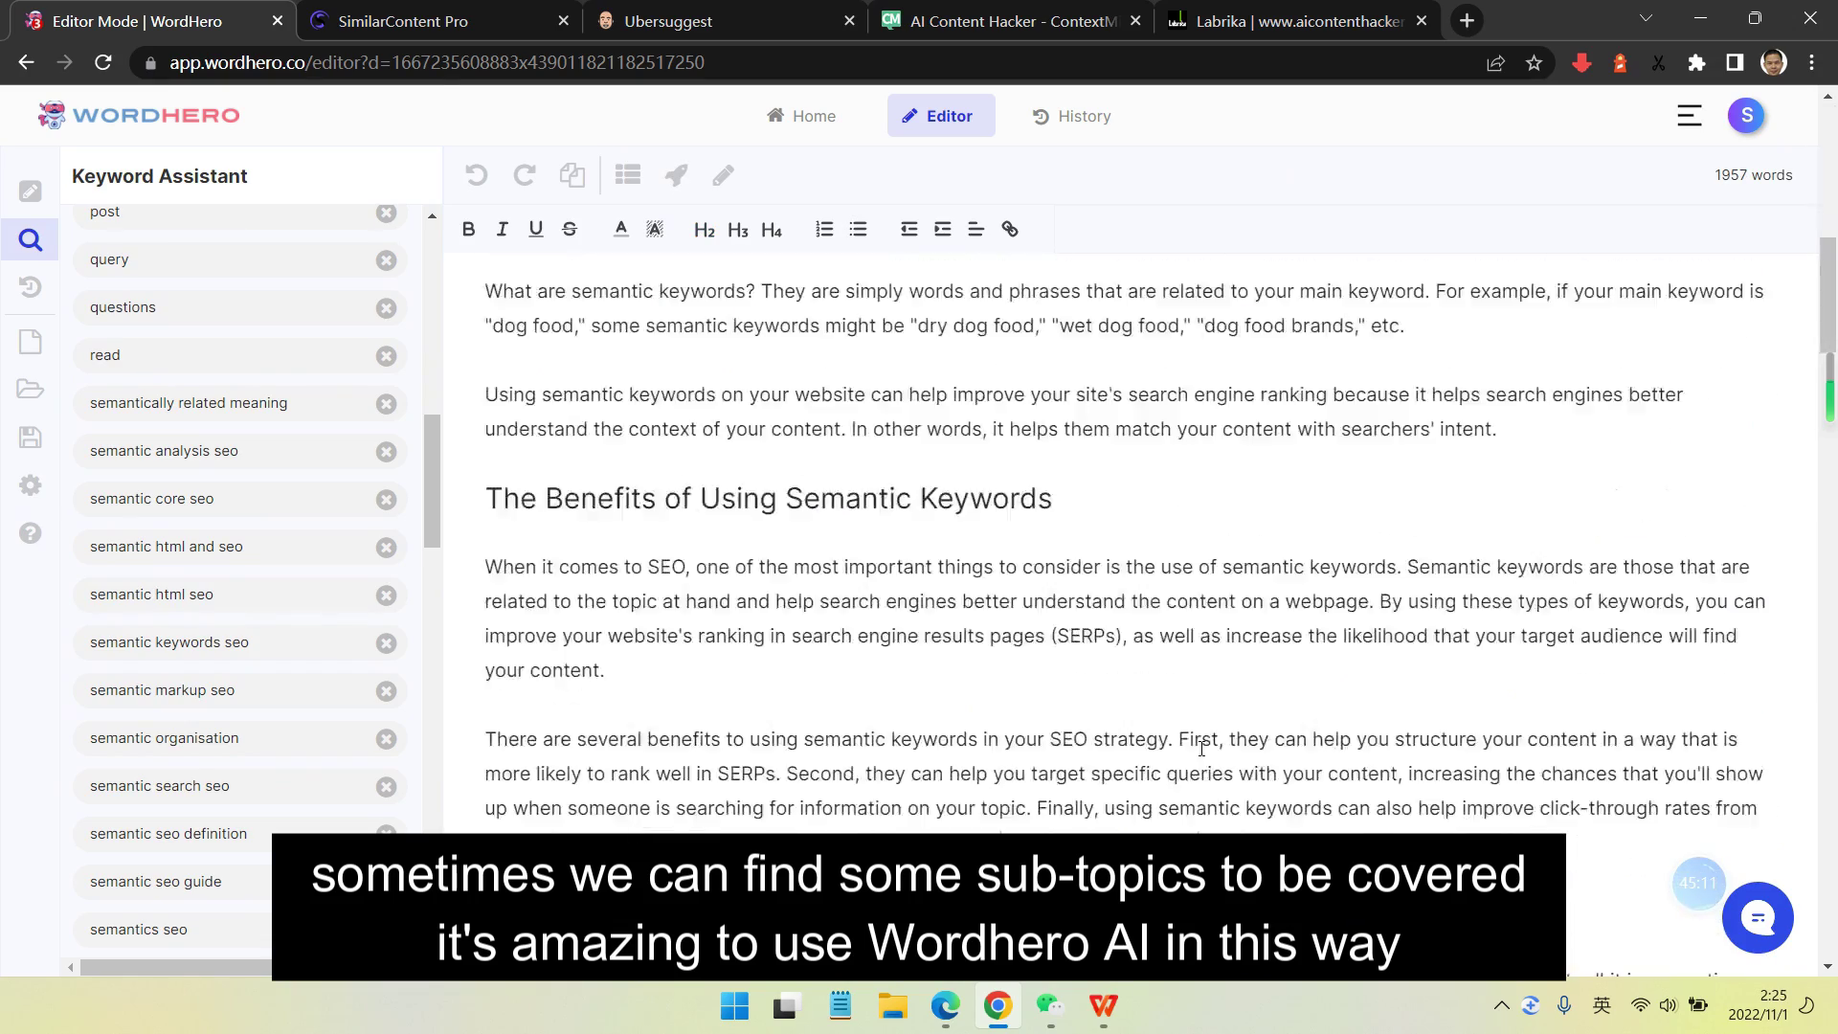
- Turn the generated grouping paragraphs into normal text and change the "Grouping keywords: semantic organization" heading to H3
scroll(939, 523, "up", 1)
left_click(1414, 821)
key("Return")
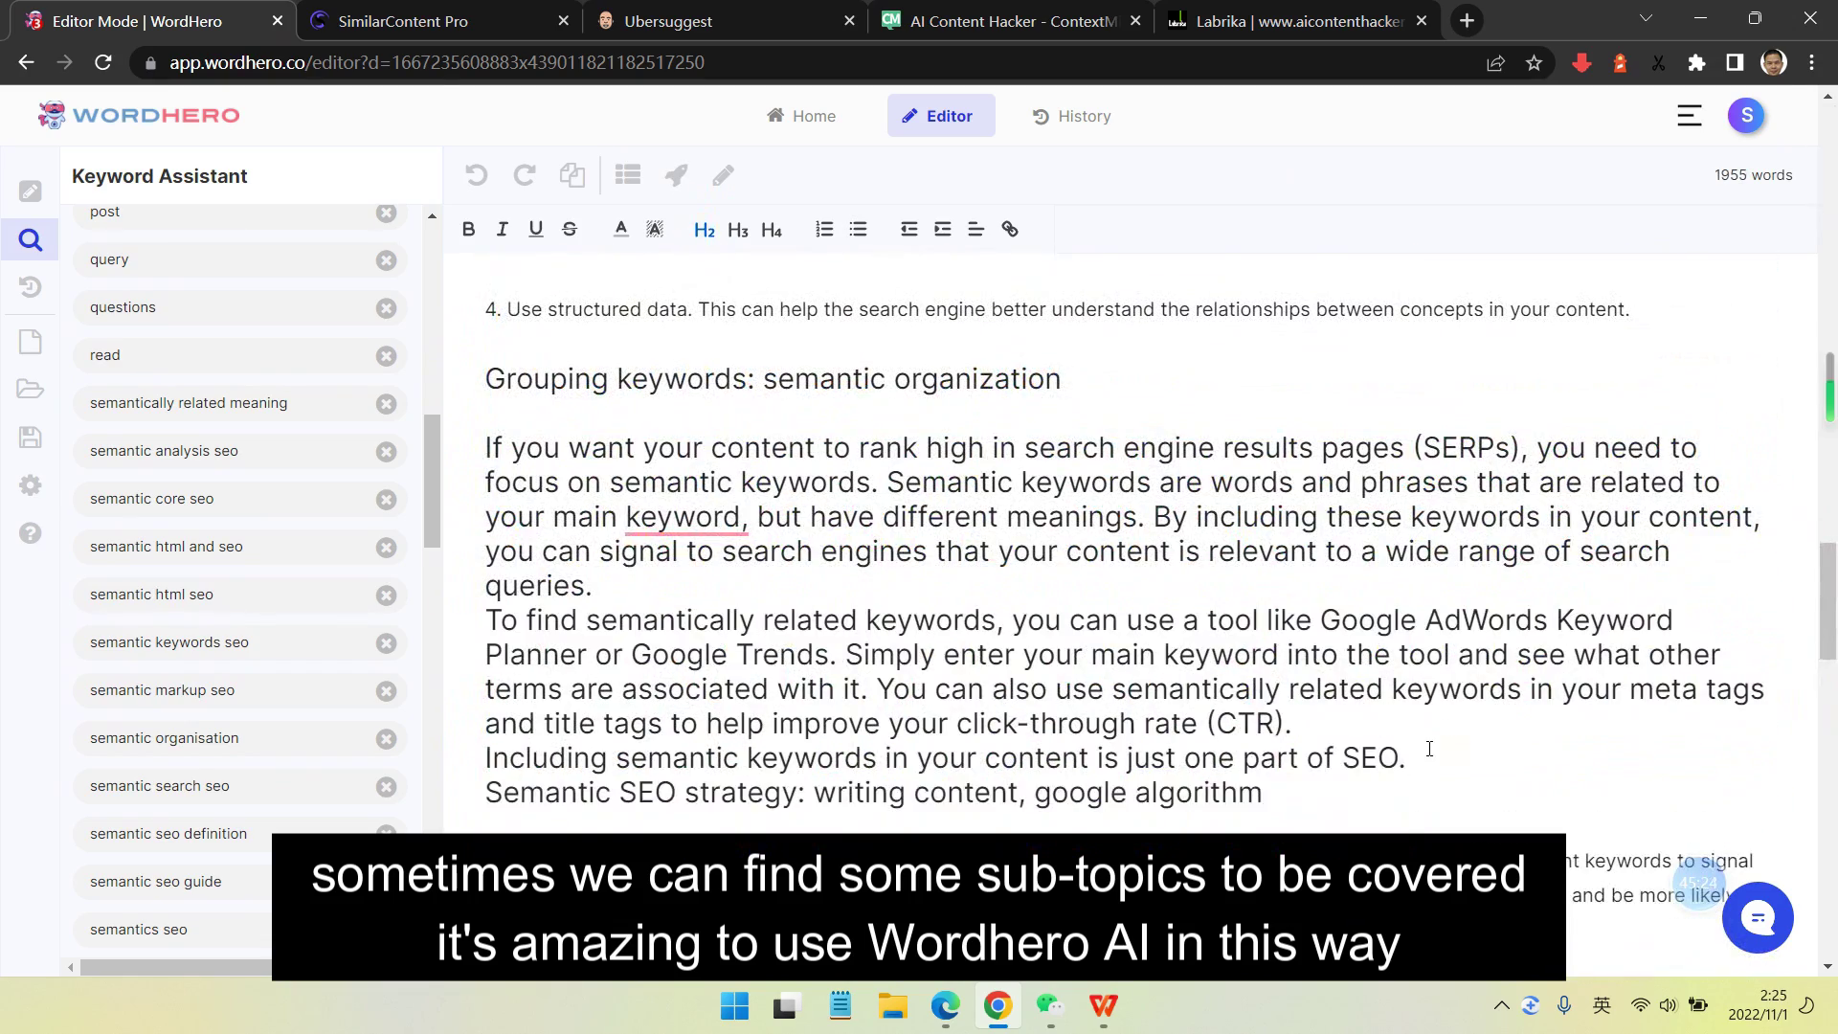
scroll(1429, 749, "up", 1)
left_click(708, 708)
left_click_drag(1412, 878, 485, 566)
left_click(705, 231)
left_click_drag(1064, 498, 485, 499)
left_click(738, 231)
left_click(952, 564)
scroll(952, 565, "up", 2)
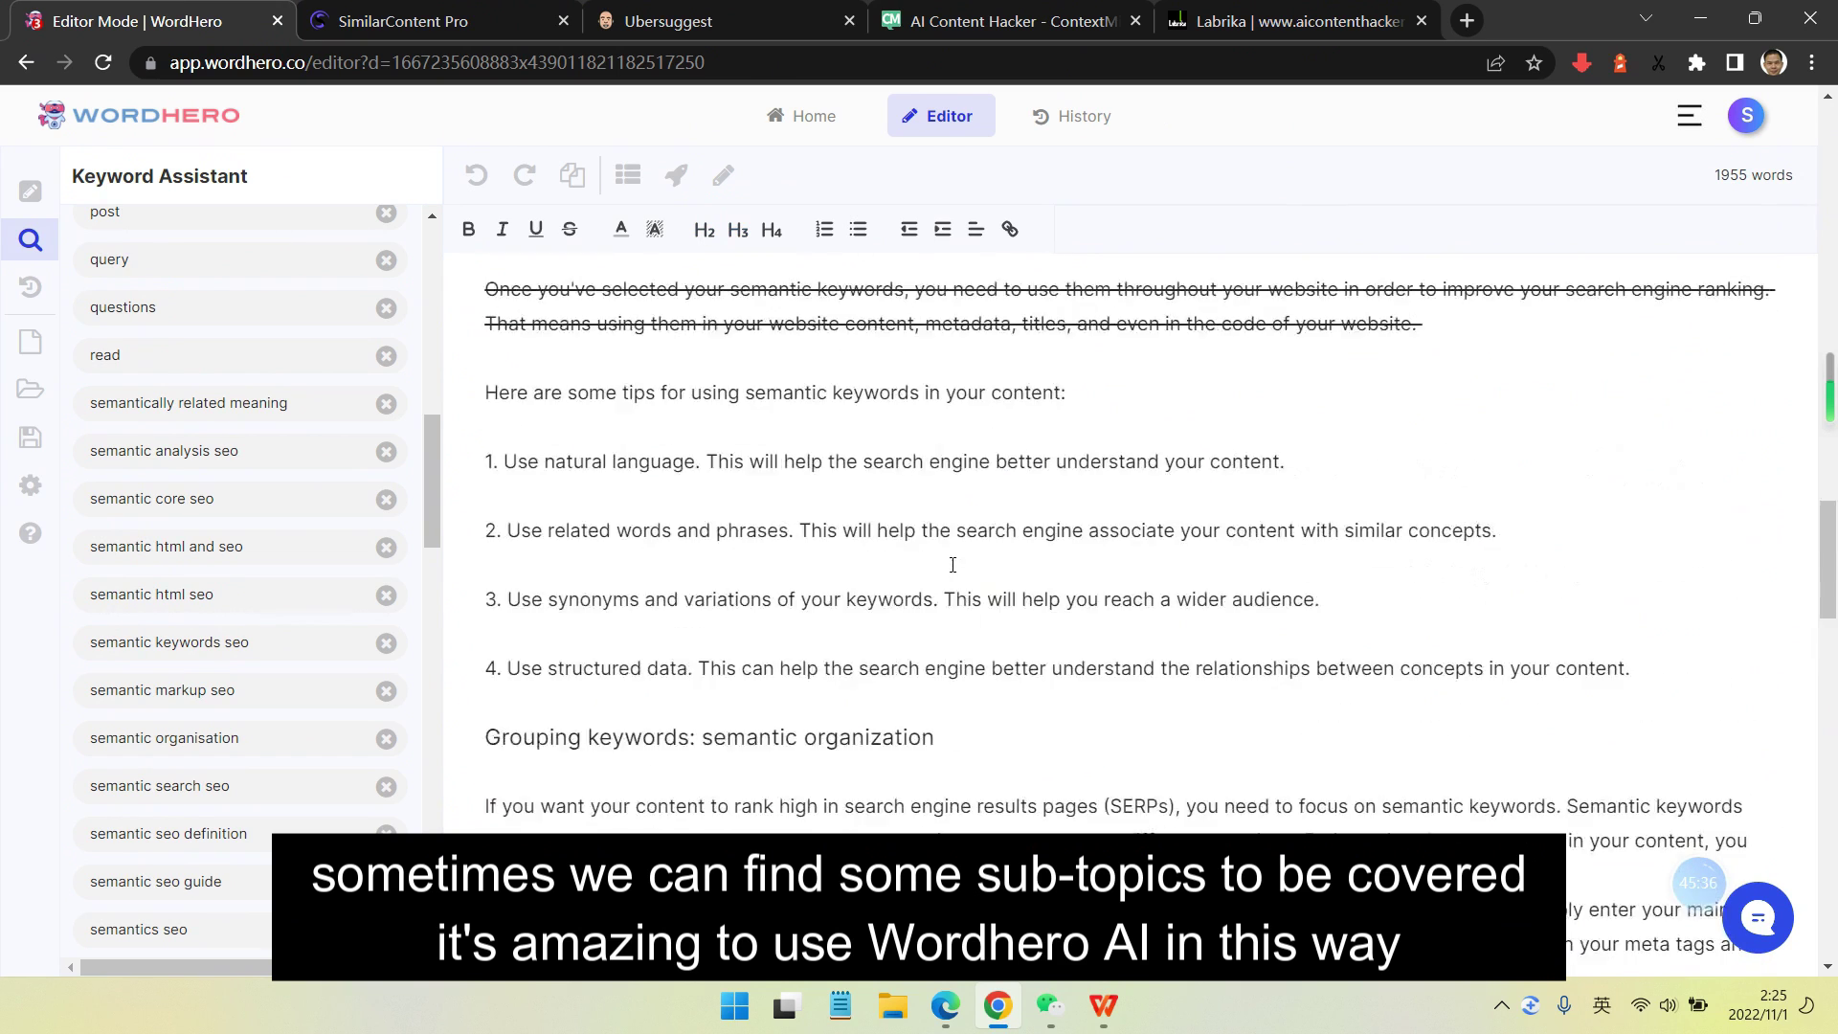
- Add the line "We use Wordhero AI to include these semantic keywords" below the grouping keywords paragraphs
scroll(952, 565, "down", 4)
left_click(1153, 531)
key("Return")
key("Return")
scroll(1153, 531, "up", 1)
type("We ")
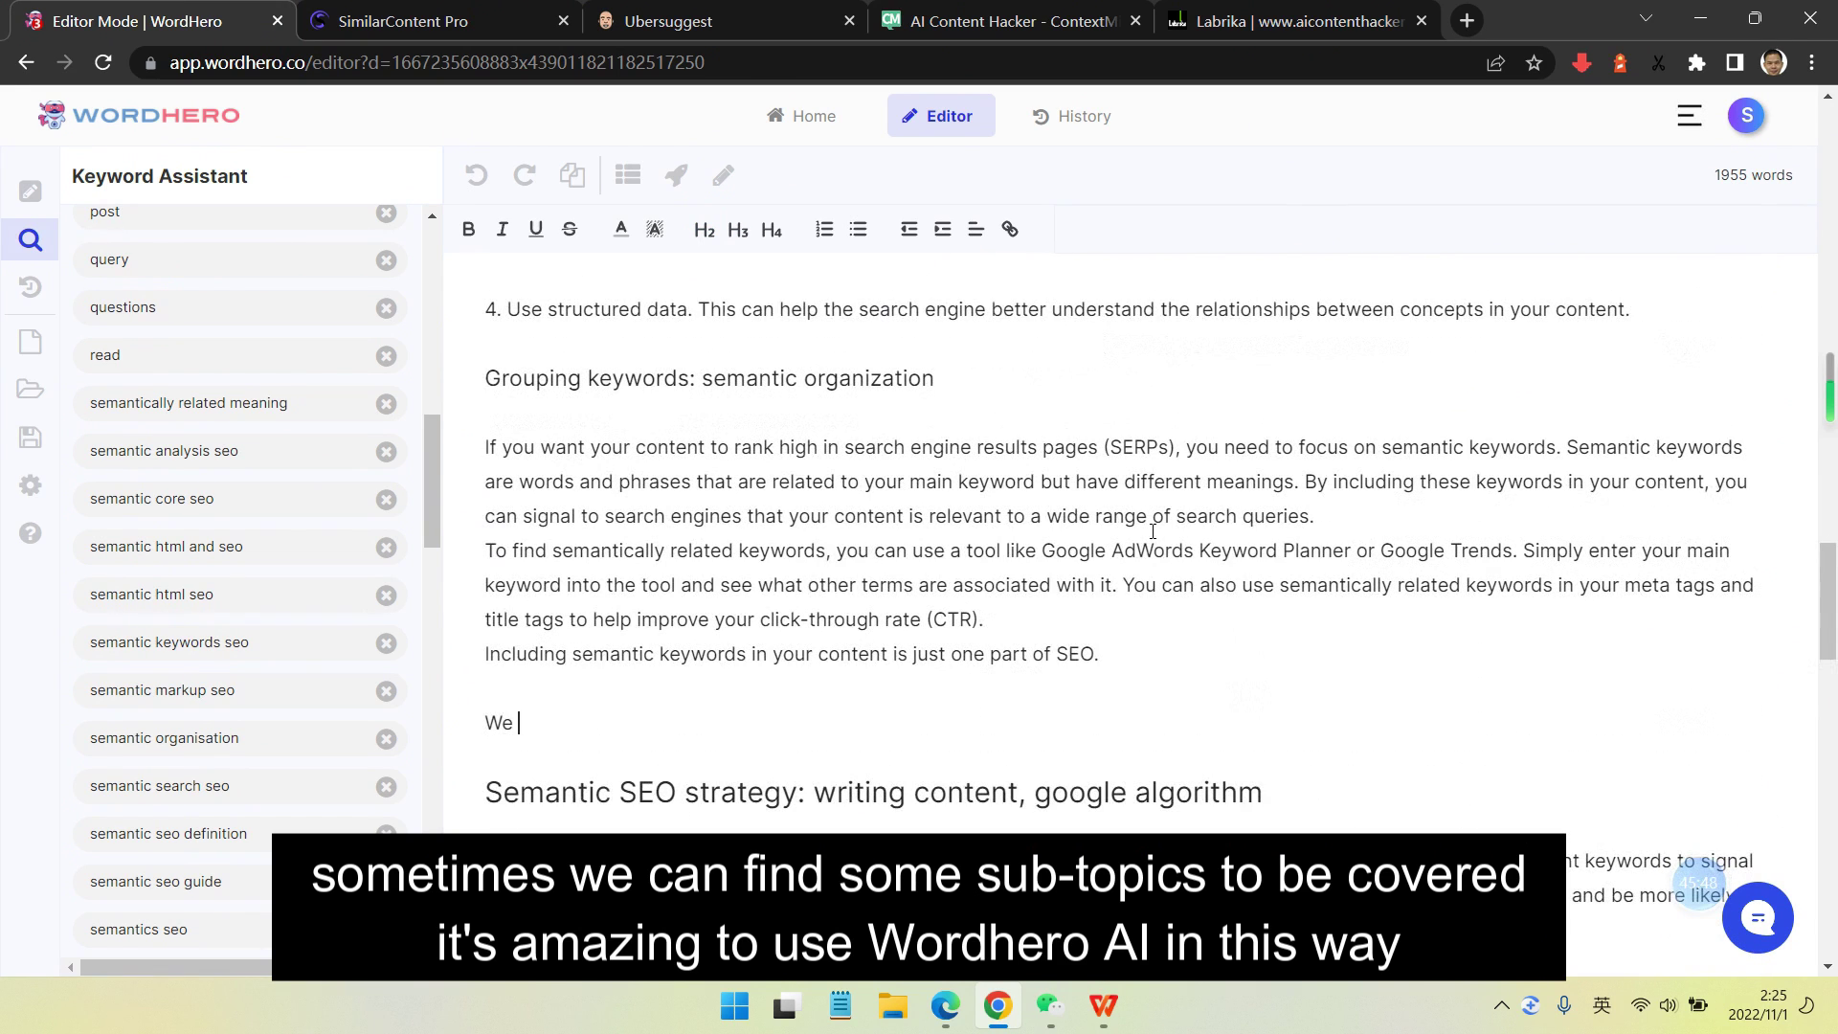
type("use Wordhero AI to inc")
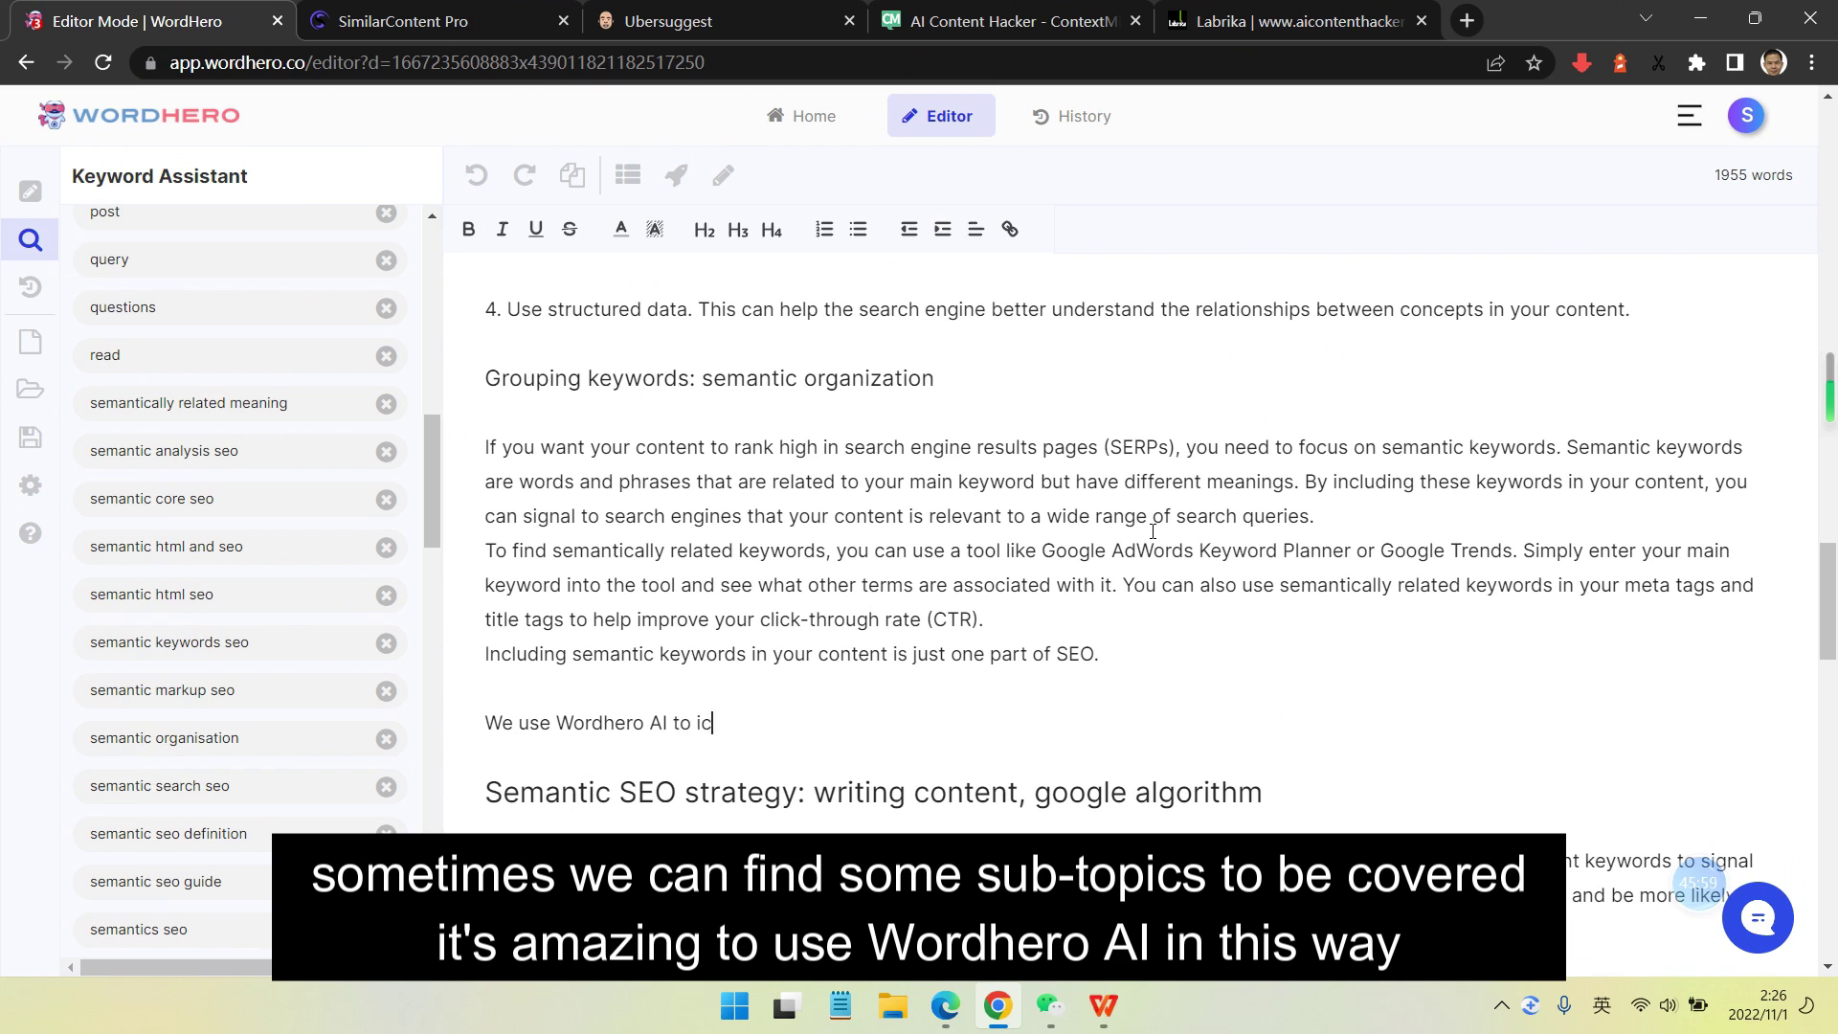
key("BackSpace")
type("nclude this")
type(" semantic keywords i")
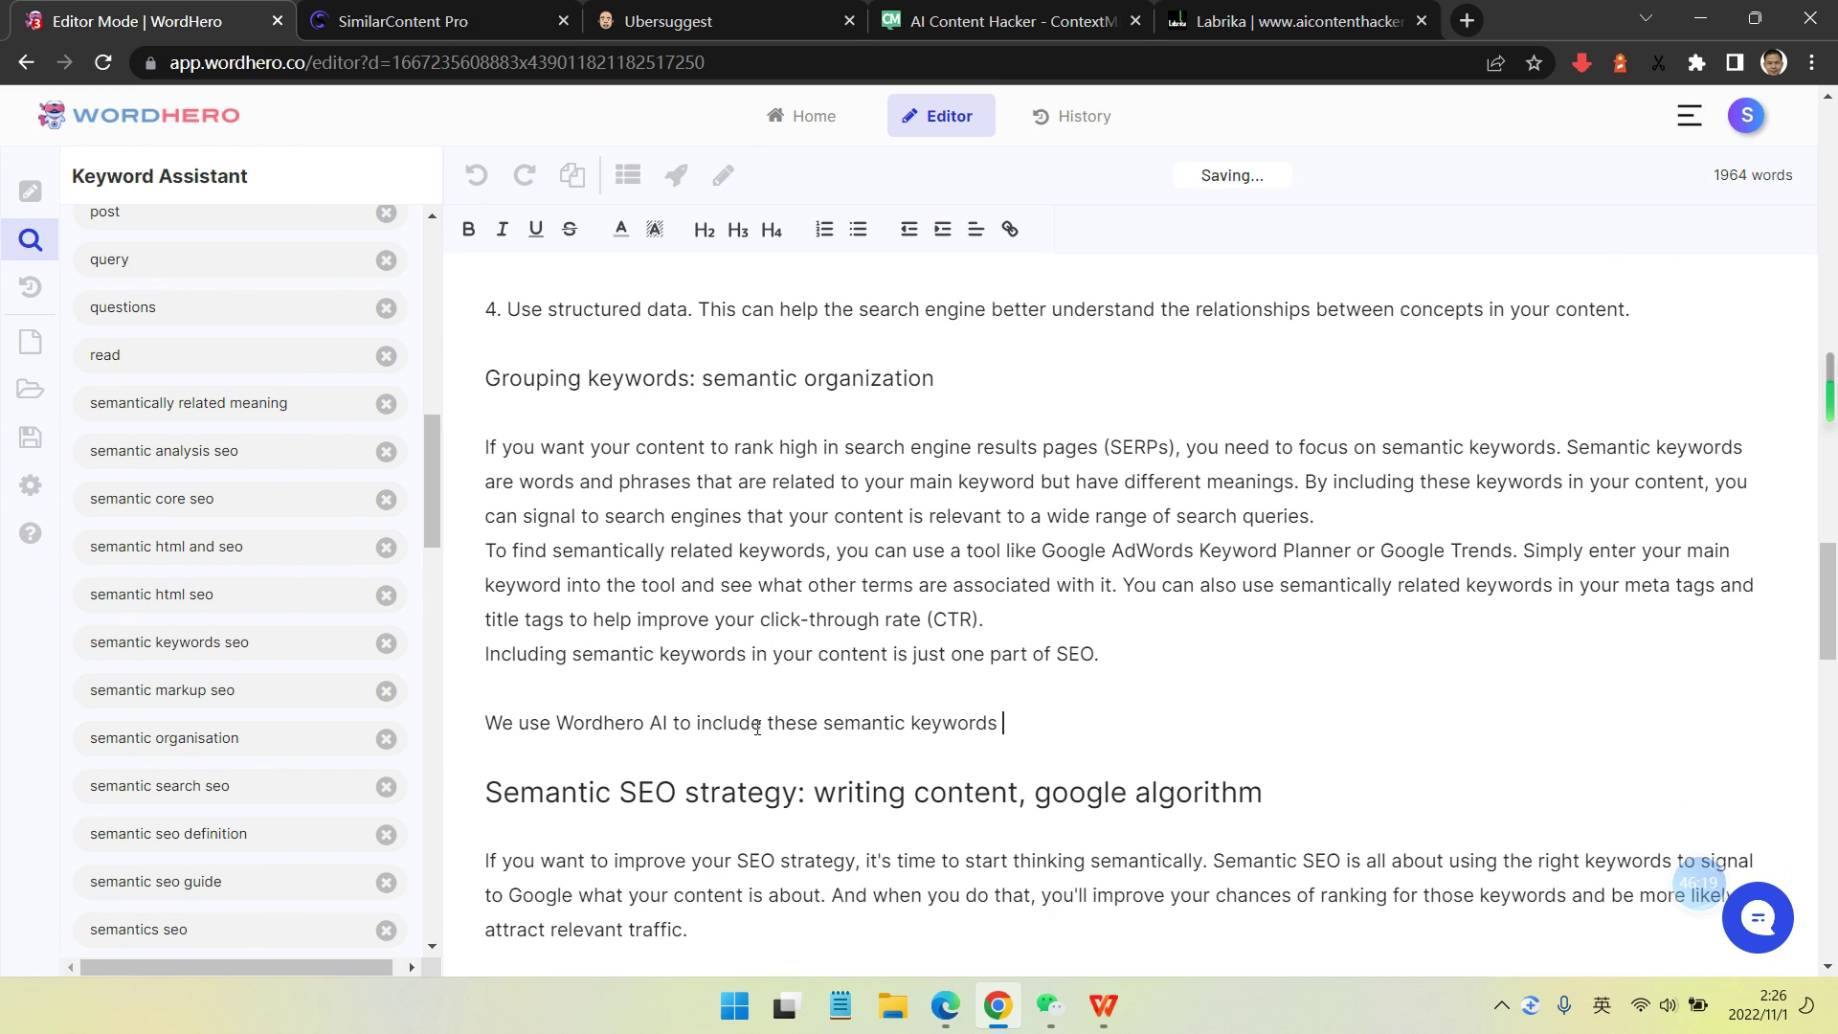
- Format "We use Wordhero AI to include these semantic keywords" as an H3 heading and generate blog paragraphs for it
triple_click(996, 715)
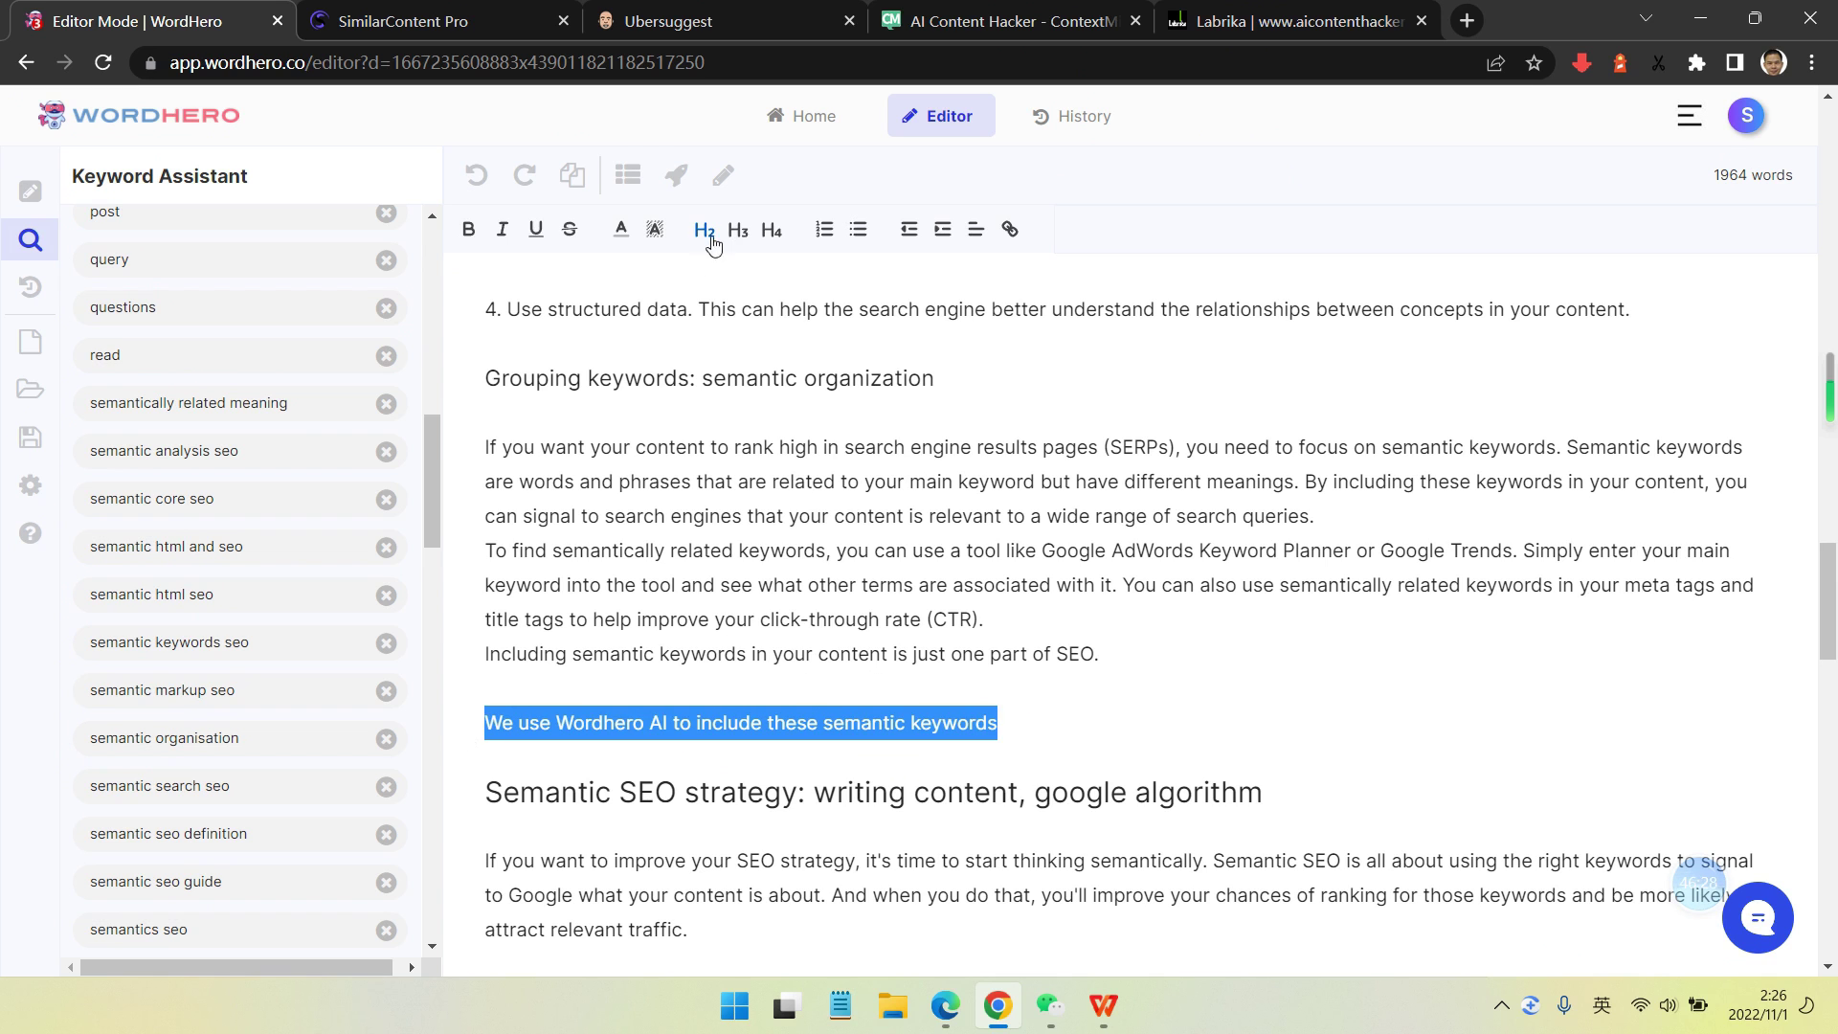
left_click(737, 230)
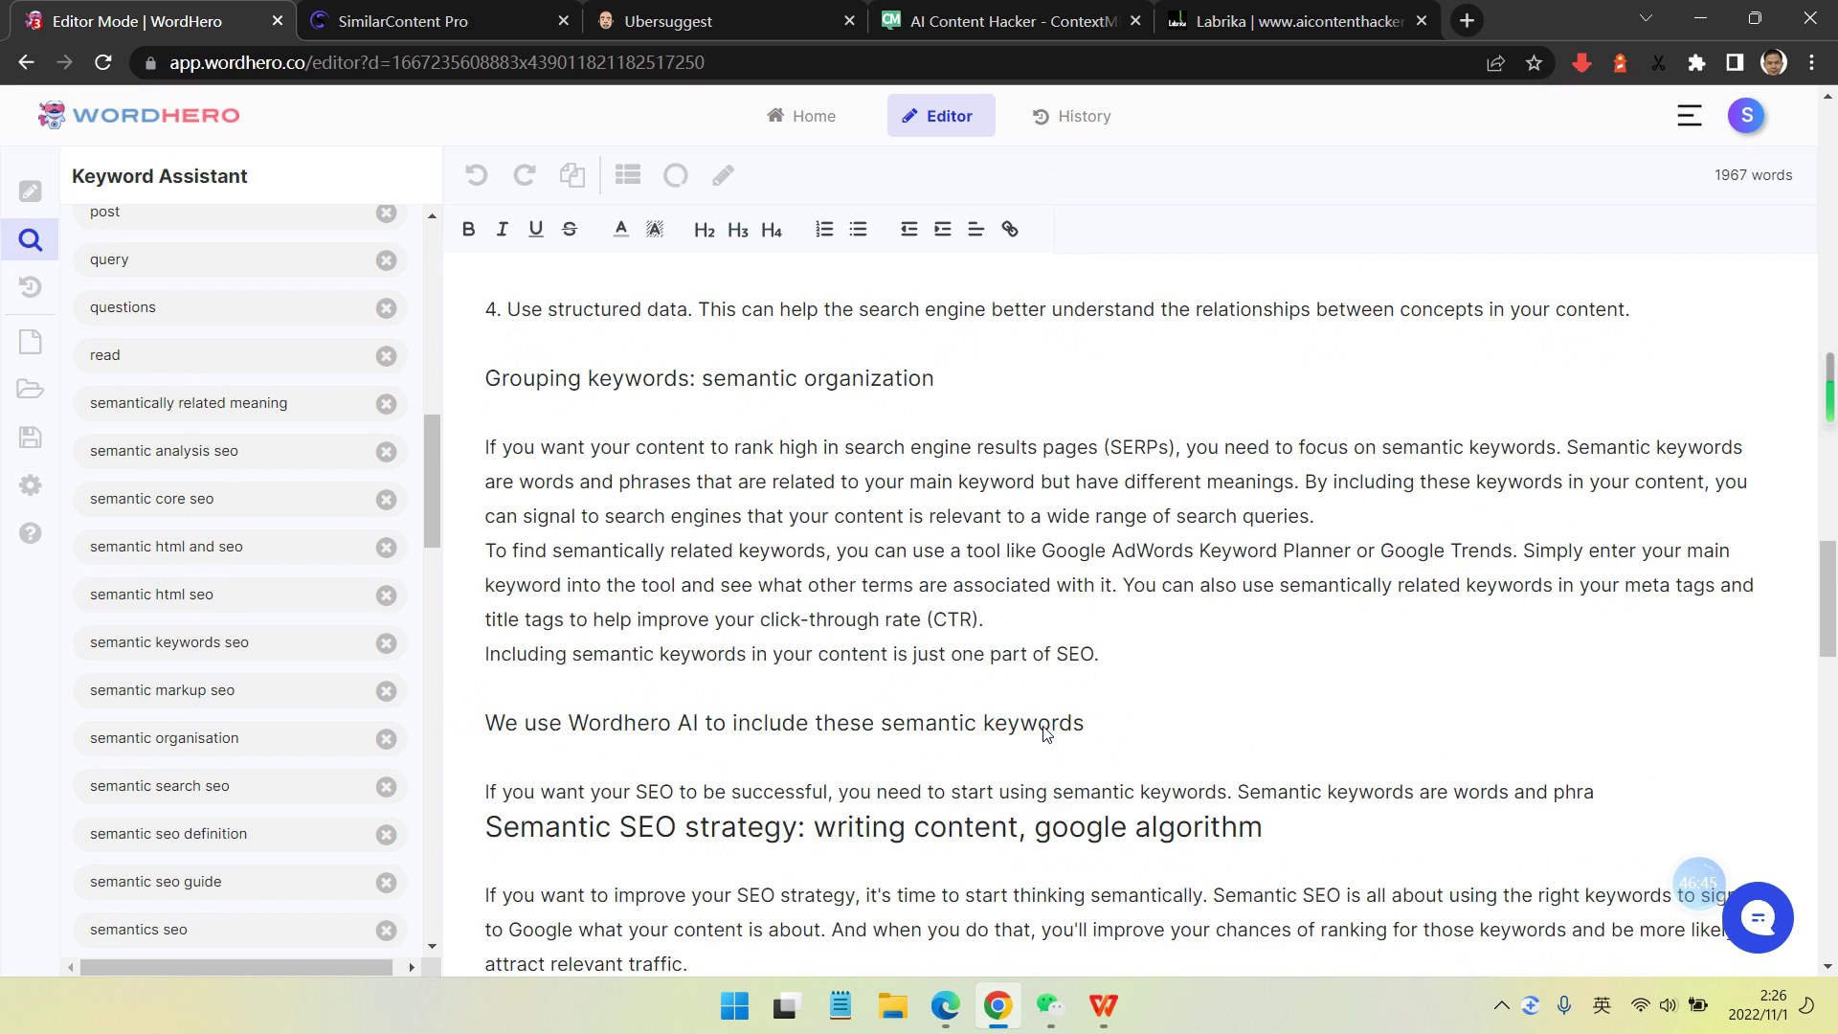
scroll(1080, 692, "down", 5)
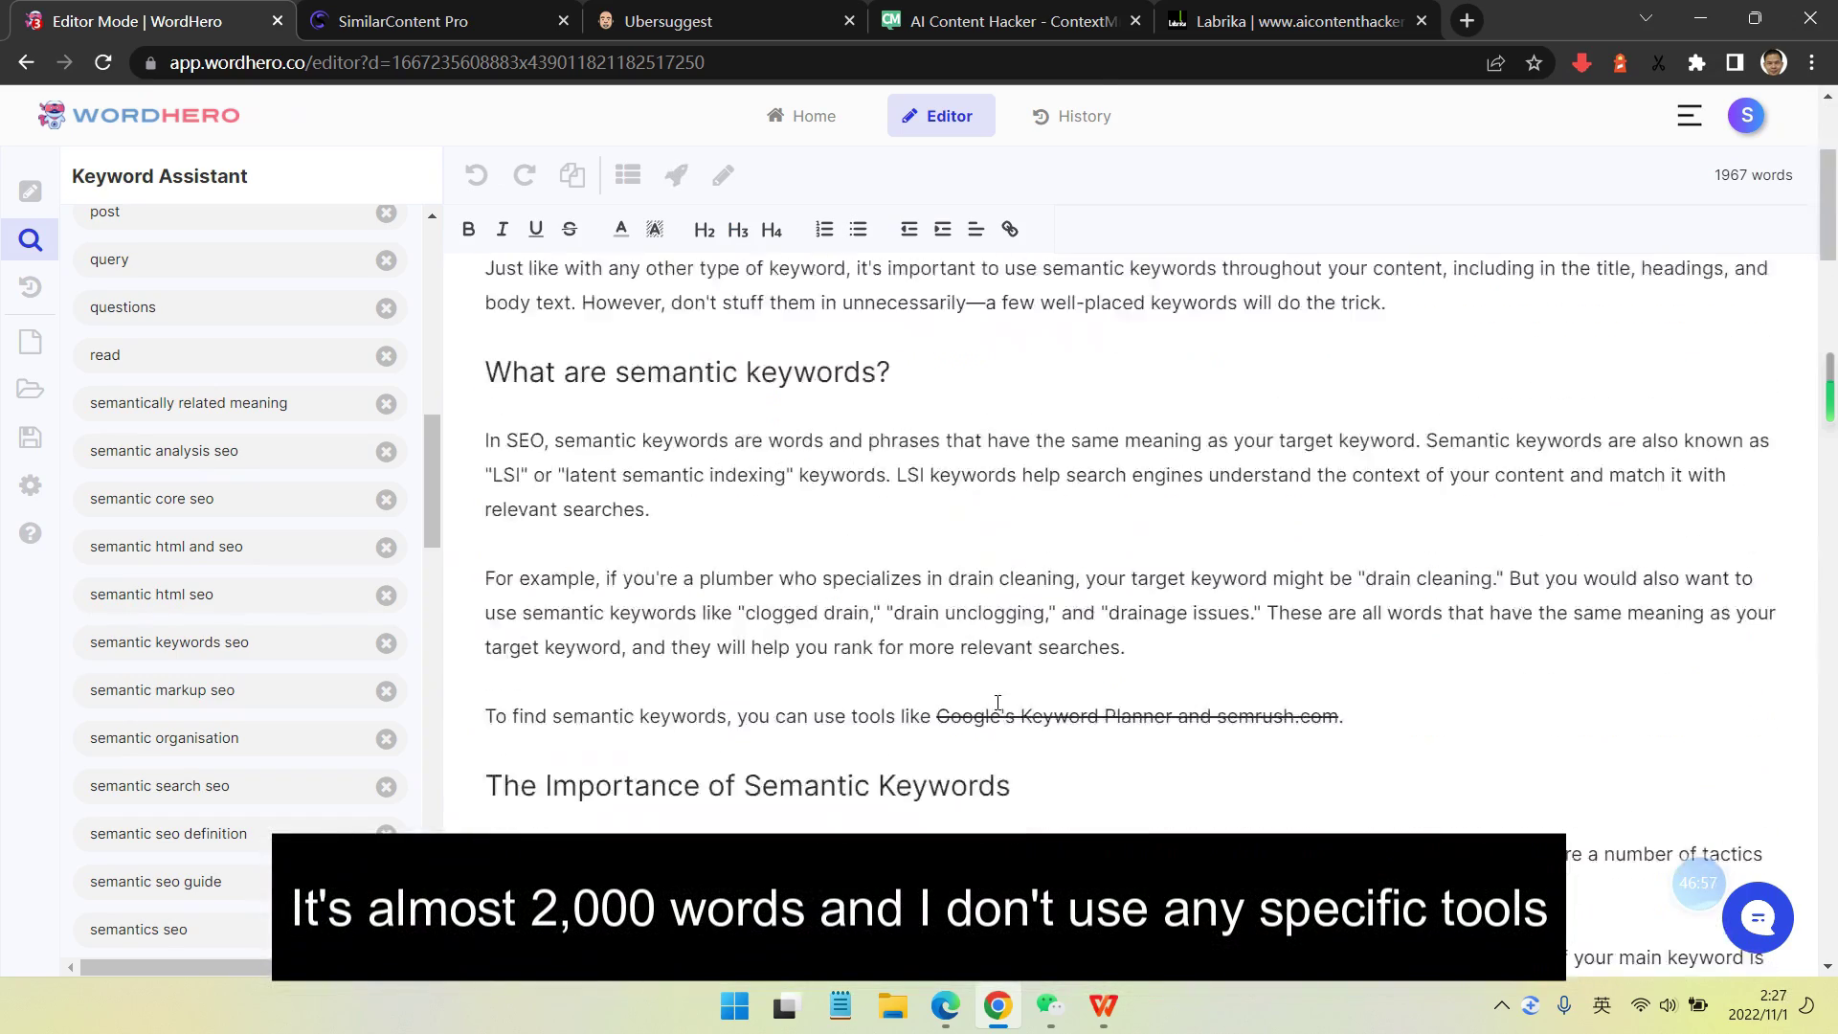
scroll(997, 703, "down", 20)
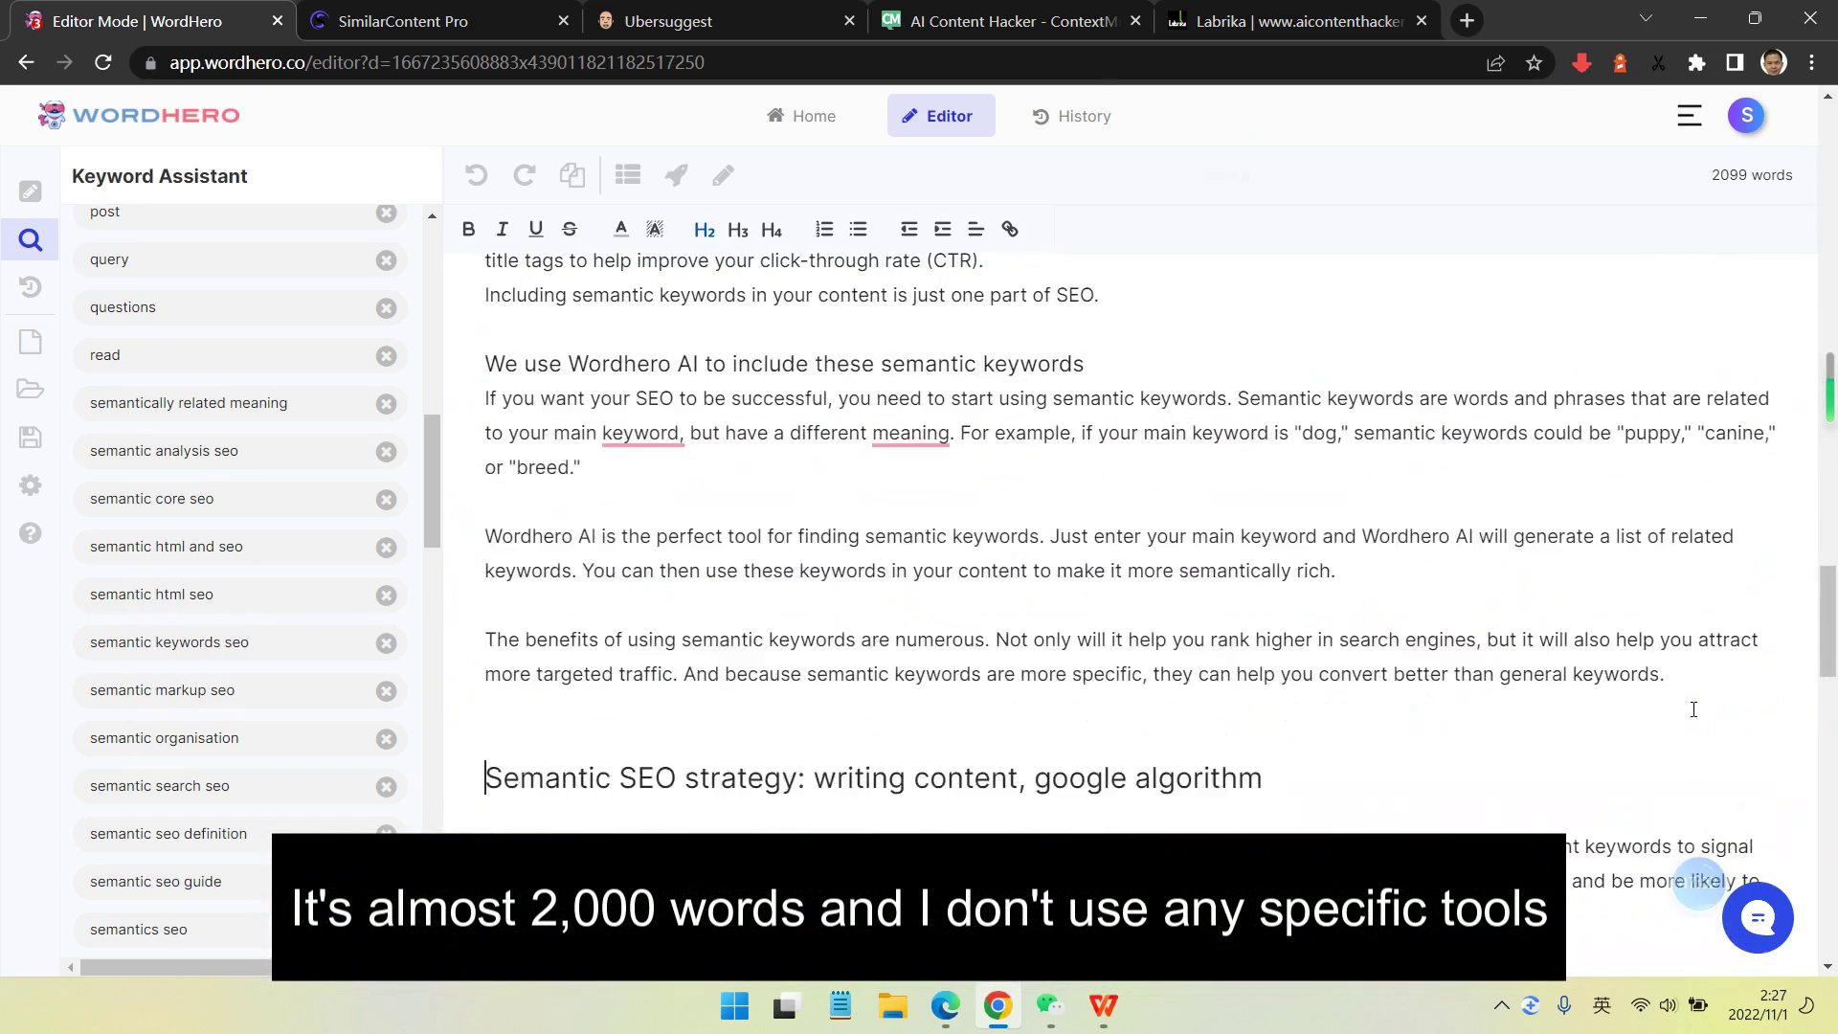
- Insert a blank line below the Wordhero AI heading and apply the suggested grammar corrections in its first paragraph
scroll(1691, 710, "up", 3)
left_click(487, 636)
key("Return")
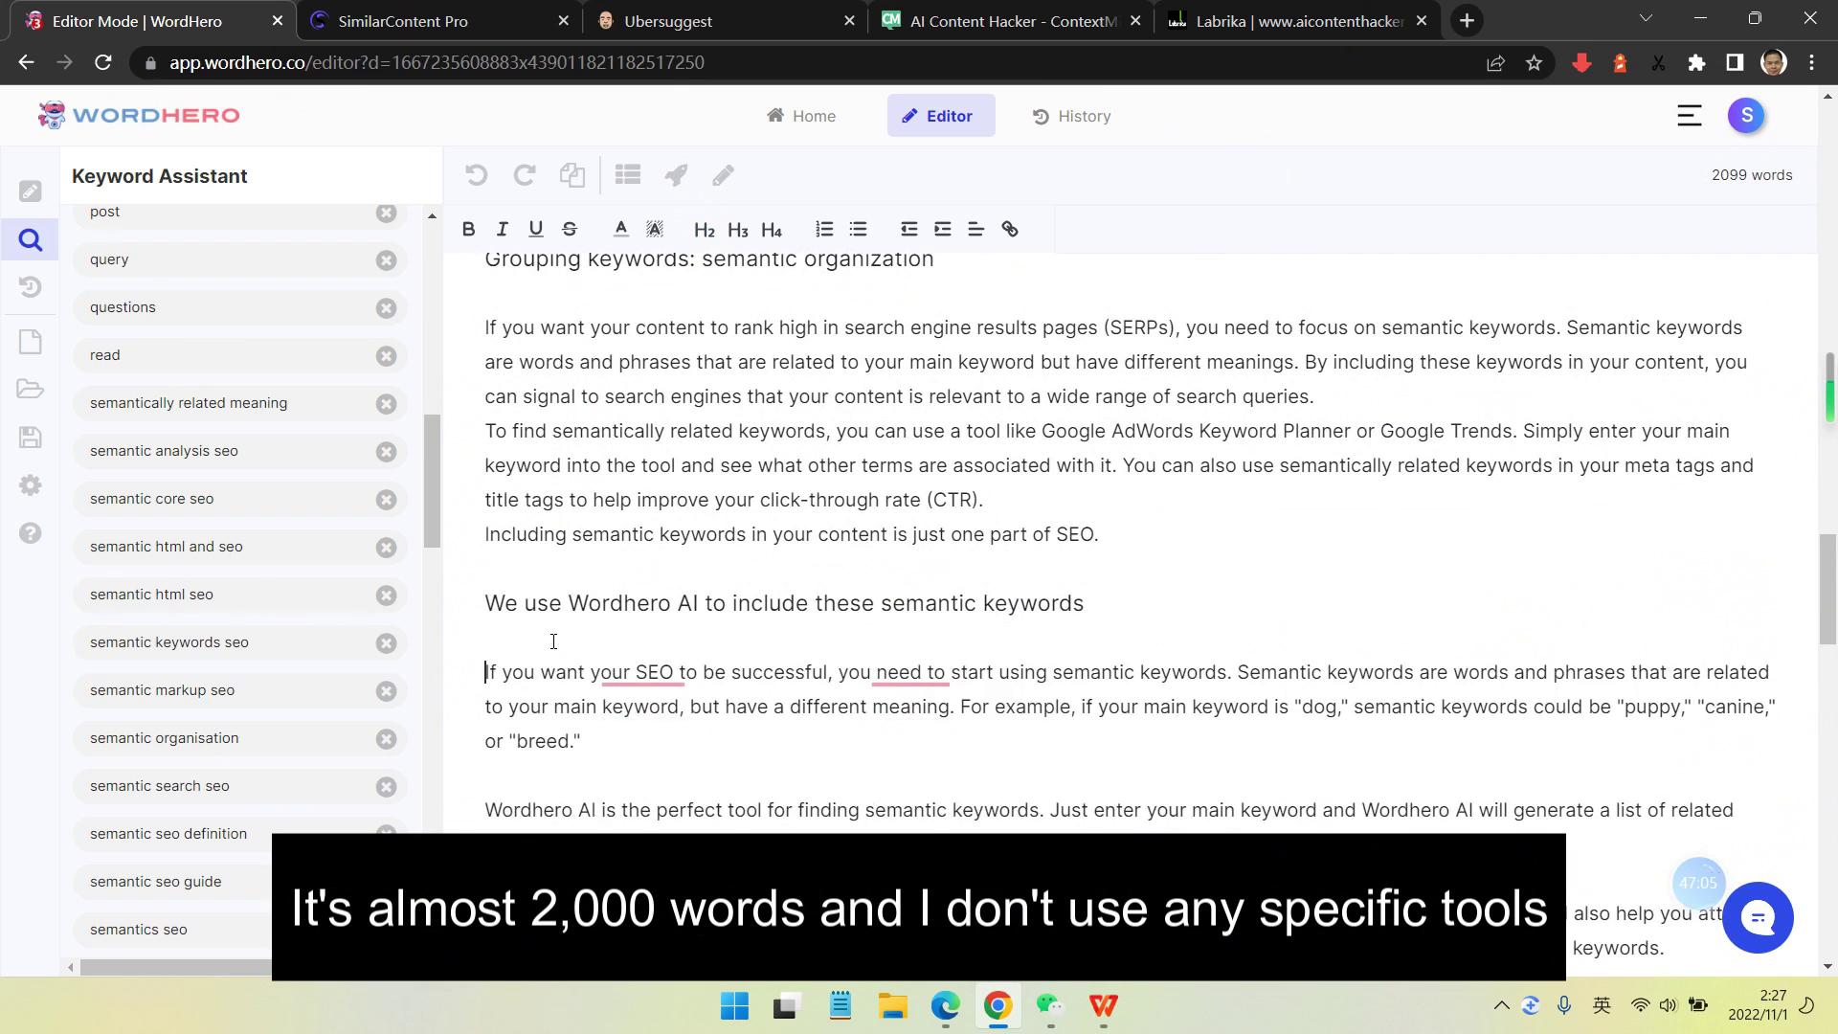
scroll(642, 536, "down", 2)
left_click(907, 533)
mouse_move(668, 477)
left_click(646, 533)
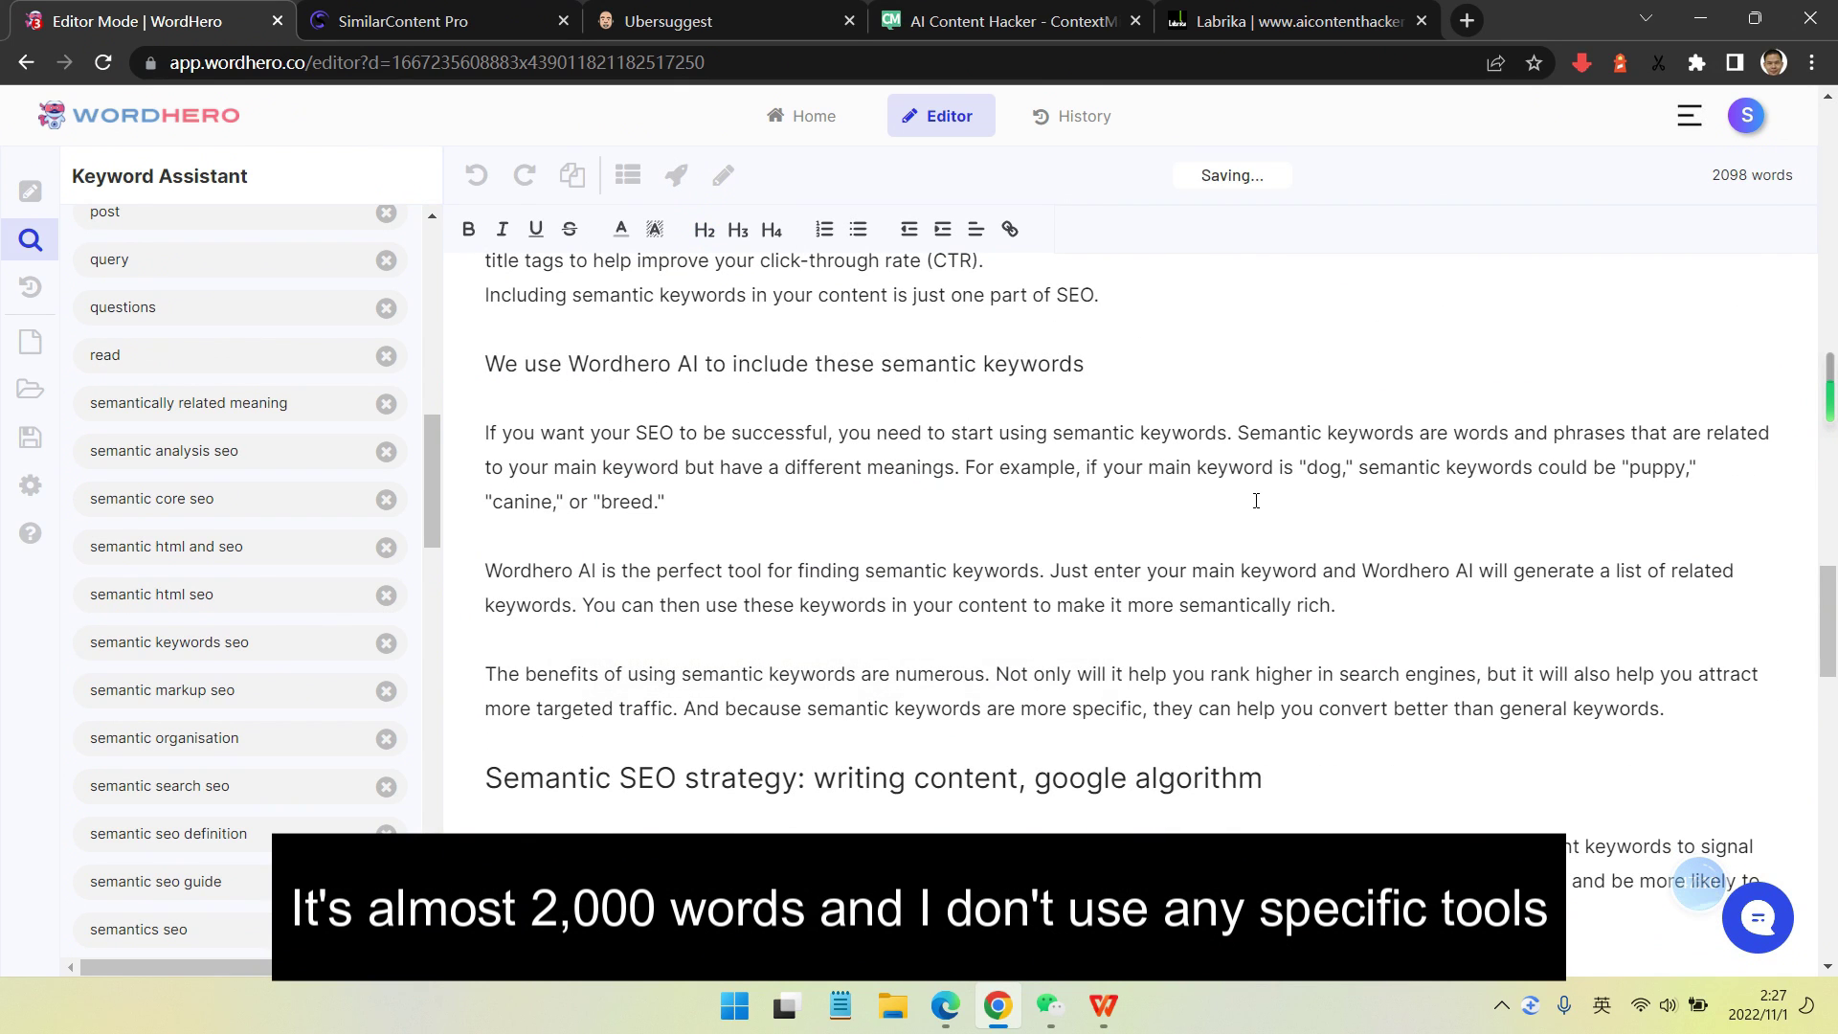
- Strike through the word "finding" in the sentence about Wordhero AI being the perfect tool for semantic keywords
scroll(551, 497, "down", 1)
scroll(528, 446, "up", 1)
double_click(826, 571)
left_click(570, 229)
left_click(1175, 645)
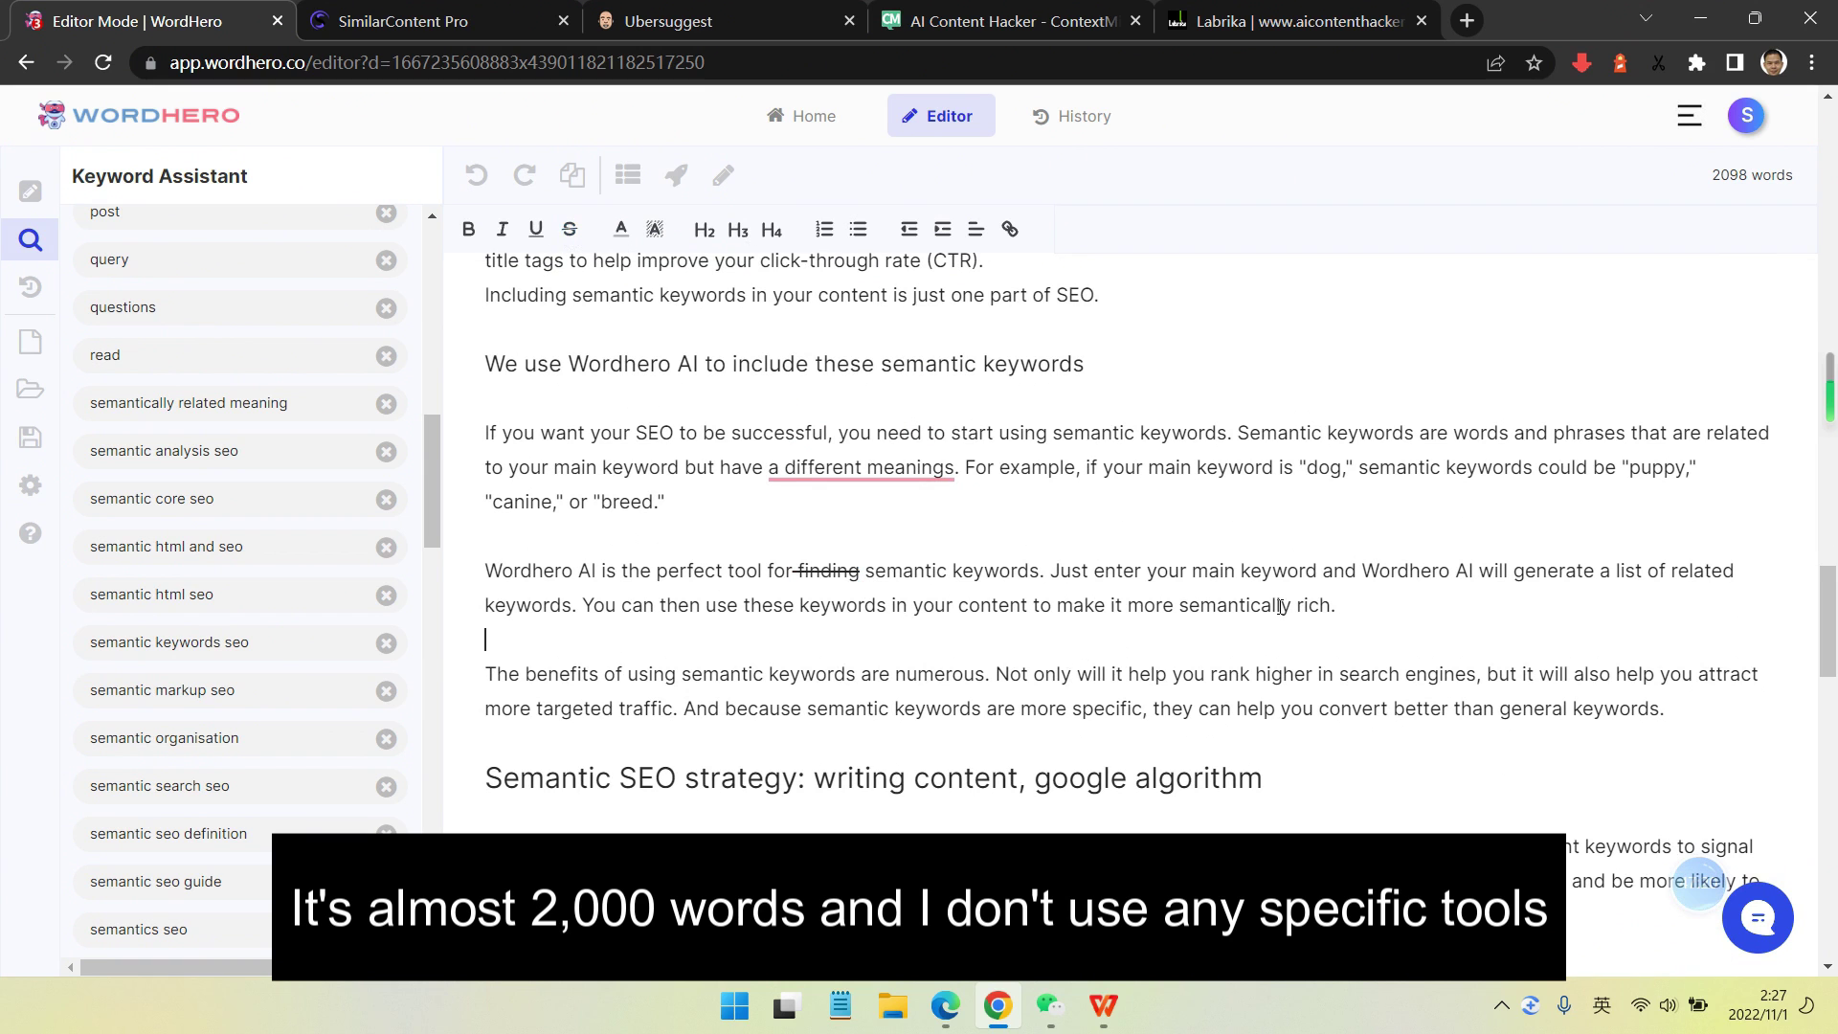
- Review the keyword list to see which keywords are marked as covered in the article and which are still missing
scroll(1100, 610, "down", 1)
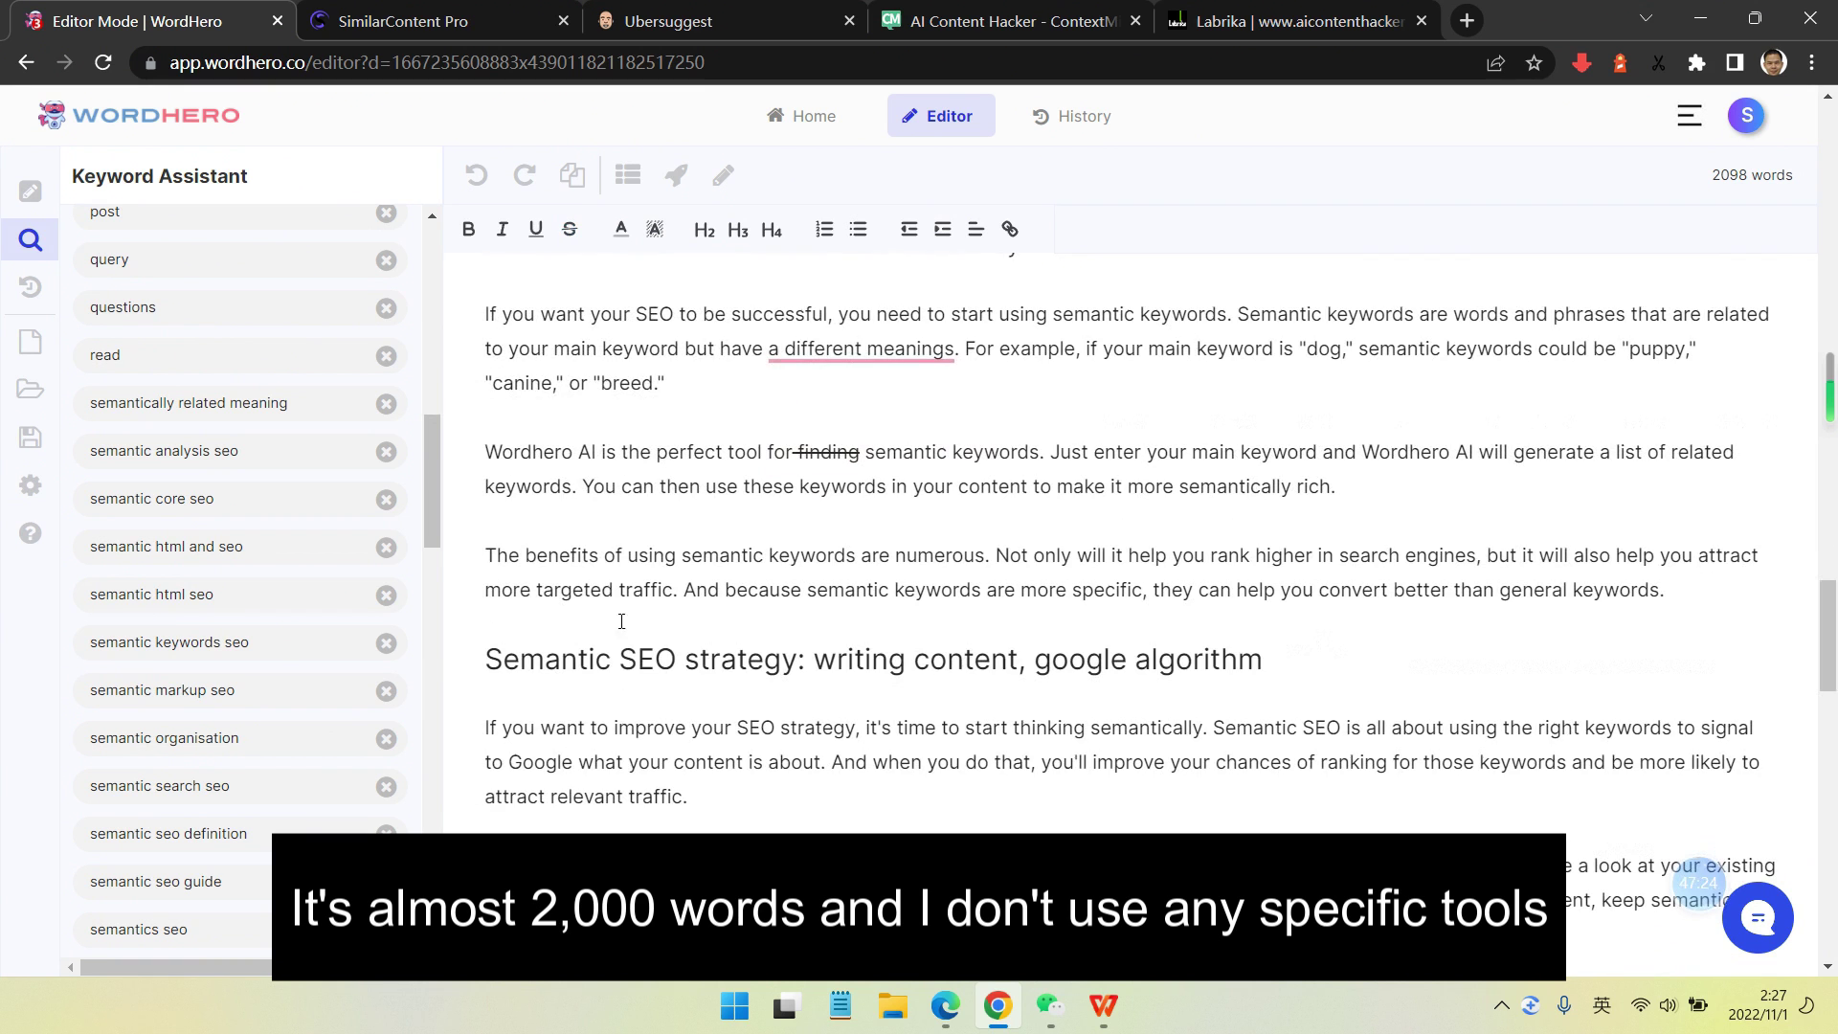
scroll(1546, 586, "down", 2)
scroll(418, 597, "down", 18)
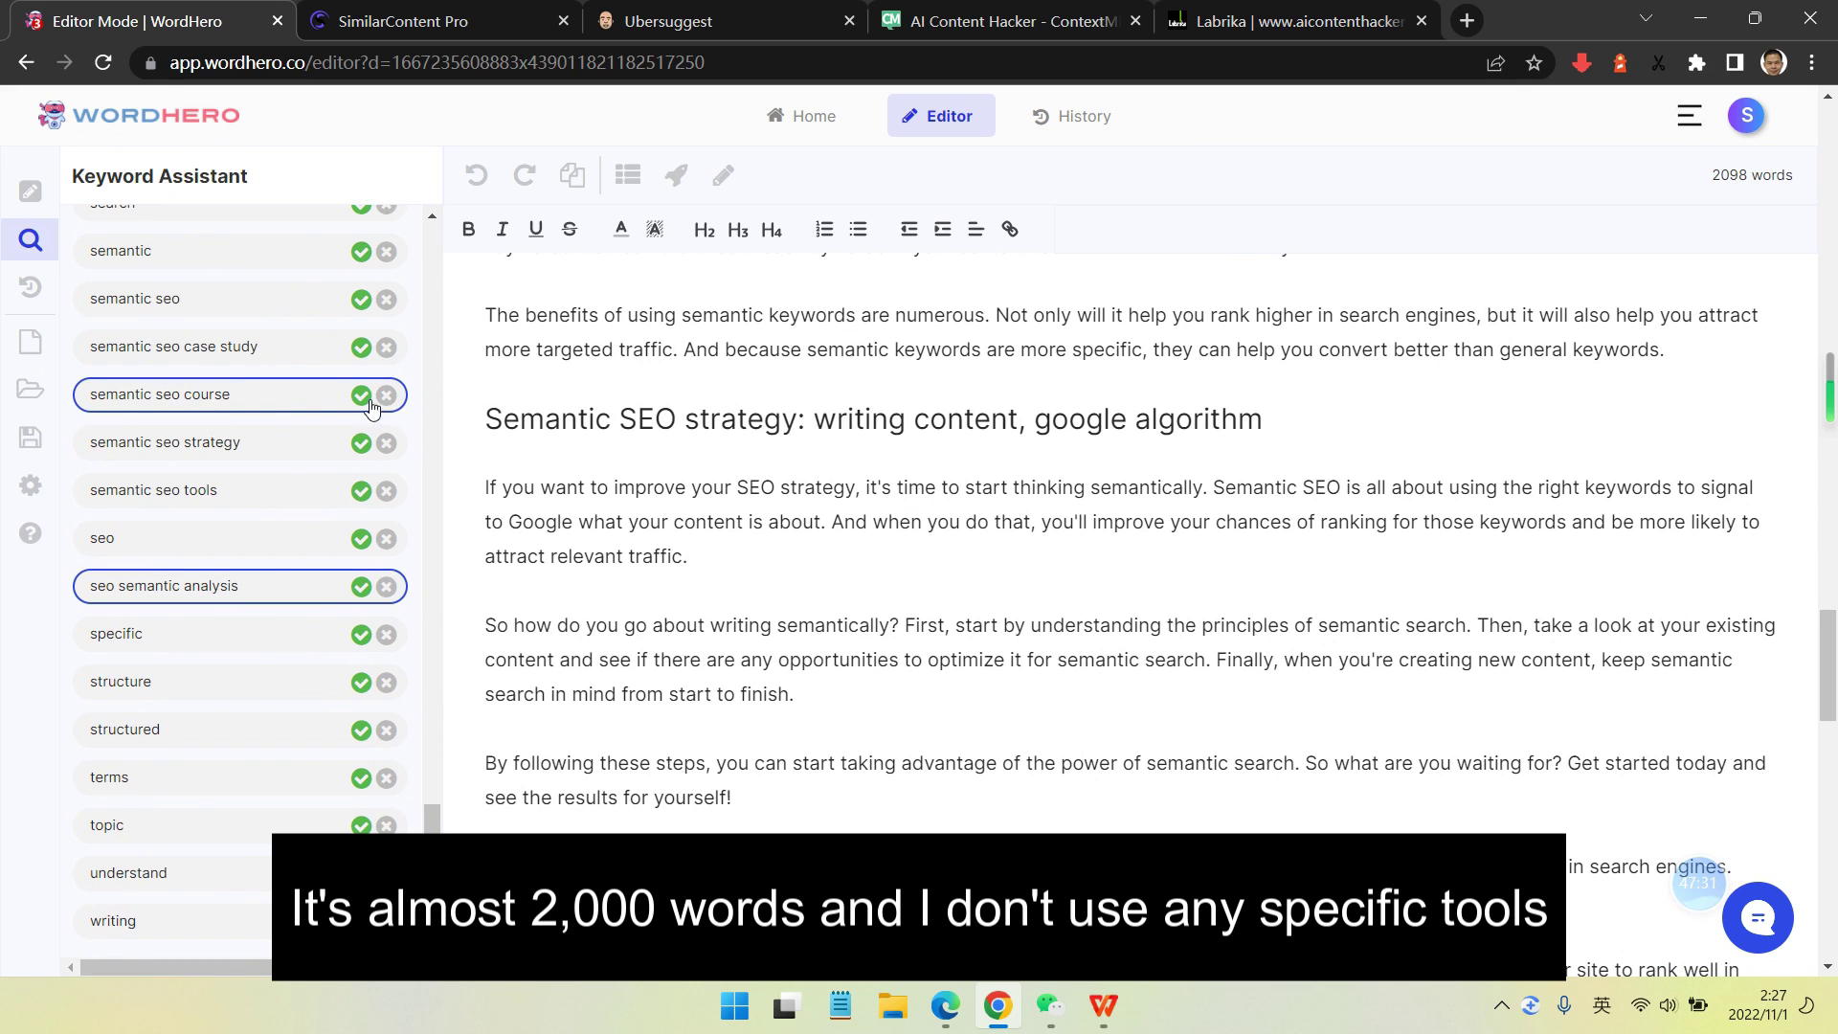
scroll(399, 541, "up", 10)
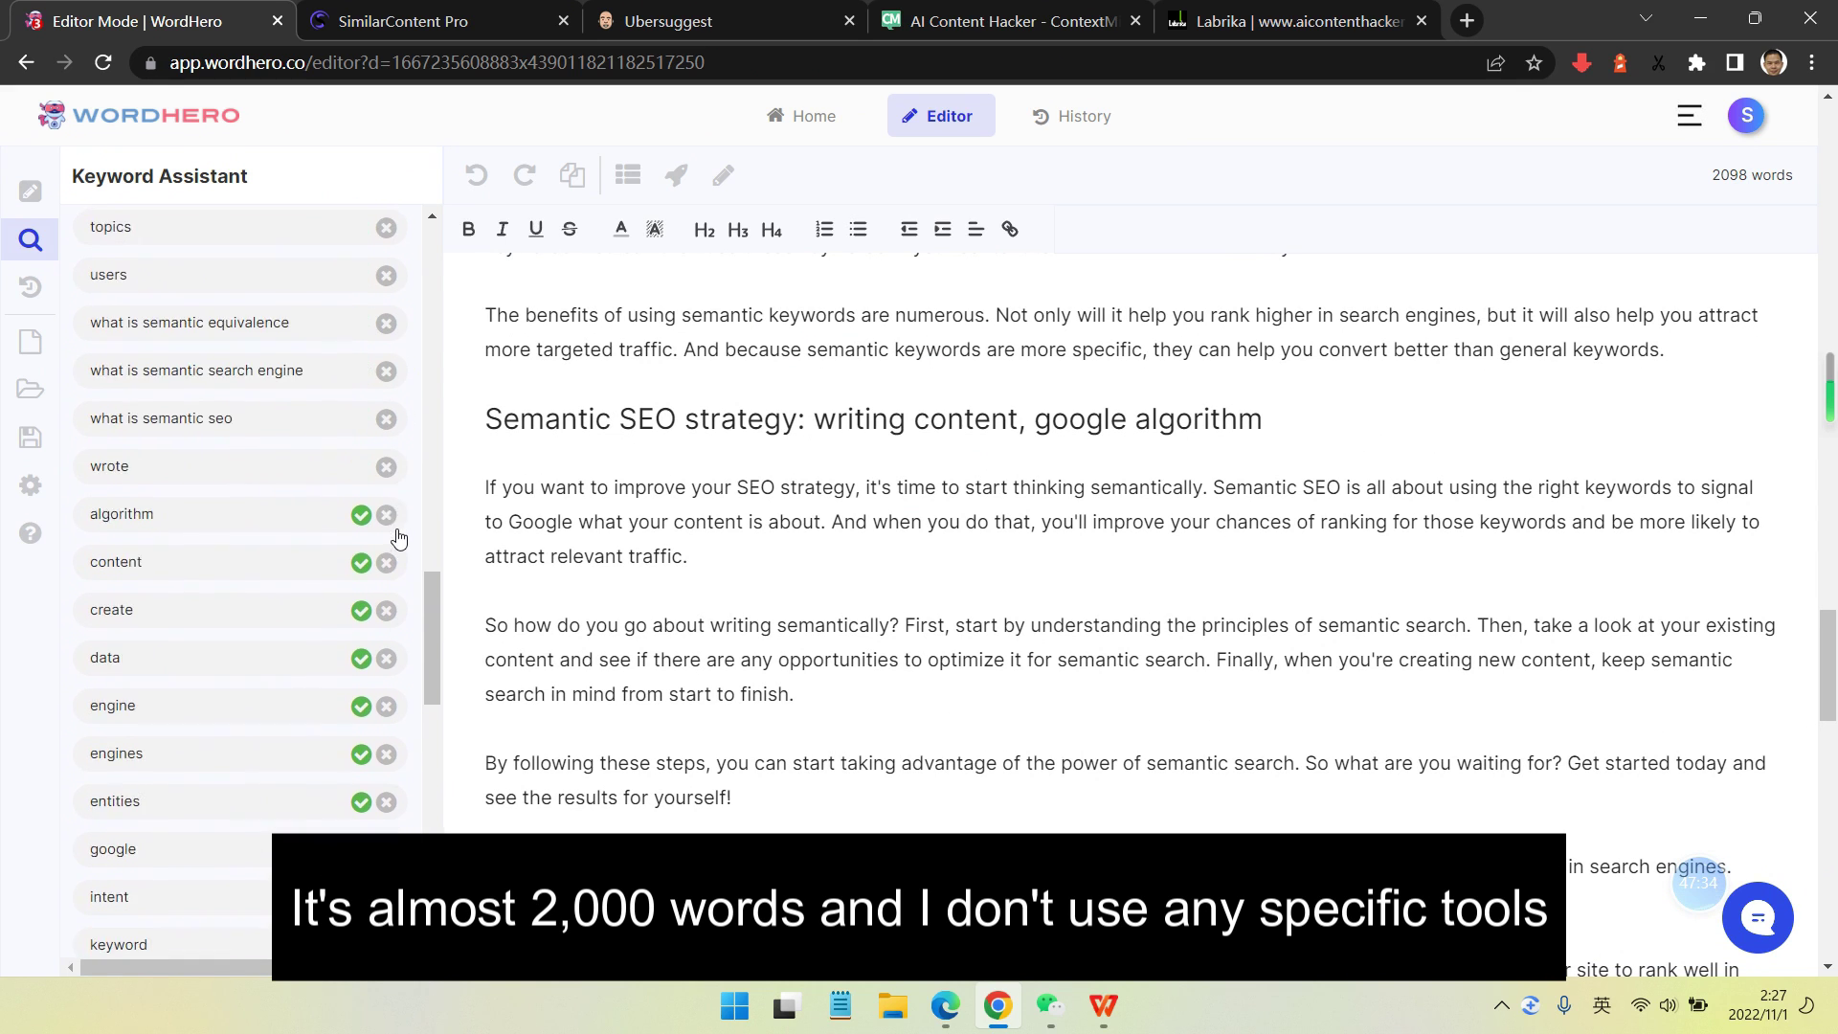
scroll(399, 539, "down", 14)
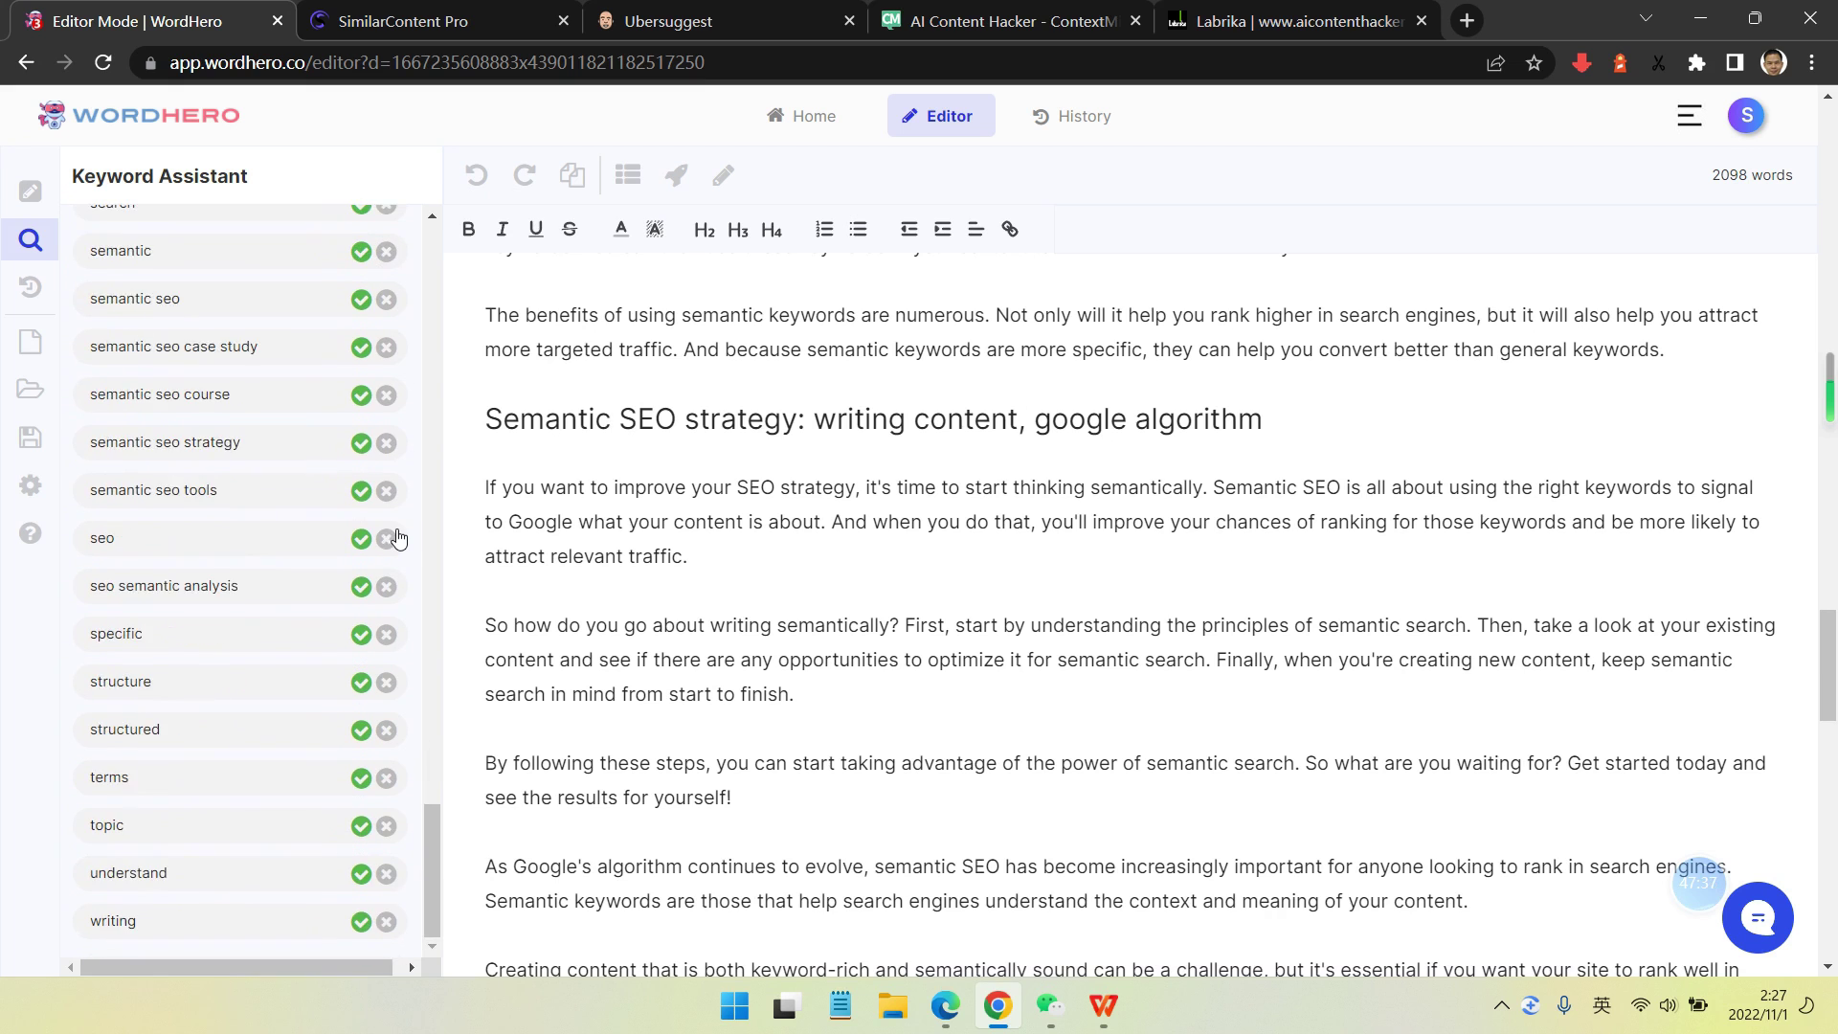
scroll(399, 539, "up", 9)
scroll(399, 539, "up", 5)
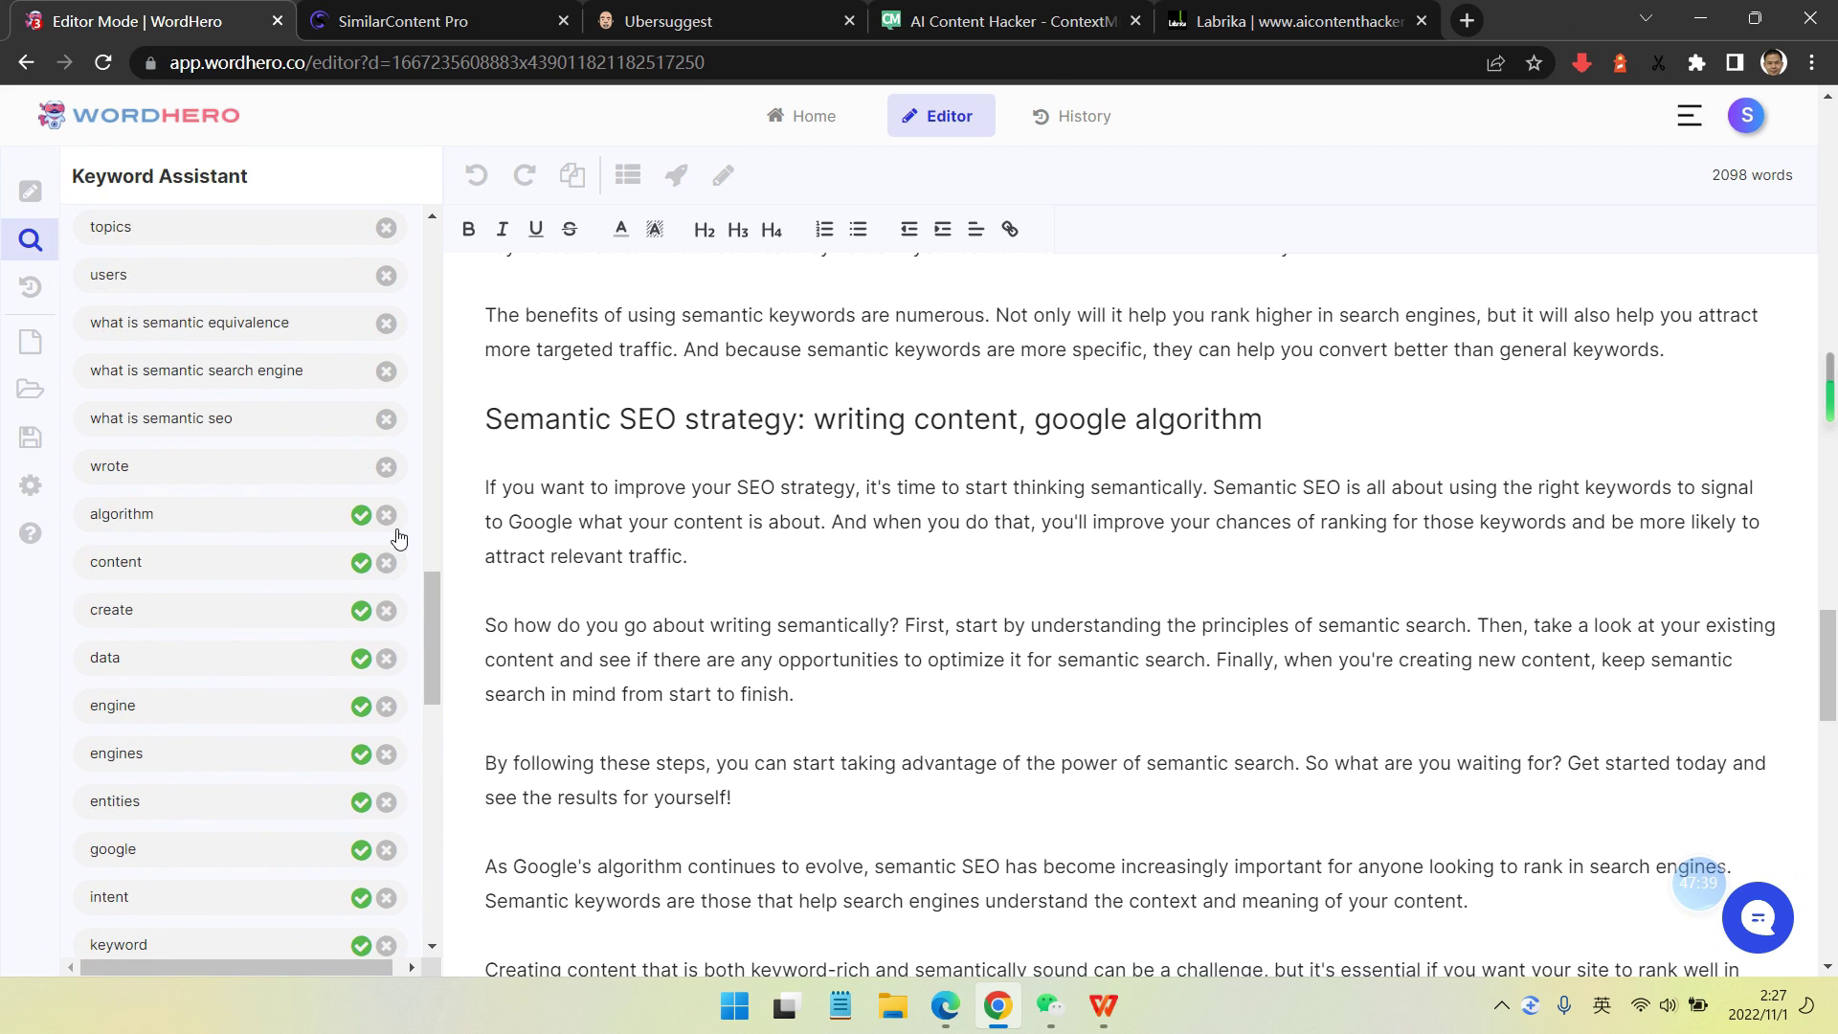
scroll(399, 539, "down", 14)
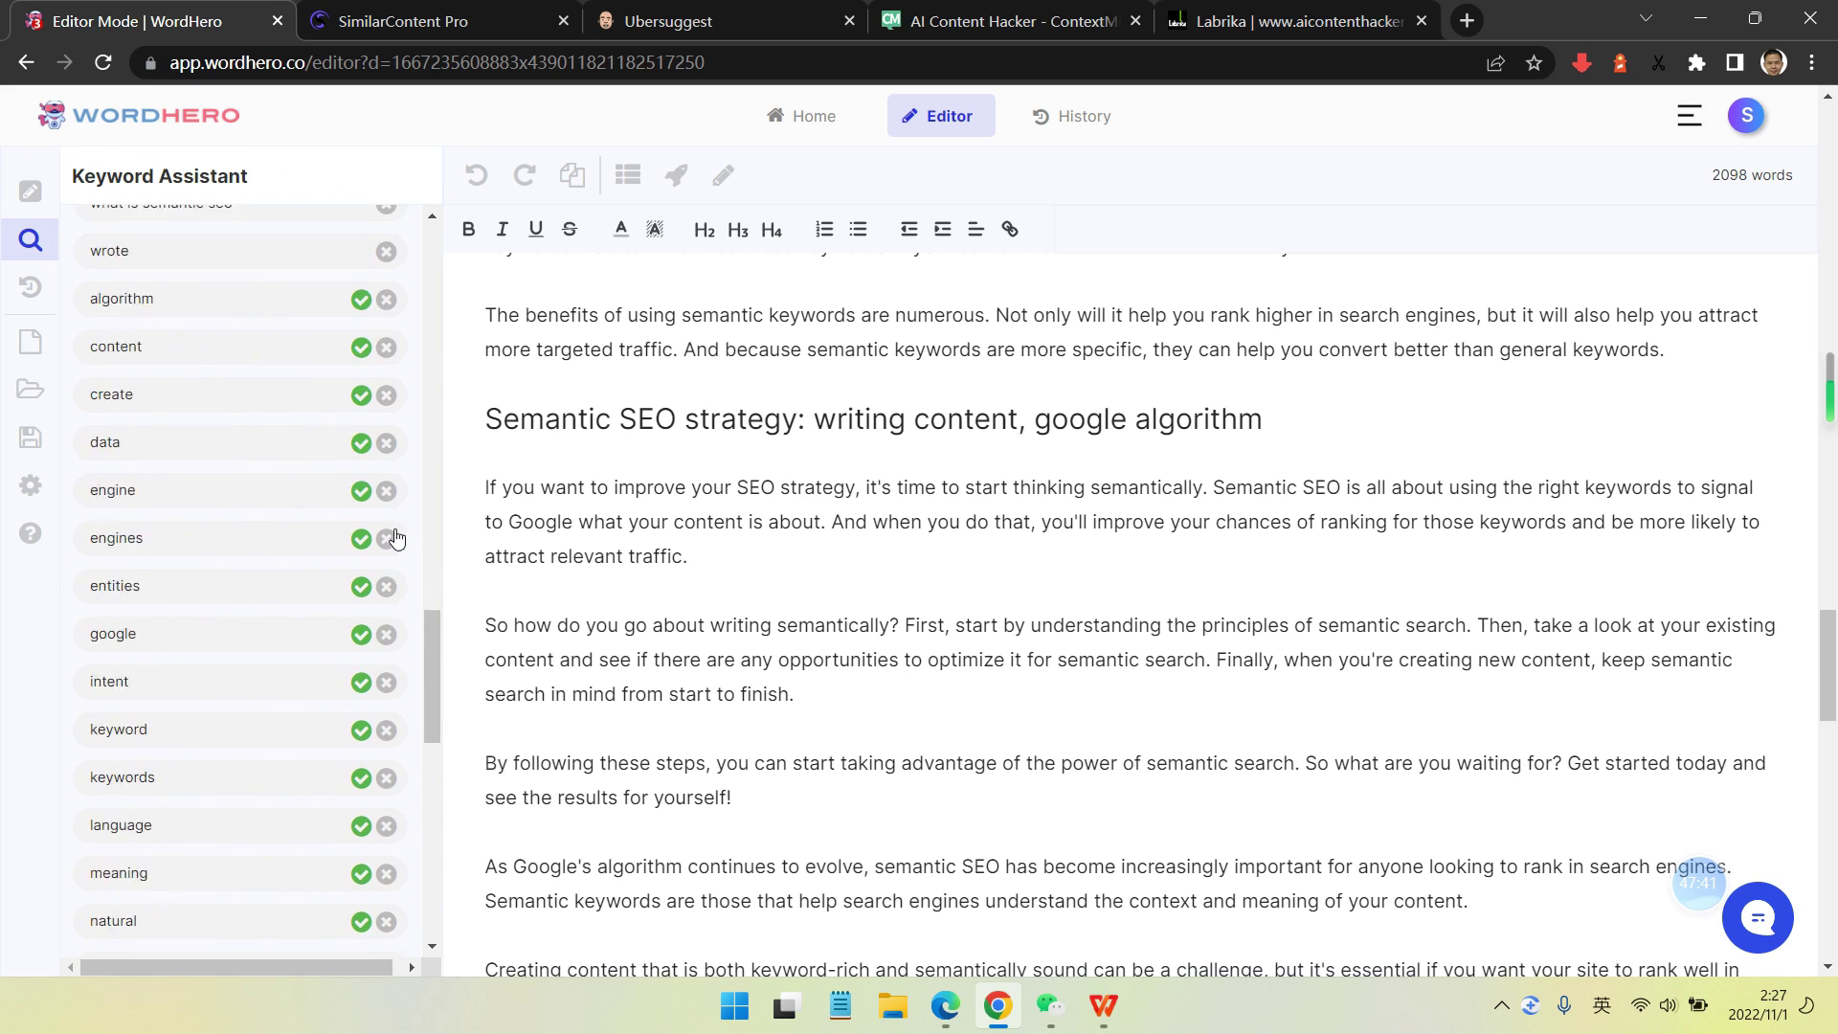
scroll(389, 598, "up", 10)
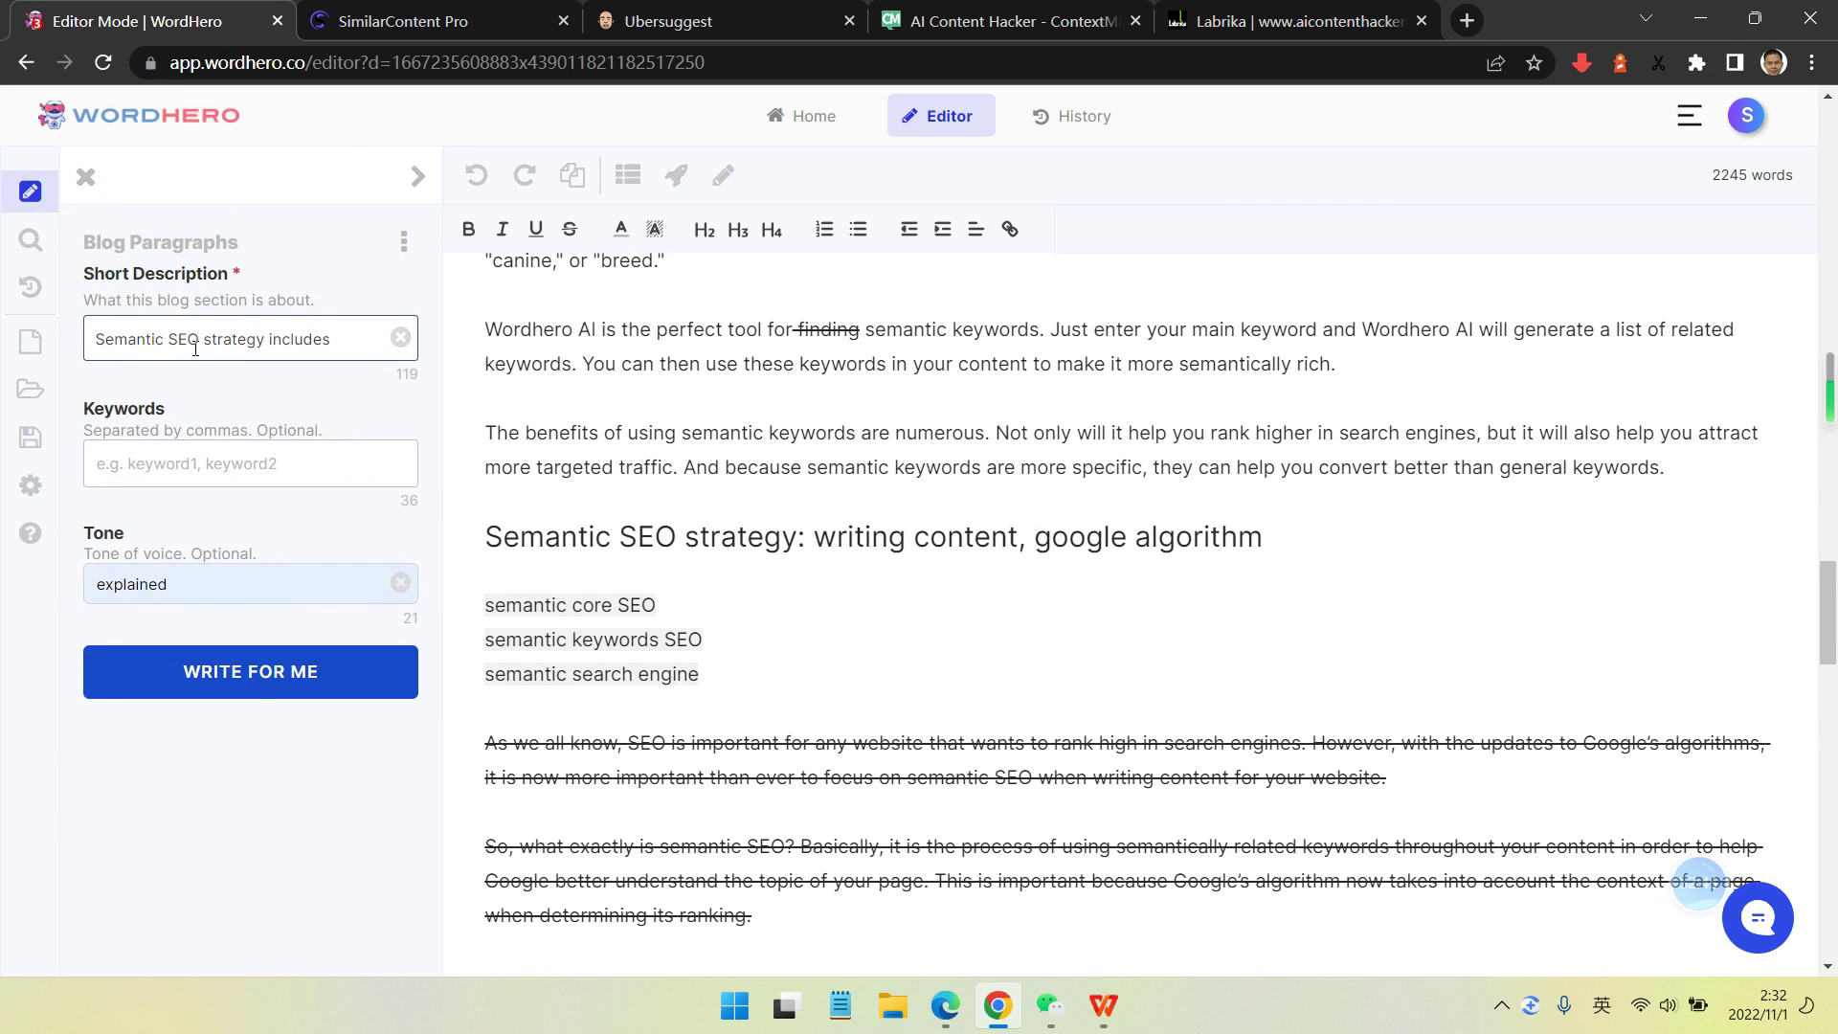
- Change the Blog Paragraphs short description to "Semantic SEO strategy is important"
key("BackSpace")
key("BackSpace")
key("BackSpace")
key("BackSpace")
key("BackSpace")
key("BackSpace")
key("BackSpace")
type("s")
- Copy "semantic core SEO", "semantic keywords SEO" and "semantic search engine" from the article into the Blog Paragraphs keywords and generate the text
left_click_drag(699, 673, 487, 603)
key("ctrl+c")
left_click(226, 465)
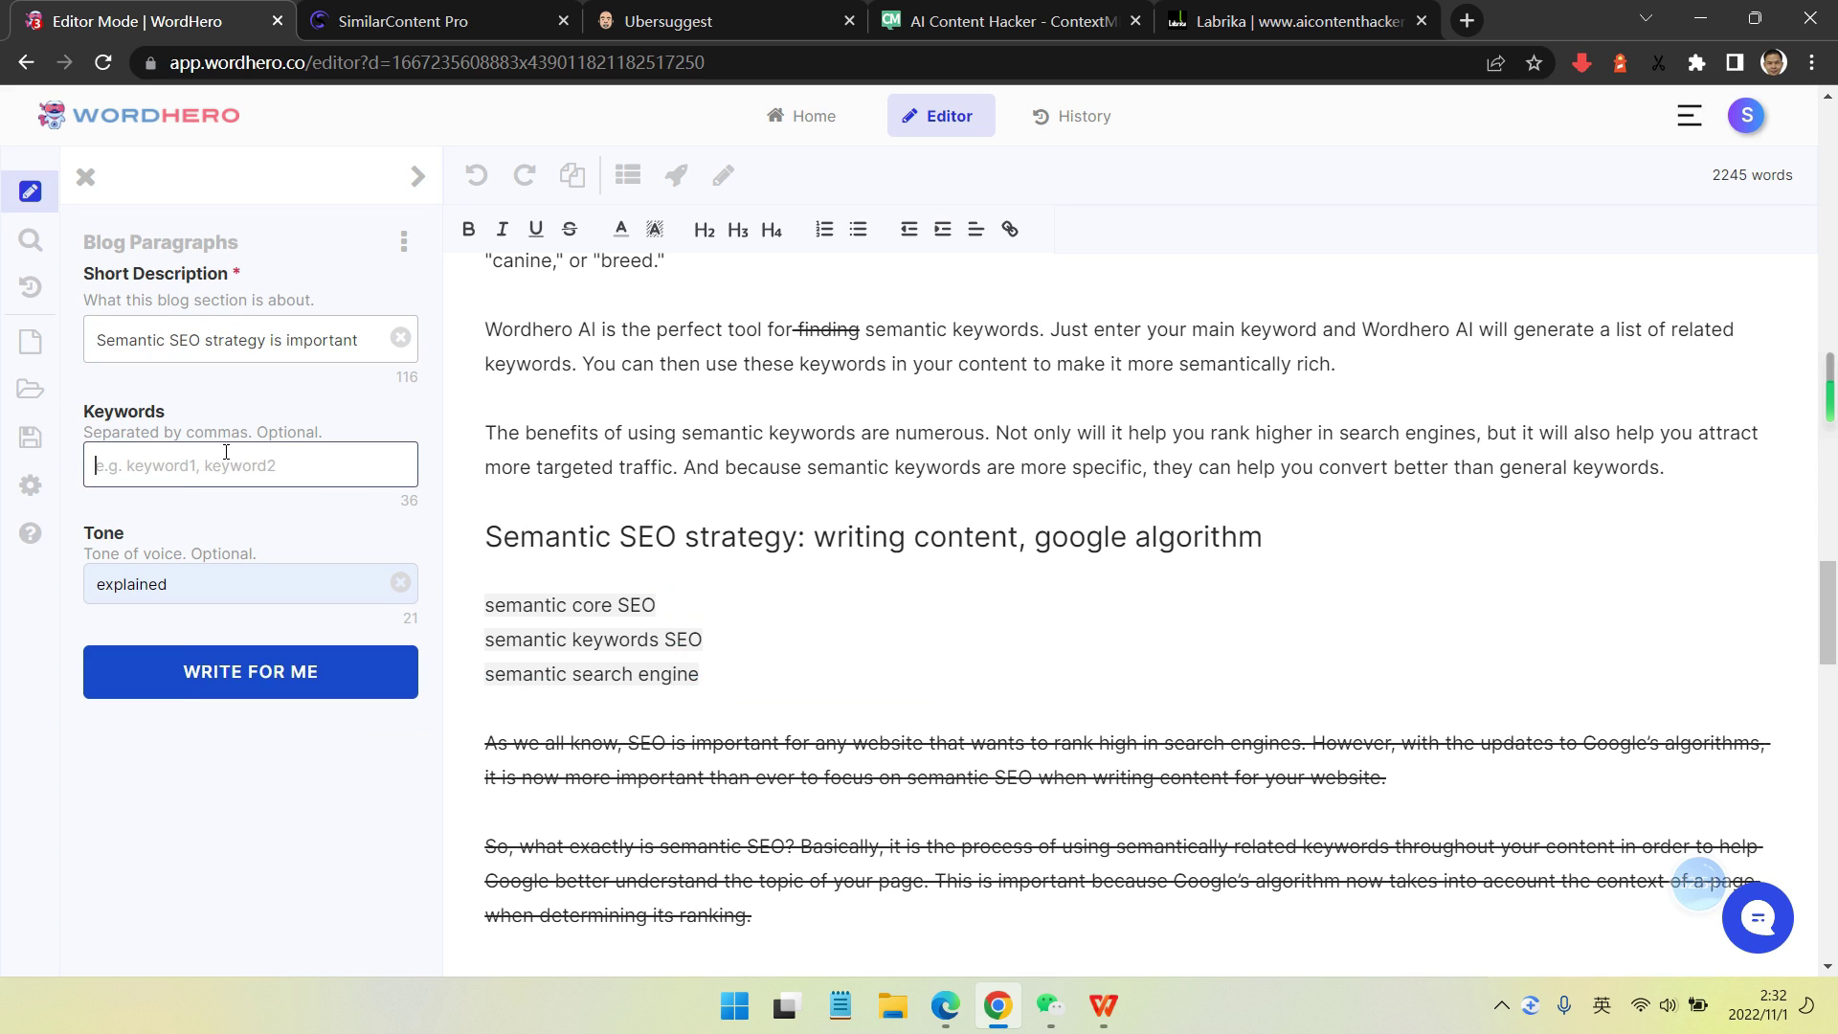
key("ctrl+v")
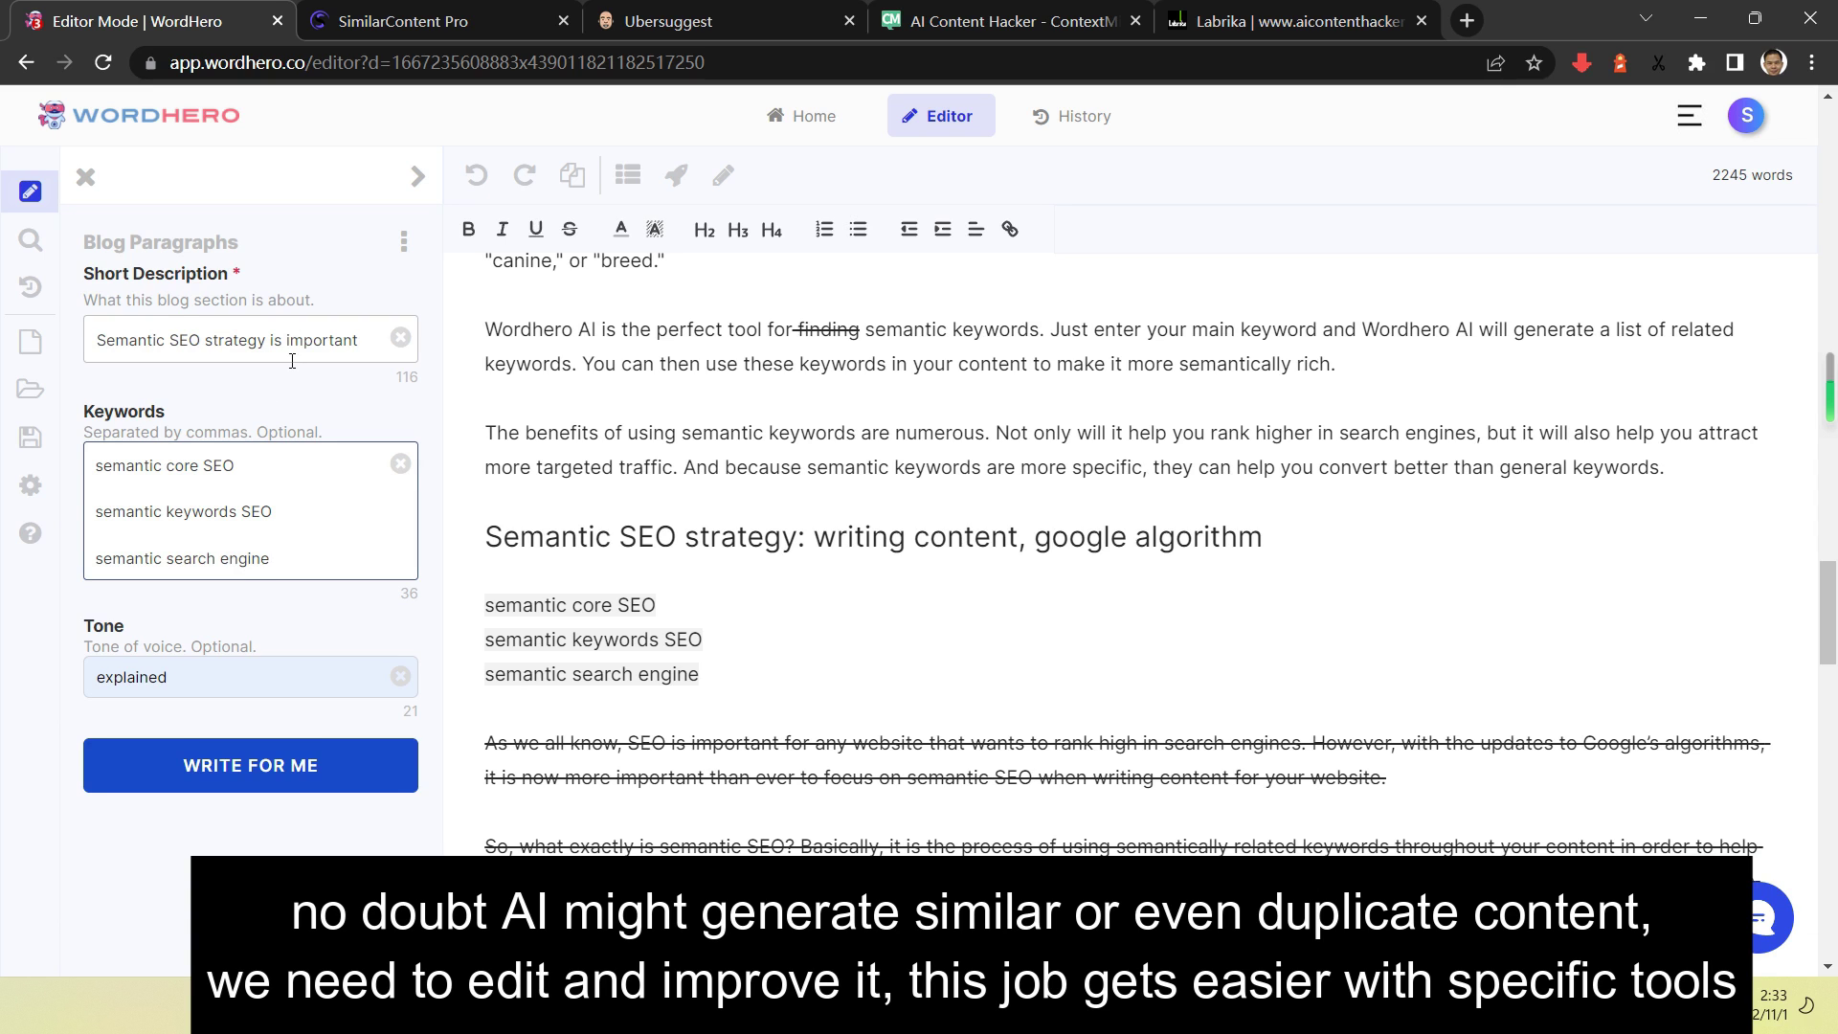
left_click(229, 398)
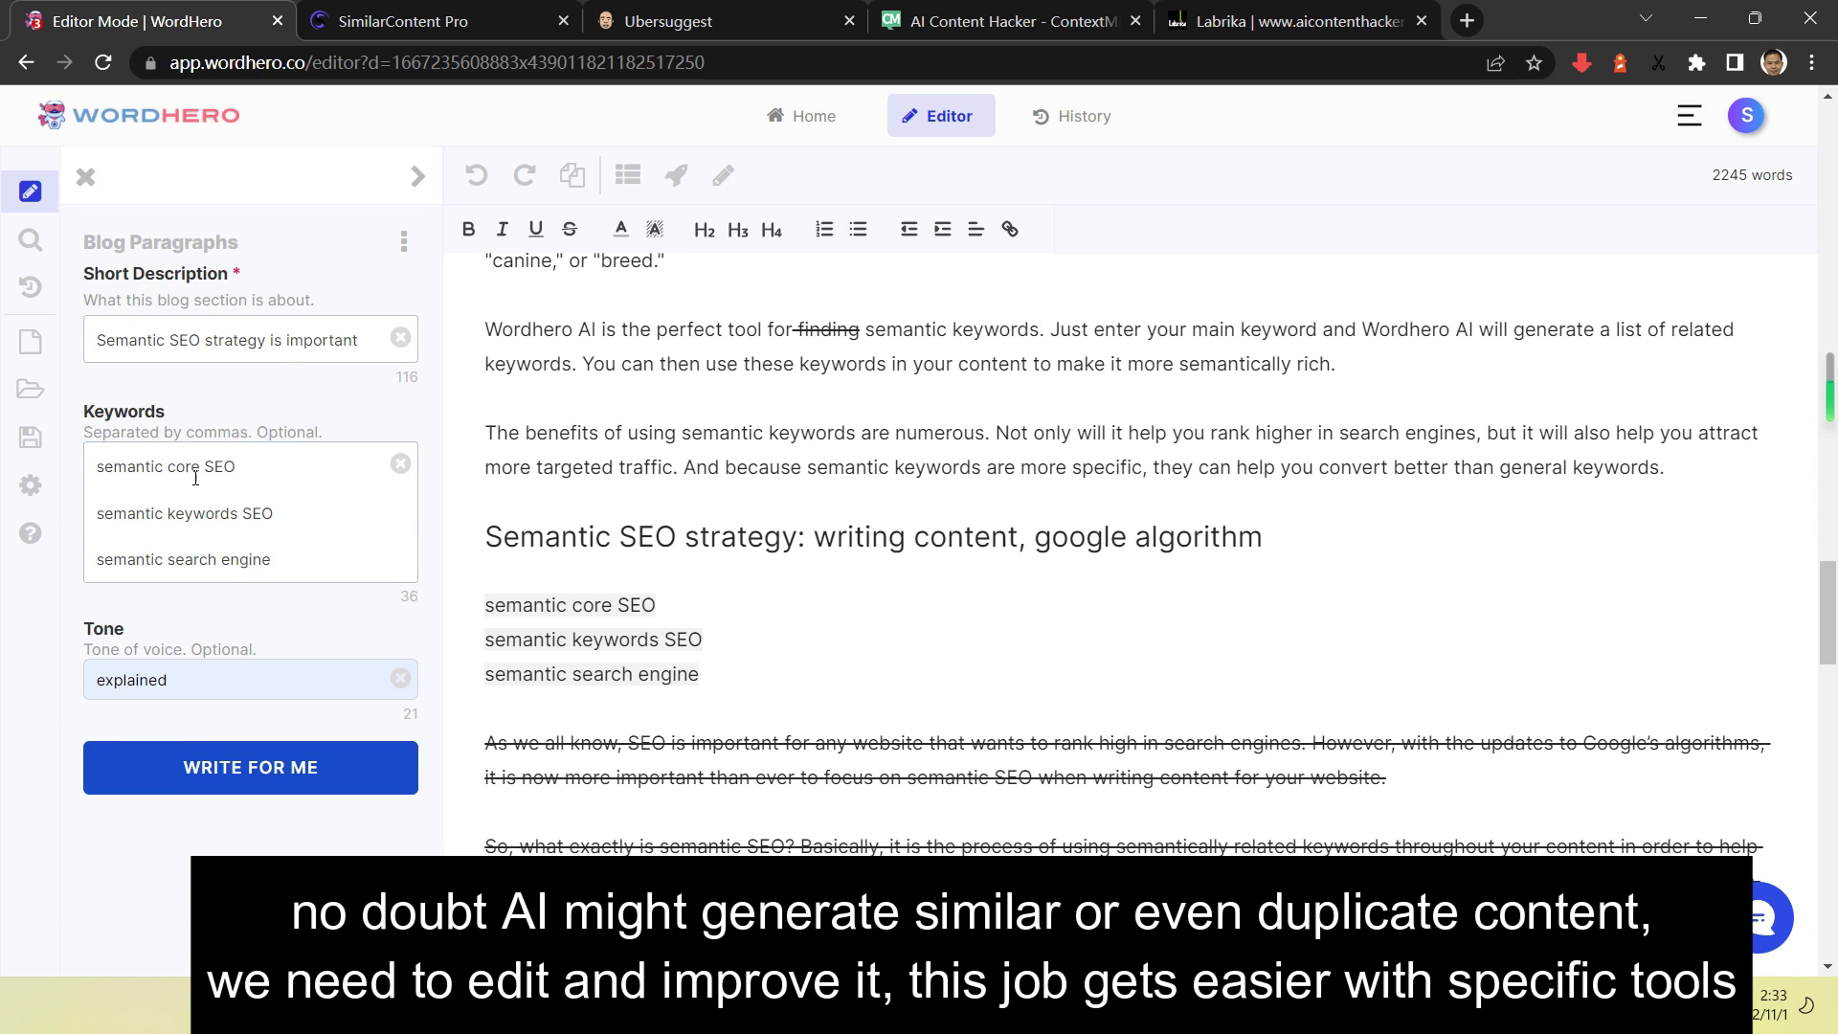
left_click(249, 768)
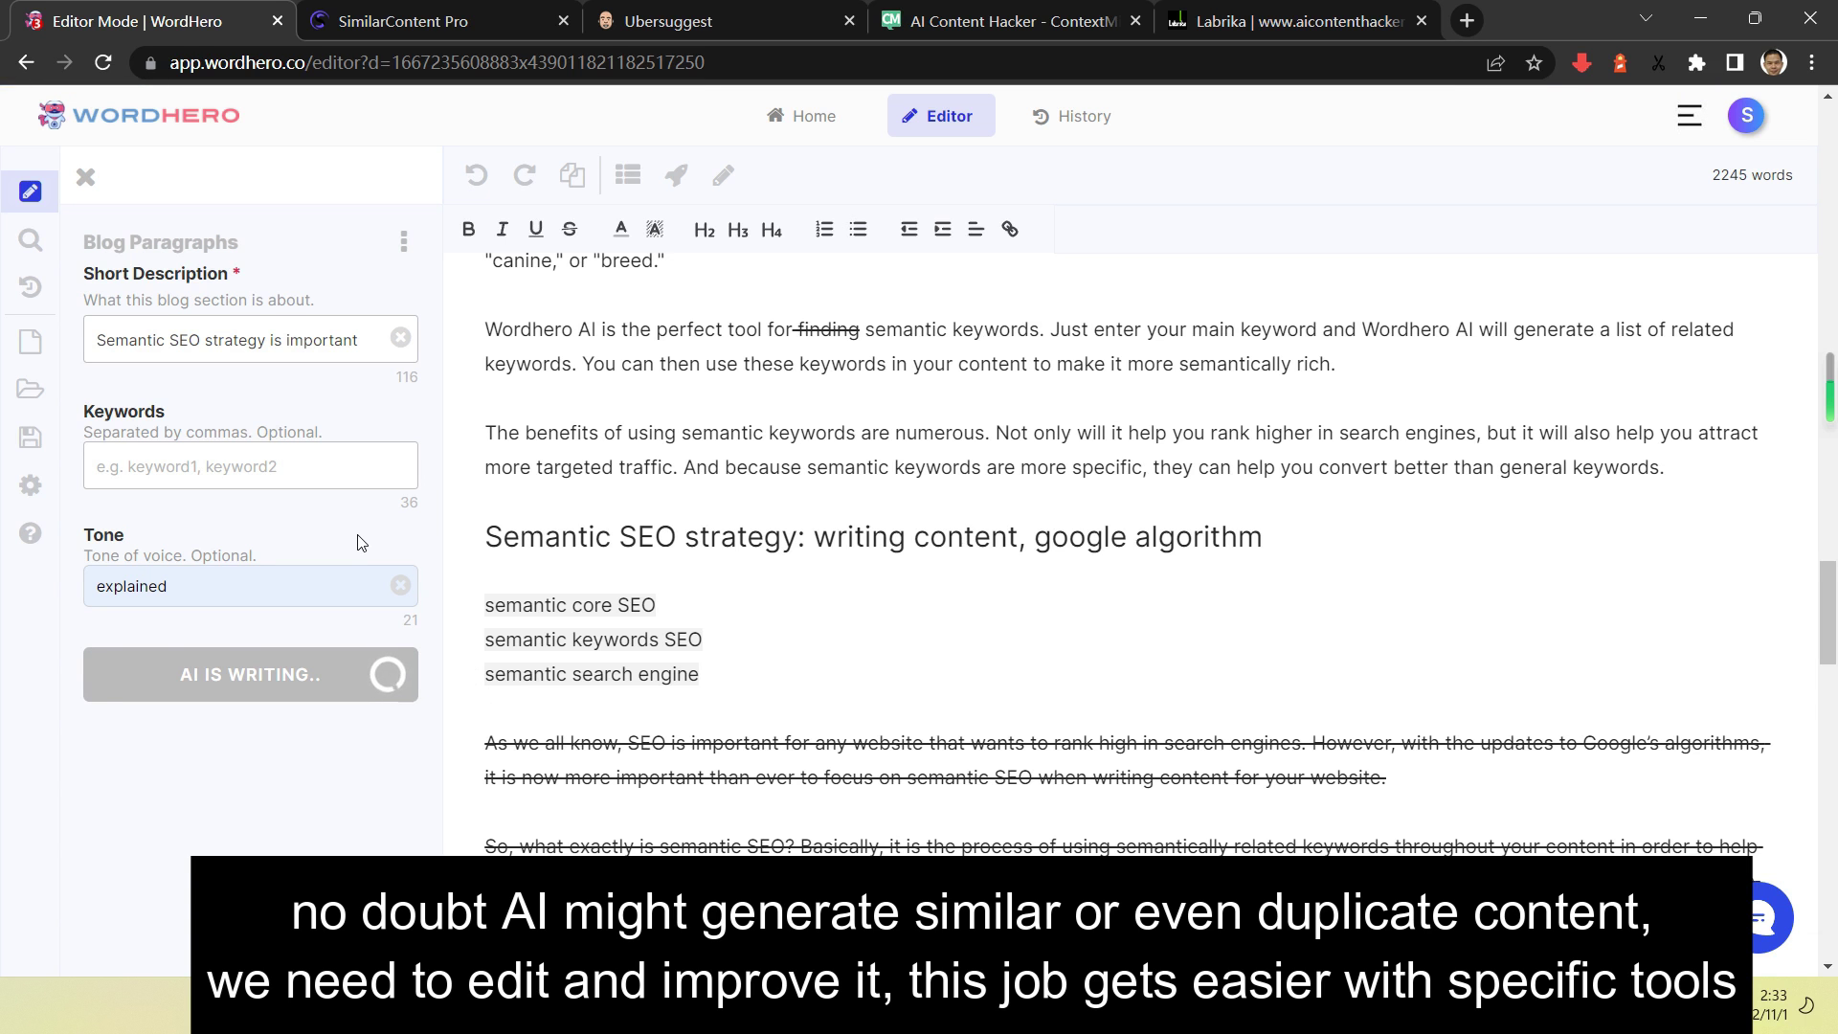
- Replace the struck-through paragraphs under the "Semantic SEO strategy: writing content, google algorithm" heading with the generated Blog Paragraphs text
scroll(681, 623, "down", 2)
left_click_drag(486, 504, 1235, 777)
key("Delete")
scroll(263, 355, "down", 1)
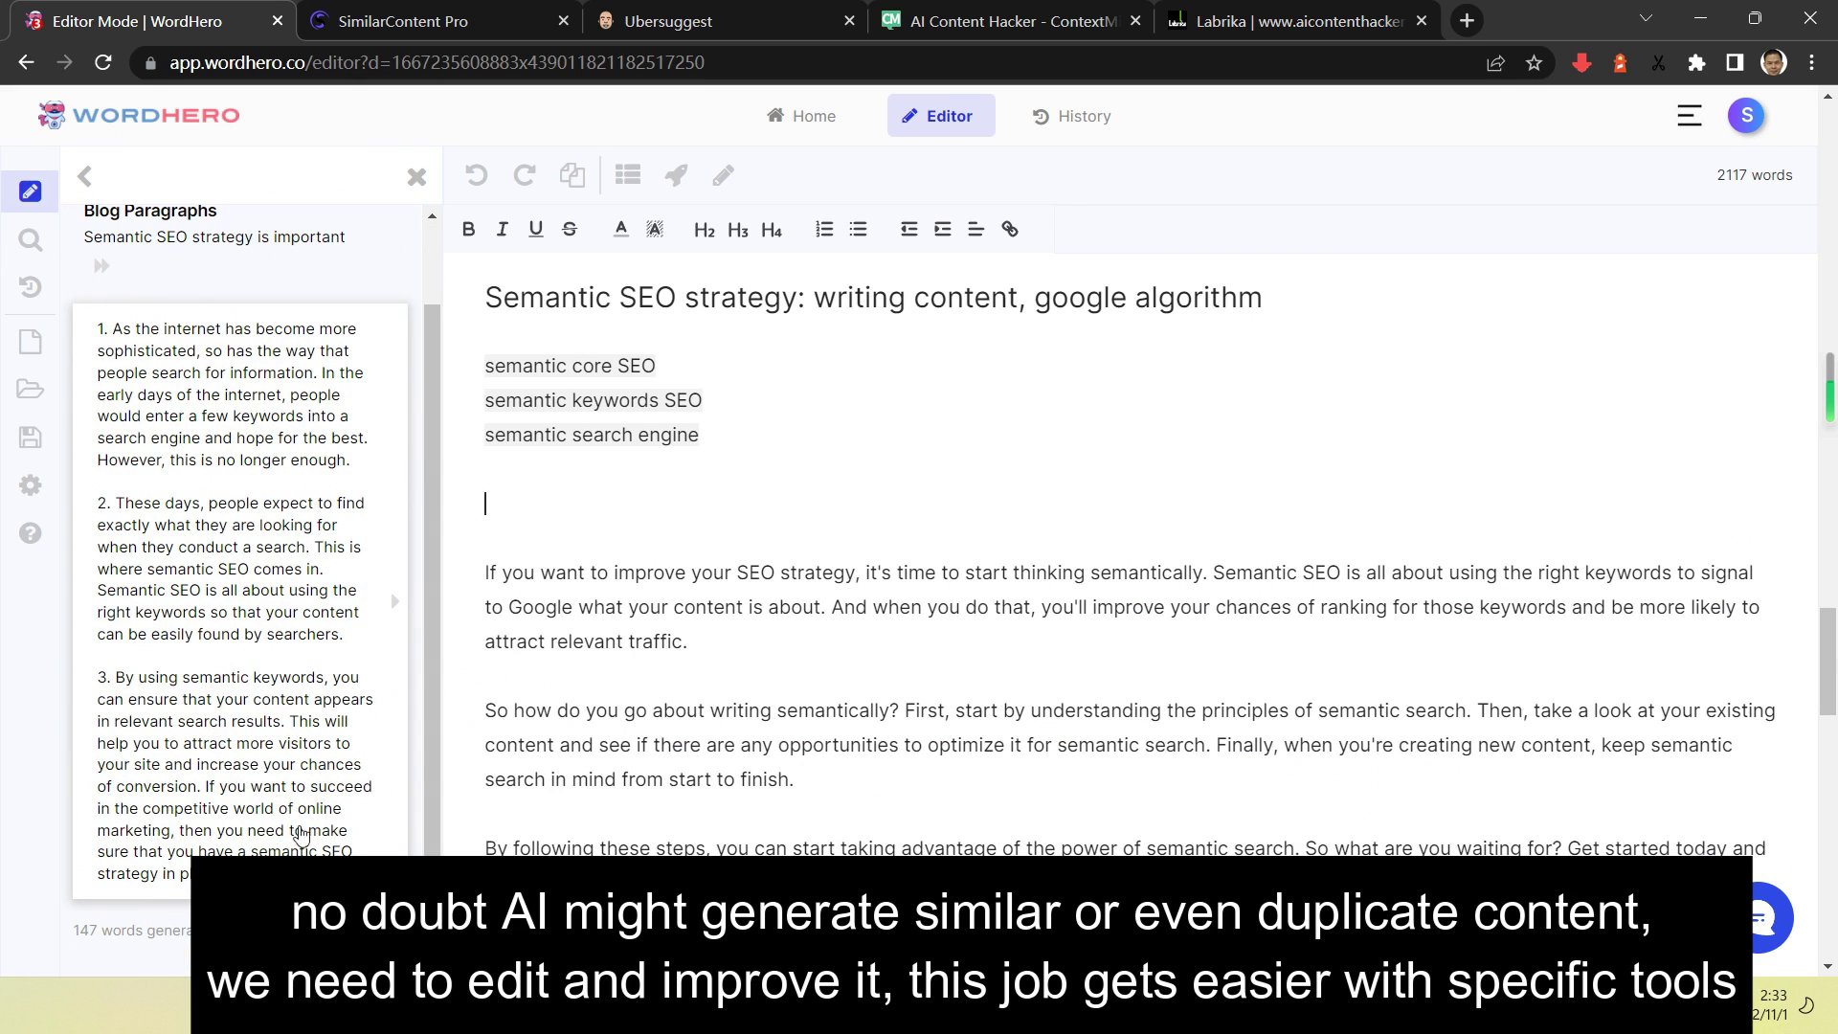
left_click(154, 890)
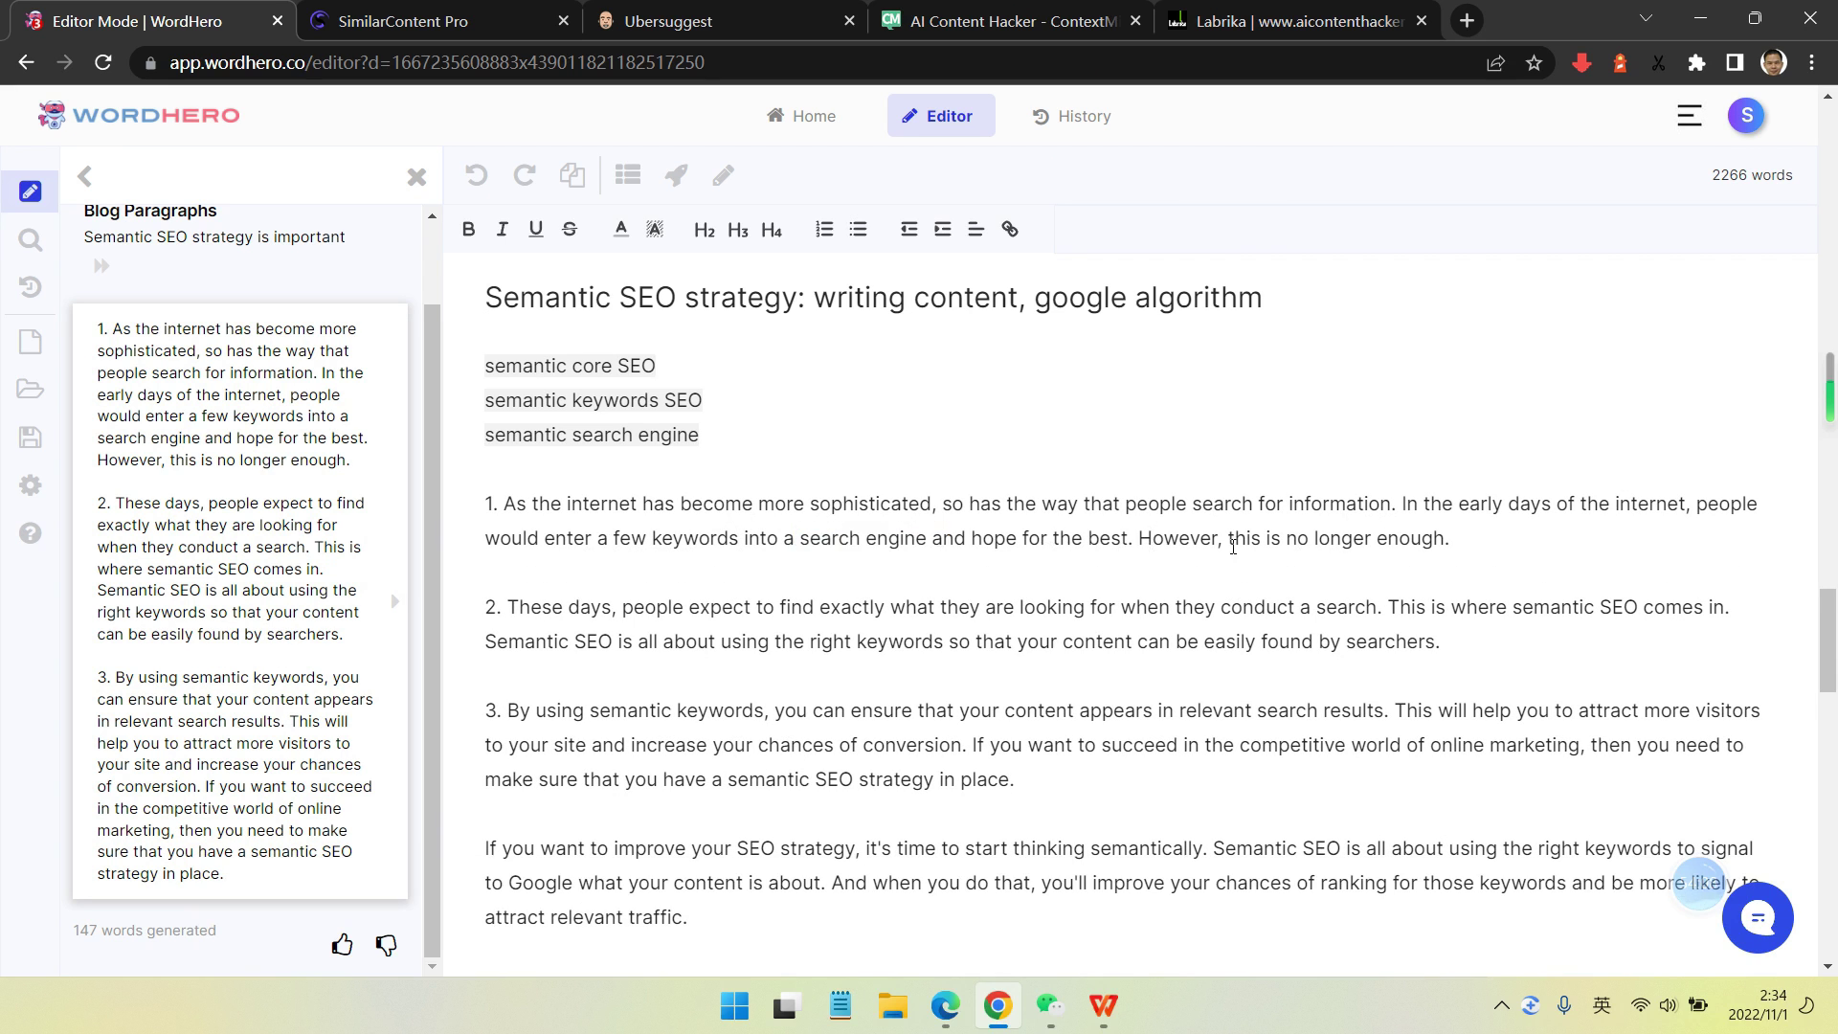
- Read through the inserted semantic SEO strategy paragraphs, checking their sentences against the listed keywords above them
left_click_drag(787, 610, 1401, 621)
left_click_drag(1522, 621, 1733, 628)
left_click(613, 638)
left_click_drag(810, 644, 1444, 646)
left_click(566, 662)
scroll(565, 663, "down", 1)
scroll(536, 694, "up", 1)
scroll(521, 709, "down", 1)
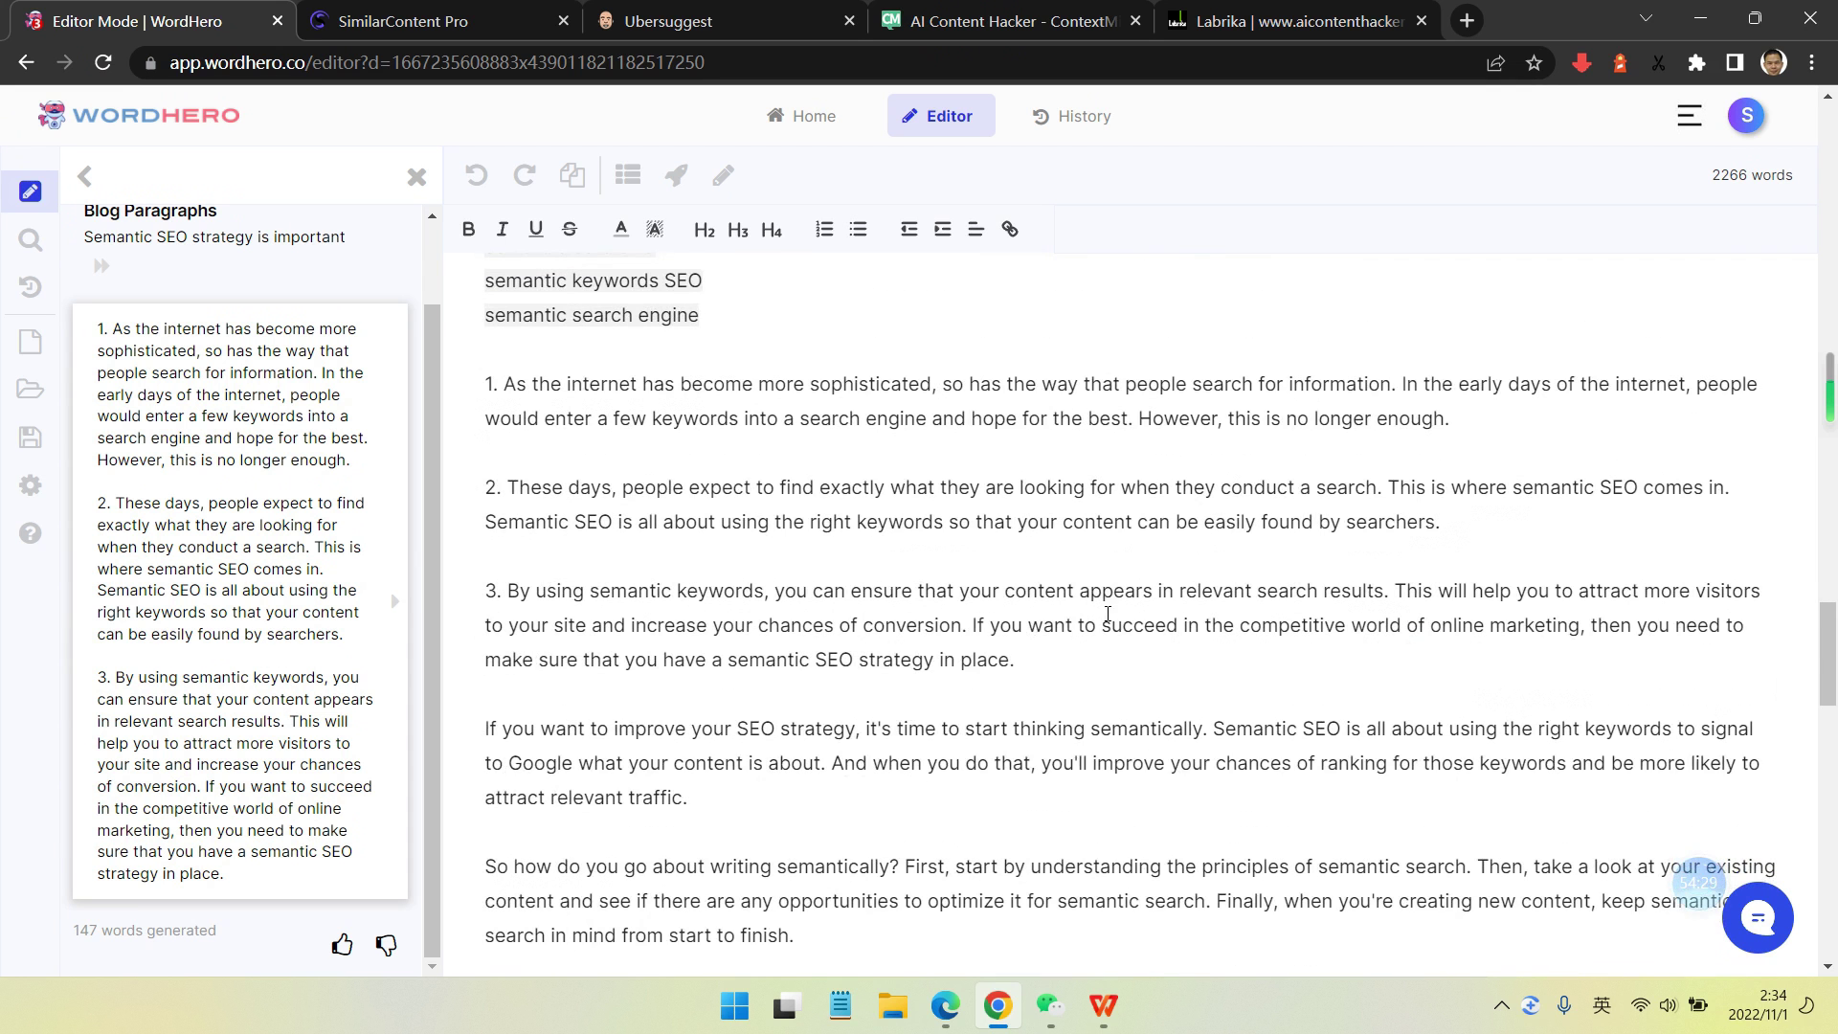
scroll(1563, 587, "up", 1)
left_click_drag(490, 440, 700, 436)
left_click(700, 436)
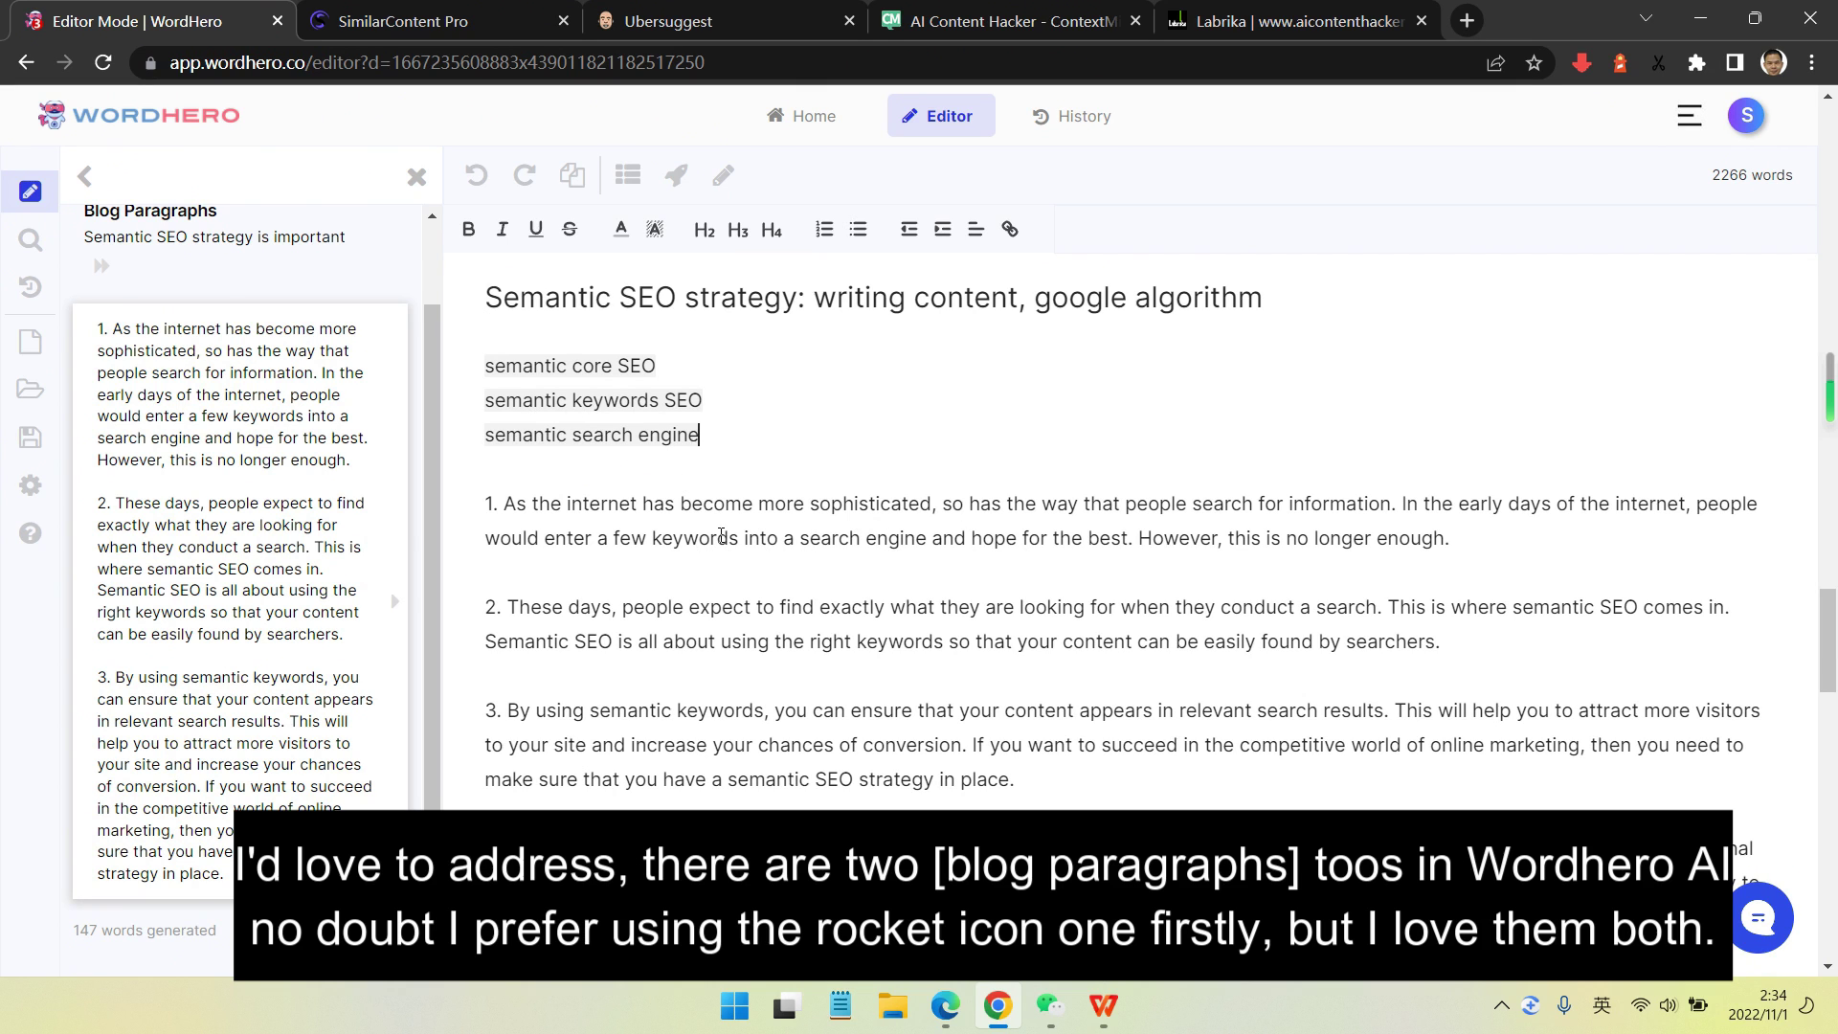
- Reword the start of the second numbered paragraph's last sentence to "Semantic search engines are analyzing semantic keywords"
left_click_drag(611, 643, 578, 648)
type("search engines are")
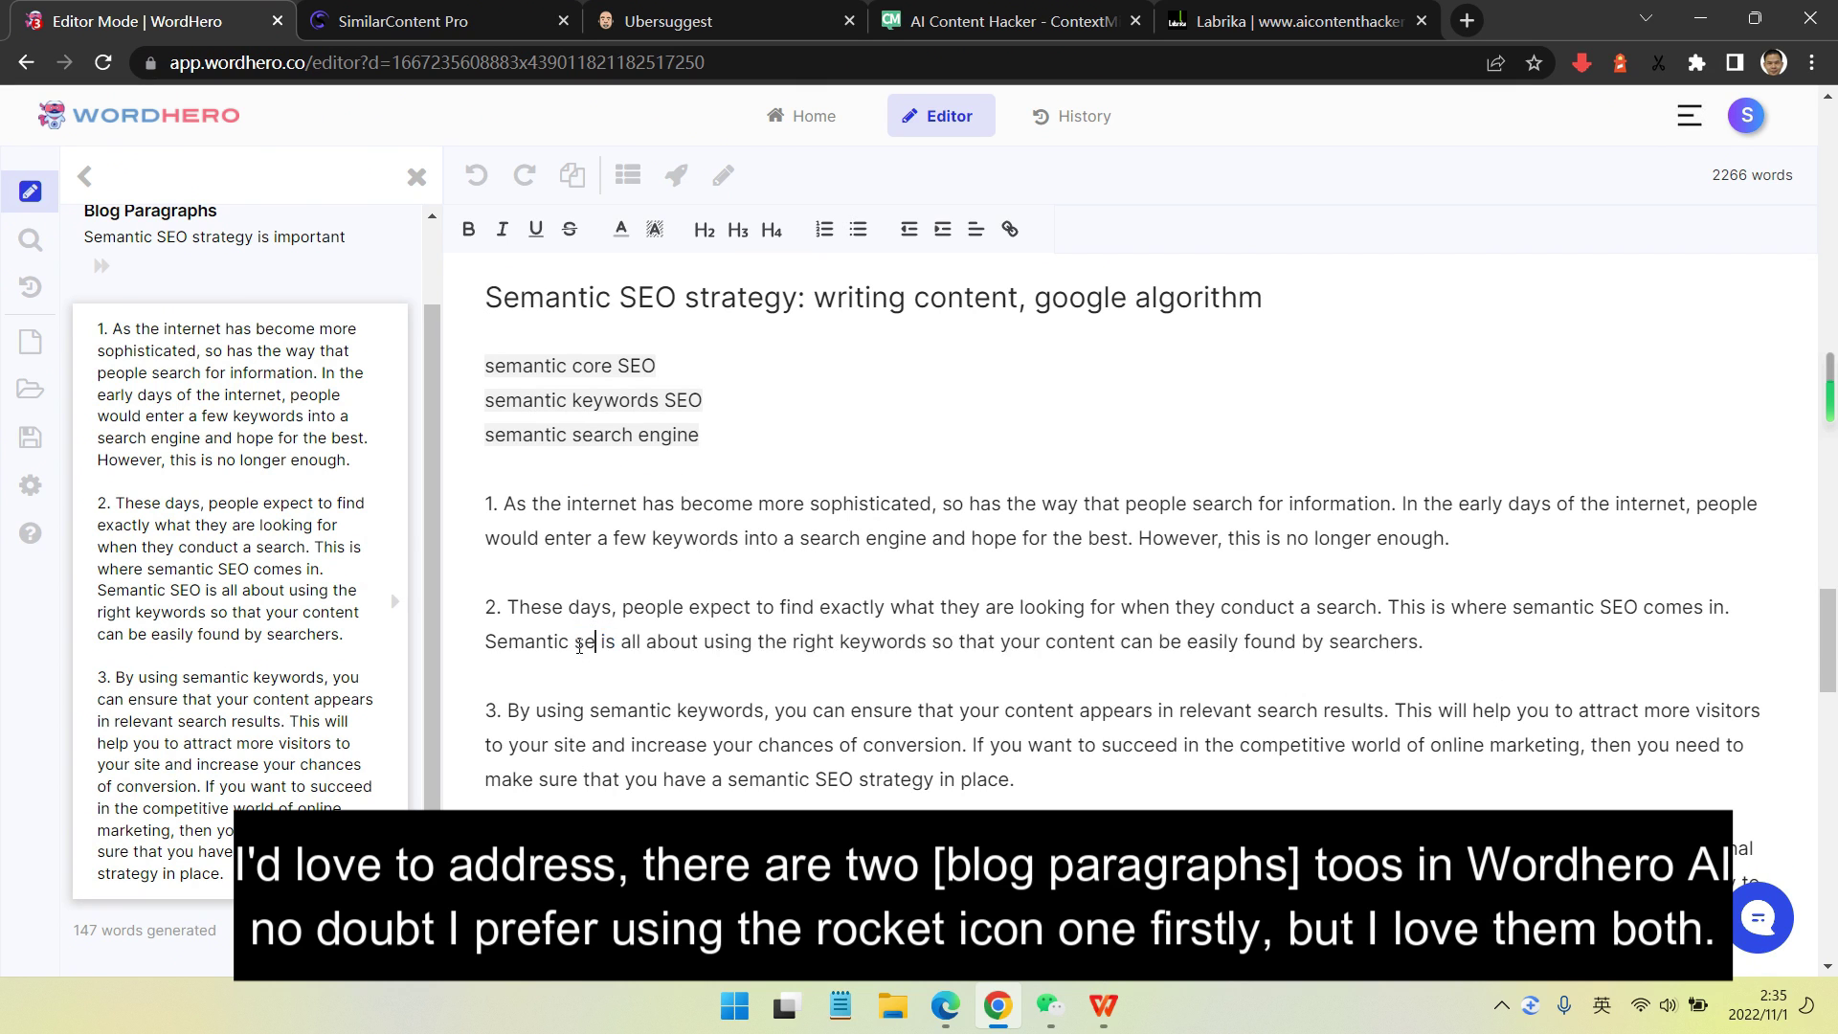
key("Delete")
key("Delete")
key("Delete")
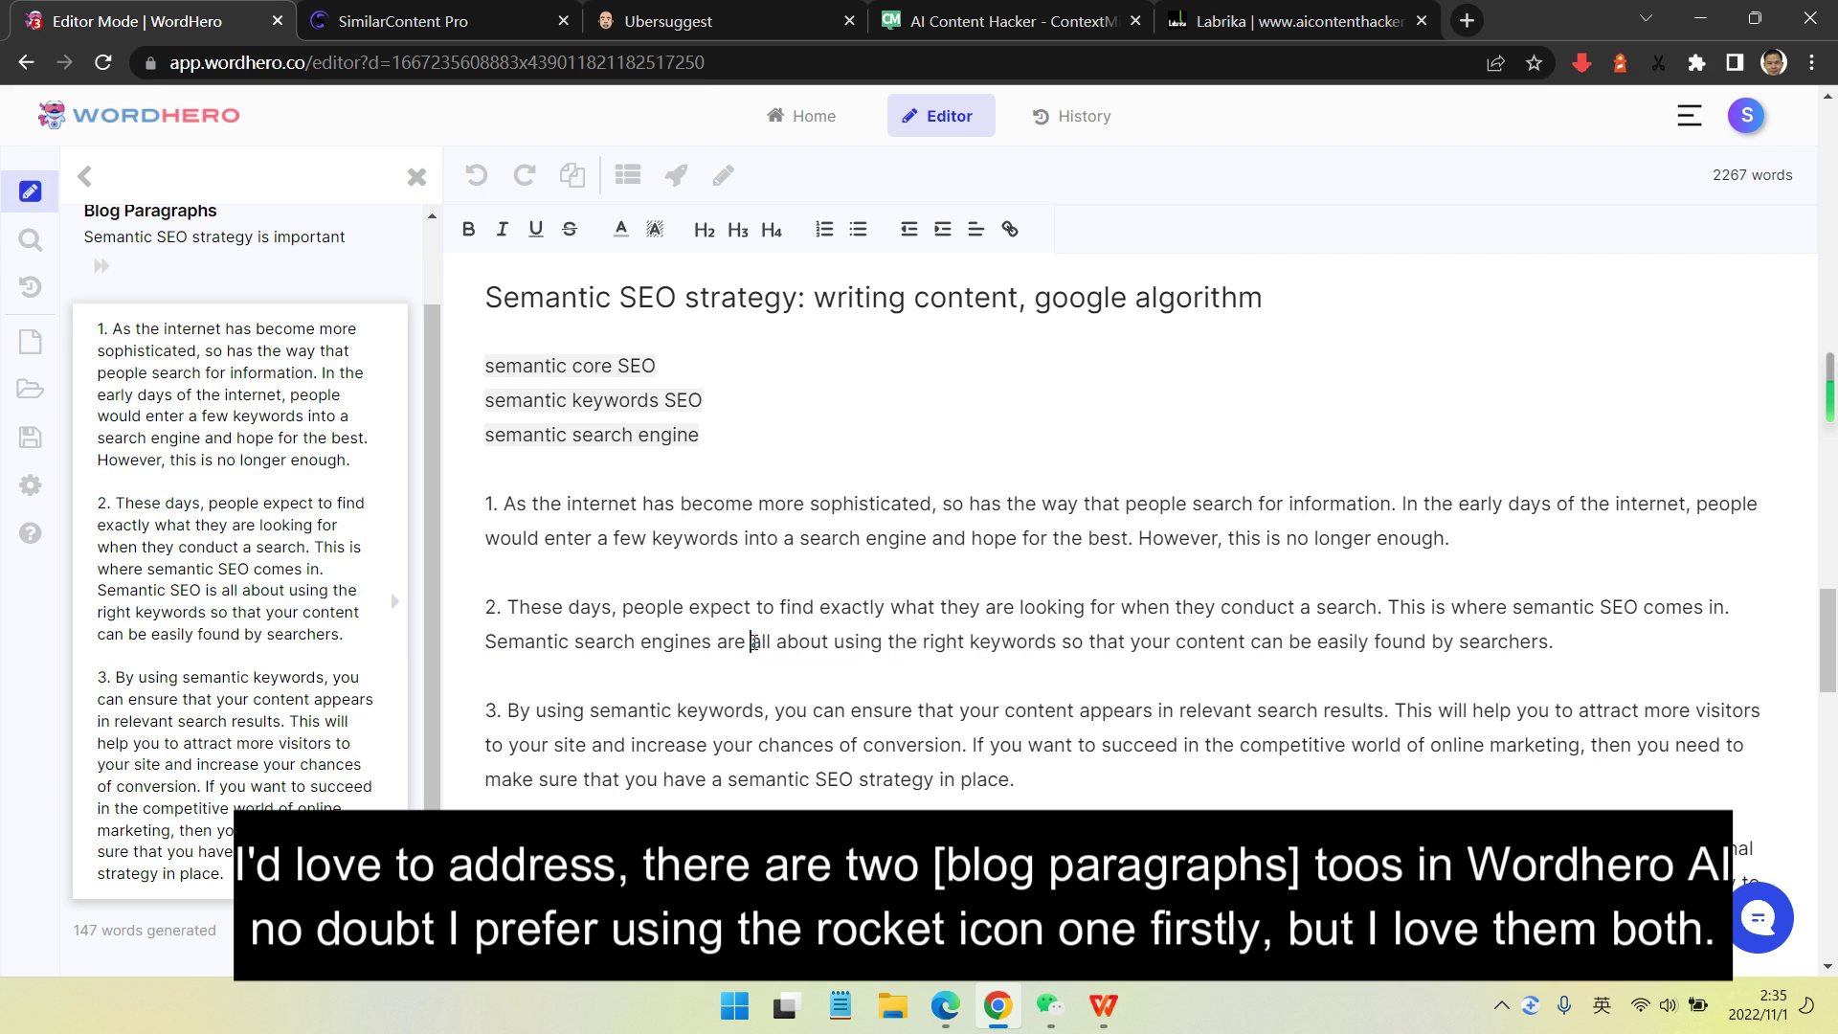
left_click_drag(753, 641, 875, 646)
type("analyzing ")
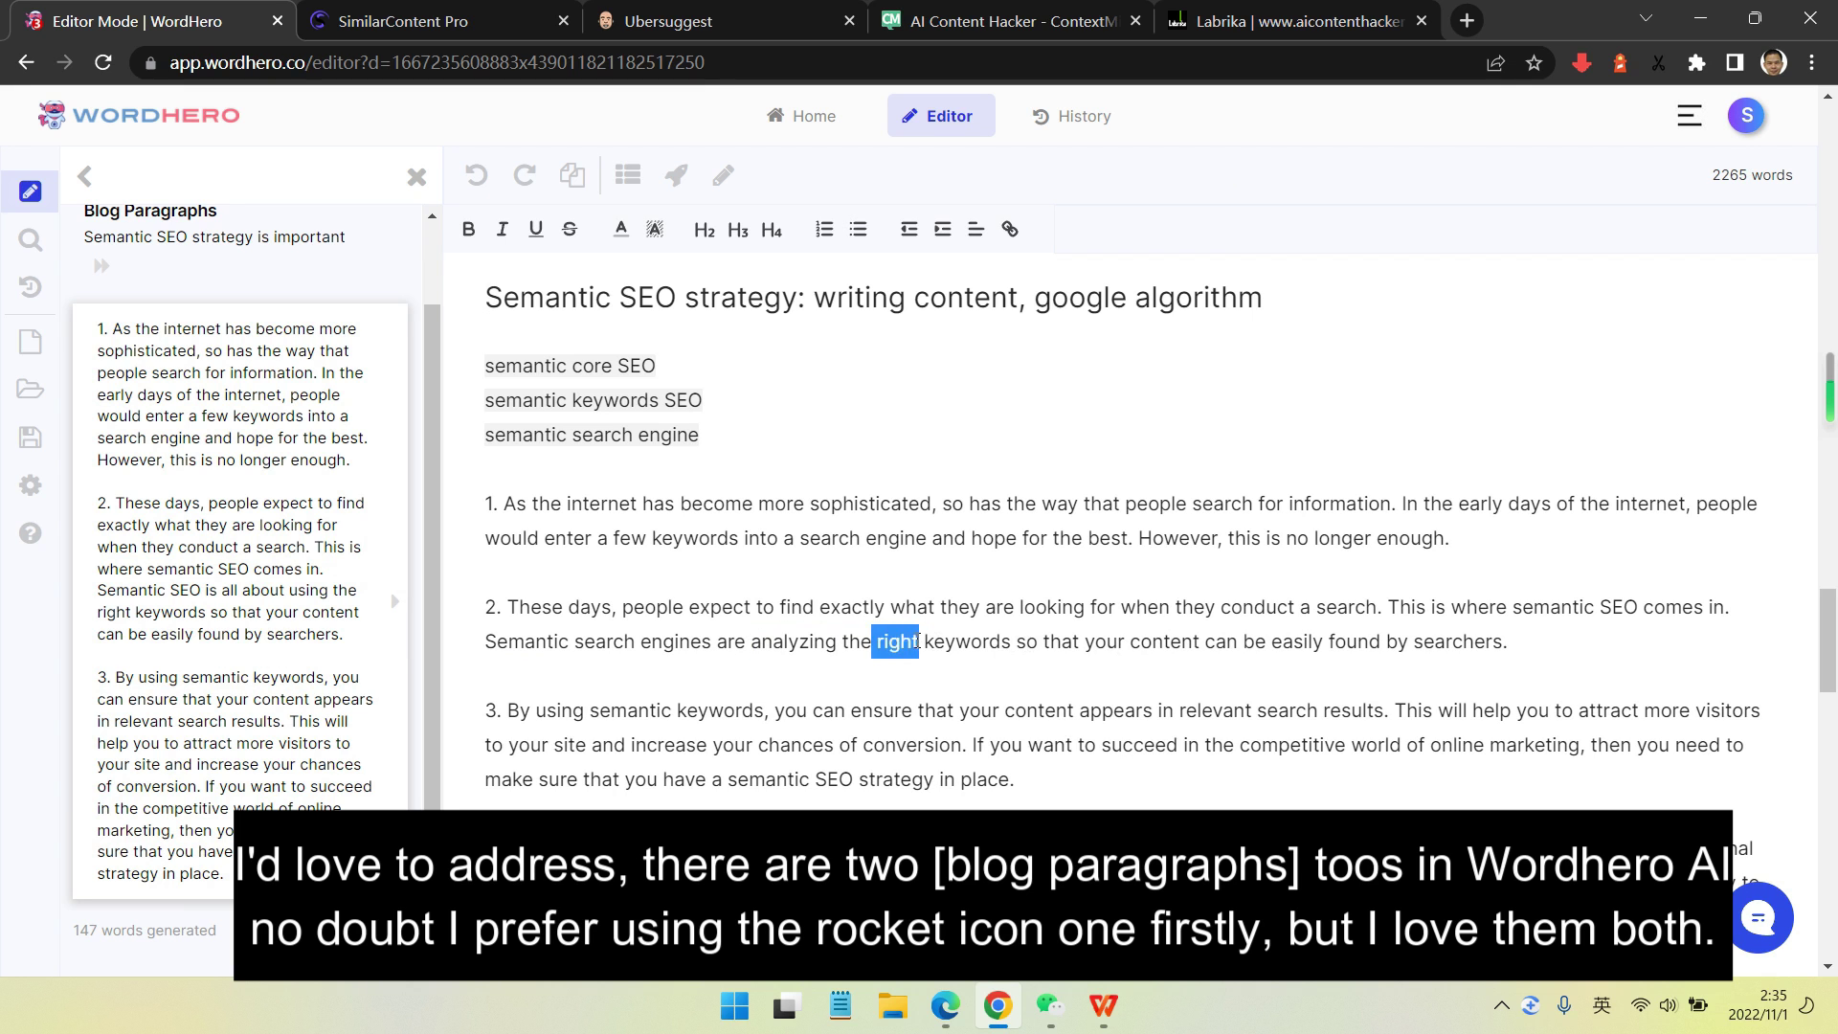
type("semantic")
mouse_move(910, 645)
left_click(928, 706)
- Complete the reworded sentence in paragraph 2 with "in your content so that searchers can find high-ranking articles."
left_click_drag(1021, 646, 1369, 644)
type("in your content so that")
left_click(1337, 640)
key("BackSpace")
type("can find you")
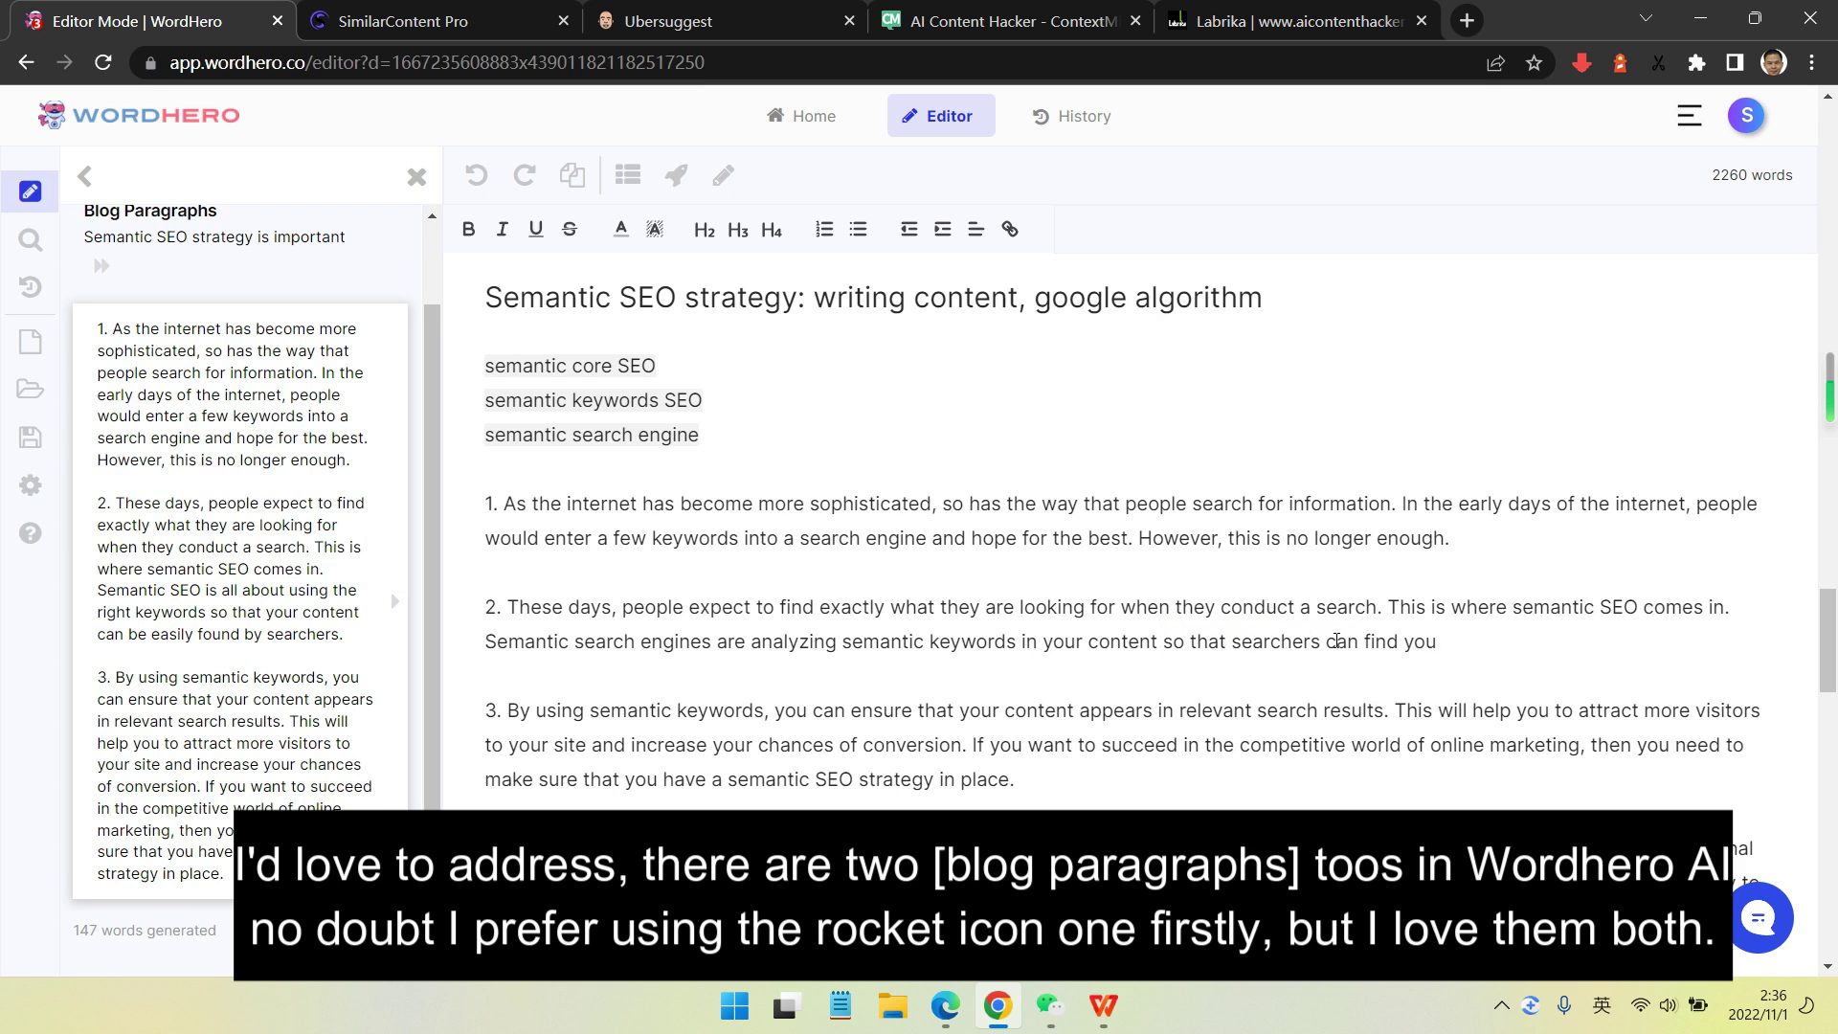
type("r articles.")
type("high ranking")
left_click(1465, 727)
left_click(1562, 733)
- Leave the generated Blog Paragraphs output and delete the "semantic search engine" and "semantic keywords SEO" lines under the strategy heading
scroll(923, 669, "down", 2)
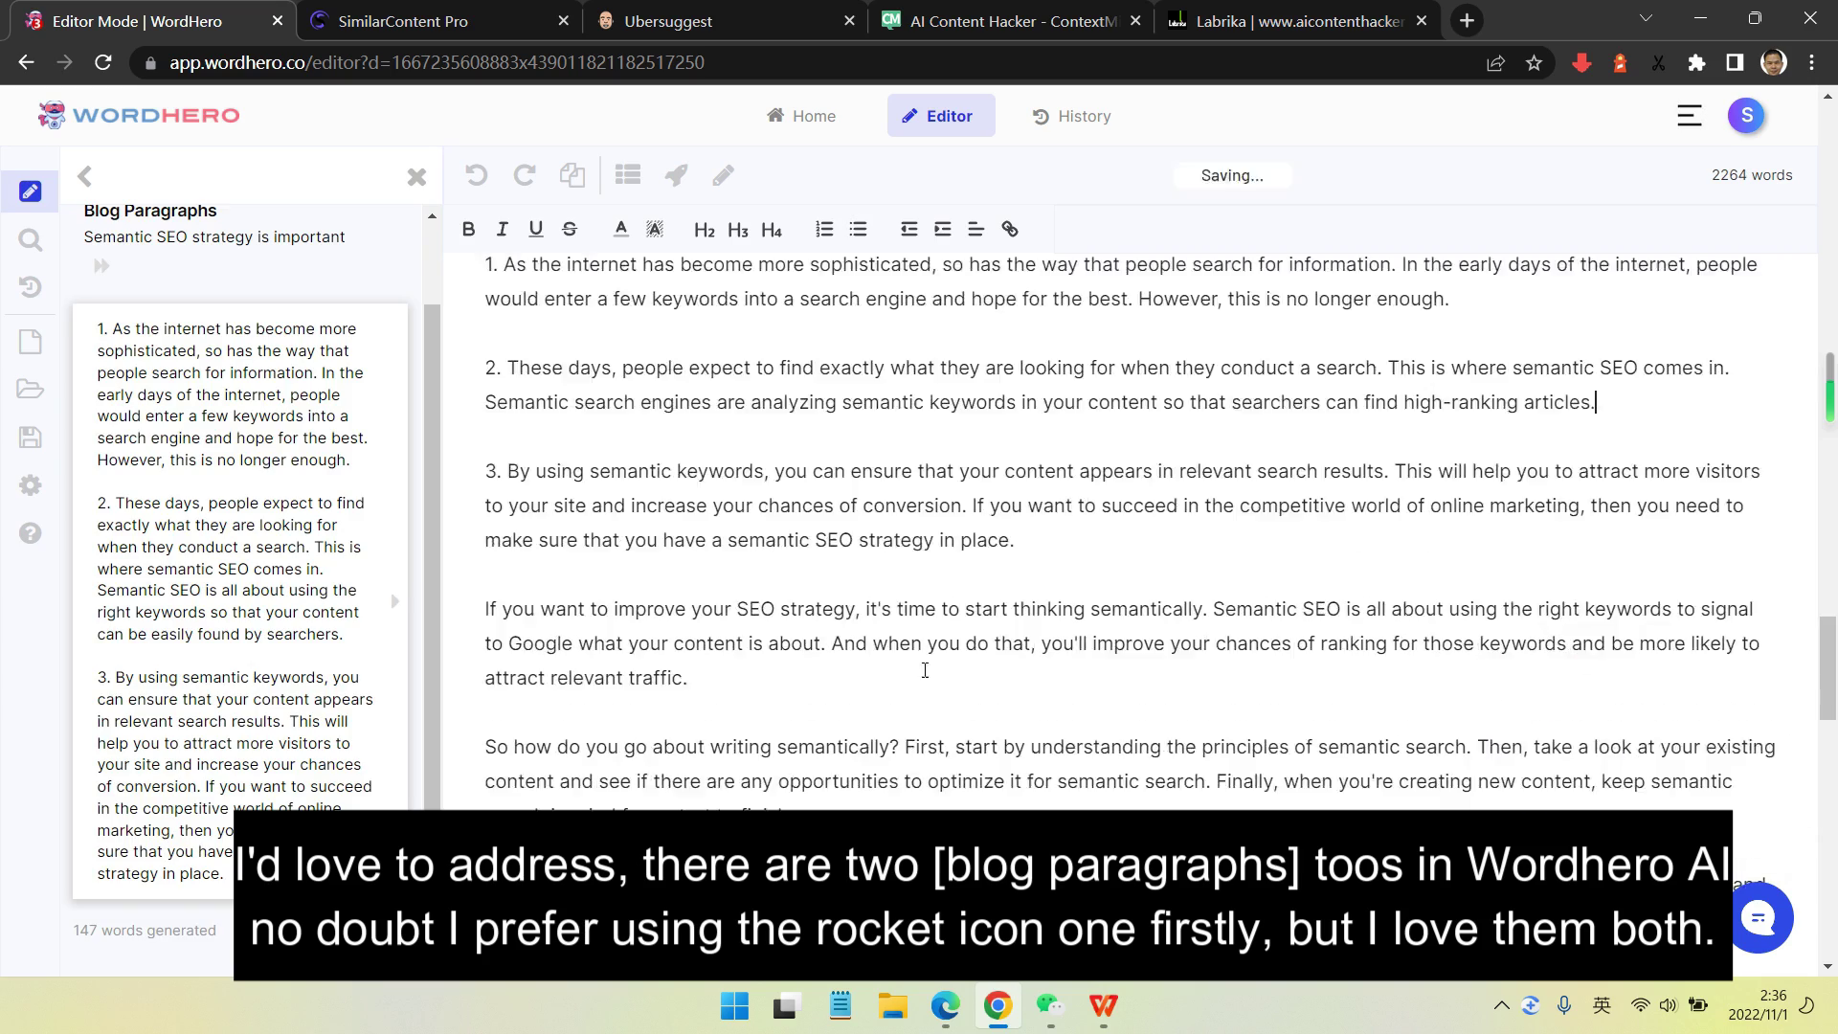
scroll(923, 669, "up", 2)
left_click(85, 177)
left_click_drag(703, 437, 460, 445)
key("BackSpace")
key("BackSpace")
left_click_drag(706, 402, 464, 402)
key("BackSpace")
key("BackSpace")
scroll(533, 415, "down", 1)
scroll(534, 414, "up", 1)
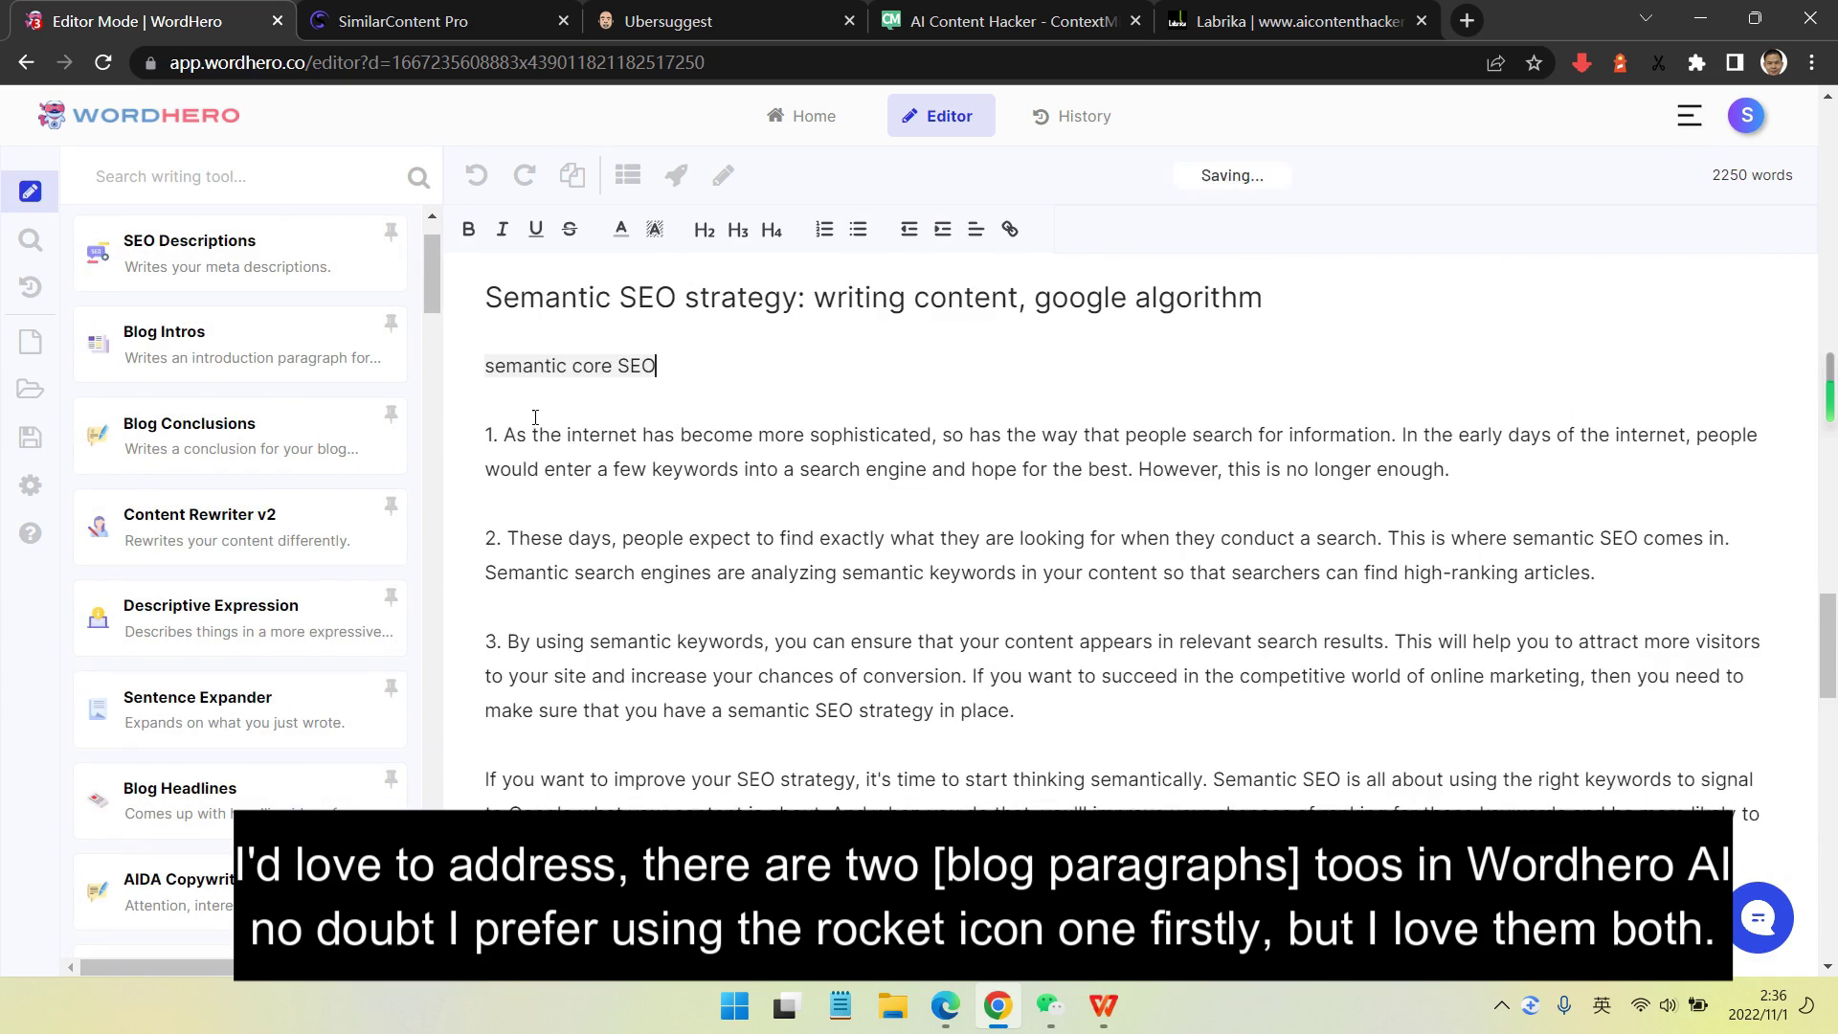
- Highlight the remaining "semantic core SEO" line in orange
scroll(574, 441, "up", 1)
triple_click(670, 485)
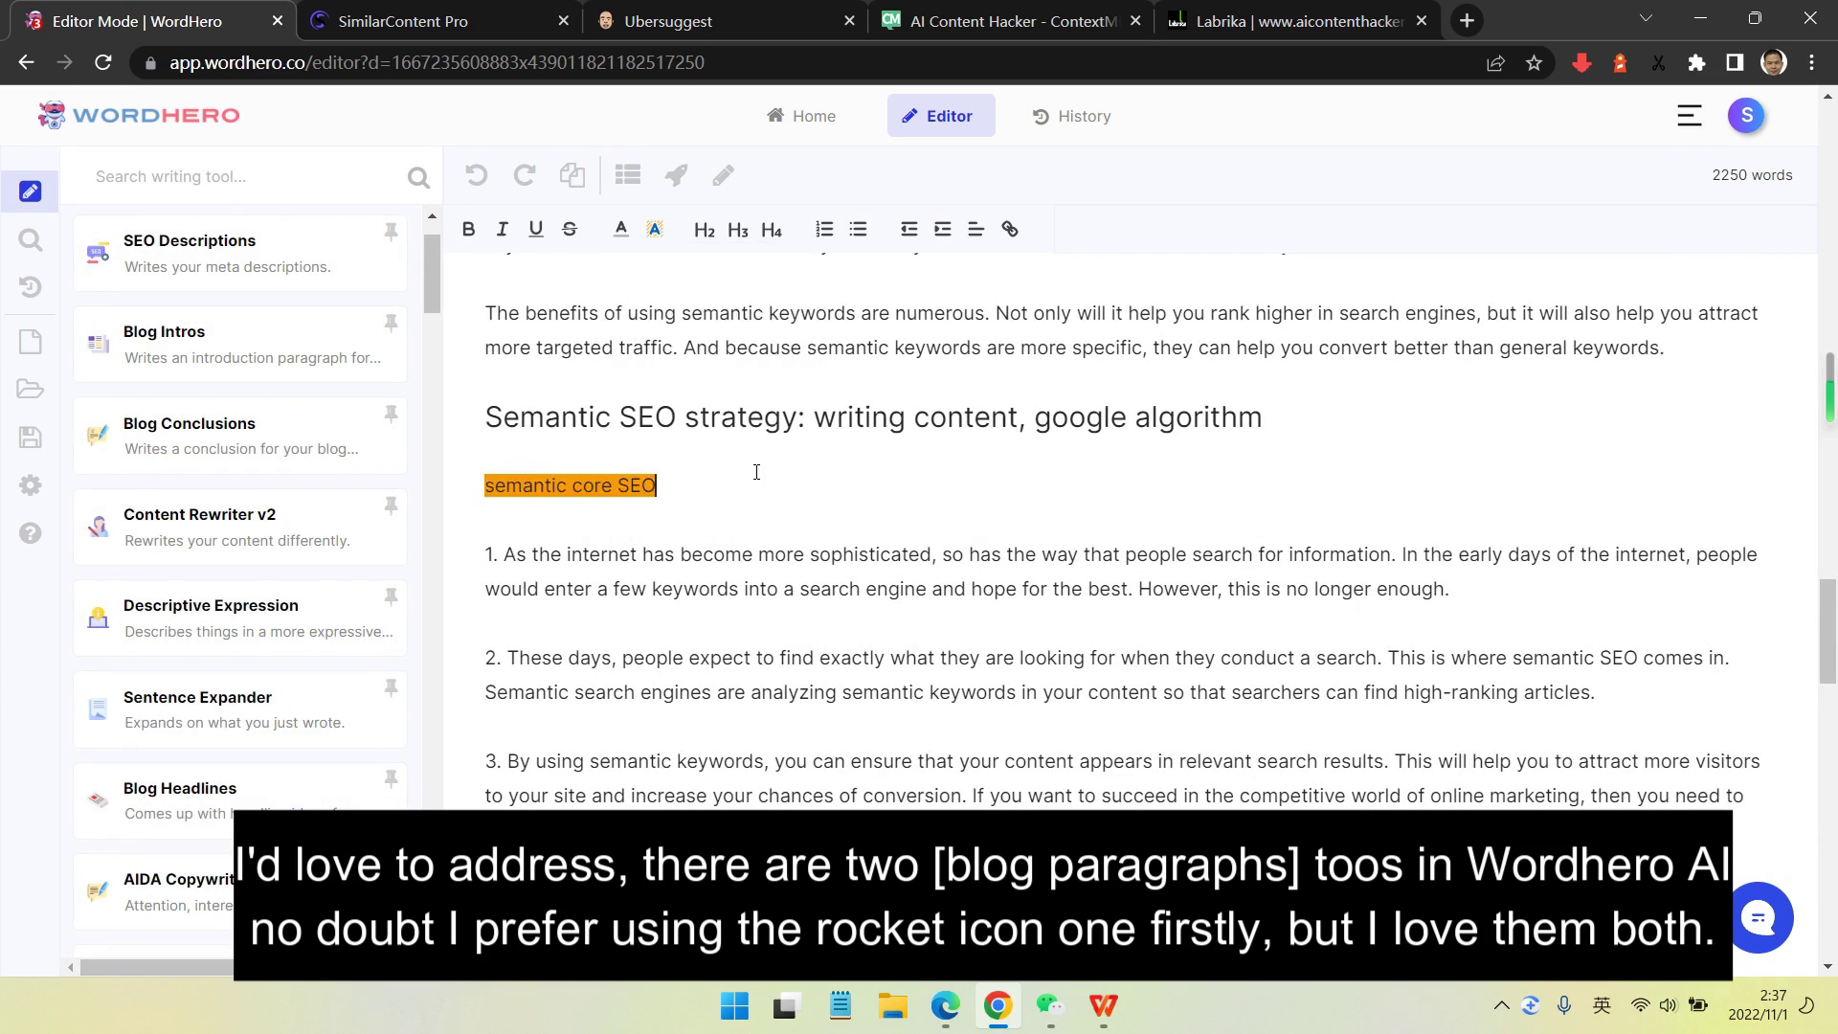
key("BackSpace")
- Delete two unwanted passages in the earlier part of the article, above the semantic SEO strategy section
scroll(1088, 514, "up", 3)
scroll(1087, 514, "up", 6)
left_click_drag(1397, 424, 485, 424)
key("BackSpace")
left_click_drag(486, 522, 1427, 563)
key("BackSpace")
scroll(1334, 456, "up", 4)
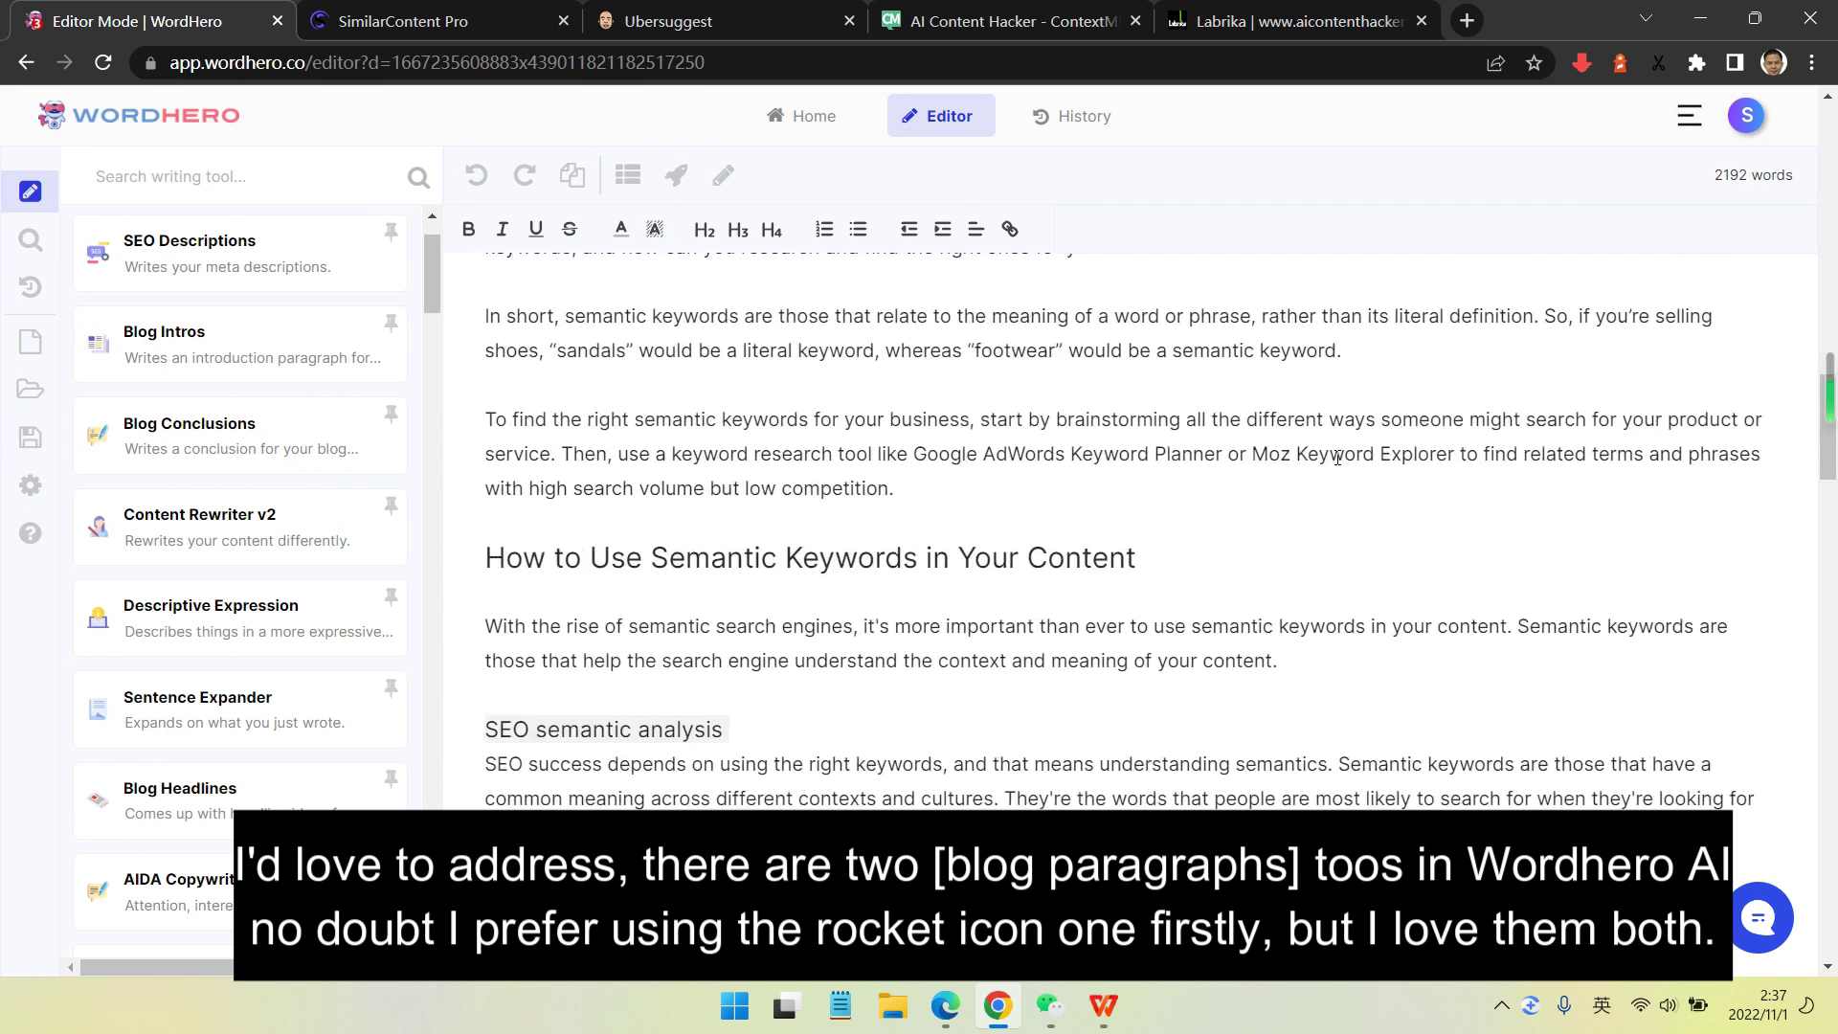
- Replace the word "finding" with "including" in the sentence about Wordhero AI being the perfect tool for semantic keywords
scroll(846, 459, "down", 10)
left_click_drag(861, 465, 797, 465)
key("BackSpace")
type("including")
- Extend the Wordhero AI perfect tool sentence with "naturally during writing" after "semantic keywords"
key("Right")
key("Right")
key("Right")
key("Right")
key("Right")
key("Right")
key("Right")
key("Right")
key("Right")
key("Right")
key("Right")
key("Right")
key("Right")
key("Right")
key("Right")
key("Right")
key("Right")
key("Right")
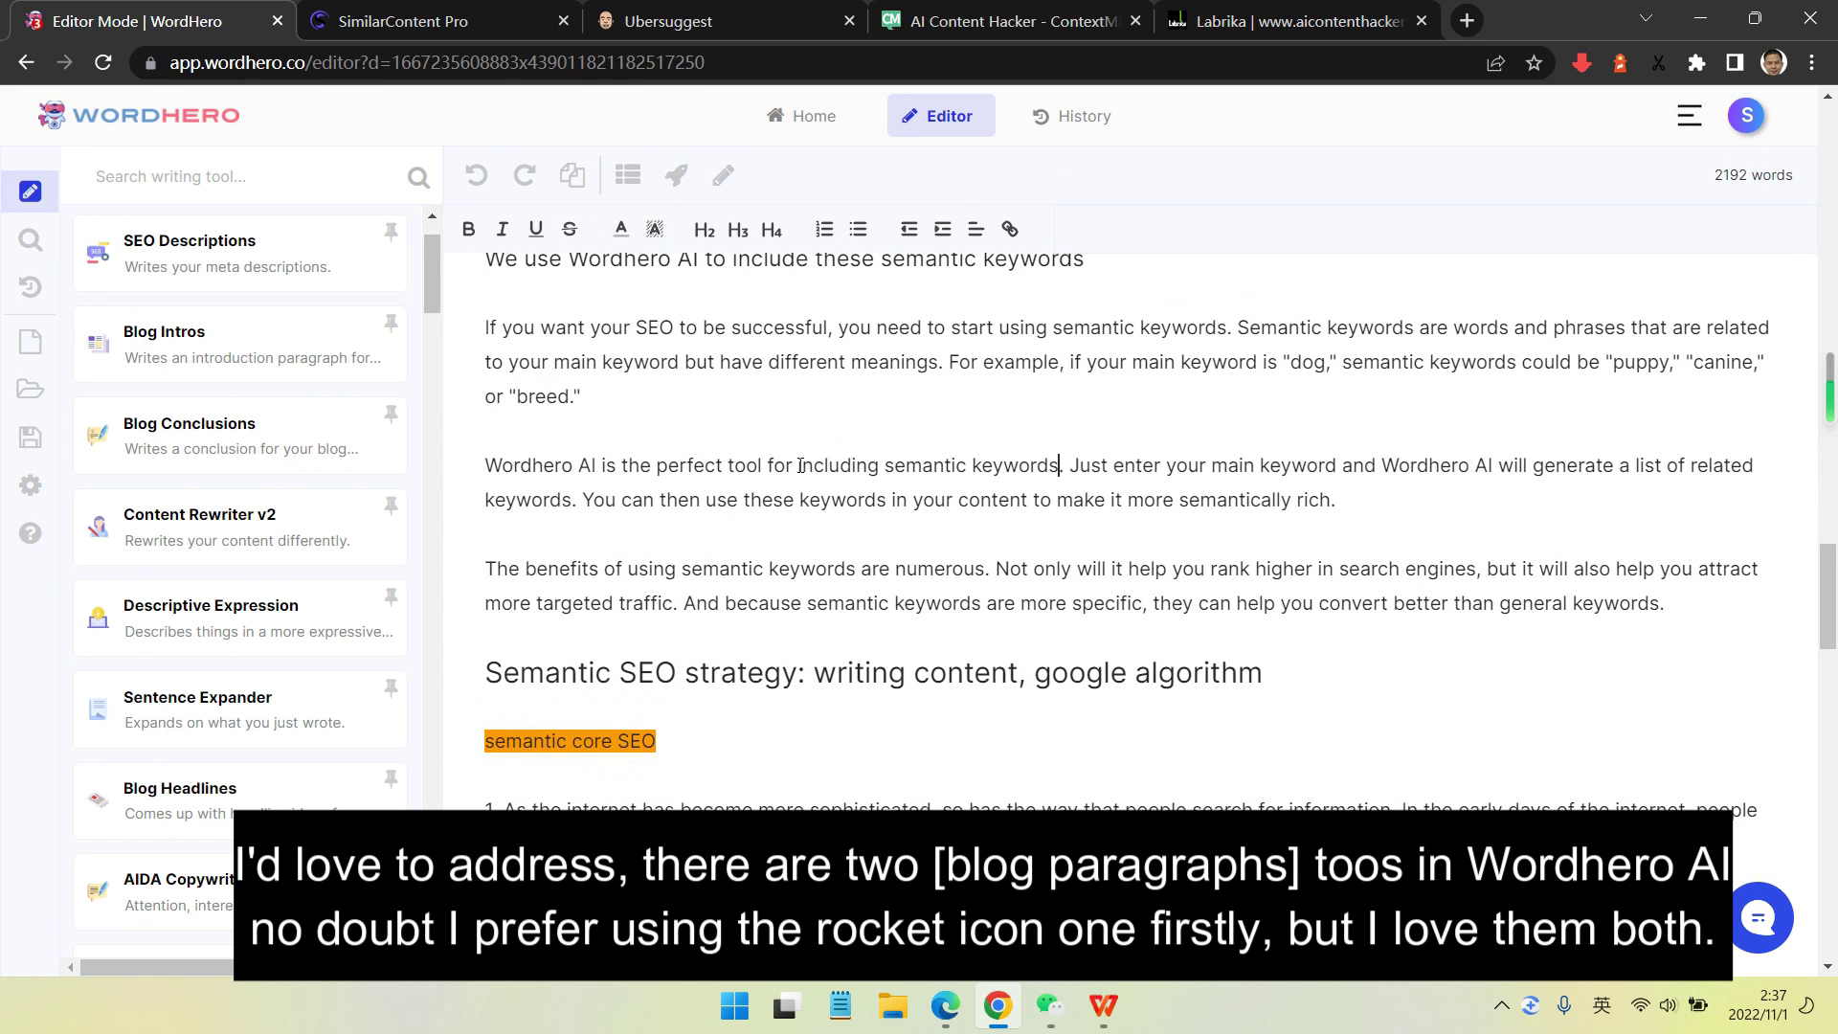
type("during wir")
key("BackSpace")
key("BackSpace")
type("riting, and")
key("BackSpace")
key("BackSpace")
key("BackSpace")
key("BackSpace")
key("BackSpace")
key("BackSpace")
left_click(1060, 465)
type("naturally")
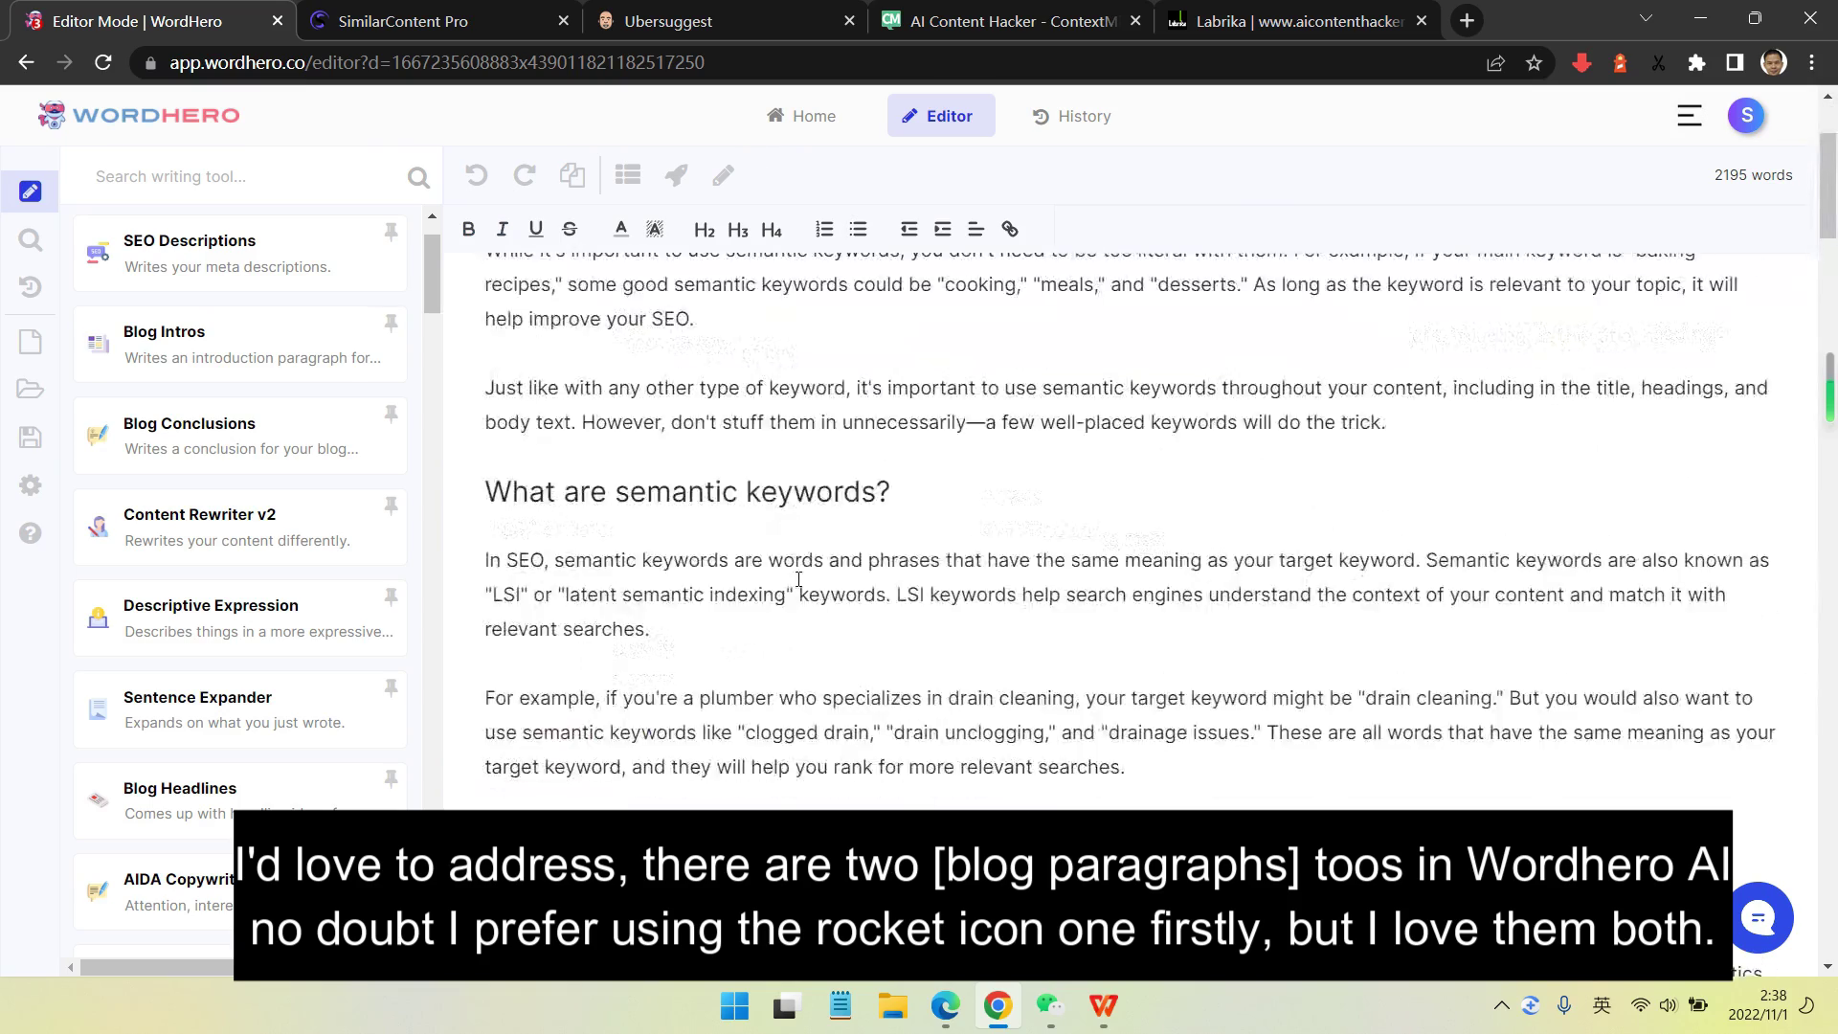
- Search the page for "algorithm" to locate where the article discusses Google's algorithm
scroll(337, 562, "up", 7)
scroll(861, 575, "down", 15)
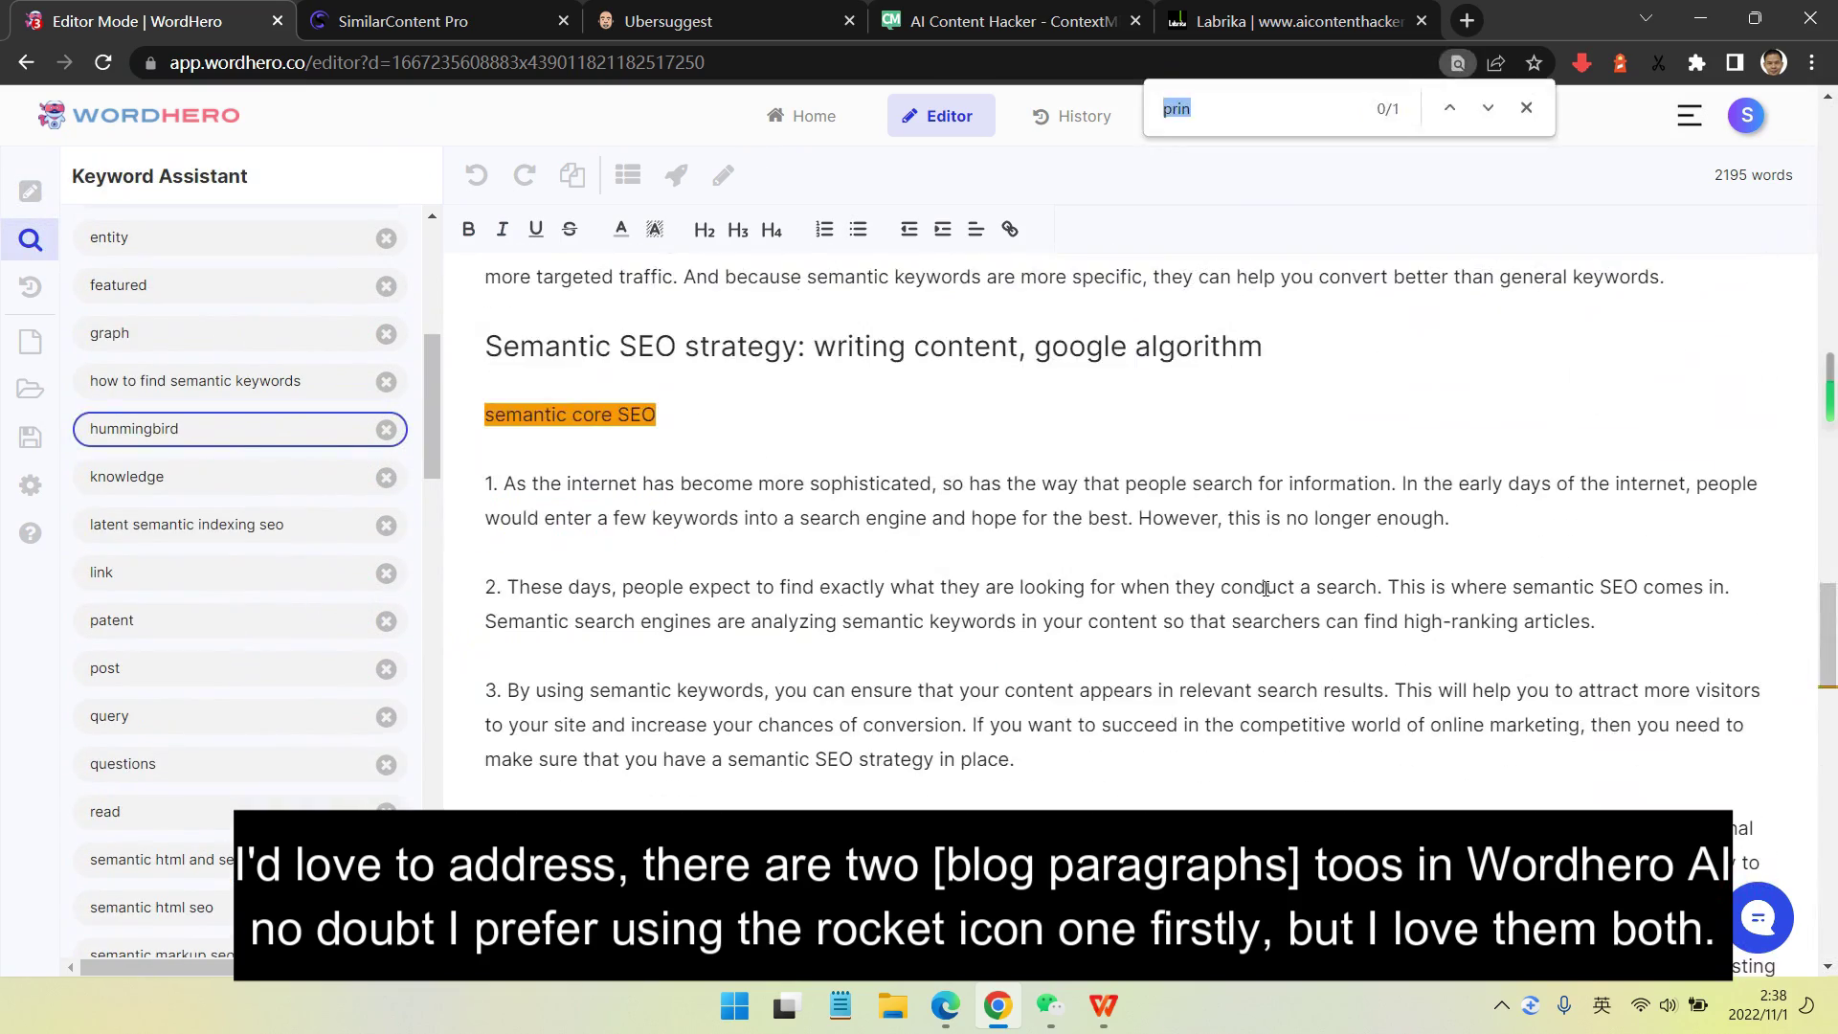
type("algorithm")
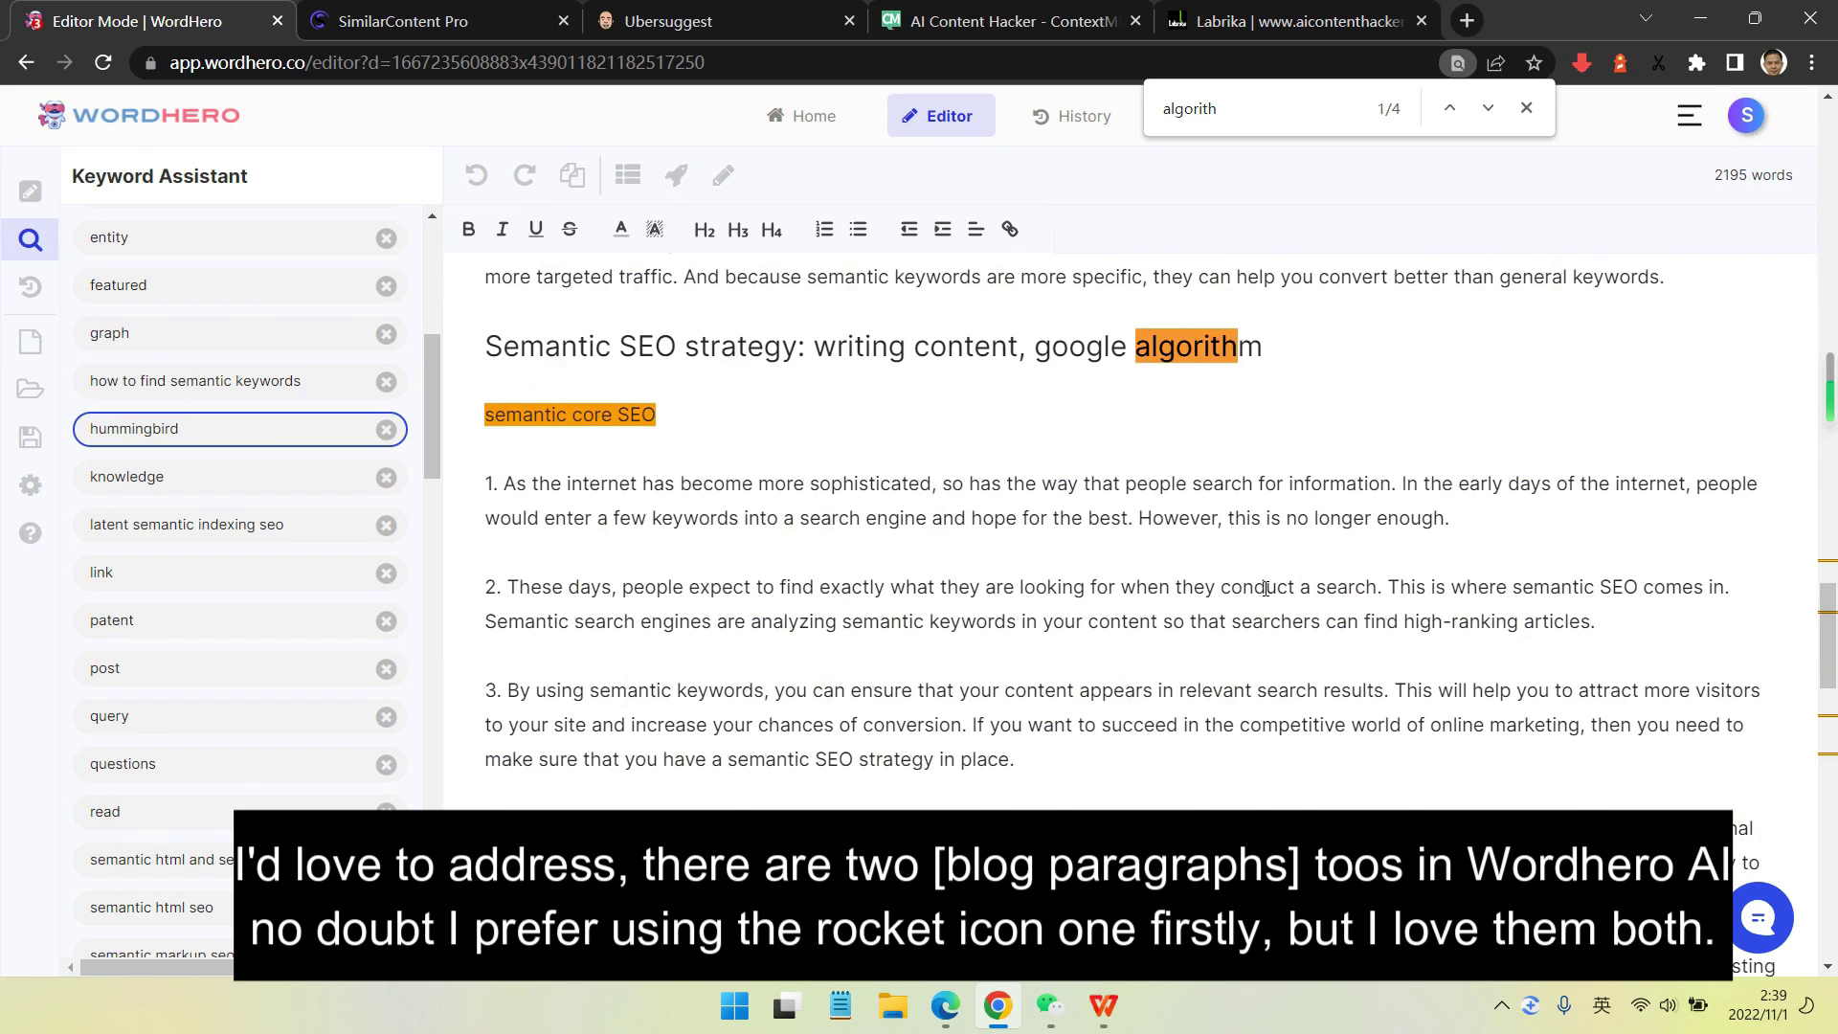
scroll(545, 490, "up", 10)
triple_click(544, 489)
- Change the paragraph opening to "As Google's algorithms continue" and generate blog paragraphs after it using the keywords depth, entity and hummingbird
scroll(194, 472, "up", 2)
left_click(278, 476)
scroll(277, 474, "up", 1)
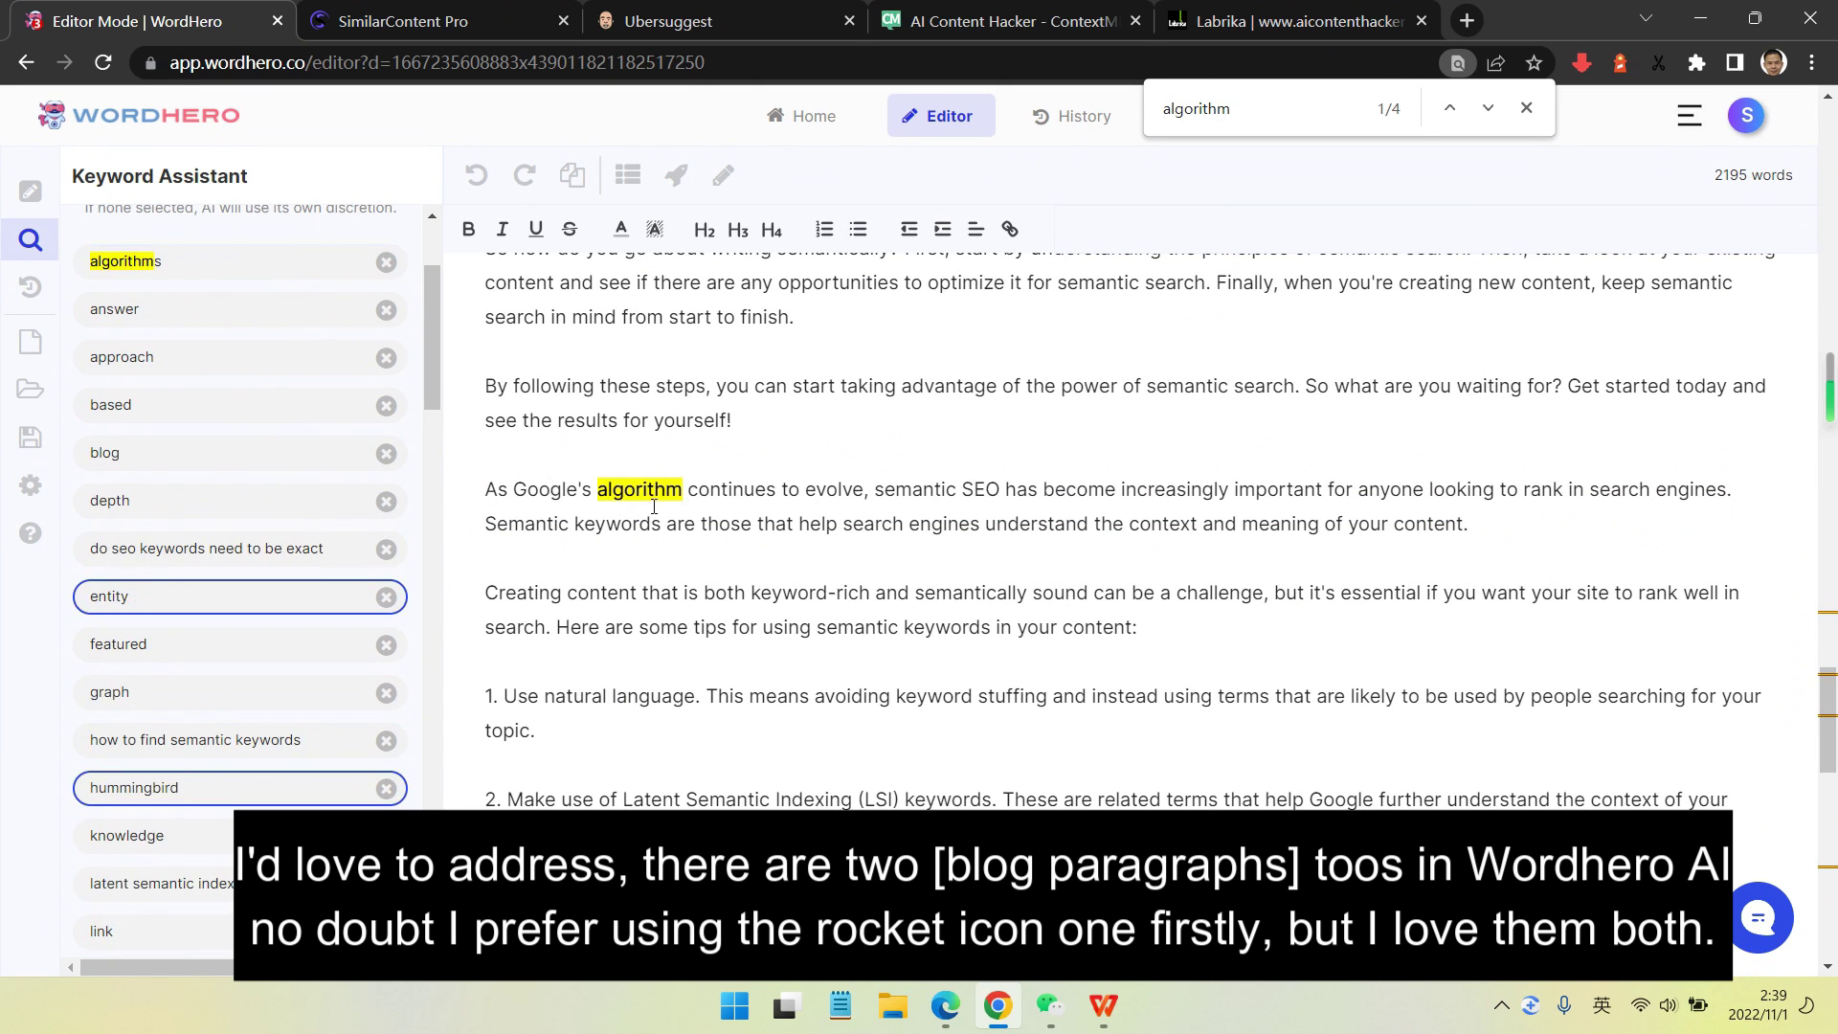
triple_click(779, 495)
left_click(677, 176)
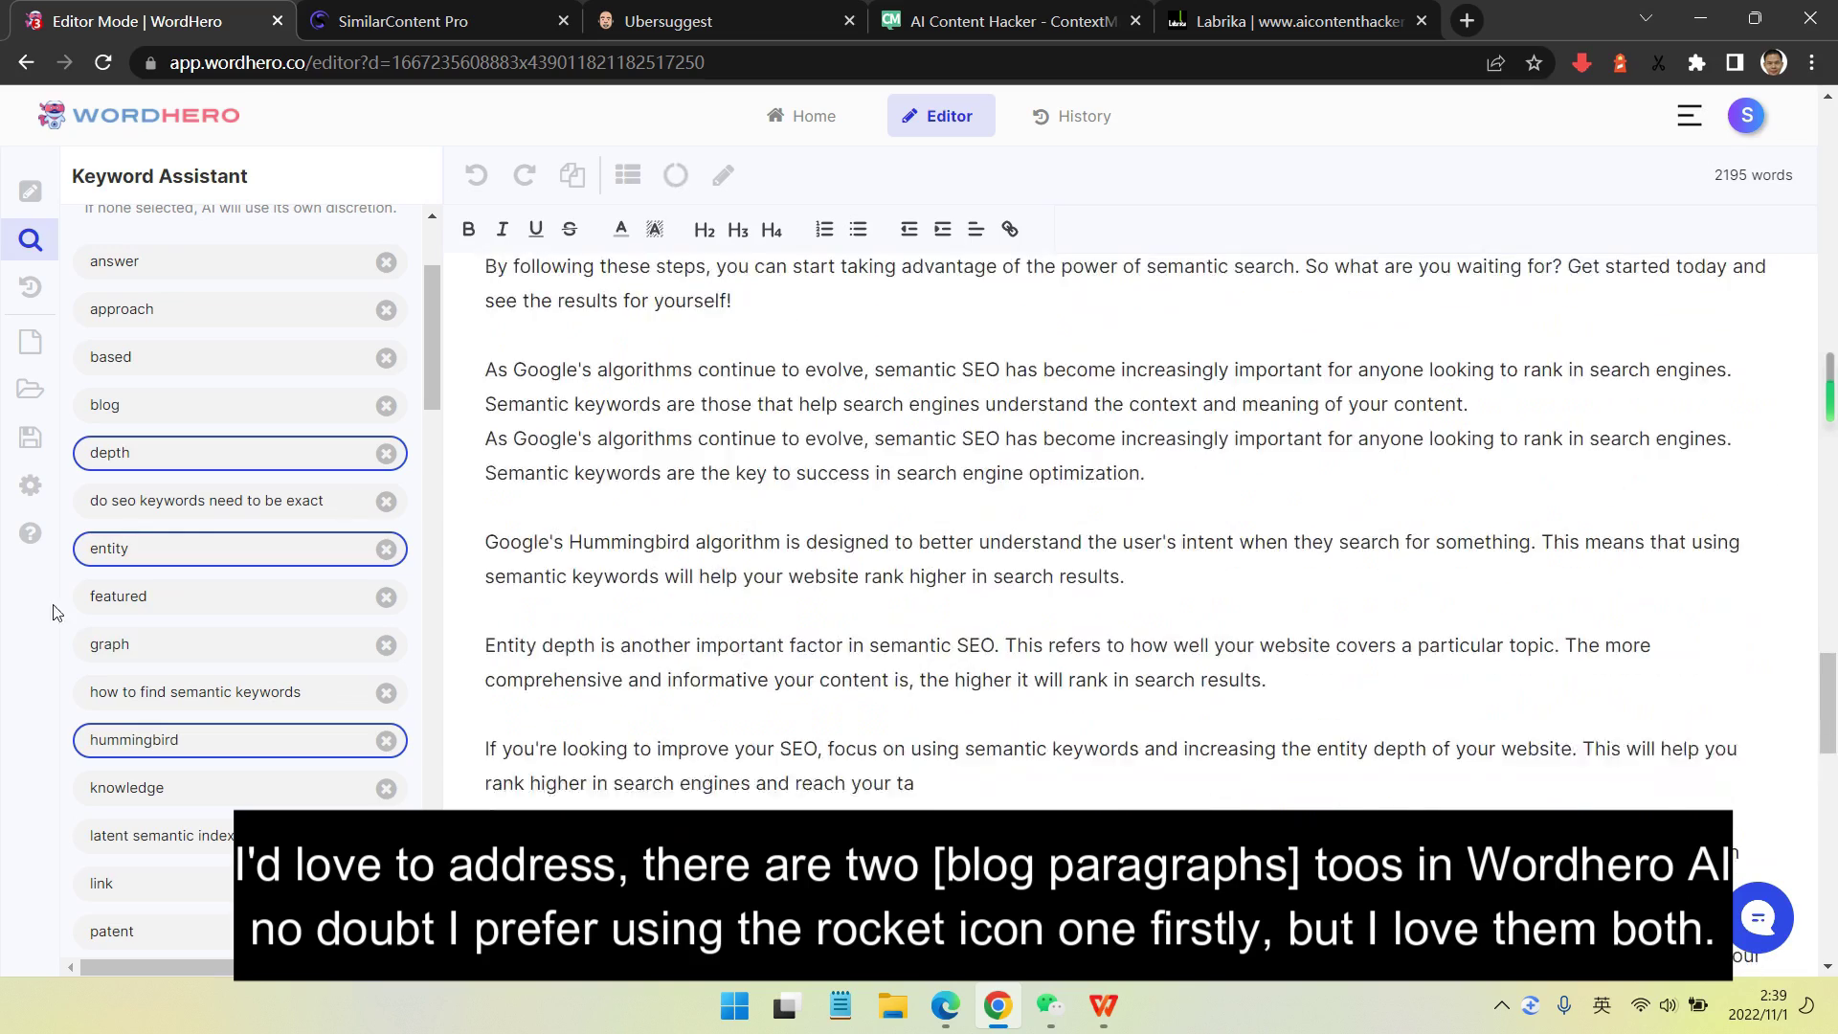
- Find "algorithm" again and delete the older of the two duplicate "As Google's algorithms continue to evolve" paragraphs
scroll(967, 718, "down", 15)
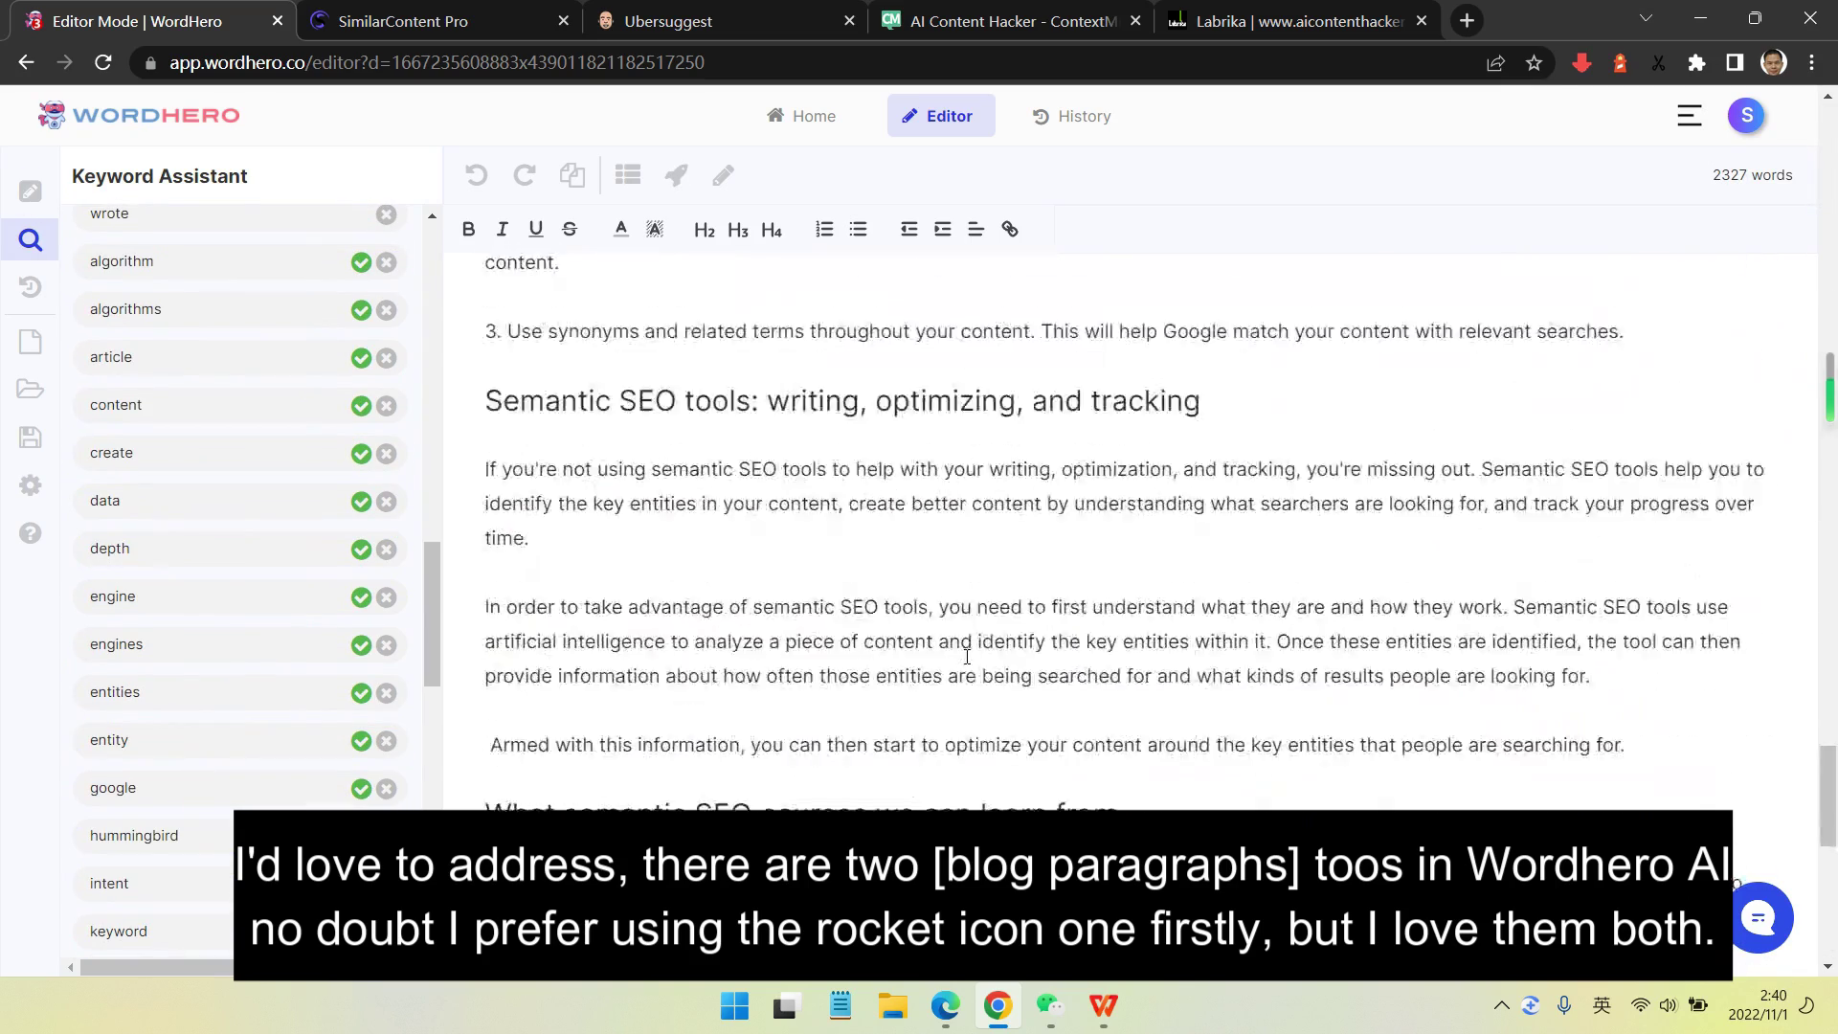
key("ctrl+f")
scroll(1154, 459, "down", 20)
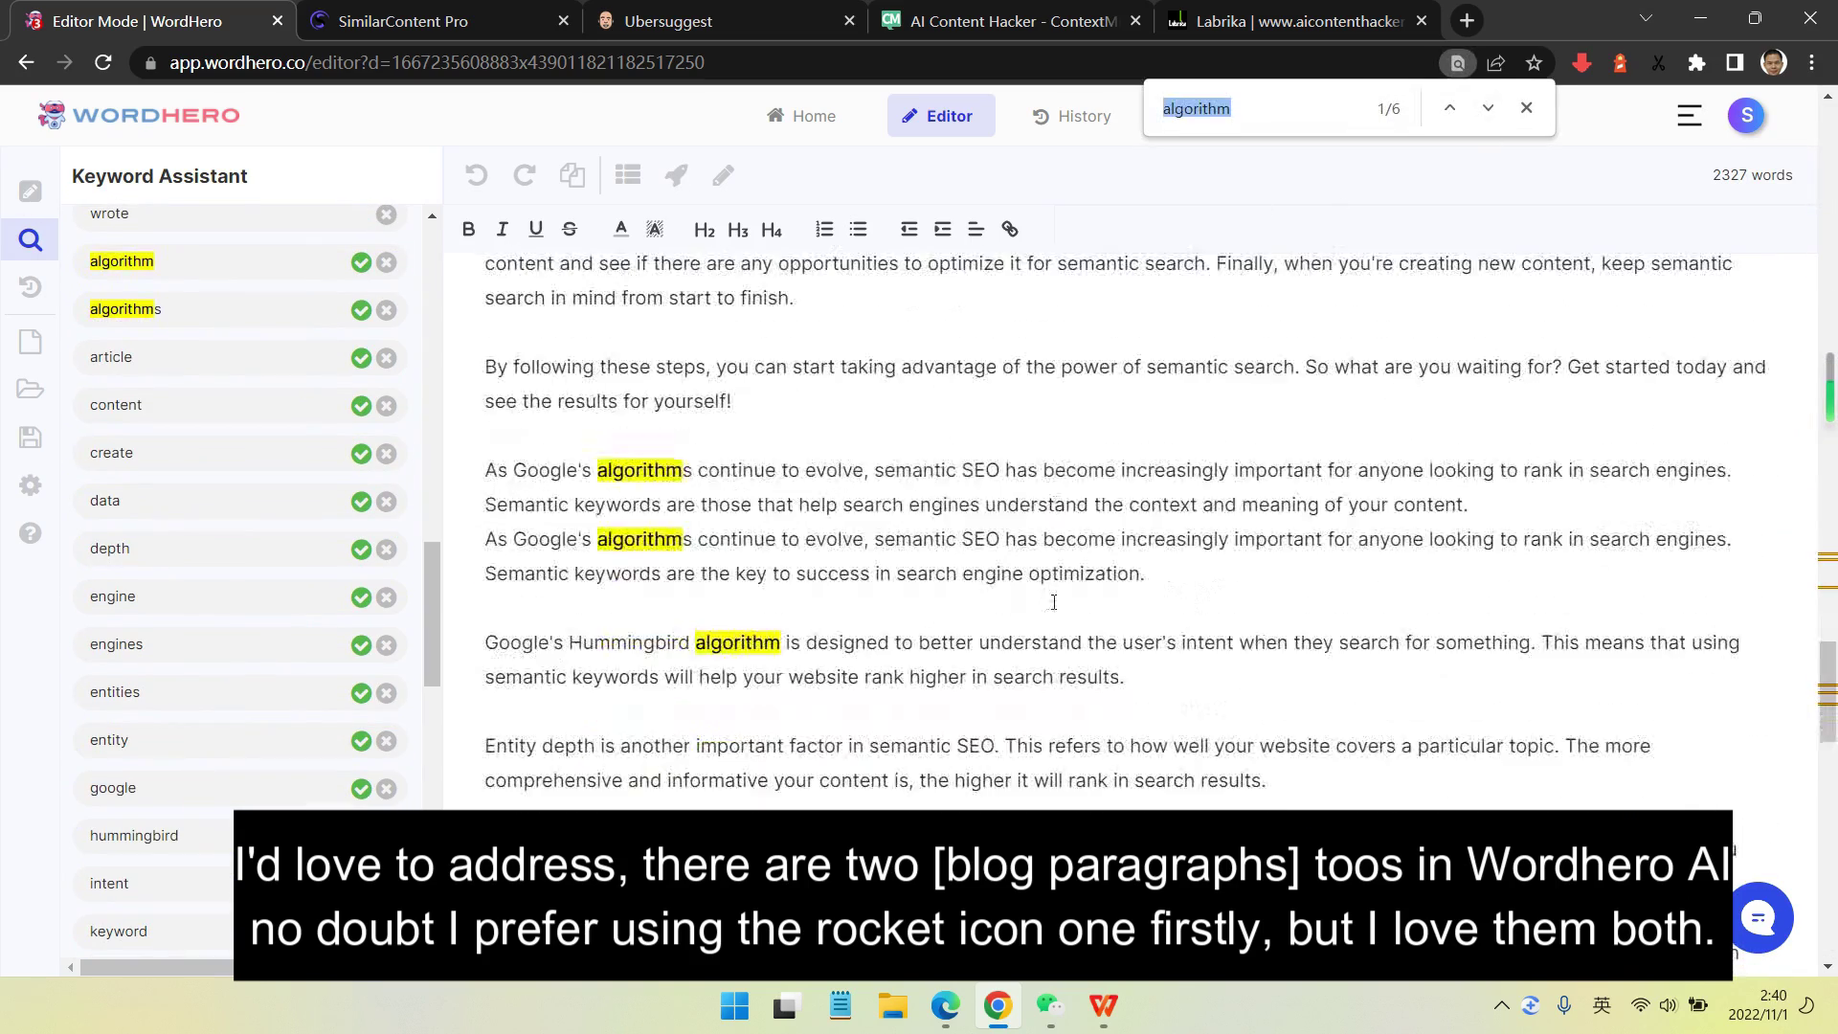
triple_click(875, 515)
key("Delete")
key("Escape")
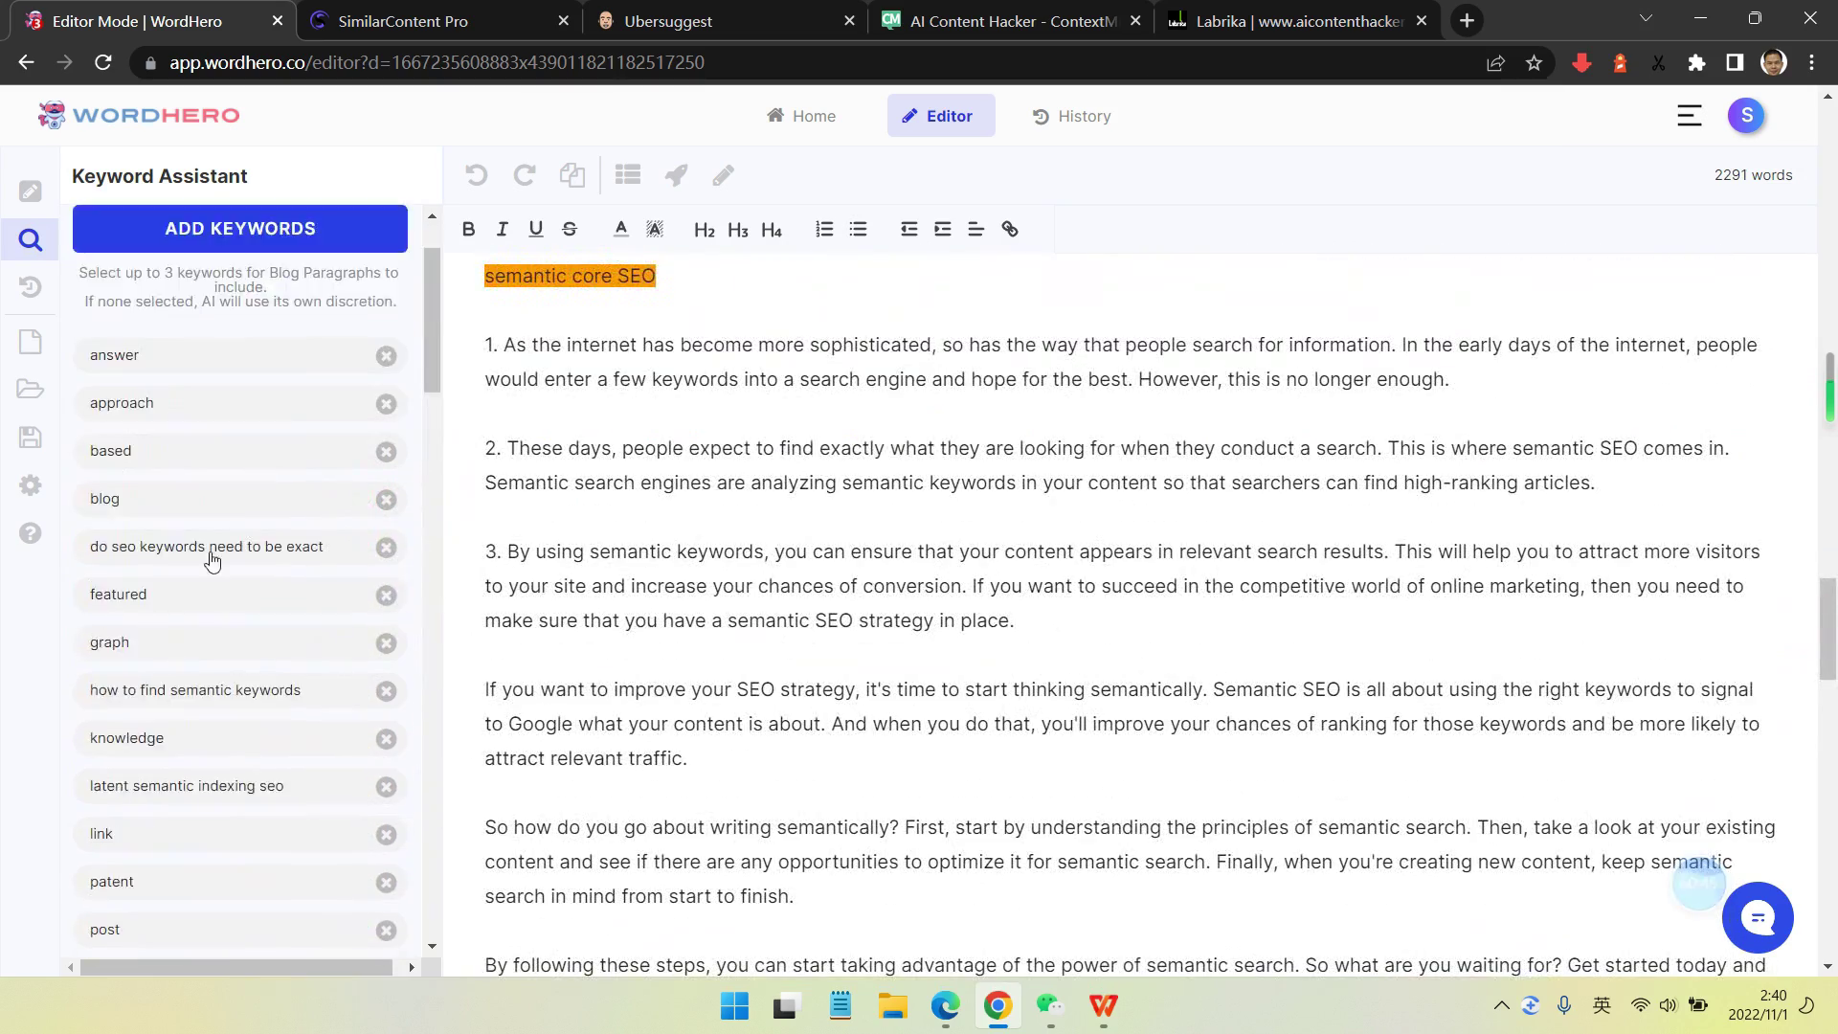
- Review the uncovered keywords in the Keyword Assistant alongside the semantic SEO tools and courses sections of the article
scroll(212, 264, "up", 4)
scroll(923, 546, "down", 3)
left_click(30, 239)
scroll(648, 330, "down", 7)
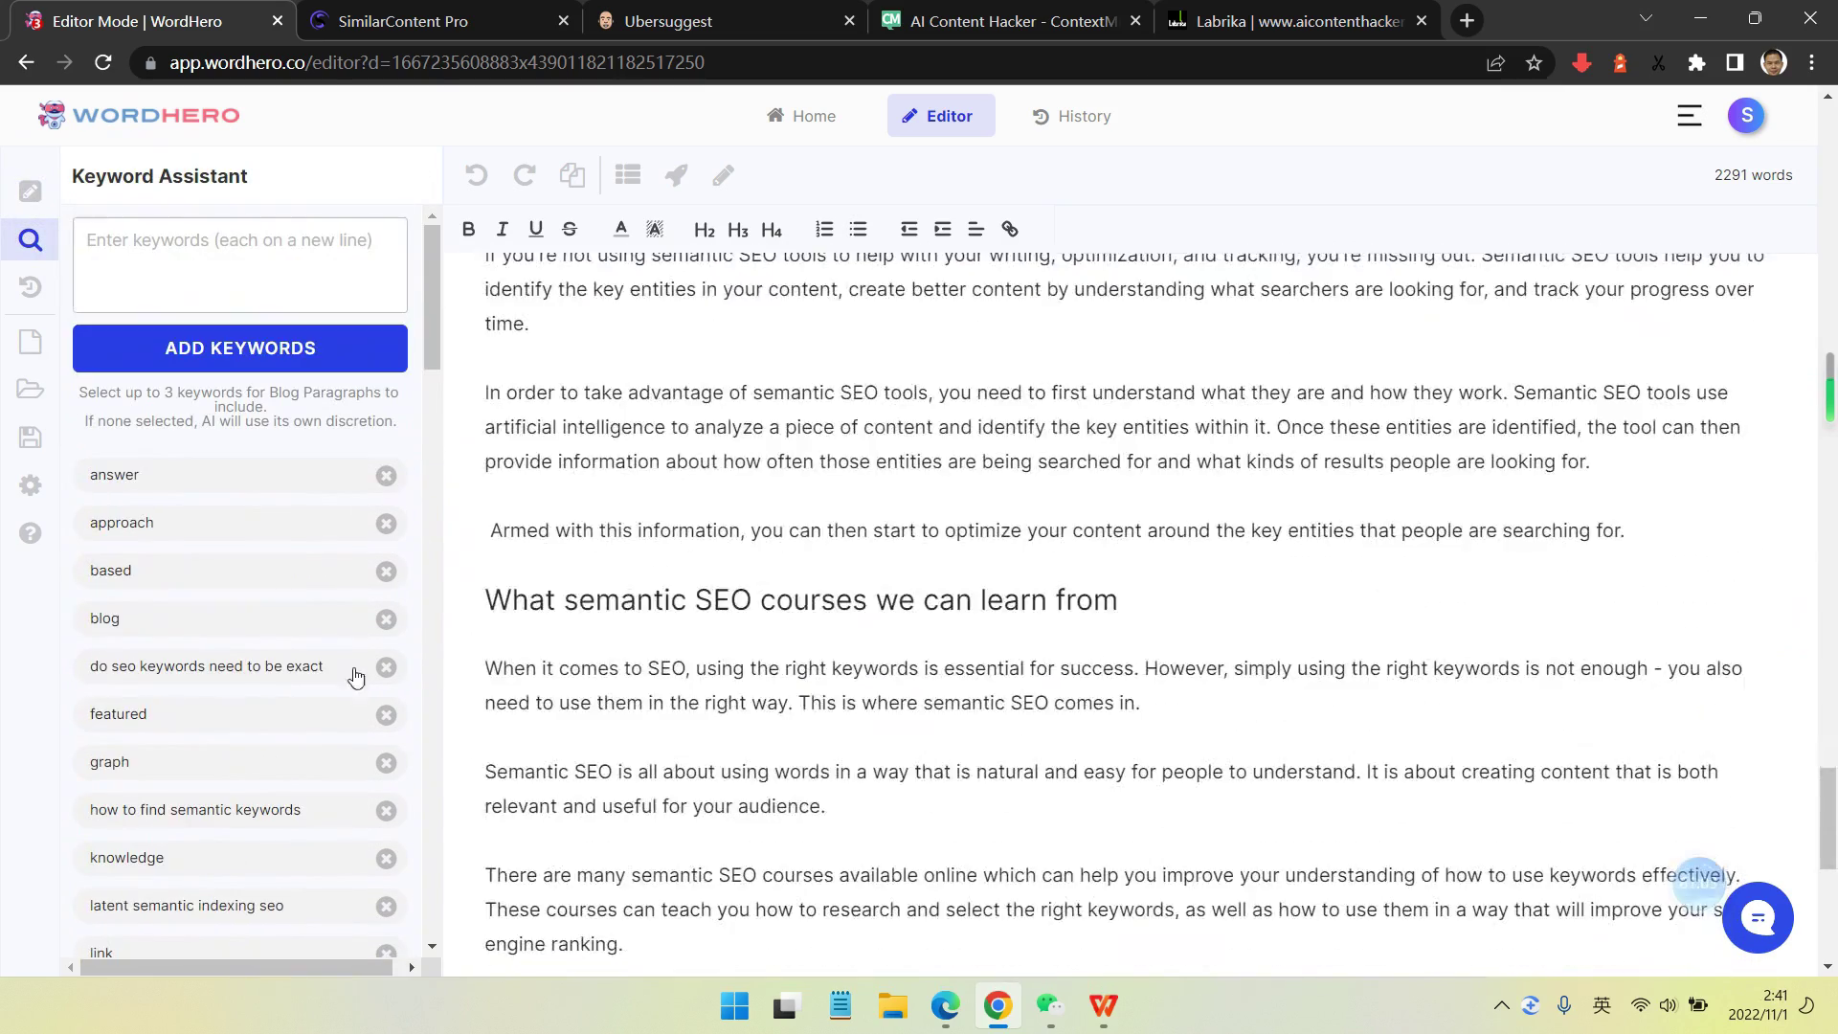
scroll(597, 518, "down", 2)
left_click_drag(486, 429, 1231, 460)
scroll(287, 632, "down", 7)
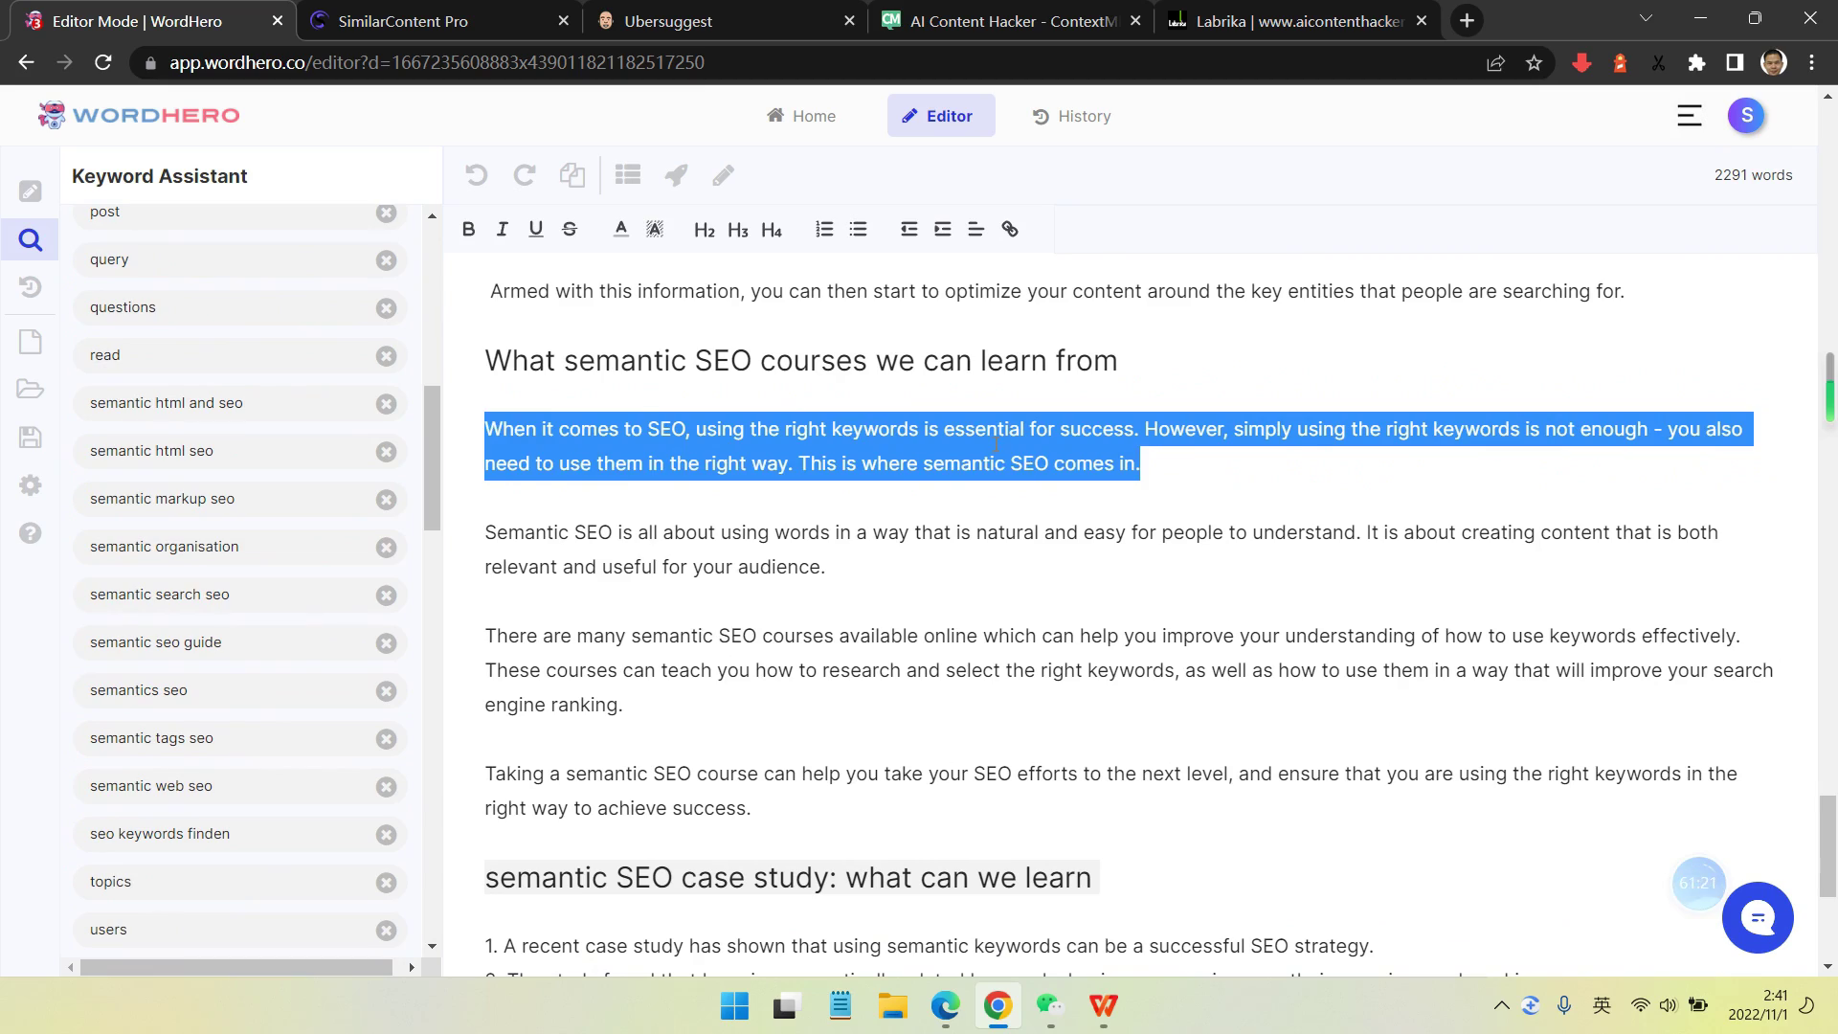
left_click(911, 562)
left_click(30, 192)
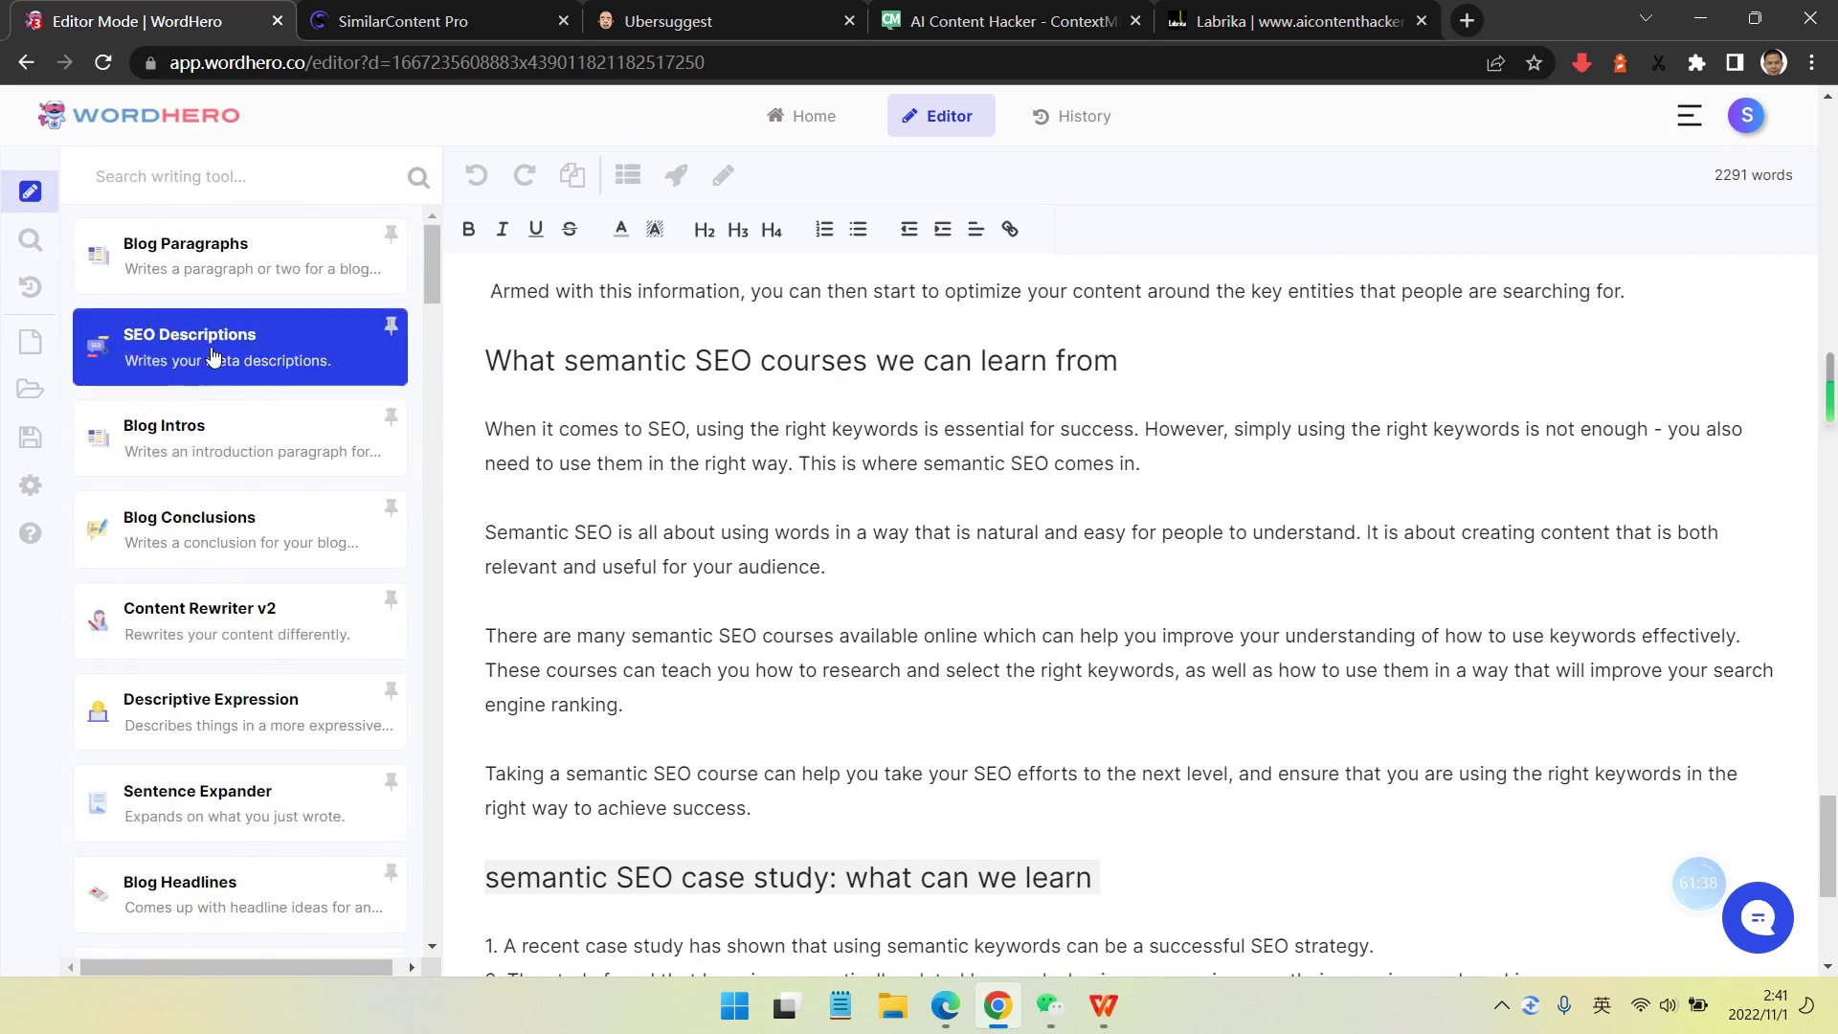
left_click(29, 239)
left_click(29, 191)
scroll(766, 536, "down", 2)
left_click(30, 239)
left_click(29, 193)
scroll(842, 587, "up", 12)
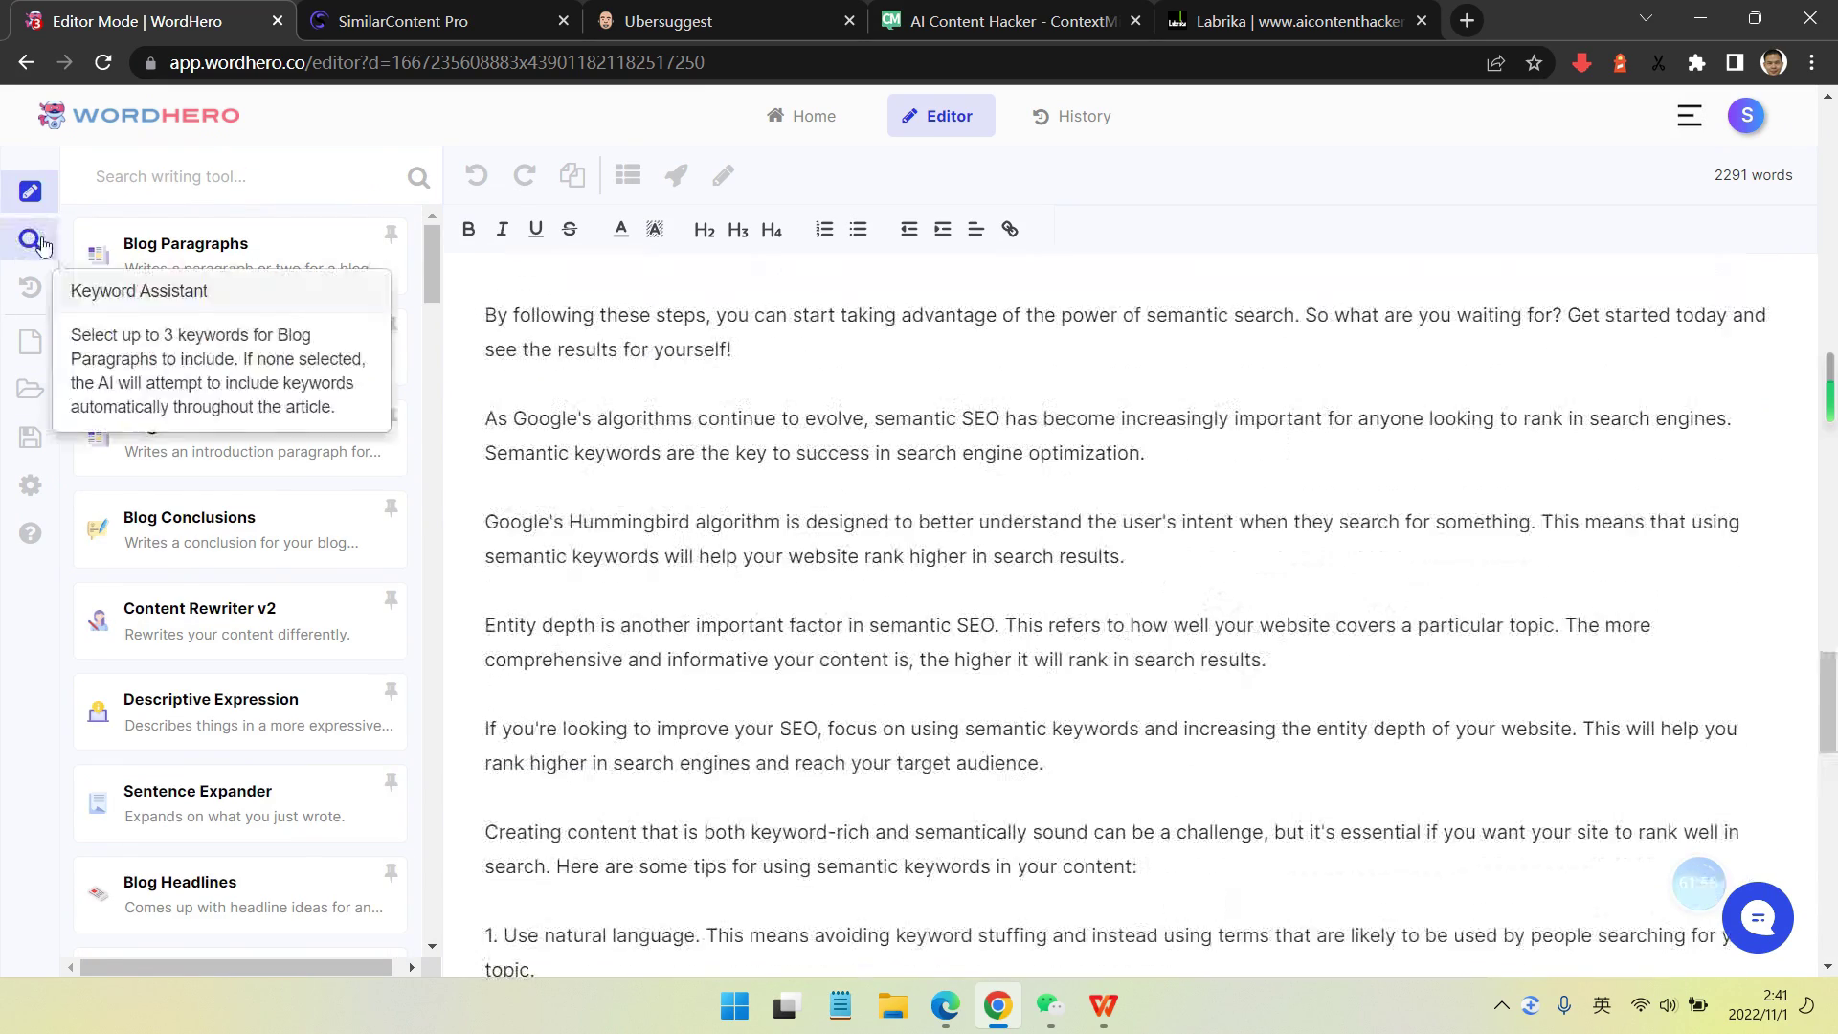
left_click(29, 239)
scroll(766, 536, "down", 3)
scroll(226, 635, "down", 7)
scroll(958, 431, "up", 1)
- Generate blog paragraphs after the "Armed with this information" paragraph in the semantic SEO tools section, using the keywords answer, knowledge and query
left_click_drag(969, 386, 1320, 469)
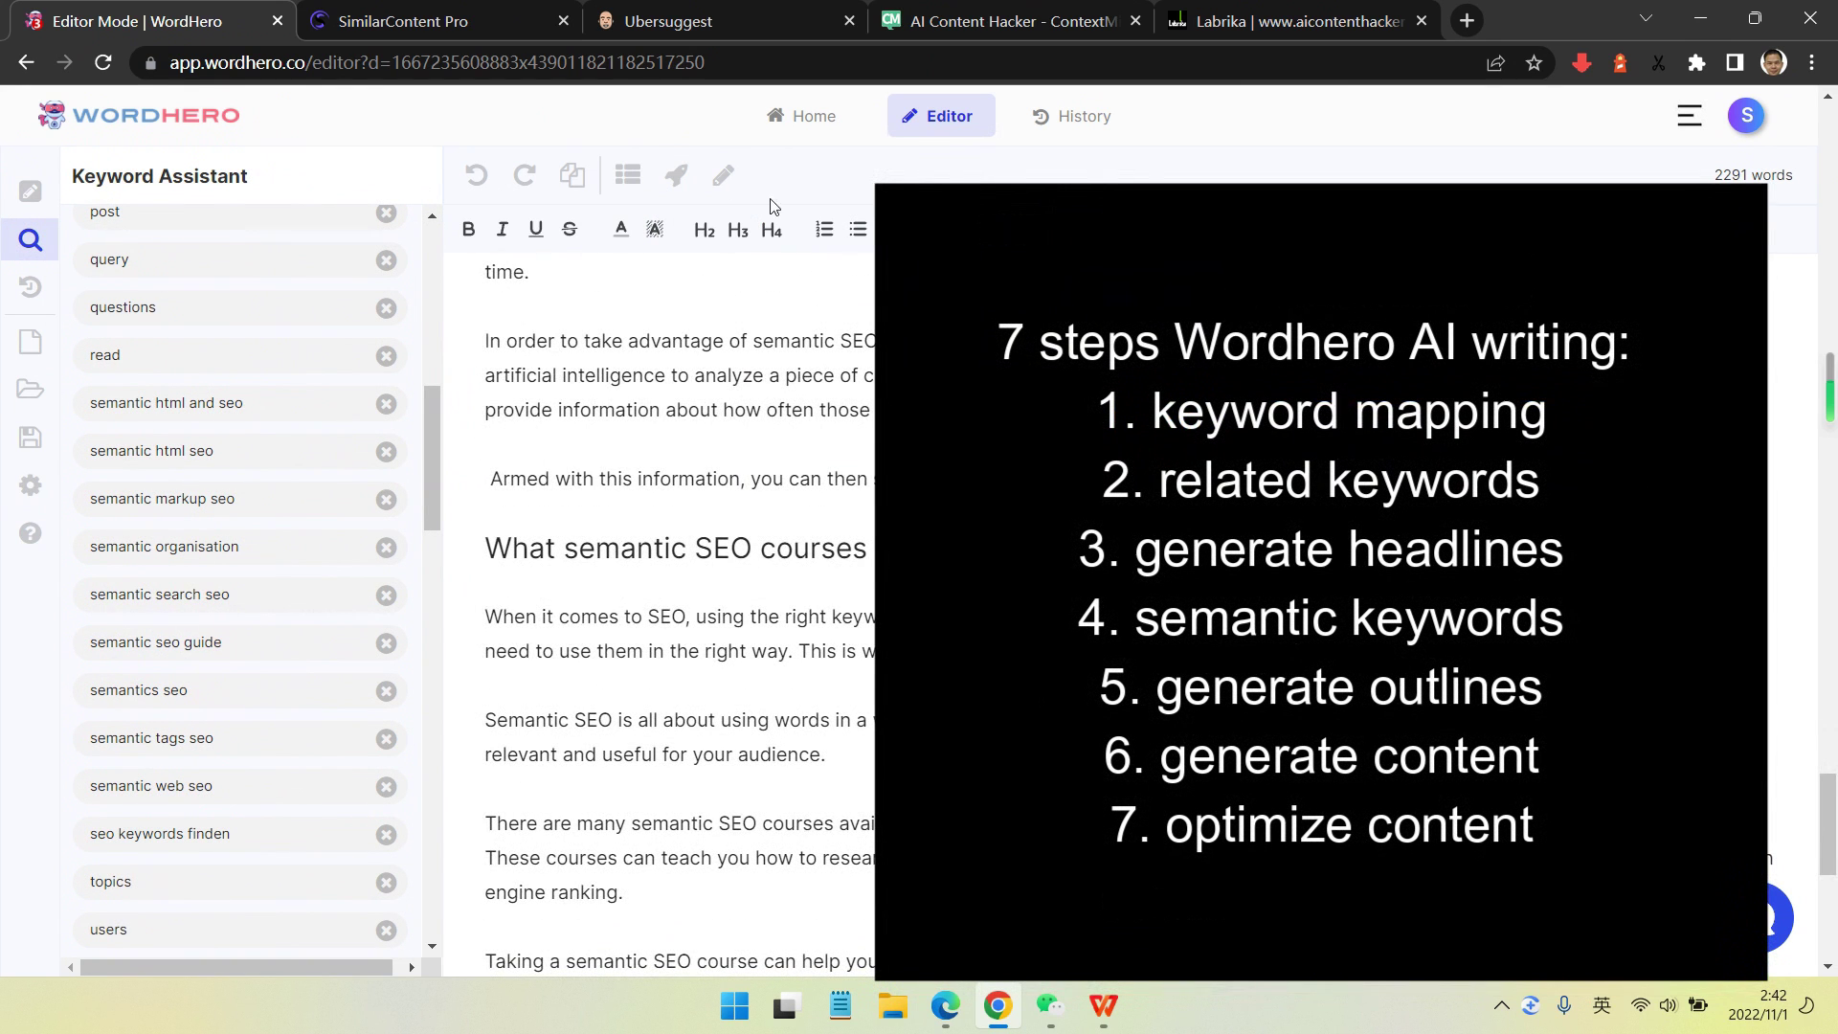
scroll(226, 575, "up", 2)
left_click_drag(487, 479, 873, 480)
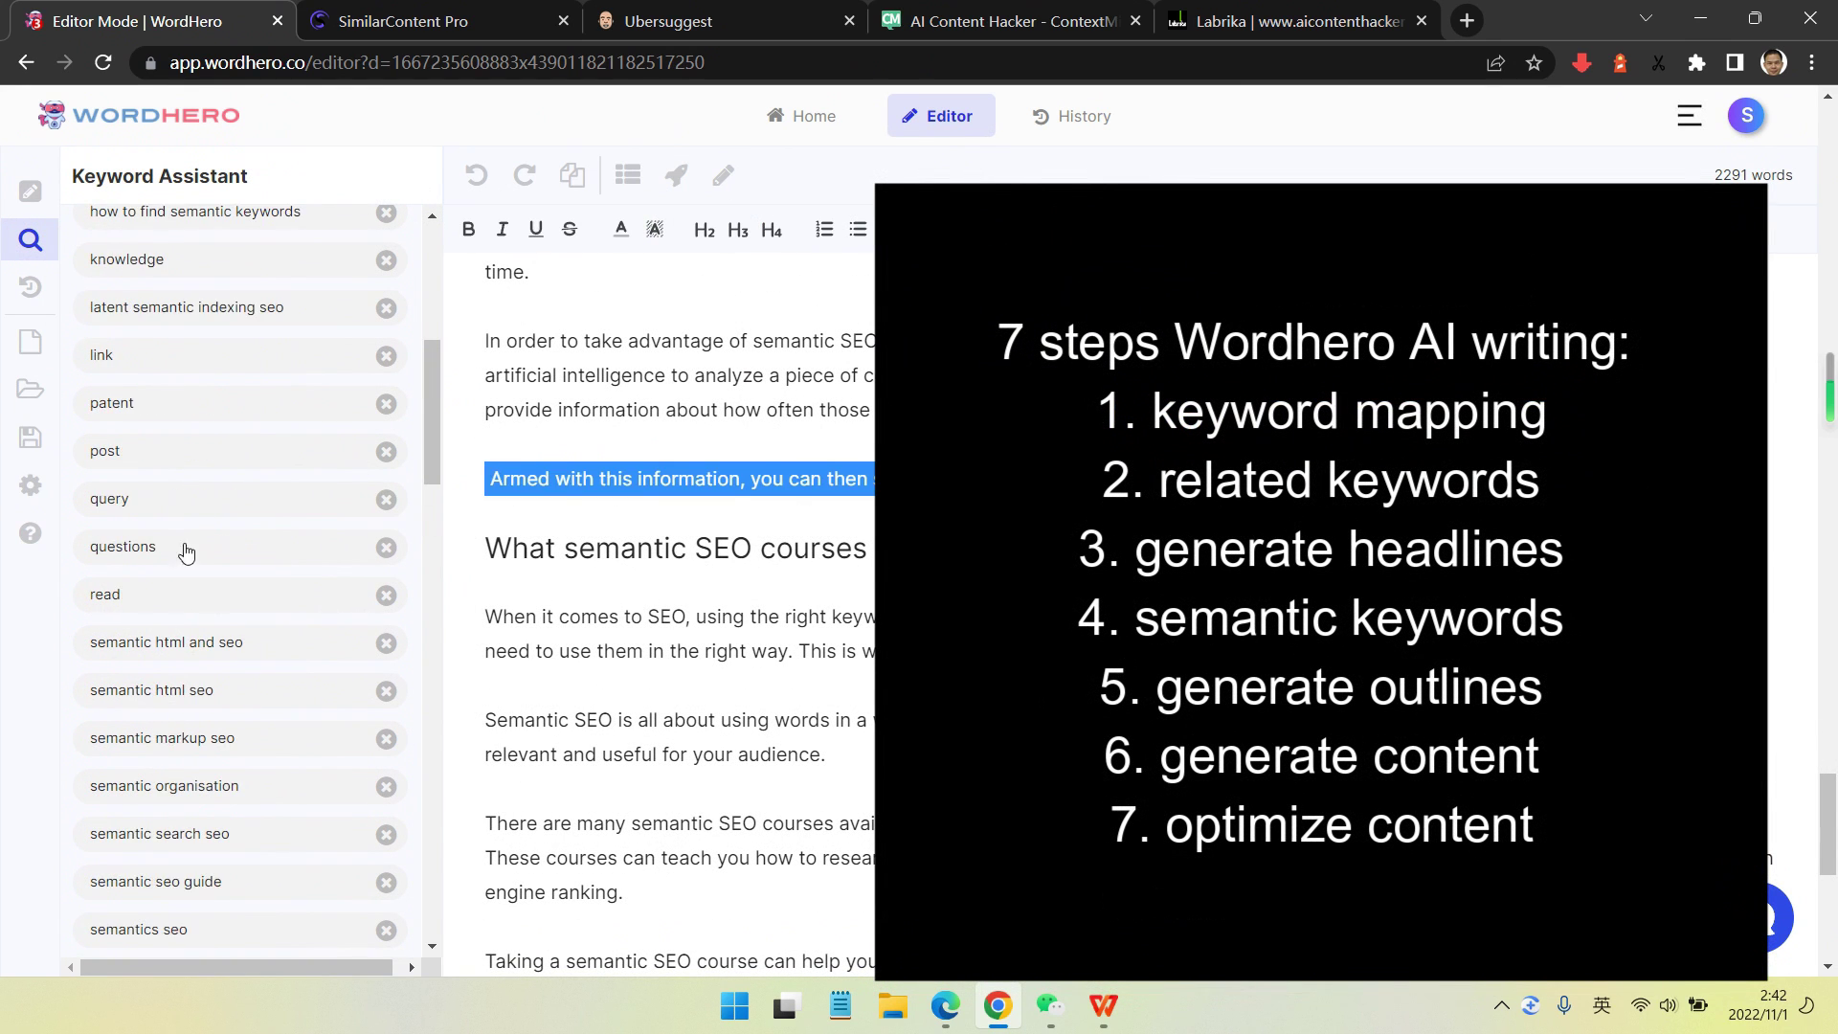
scroll(191, 517, "up", 5)
left_click(183, 477)
scroll(173, 684, "down", 2)
left_click(167, 620)
scroll(158, 589, "down", 2)
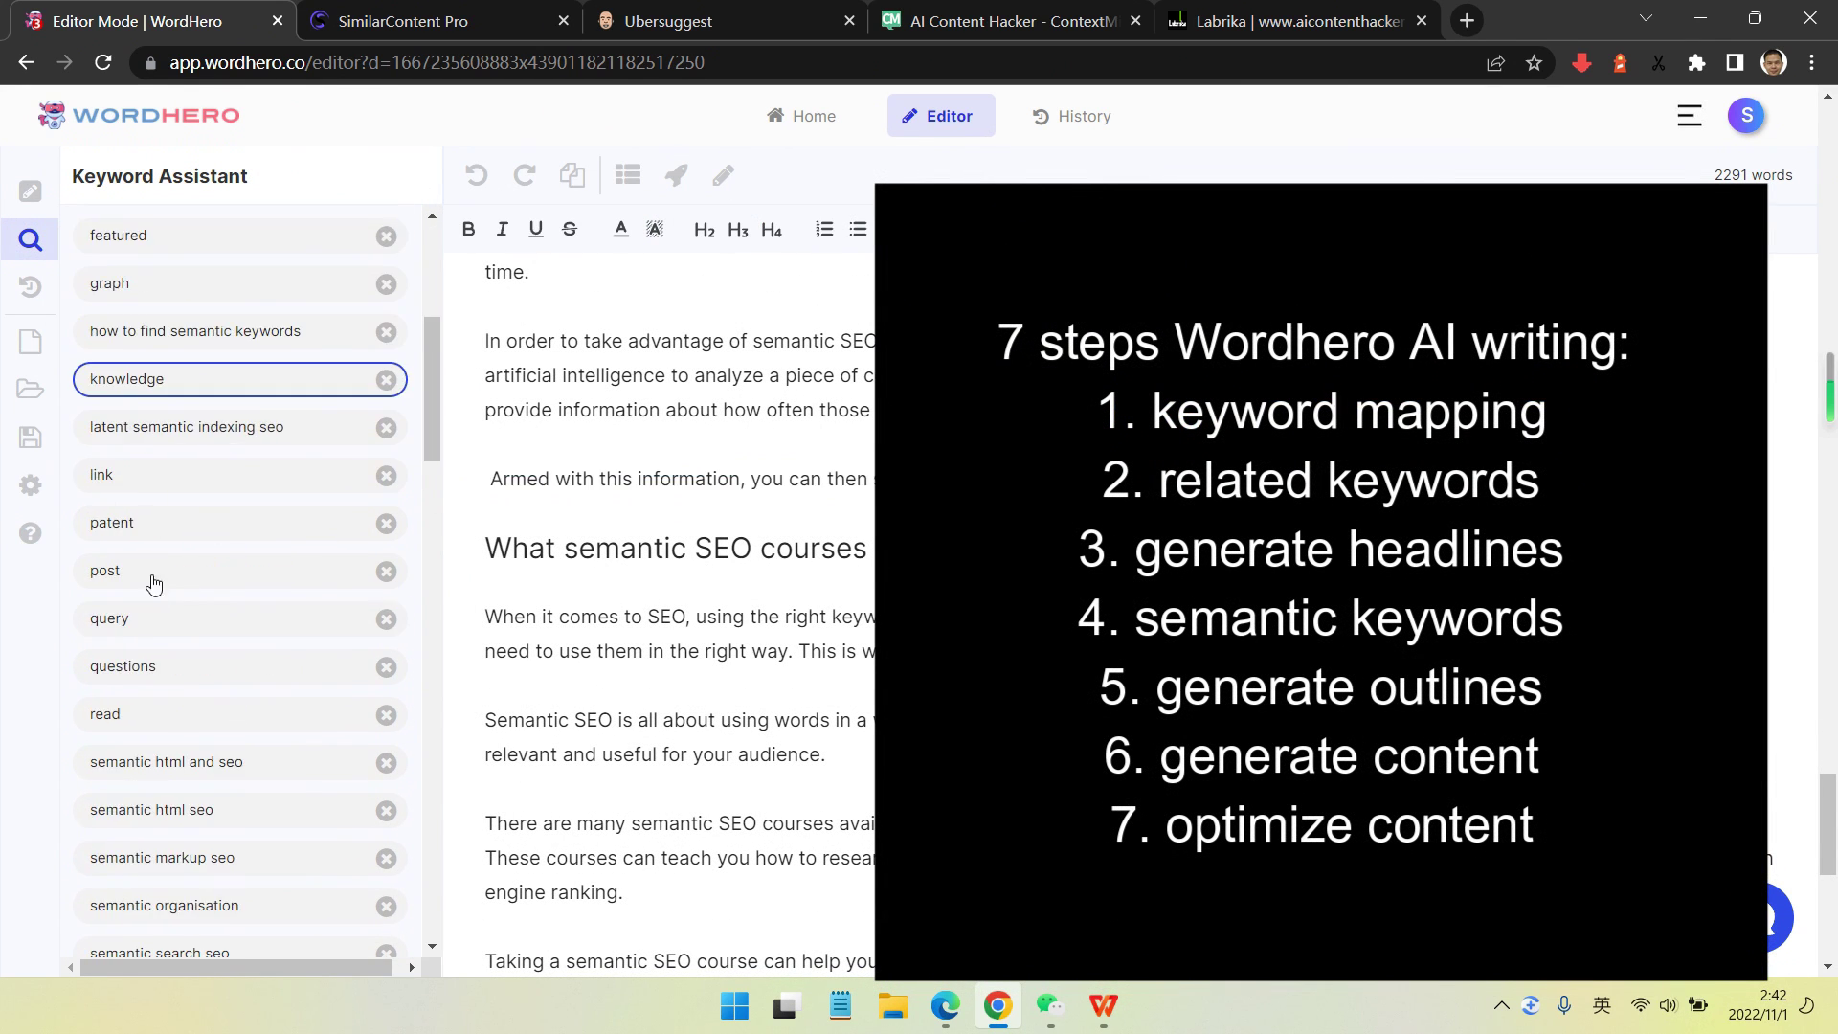
left_click(156, 618)
left_click_drag(486, 479, 1244, 480)
left_click(676, 176)
- Review the newly generated paragraphs and the remaining article sections down to the Conclusion heading
scroll(239, 574, "up", 1)
scroll(680, 574, "up", 1)
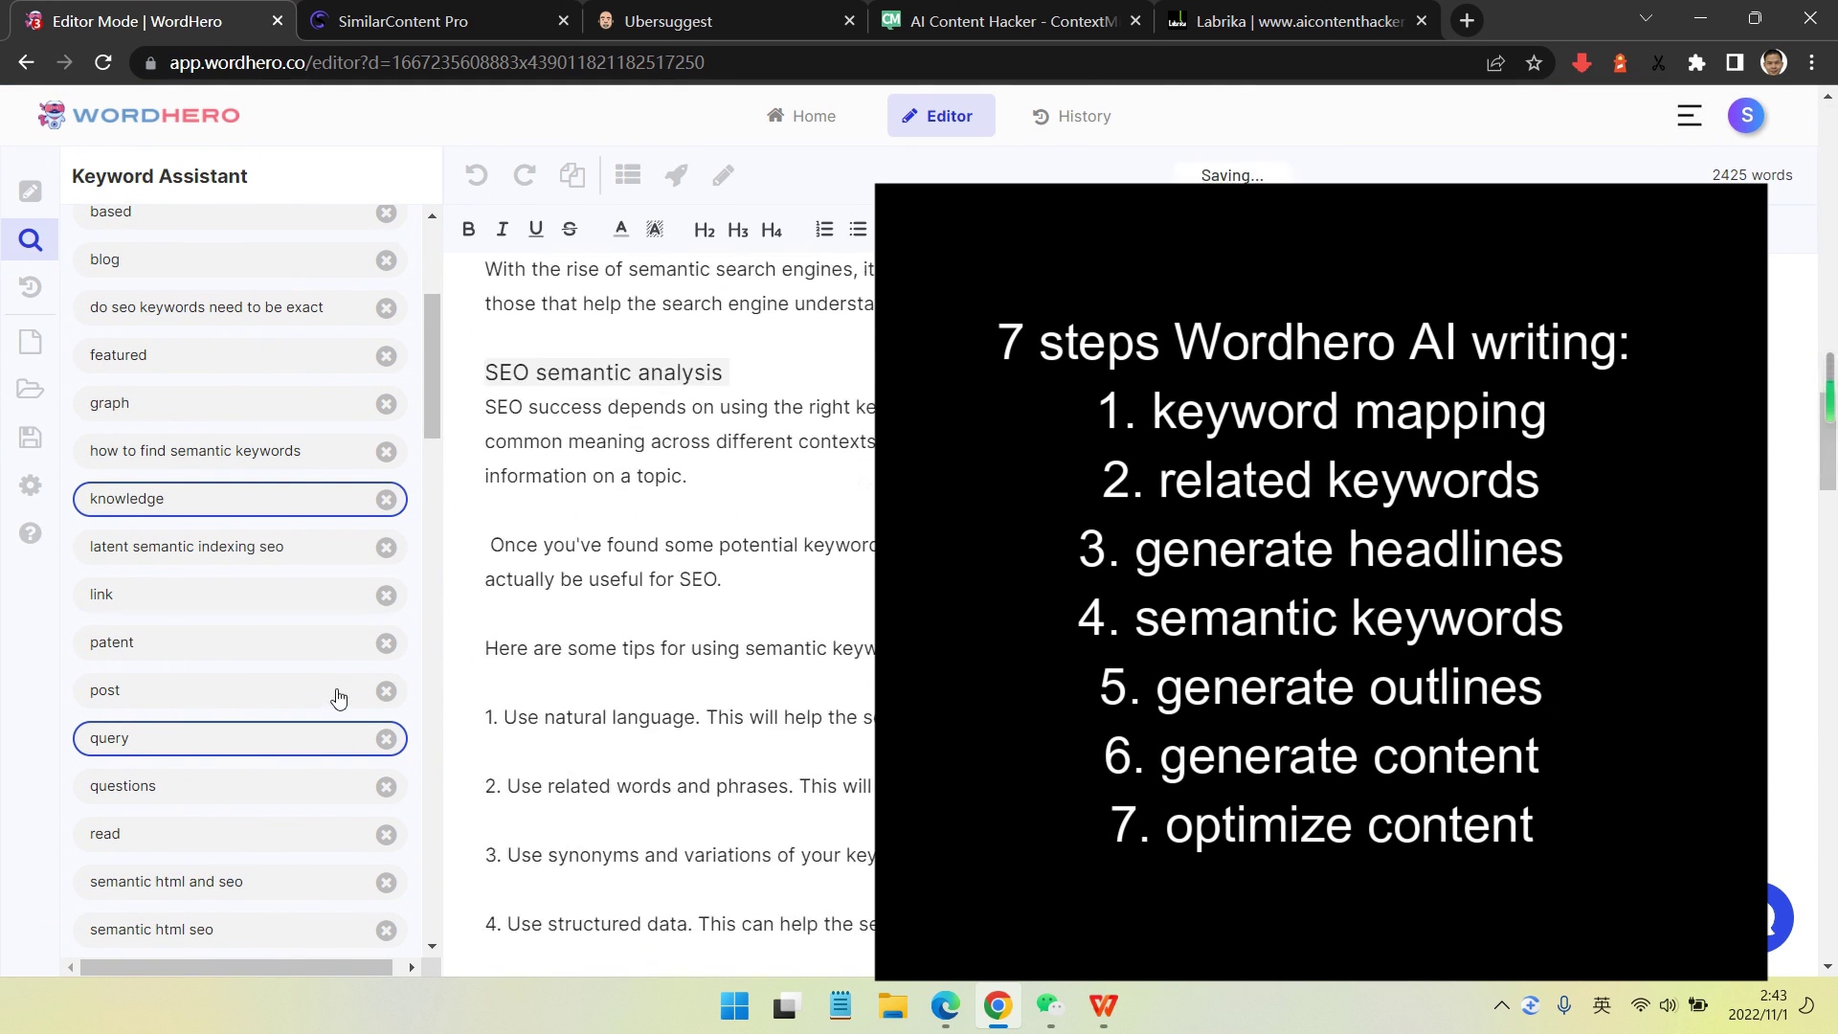
scroll(338, 699, "down", 2)
scroll(156, 651, "down", 20)
scroll(156, 650, "up", 20)
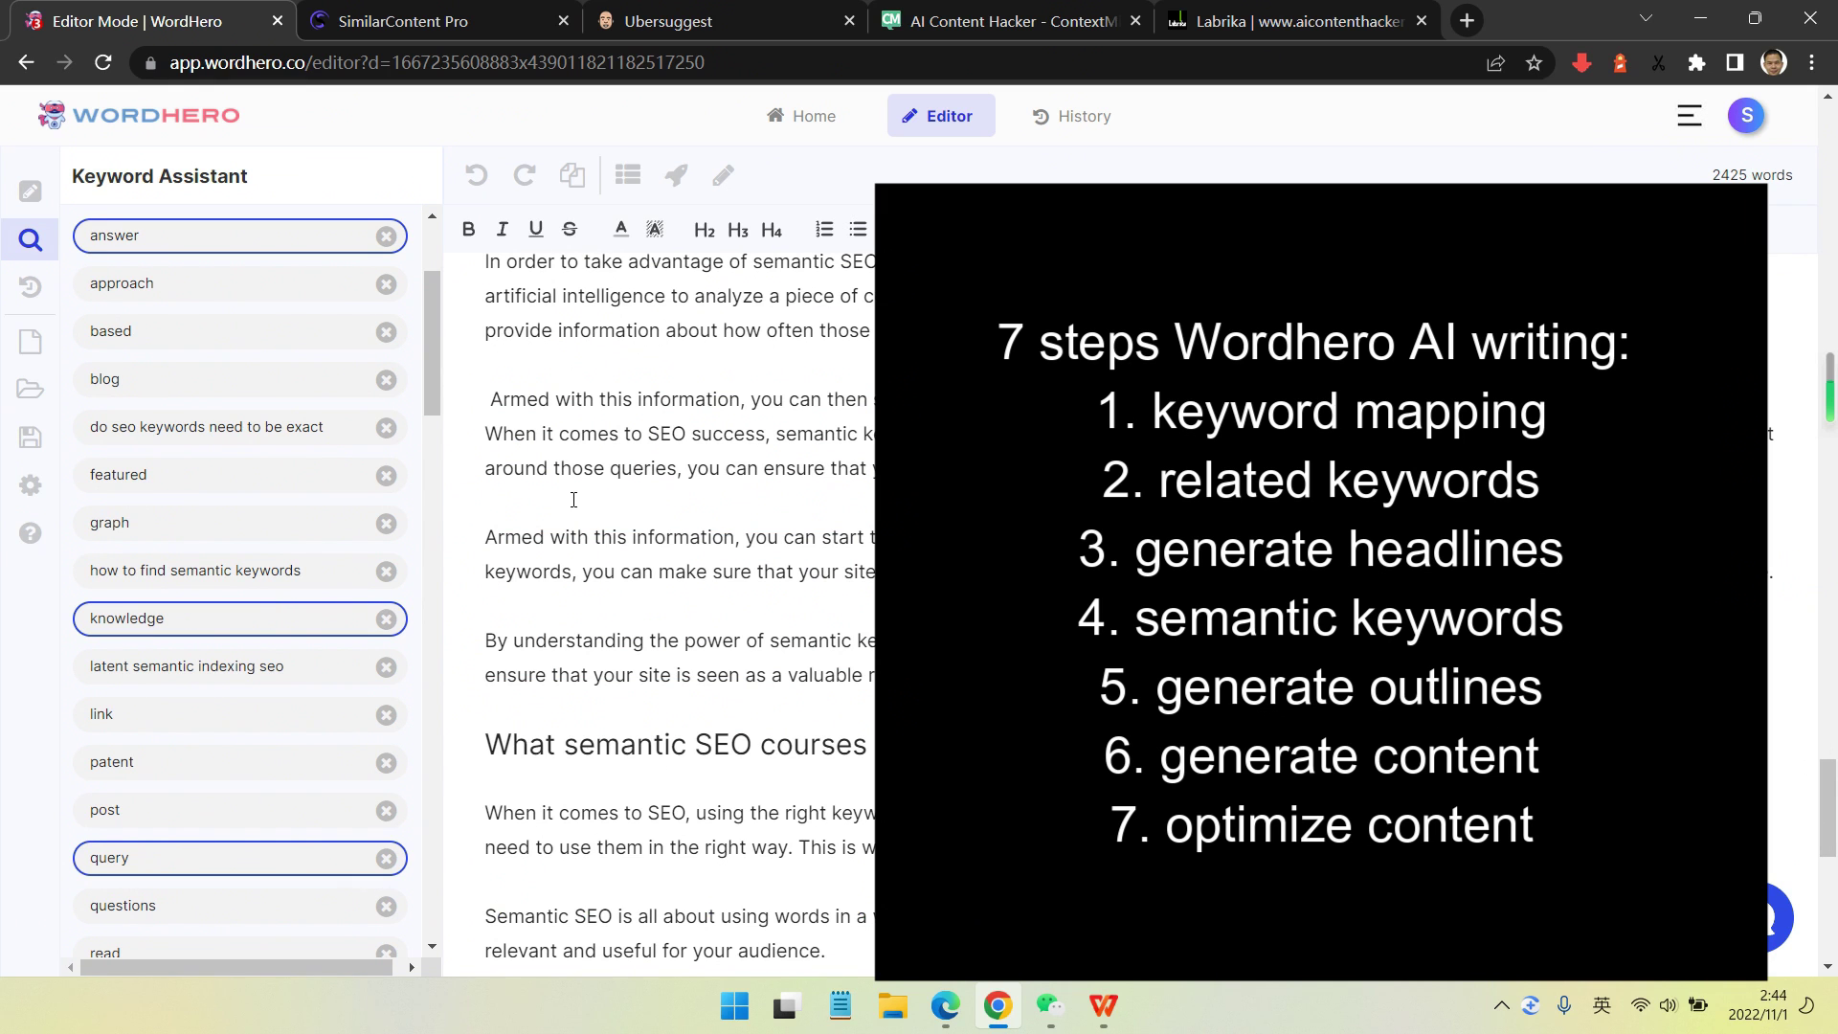
scroll(648, 670, "down", 5)
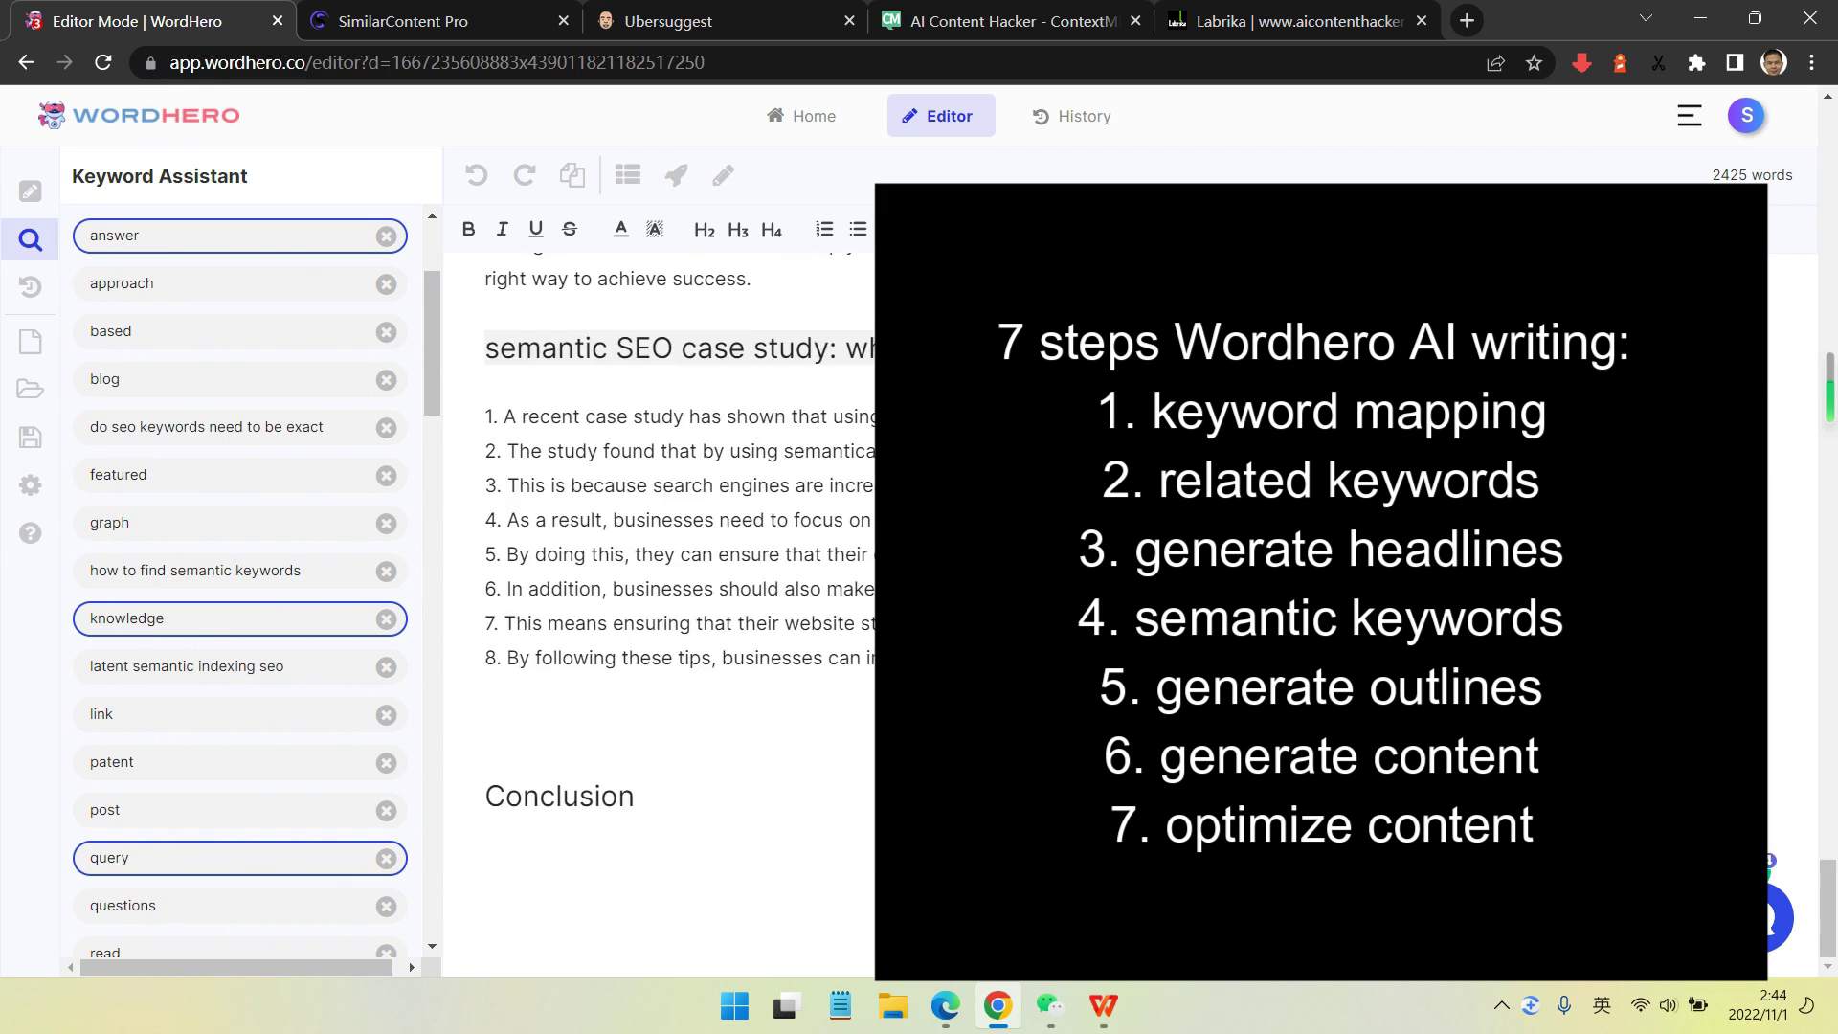
scroll(728, 690, "up", 10)
scroll(765, 707, "up", 10)
- Deselect the keywords query, knowledge and answer in the Keyword Assistant
left_click(258, 857)
left_click(263, 618)
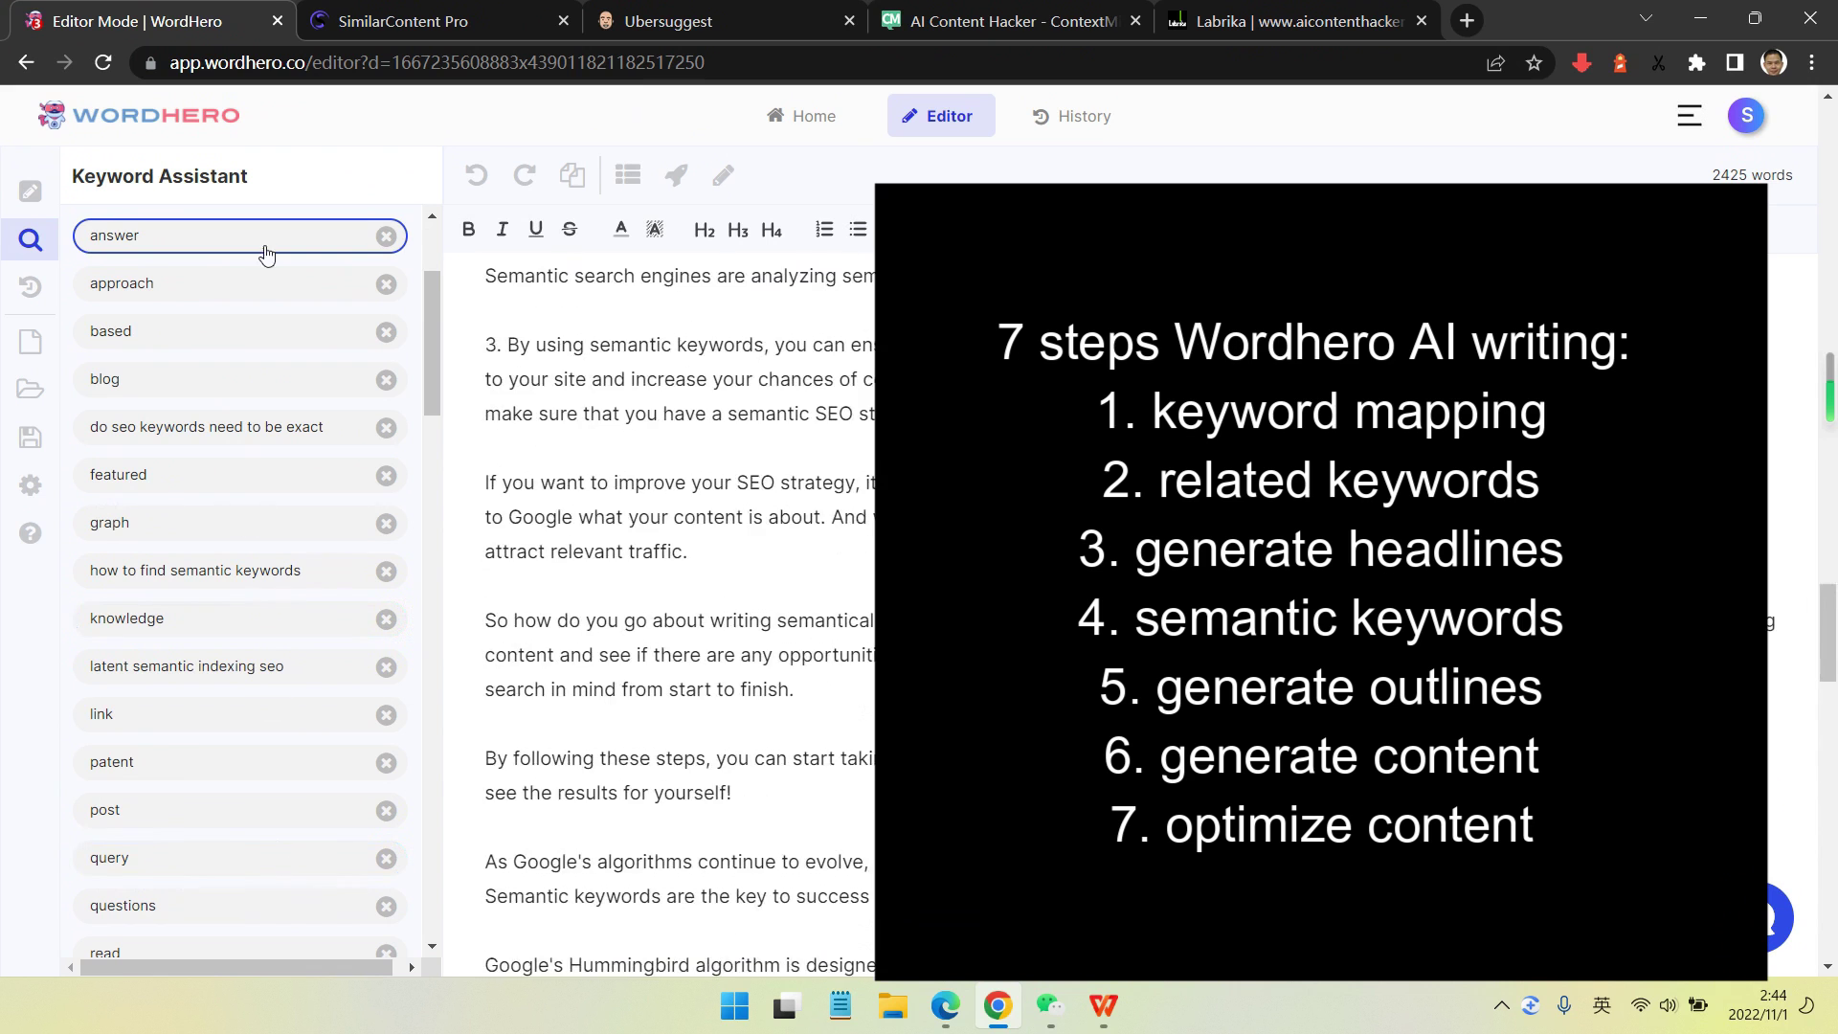
left_click(267, 247)
- Look back over the article from its title through the sections on the benefits and tools of semantic keywords
scroll(604, 622, "up", 6)
scroll(670, 613, "up", 7)
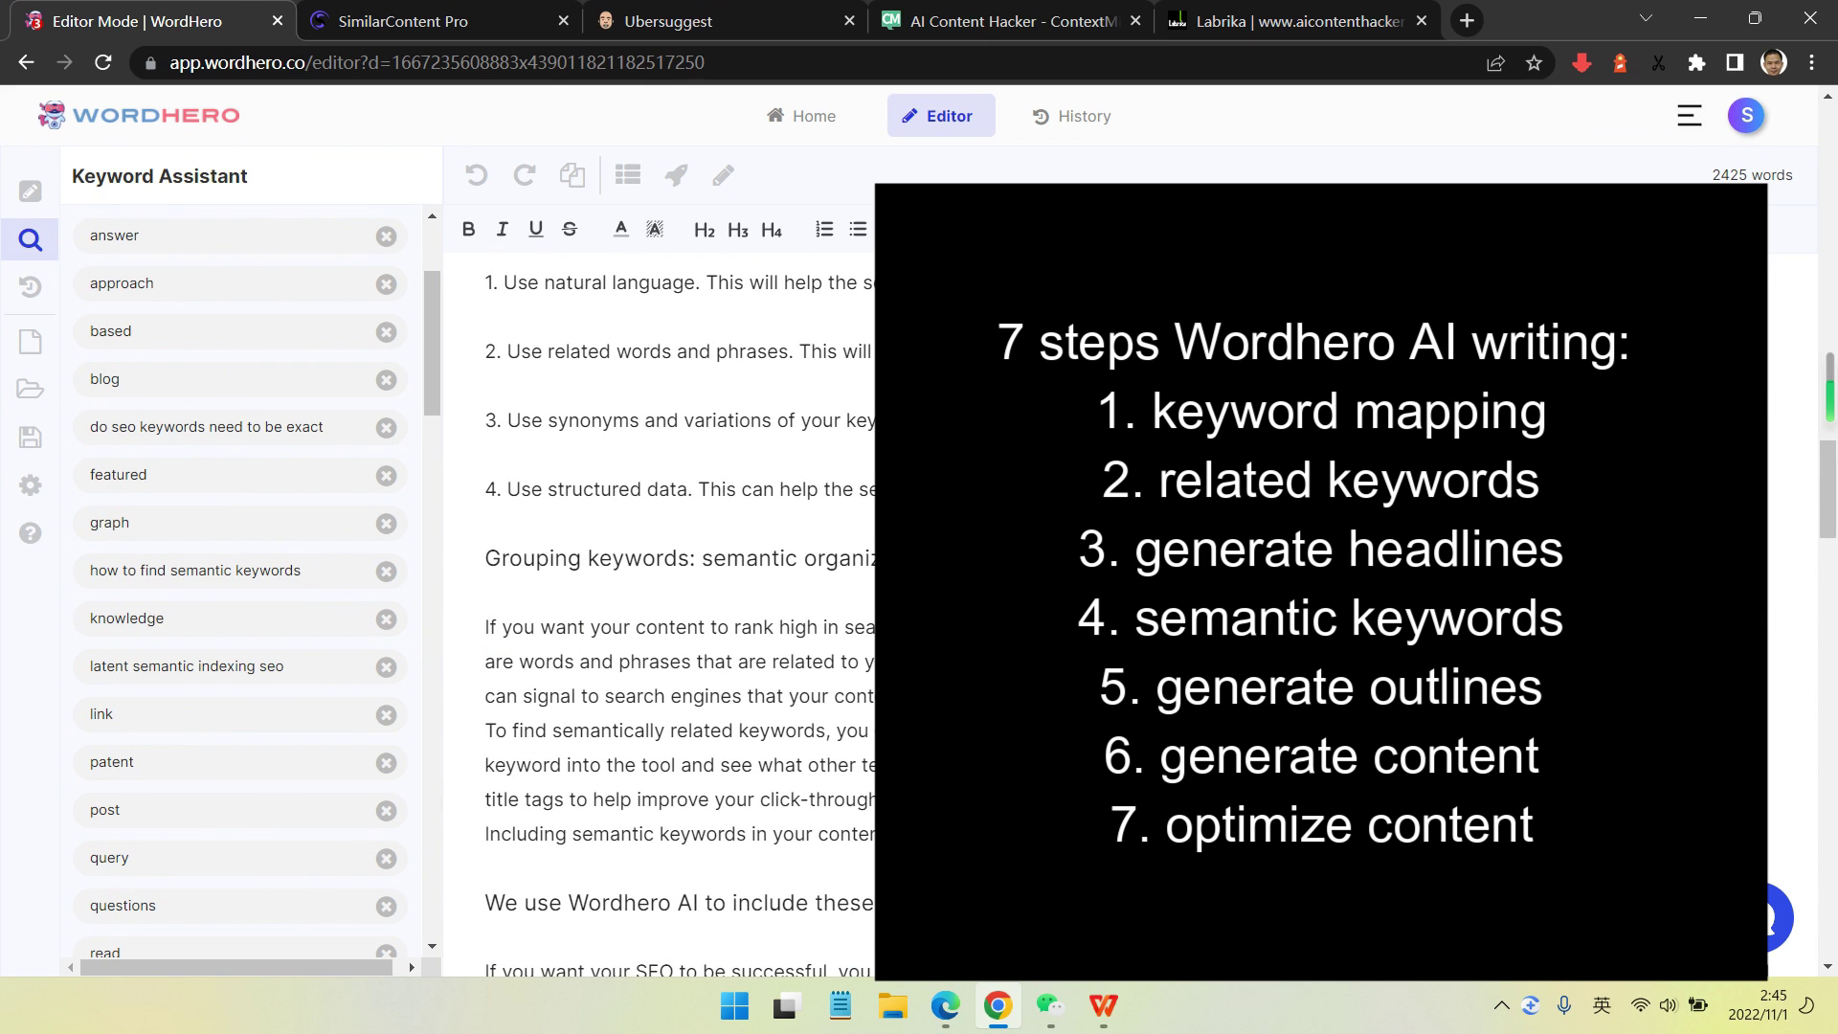
scroll(670, 613, "up", 10)
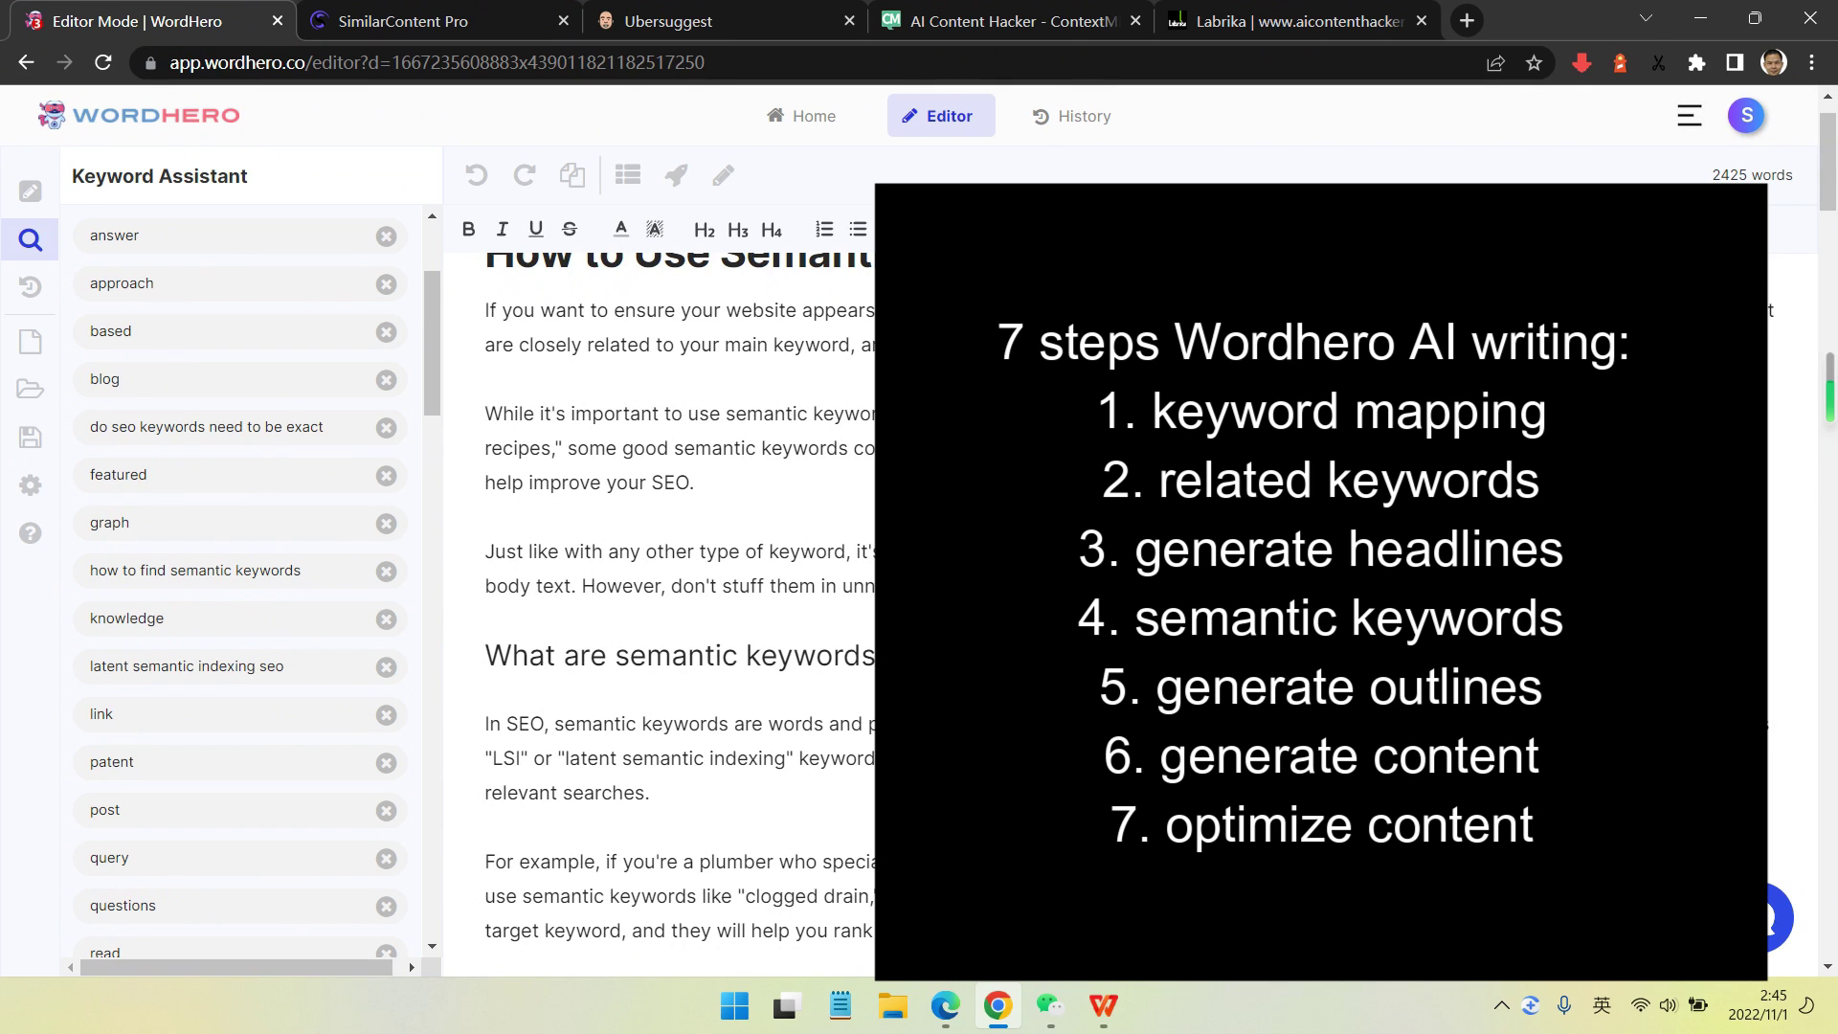
scroll(670, 613, "up", 1)
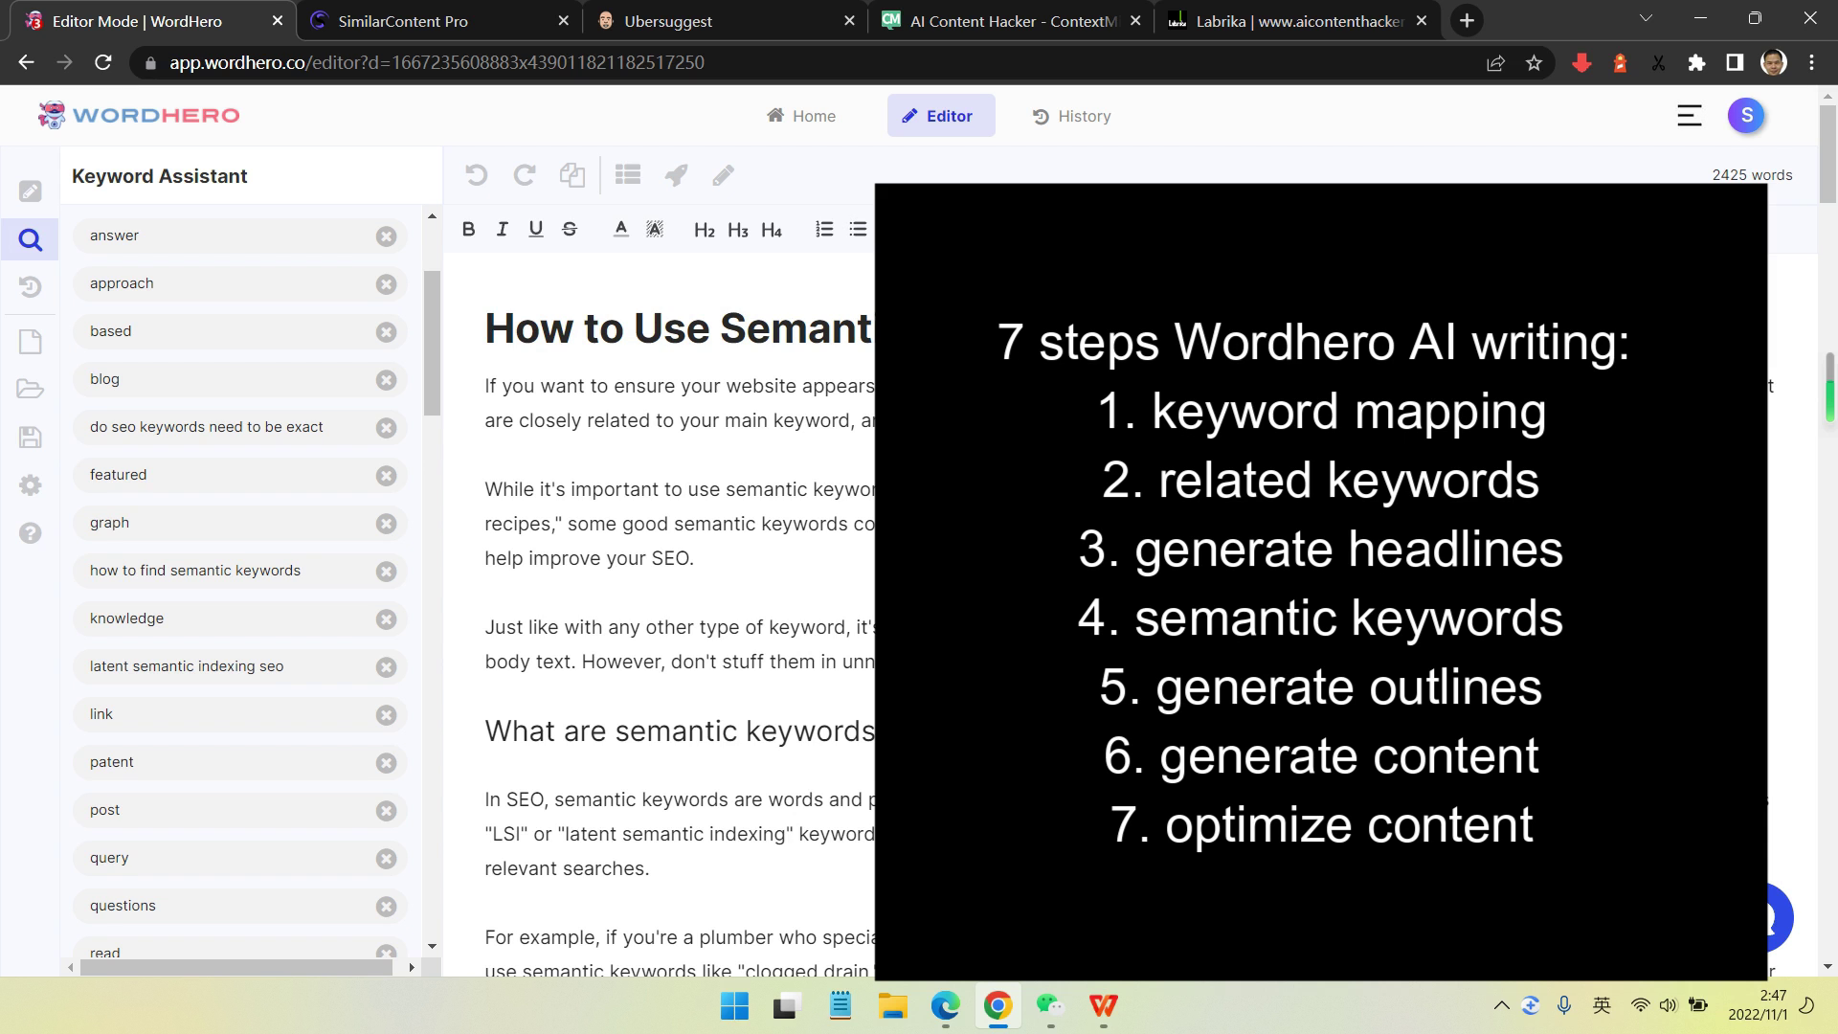
scroll(670, 612, "down", 15)
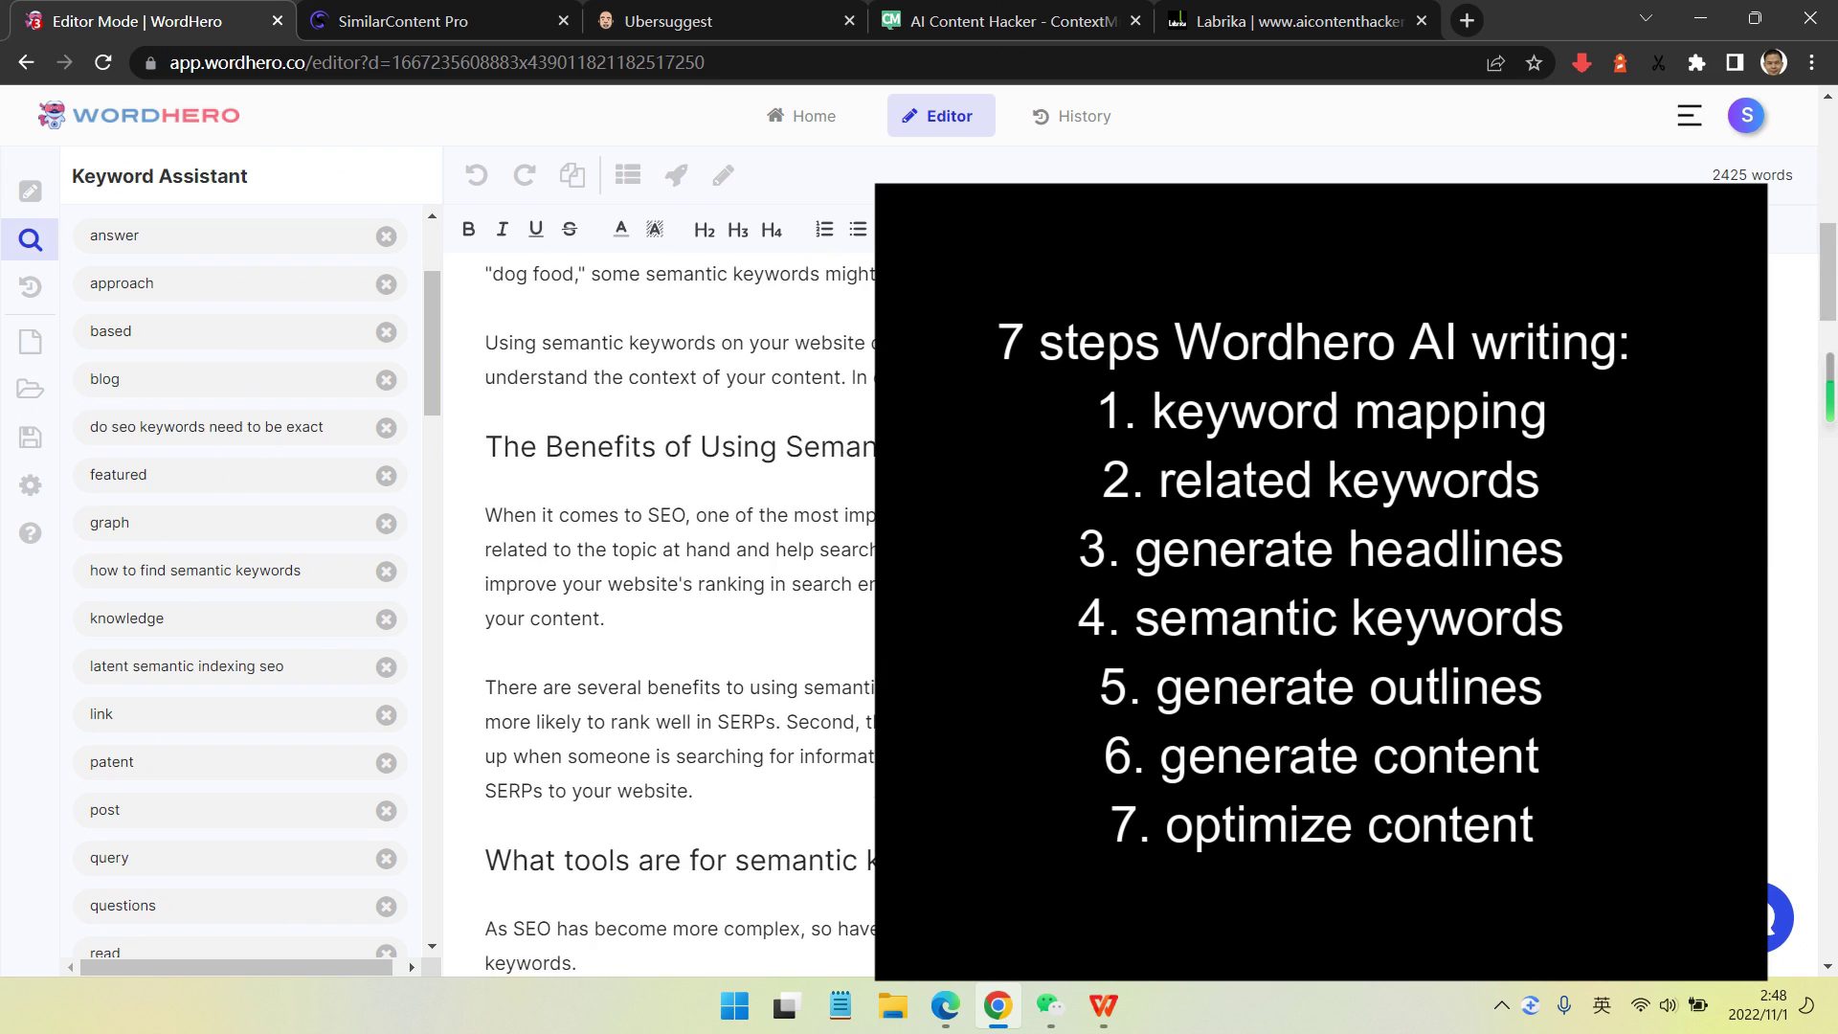